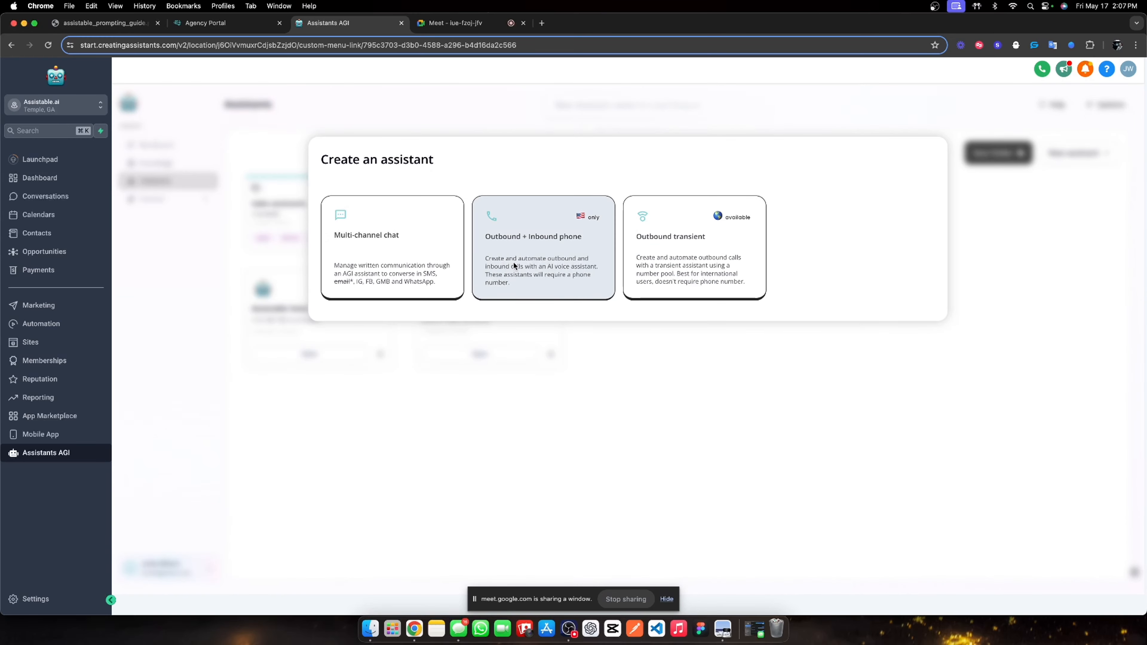
# Create an Outbound + Inbound phone voice assistant with the voice-calling consent ticked.
pyautogui.click(498, 256)
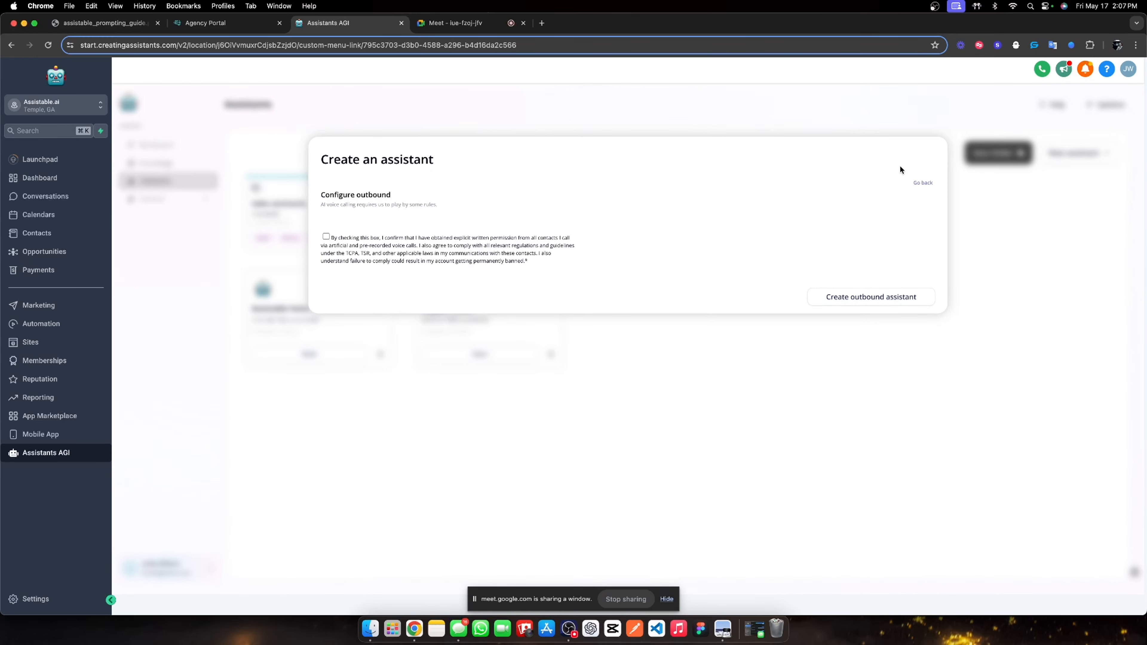
pyautogui.click(325, 237)
pyautogui.click(326, 237)
pyautogui.click(325, 237)
pyautogui.click(865, 295)
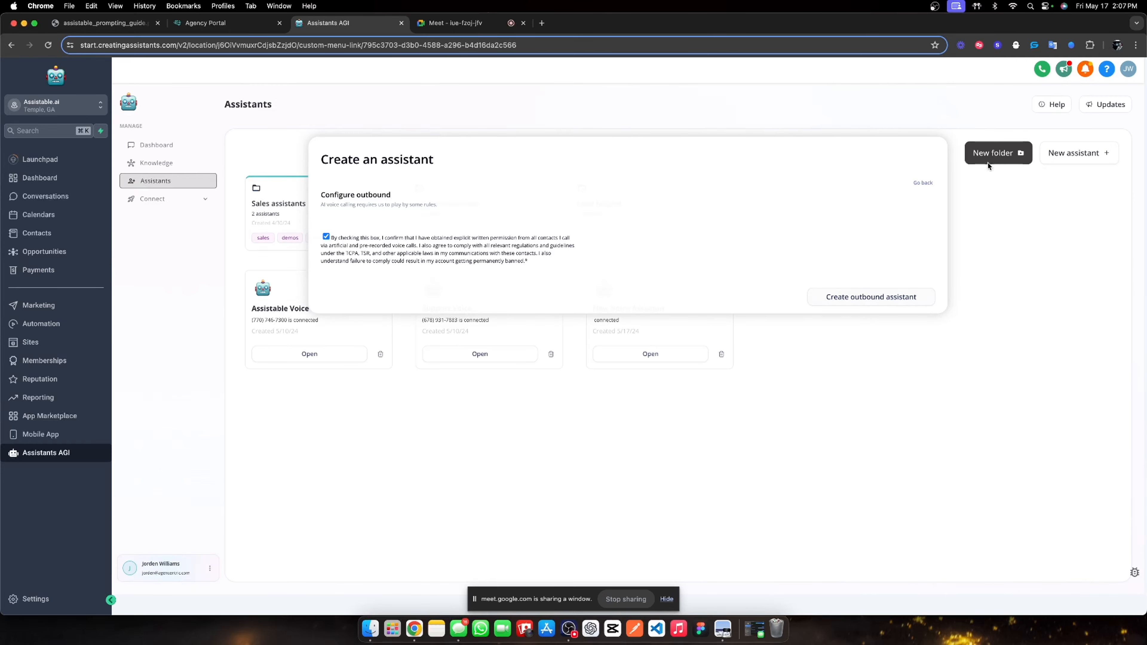
# Add a blank Multi-channel chat assistant, move the New Voice Assistant into Lead Magnet, and open that folder.
pyautogui.click(989, 153)
pyautogui.click(856, 194)
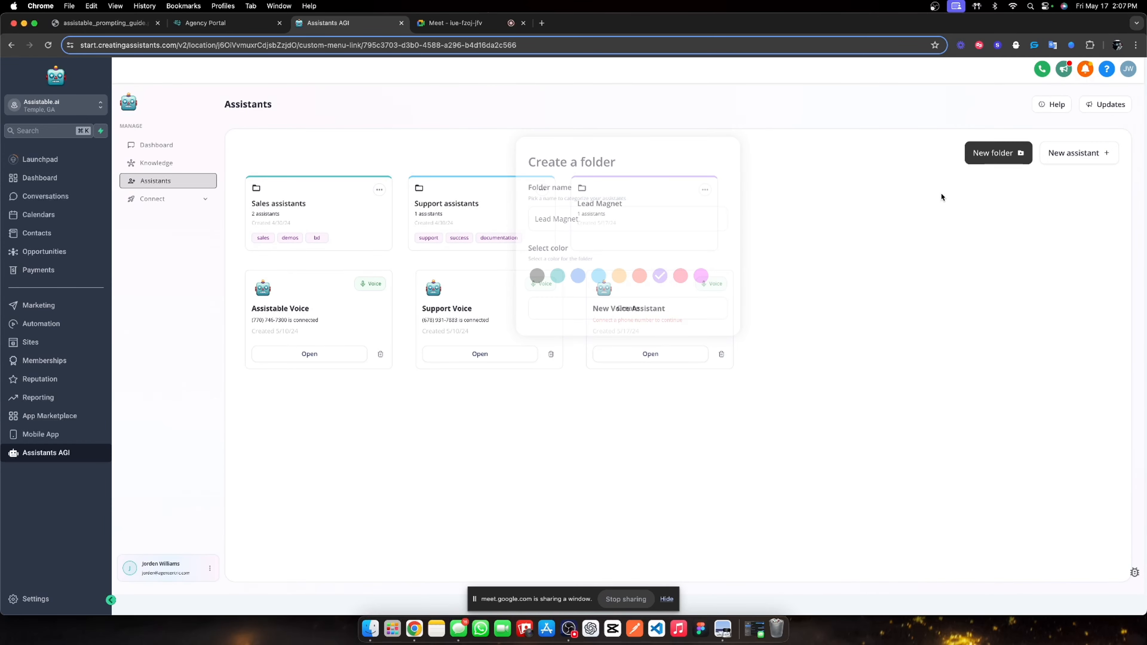
pyautogui.click(1077, 152)
pyautogui.click(379, 285)
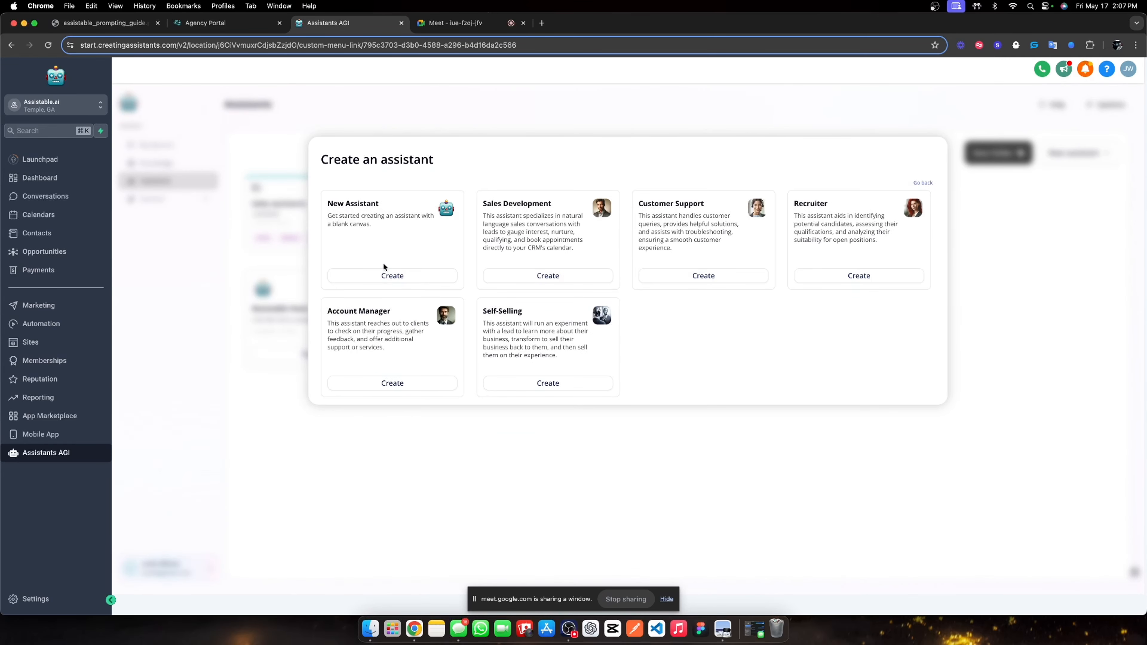
pyautogui.click(378, 274)
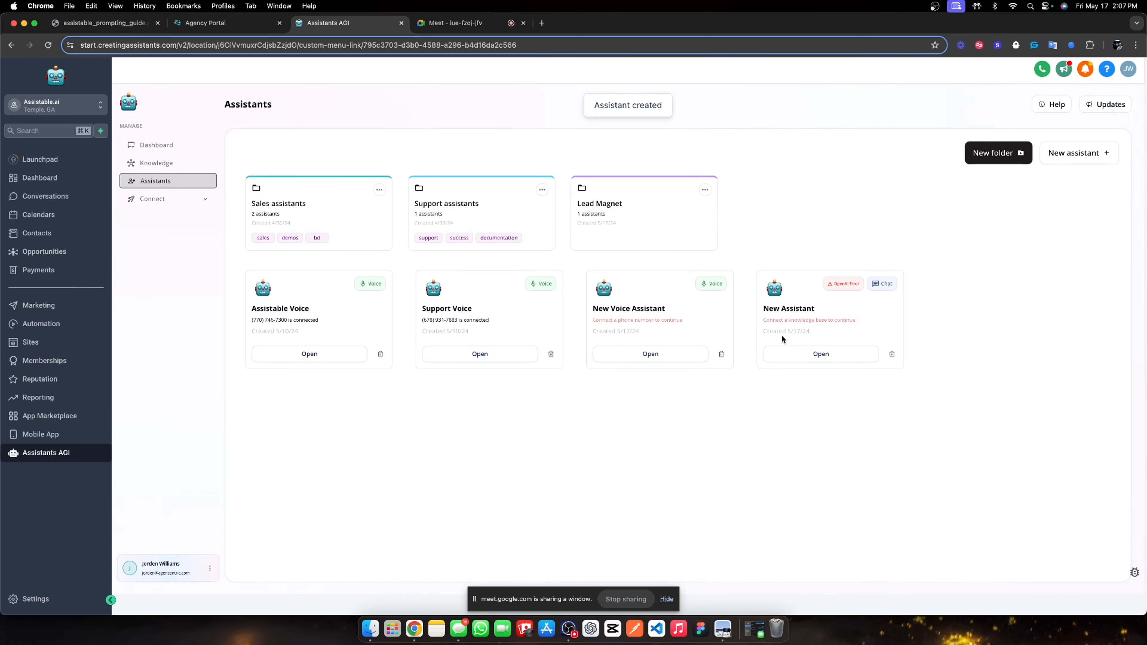
pyautogui.moveTo(665, 325); pyautogui.dragTo(650, 223)
pyautogui.click(607, 209)
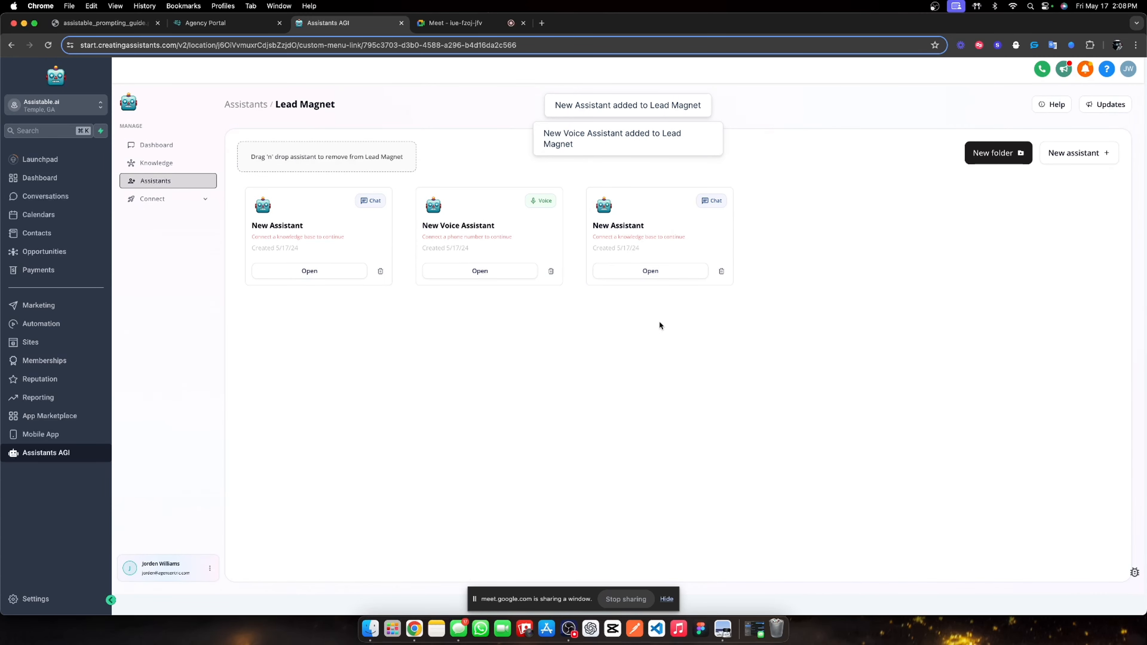
# Create the workflow folder '01. Lead Magnets' under Automation > Workflows and open it.
pyautogui.click(68, 326)
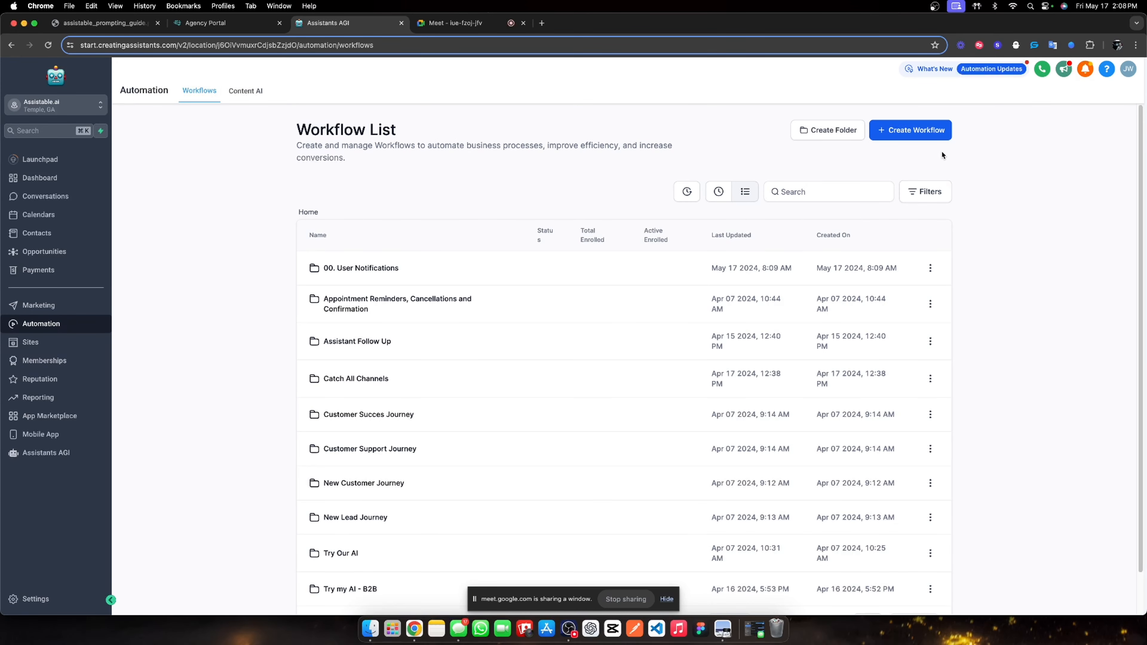
pyautogui.click(931, 137)
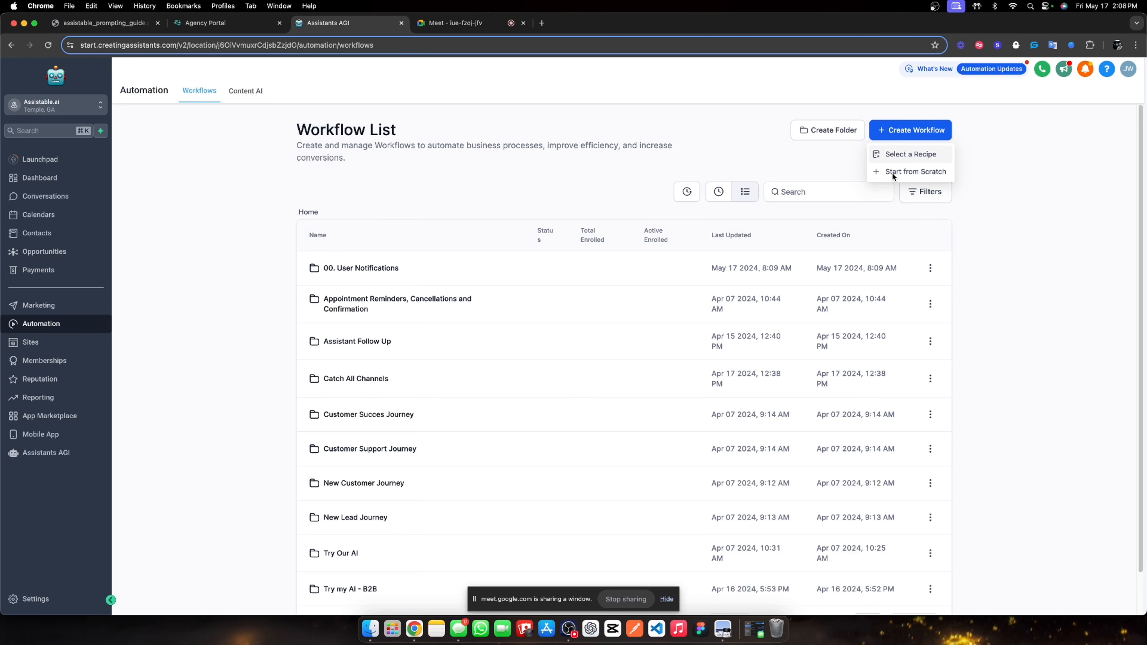
pyautogui.click(818, 135)
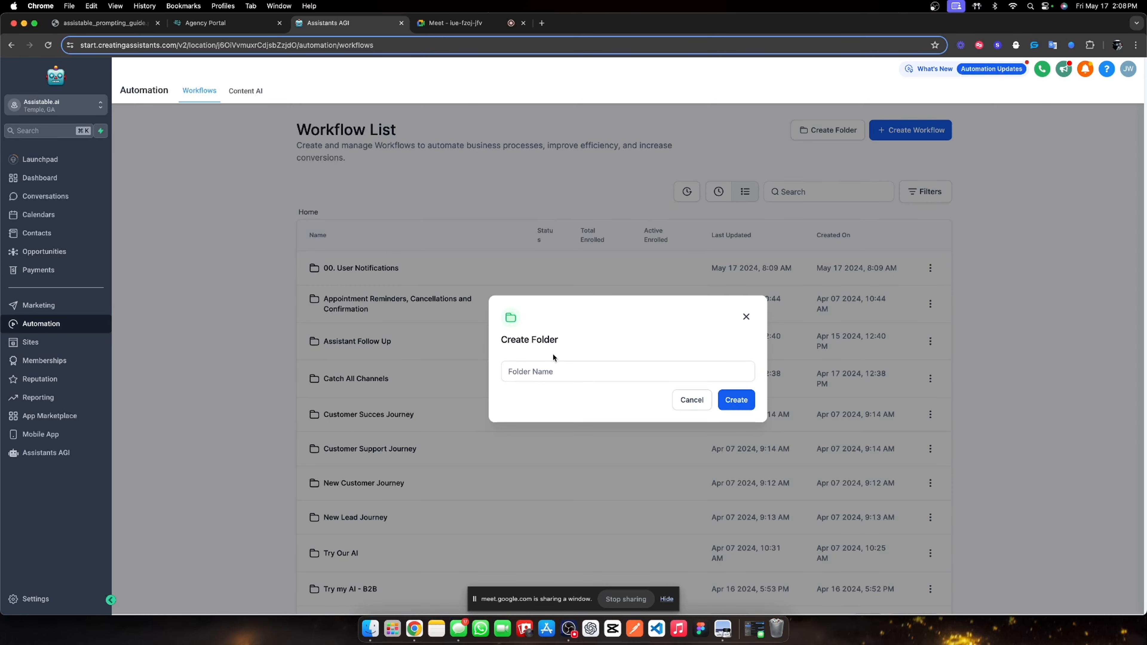
pyautogui.click(534, 372)
pyautogui.write('01.')
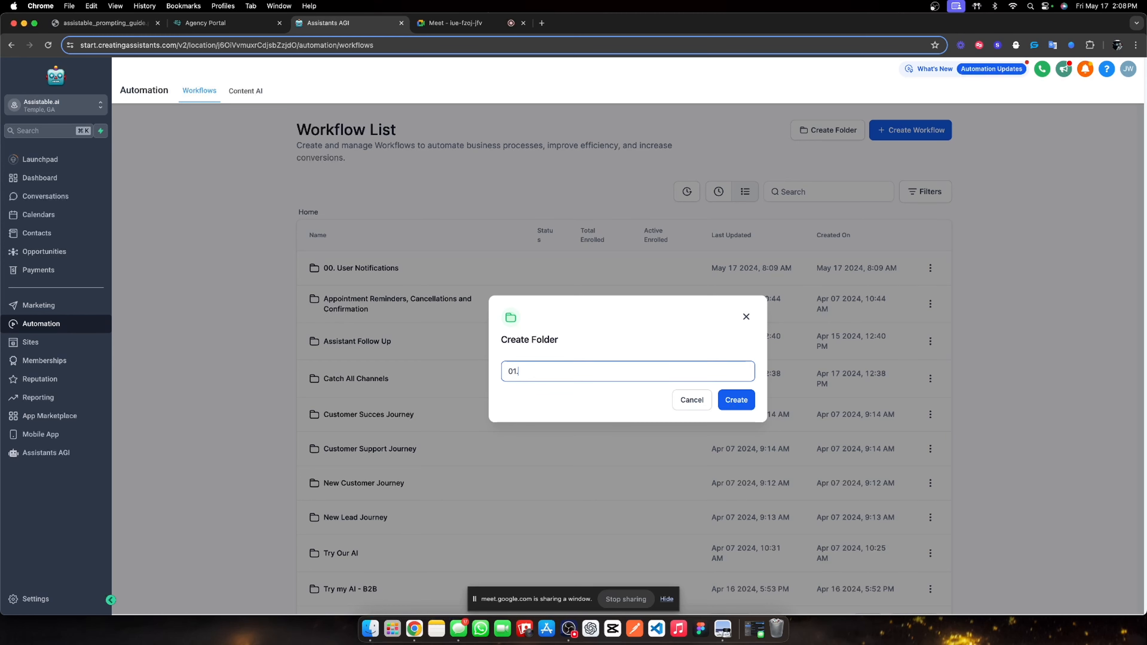
pyautogui.write(' Lead M')
pyautogui.press('BackSpace')
pyautogui.write('Magnets')
pyautogui.click(736, 400)
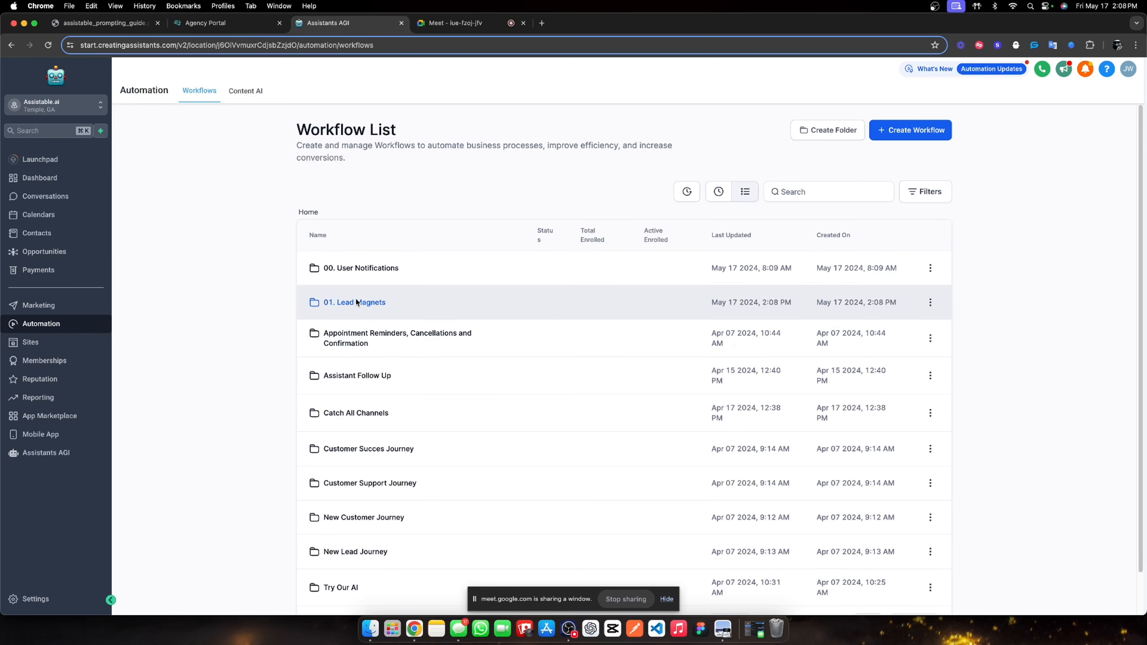
pyautogui.click(359, 300)
pyautogui.click(928, 130)
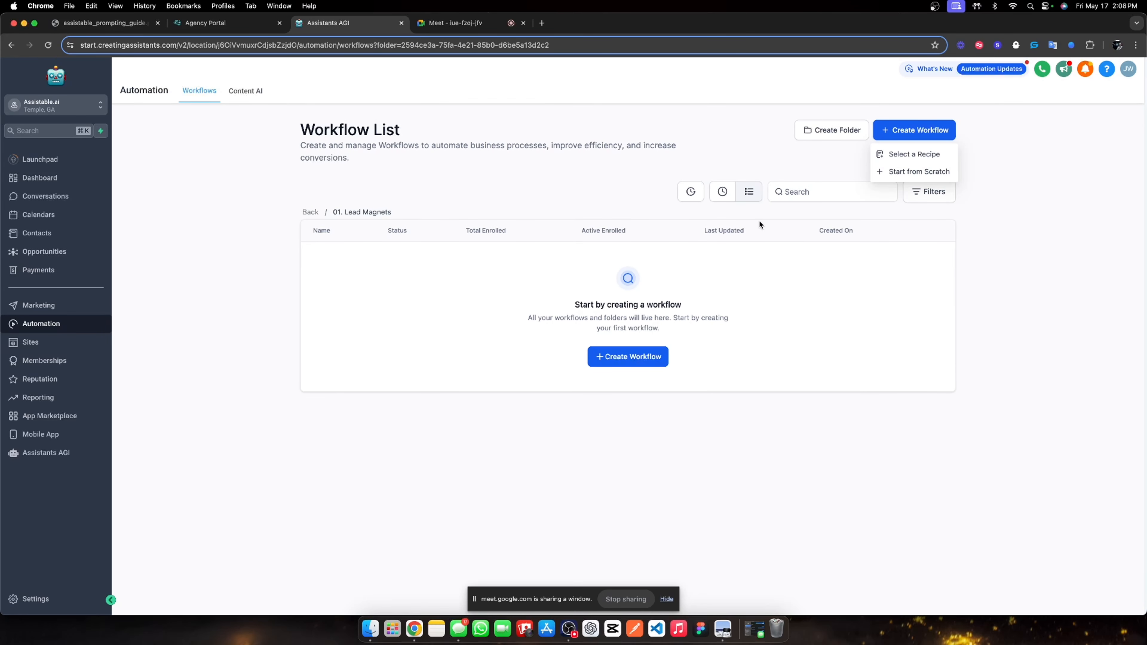
# Create and save a blank workflow named '00. Activation Workflow'.
pyautogui.click(939, 170)
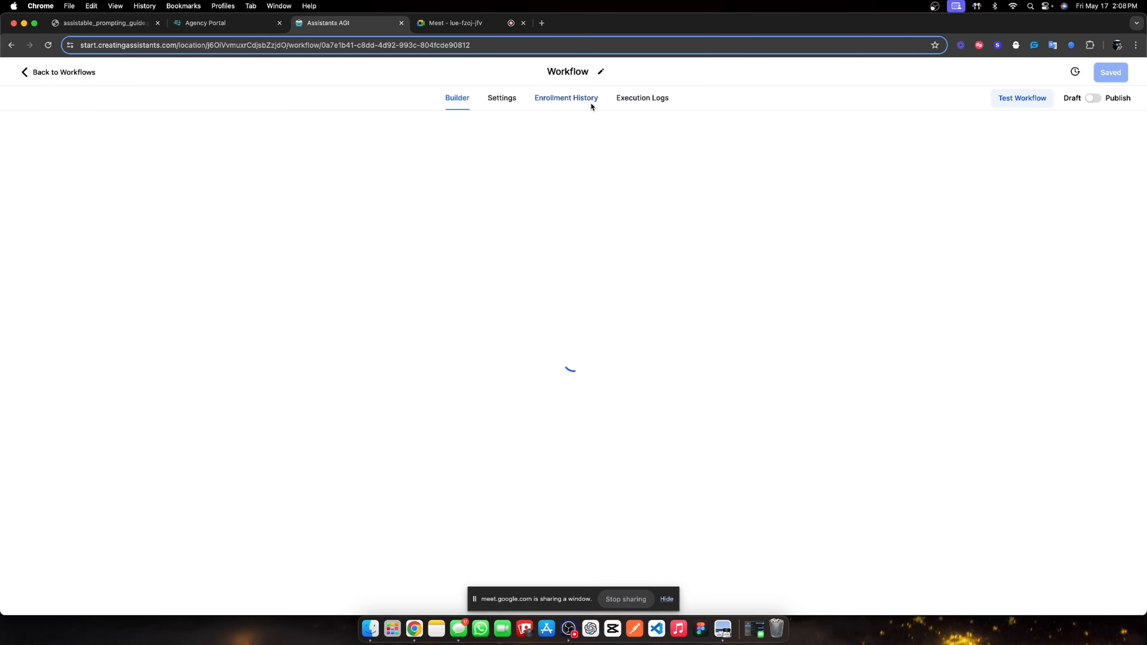
pyautogui.click(585, 74)
pyautogui.write('0')
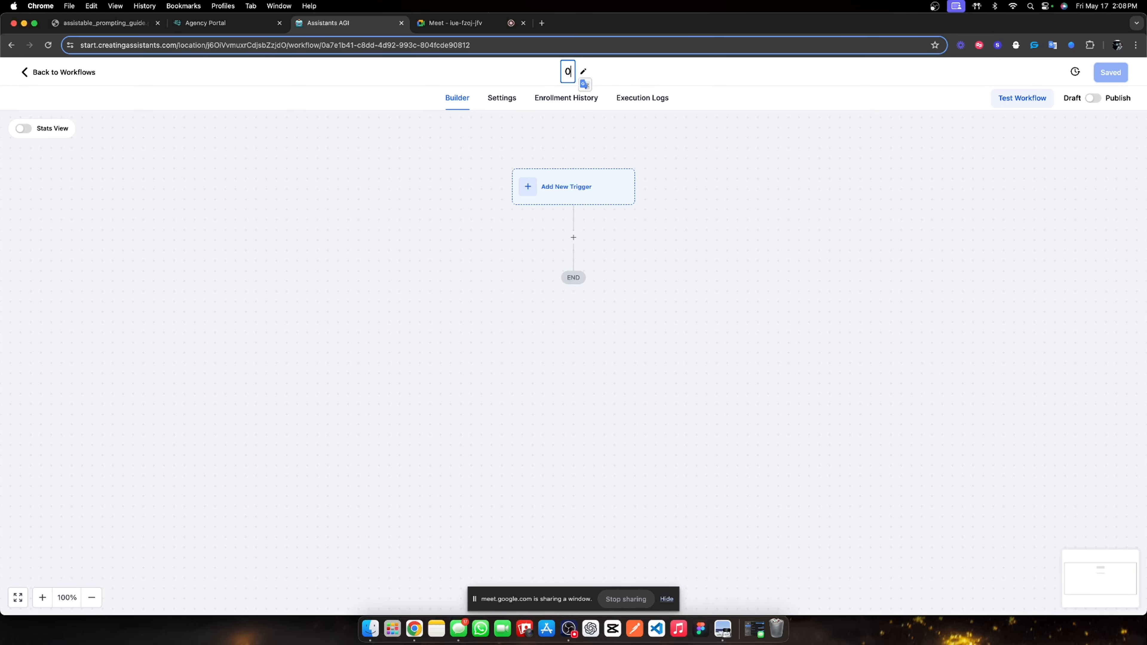
pyautogui.write('0. Activation ')
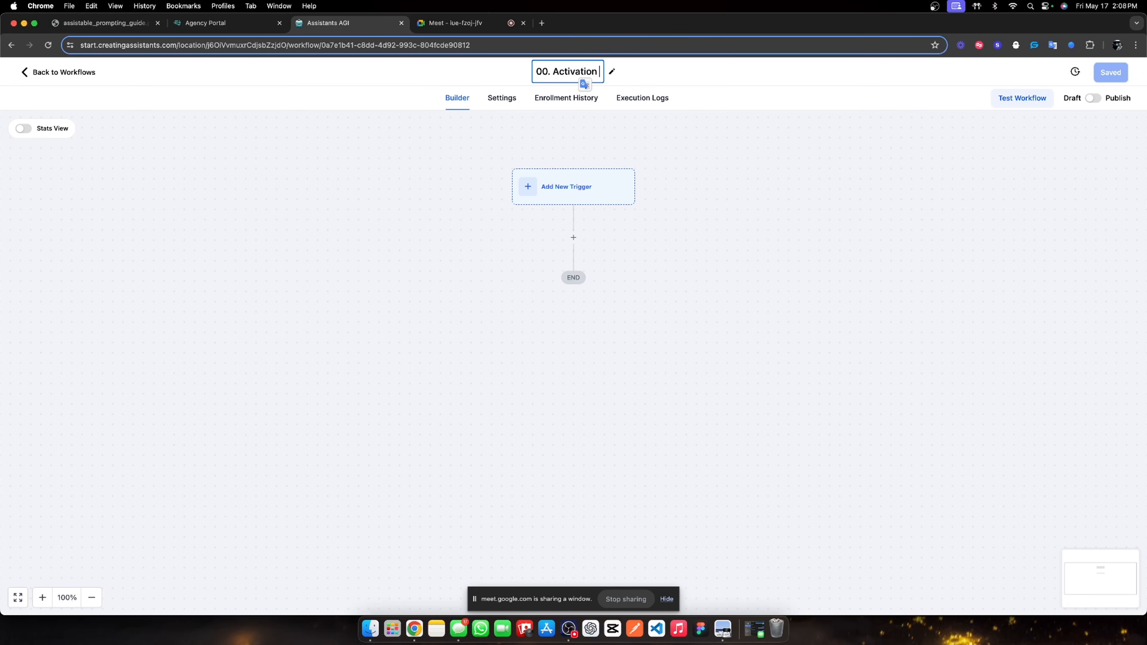
pyautogui.write('Workflow')
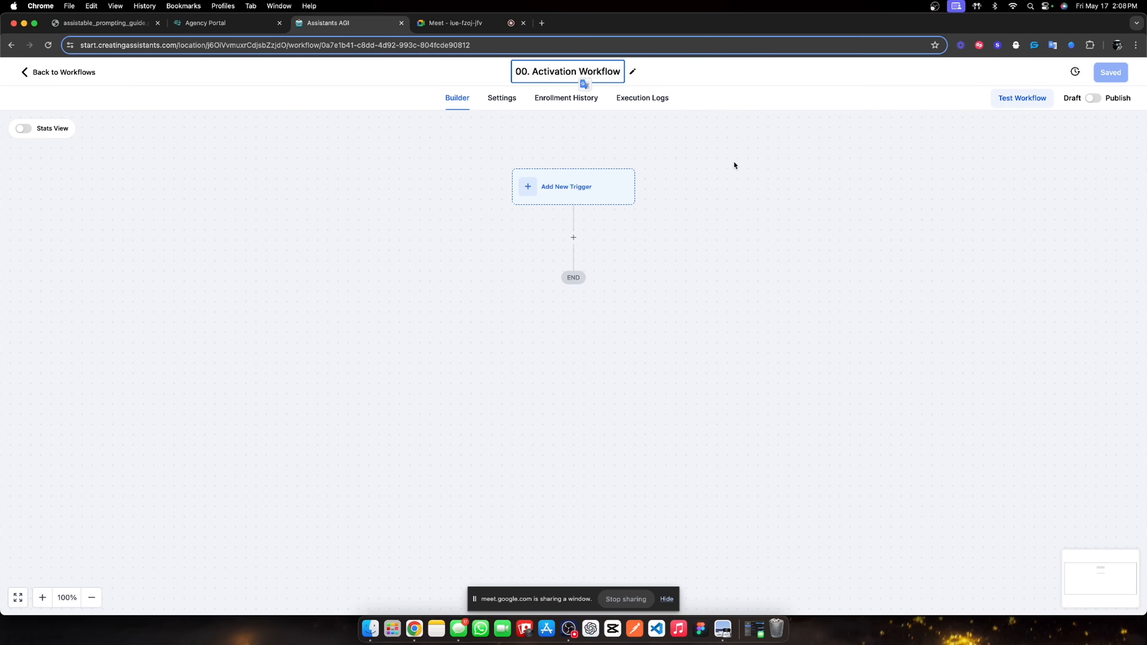
pyautogui.press('Return')
pyautogui.click(1112, 72)
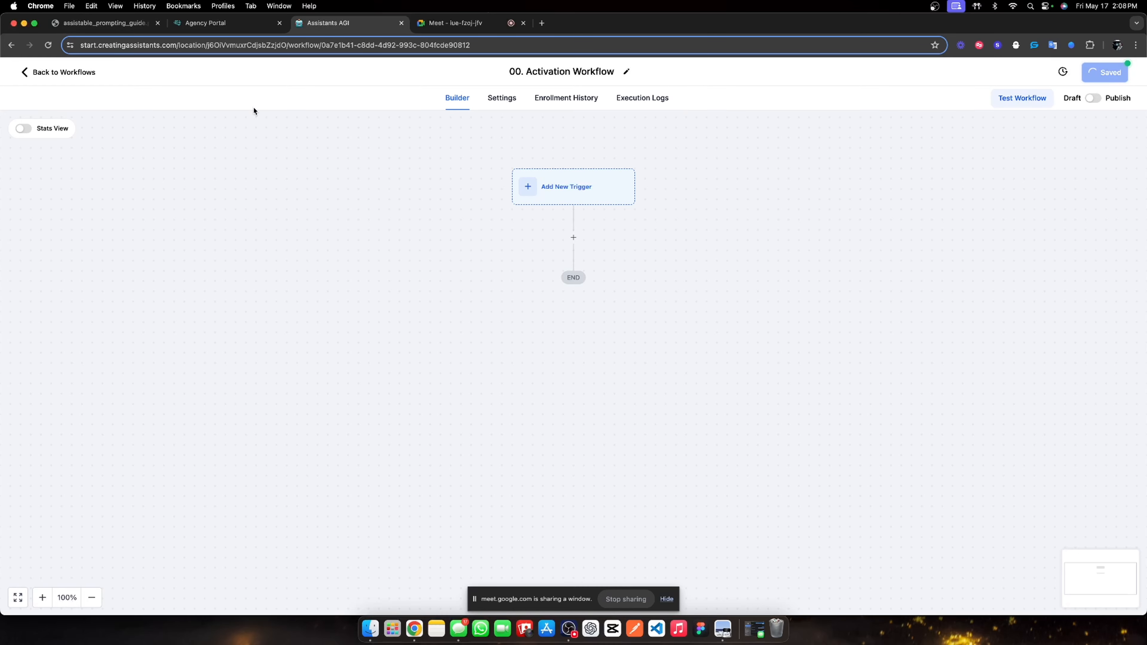
pyautogui.click(91, 73)
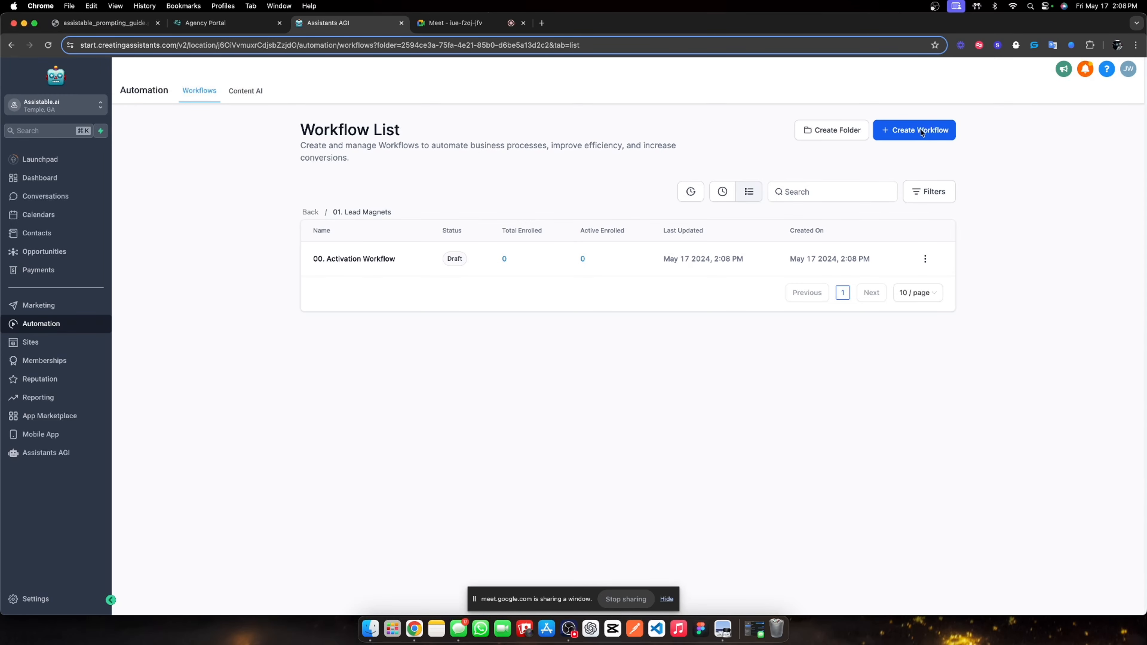
# Create a second blank workflow named '01. Outbound call & switch'.
pyautogui.click(921, 132)
pyautogui.click(900, 171)
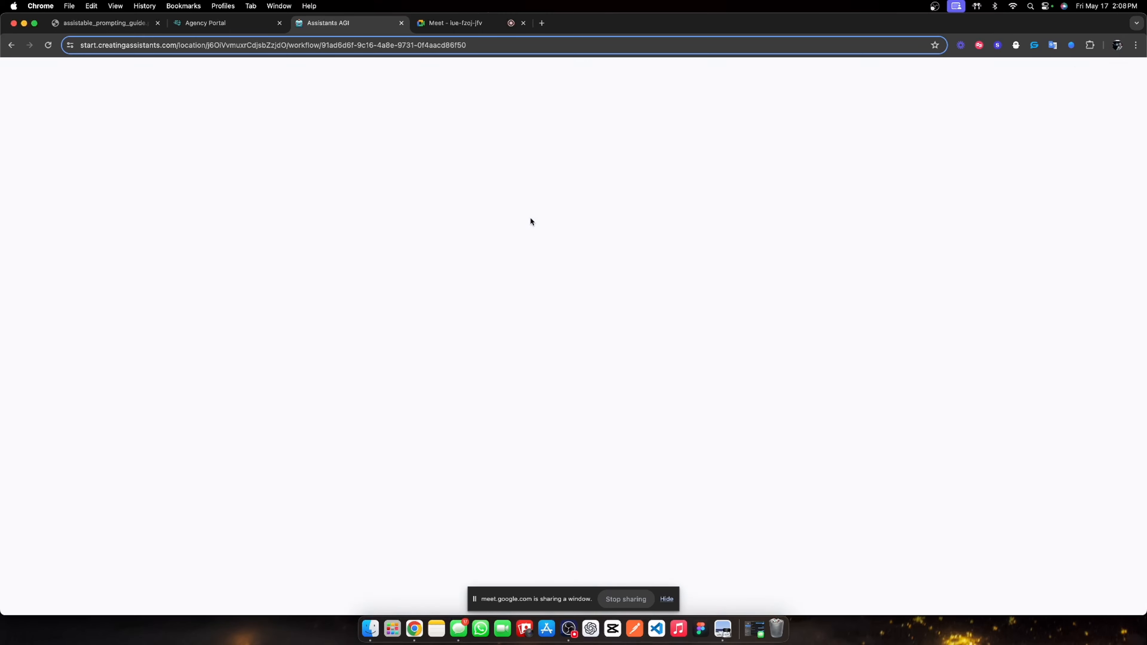
pyautogui.click(570, 72)
pyautogui.write('0')
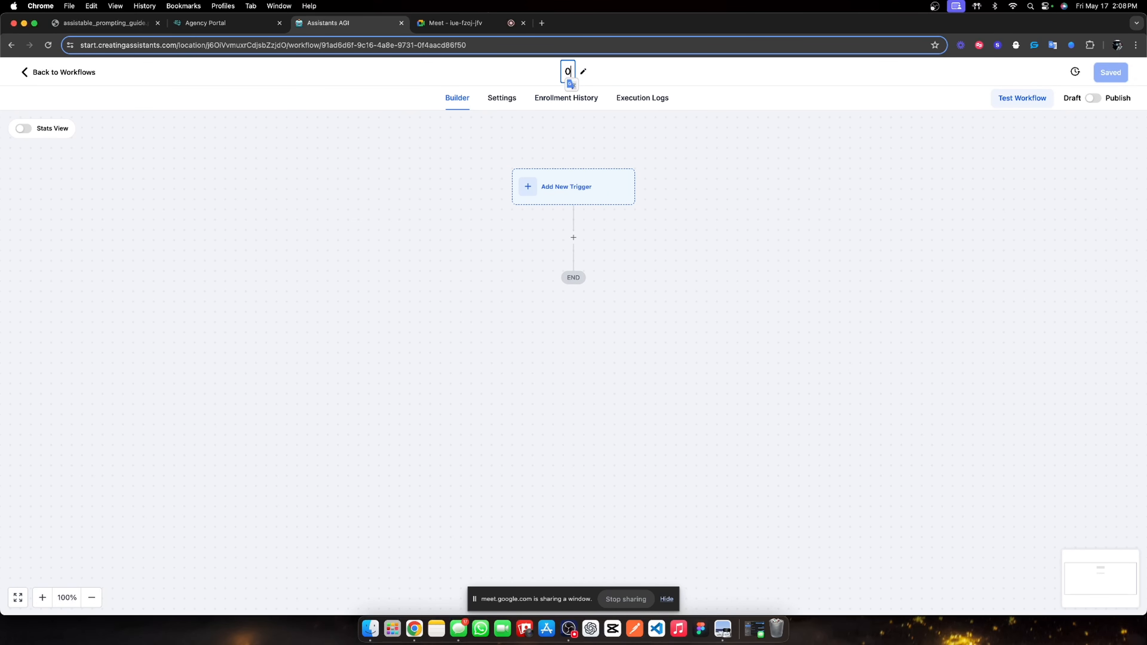
pyautogui.write('1. Outbound ')
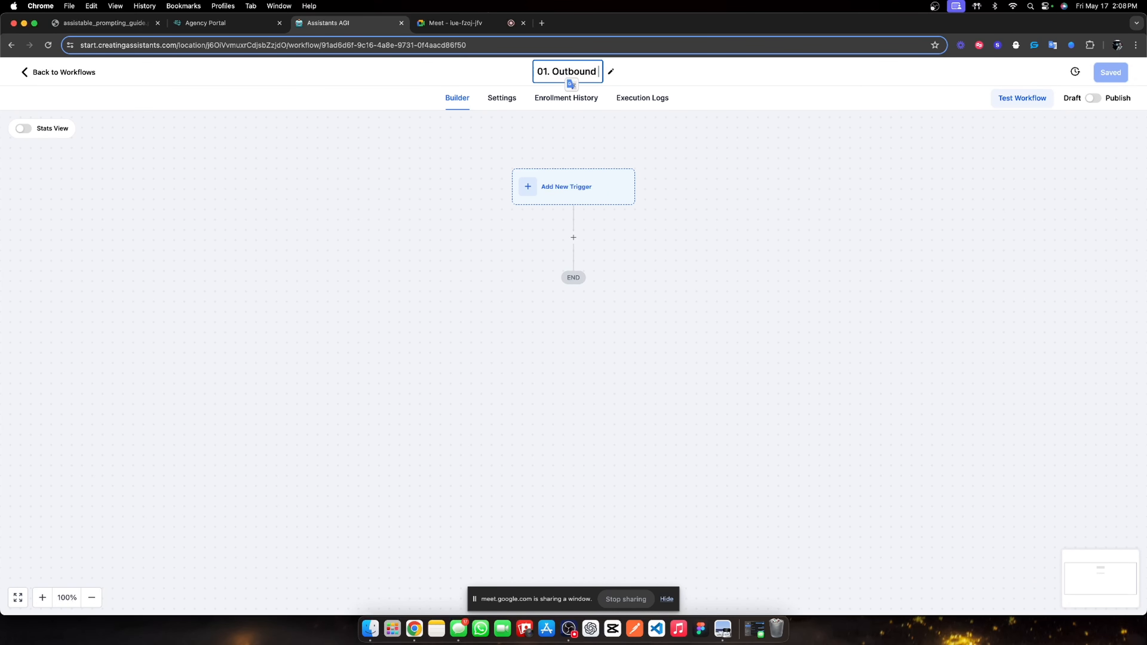
pyautogui.write('call & switch')
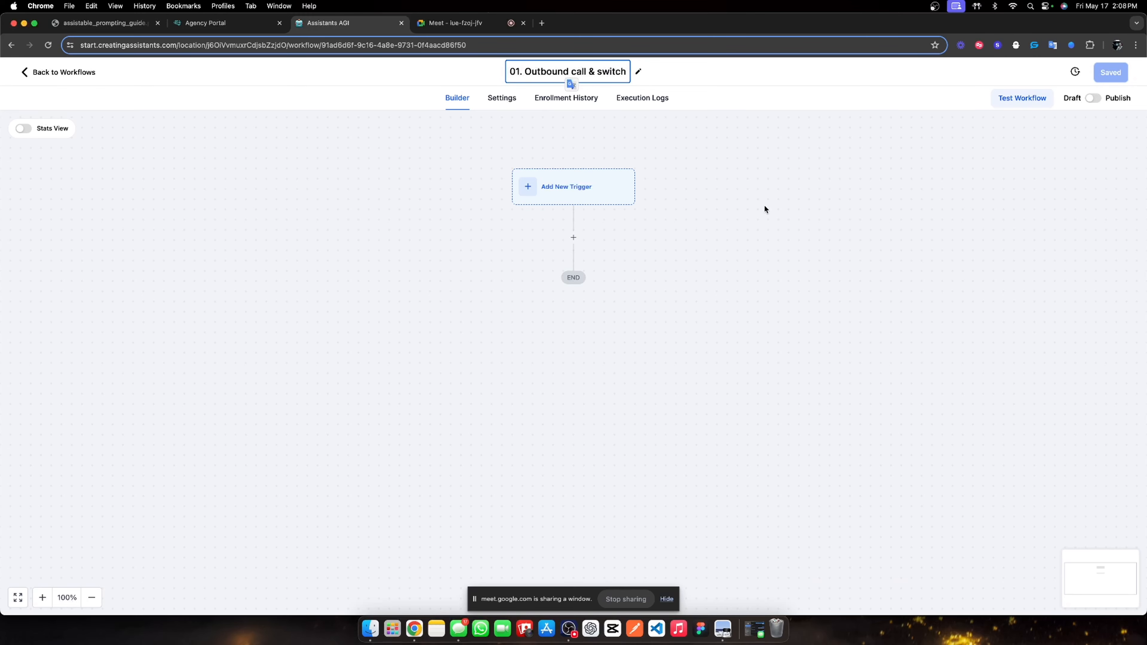
pyautogui.click(796, 210)
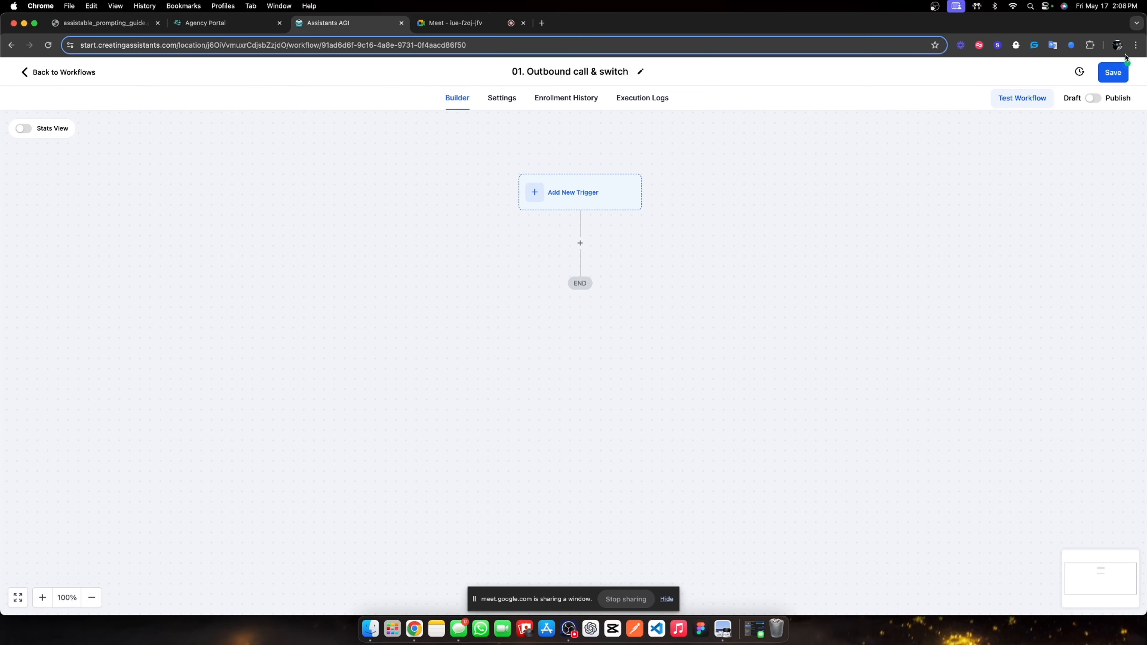
pyautogui.click(33, 74)
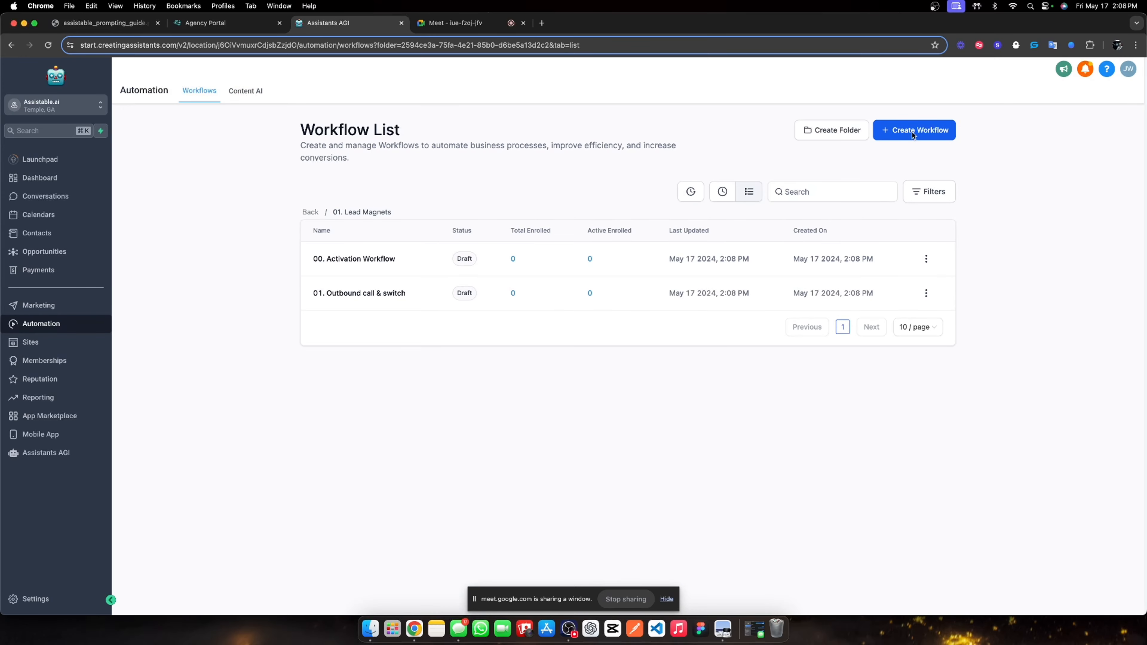
# Create and save a third blank workflow named '02. Post-cal webhook'.
pyautogui.click(921, 131)
pyautogui.click(882, 173)
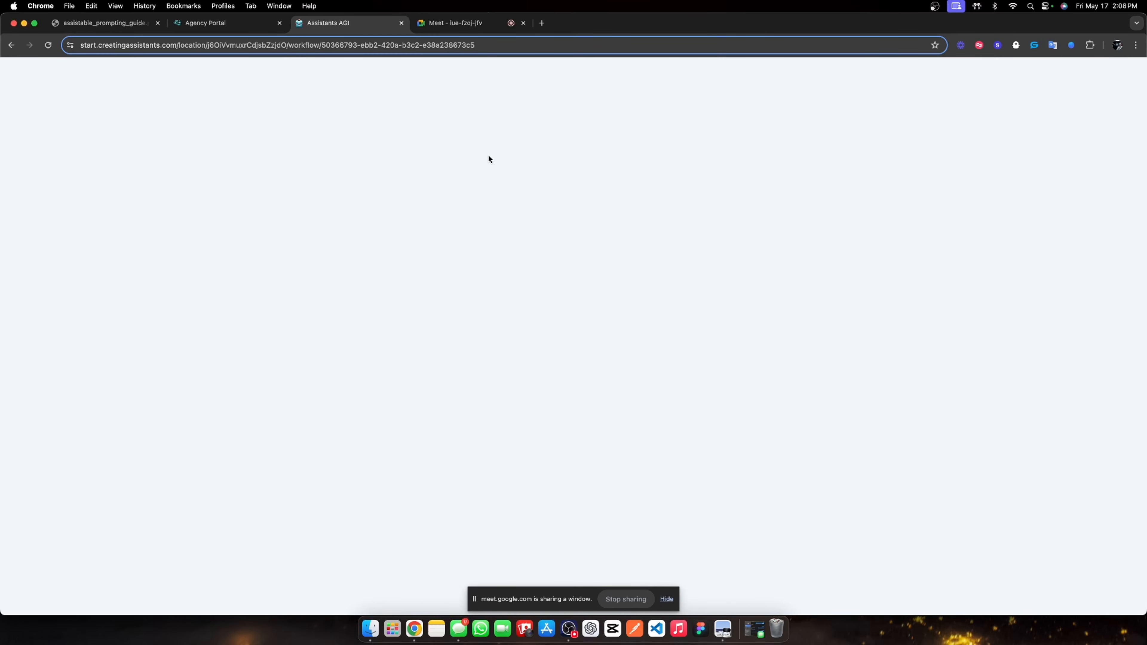
pyautogui.click(576, 73)
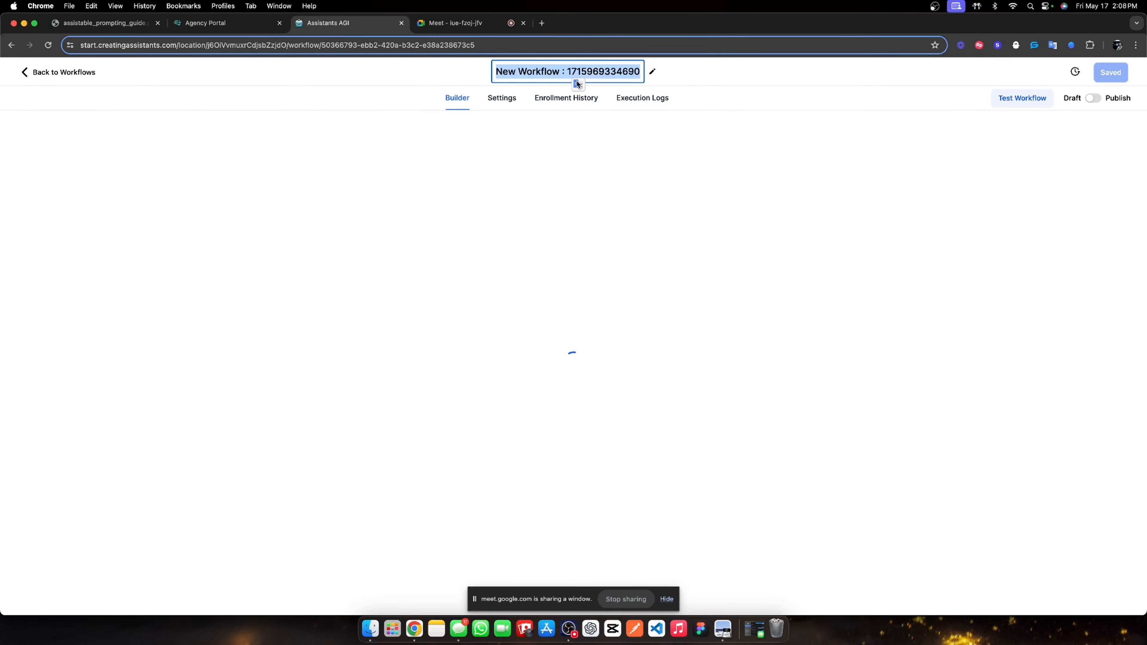
pyautogui.write('02.')
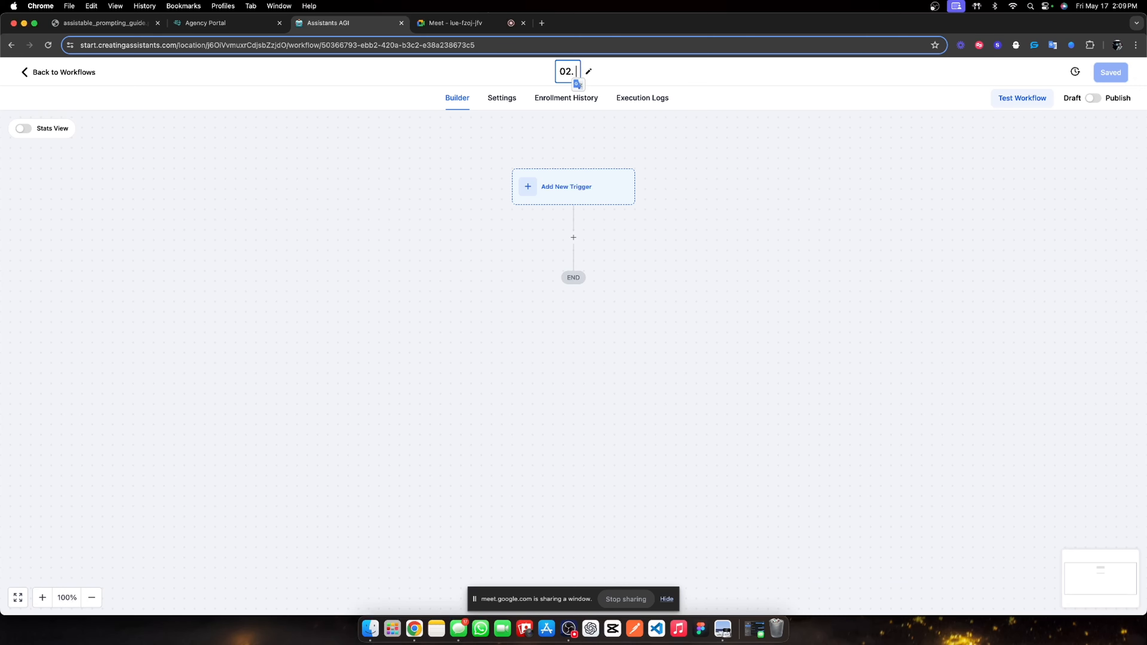
pyautogui.write('Post-cal webhook')
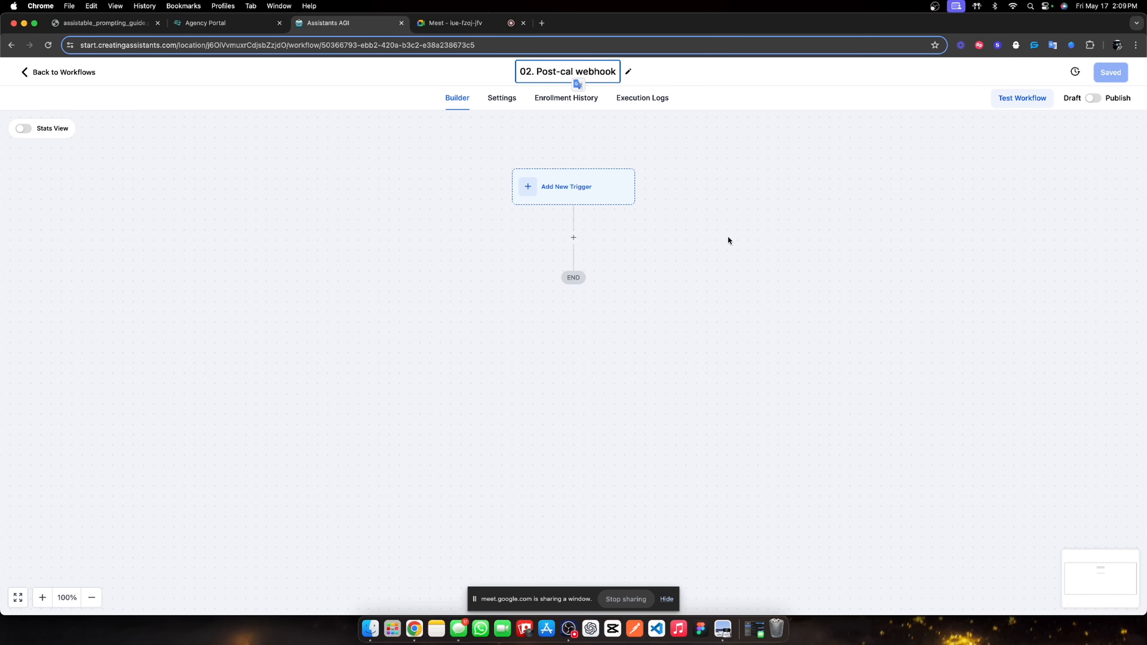
pyautogui.press('Return')
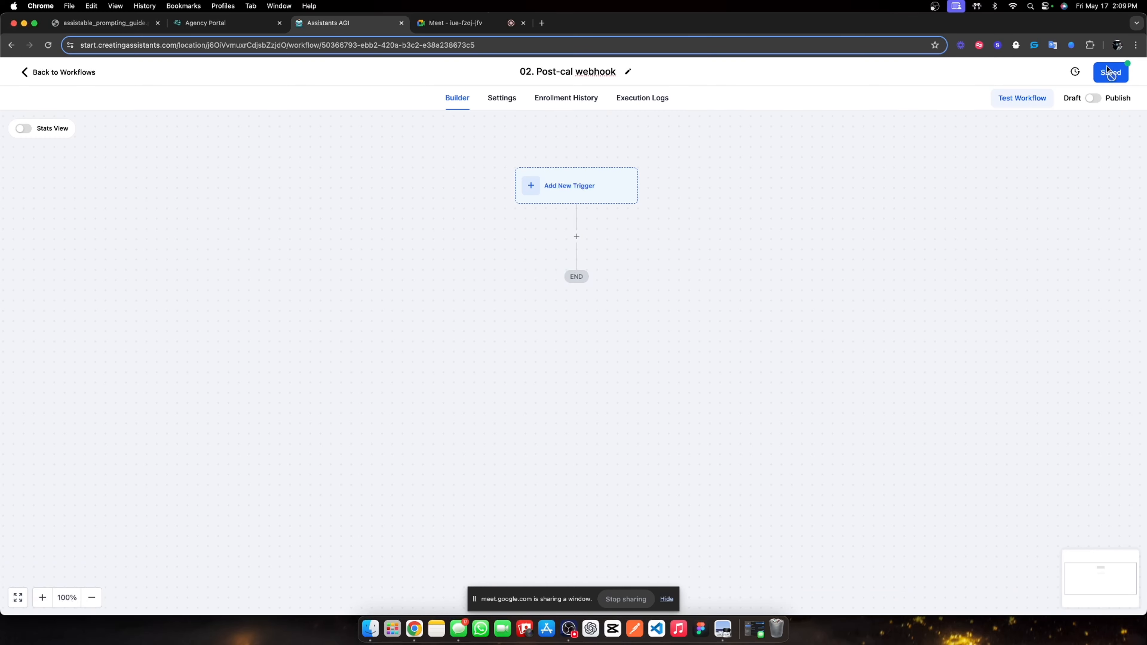
pyautogui.click(1111, 73)
pyautogui.click(1127, 75)
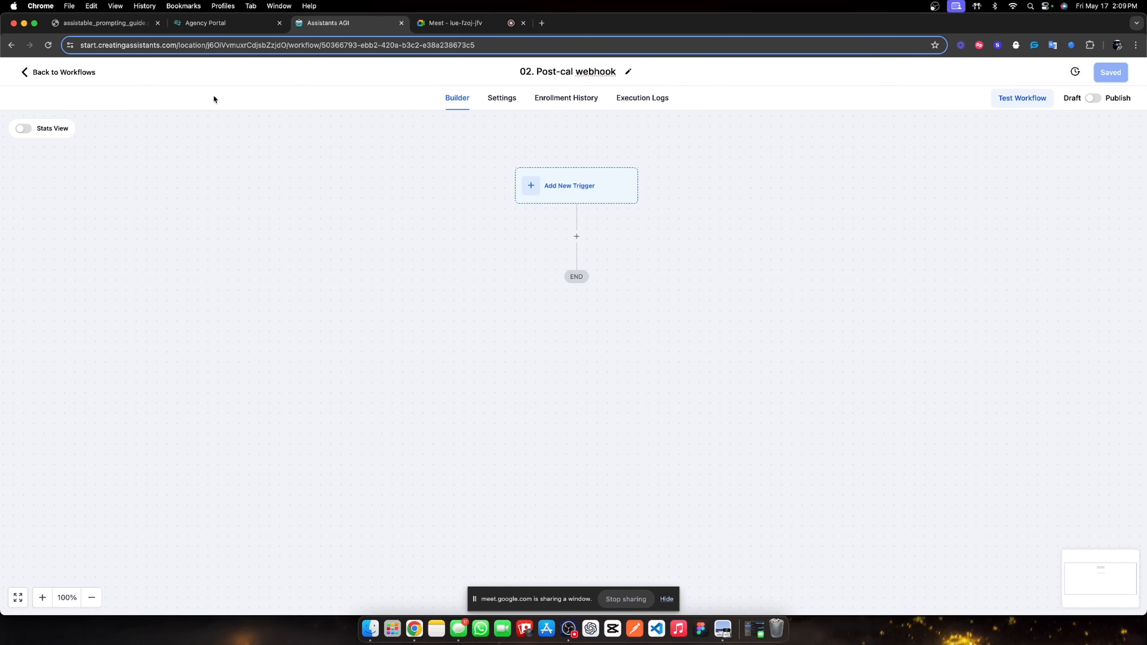
pyautogui.click(89, 72)
# Copy the folder page's web address and paste it into a new browser tab.
pyautogui.click(296, 45)
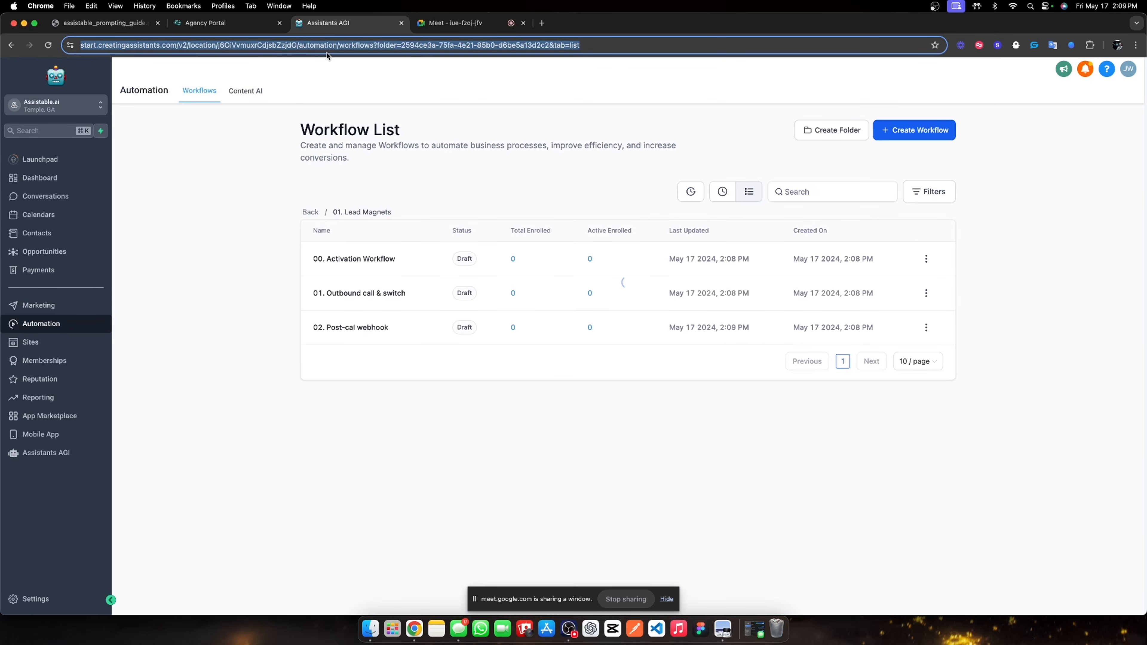
pyautogui.press('super+c')
pyautogui.click(541, 23)
pyautogui.press('super+v')
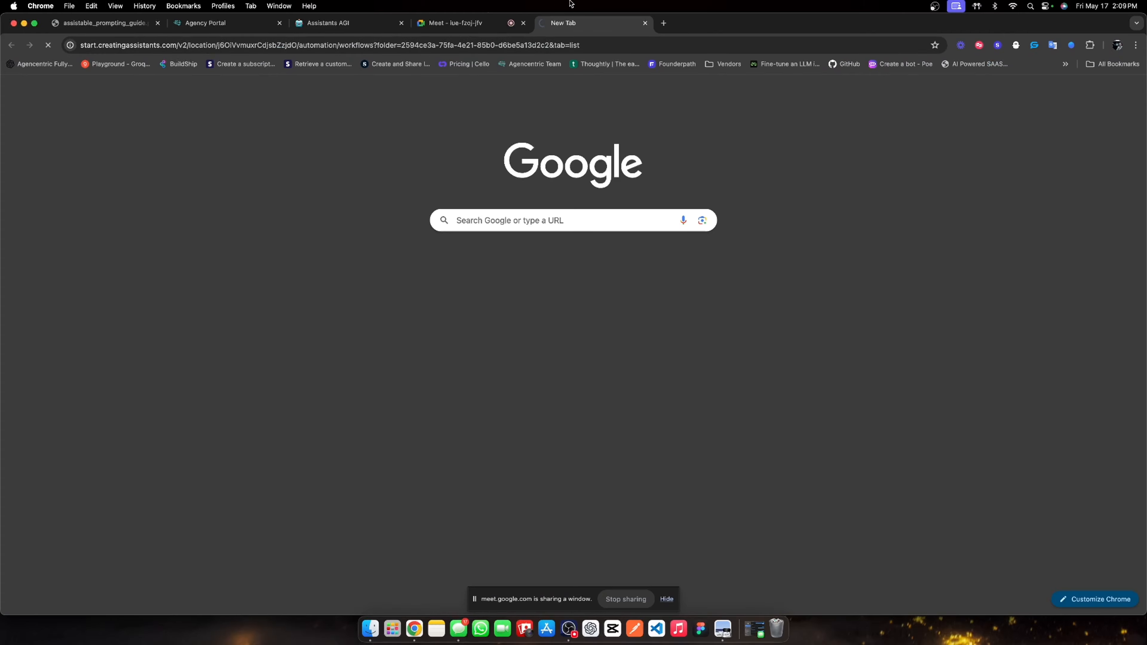
# Load the copied workflow list in a third tab and view the Assistants AGI folders.
pyautogui.press('Return')
pyautogui.moveTo(556, 23); pyautogui.dragTo(343, 25)
pyautogui.hotkey('ctrl', 'Tab')
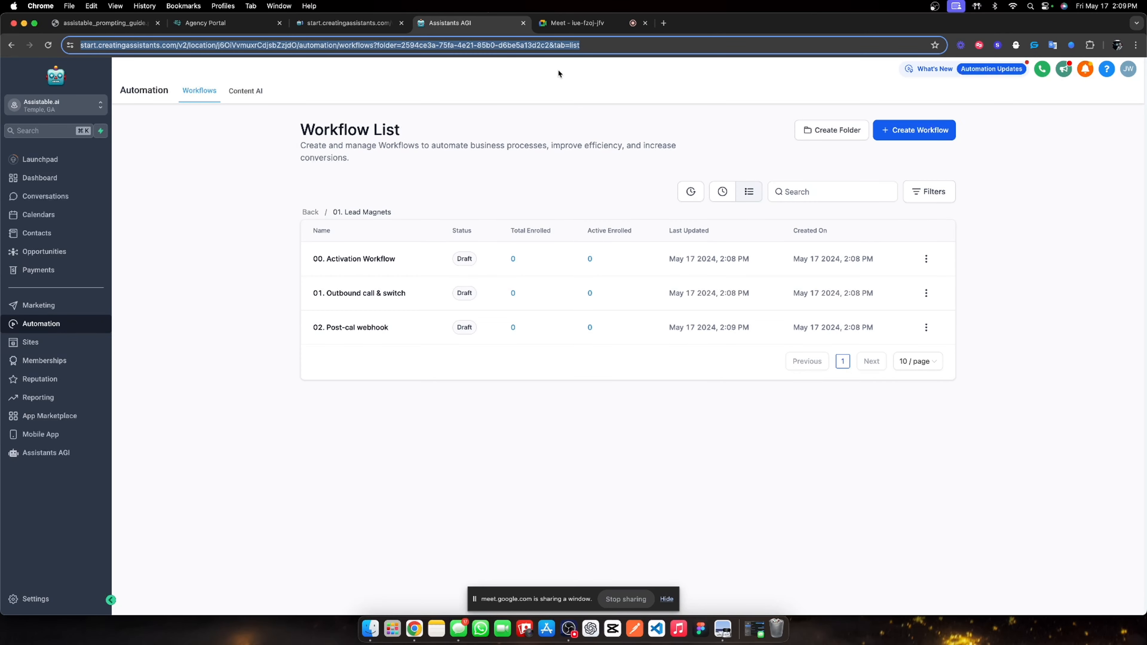
pyautogui.click(46, 452)
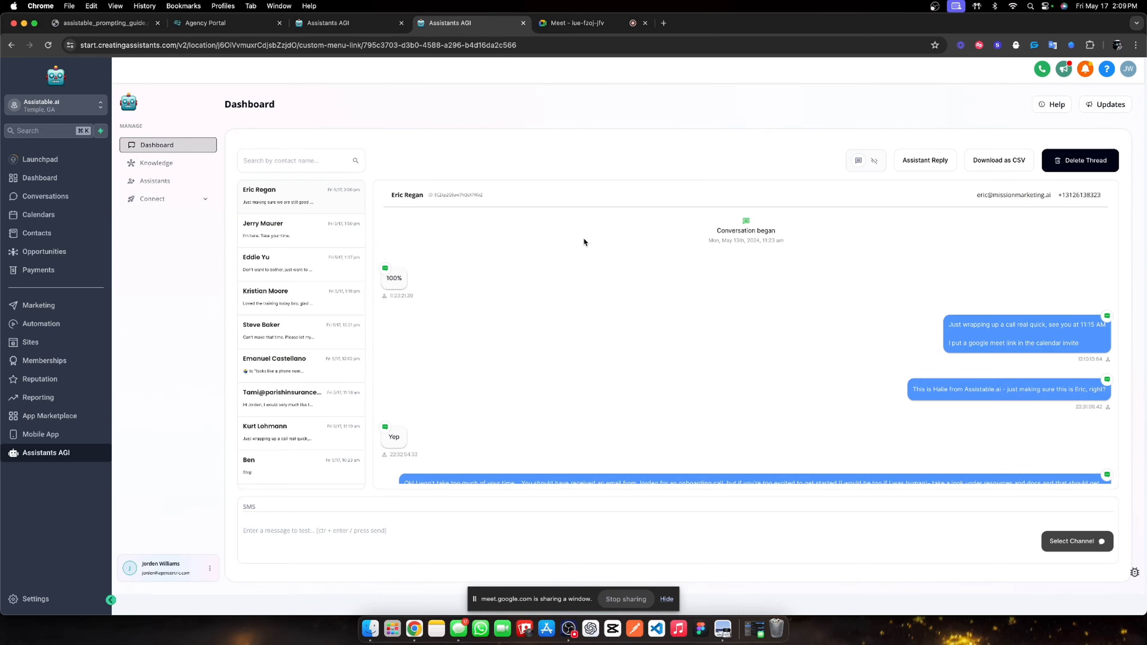
pyautogui.click(170, 181)
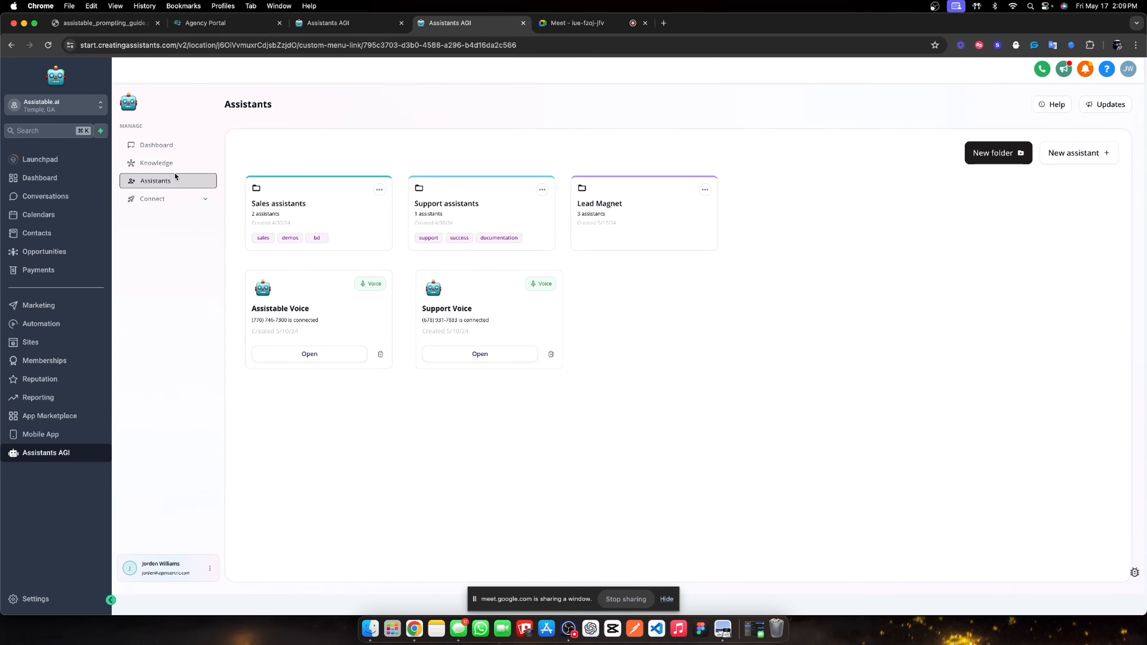
# Open 00. Activation Workflow from the 01. Lead Magnets workflow folder.
pyautogui.click(59, 324)
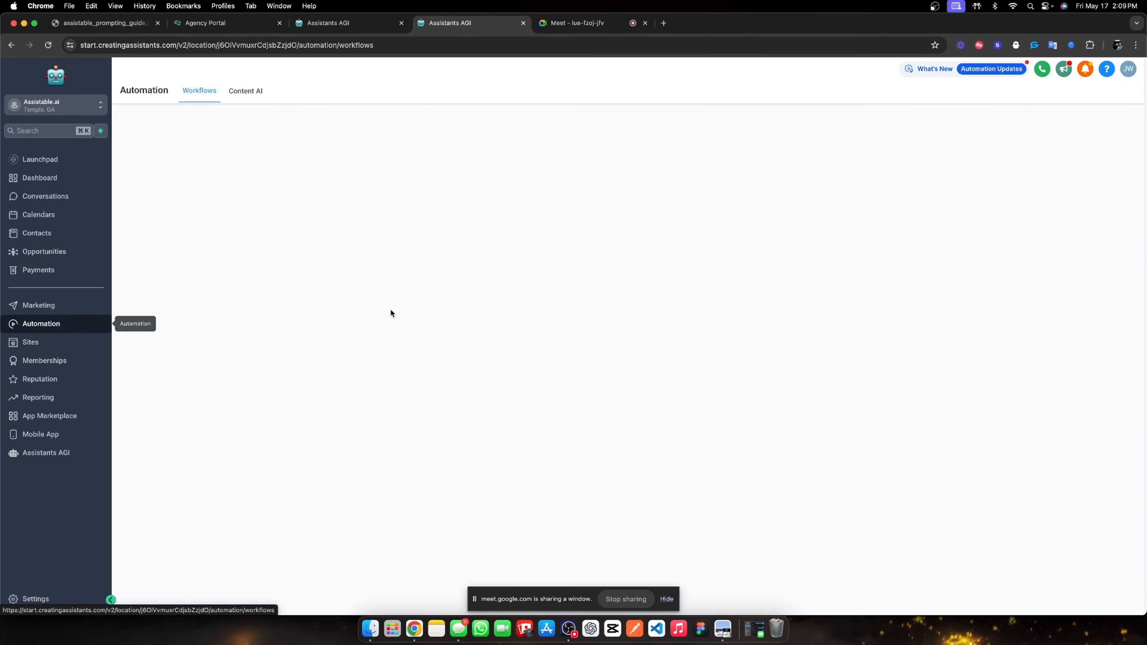
pyautogui.click(355, 301)
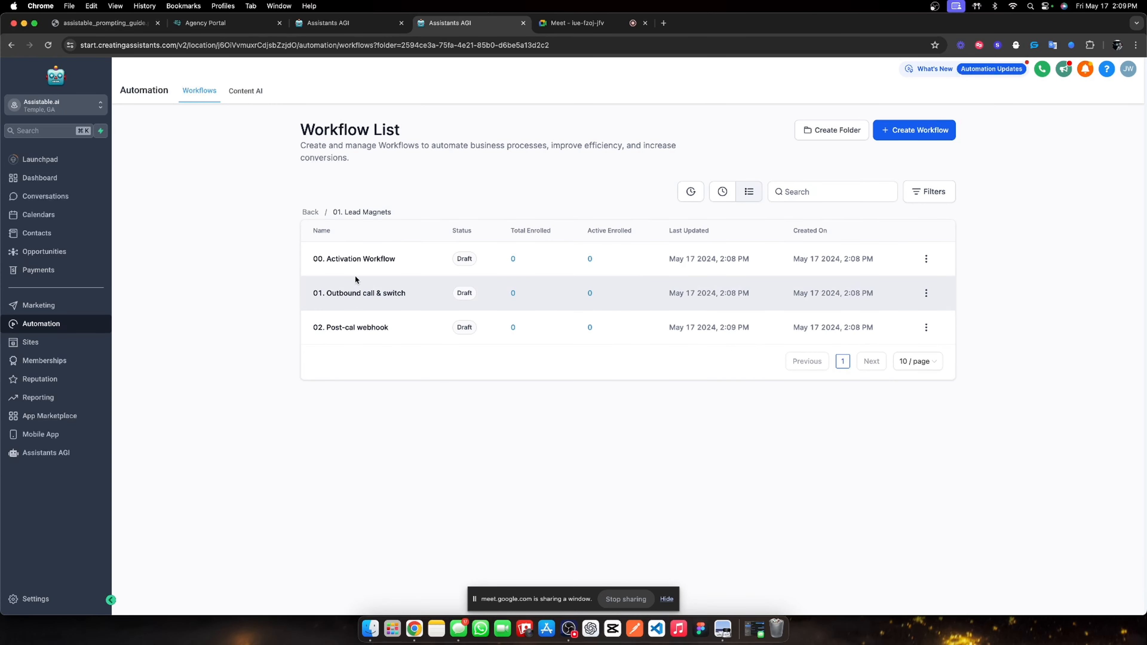
pyautogui.click(359, 260)
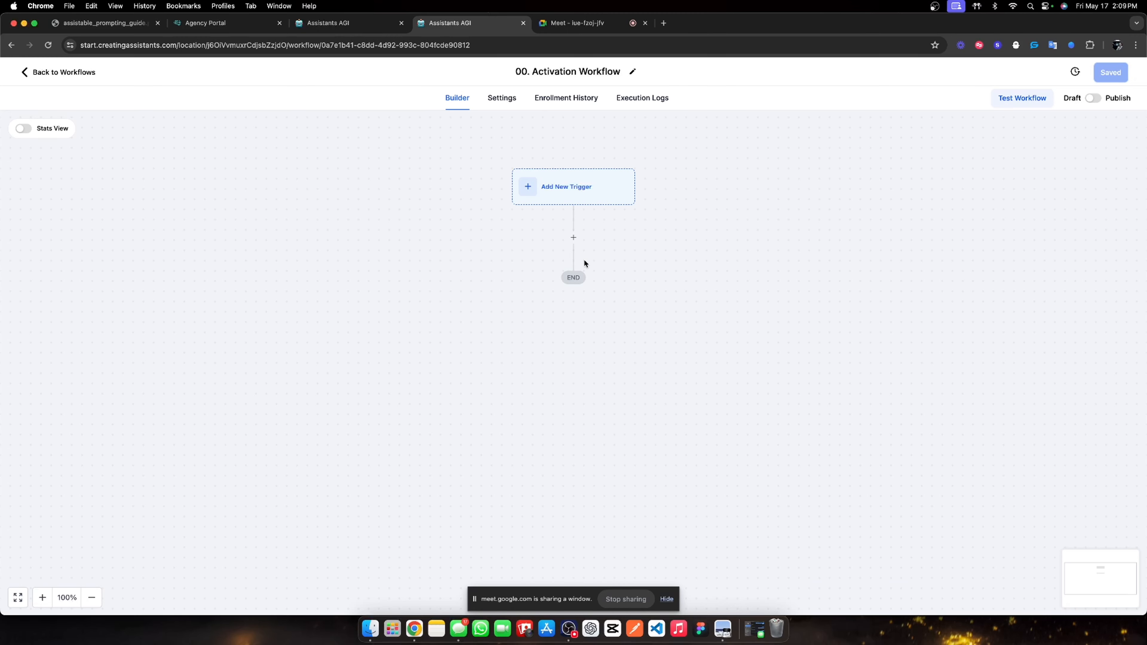
# Add an Add Contact Tag step 'Attribution reporting' applying the new tag 'lead magnet'.
pyautogui.click(573, 237)
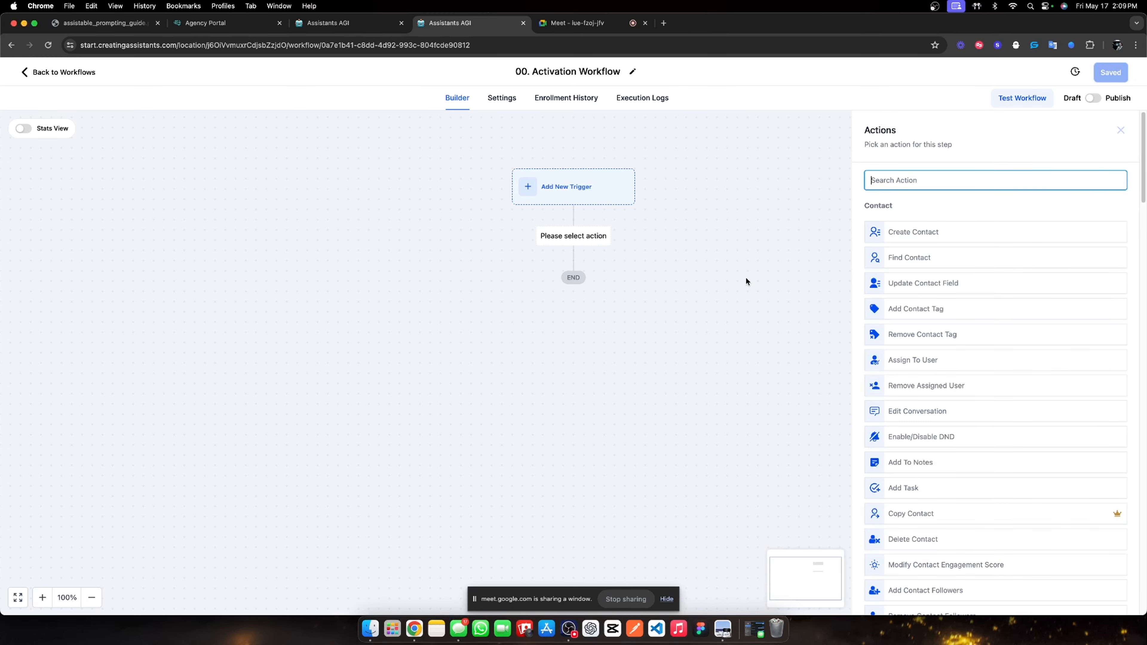
pyautogui.write('Tag')
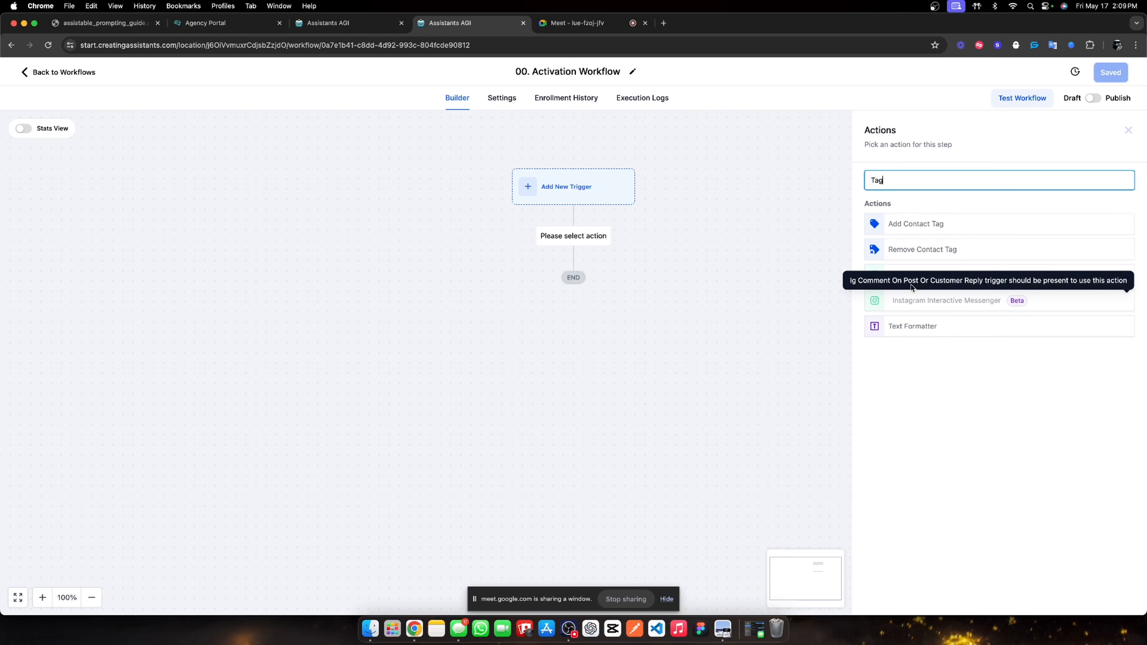
pyautogui.click(929, 219)
pyautogui.click(889, 248)
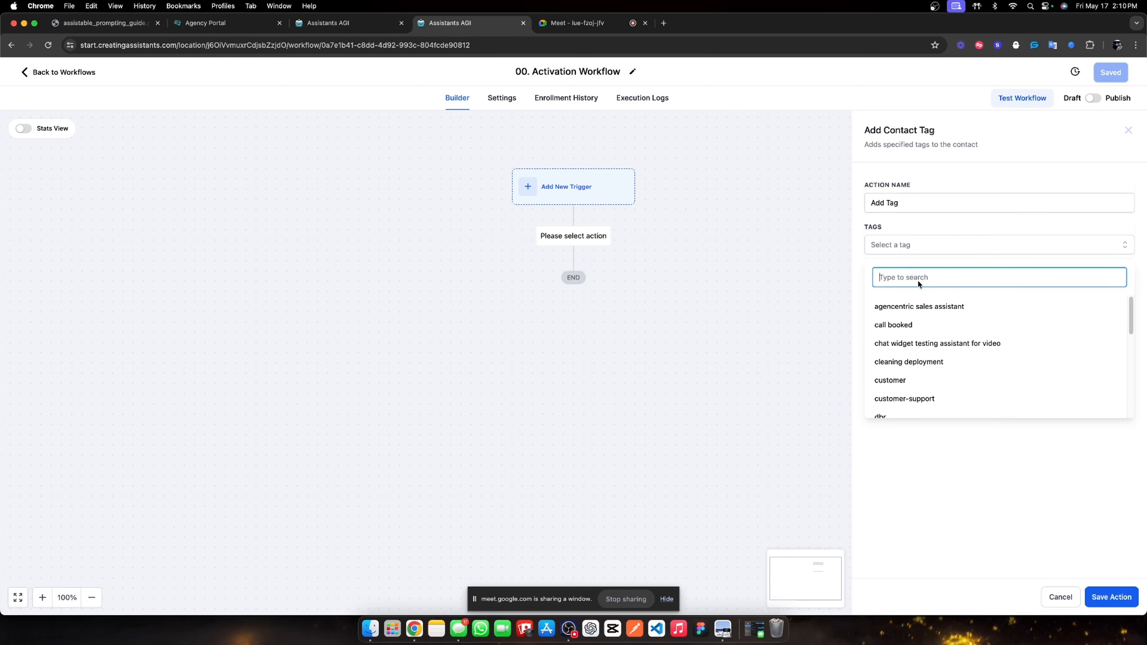
pyautogui.write('lead magene')
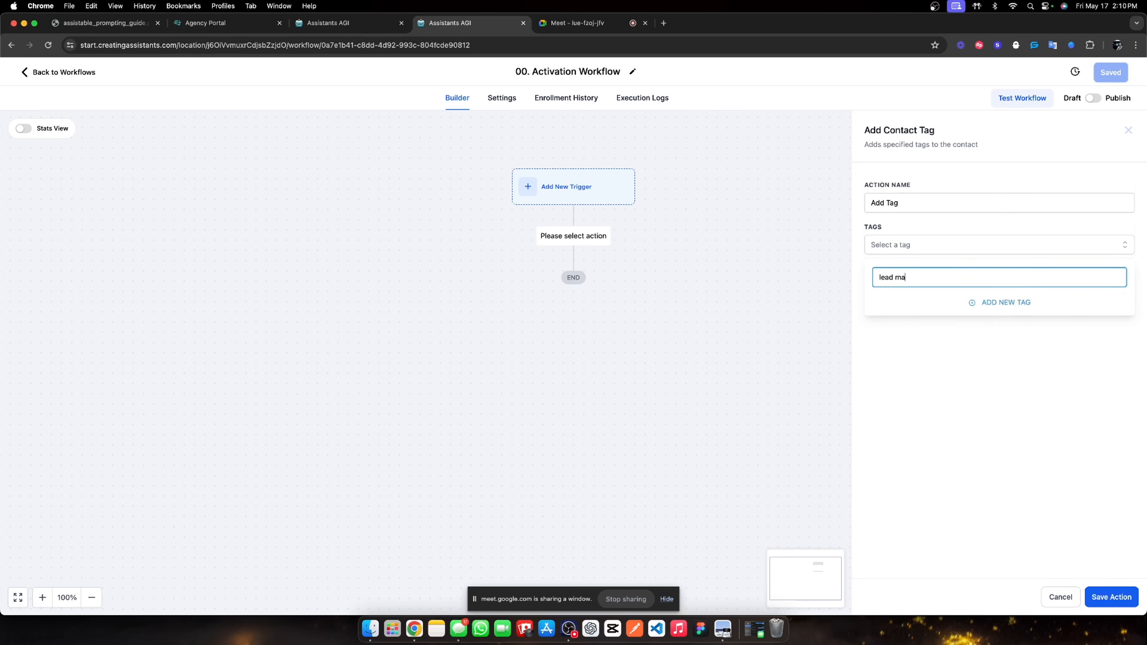
pyautogui.press('BackSpace')
pyautogui.press('BackSpace')
pyautogui.write('net')
pyautogui.click(970, 303)
pyautogui.click(906, 209)
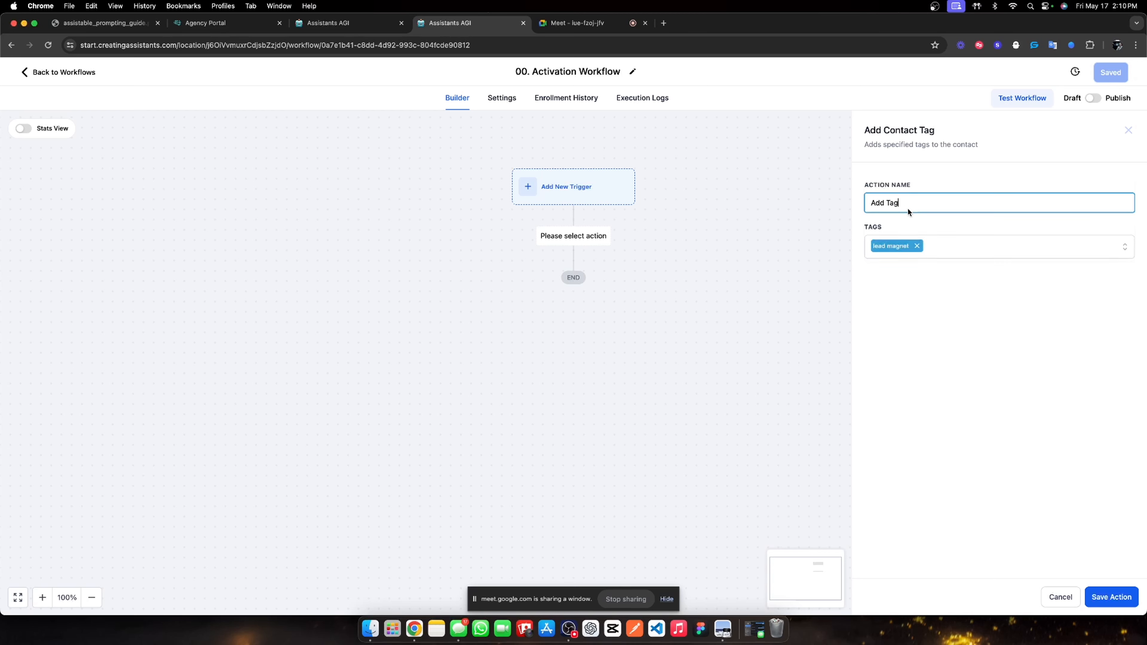
pyautogui.press('BackSpace')
pyautogui.press('BackSpace')
pyautogui.press('BackSpace')
pyautogui.press('BackSpace')
pyautogui.press('BackSpace')
pyautogui.write('Attiibution reporting')
pyautogui.click(1107, 595)
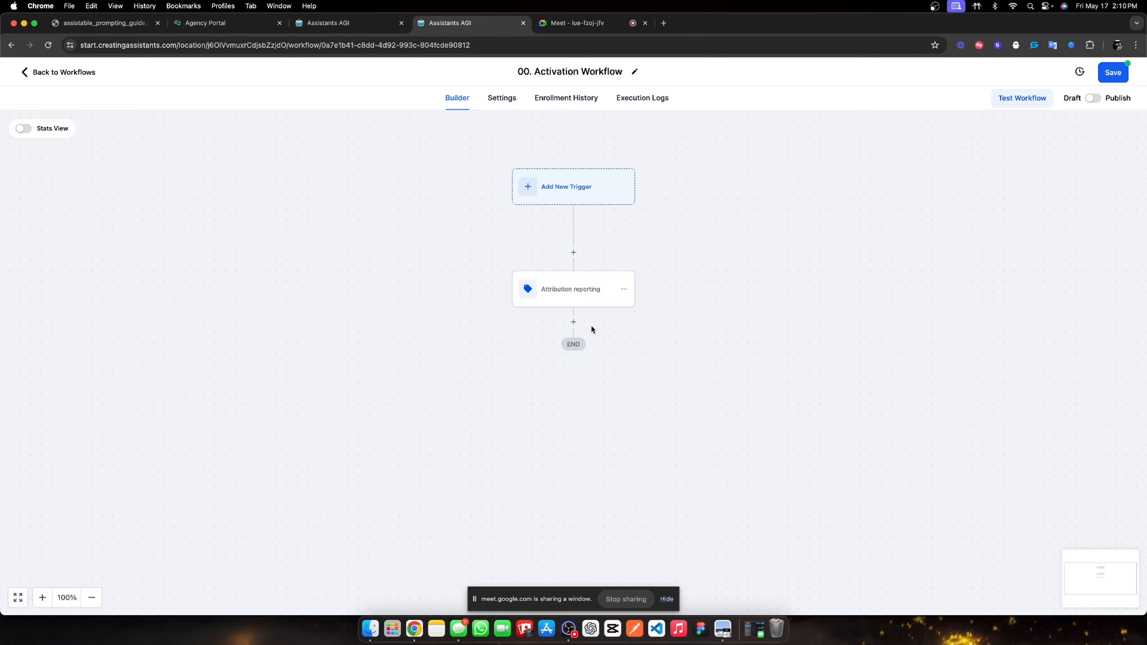
# Add a 'Create opportunity' step in Assistant Pipeline, stage Inbound Lead, status open.
pyautogui.click(573, 322)
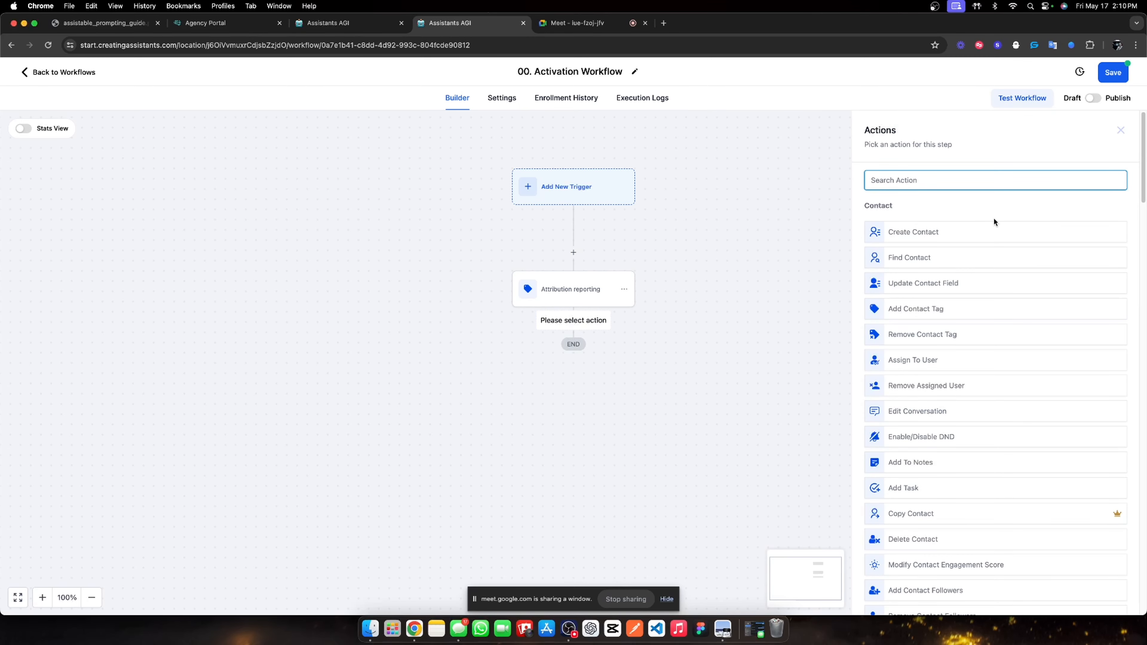
pyautogui.write('create')
pyautogui.click(974, 251)
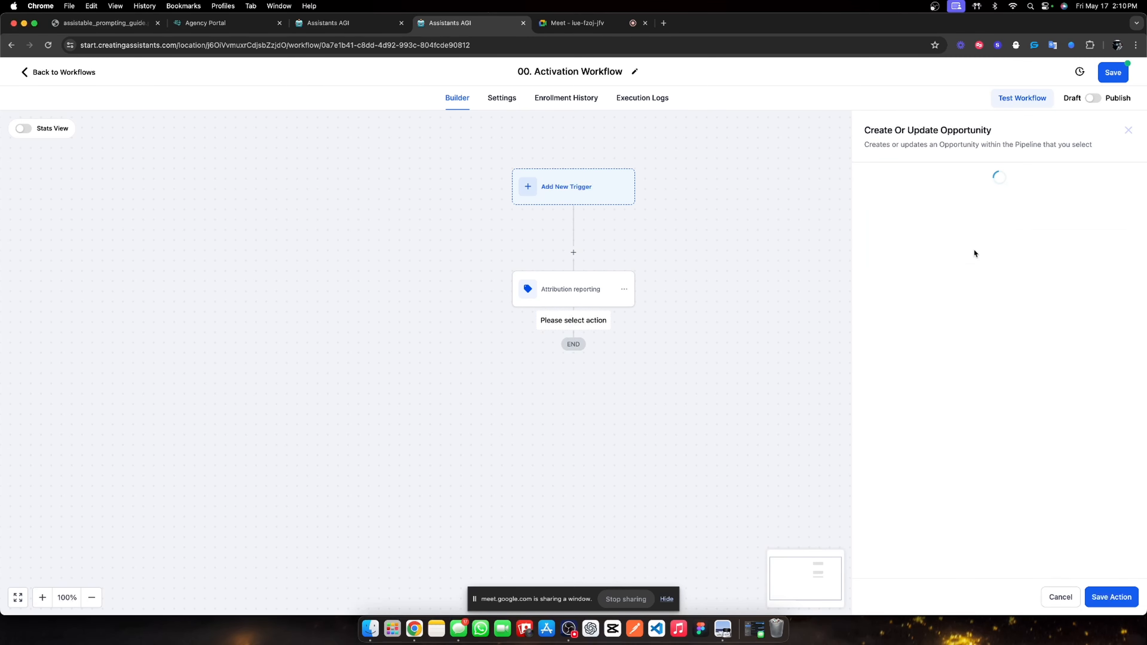
pyautogui.click(876, 245)
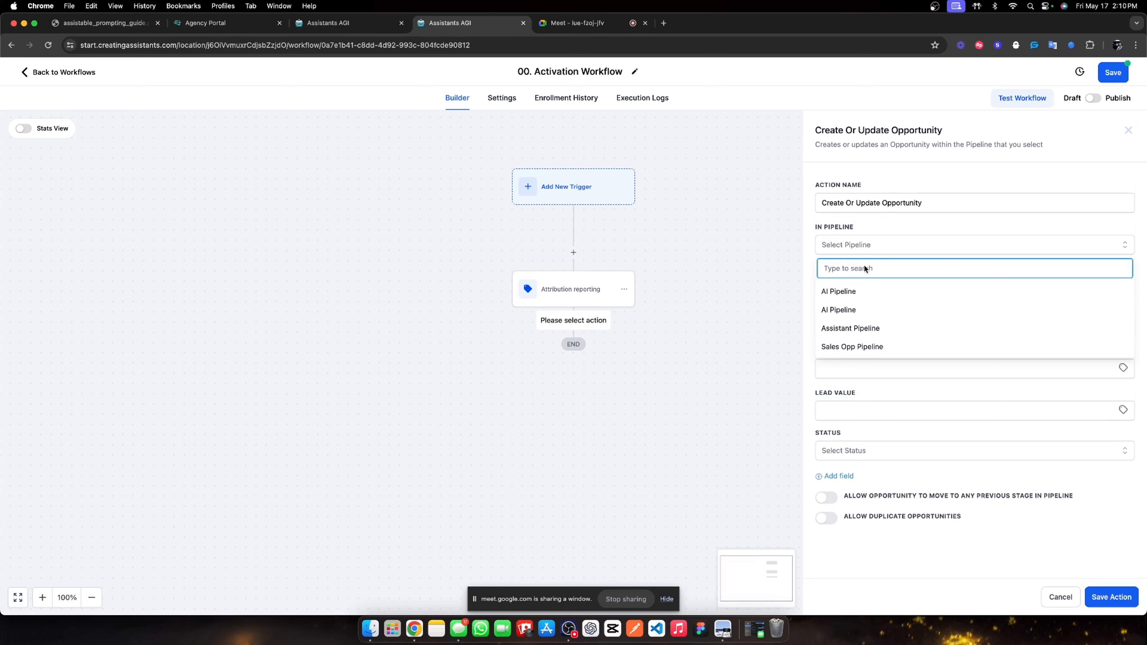
pyautogui.click(861, 328)
pyautogui.click(860, 284)
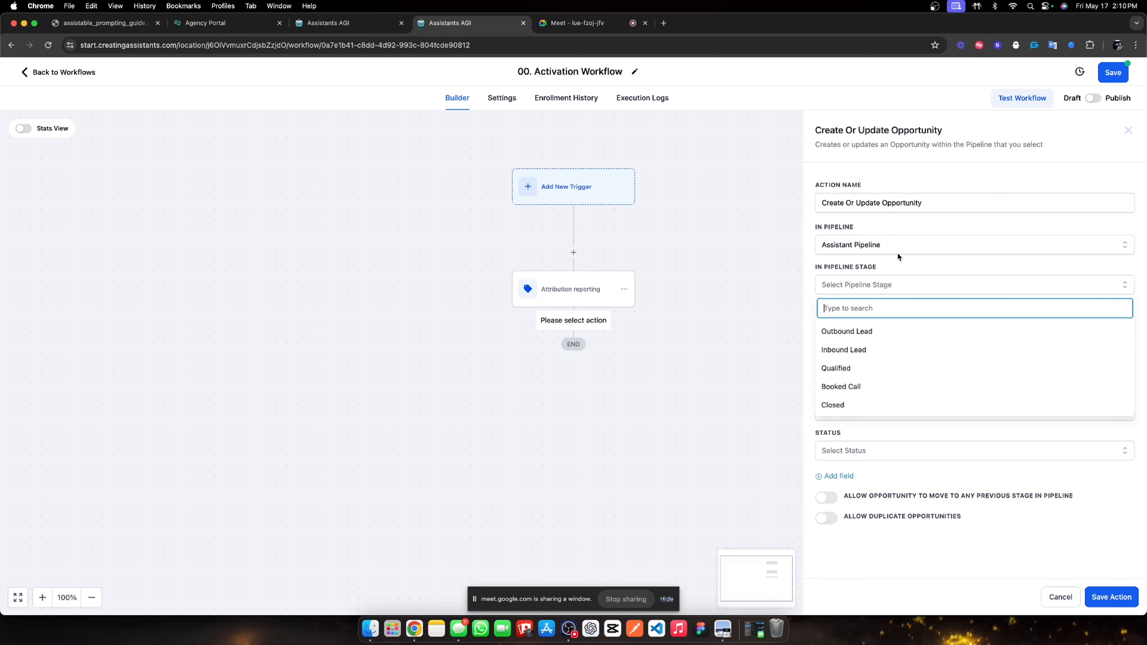
pyautogui.click(876, 351)
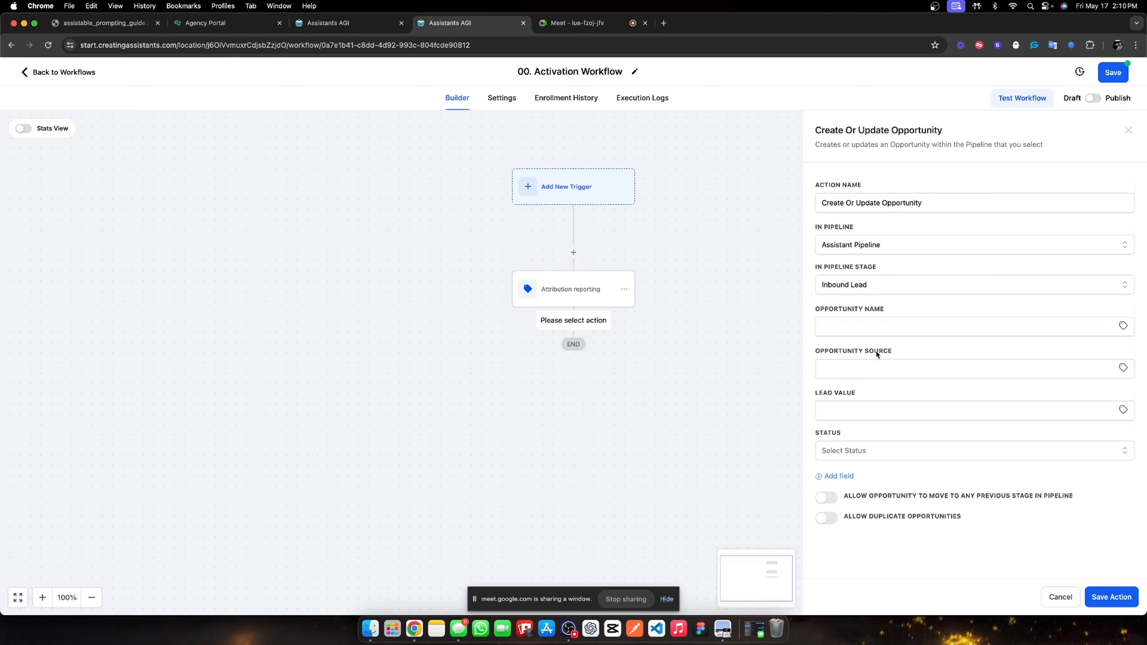
pyautogui.tripleClick(921, 205)
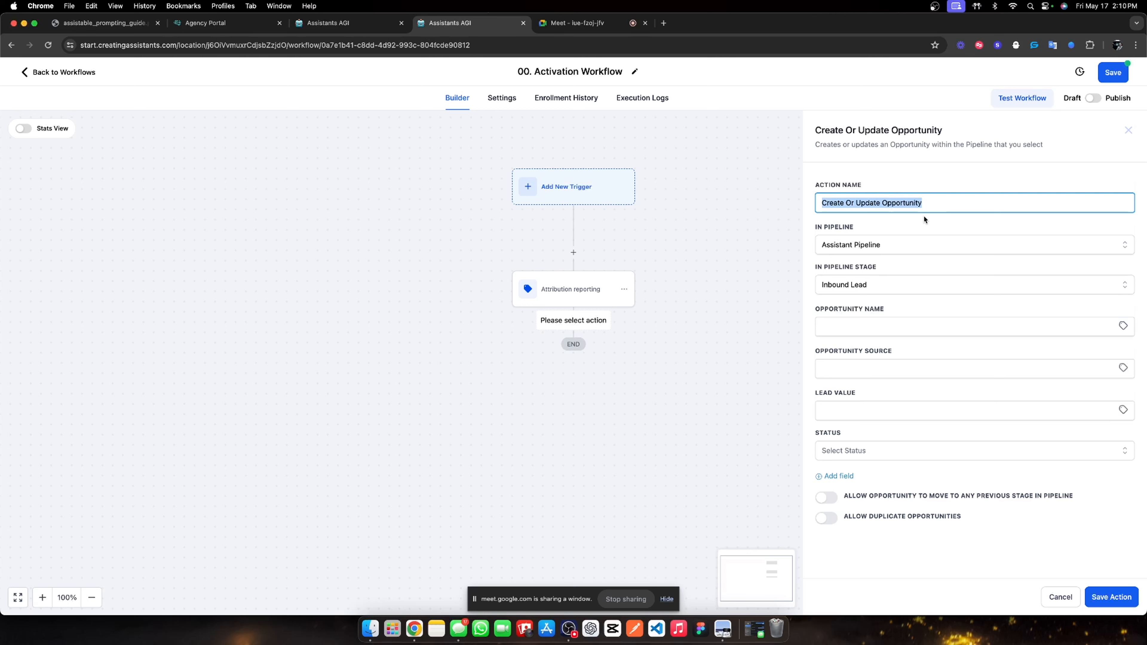
pyautogui.write('Create ')
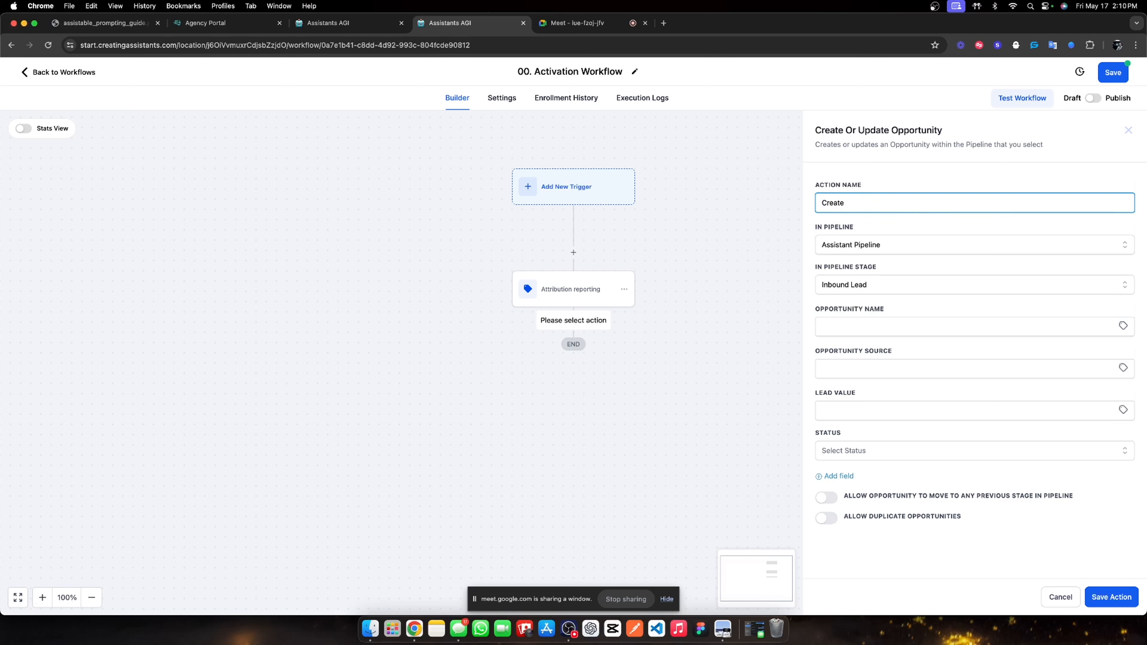
pyautogui.write('opportunity')
pyautogui.click(1002, 232)
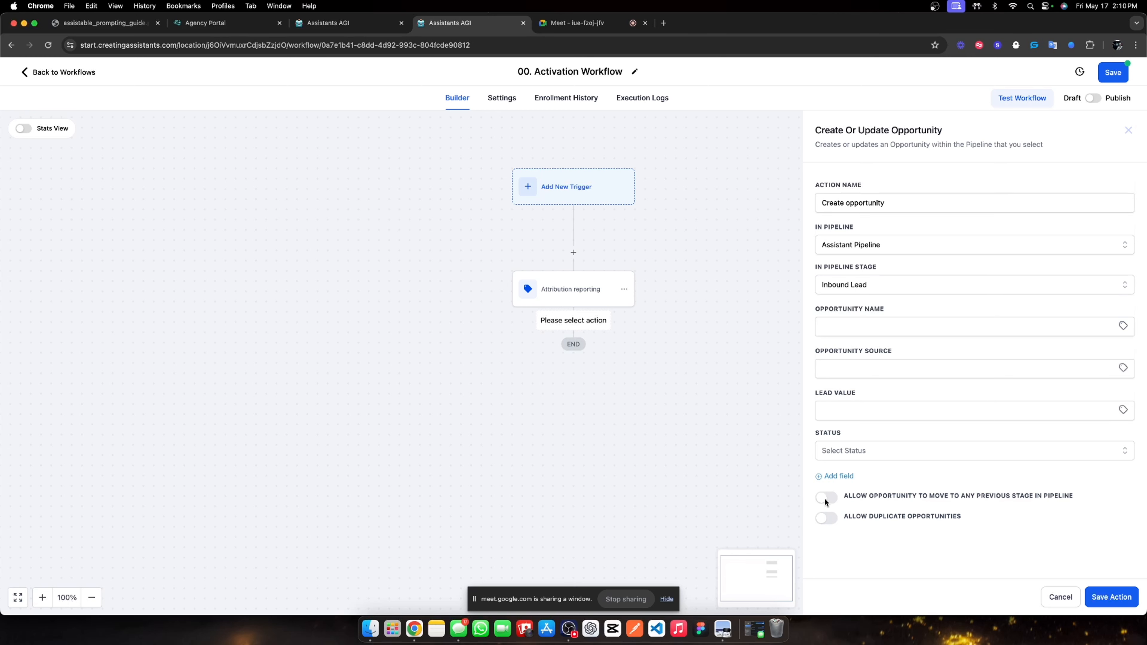
pyautogui.click(885, 451)
pyautogui.click(875, 475)
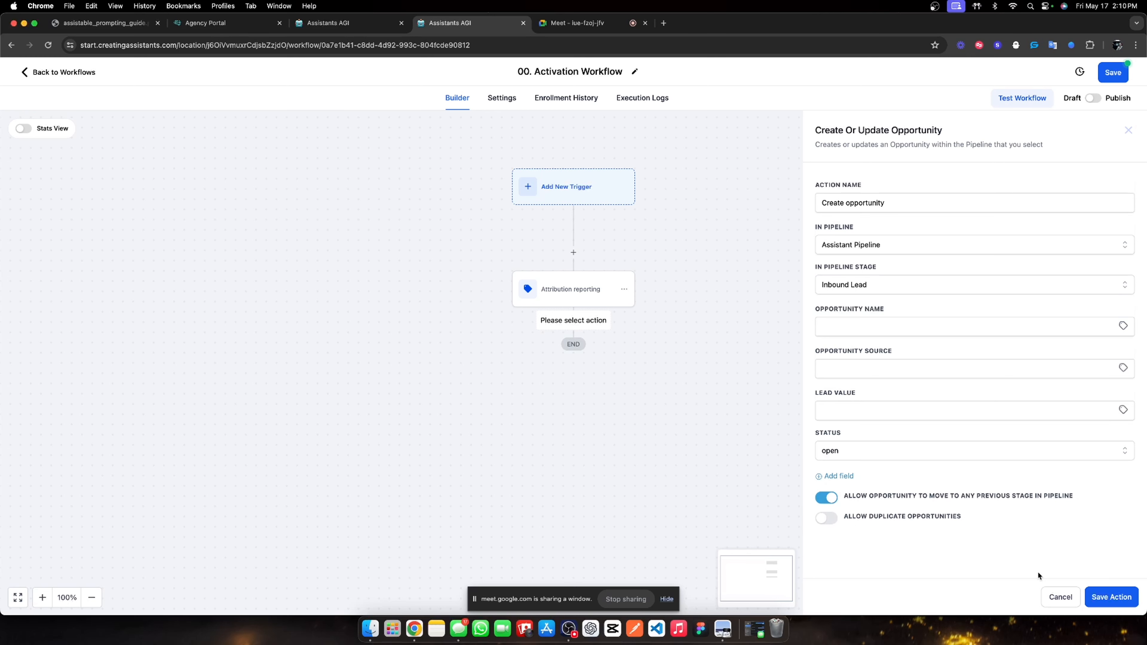
pyautogui.click(1108, 596)
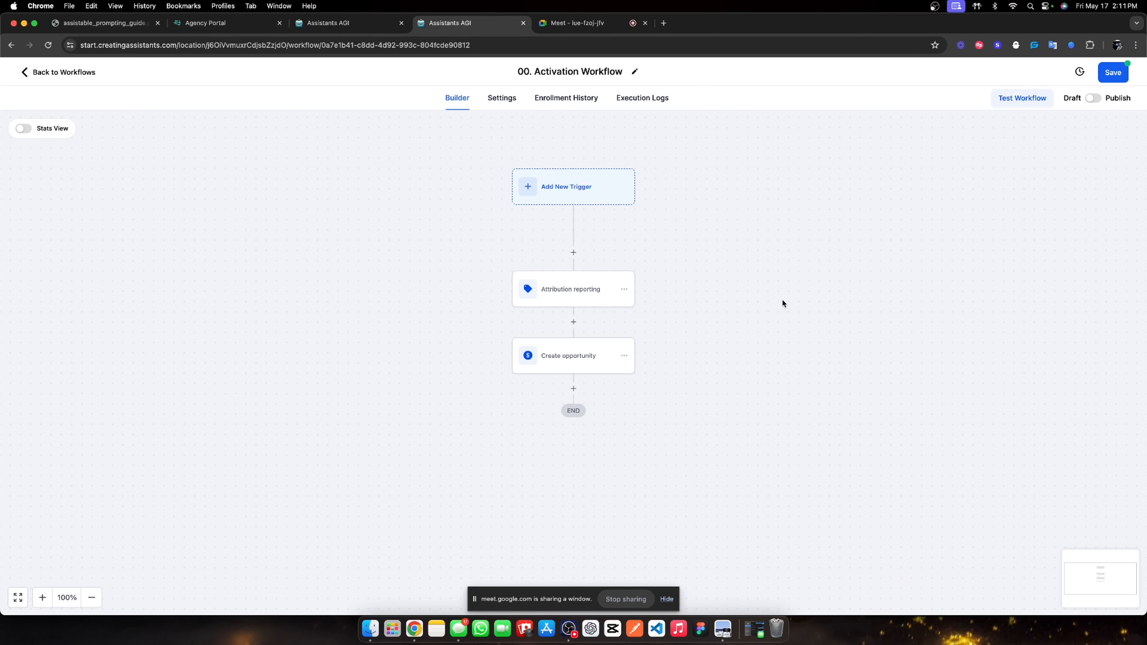
# Save the workflow and go to the custom field folders in Settings.
pyautogui.click(1105, 77)
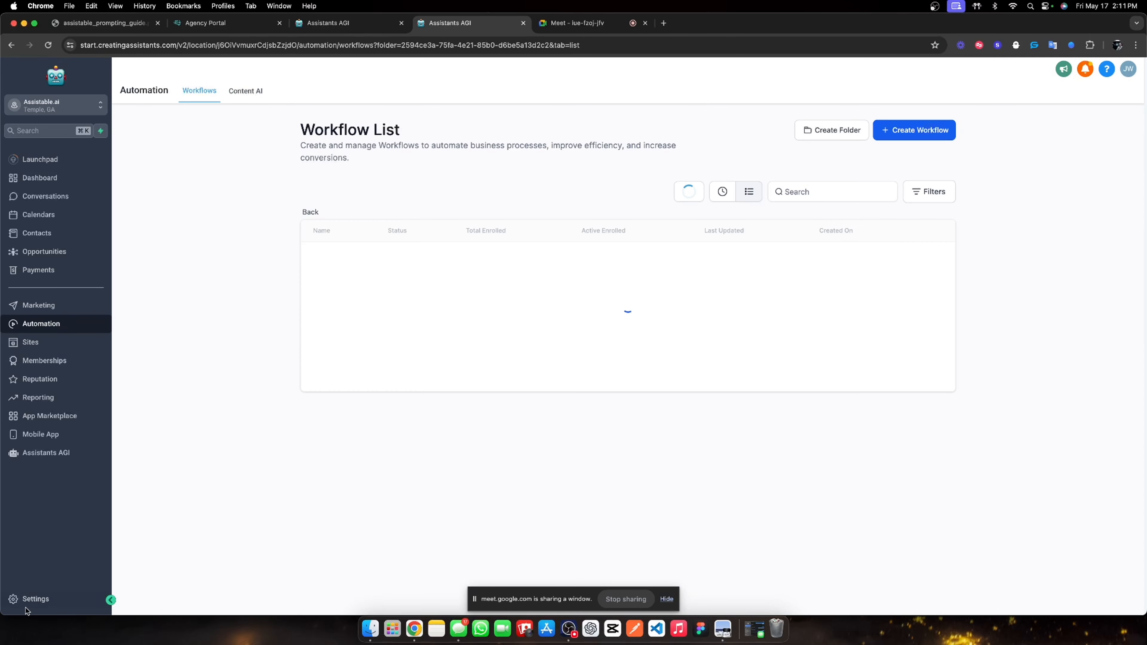
pyautogui.click(27, 599)
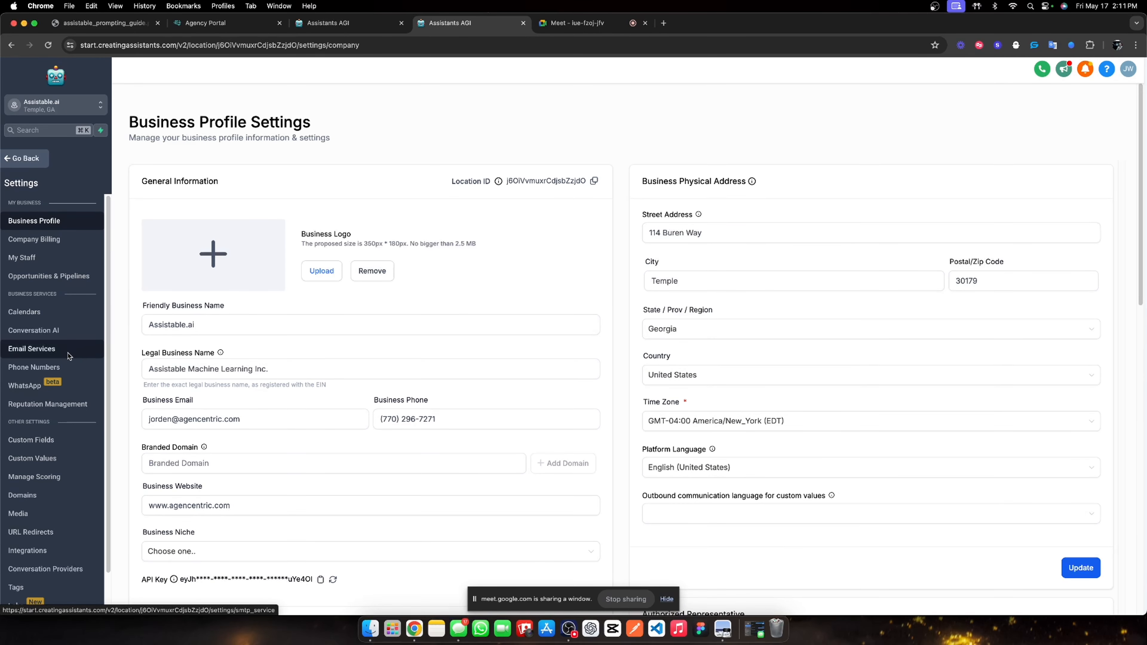
pyautogui.click(35, 441)
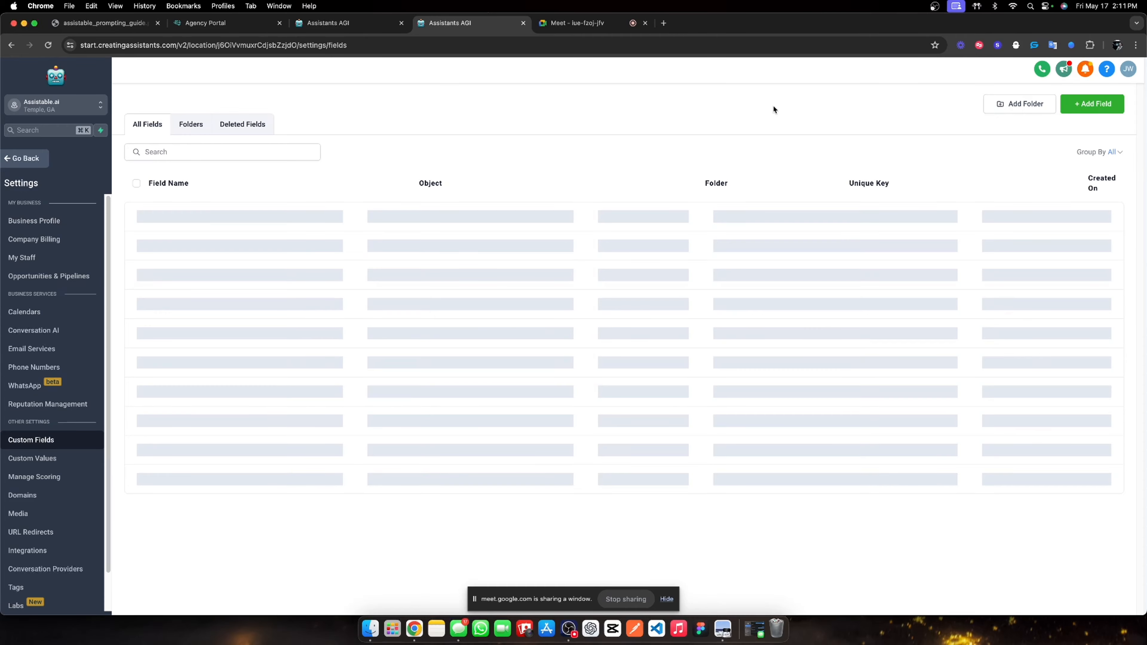
pyautogui.click(1015, 104)
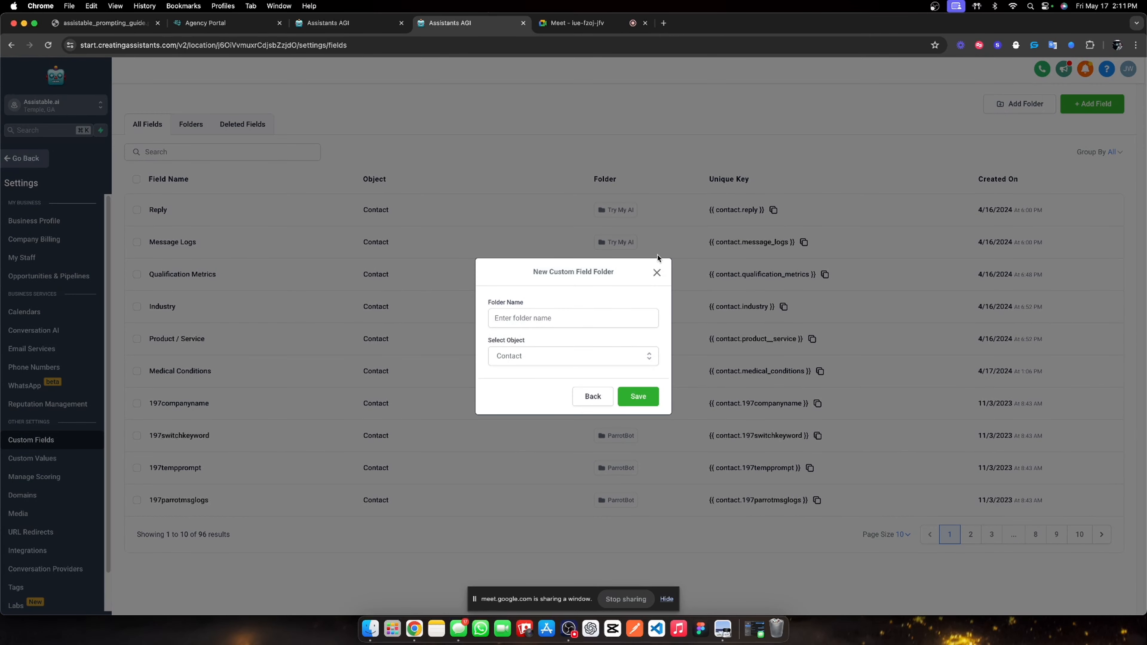
pyautogui.click(657, 262)
pyautogui.click(193, 130)
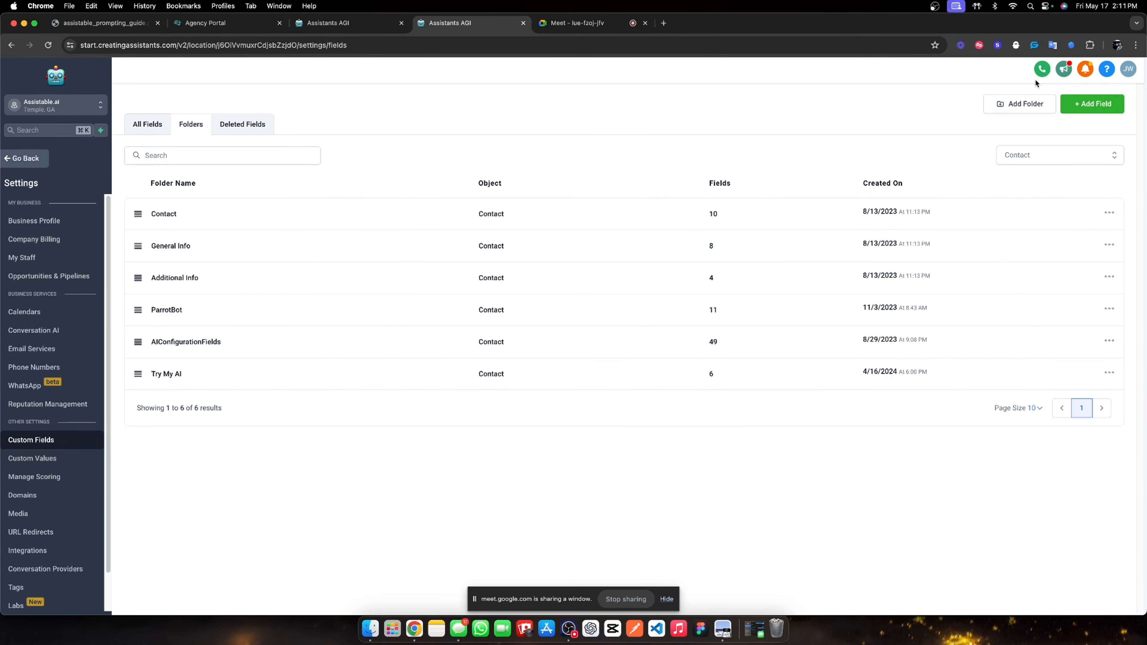
# Create the custom field folder 'Team Lead Magnet' and open it.
pyautogui.click(1039, 106)
pyautogui.click(552, 320)
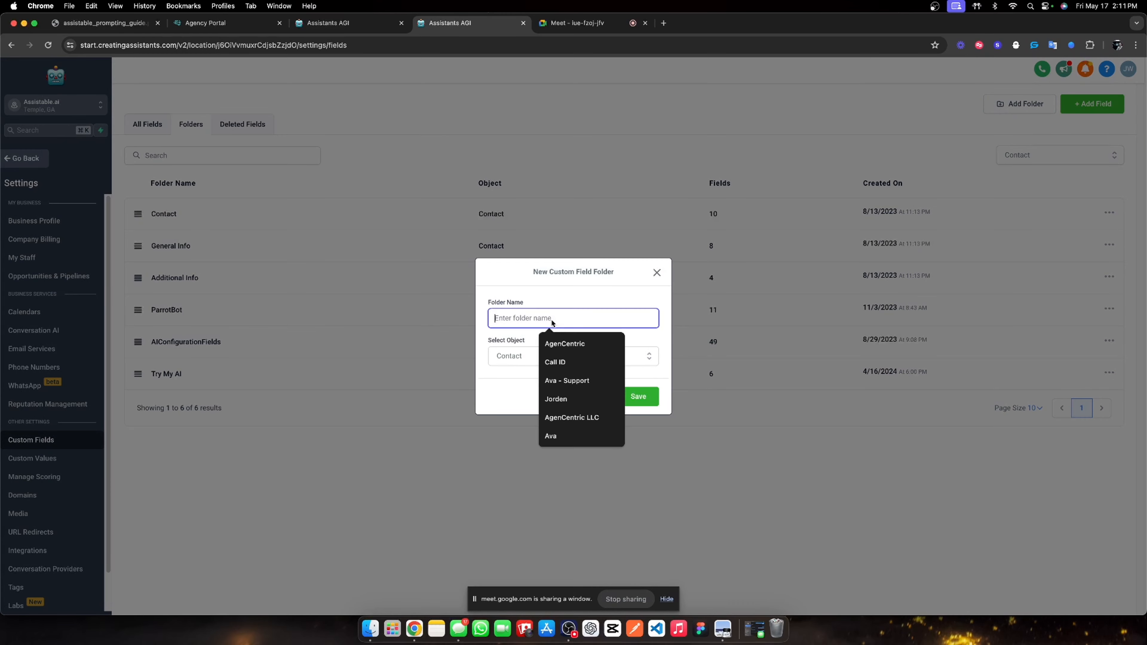
pyautogui.write('Lead ')
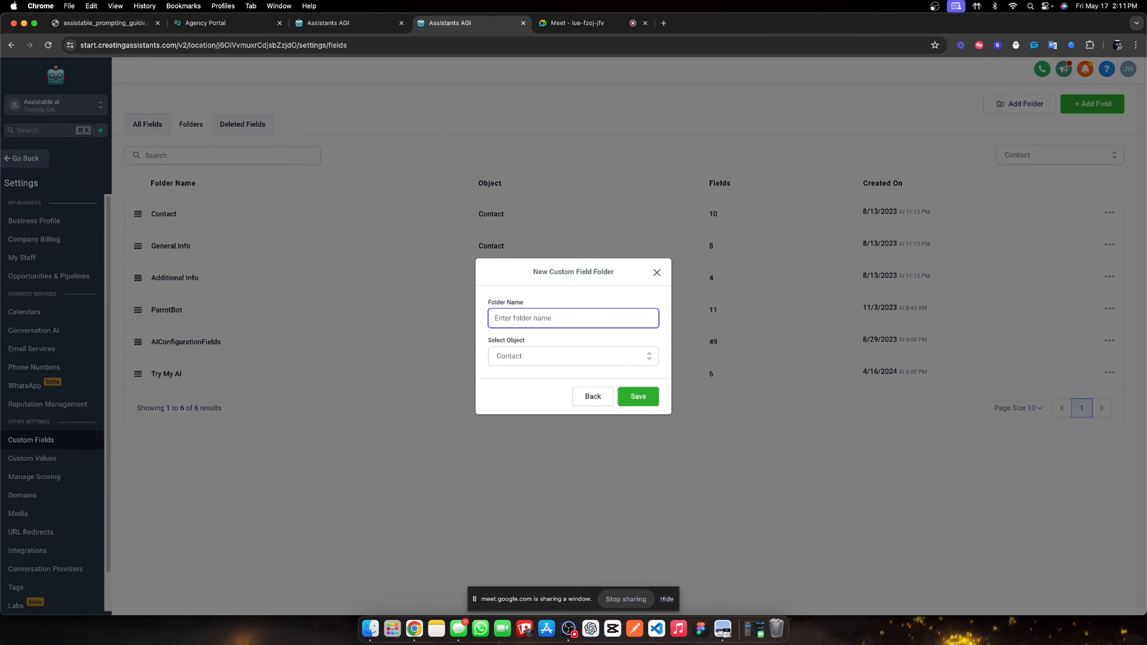
pyautogui.write('Team Lead Magnet')
pyautogui.click(641, 391)
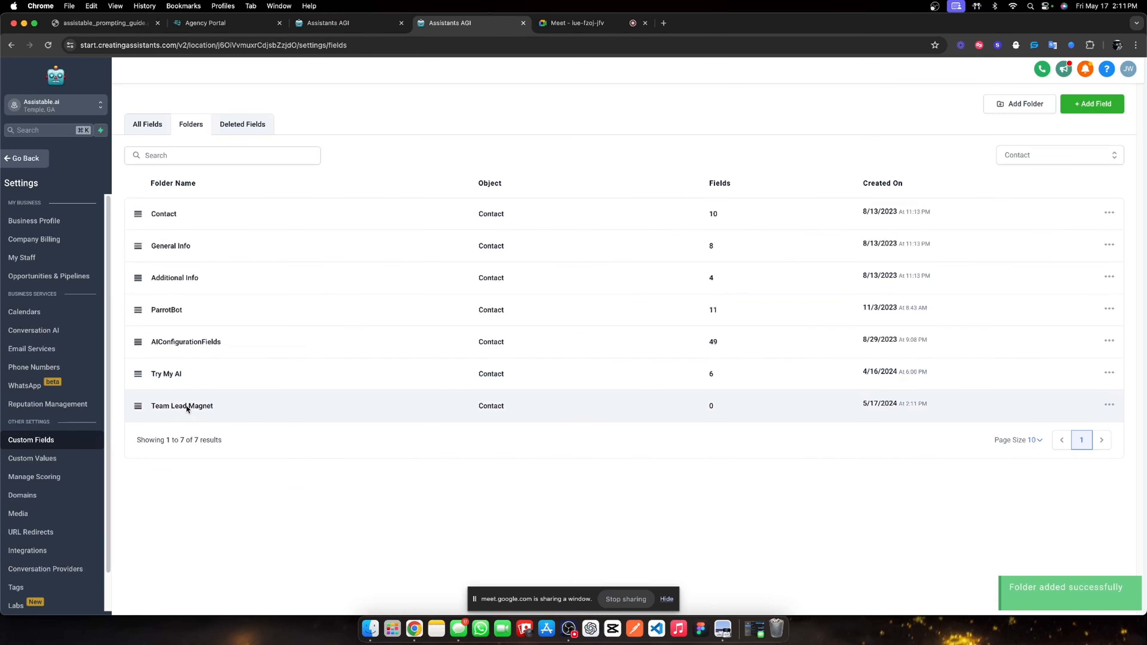
pyautogui.click(186, 406)
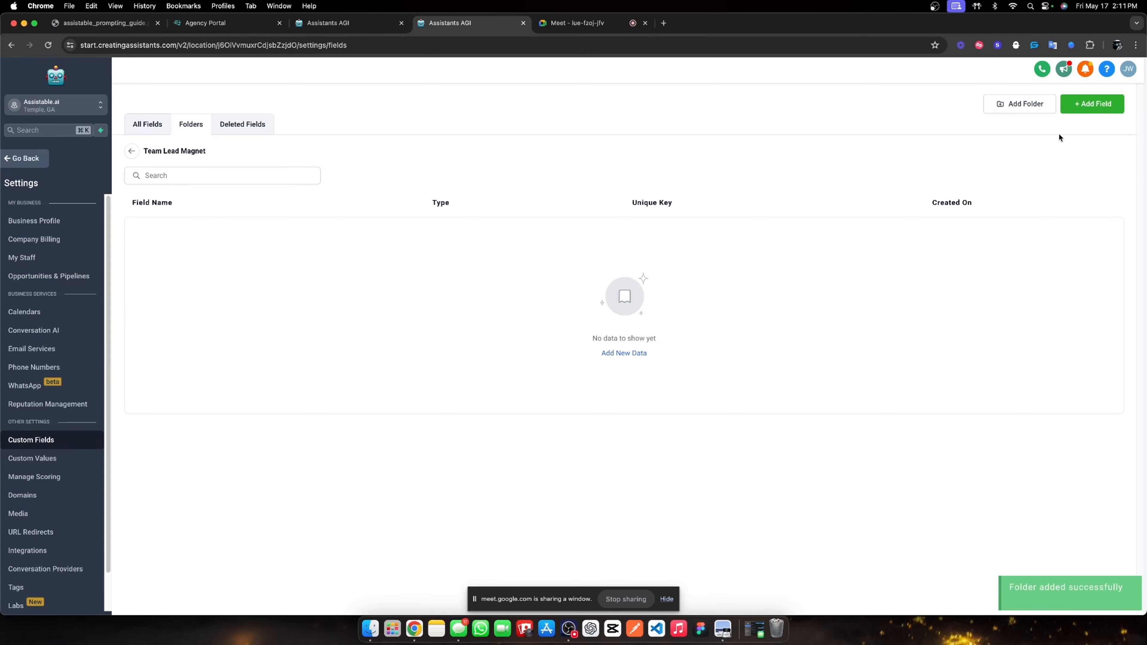
# Add a Number custom field named 'AI Call Tracking | Lead Magnet'.
pyautogui.click(1066, 110)
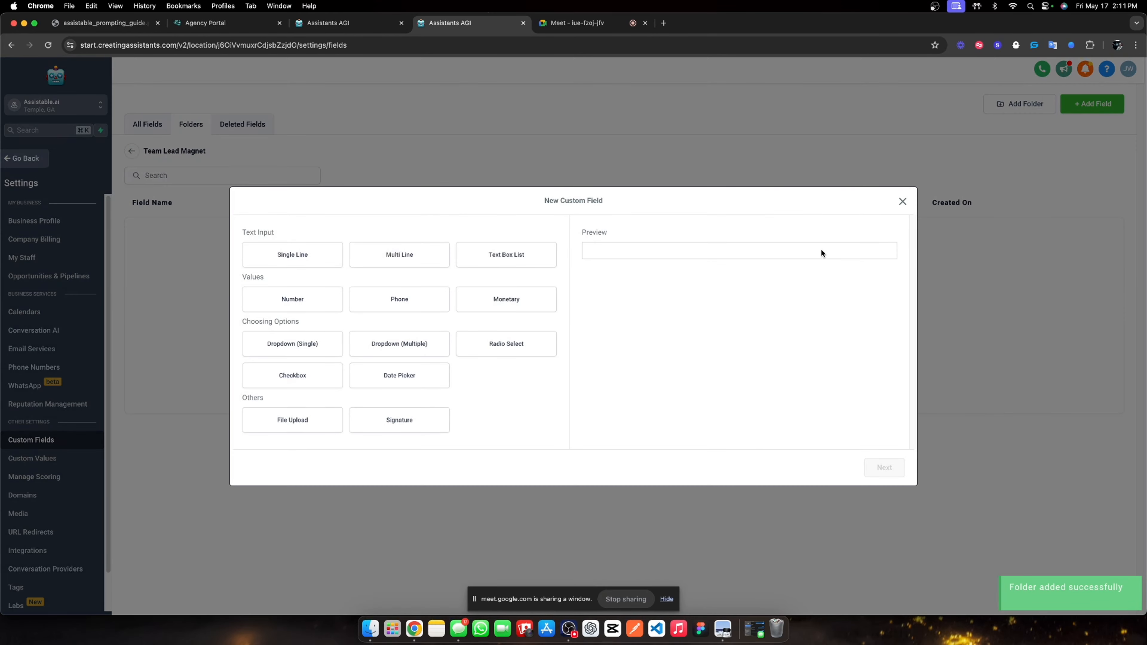
pyautogui.click(293, 302)
pyautogui.click(868, 470)
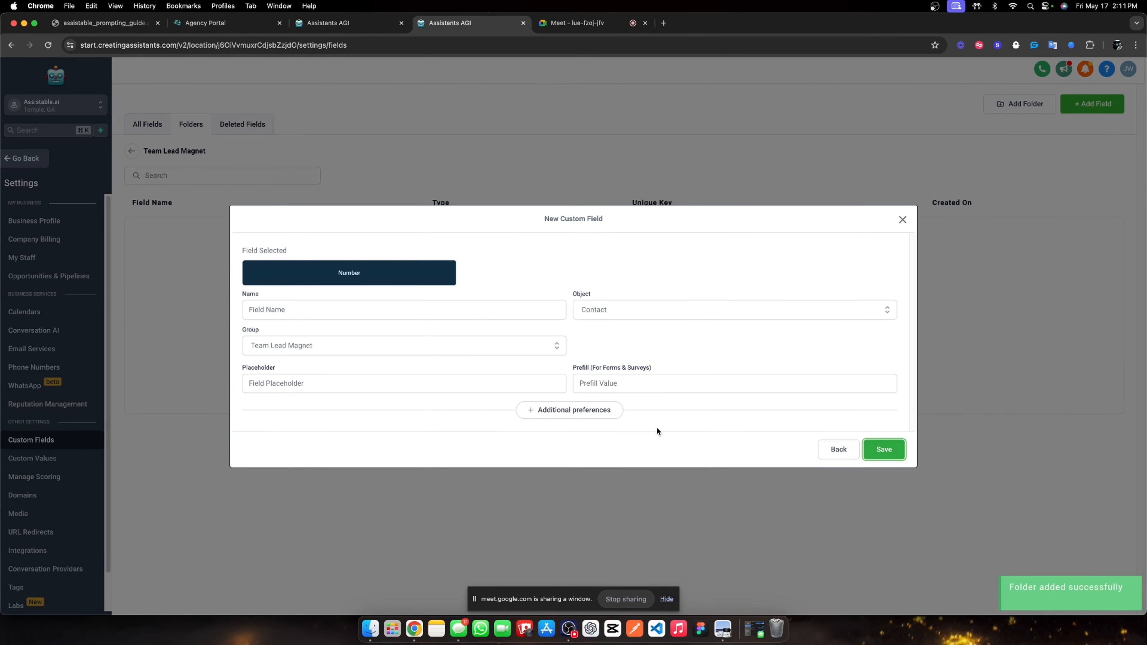
pyautogui.click(336, 314)
pyautogui.write('AI')
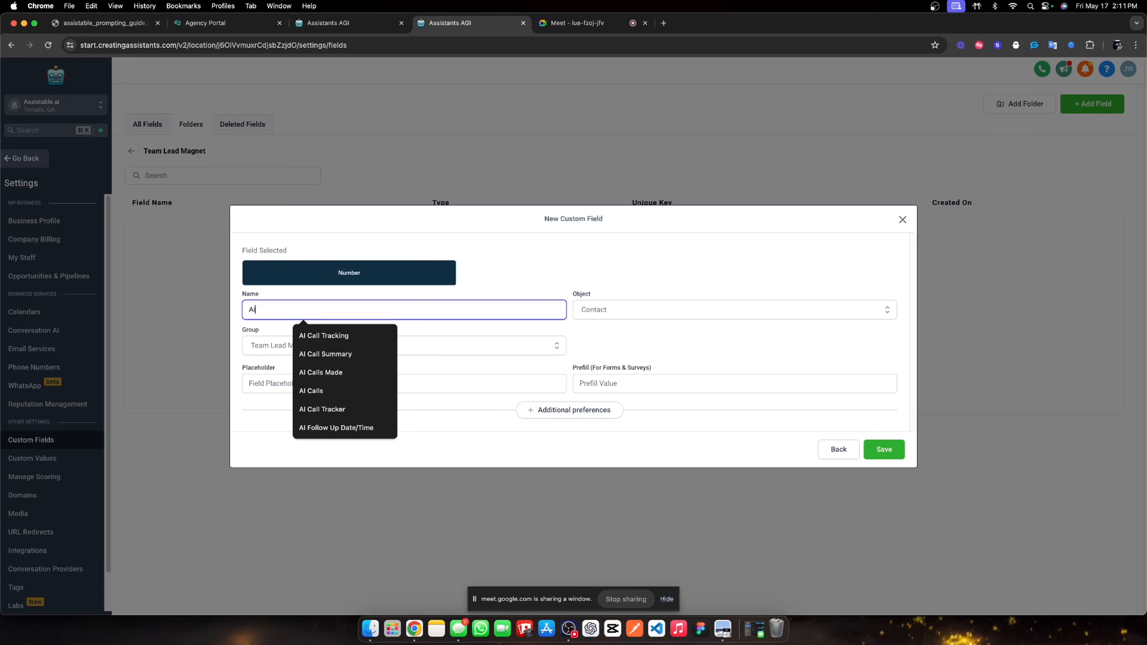
pyautogui.write(' Call')
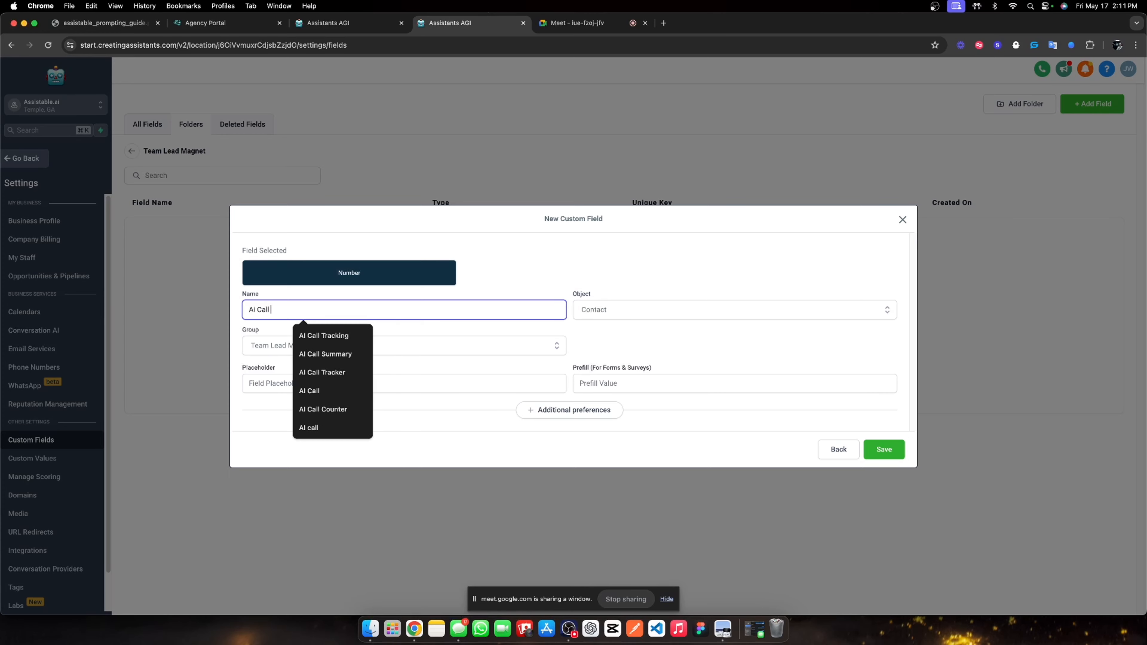
pyautogui.click(327, 335)
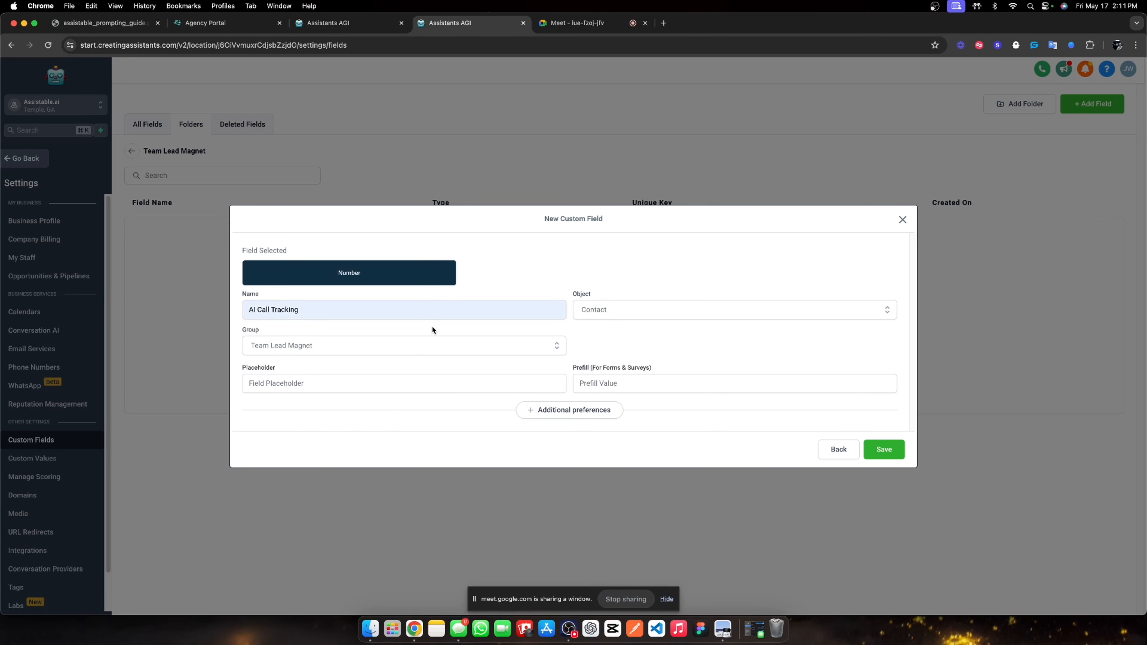
pyautogui.click(333, 307)
pyautogui.write('| Lead')
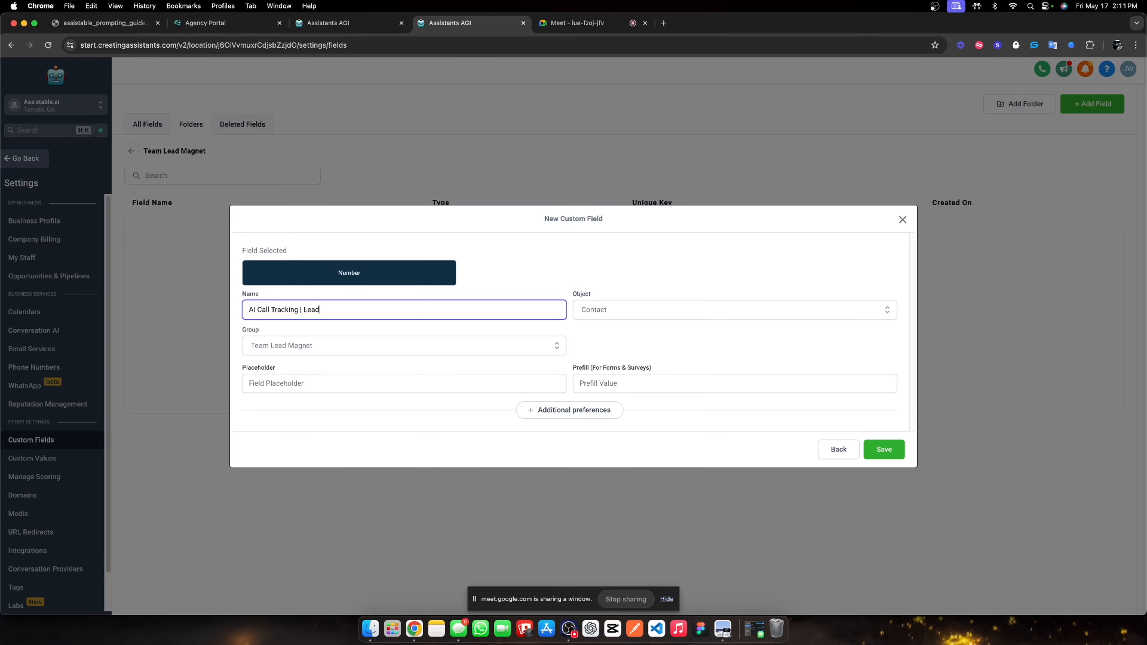
pyautogui.write(' Magnet')
pyautogui.press('BackSpace')
pyautogui.press('BackSpace')
pyautogui.press('BackSpace')
pyautogui.press('BackSpace')
pyautogui.write('gnet')
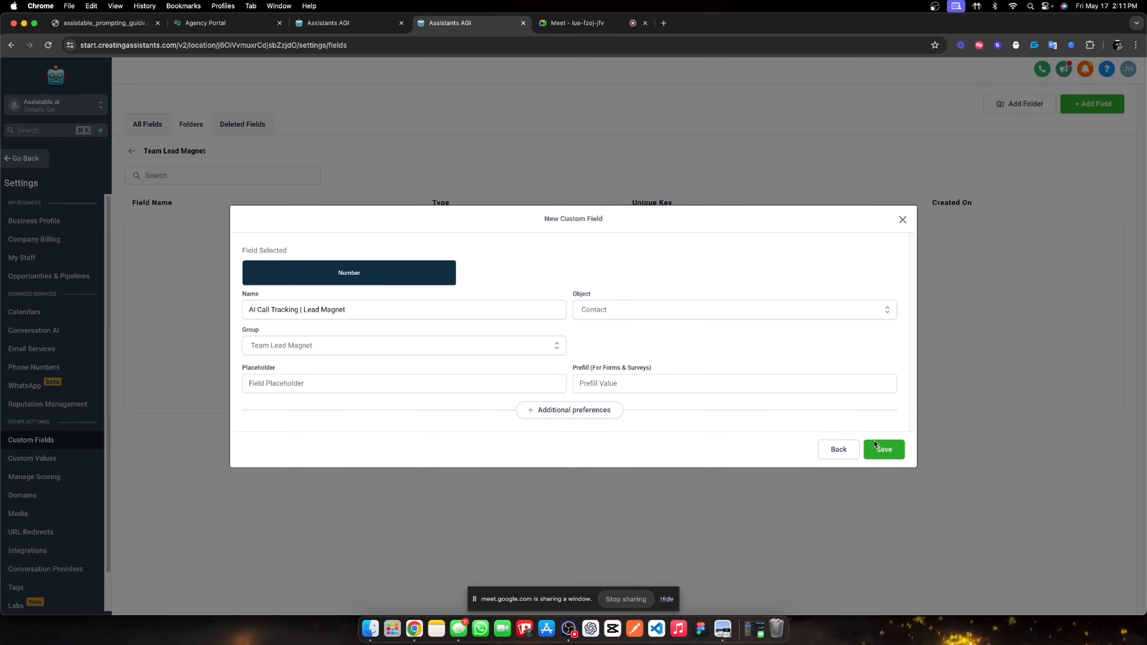
pyautogui.click(884, 449)
# Add a Number custom field named 'Run times'.
pyautogui.click(1090, 100)
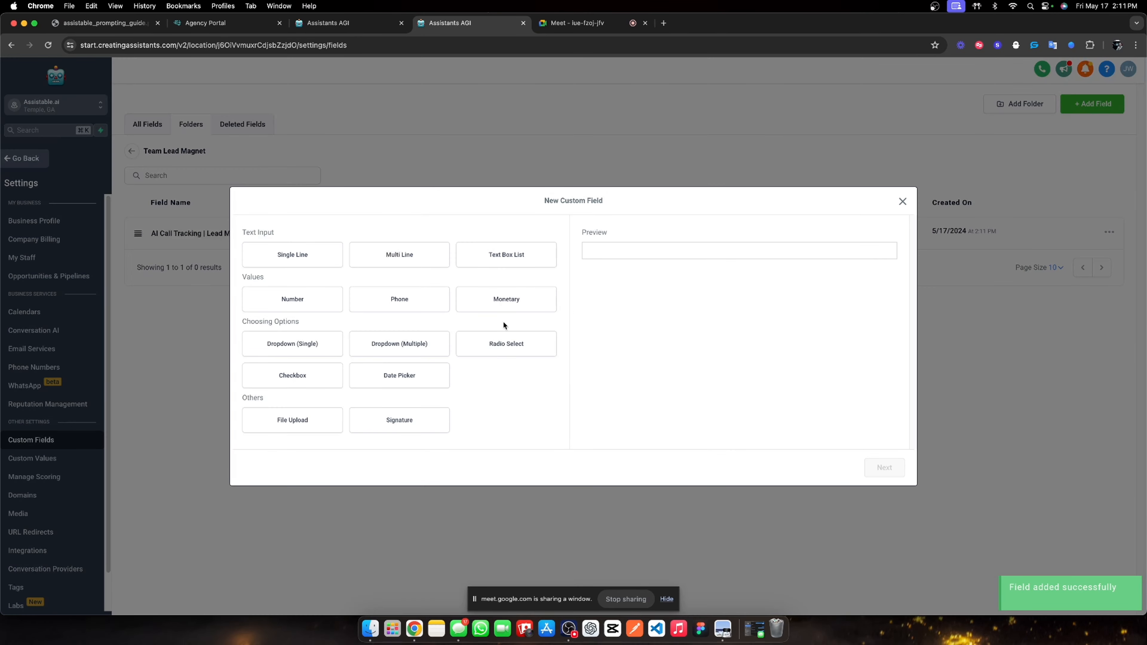
pyautogui.click(271, 293)
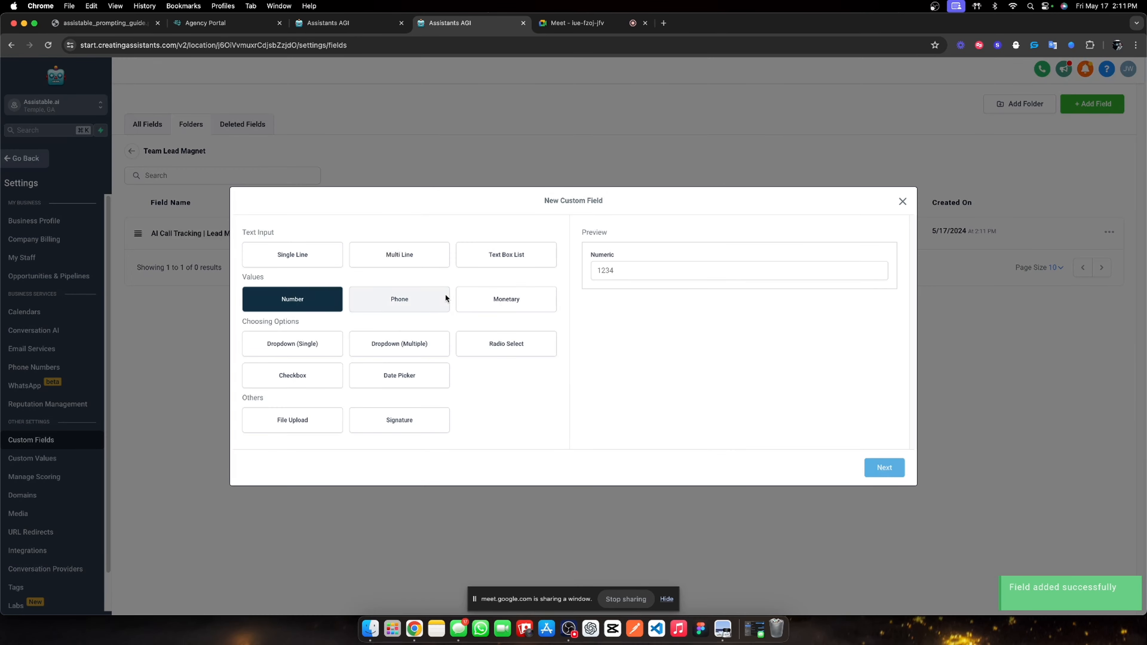
pyautogui.click(876, 459)
pyautogui.click(296, 311)
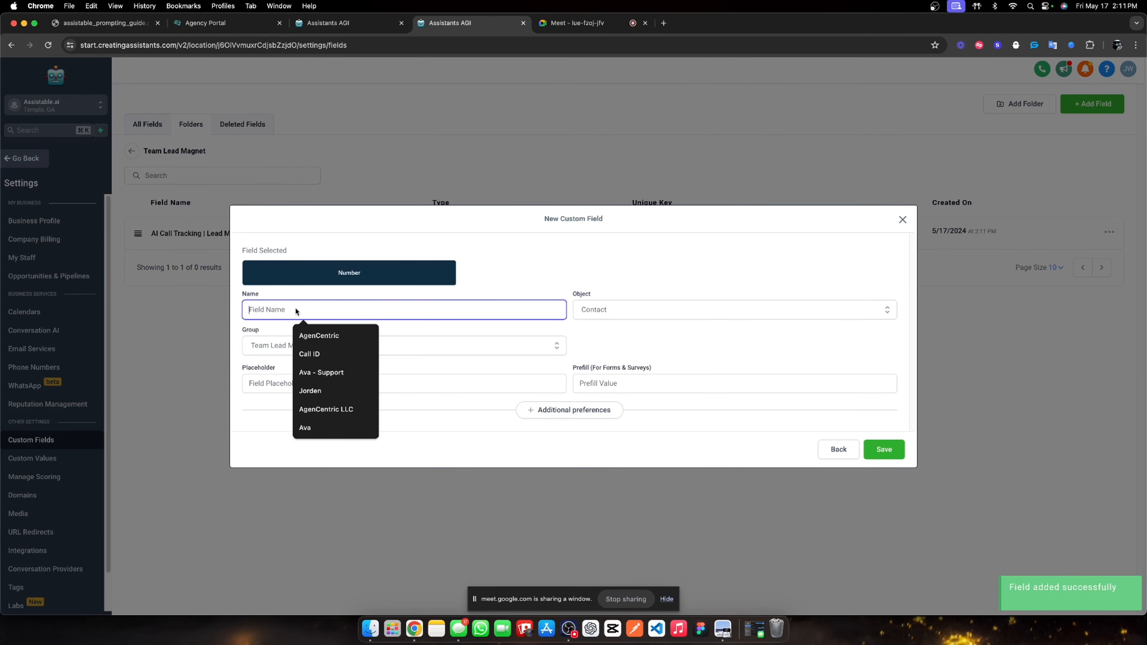
pyautogui.write('Run time')
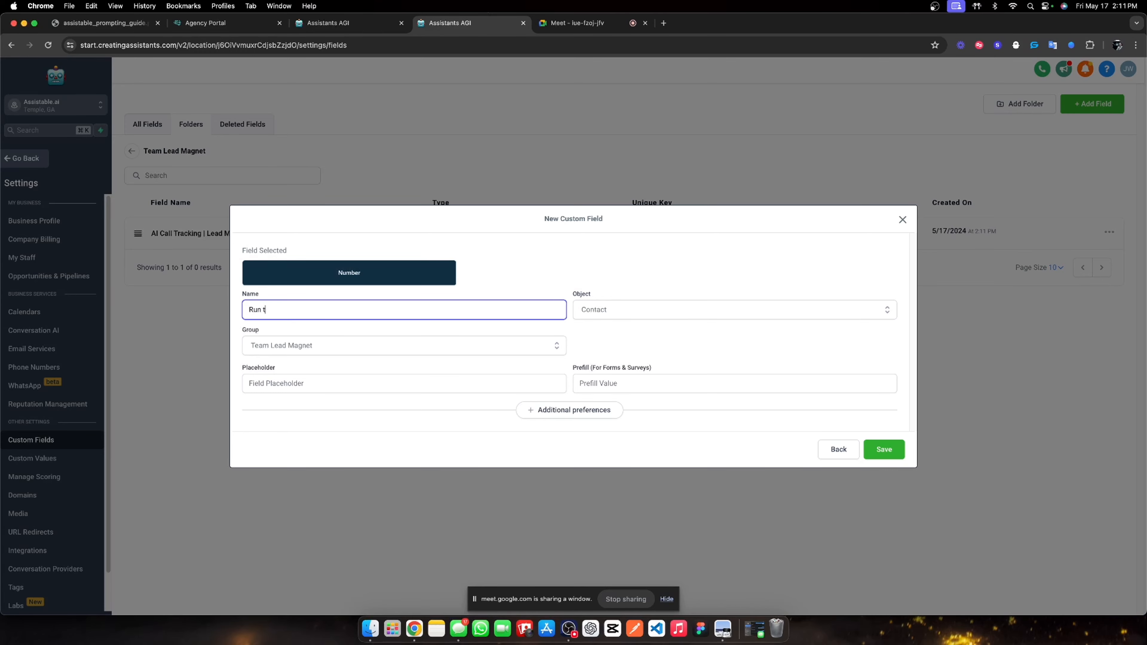
pyautogui.write('s')
pyautogui.press('Return')
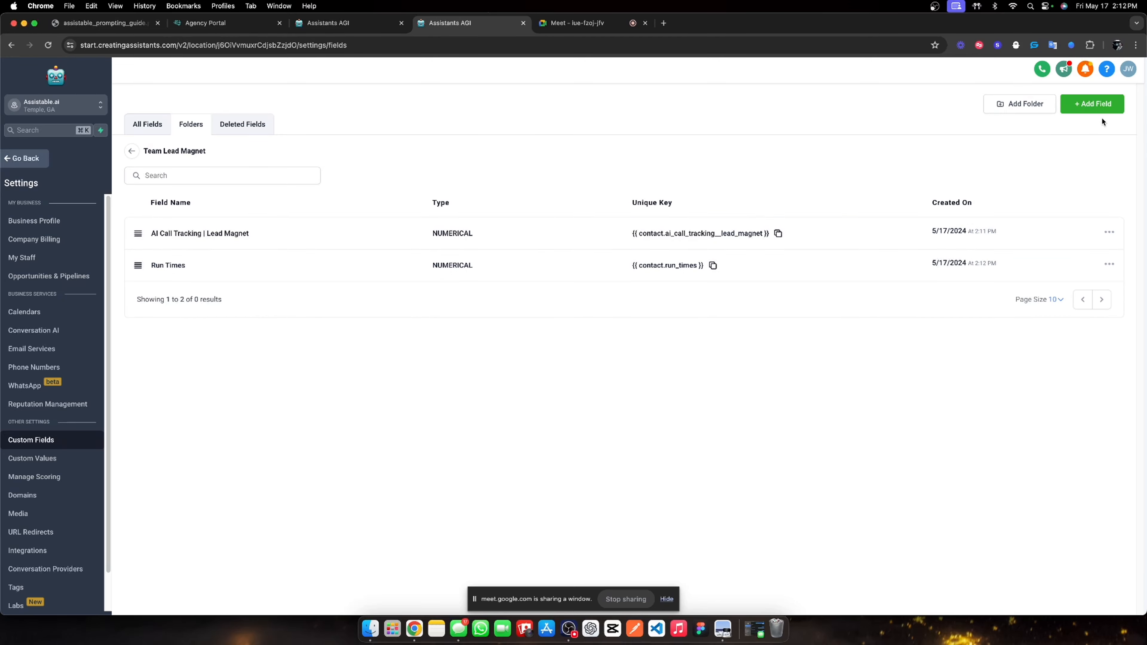
# Add a Number custom field 'AI Call Fail Rate', then return to the workflows list.
pyautogui.click(1099, 106)
pyautogui.click(292, 299)
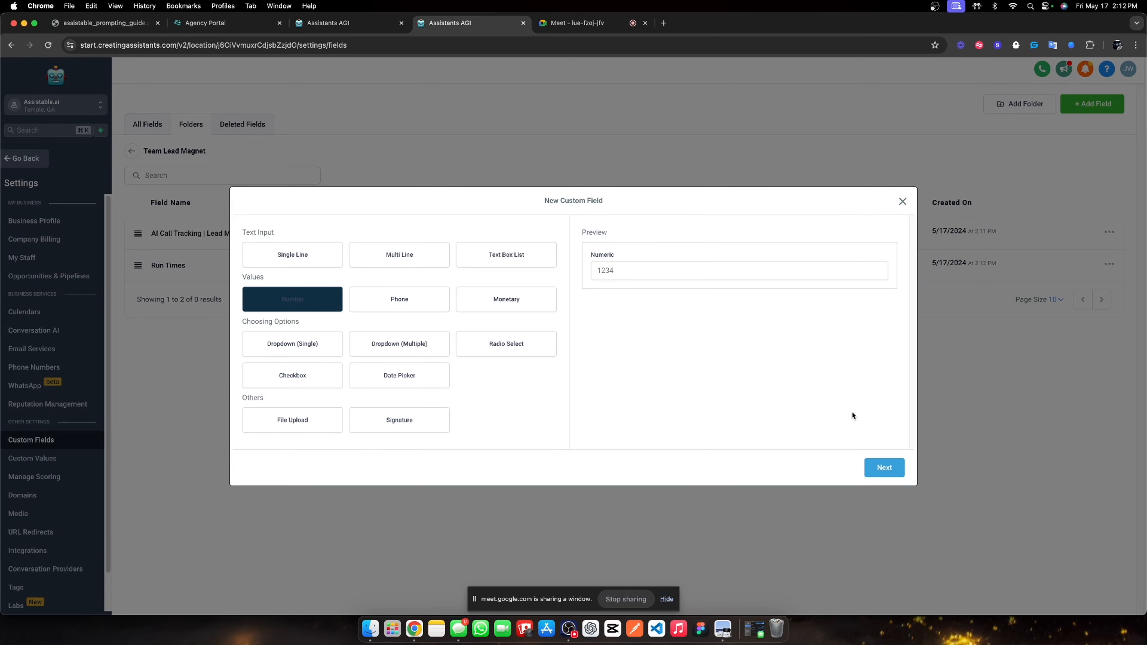
pyautogui.click(892, 472)
pyautogui.click(276, 317)
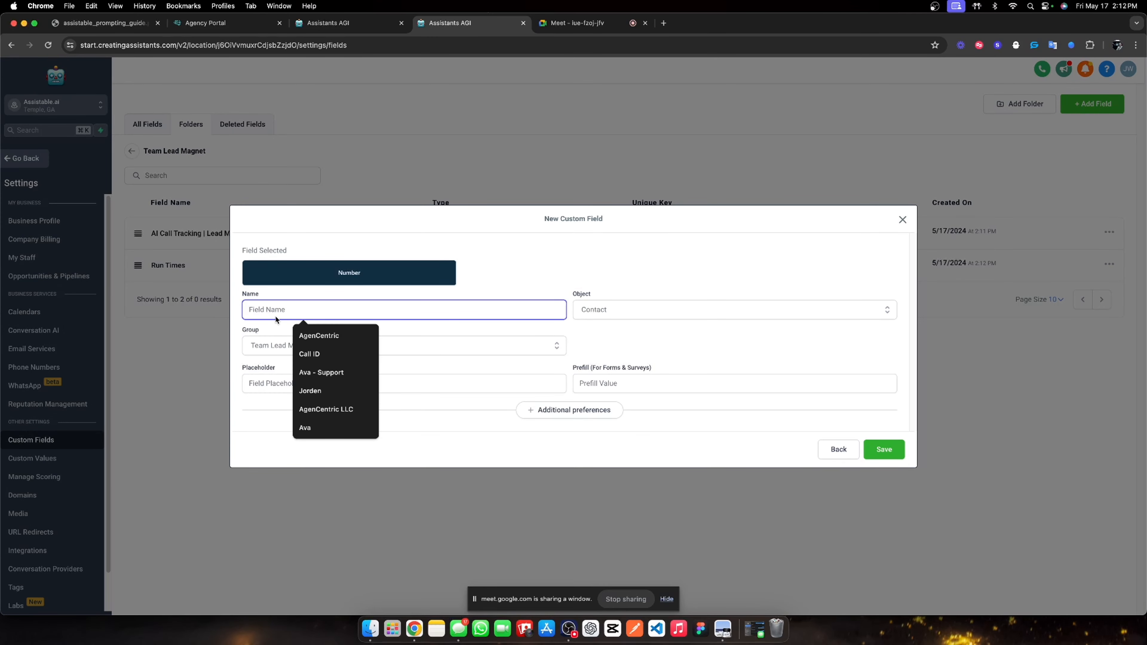
pyautogui.write('AI Call Fail')
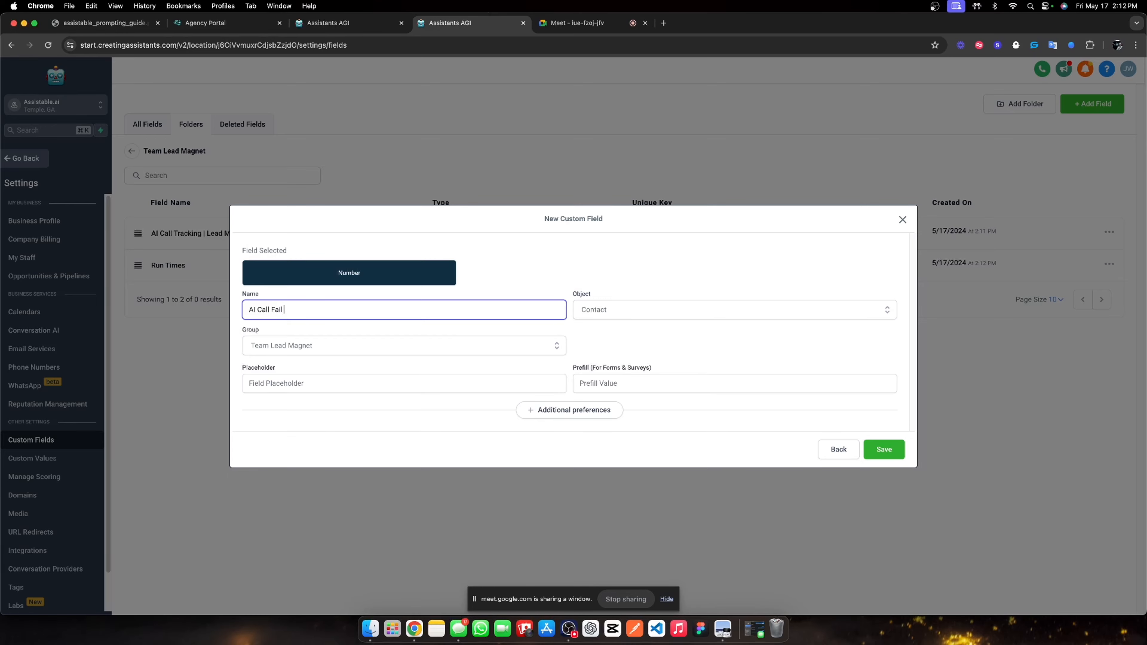
pyautogui.write(' RAt')
pyautogui.press('BackSpace')
pyautogui.write('ate')
pyautogui.click(882, 447)
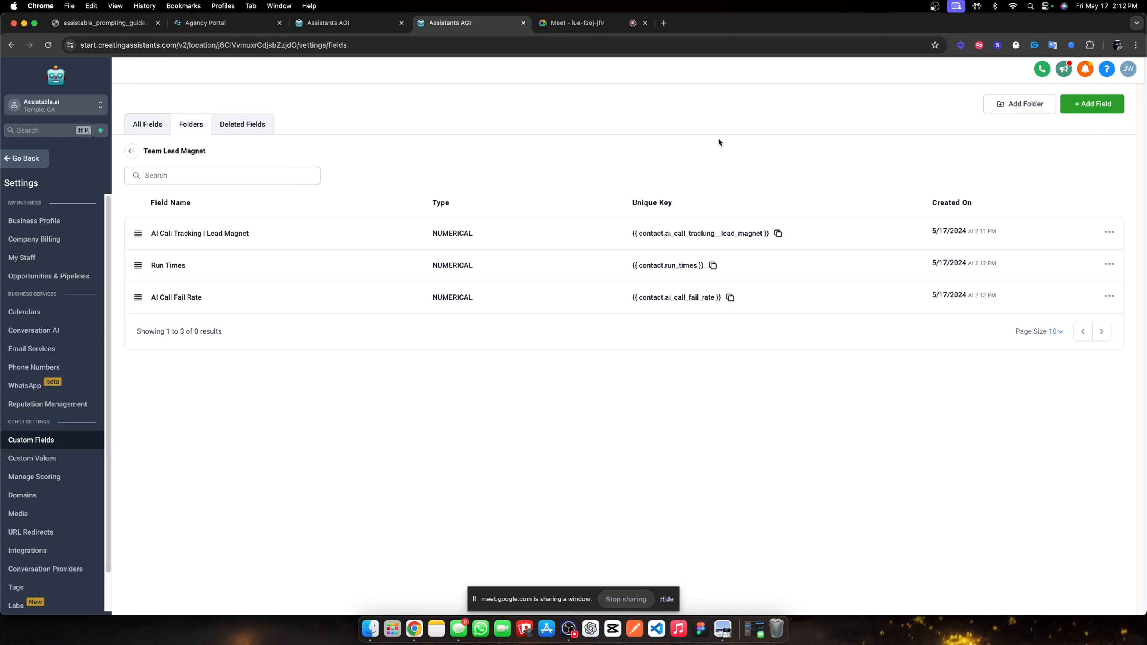
pyautogui.click(47, 156)
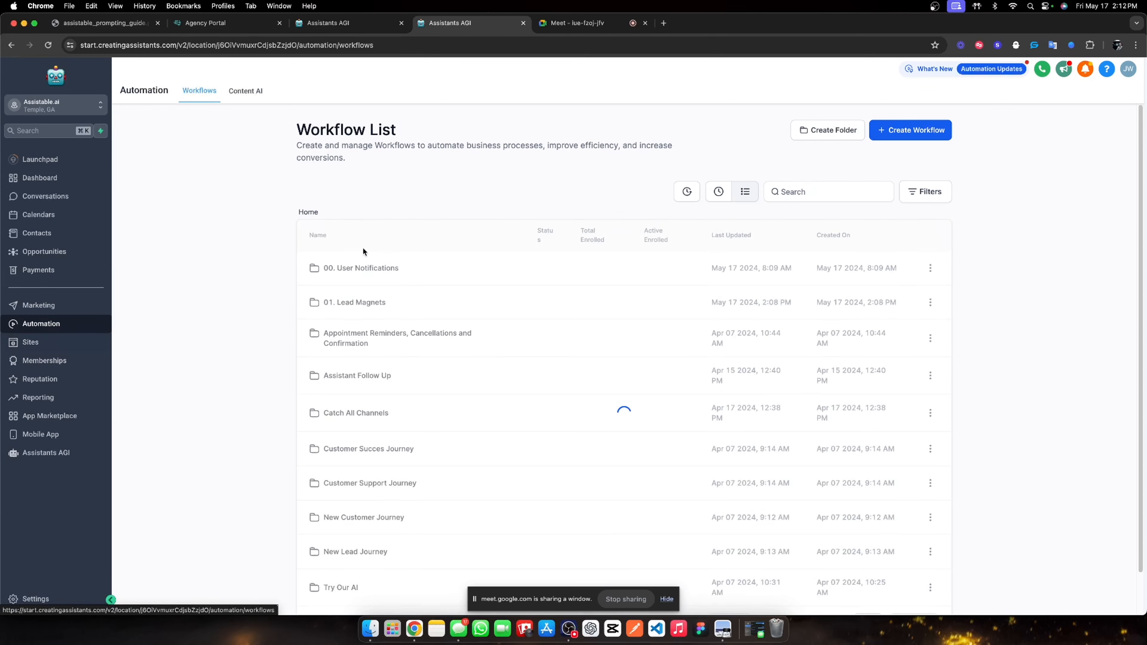
# Reopen 00. Activation Workflow from the 01. Lead Magnets folder.
pyautogui.click(371, 303)
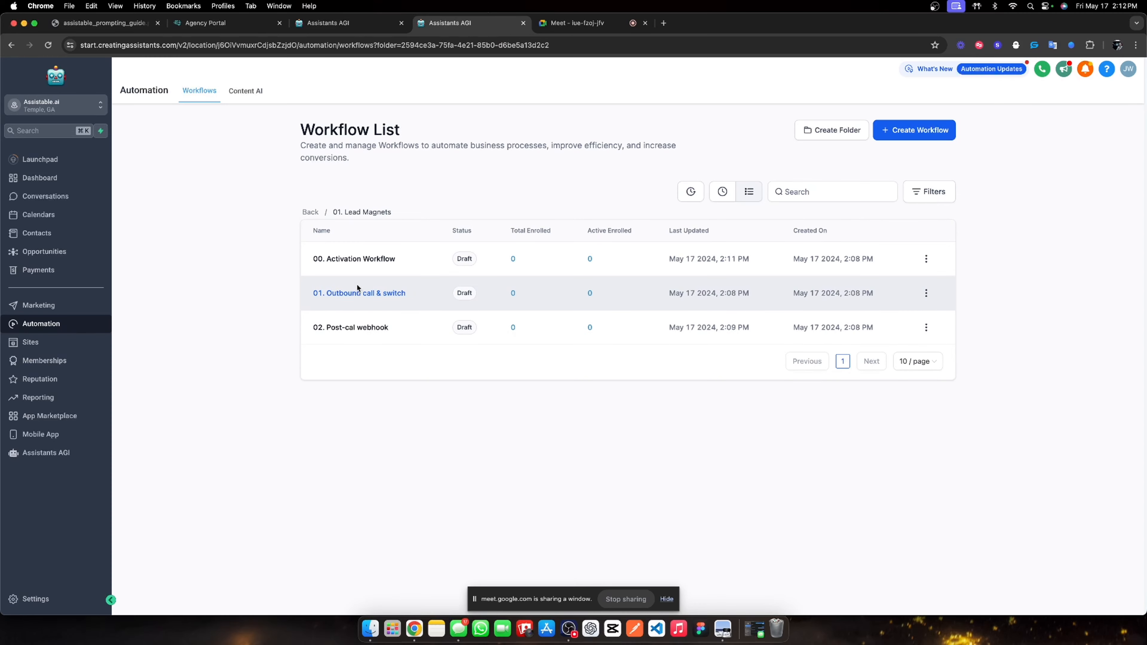
pyautogui.click(358, 259)
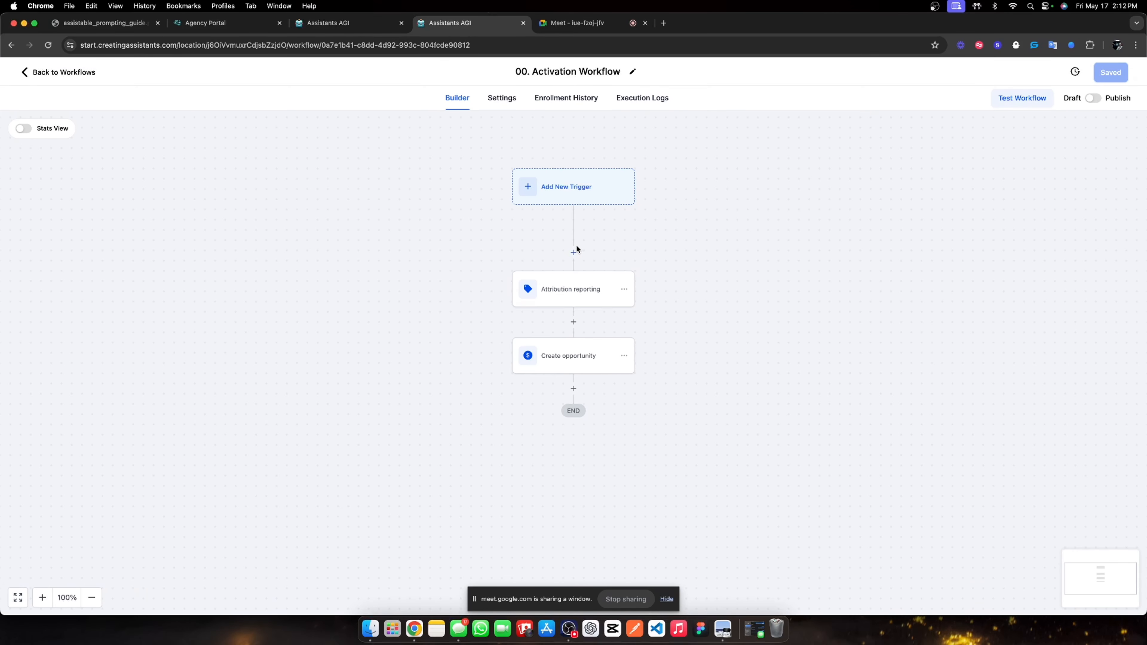
# Add a Math Operation step after the trigger that adds 1 to Run times and stores it in Run times.
pyautogui.click(573, 255)
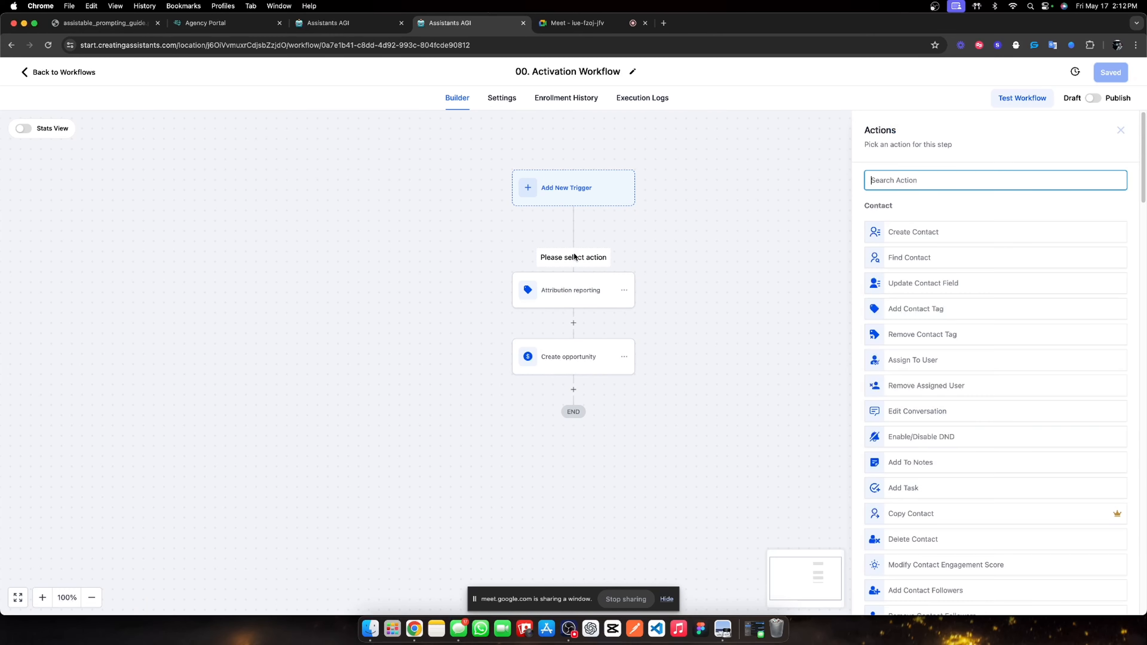
pyautogui.write('math')
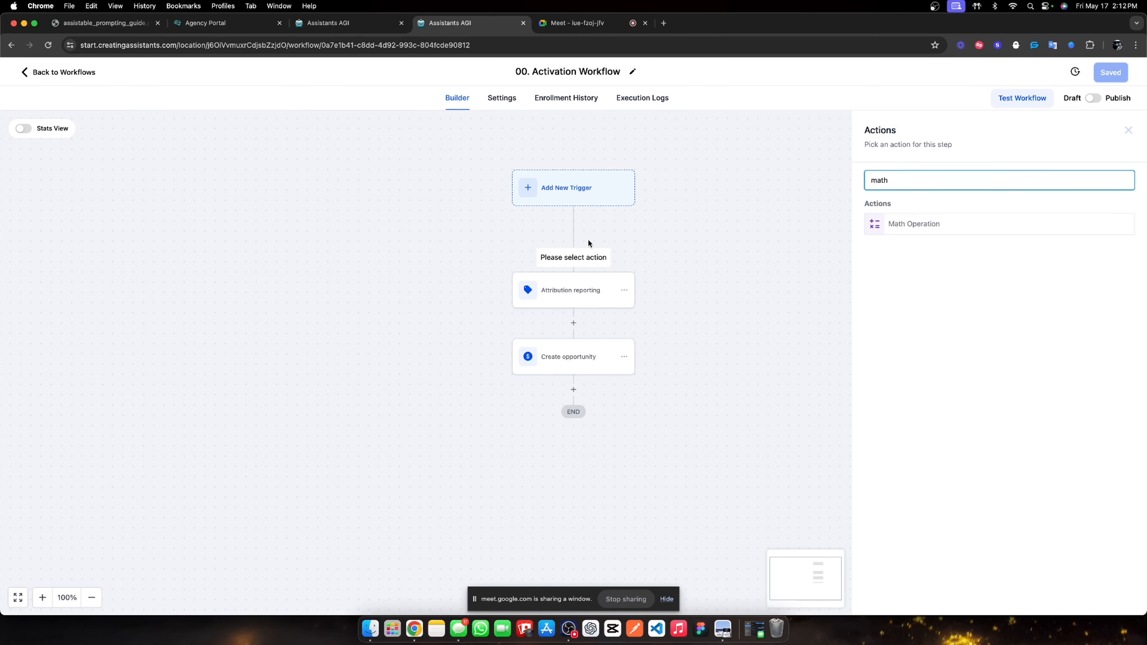
pyautogui.click(884, 230)
pyautogui.click(892, 243)
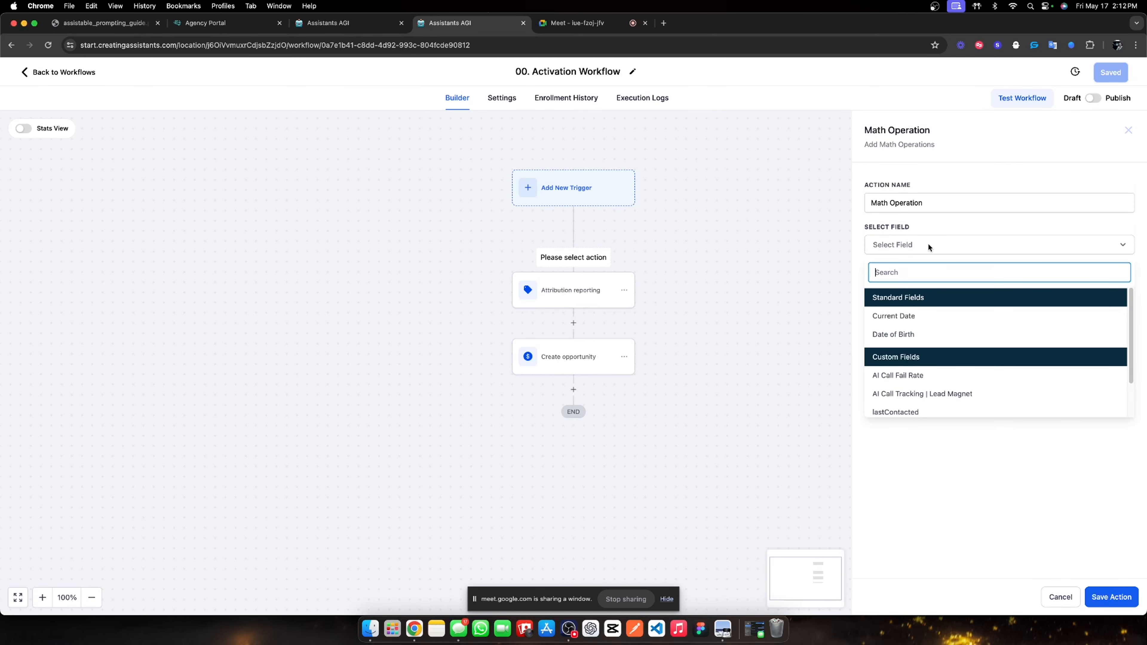
pyautogui.scroll(-1, 934, 392)
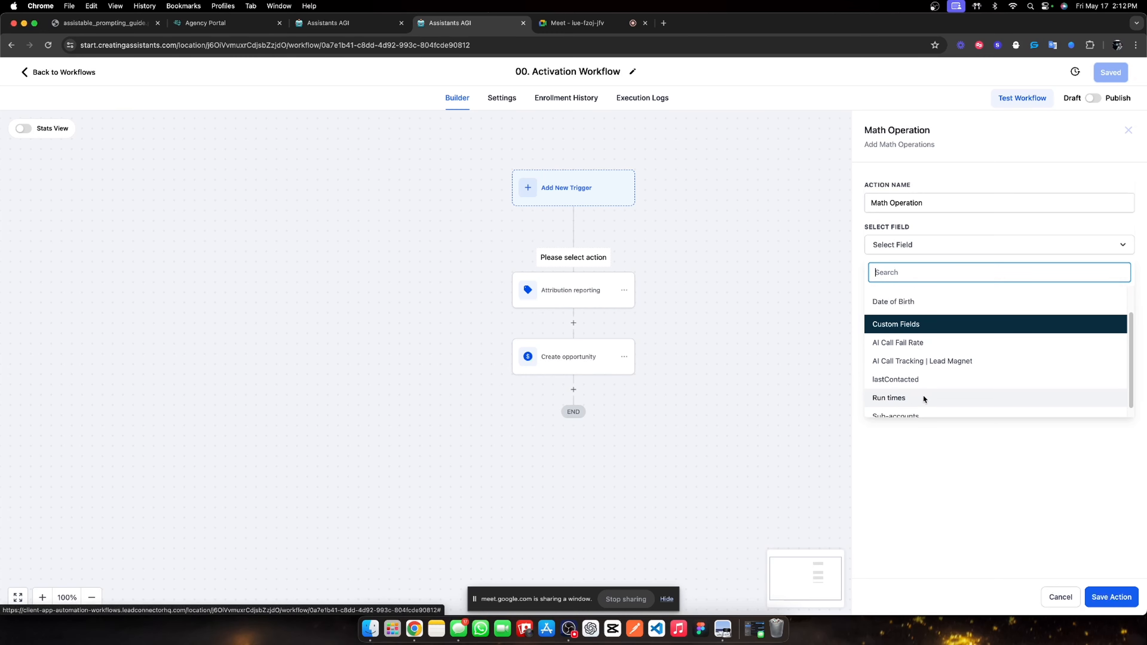
pyautogui.click(925, 400)
pyautogui.click(977, 308)
pyautogui.write('1')
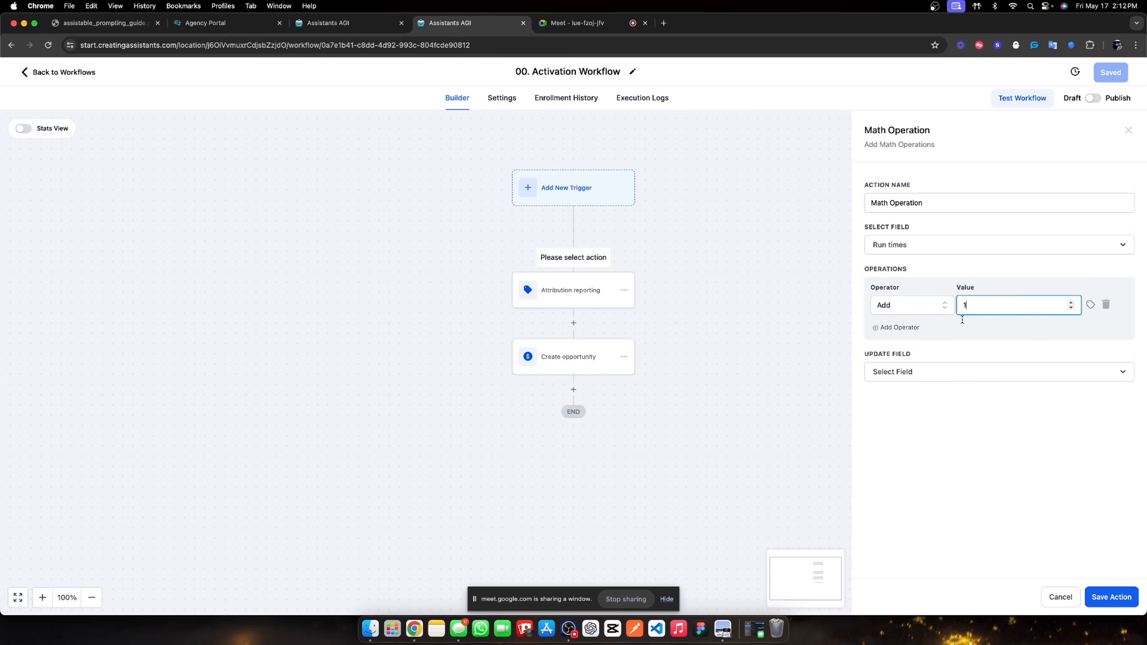
pyautogui.click(953, 377)
pyautogui.click(905, 537)
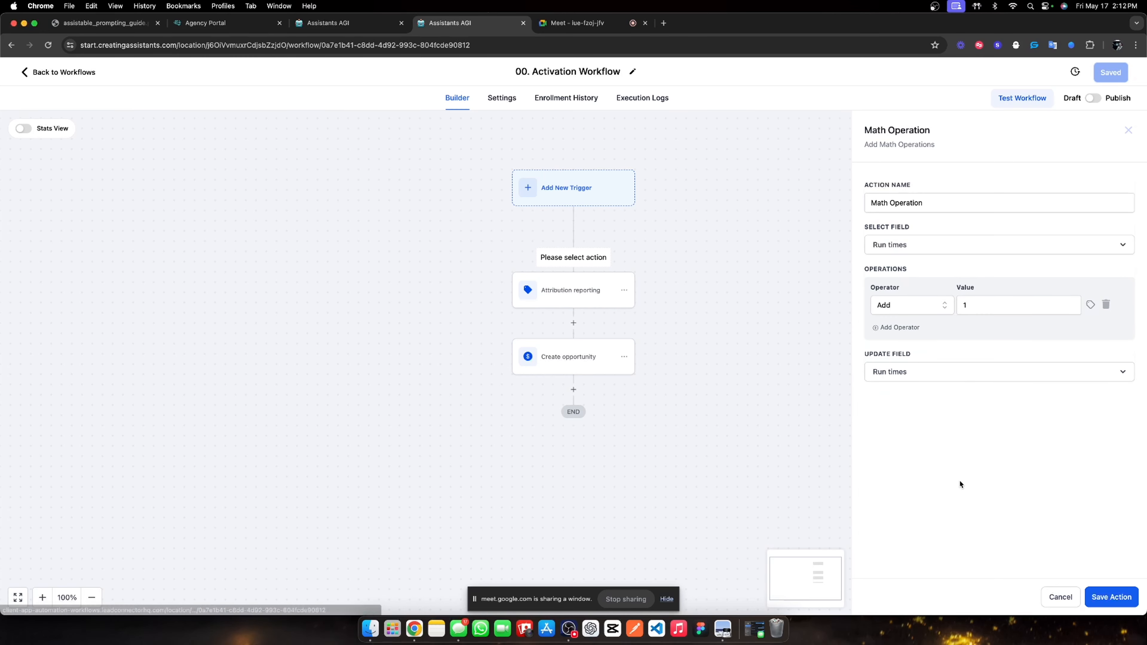
# Name the math step 'Update run times' and save it.
pyautogui.tripleClick(922, 205)
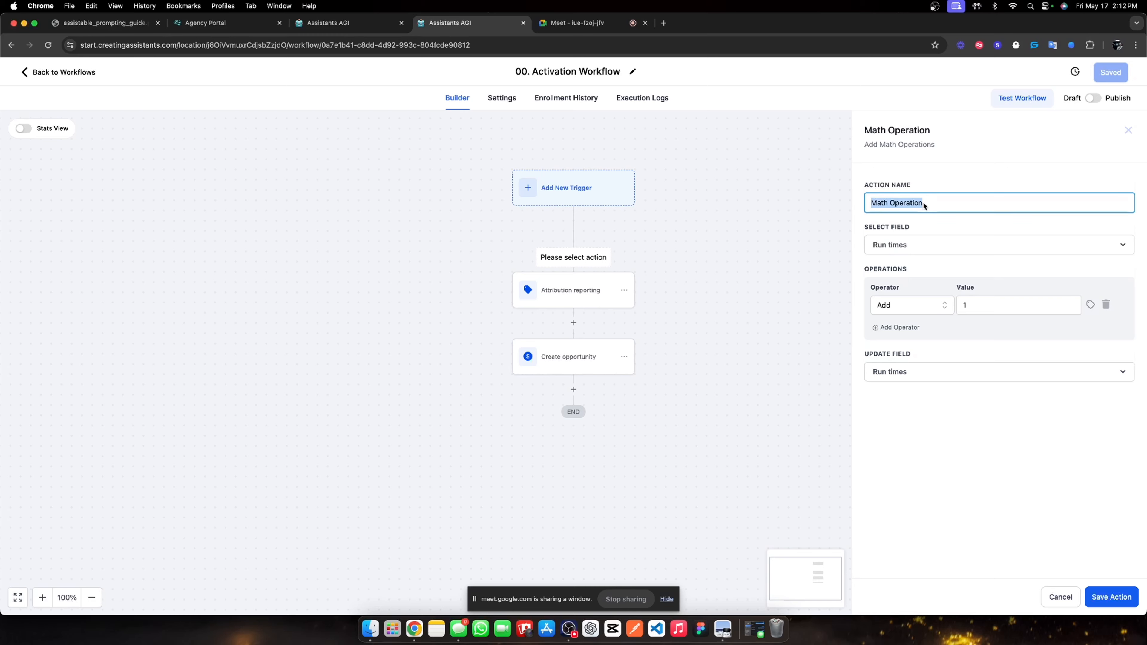
pyautogui.write('Updat')
pyautogui.press('BackSpace')
pyautogui.press('BackSpace')
pyautogui.press('BackSpace')
pyautogui.press('BackSpace')
pyautogui.press('BackSpace')
pyautogui.write('Update run times')
pyautogui.click(991, 463)
pyautogui.click(1108, 601)
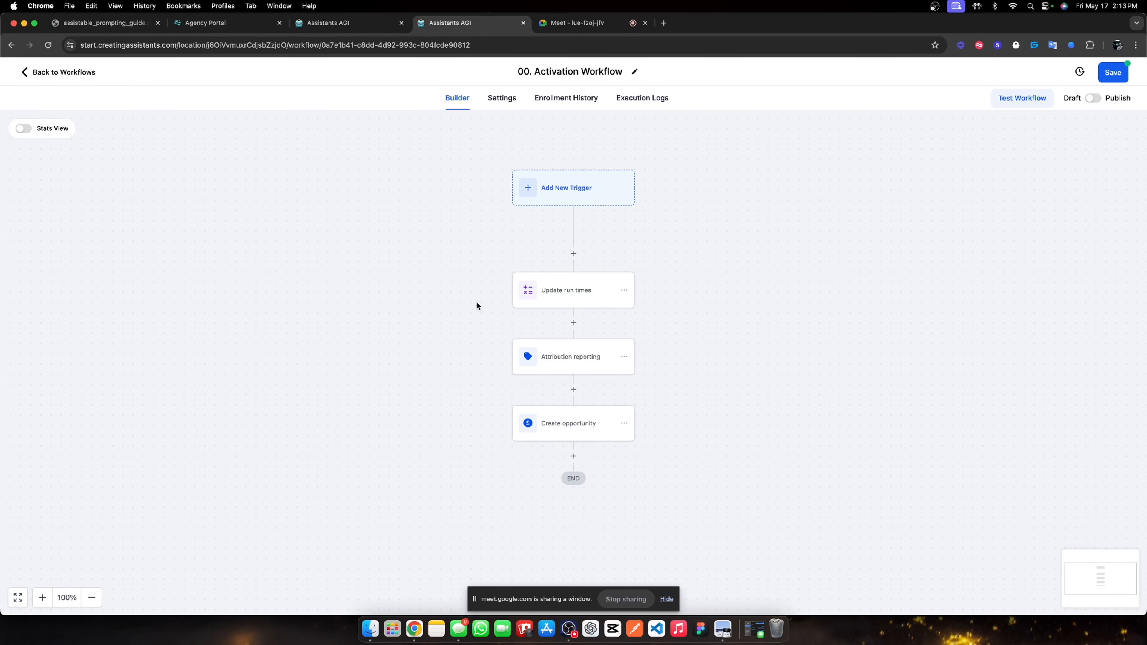
# Review the Update run times step settings and save the workflow.
pyautogui.click(571, 300)
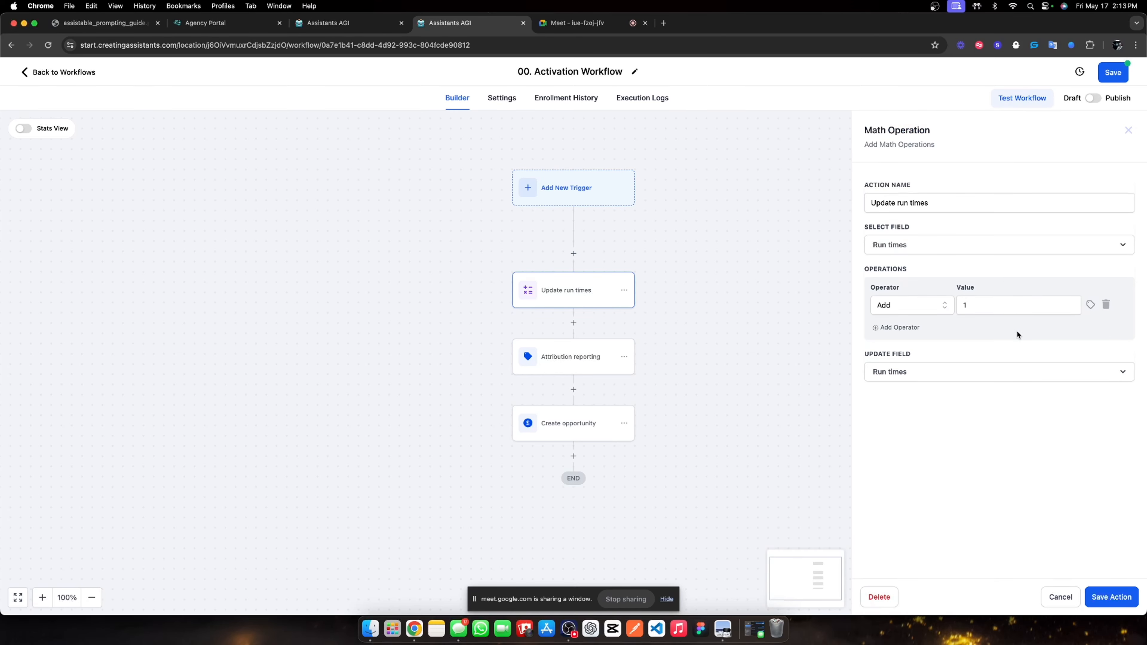
pyautogui.click(1102, 600)
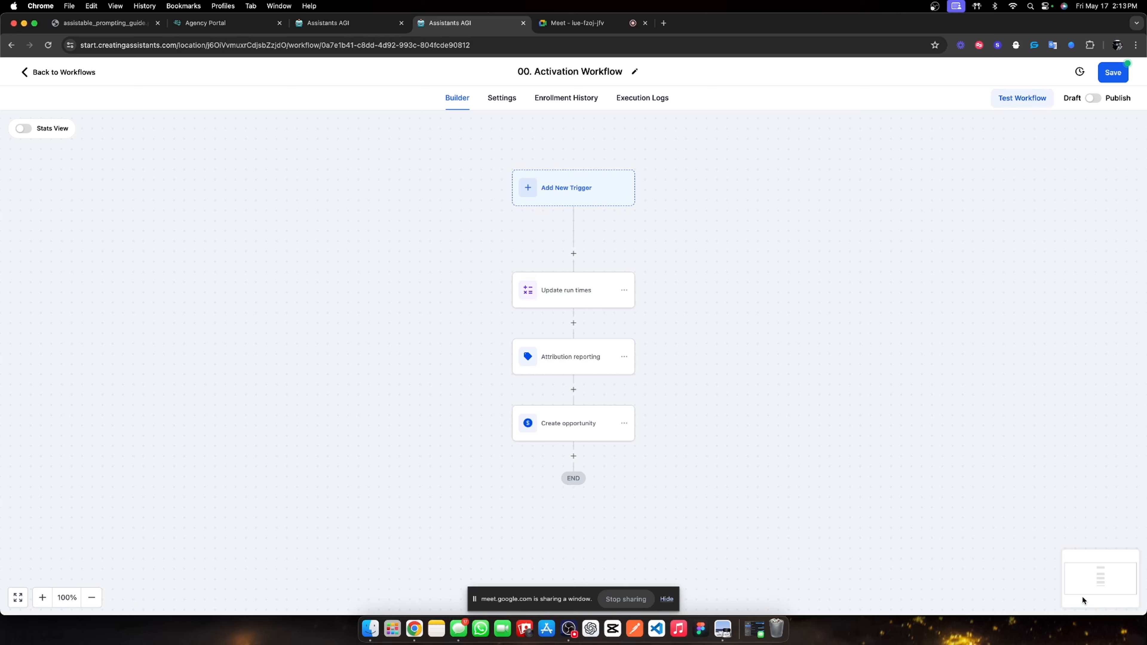
pyautogui.click(536, 302)
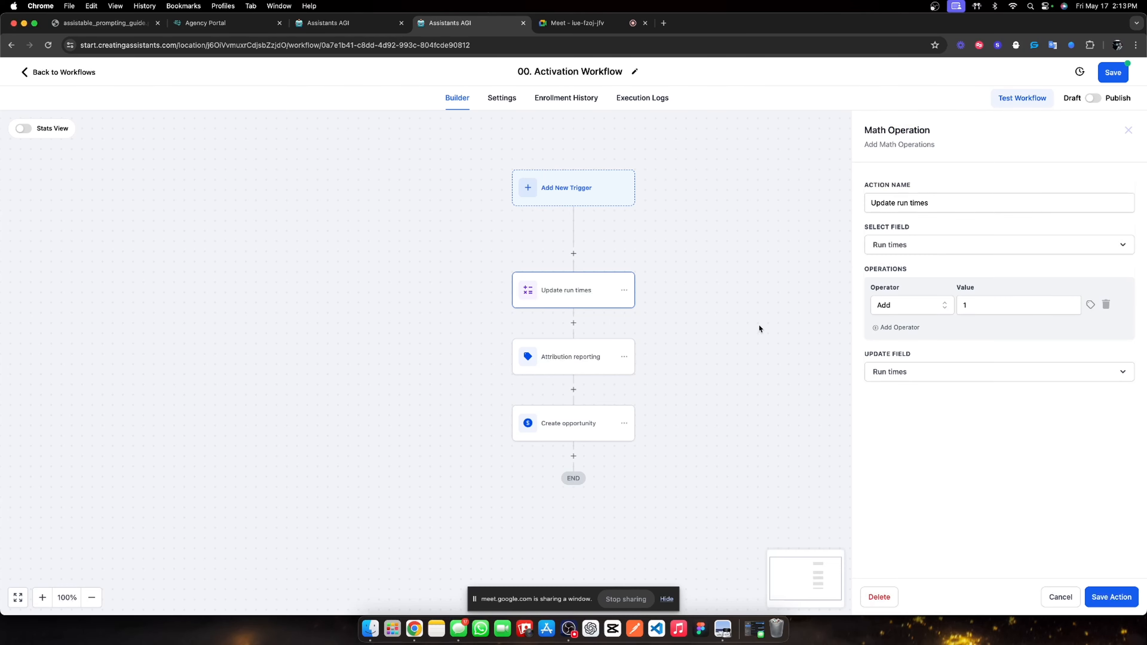
pyautogui.click(1101, 601)
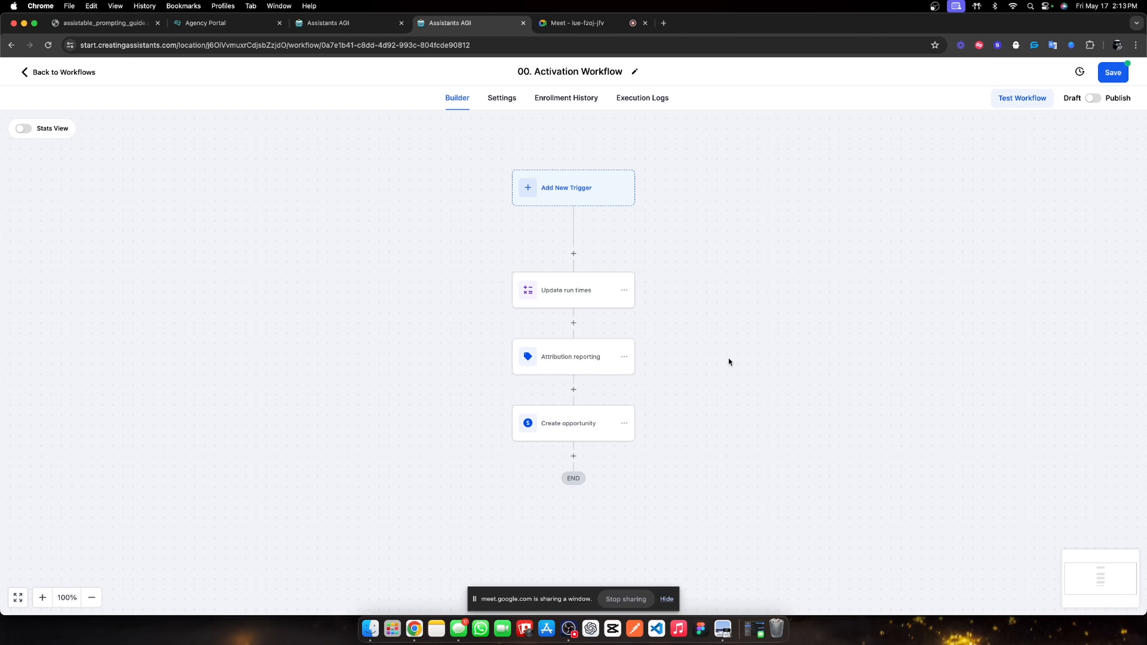
pyautogui.click(1116, 78)
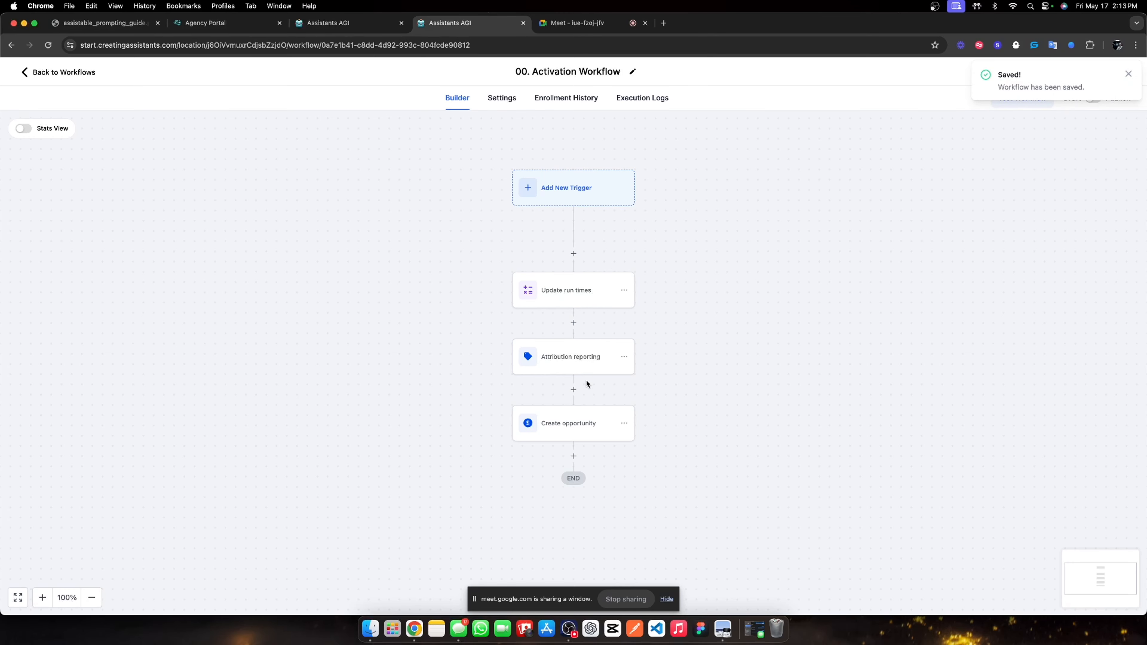
# Inspect the Attribution reporting step's settings.
pyautogui.scroll(-2, 622, 425)
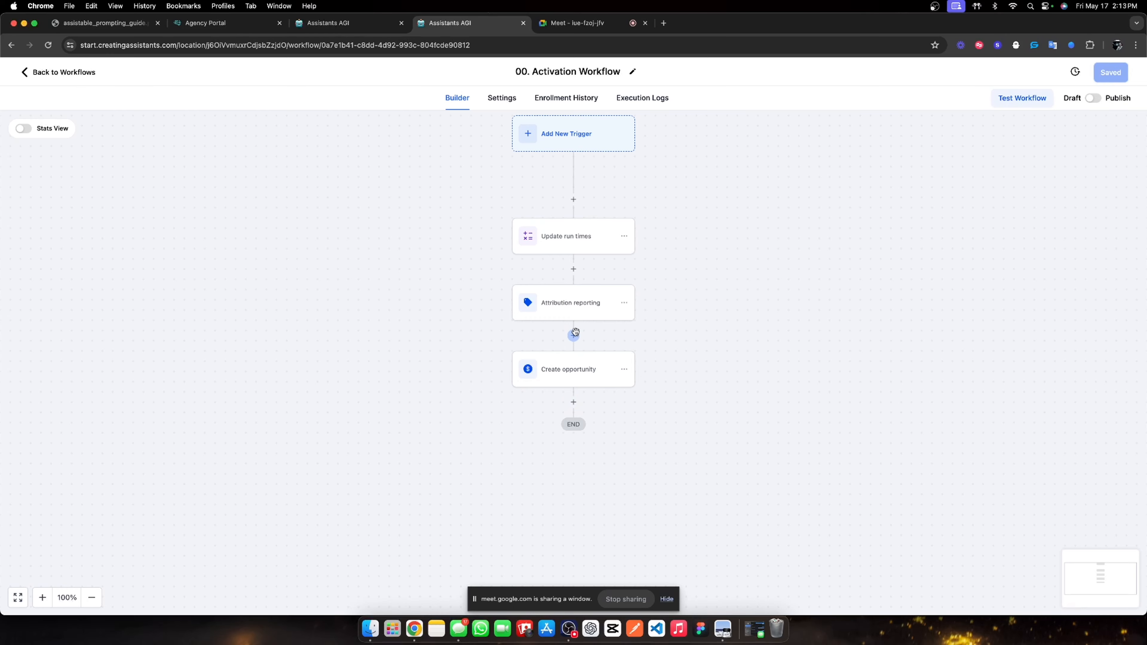
pyautogui.click(573, 333)
pyautogui.click(544, 312)
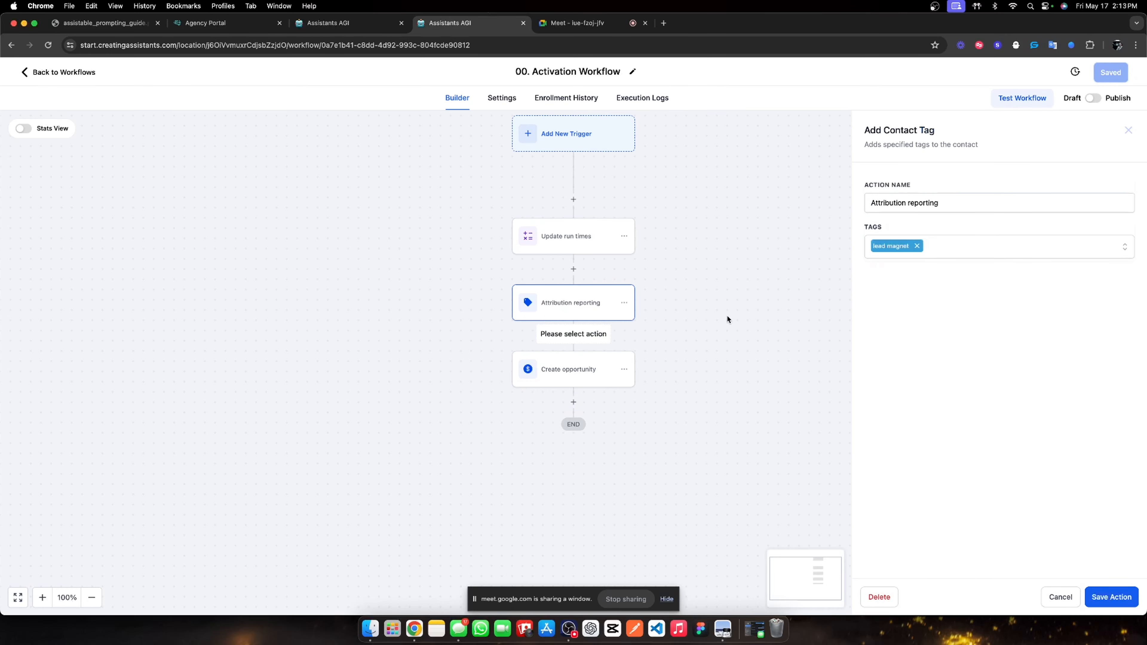
# Add an Add Contact Tag step below Attribution reporting applying the agencentric sales assistant tag.
pyautogui.click(1128, 130)
pyautogui.click(573, 336)
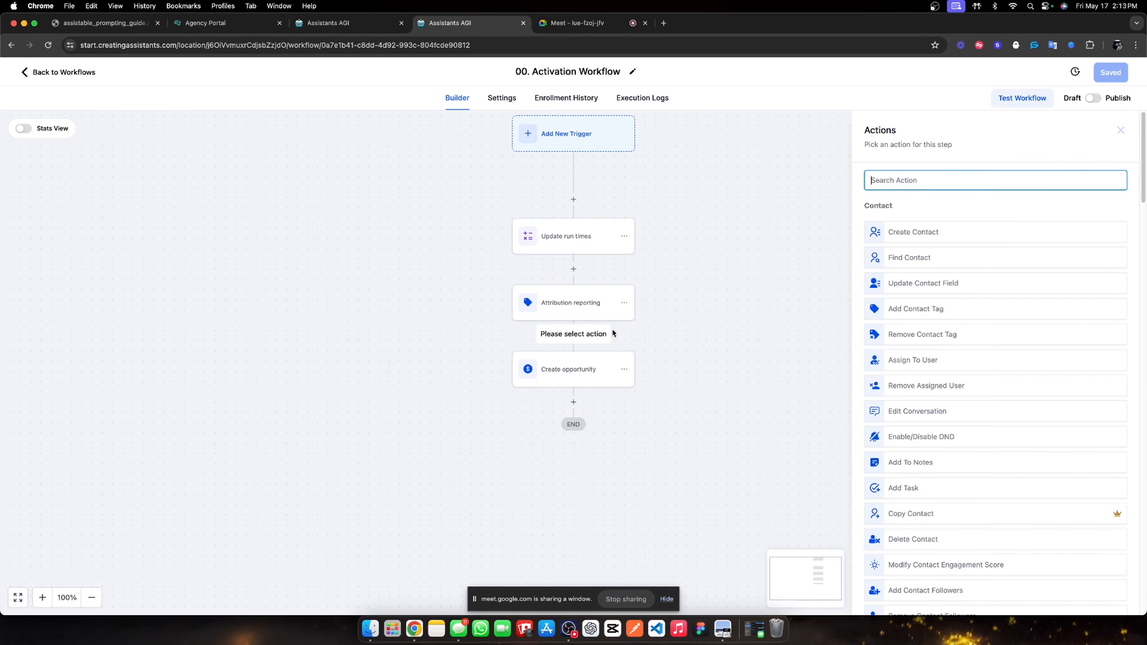
pyautogui.write('create')
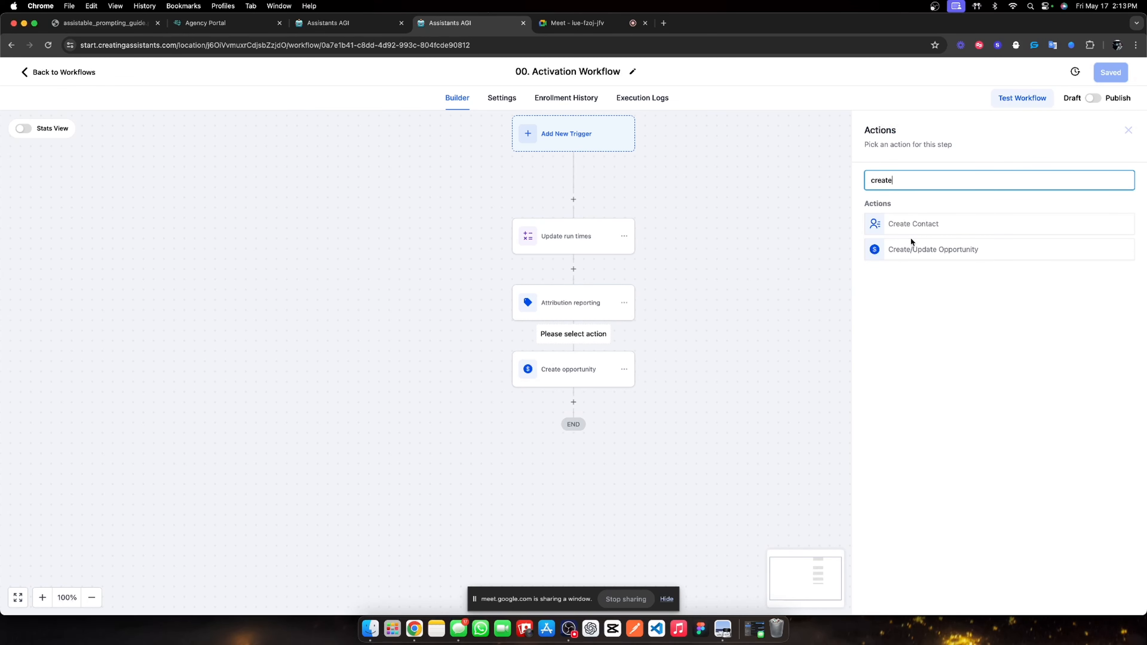
pyautogui.press('BackSpace')
pyautogui.press('BackSpace')
pyautogui.press('BackSpace')
pyautogui.press('BackSpace')
pyautogui.press('BackSpace')
pyautogui.press('BackSpace')
pyautogui.write('tag')
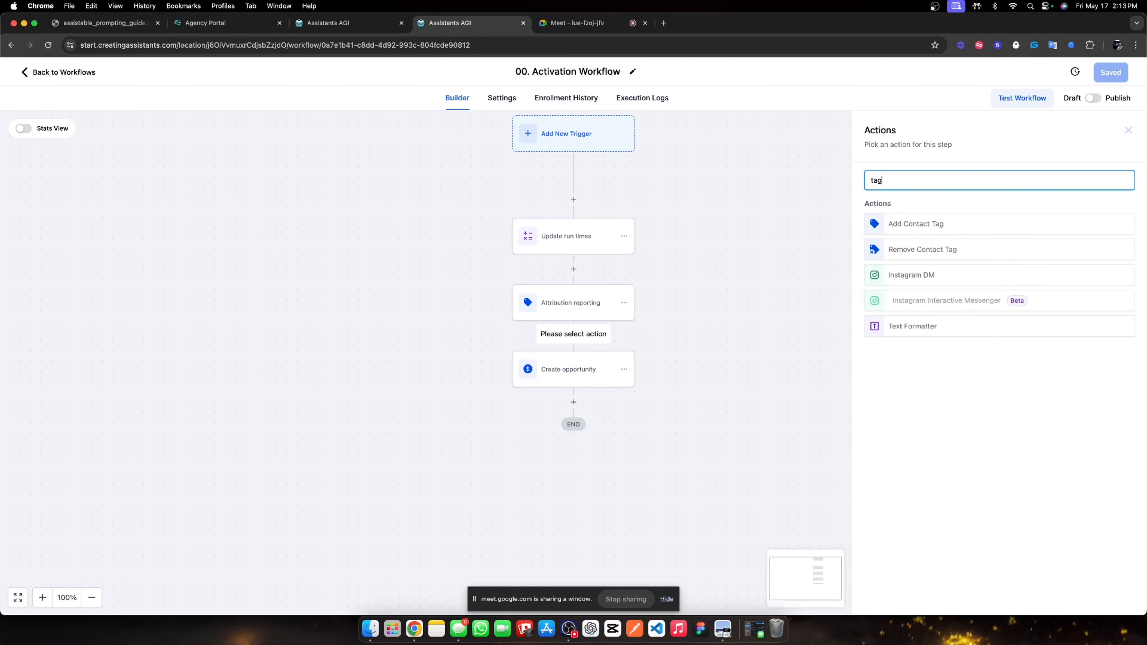
pyautogui.click(917, 223)
pyautogui.click(904, 250)
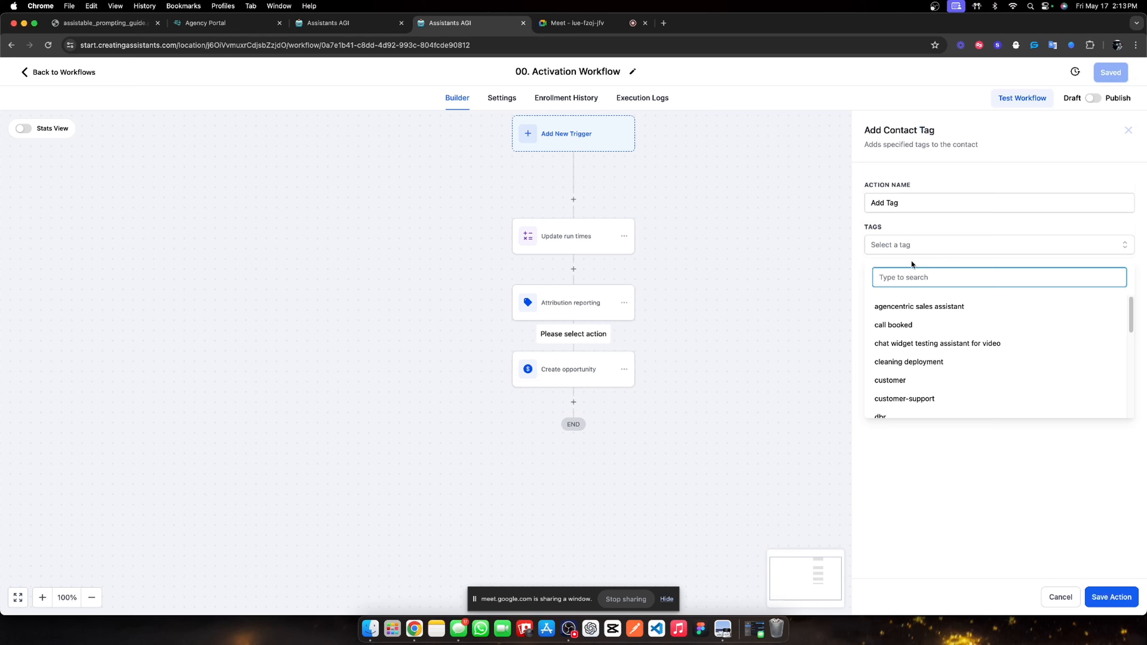
pyautogui.click(917, 238)
pyautogui.click(904, 252)
pyautogui.click(912, 307)
# Name the tag step 'Activate pre-call assistant' and save it.
pyautogui.tripleClick(921, 213)
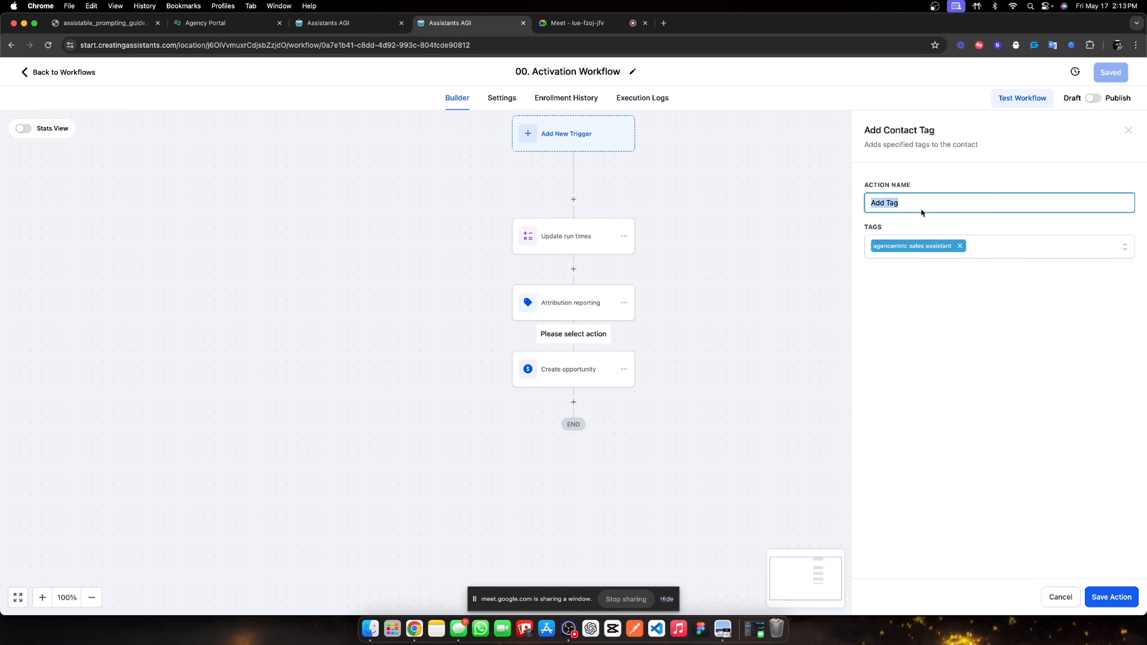
pyautogui.write('Activate assistant')
pyautogui.click(1106, 598)
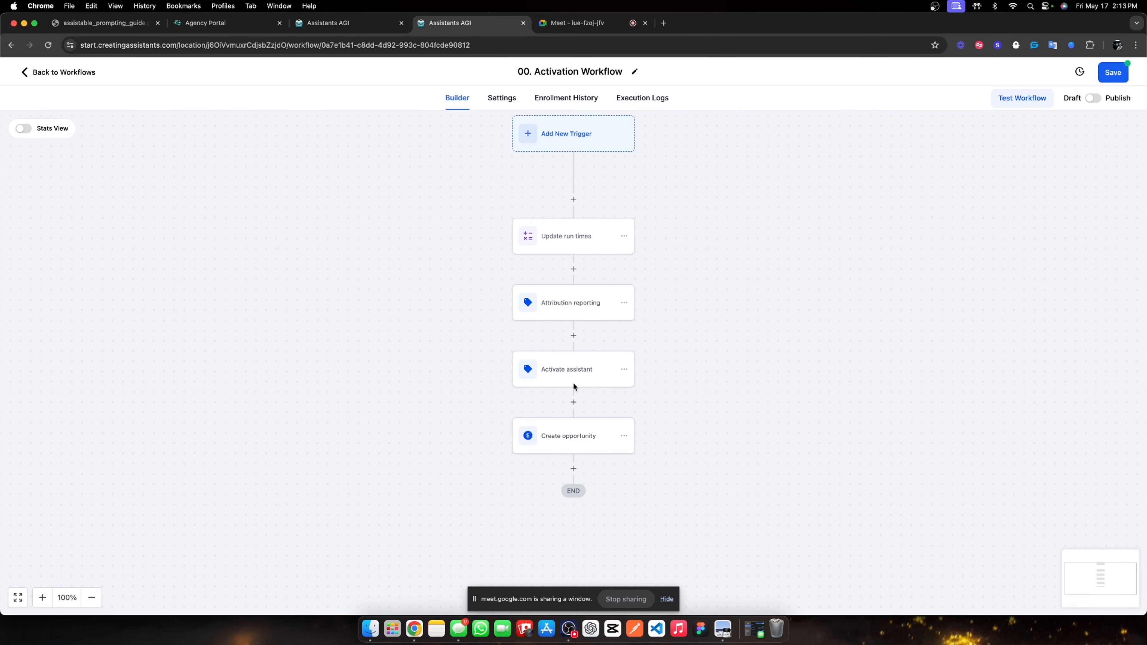
pyautogui.click(581, 380)
pyautogui.click(899, 209)
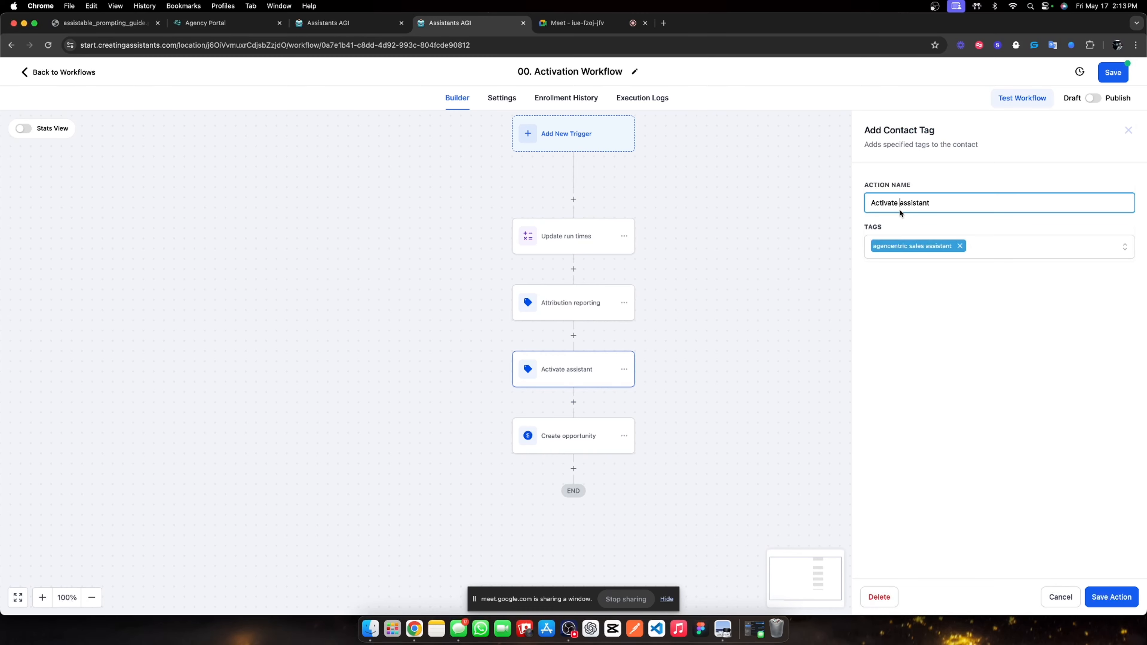
pyautogui.write('pre-call')
pyautogui.click(1102, 597)
# Add a Wait step after Create opportunity.
pyautogui.scroll(-2, 604, 267)
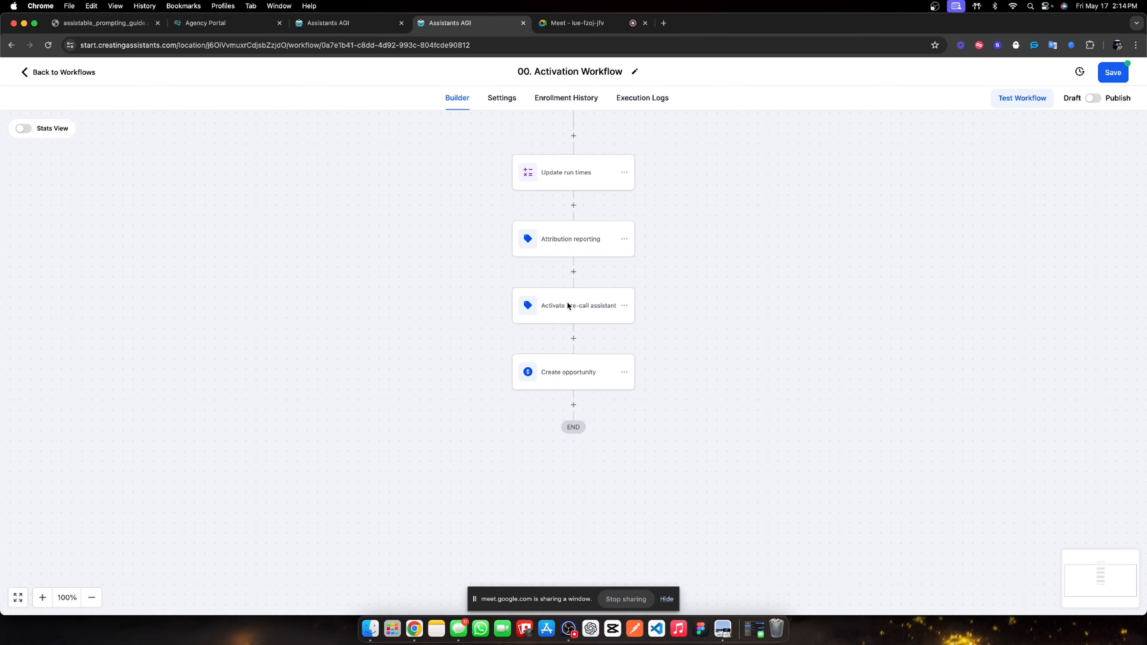
pyautogui.click(574, 405)
pyautogui.write('wai')
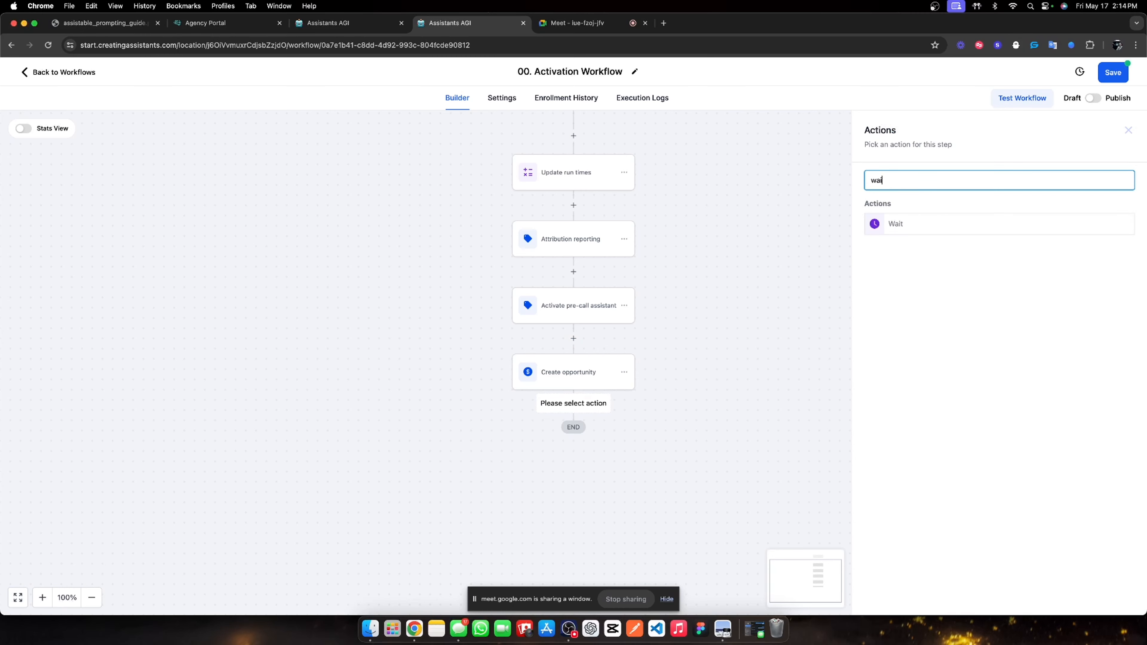
pyautogui.write('t')
pyautogui.click(943, 230)
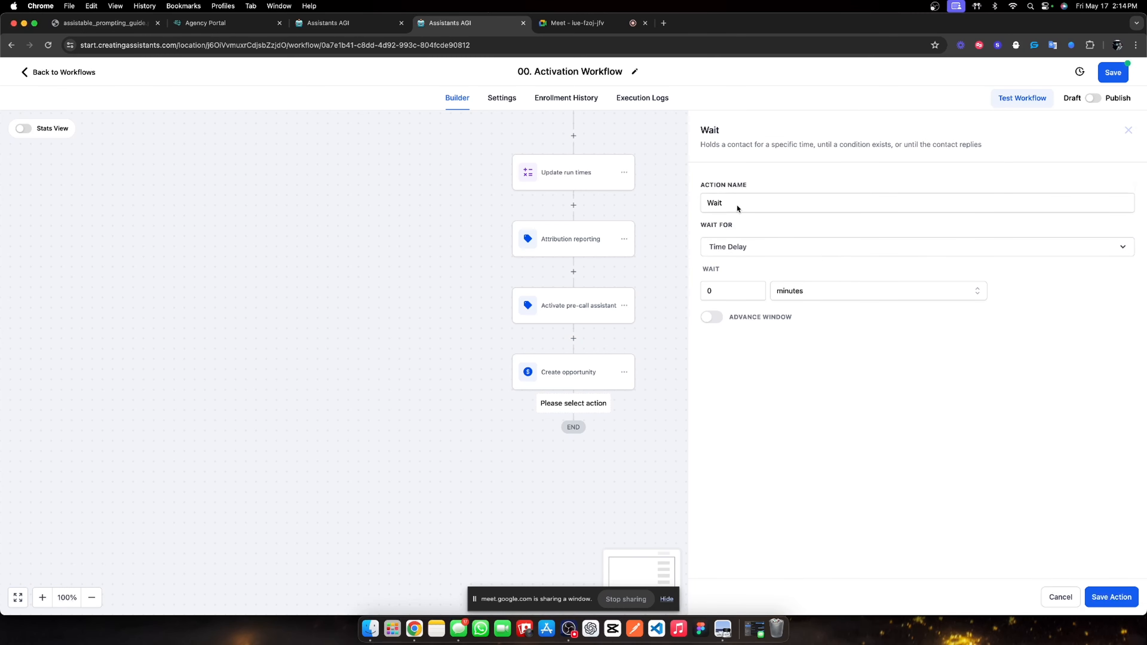
# Rename the wait 'Synthetic wait', keep its 0-minute delay, and save it.
pyautogui.scroll(2, 573, 278)
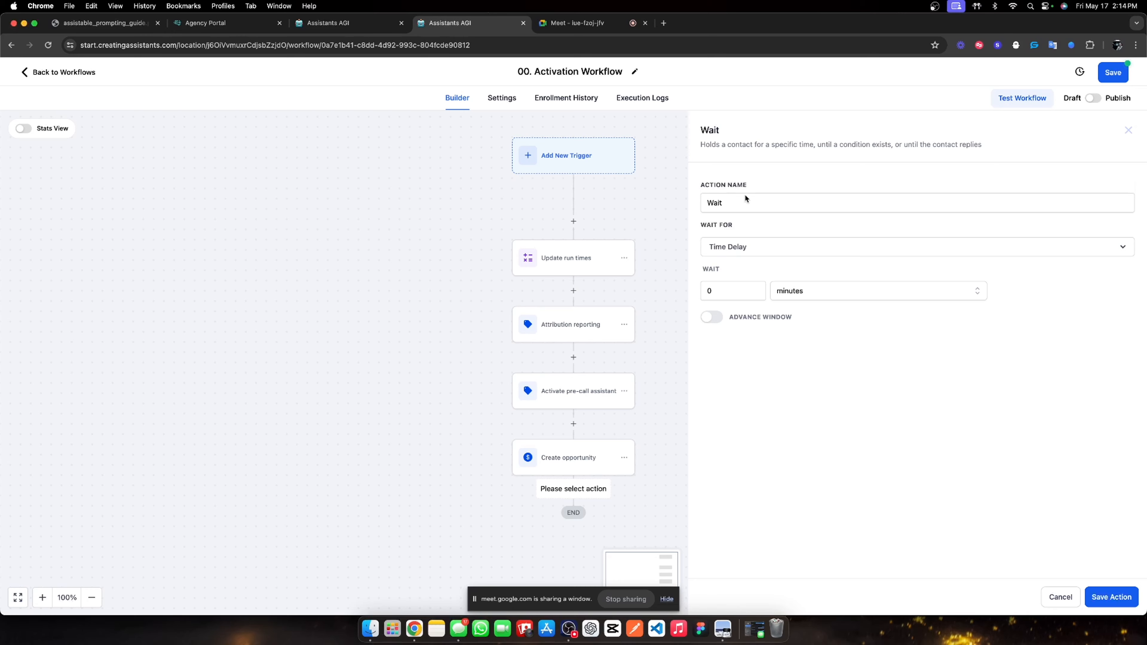
pyautogui.doubleClick(739, 205)
pyautogui.write('Sy')
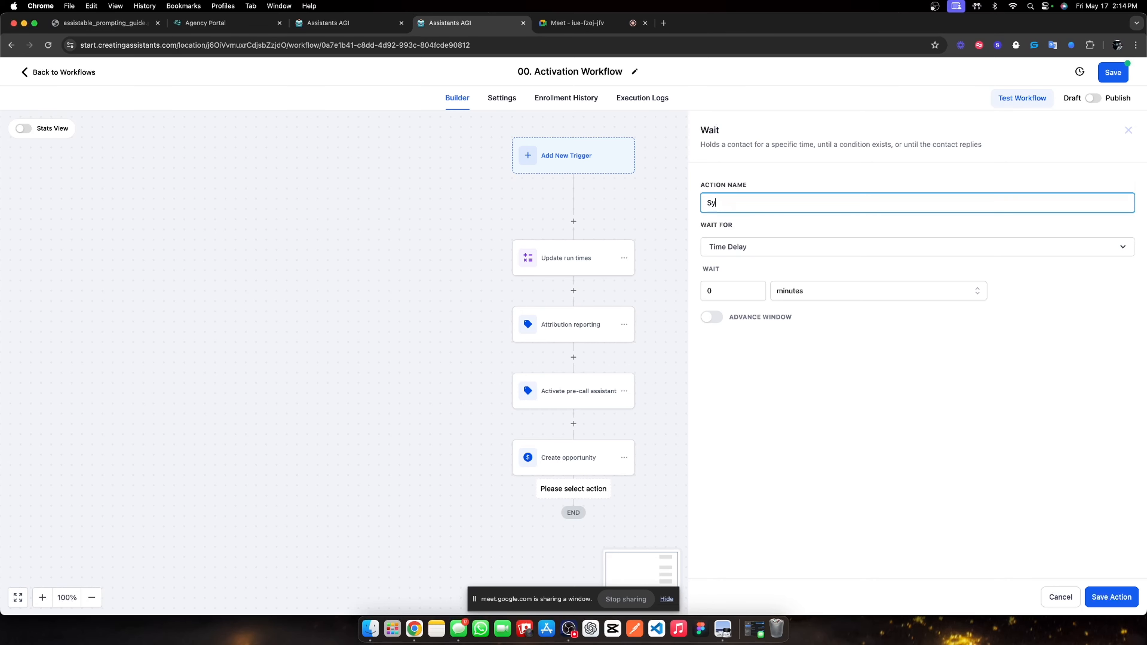
pyautogui.write('nthetic wait')
pyautogui.click(718, 290)
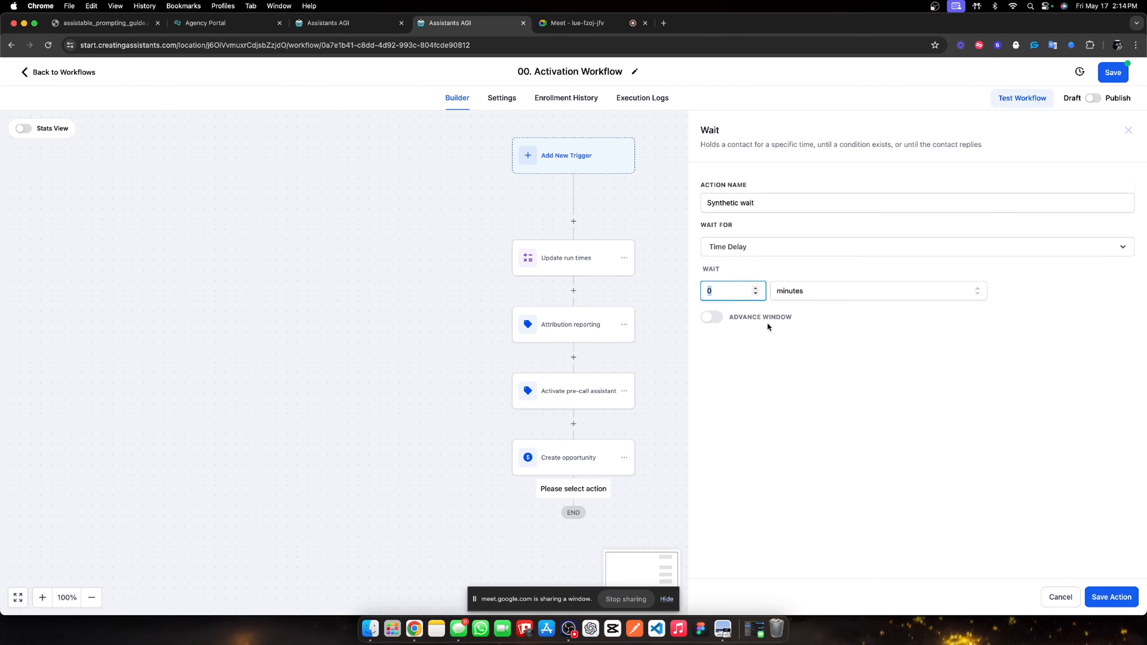
pyautogui.click(1103, 593)
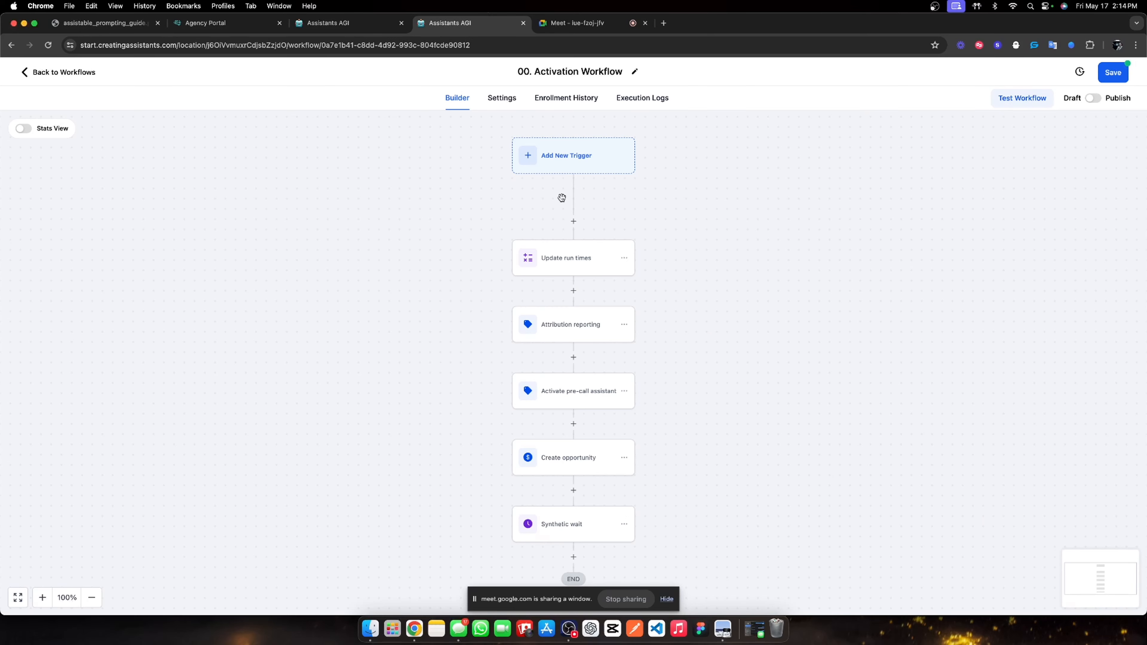
pyautogui.scroll(-2, 570, 441)
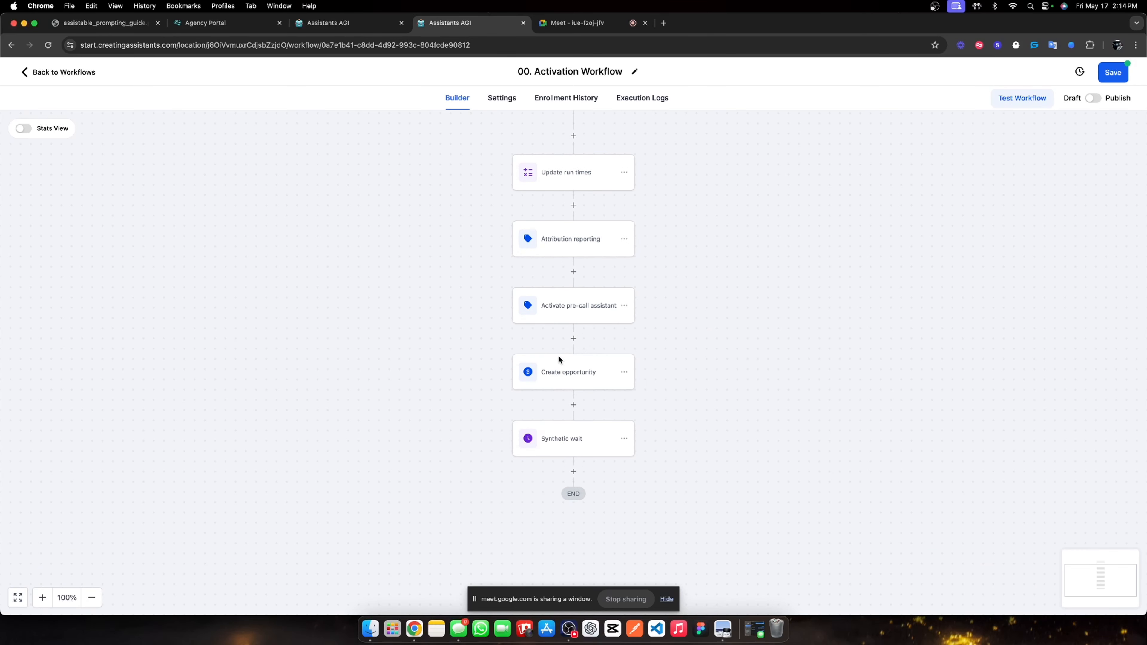
pyautogui.scroll(3, 568, 330)
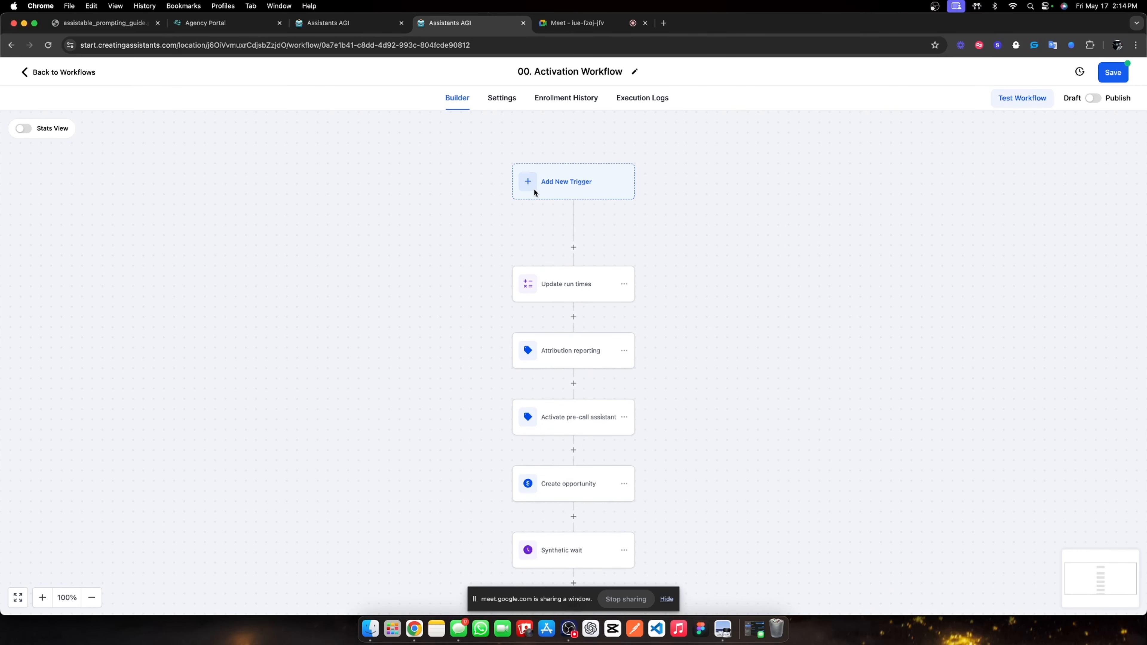
pyautogui.scroll(-2, 558, 308)
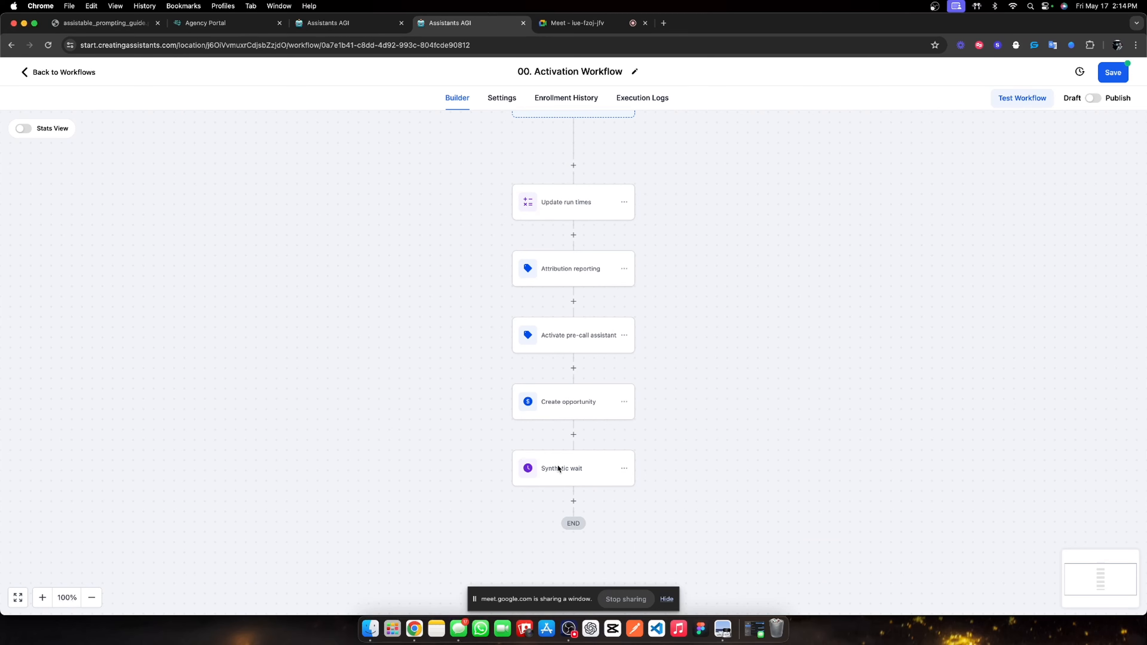
pyautogui.scroll(-1, 558, 469)
# Add a Send SMS step after Synthetic wait texting 'whats going on {{contact.first_name}}'.
pyautogui.click(574, 464)
pyautogui.scroll(-4, 928, 498)
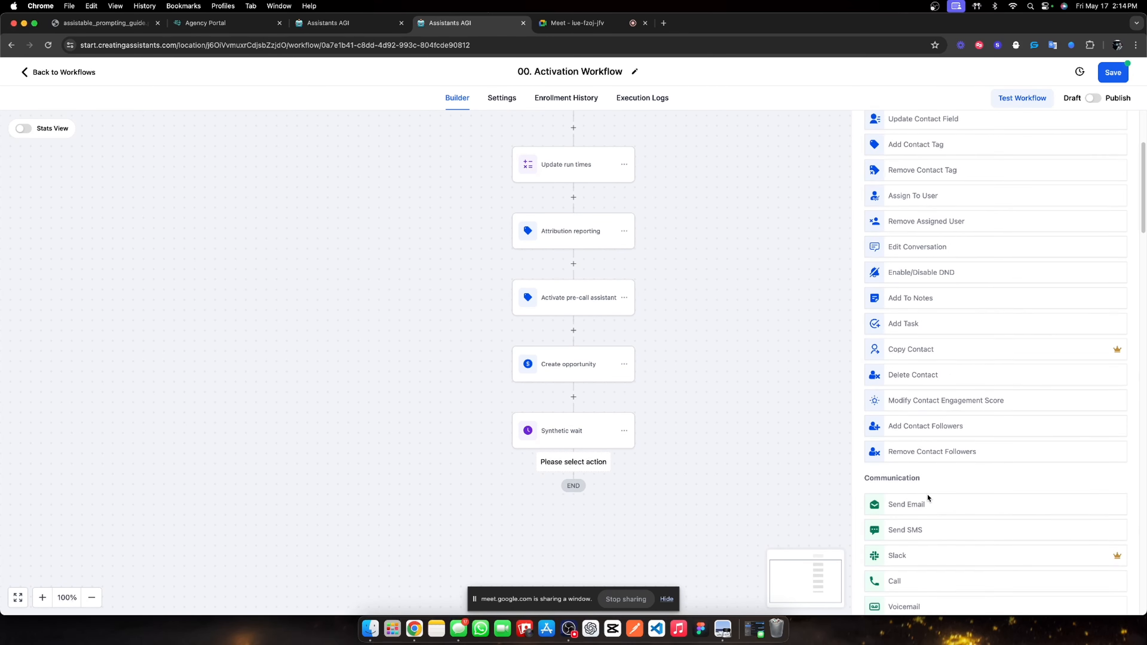
pyautogui.click(902, 477)
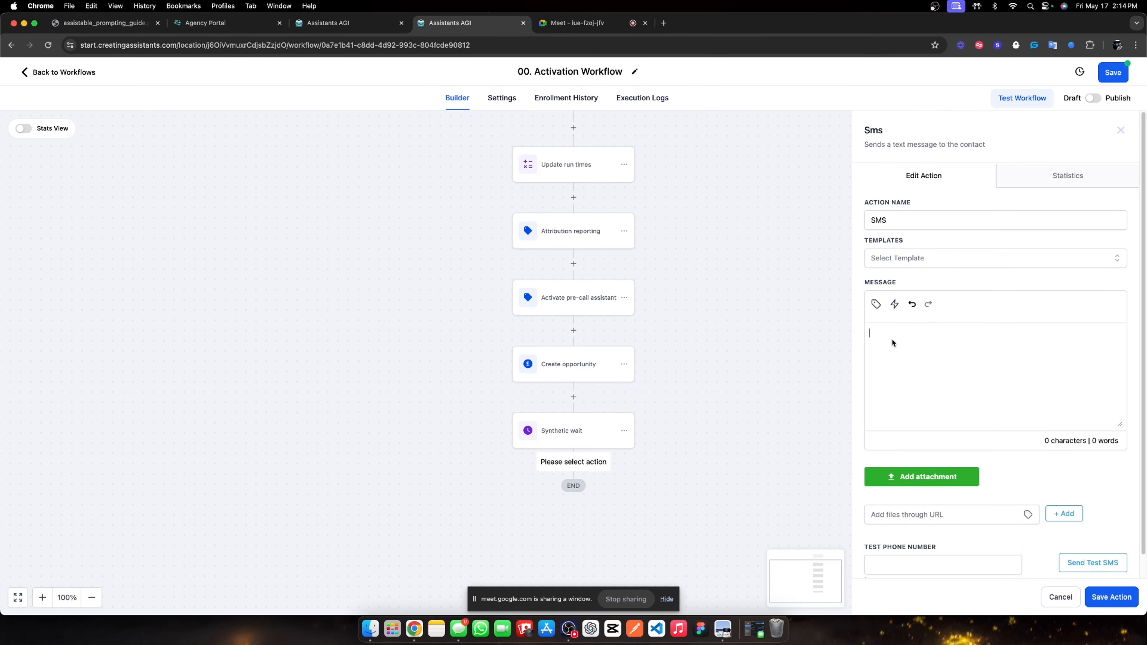
pyautogui.write('whats going on')
pyautogui.click(875, 303)
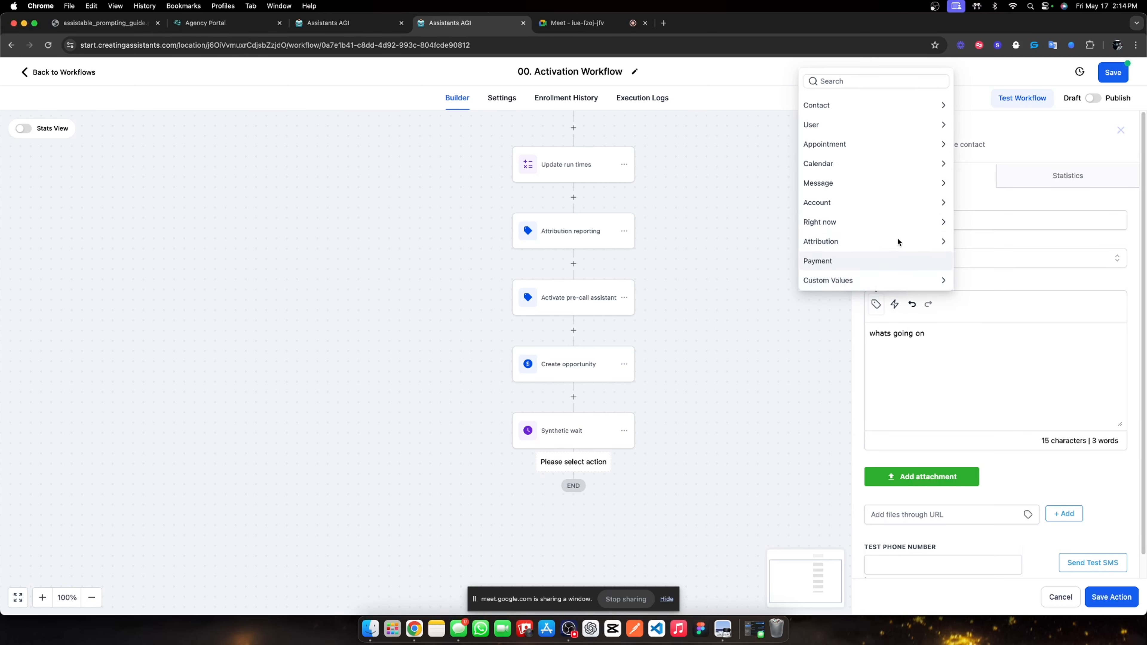
pyautogui.click(836, 104)
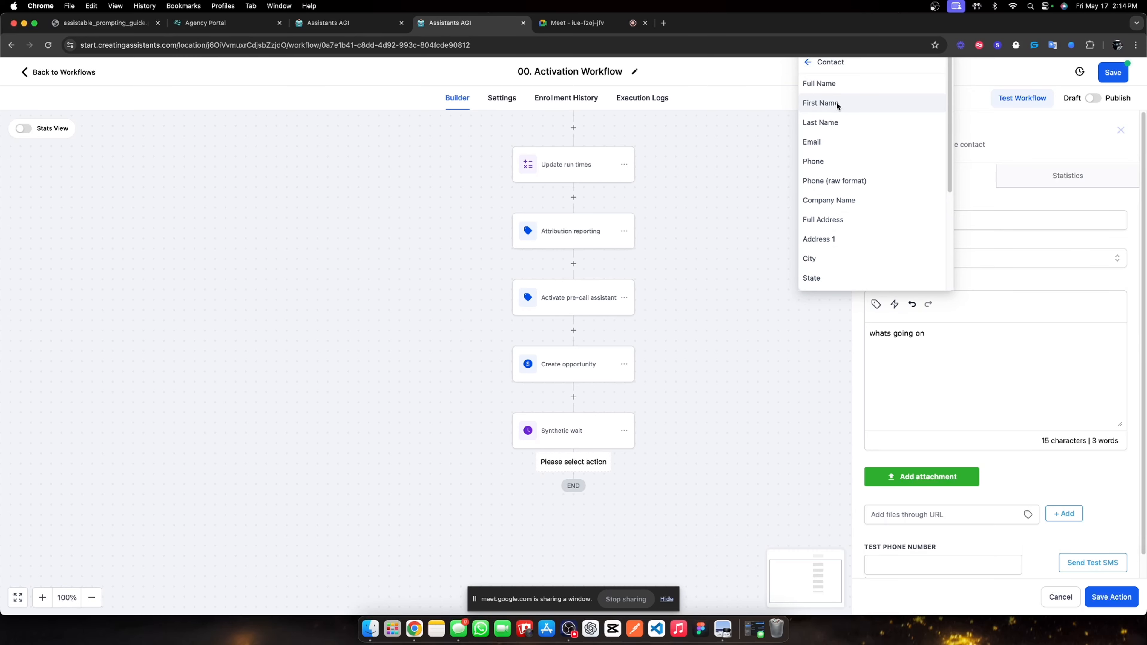
pyautogui.click(836, 103)
pyautogui.click(1096, 597)
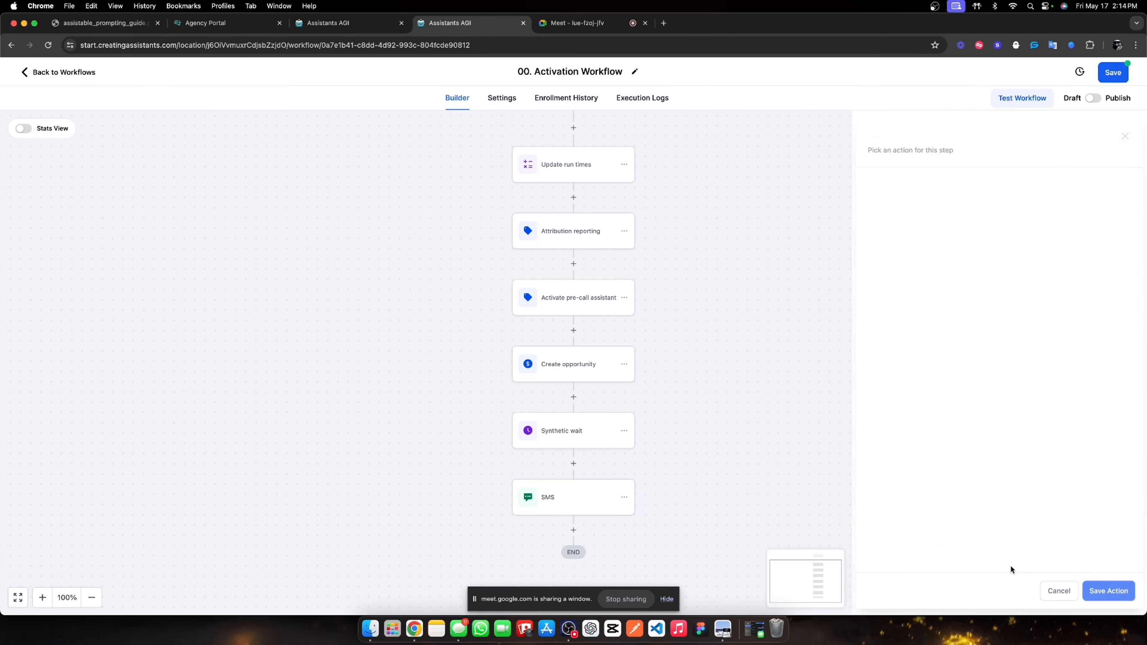
# Rename the SMS step 'intro msg' and save it.
pyautogui.click(565, 436)
pyautogui.click(907, 220)
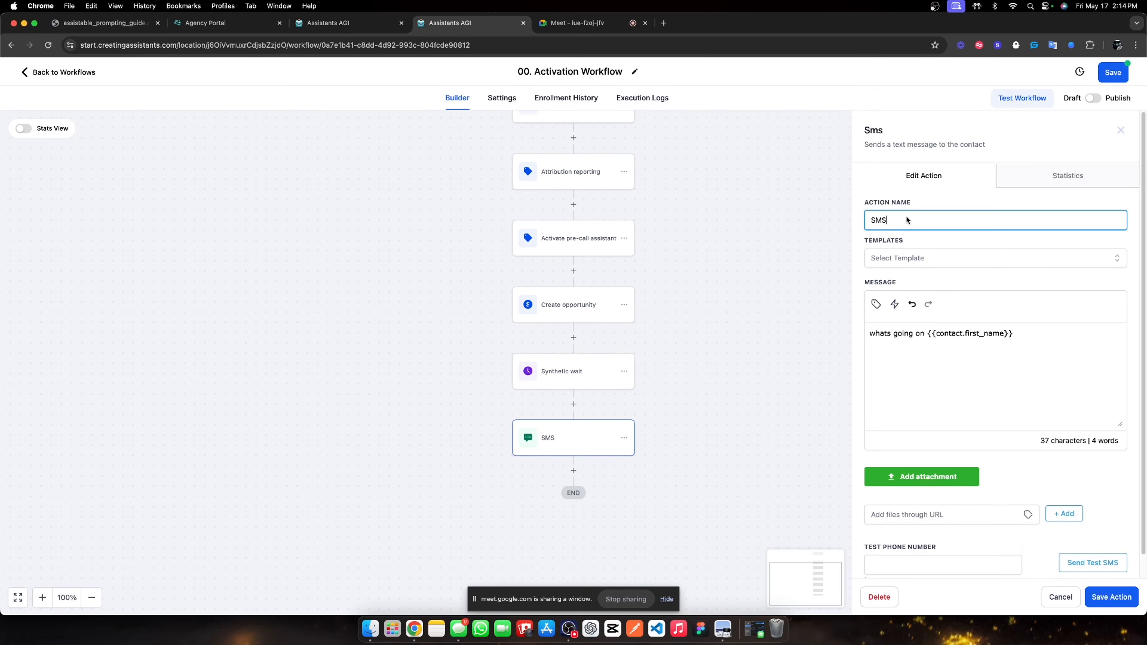
pyautogui.doubleClick(902, 222)
pyautogui.write('intro msg')
pyautogui.click(1111, 597)
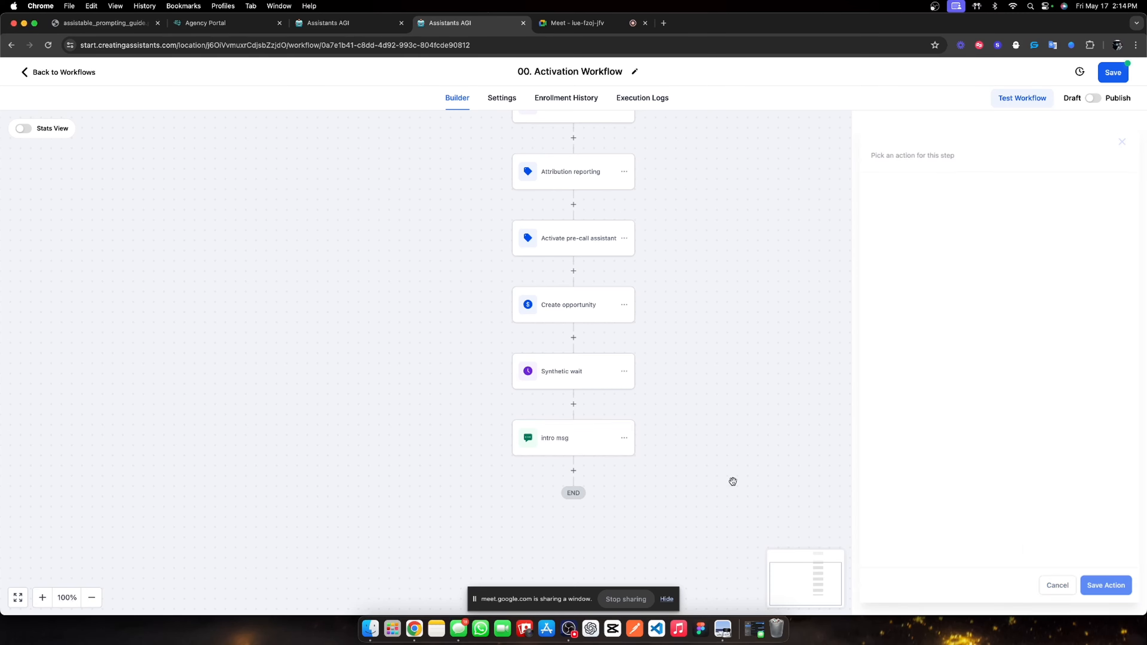
pyautogui.click(572, 471)
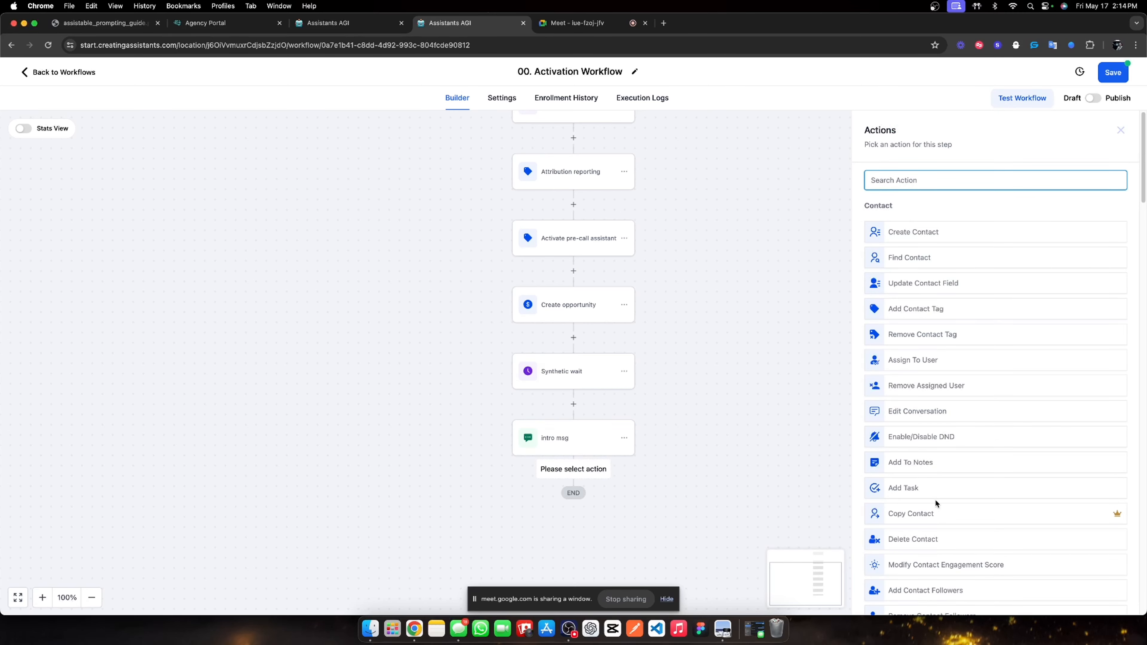
# Add a Send SMS step 'second msg' texting 'sorry about that, i forgot to link up the form'.
pyautogui.scroll(-5, 920, 478)
pyautogui.click(912, 466)
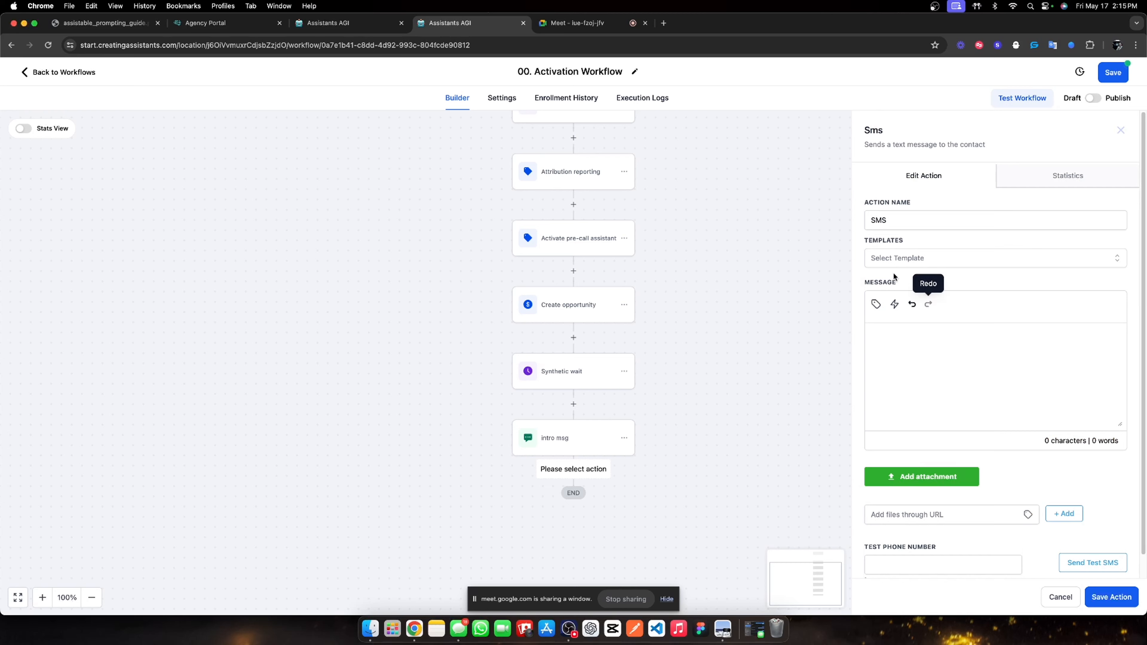
pyautogui.click(895, 339)
pyautogui.write('sorry about')
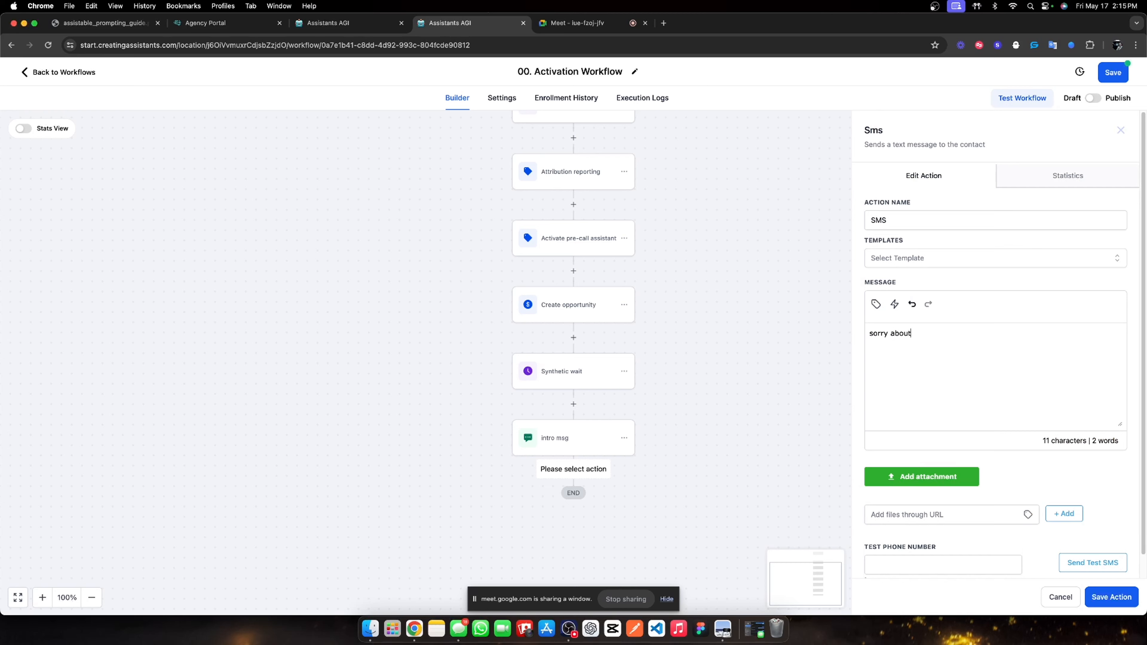
pyautogui.write(' that, i forgot to link up the form')
pyautogui.click(929, 219)
pyautogui.press('super+a')
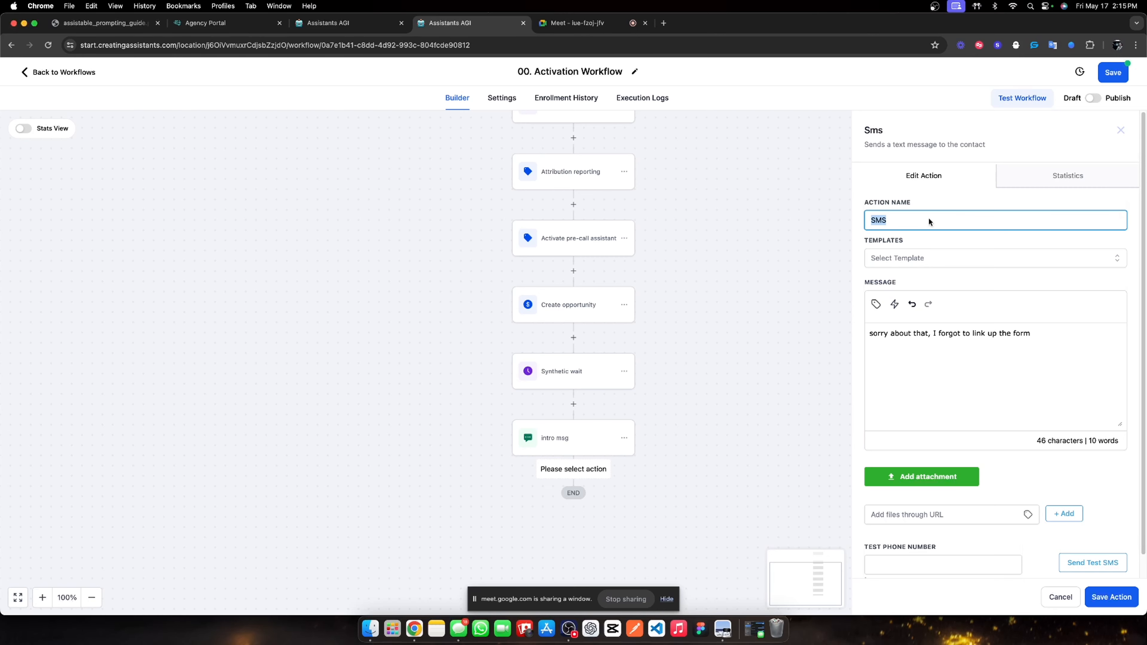
pyautogui.write('msg')
pyautogui.press('BackSpace')
pyautogui.press('BackSpace')
pyautogui.write('second msg')
pyautogui.click(1110, 597)
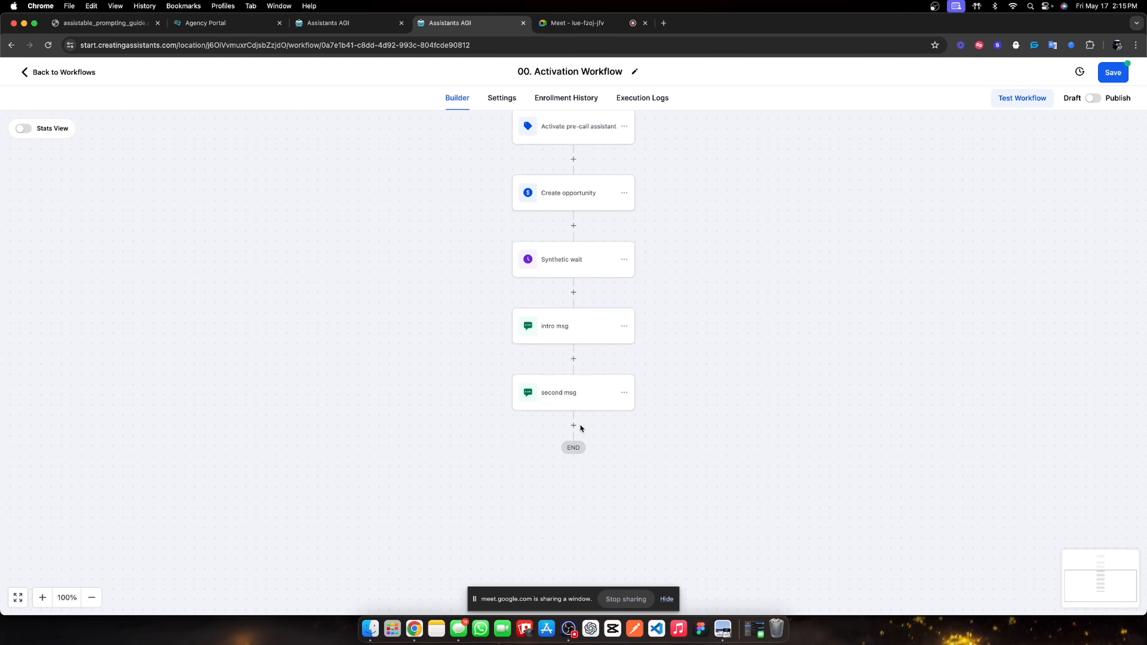
# Copy the Synthetic wait step and paste it below second msg.
pyautogui.click(624, 259)
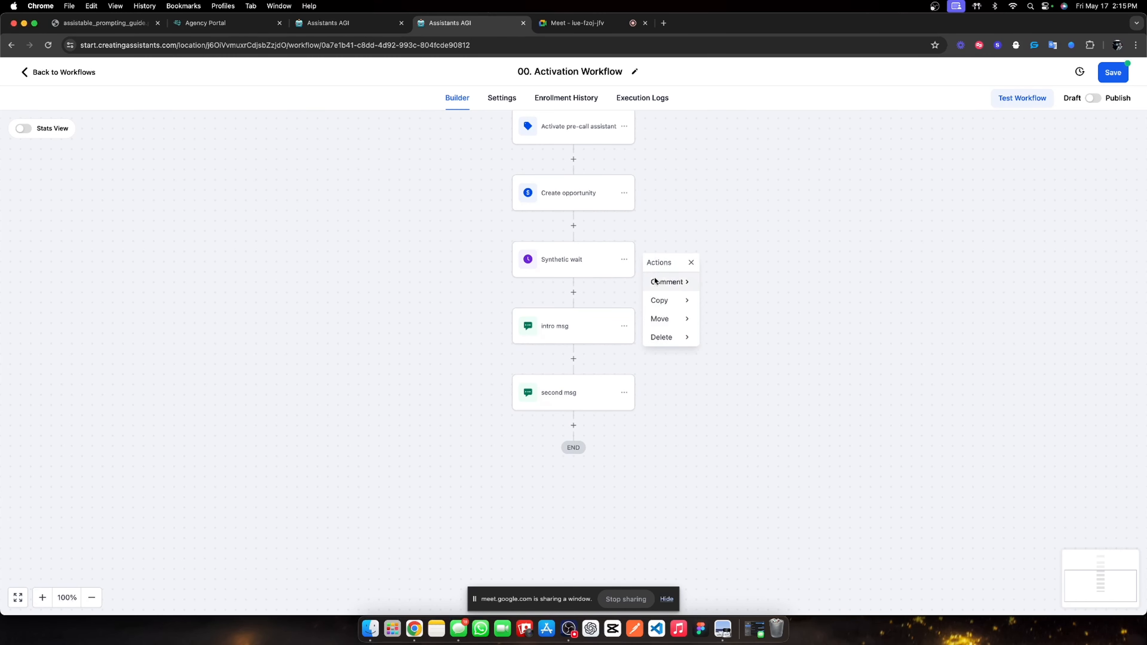
pyautogui.click(687, 301)
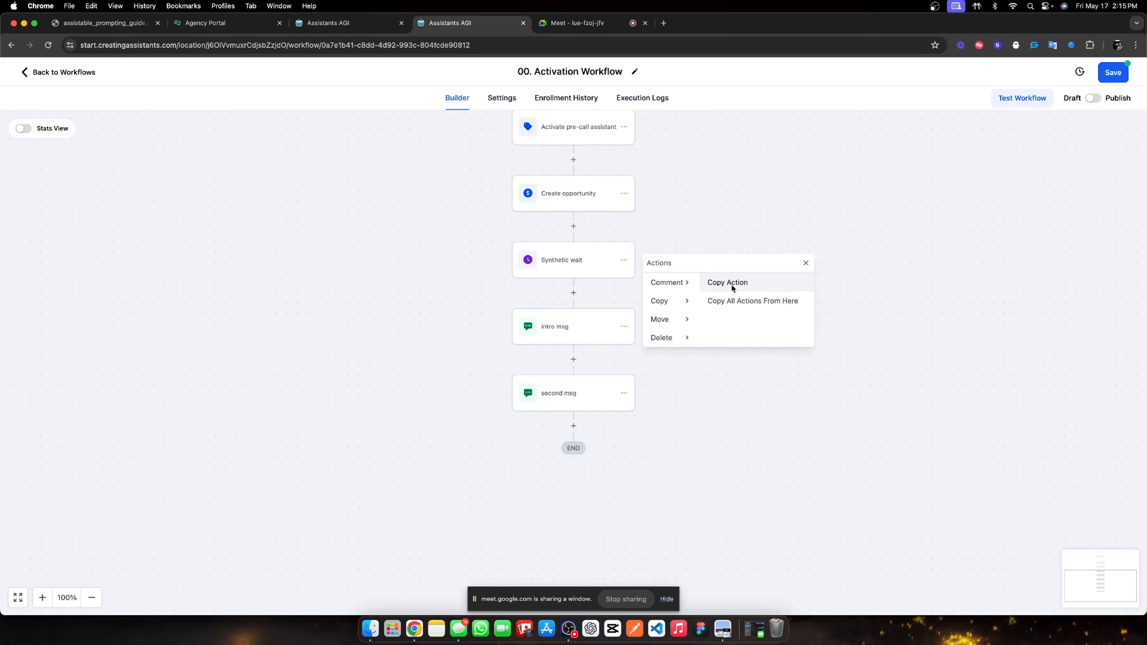
pyautogui.click(732, 285)
pyautogui.click(566, 422)
# Set the copied wait to 0.1 minutes and save it.
pyautogui.click(564, 457)
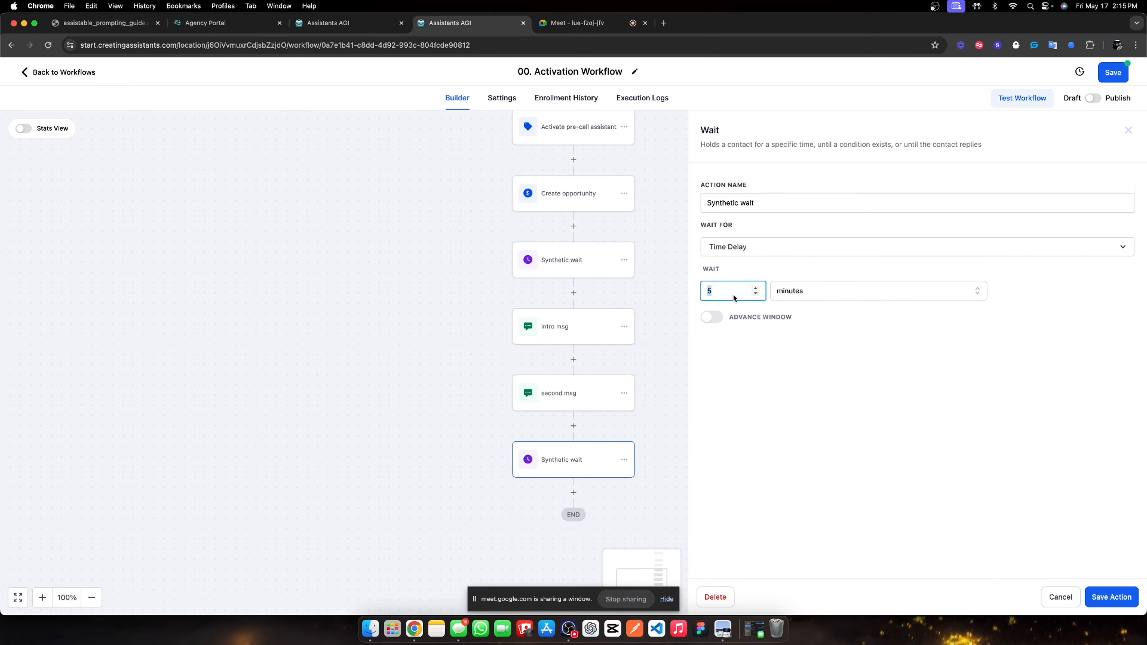
pyautogui.write('0.1')
pyautogui.click(815, 272)
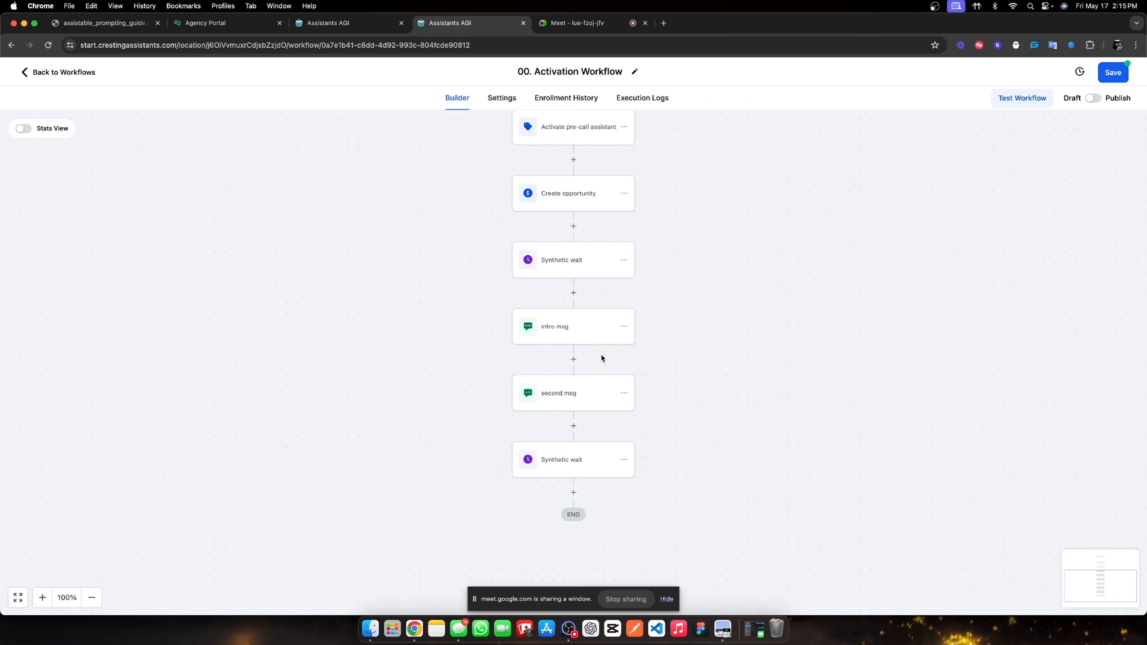
pyautogui.click(1108, 601)
pyautogui.scroll(-2, 567, 408)
pyautogui.click(573, 431)
# Add a Send SMS step asking the contact to tell a little about their agency real quick.
pyautogui.scroll(-5, 936, 456)
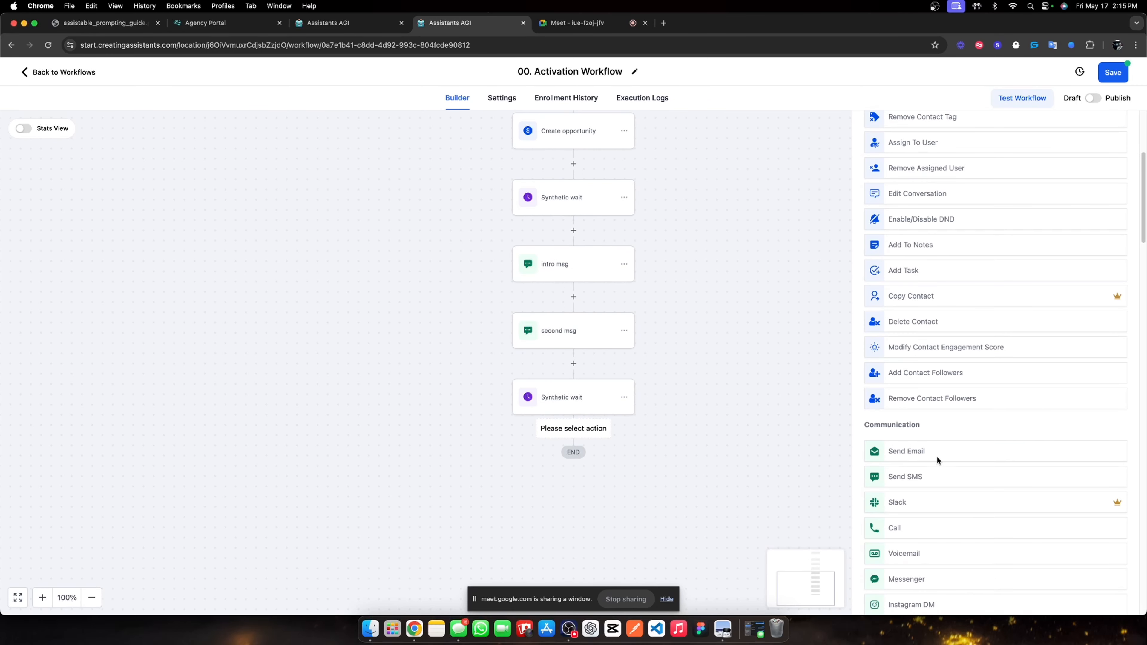
pyautogui.click(907, 477)
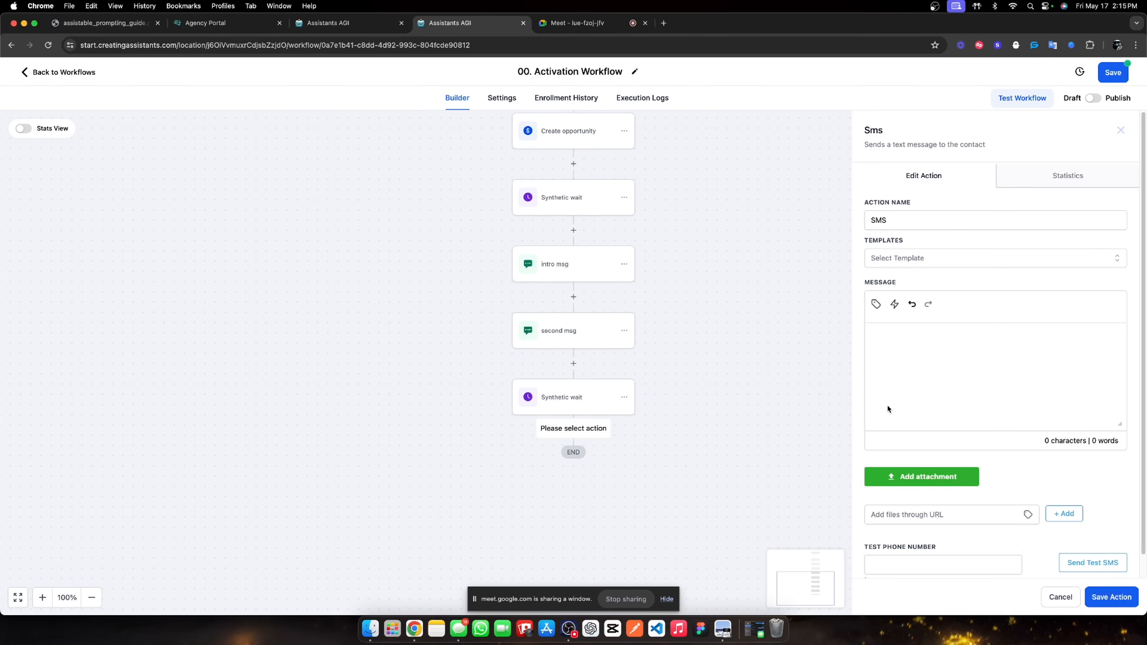
pyautogui.click(919, 341)
pyautogui.write('im just getting')
pyautogui.press('BackSpace')
pyautogui.press('BackSpace')
pyautogui.press('BackSpace')
pyautogui.press('BackSpace')
pyautogui.press('BackSpace')
pyautogui.press('BackSpace')
pyautogui.press('BackSpace')
pyautogui.press('BackSpace')
pyautogui.press('BackSpace')
pyautogui.press('BackSpace')
pyautogui.press('BackSpace')
pyautogui.press('BackSpace')
pyautogui.press('BackSpace')
pyautogui.press('BackSpace')
pyautogui.press('BackSpace')
pyautogui.write('im finnishing up a call now, wh')
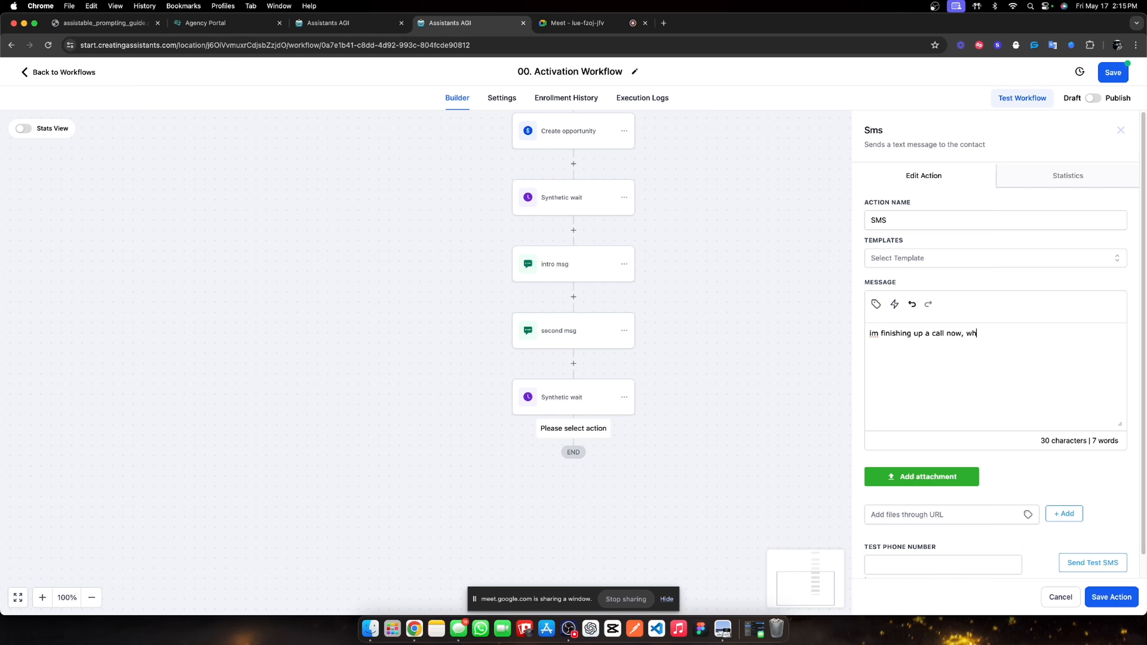
pyautogui.write('y dont you tell me alittle')
pyautogui.press('BackSpace')
pyautogui.press('BackSpace')
pyautogui.press('BackSpace')
pyautogui.press('BackSpace')
pyautogui.press('BackSpace')
pyautogui.press('BackSpace')
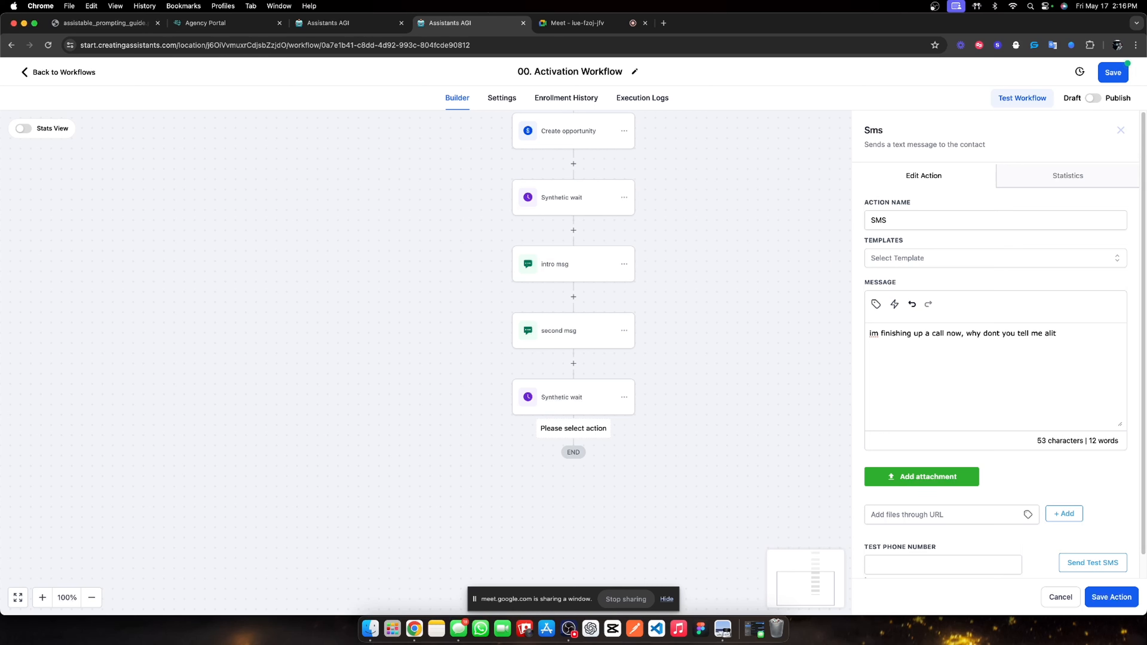
pyautogui.write('lite')
pyautogui.press('BackSpace')
pyautogui.write('tele ab')
pyautogui.press('BackSpace')
pyautogui.write('bout your agency')
pyautogui.write('real quick')
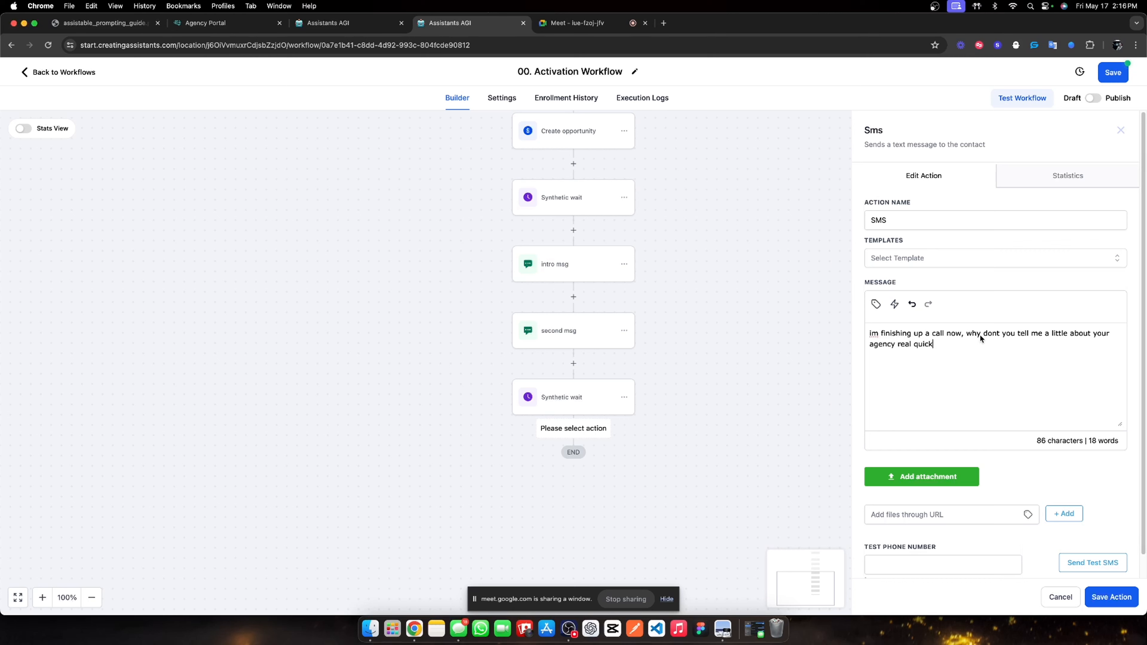
# Reword the opening to 'about to get off this call im on and I got you after' and save.
pyautogui.moveTo(961, 335); pyautogui.dragTo(877, 340)
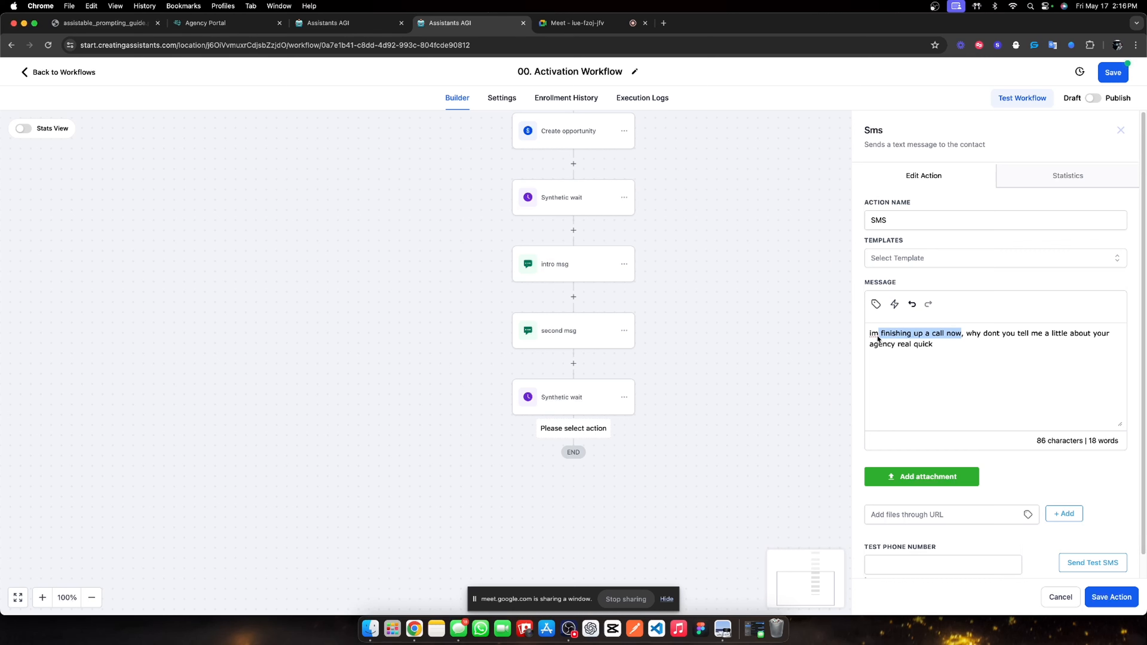
pyautogui.write('abo')
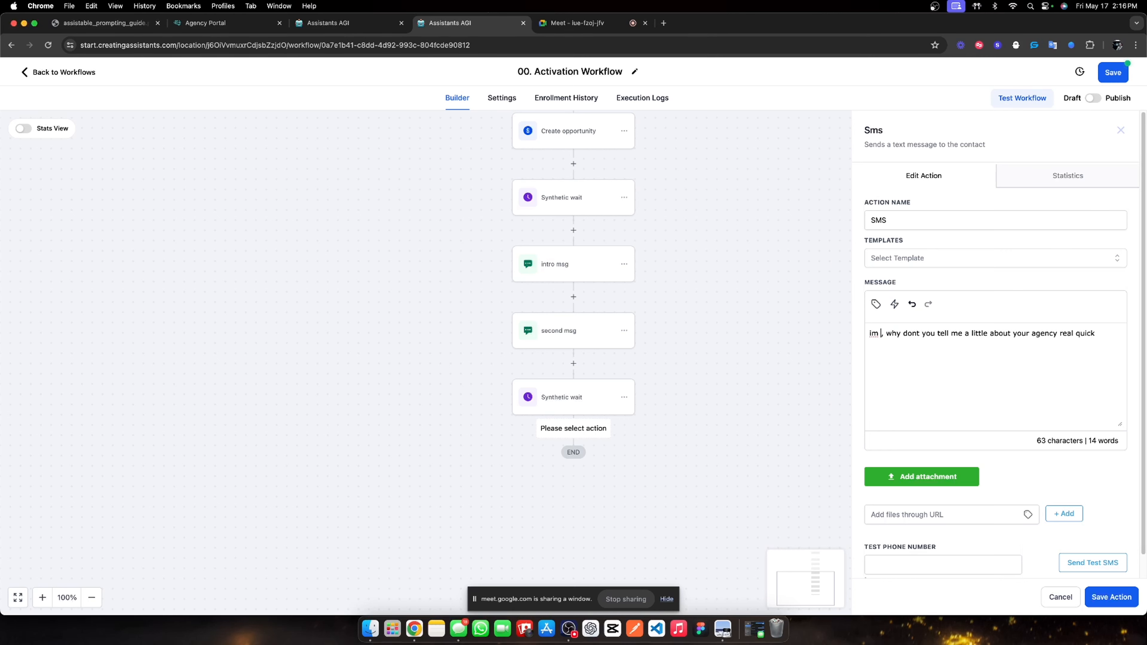
pyautogui.write('ut to get off thi')
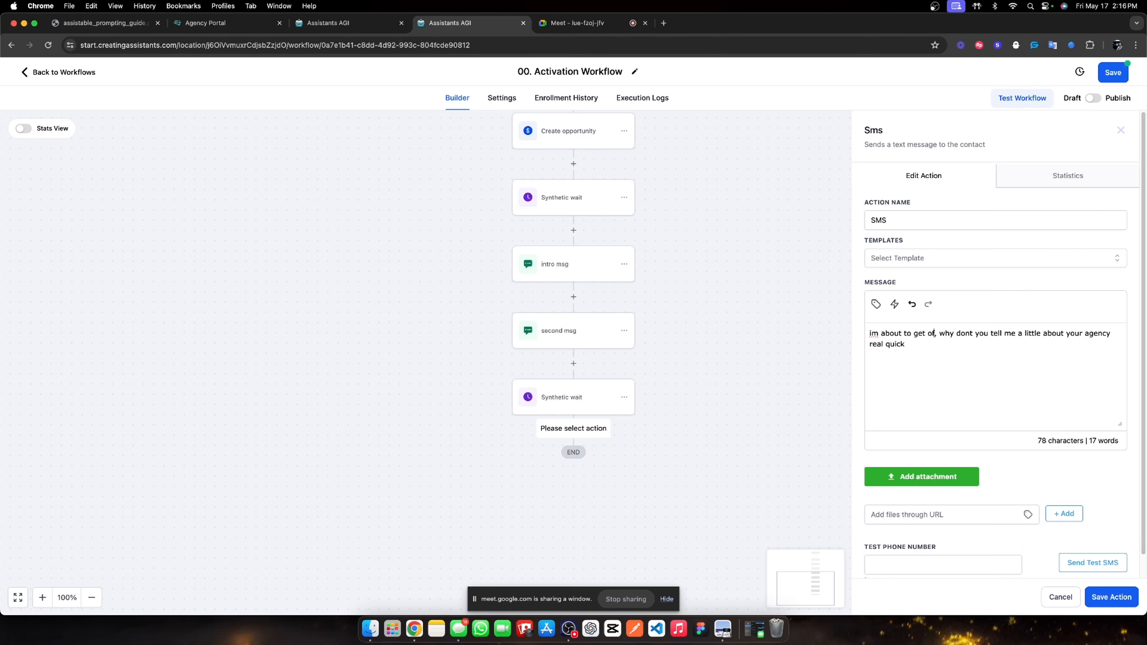
pyautogui.write('s call im on')
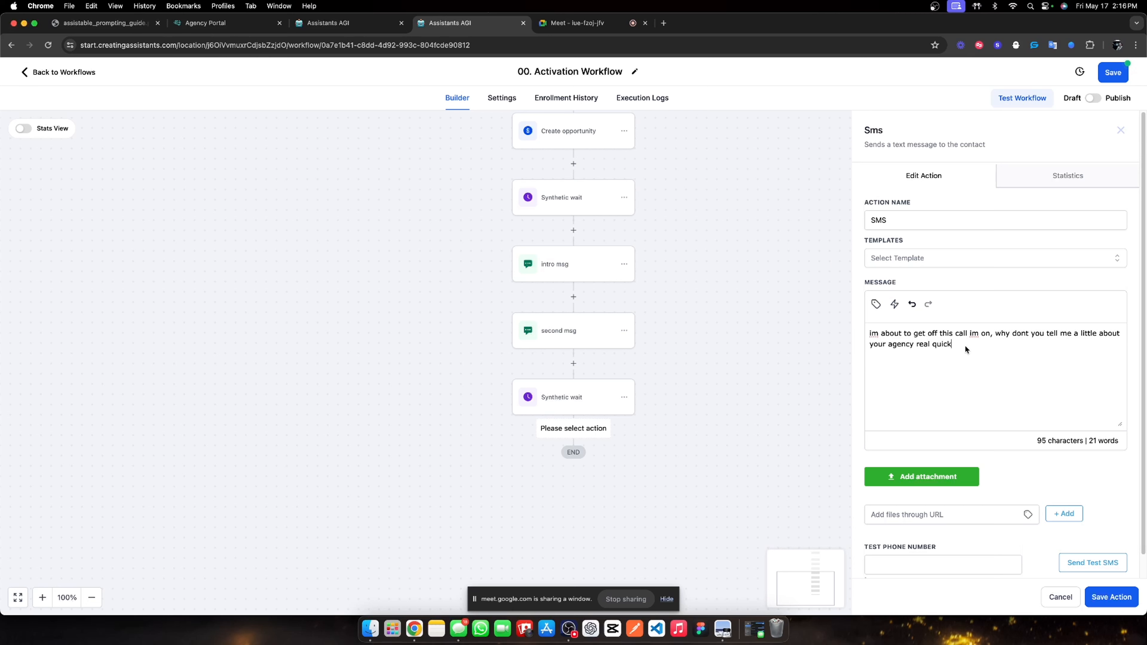
pyautogui.write(' and I got you after')
pyautogui.click(1097, 590)
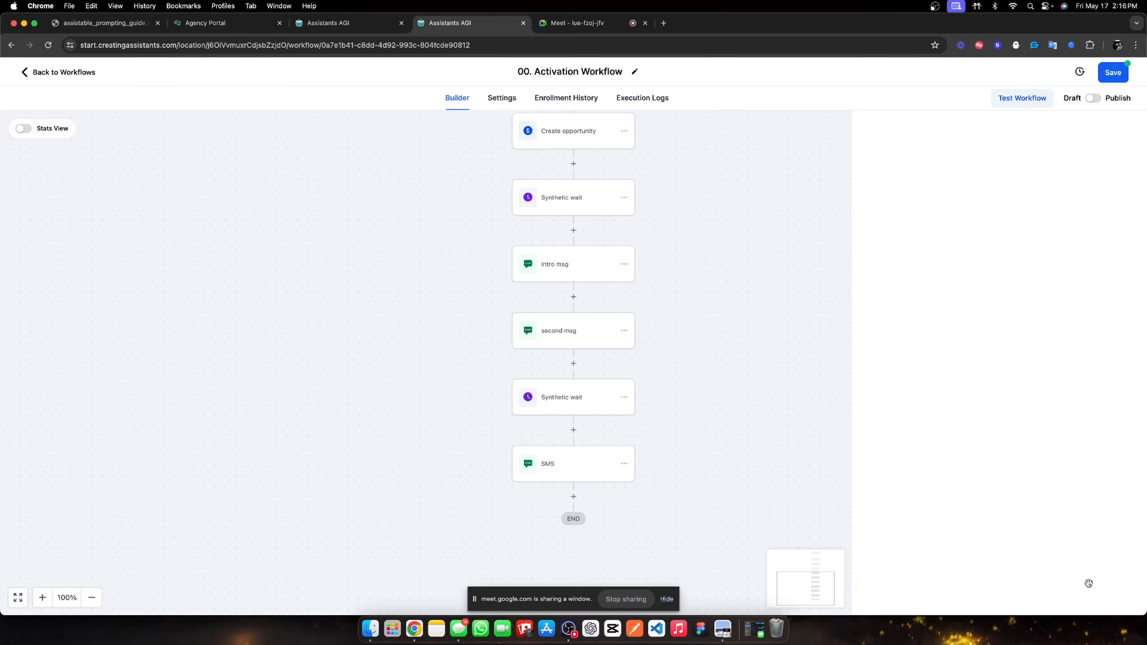
# Rename the SMS step 'CTA' and save it.
pyautogui.click(573, 458)
pyautogui.doubleClick(912, 219)
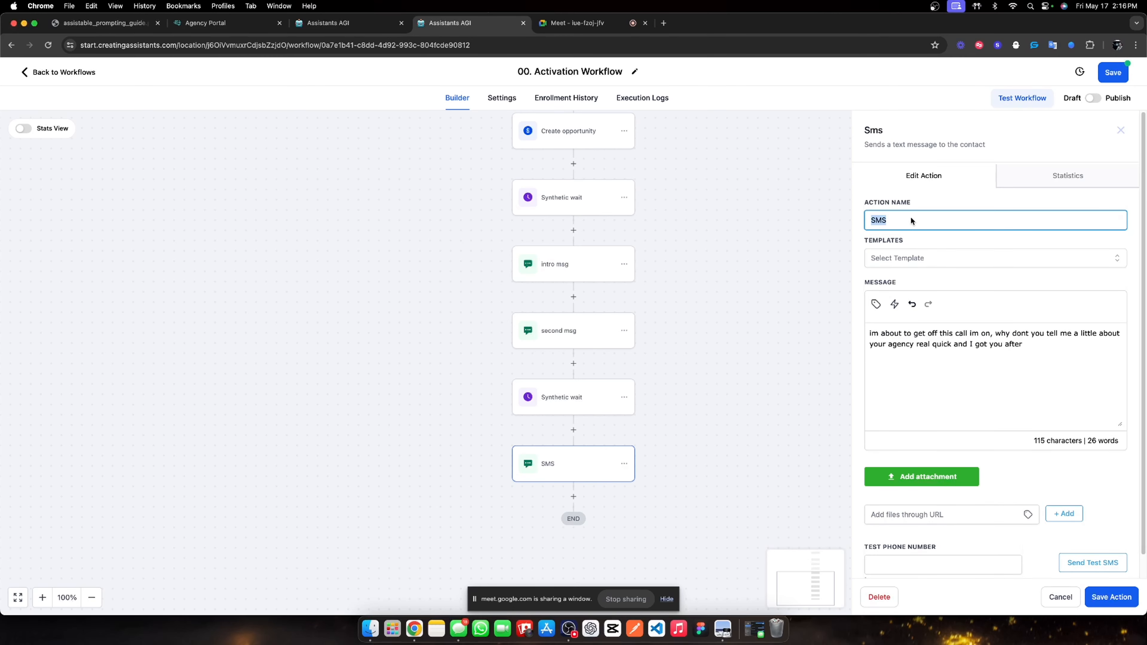
pyautogui.write('CTA')
pyautogui.click(1121, 602)
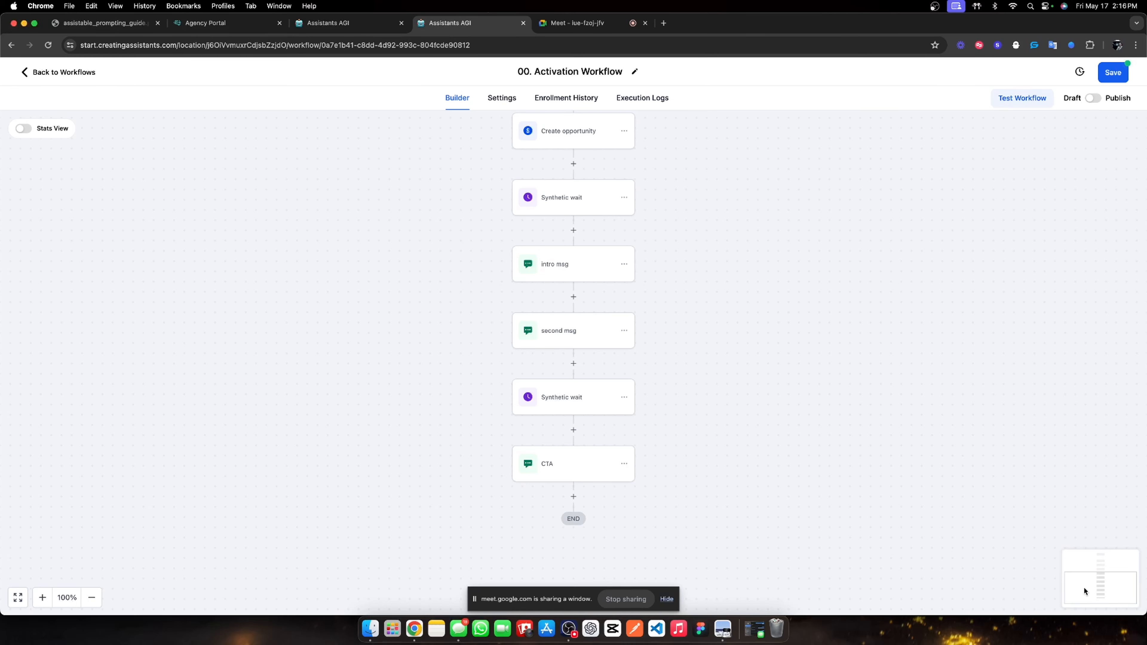
pyautogui.click(573, 408)
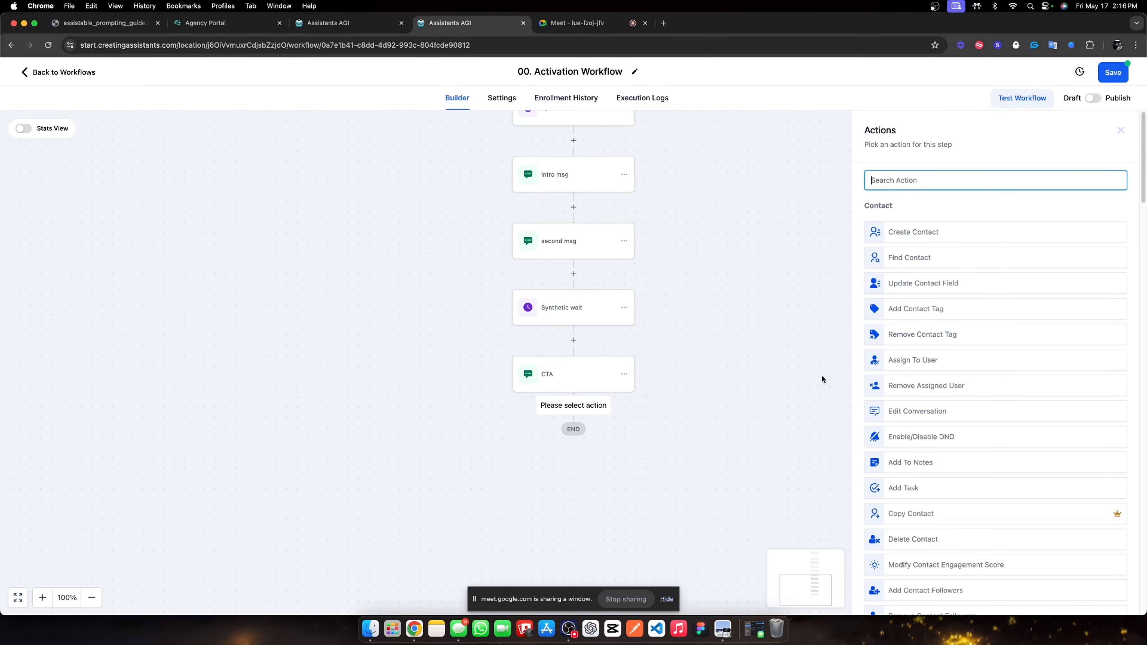
# Add a 5-minute Wait step named 'Reply / Timeout 5 mins'.
pyautogui.write('wait')
pyautogui.click(911, 225)
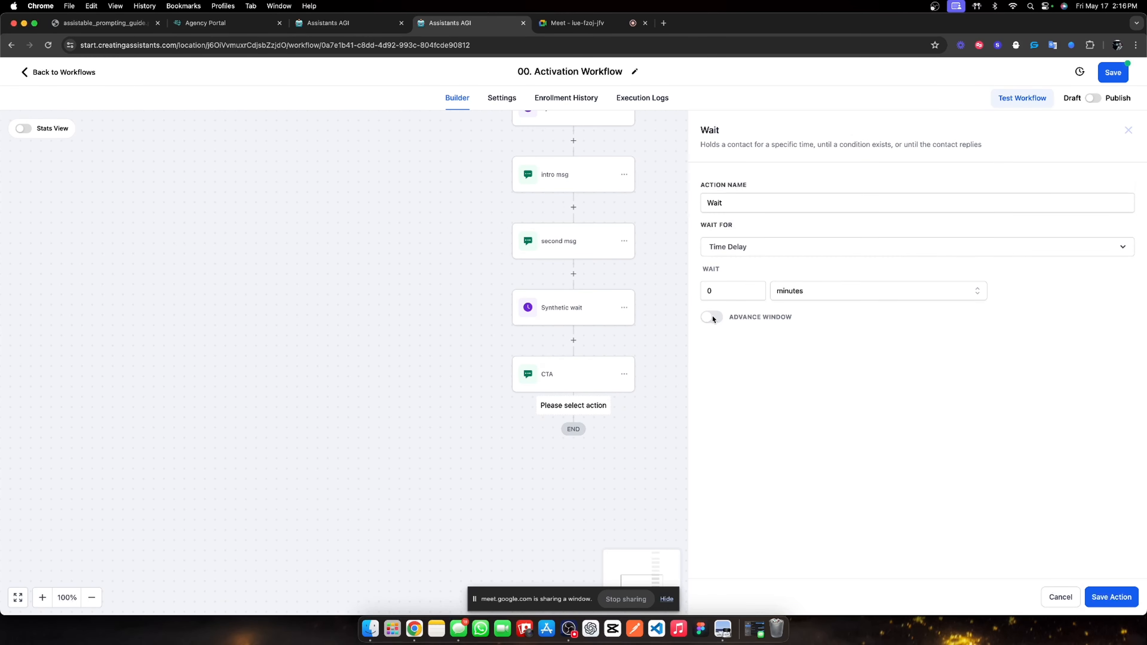
pyautogui.doubleClick(708, 290)
pyautogui.write('5')
pyautogui.doubleClick(769, 205)
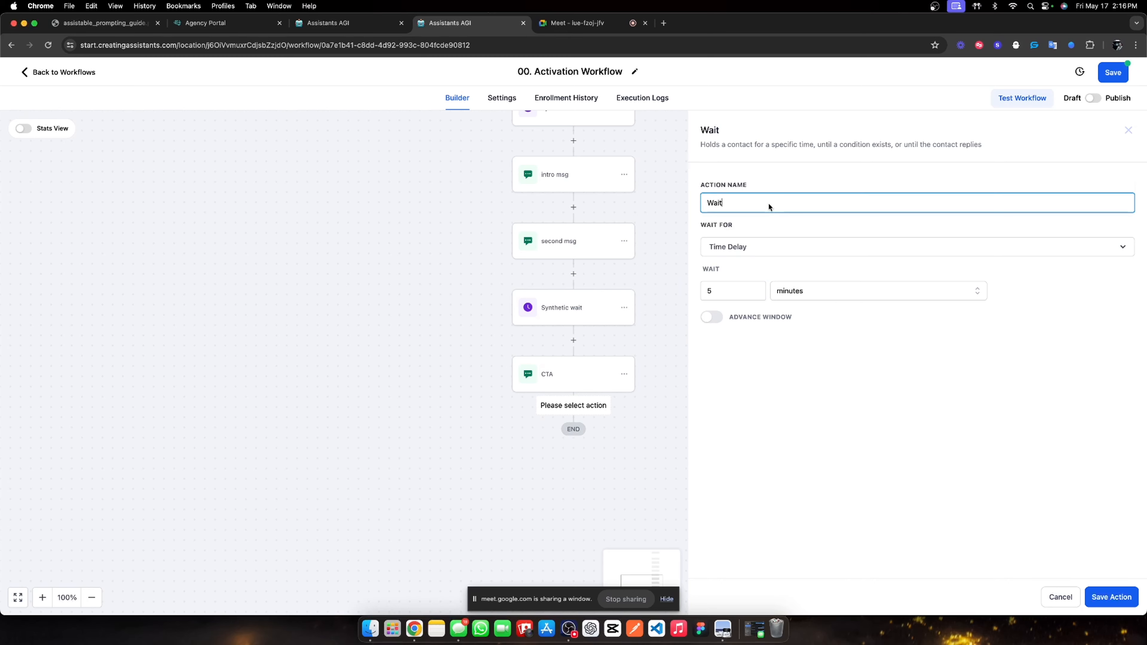
pyautogui.write('W')
pyautogui.write('Repl')
pyautogui.write('y / Timeout 5 mins')
# Make it wait for a contact reply to intro msg, second msg and CTA, then save.
pyautogui.click(747, 248)
pyautogui.scroll(-2, 747, 352)
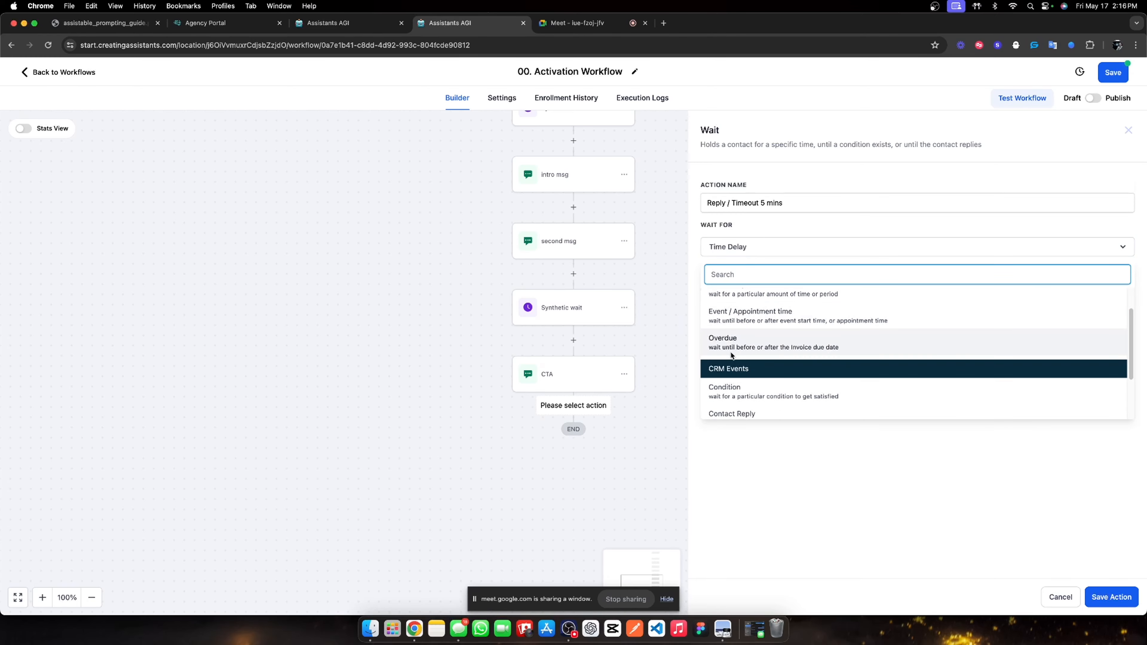
pyautogui.click(747, 397)
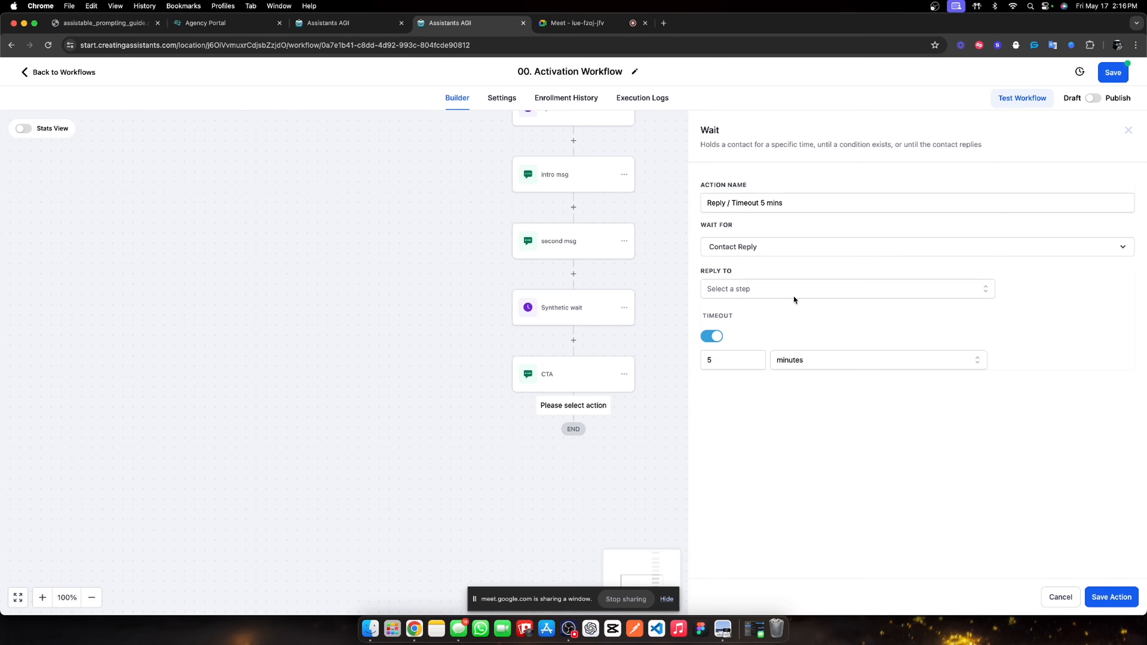
pyautogui.click(808, 288)
pyautogui.click(738, 354)
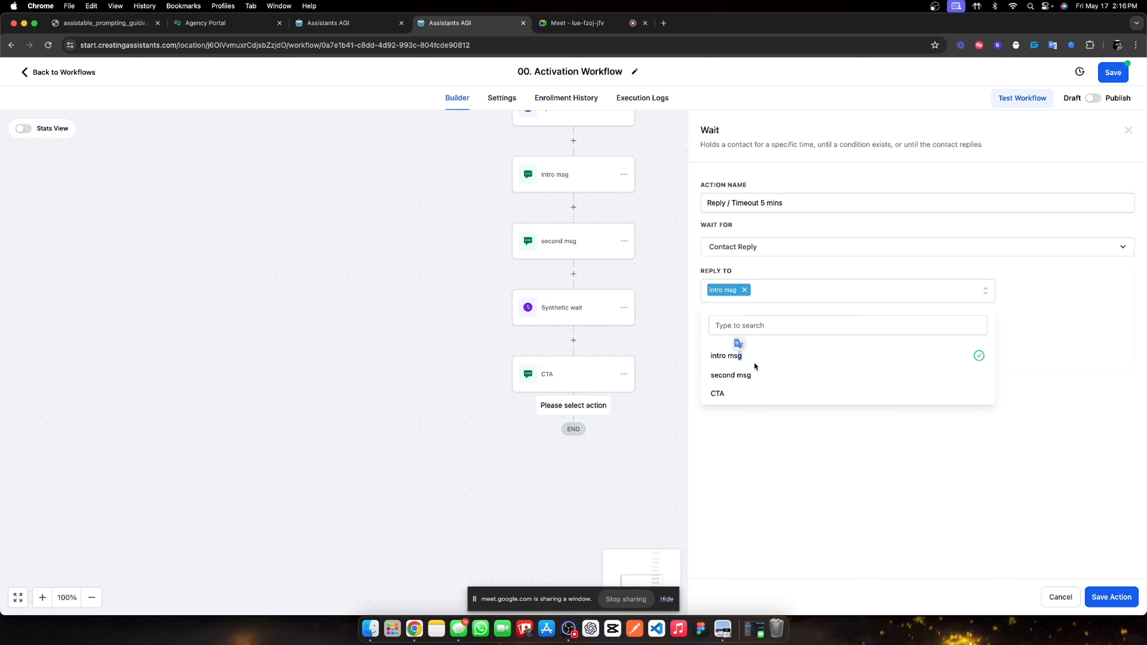
pyautogui.click(751, 374)
pyautogui.click(746, 393)
pyautogui.click(842, 410)
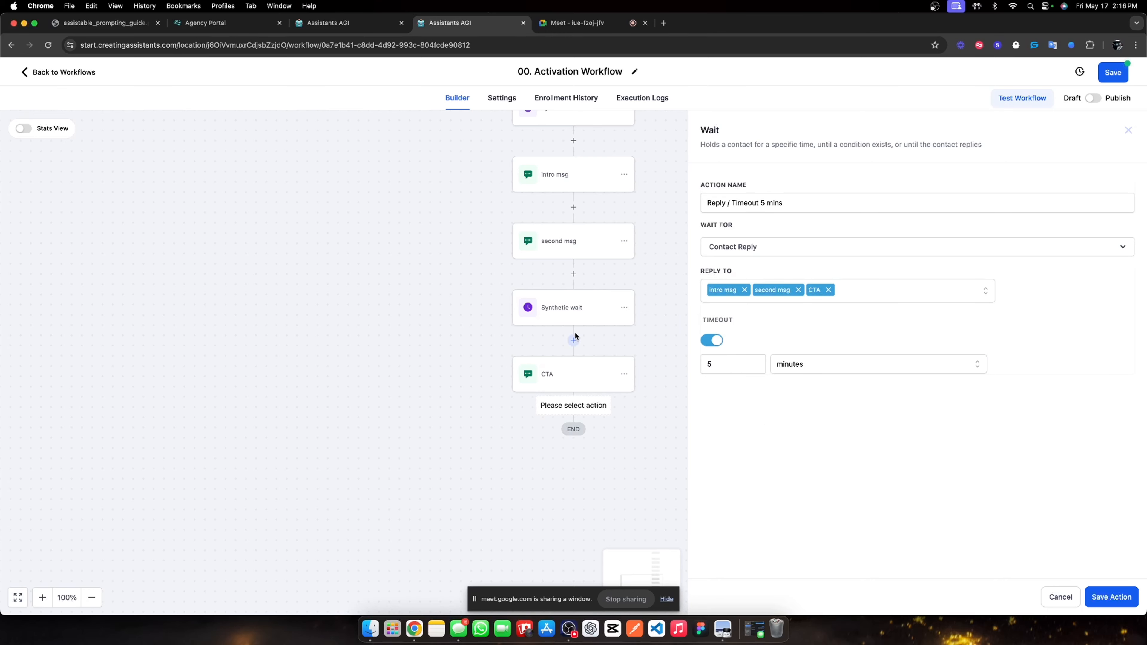
pyautogui.click(1111, 597)
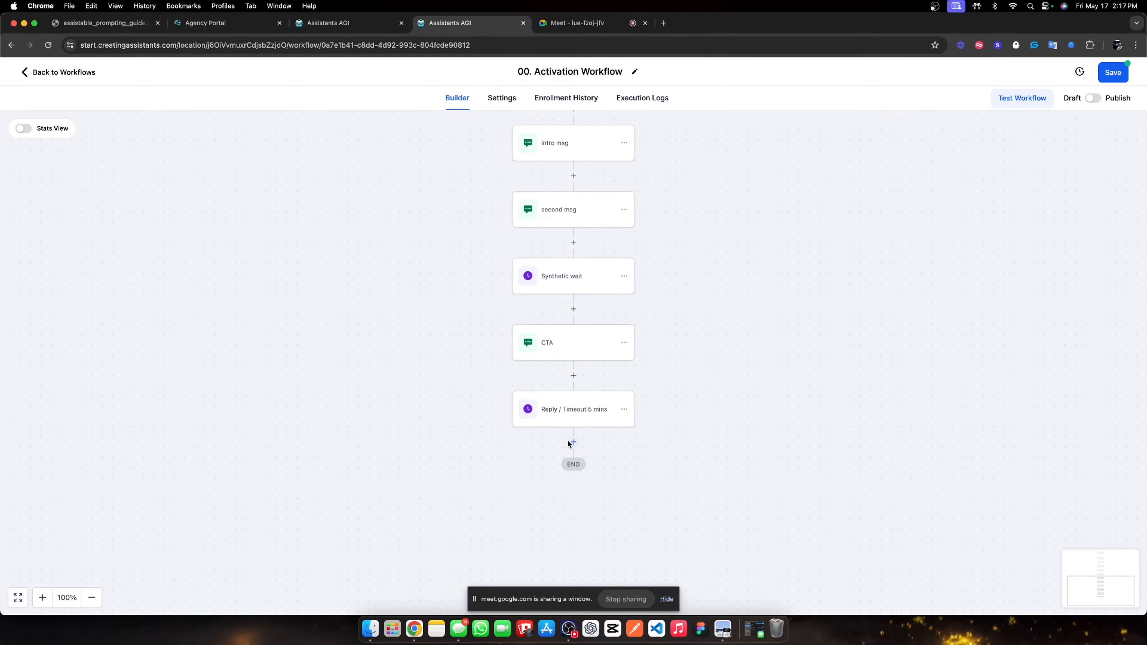
# Add an If / Else condition after the reply wait and name it 'Did the contact respond'.
pyautogui.click(572, 443)
pyautogui.write('if')
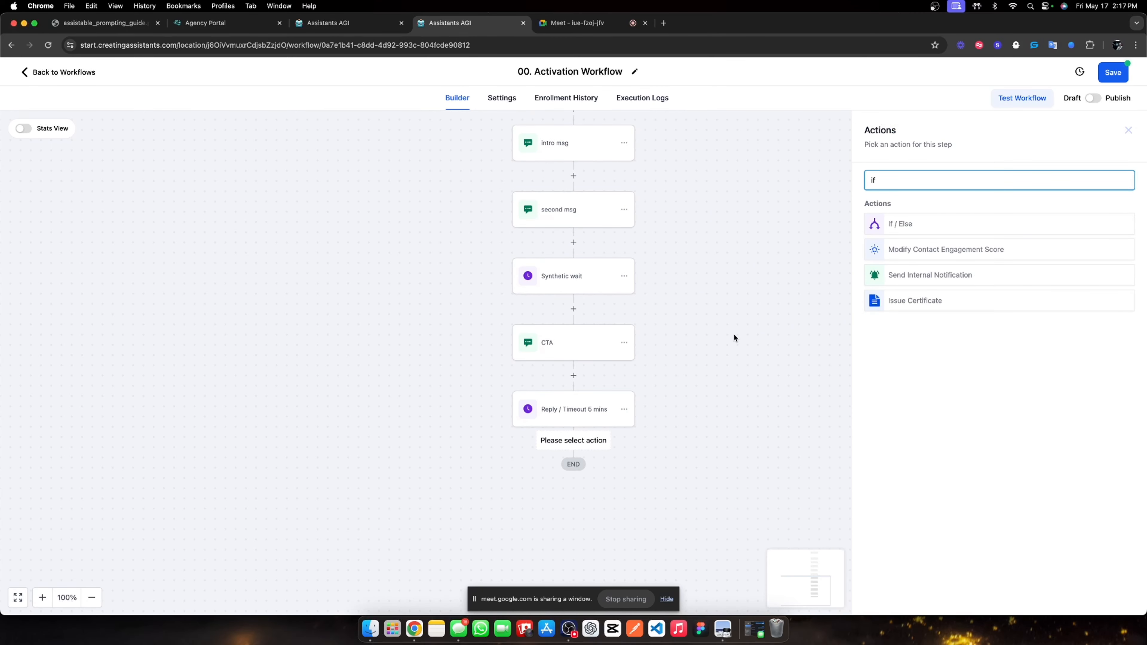
pyautogui.click(882, 230)
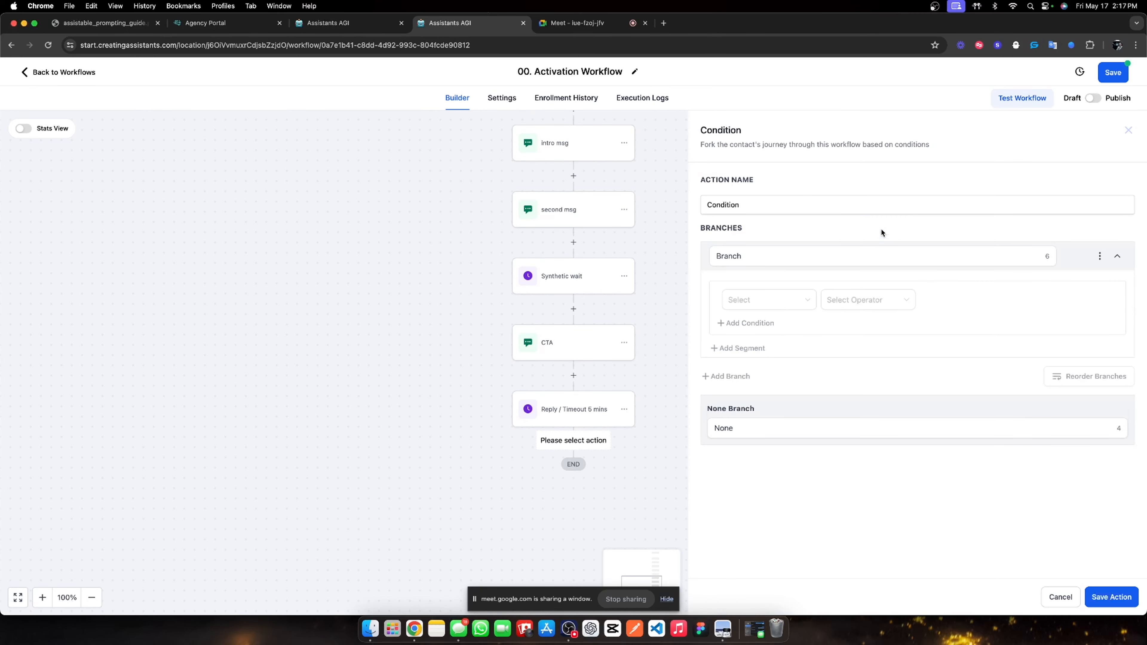
pyautogui.doubleClick(758, 210)
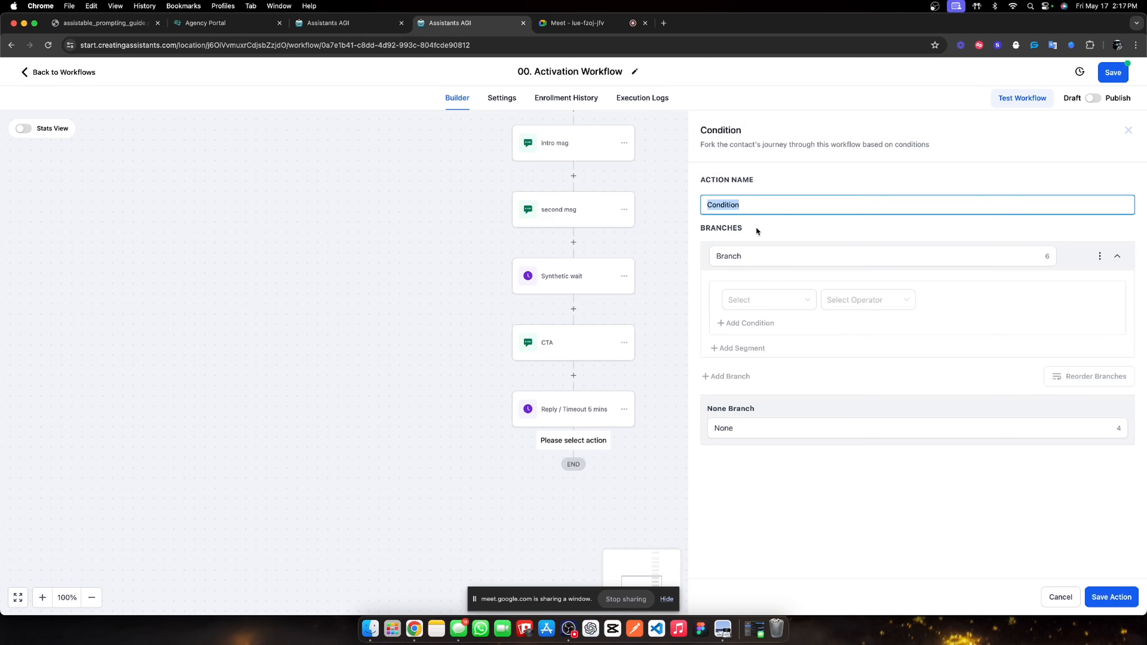
pyautogui.write('D')
pyautogui.press('BackSpace')
pyautogui.write('Did the contact respond?')
# Name the branches Yes (Contact replied is True) and No, then save the condition.
pyautogui.doubleClick(759, 252)
pyautogui.write('Yes')
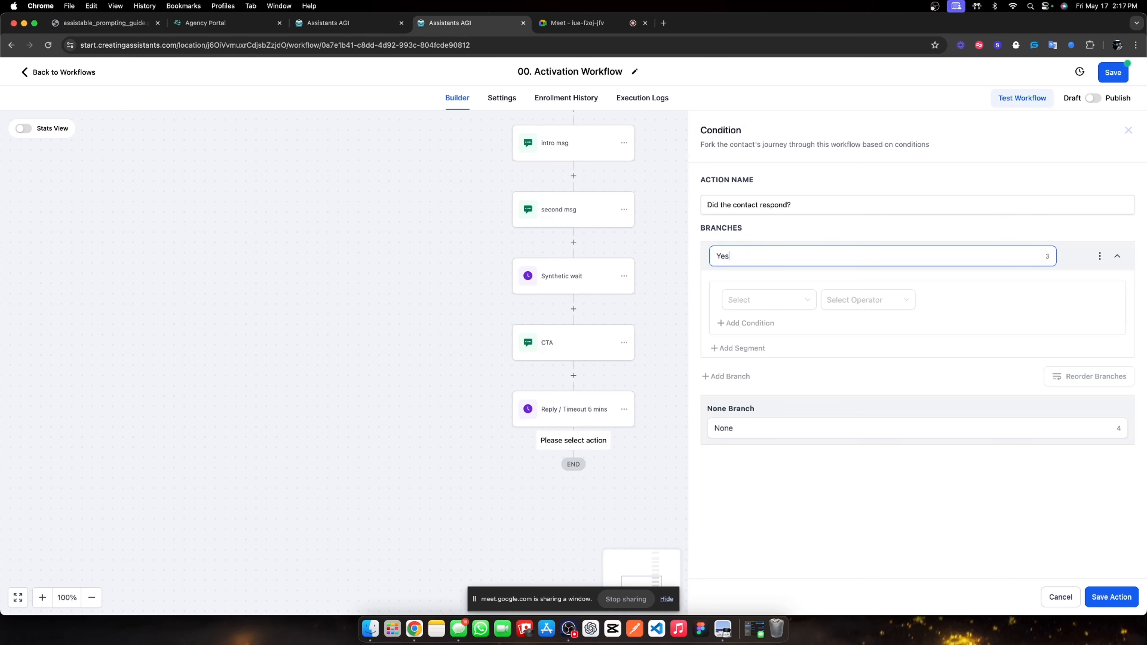
pyautogui.click(757, 303)
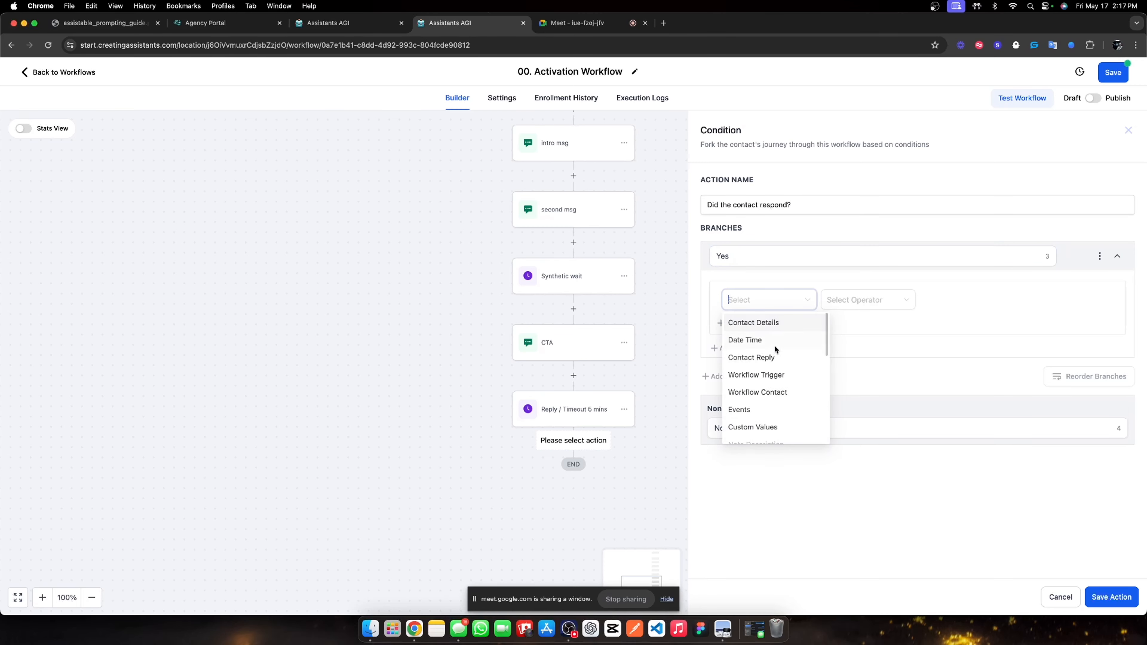
pyautogui.click(772, 362)
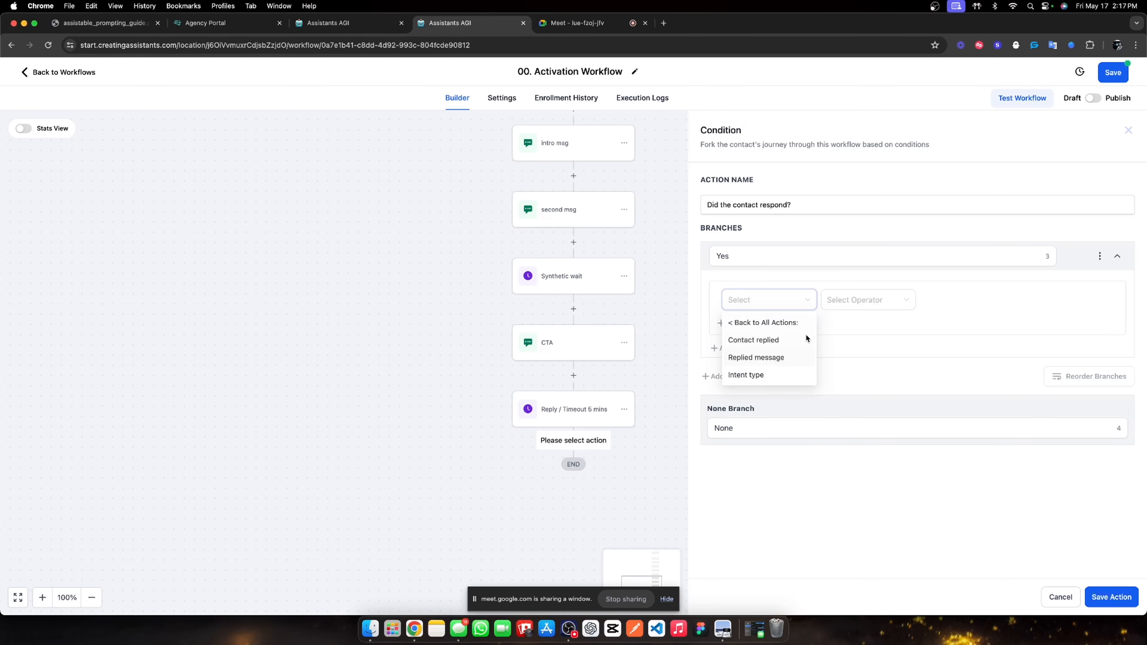
pyautogui.click(834, 310)
pyautogui.click(839, 324)
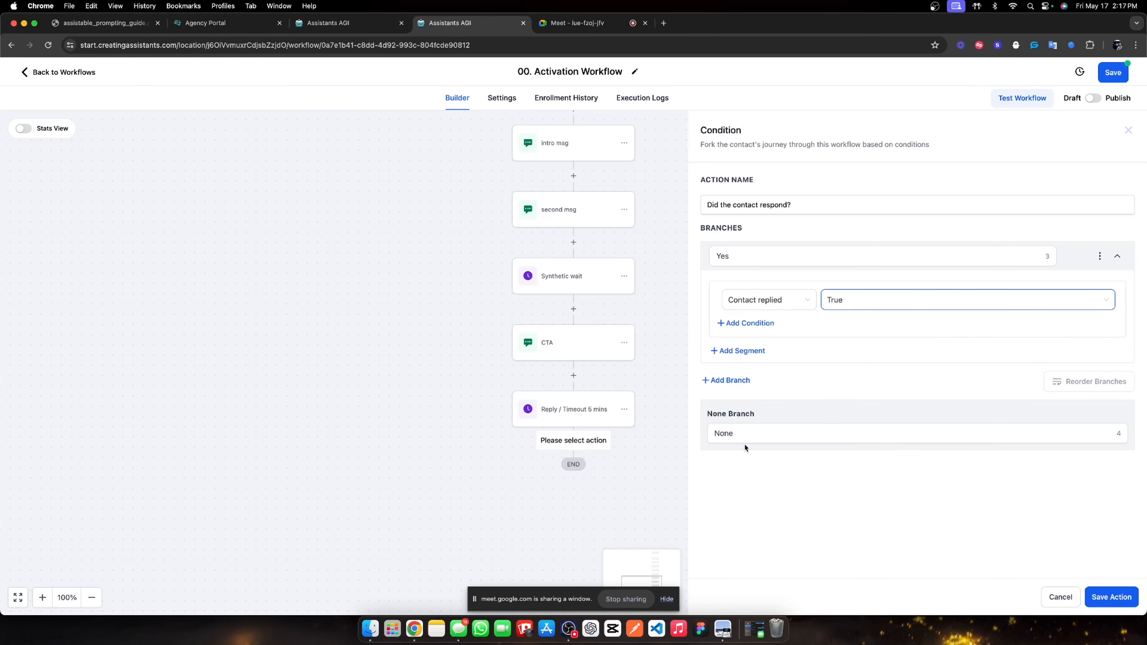
pyautogui.doubleClick(741, 434)
pyautogui.write('No')
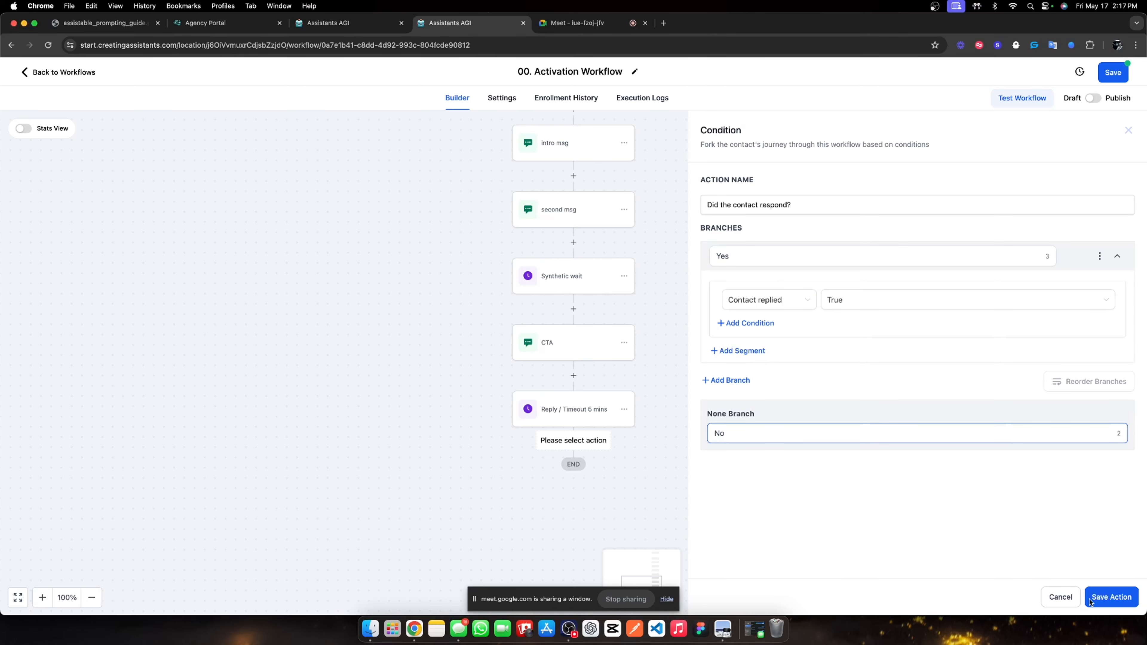
pyautogui.click(1127, 597)
# Reopen the Reply / Timeout 5 mins wait step and save it again.
pyautogui.click(579, 416)
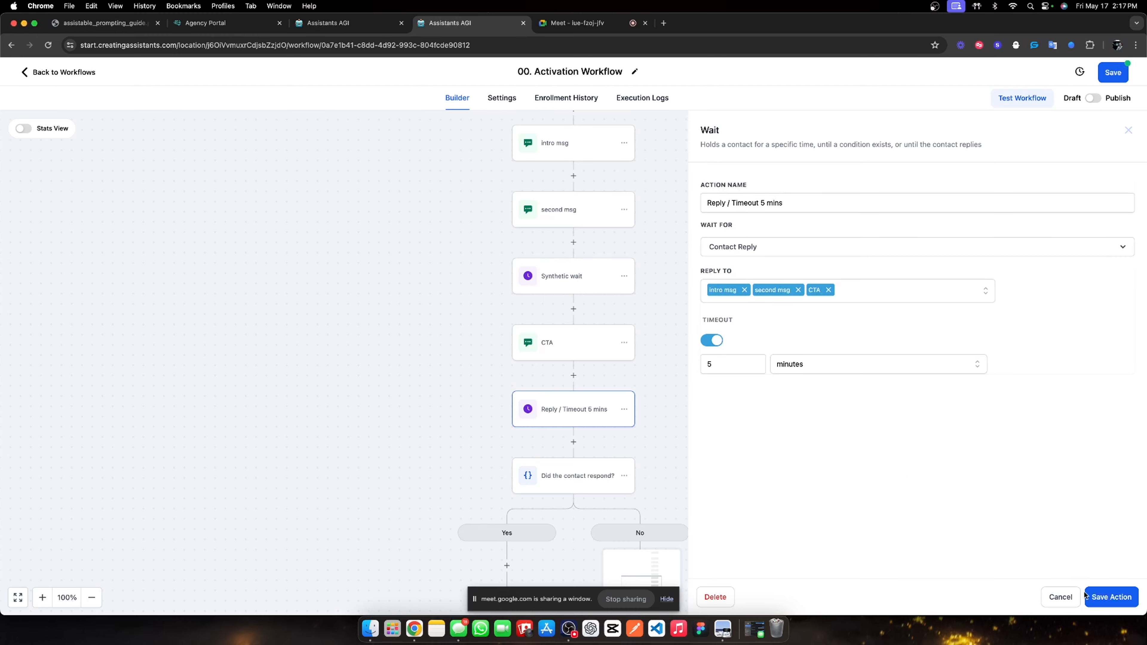
pyautogui.click(1110, 598)
pyautogui.scroll(-3, 618, 372)
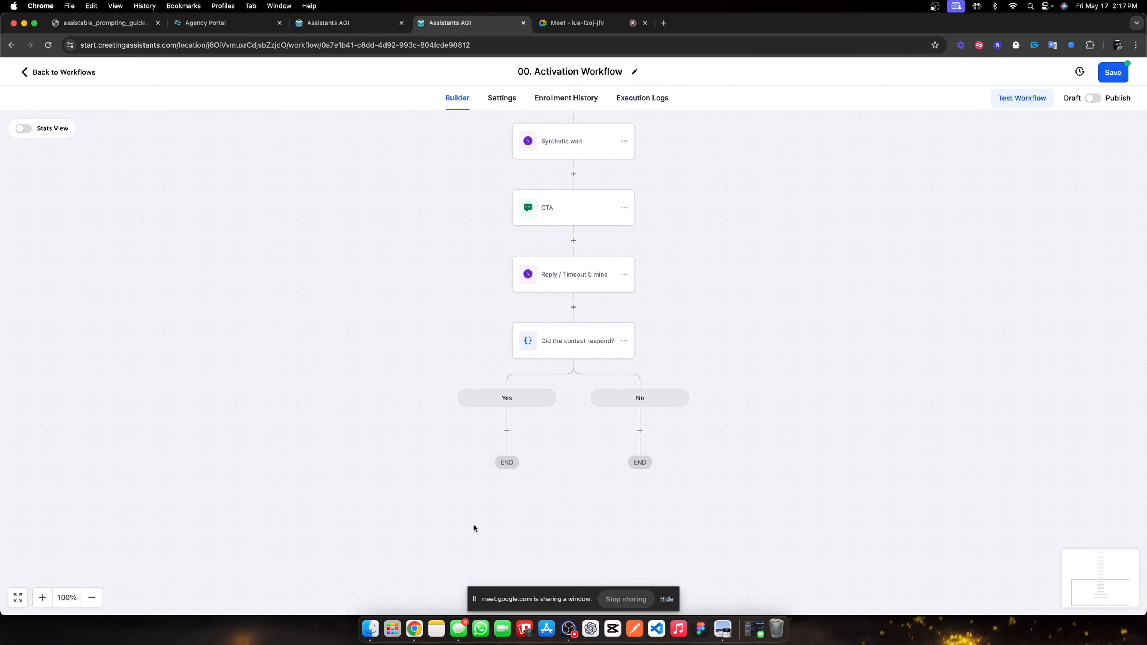
# Add a Send SMS action under the No branch and clear its draft message text.
pyautogui.click(640, 430)
pyautogui.scroll(-10, 858, 352)
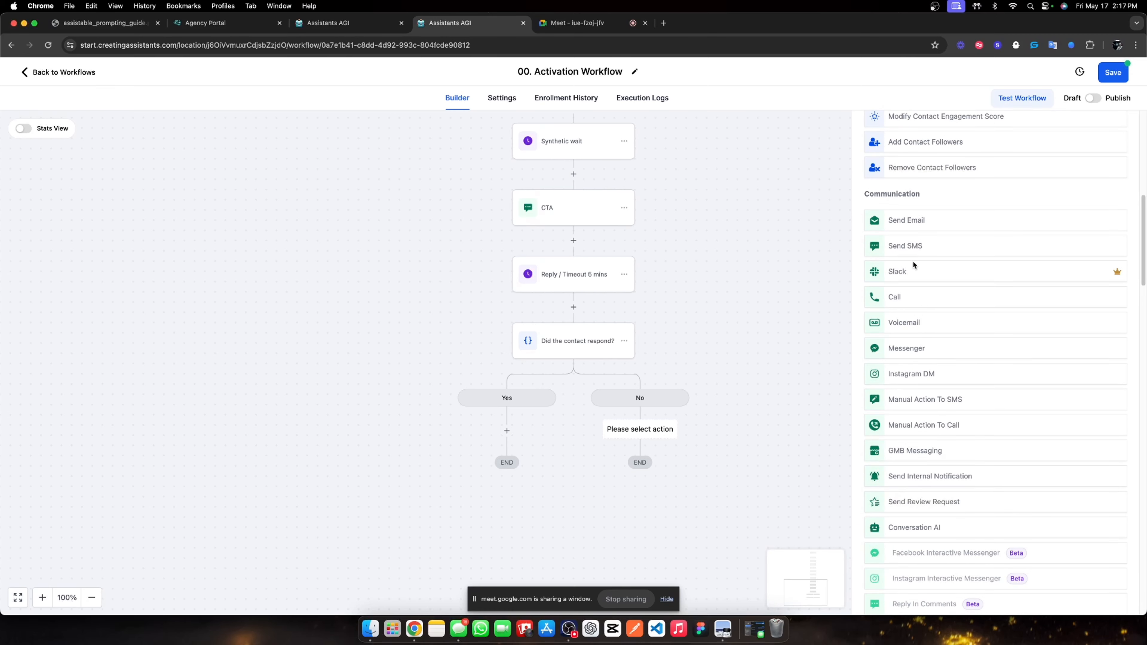
pyautogui.click(911, 247)
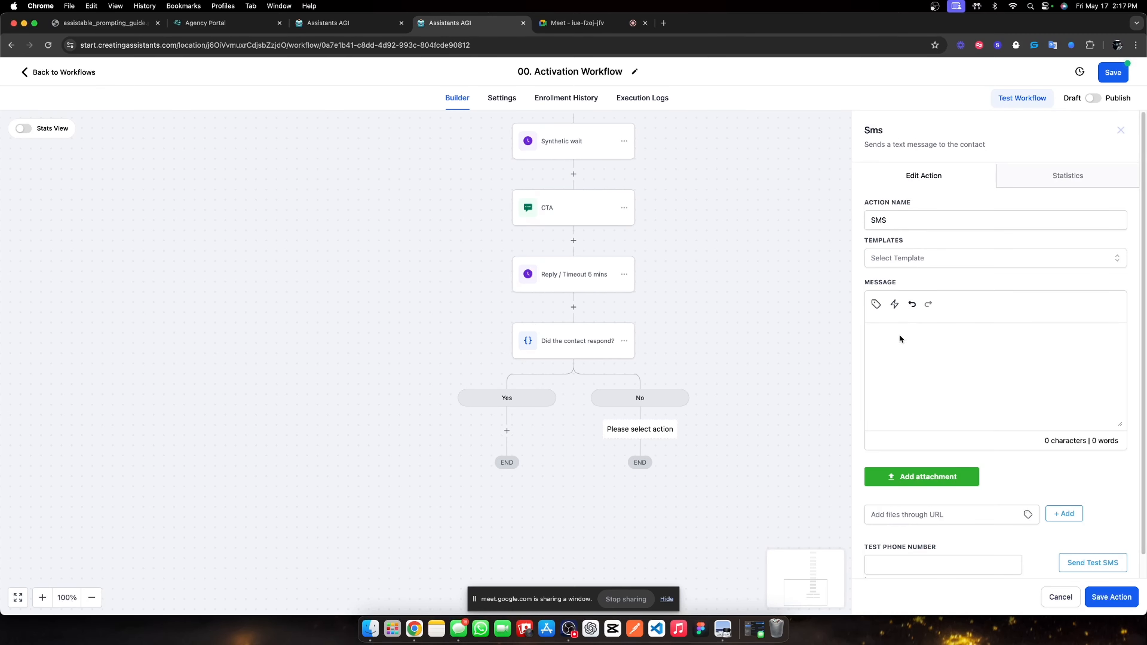
pyautogui.click(900, 339)
pyautogui.write('lmk if now still work')
pyautogui.write('s')
pyautogui.tripleClick(973, 339)
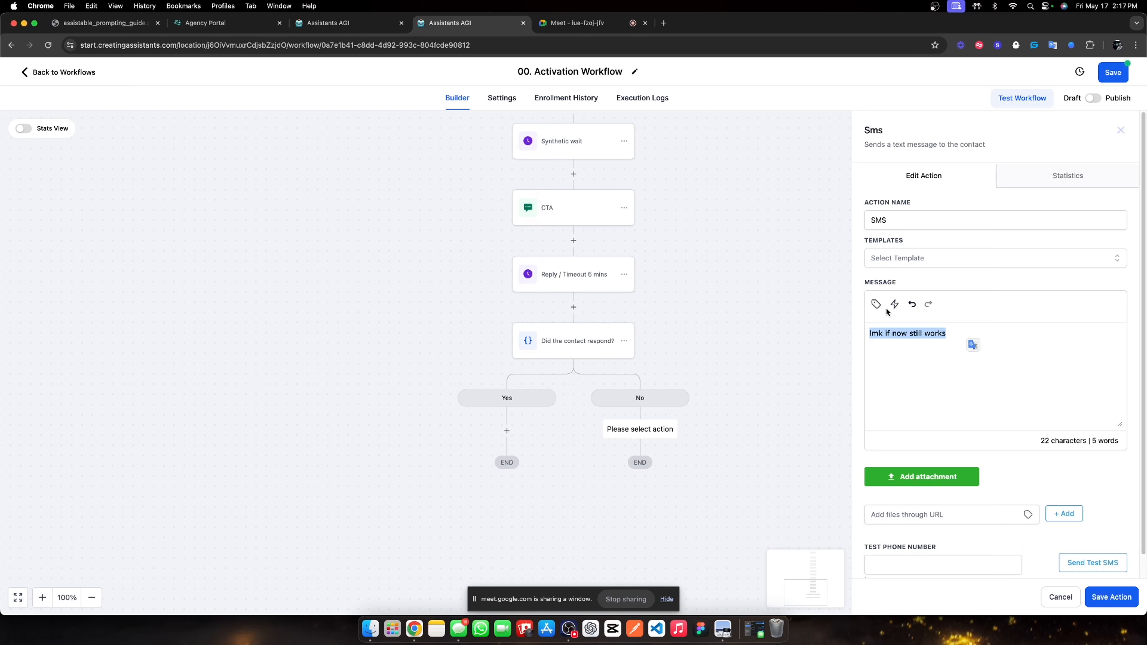
pyautogui.press('BackSpace')
# Insert the Contact First Name custom value into the SMS message and save the step.
pyautogui.click(876, 305)
pyautogui.click(875, 306)
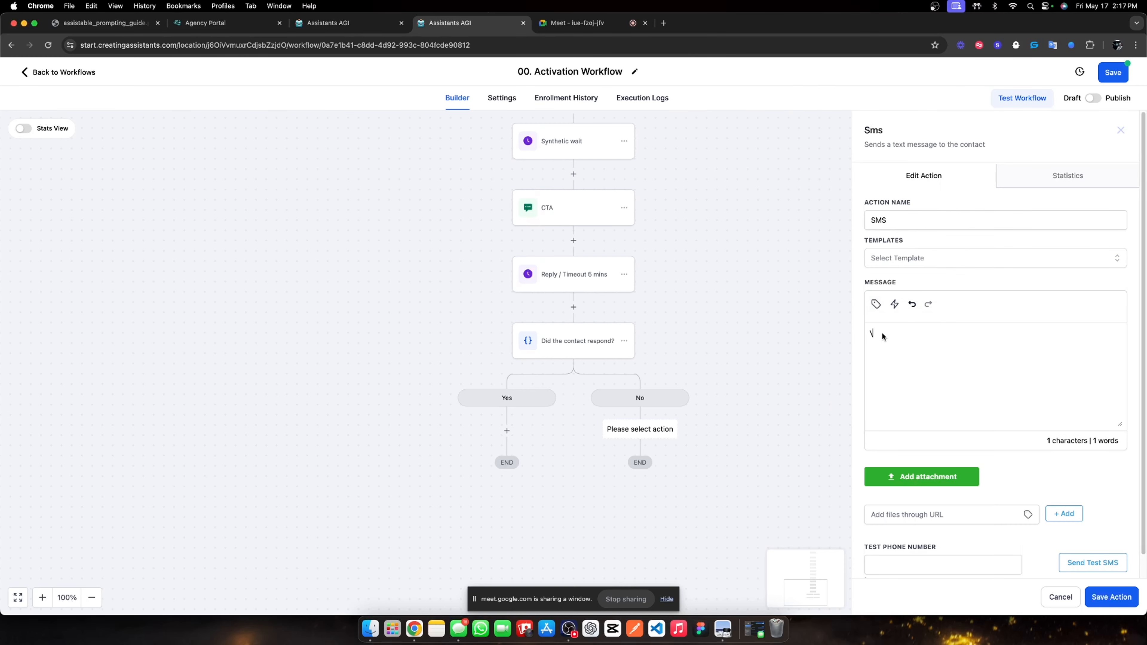
pyautogui.click(875, 305)
pyautogui.click(864, 109)
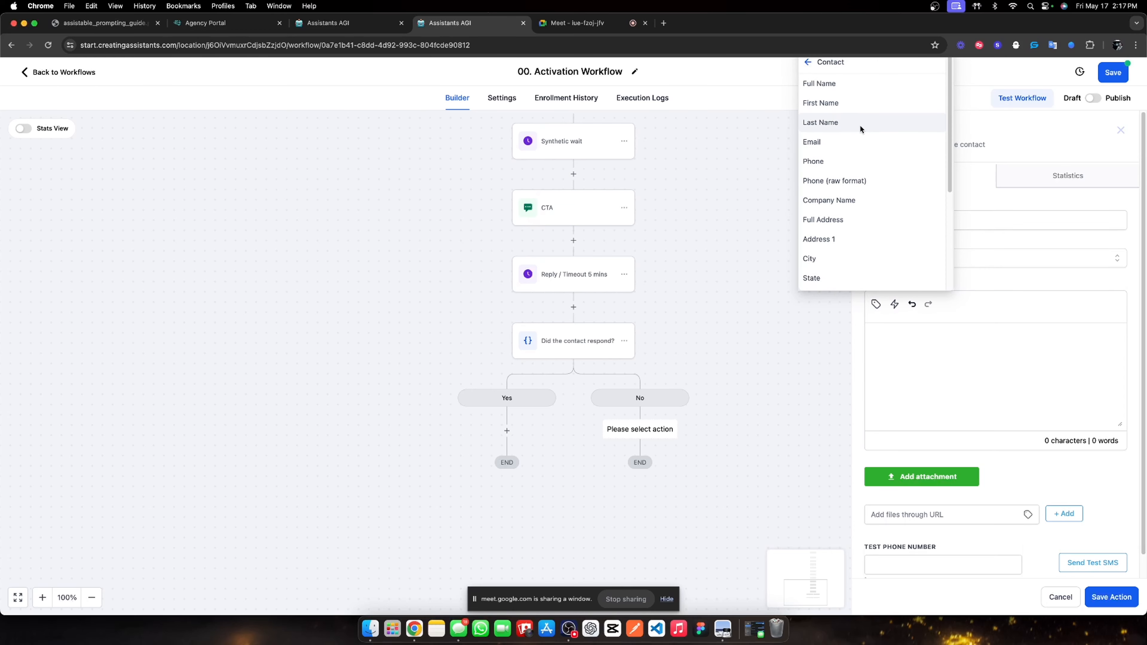
pyautogui.click(861, 114)
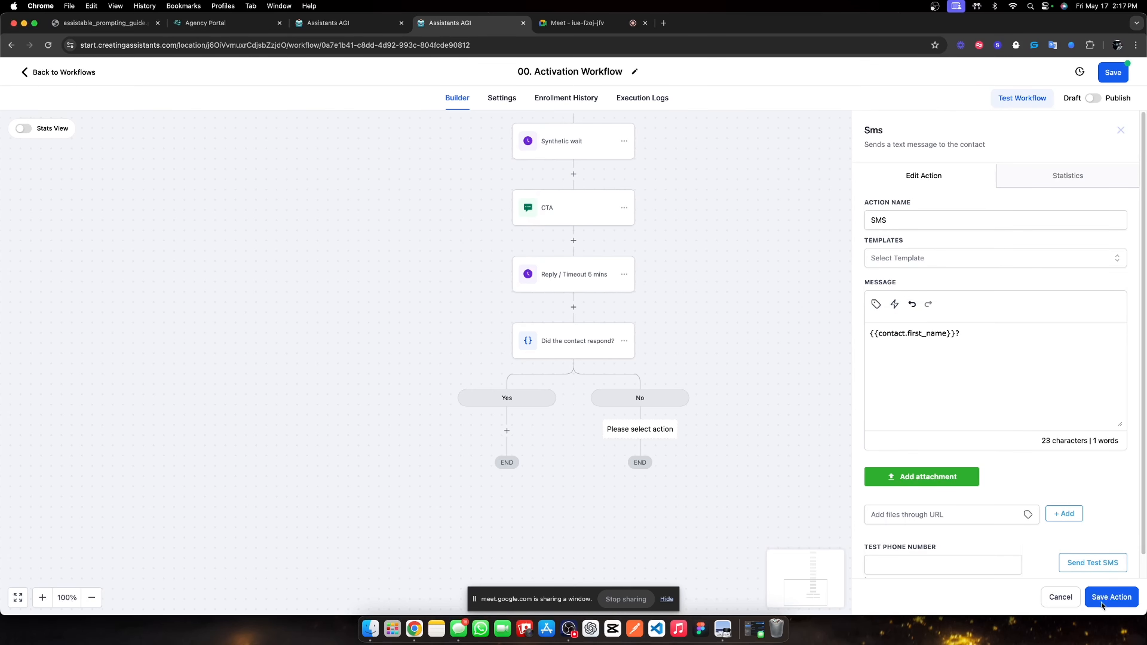
pyautogui.click(1104, 601)
# Rename the new SMS step to '?'.
pyautogui.click(653, 461)
pyautogui.doubleClick(919, 220)
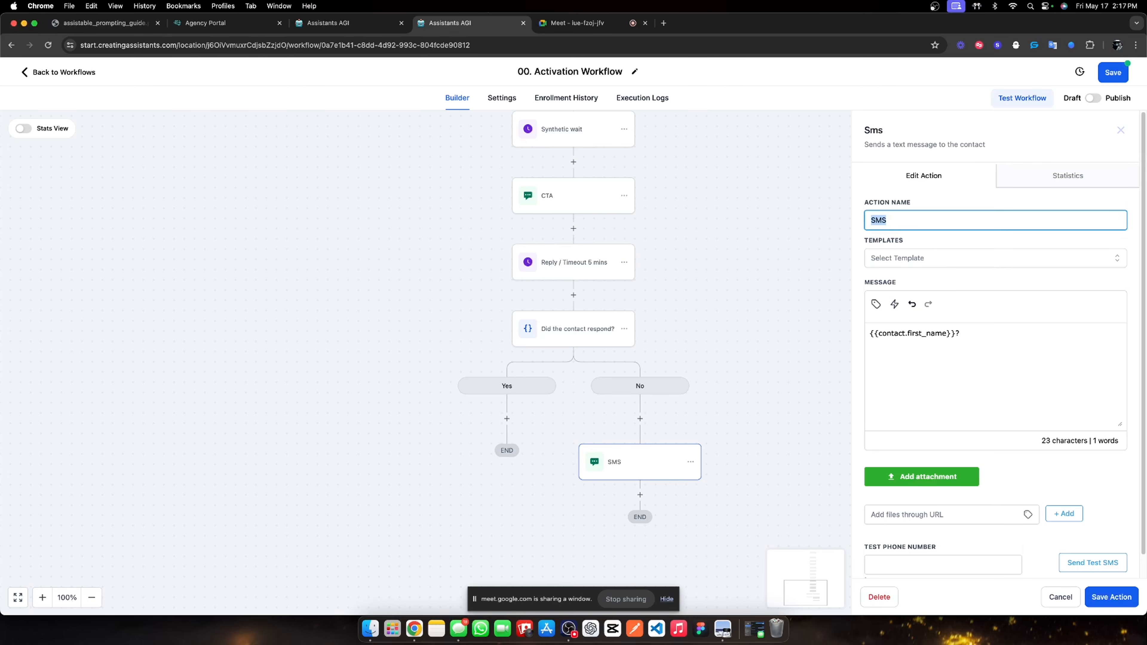
pyautogui.write('?')
pyautogui.click(1107, 596)
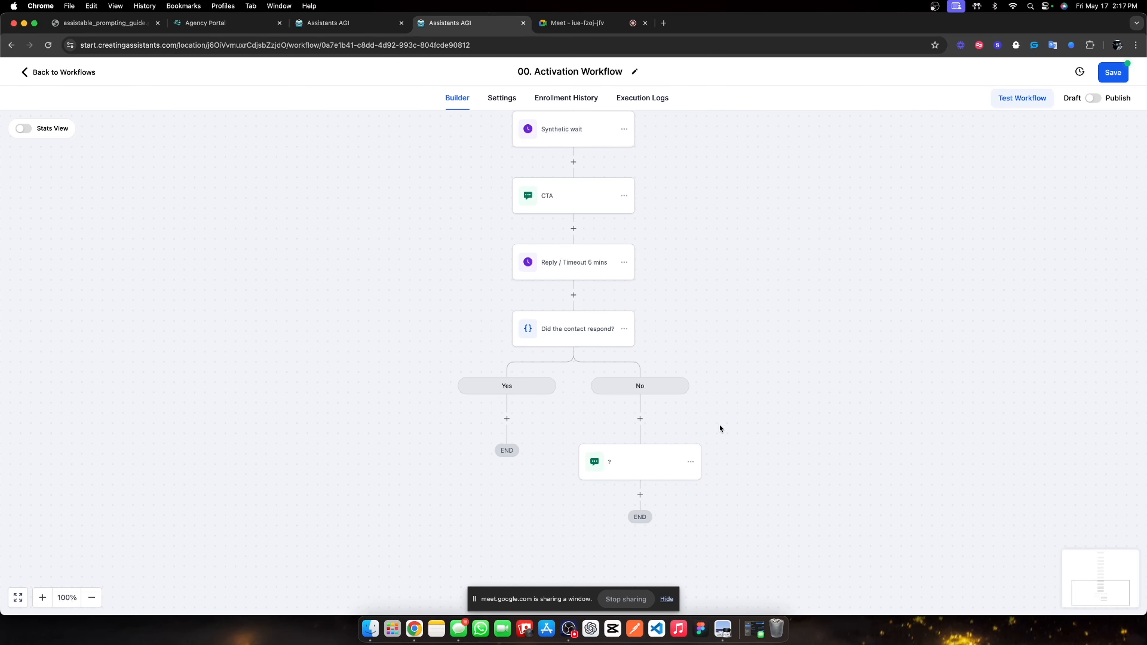
pyautogui.scroll(-2, 719, 427)
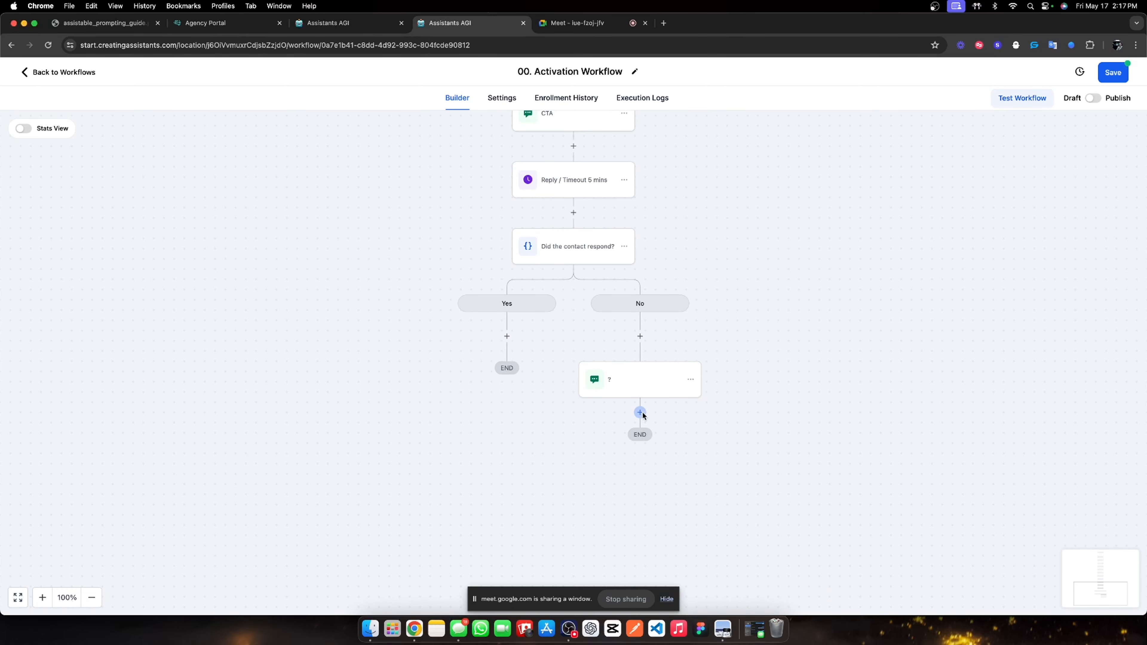
# Add a 7-minute Wait step after '?' named 'Reply / Timeout 7 mins'.
pyautogui.click(639, 412)
pyautogui.write('wait')
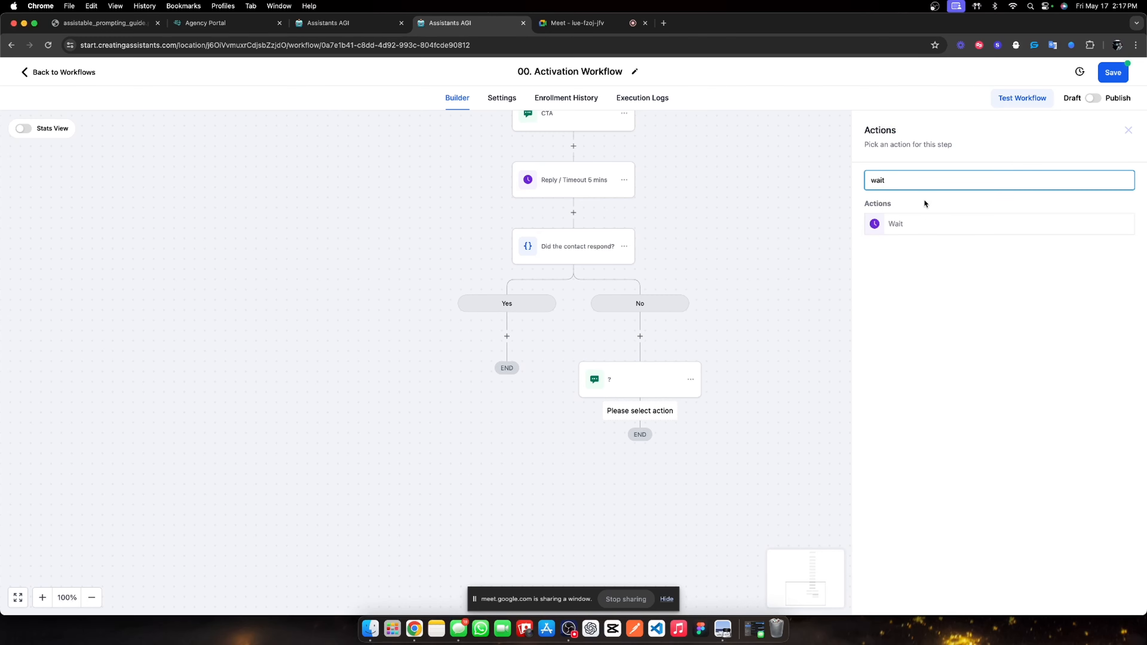
pyautogui.click(911, 224)
pyautogui.doubleClick(705, 289)
pyautogui.write('7')
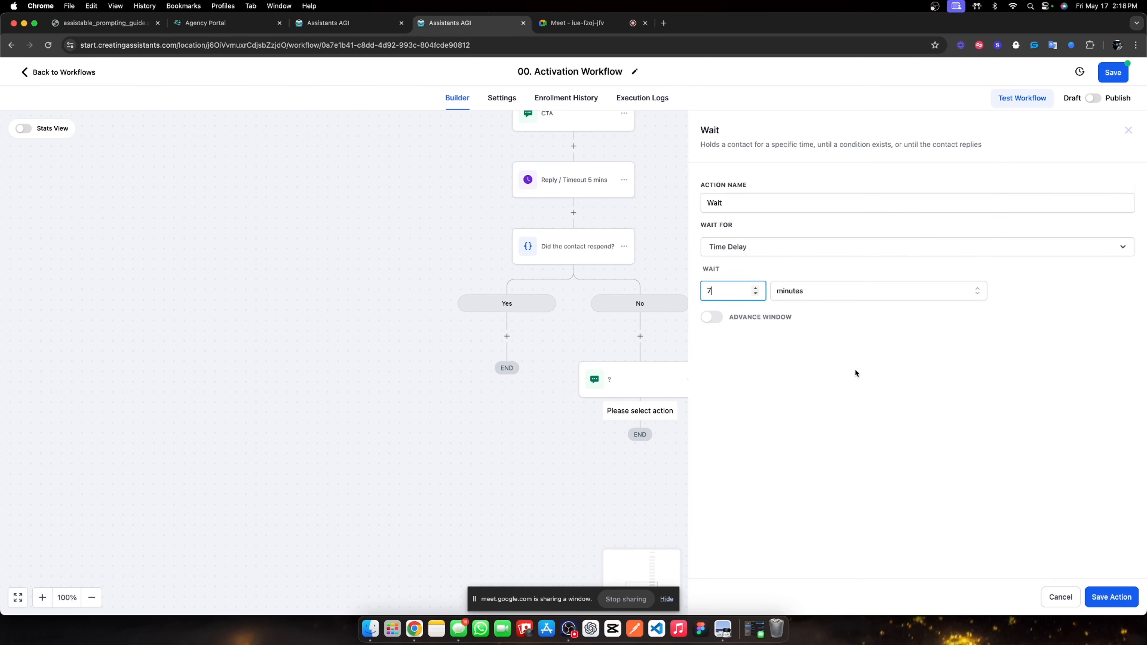
pyautogui.doubleClick(759, 208)
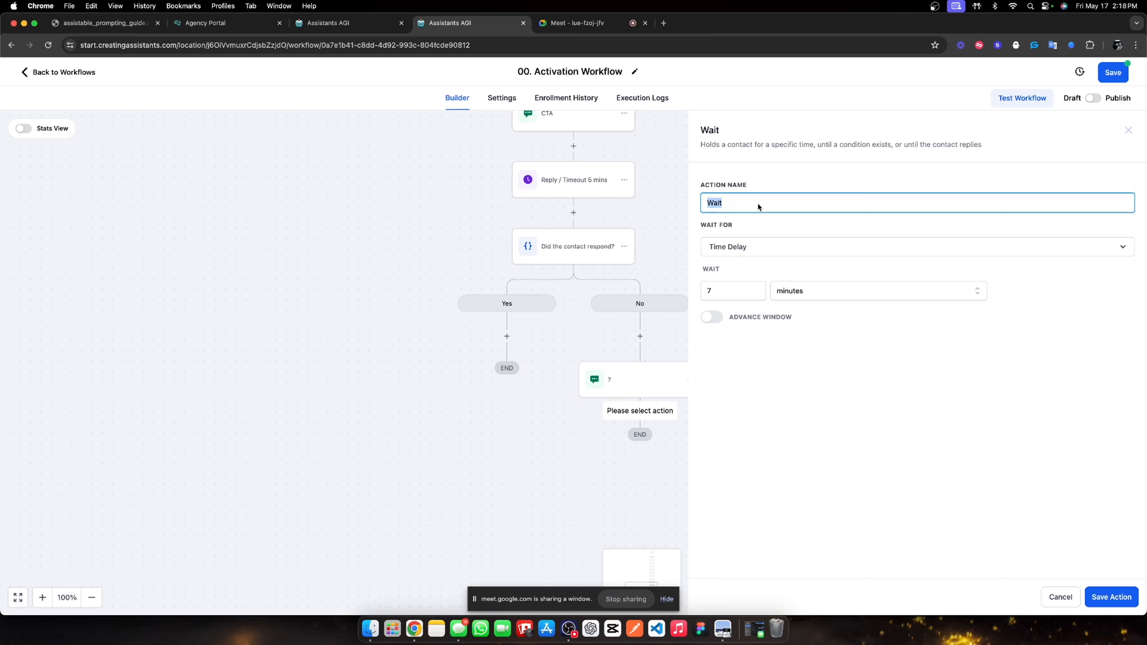
pyautogui.write('Reply / Timeout 7 mins')
# Make the wait await a contact reply to the '?' message, then save it.
pyautogui.click(742, 252)
pyautogui.scroll(-3, 739, 368)
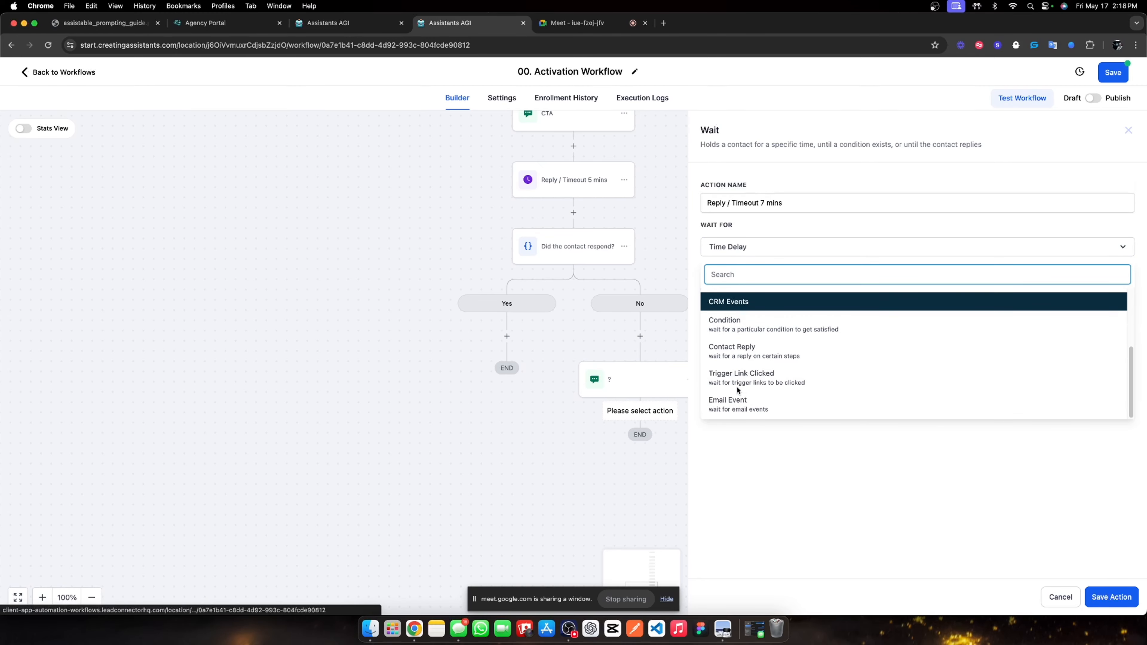
pyautogui.click(747, 349)
pyautogui.click(750, 293)
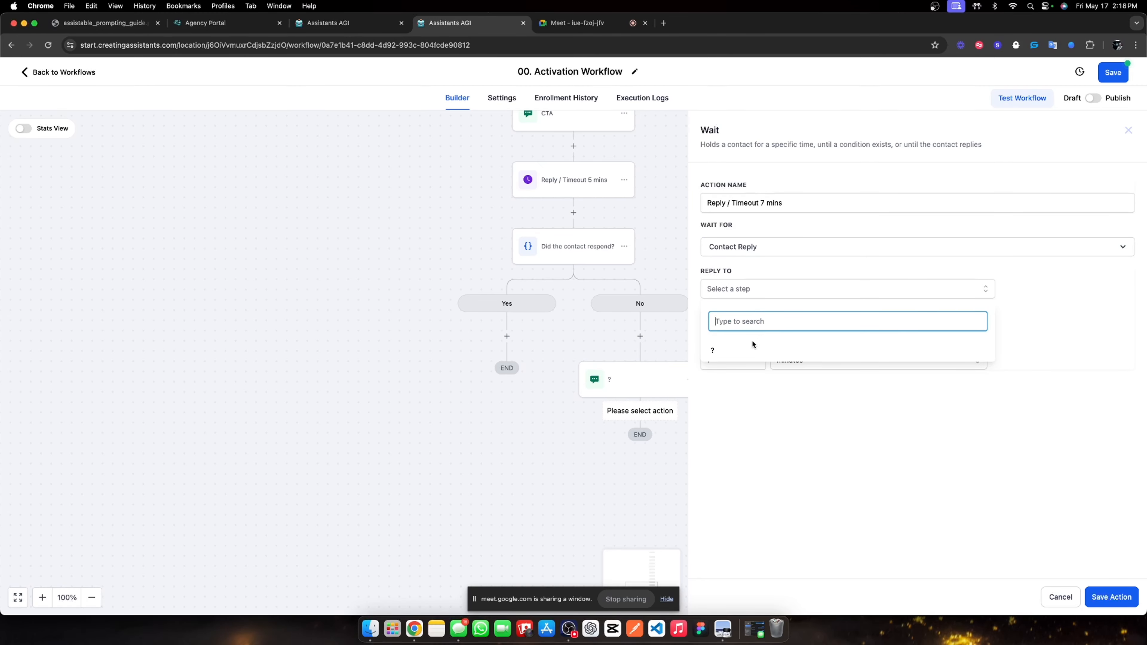
pyautogui.click(752, 348)
pyautogui.click(801, 425)
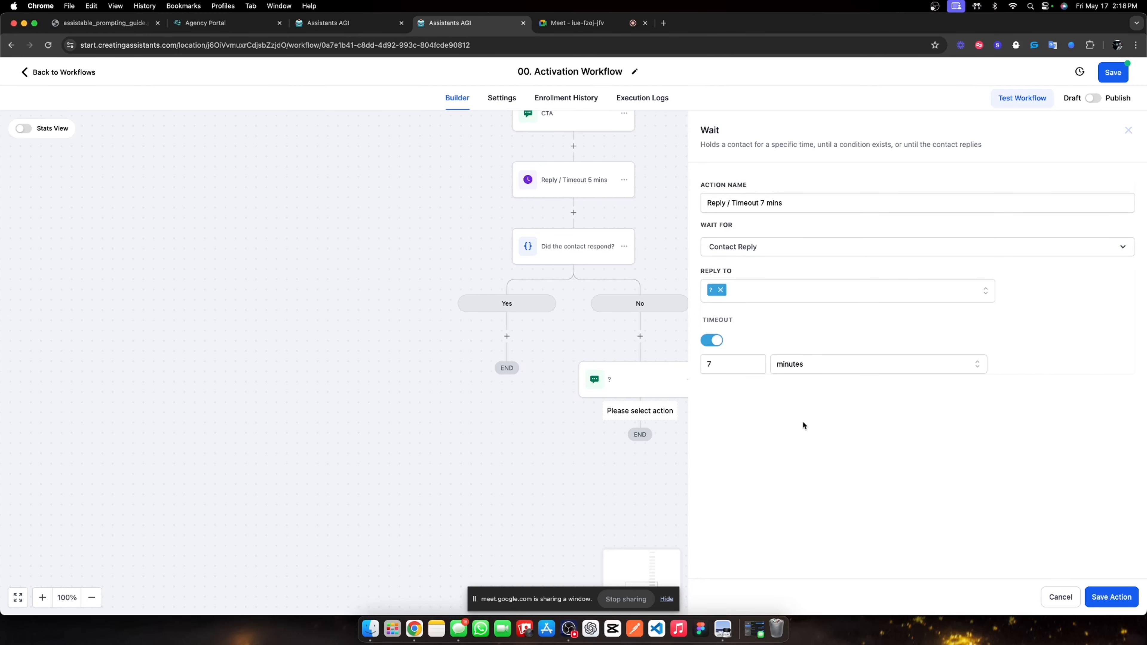
pyautogui.click(1111, 597)
pyautogui.scroll(-1, 661, 458)
# Add an If / Else condition after the 7-minute wait named 'Did the contact reply?'.
pyautogui.click(640, 458)
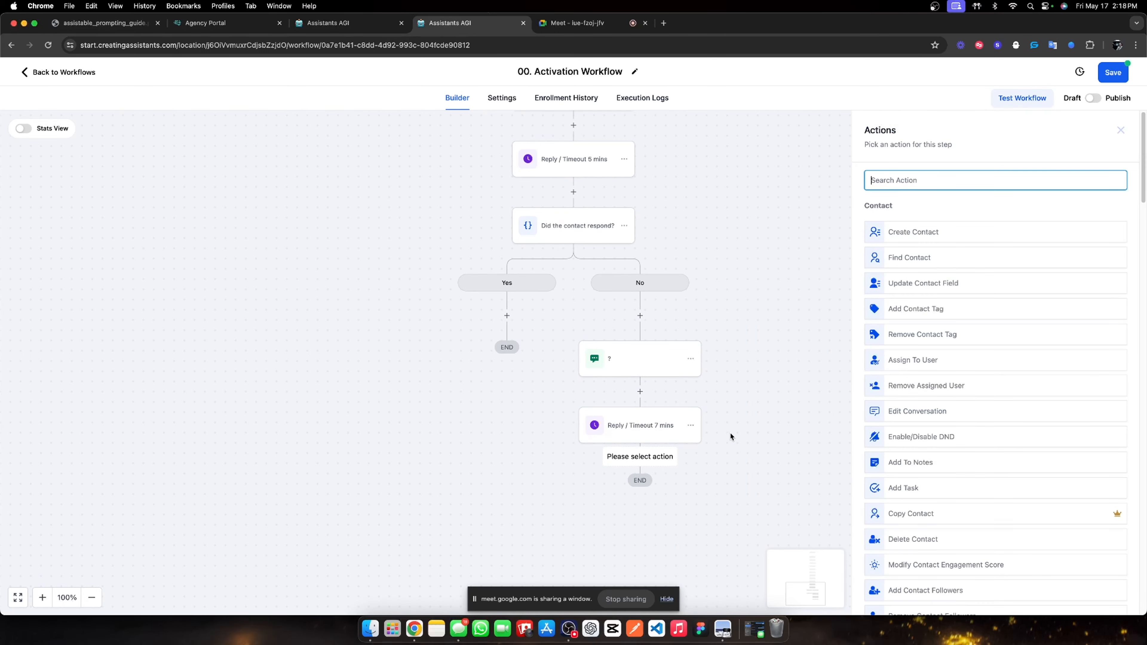
pyautogui.write('if')
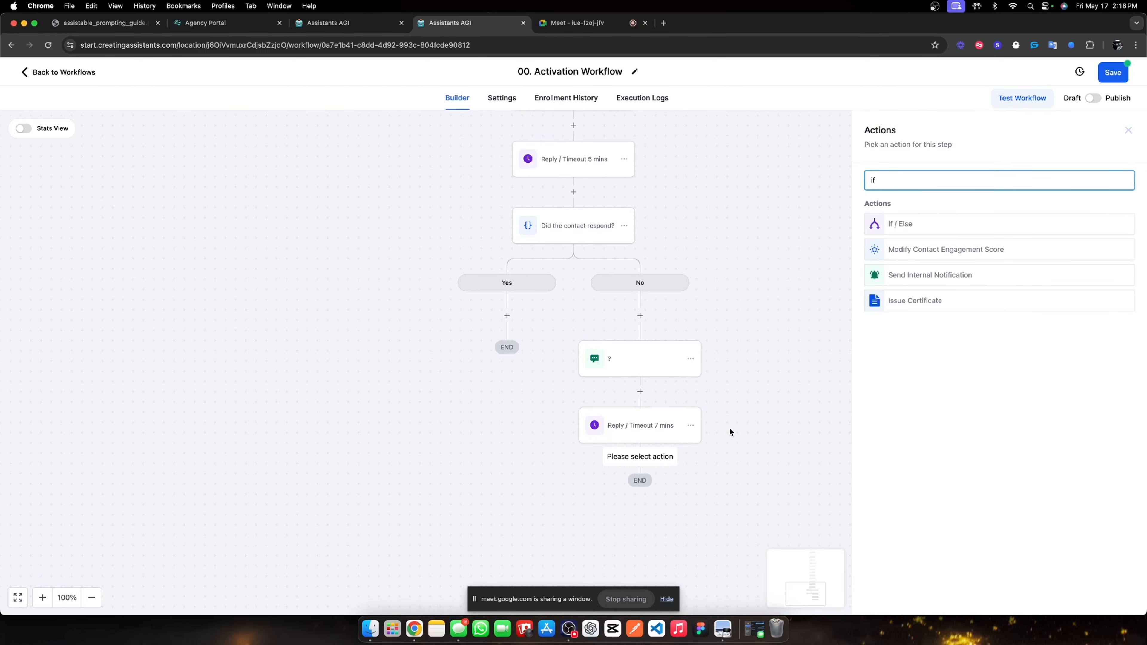
pyautogui.click(929, 223)
pyautogui.doubleClick(759, 206)
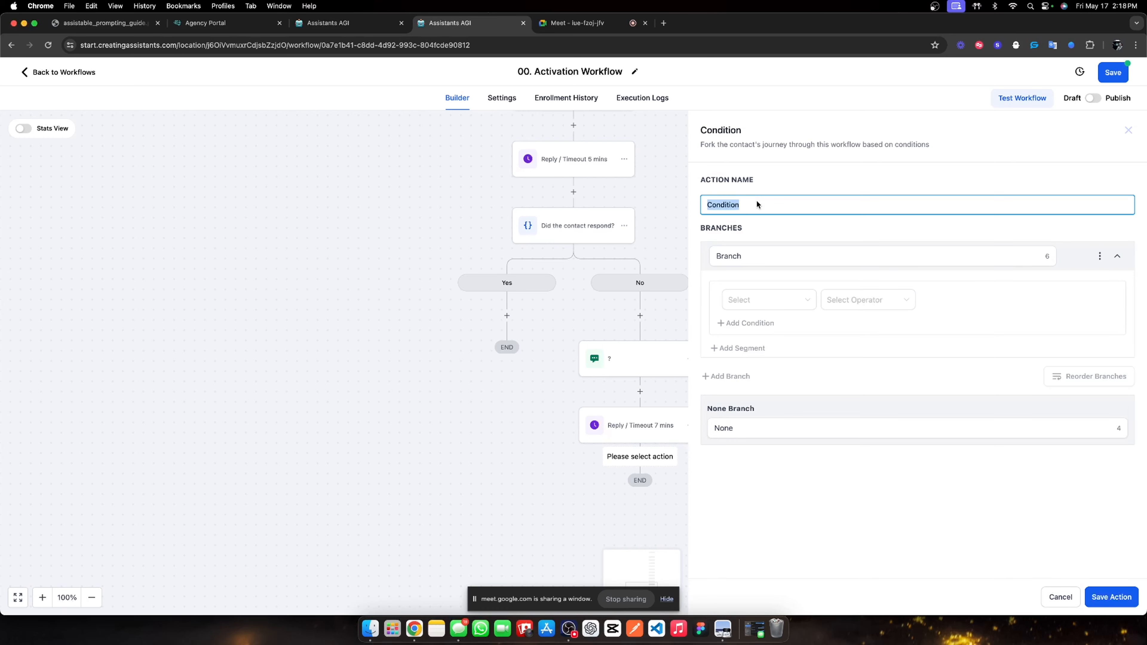
pyautogui.write('Did the contact reply?')
# Name the first branch Yes with Contact replied set to True, and save the condition.
pyautogui.doubleClick(753, 262)
pyautogui.write('Yes')
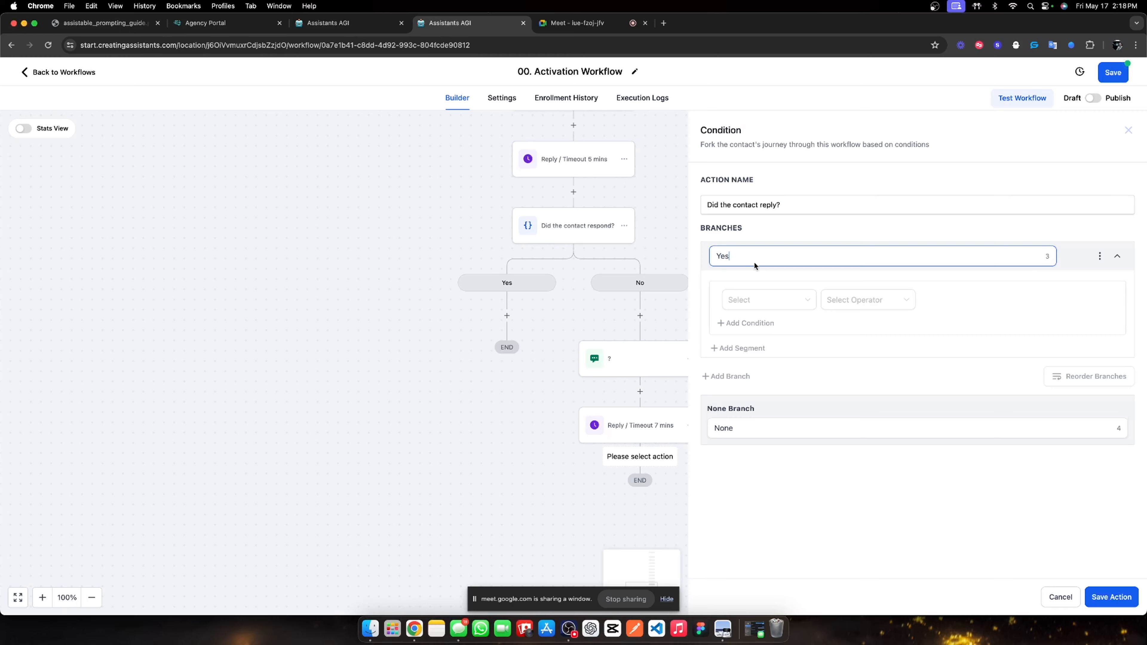
pyautogui.click(760, 299)
pyautogui.click(759, 357)
pyautogui.click(788, 337)
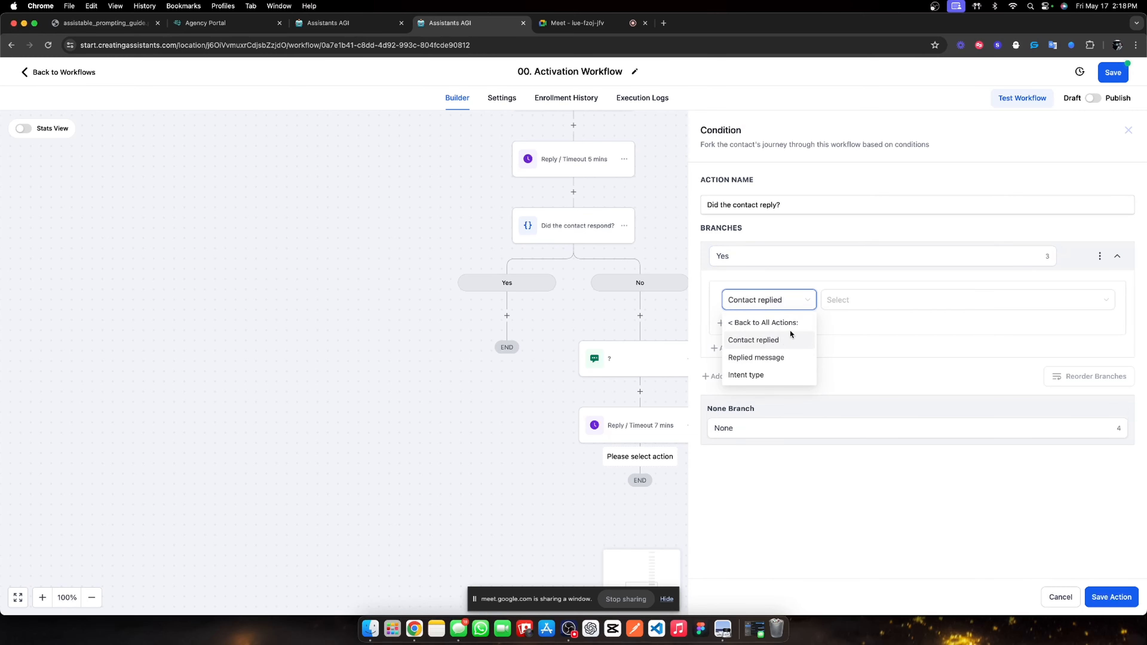
pyautogui.click(860, 300)
pyautogui.click(855, 322)
pyautogui.click(753, 433)
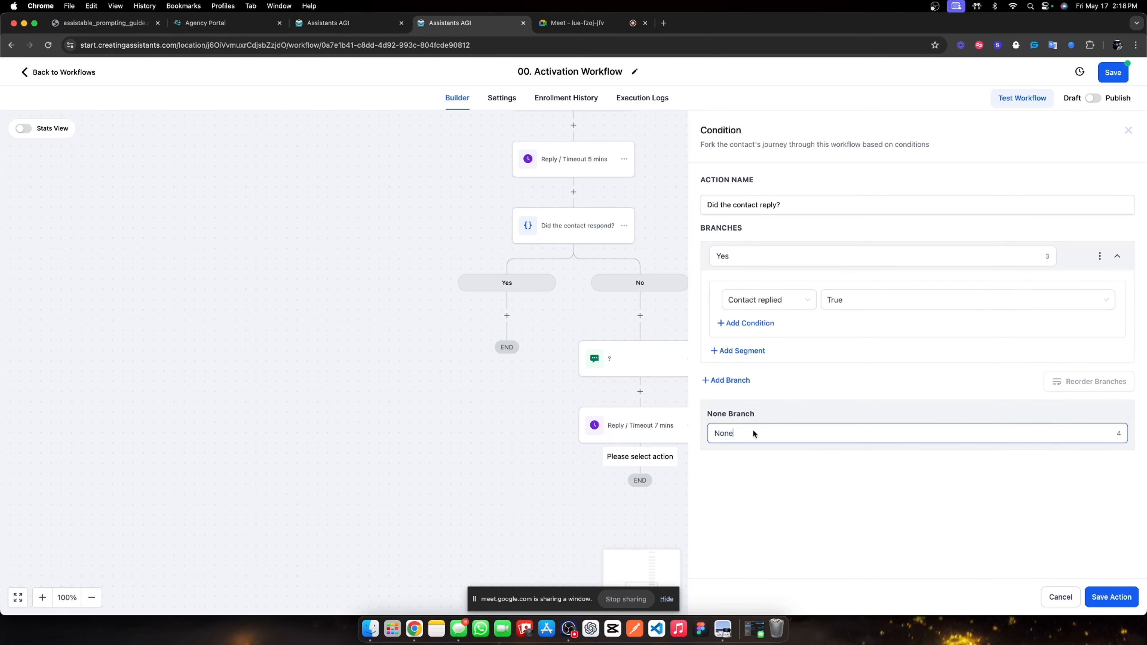
pyautogui.click(1111, 597)
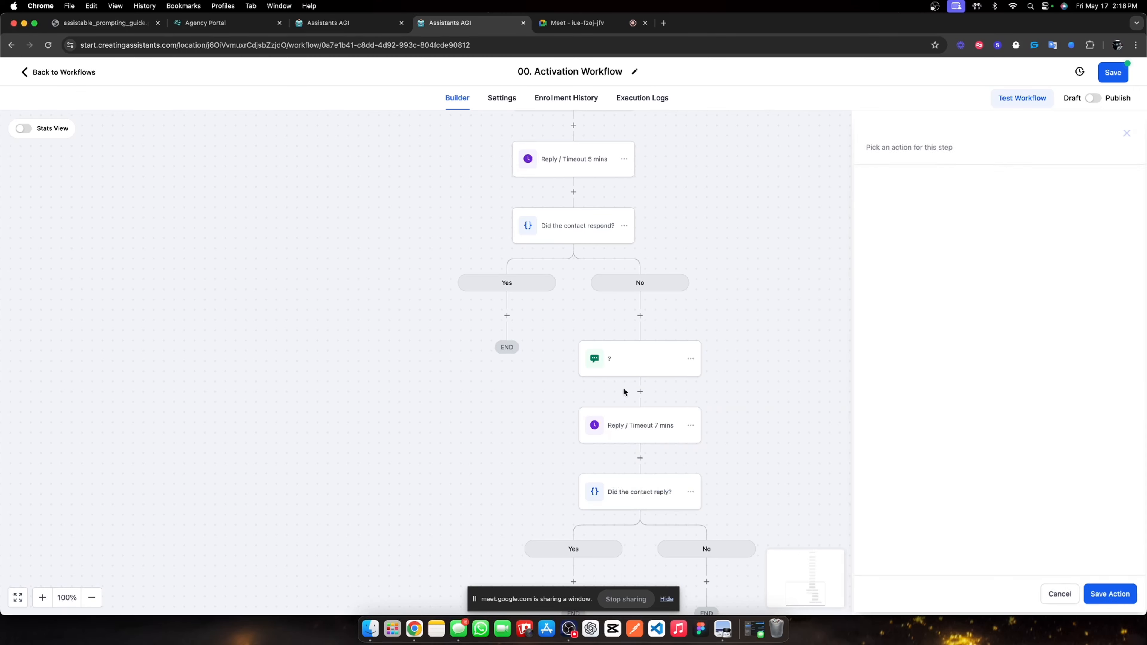
pyautogui.scroll(-3, 650, 361)
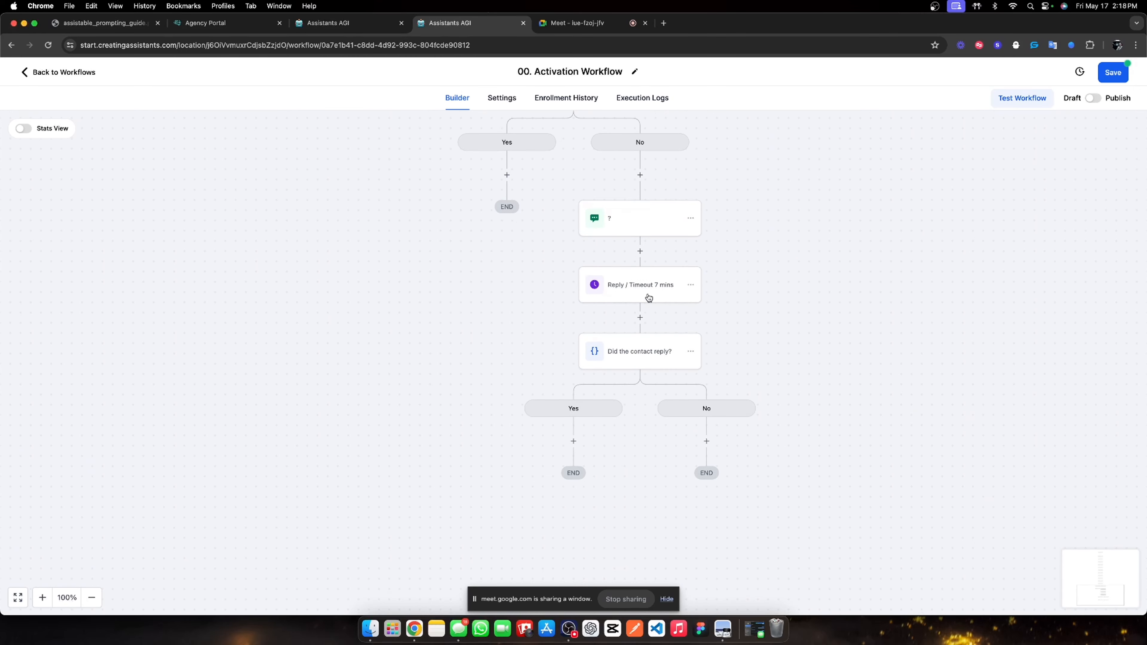
# Add an SMS under the new No branch saying 'lmk if now still works' and save it.
pyautogui.click(706, 440)
pyautogui.scroll(-2, 911, 546)
pyautogui.click(915, 537)
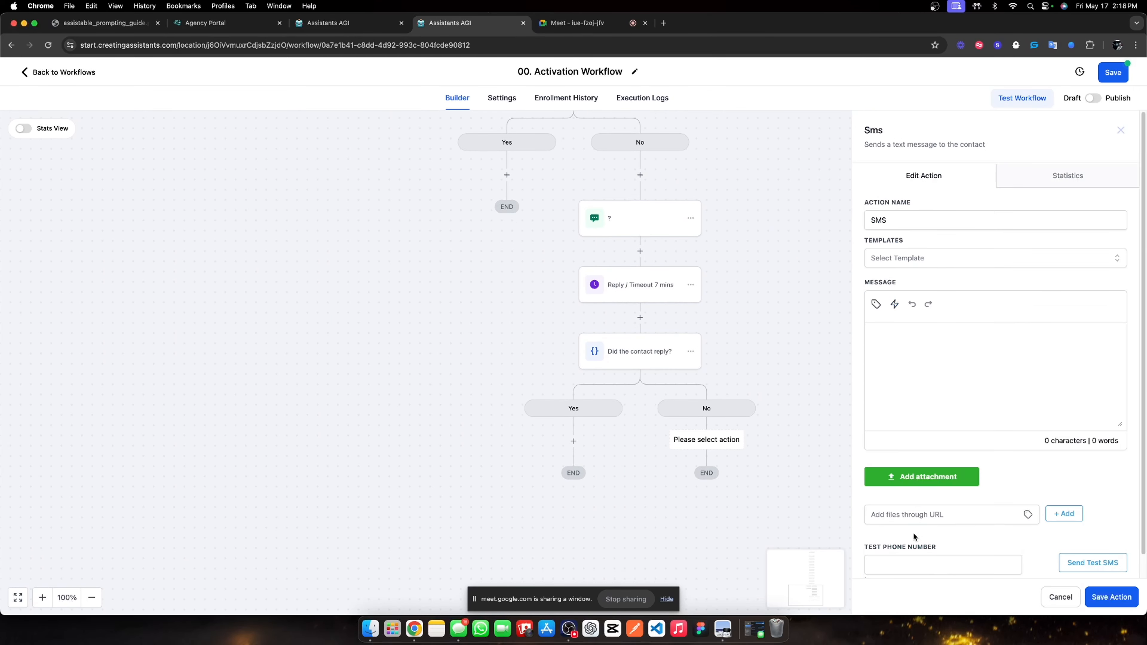
pyautogui.click(890, 333)
pyautogui.write('lmk if now still works')
pyautogui.click(1103, 603)
# Rename the follow-up SMS step to 'lmk'.
pyautogui.moveTo(704, 440); pyautogui.dragTo(699, 323)
pyautogui.click(698, 323)
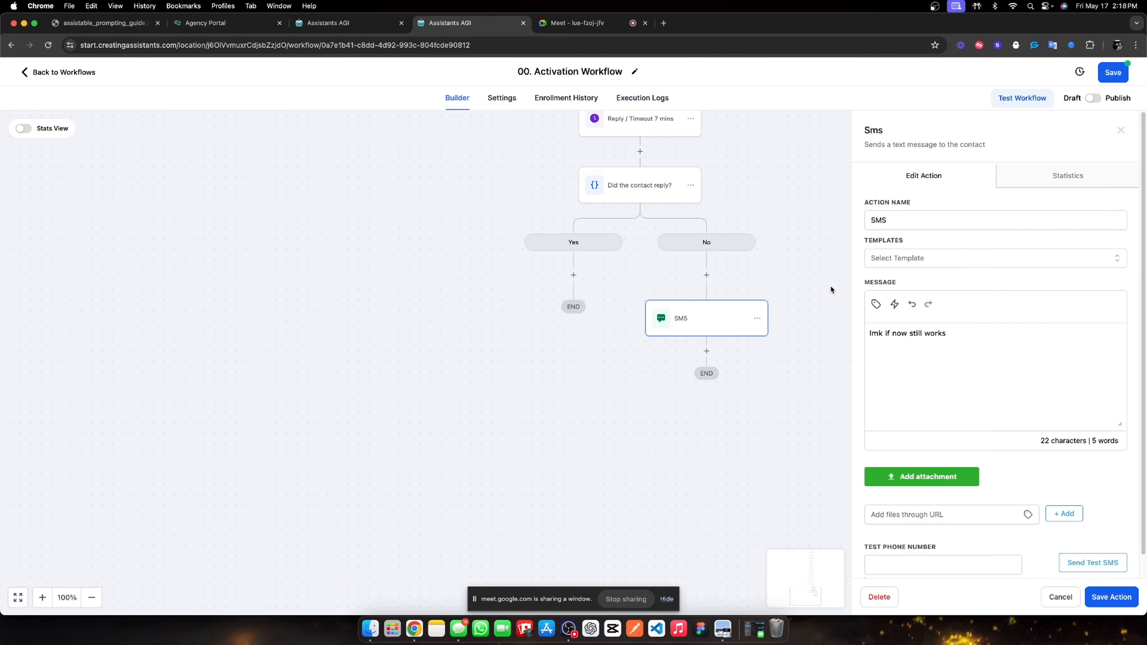
pyautogui.doubleClick(893, 228)
pyautogui.write('lmk')
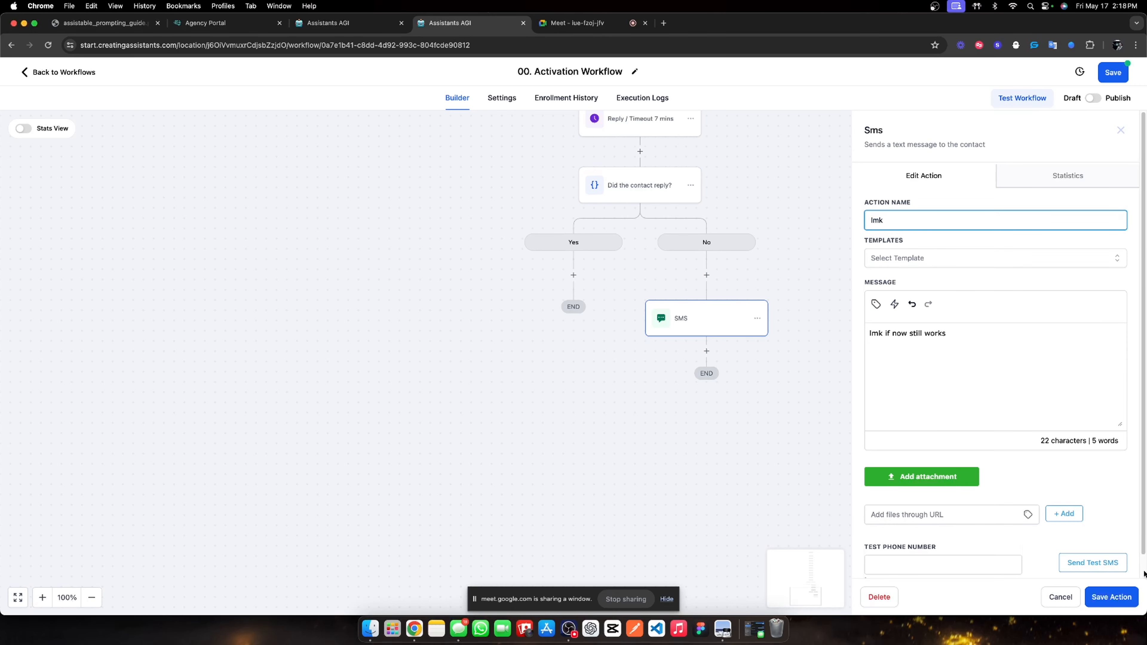
pyautogui.click(1117, 605)
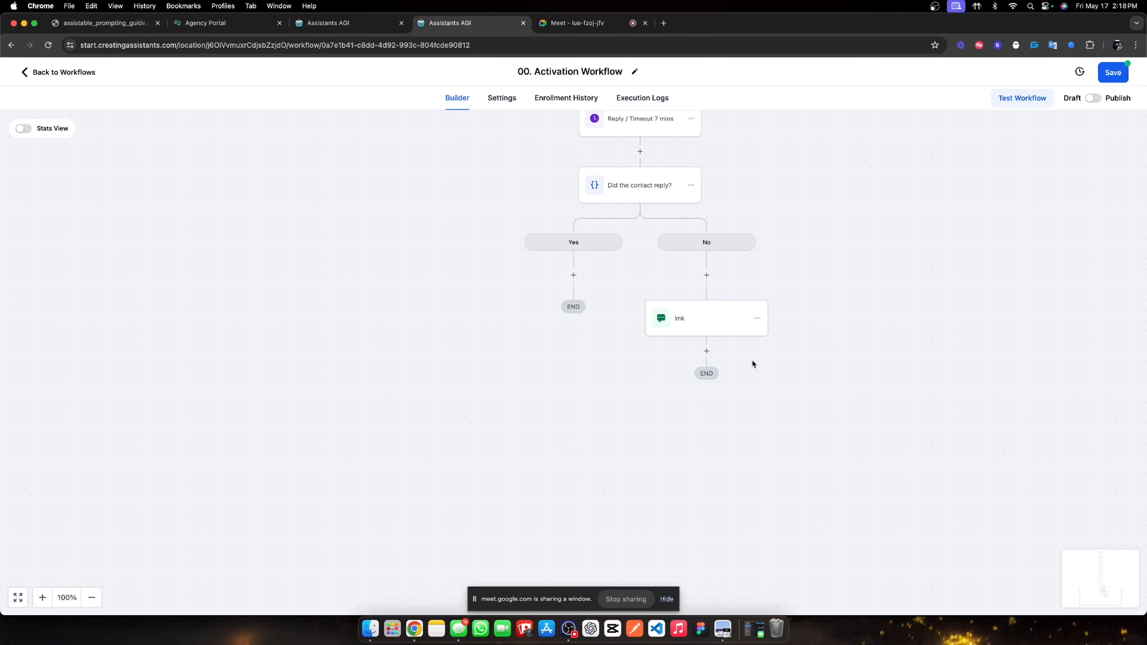
pyautogui.click(706, 351)
# Add a Wait step after the lmk message and clear its default action name.
pyautogui.write('wait')
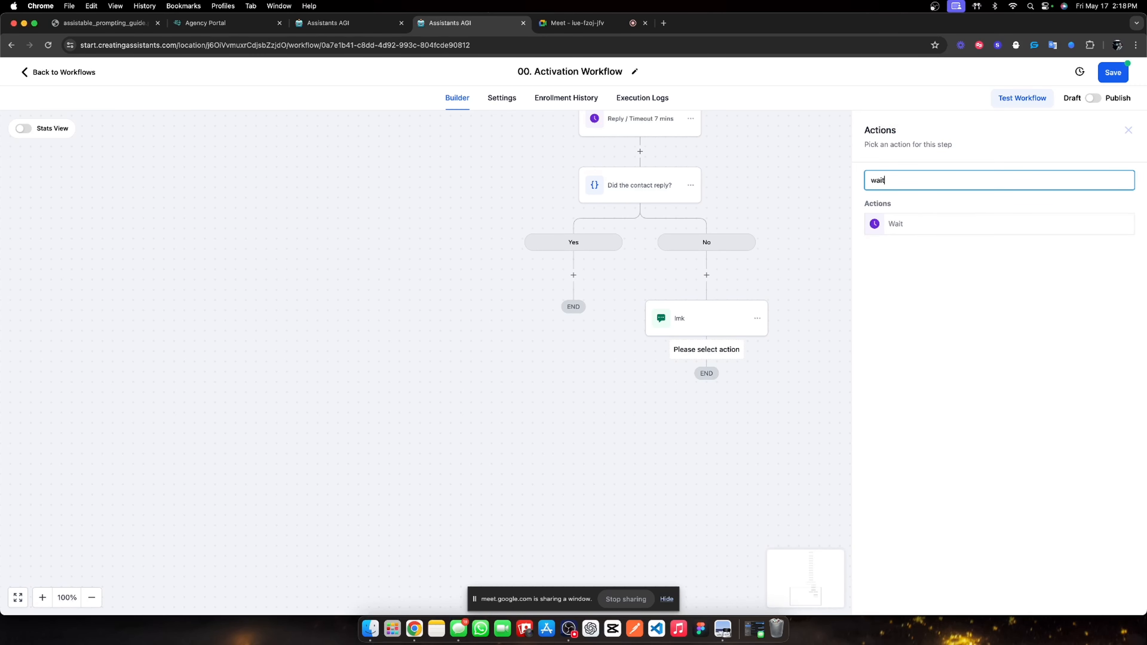
pyautogui.click(896, 225)
pyautogui.click(767, 195)
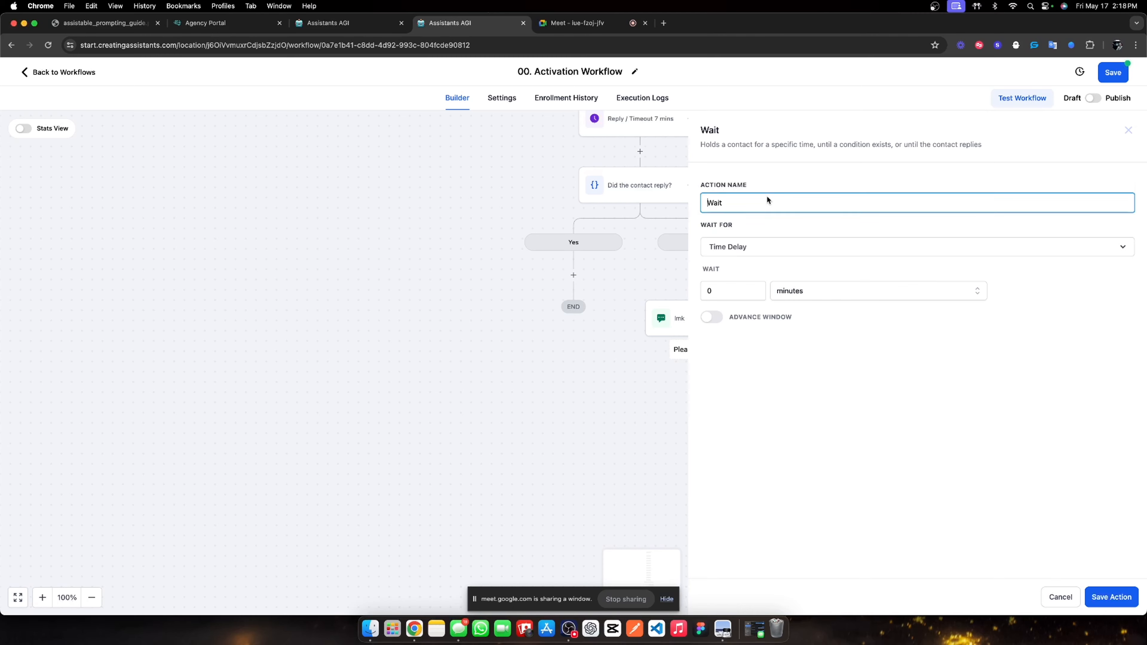
pyautogui.press('super+a')
pyautogui.press('BackSpace')
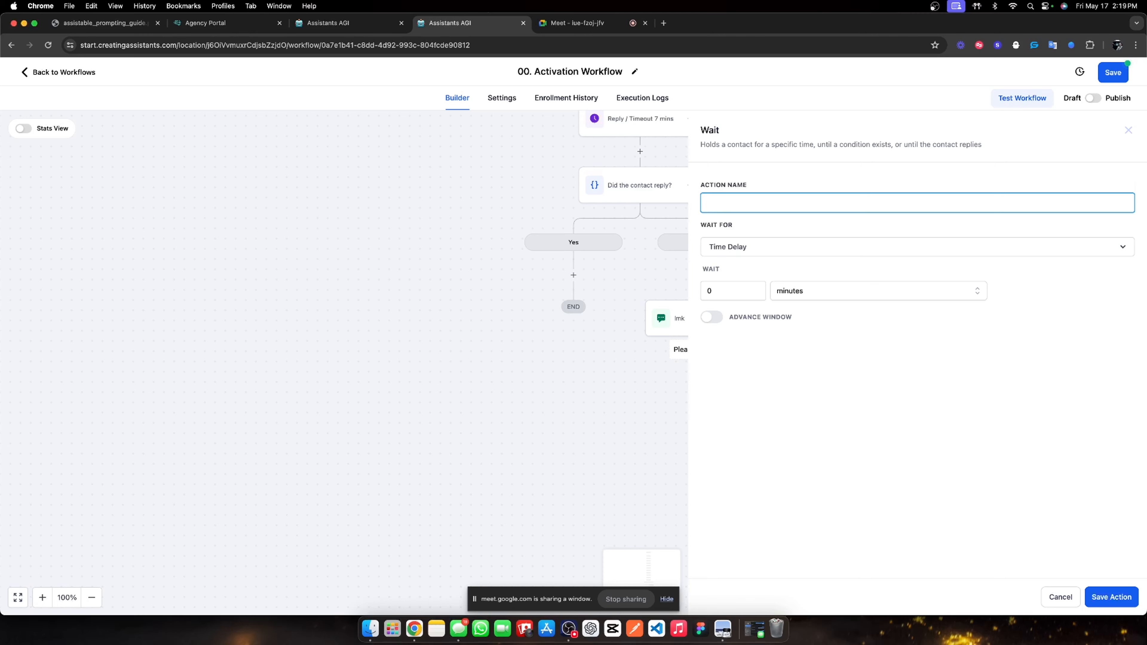
# Name the wait 'Reply / Timeout 10 mins' and set it to wait for a contact reply to the lmk message.
pyautogui.write('Reply / Timeout 10 mins')
pyautogui.click(739, 289)
pyautogui.write('1')
pyautogui.click(762, 248)
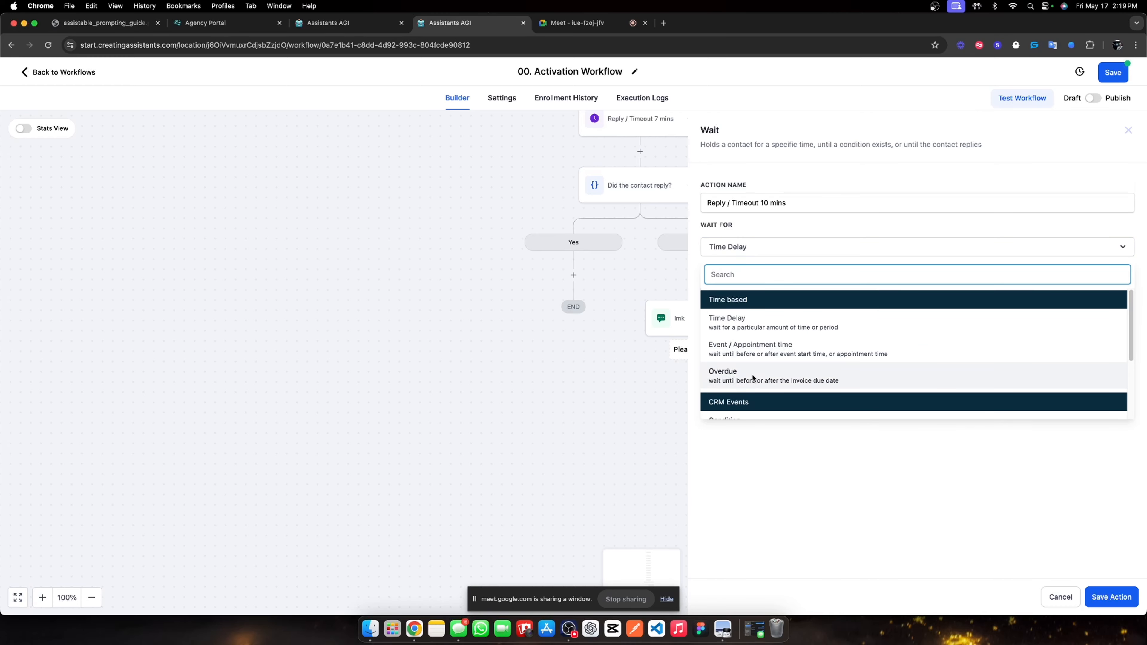
pyautogui.scroll(-2, 750, 385)
pyautogui.click(750, 386)
pyautogui.click(760, 295)
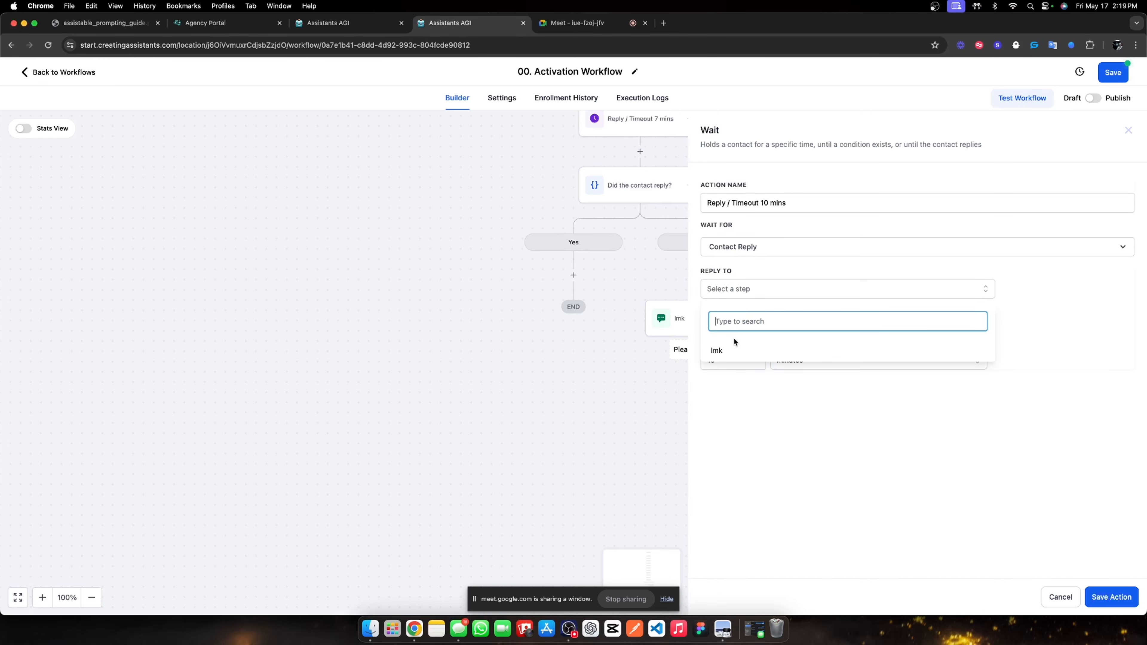
pyautogui.click(731, 351)
pyautogui.click(782, 392)
pyautogui.click(1100, 598)
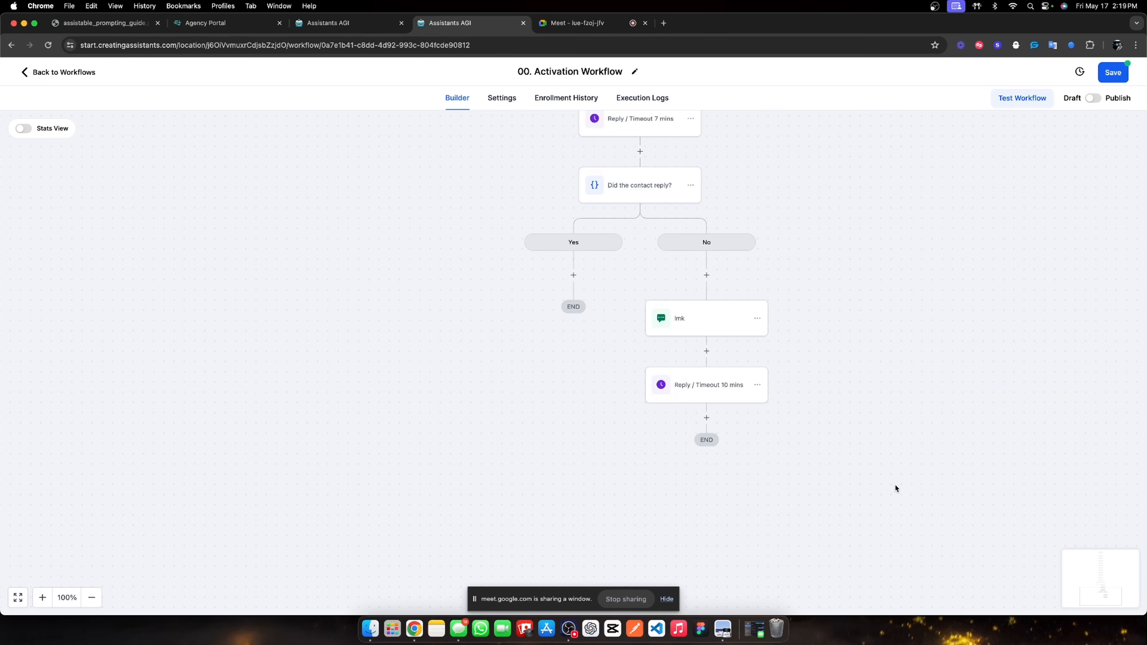
pyautogui.scroll(-2, 692, 390)
# Add an If / Else condition named 'Did the contact reply?' below the timeout.
pyautogui.click(706, 384)
pyautogui.write('if')
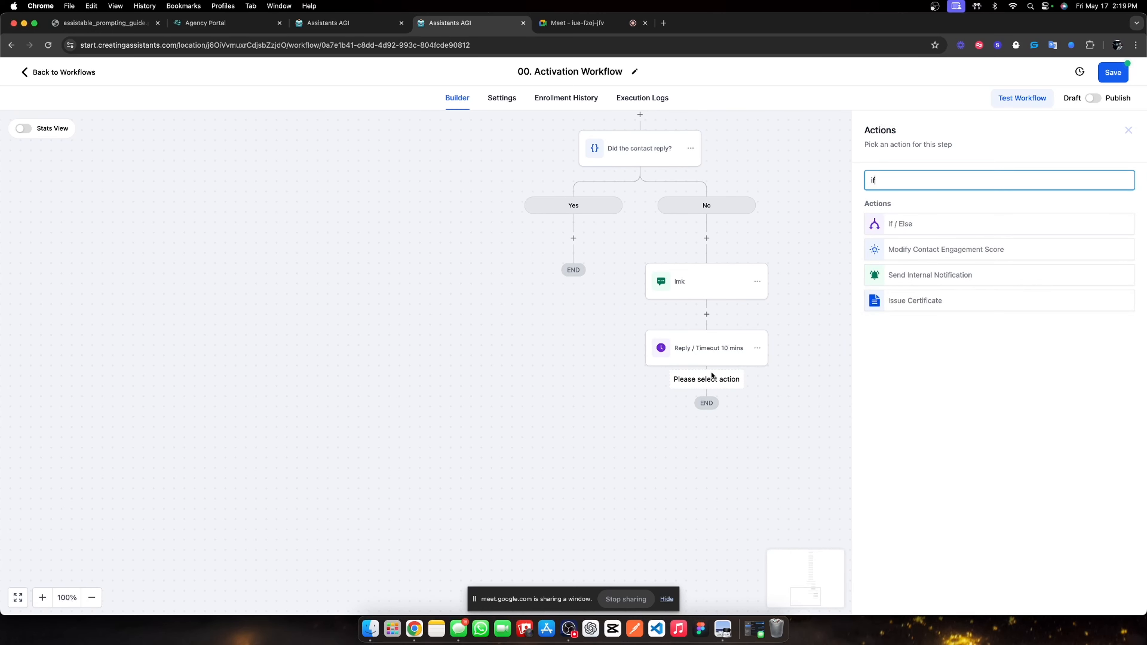
pyautogui.click(923, 226)
pyautogui.doubleClick(765, 213)
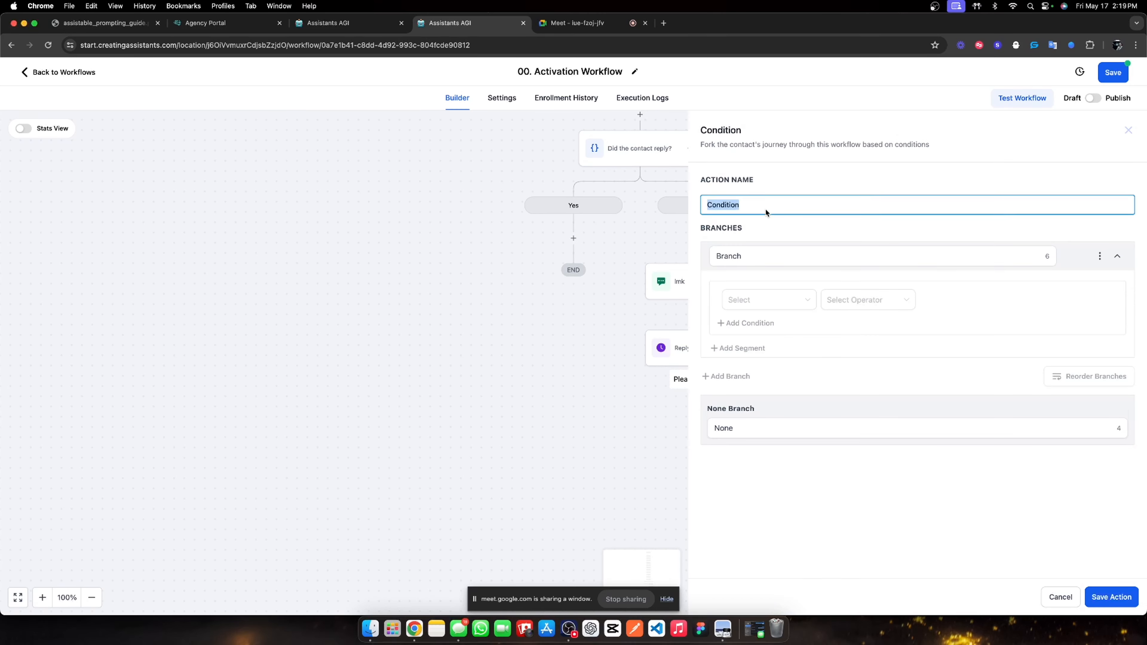
pyautogui.write('Did the contact reply?')
# Make the Yes branch test Contact replied is True, rename None to No, and save.
pyautogui.doubleClick(756, 259)
pyautogui.write('Yes')
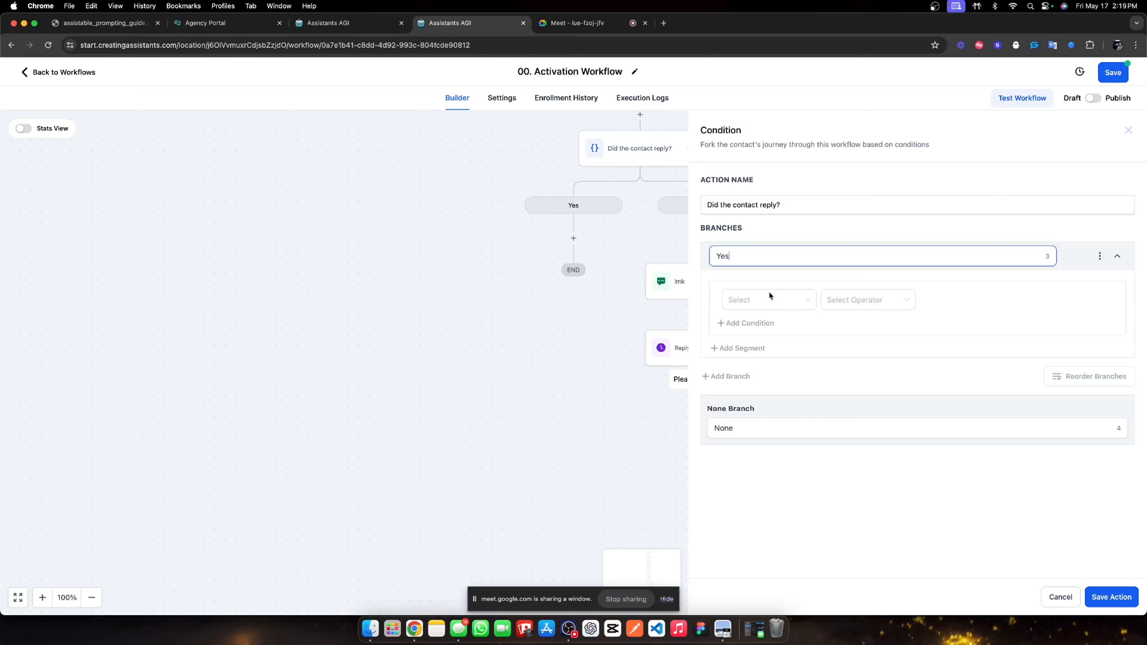
pyautogui.click(769, 296)
pyautogui.click(778, 358)
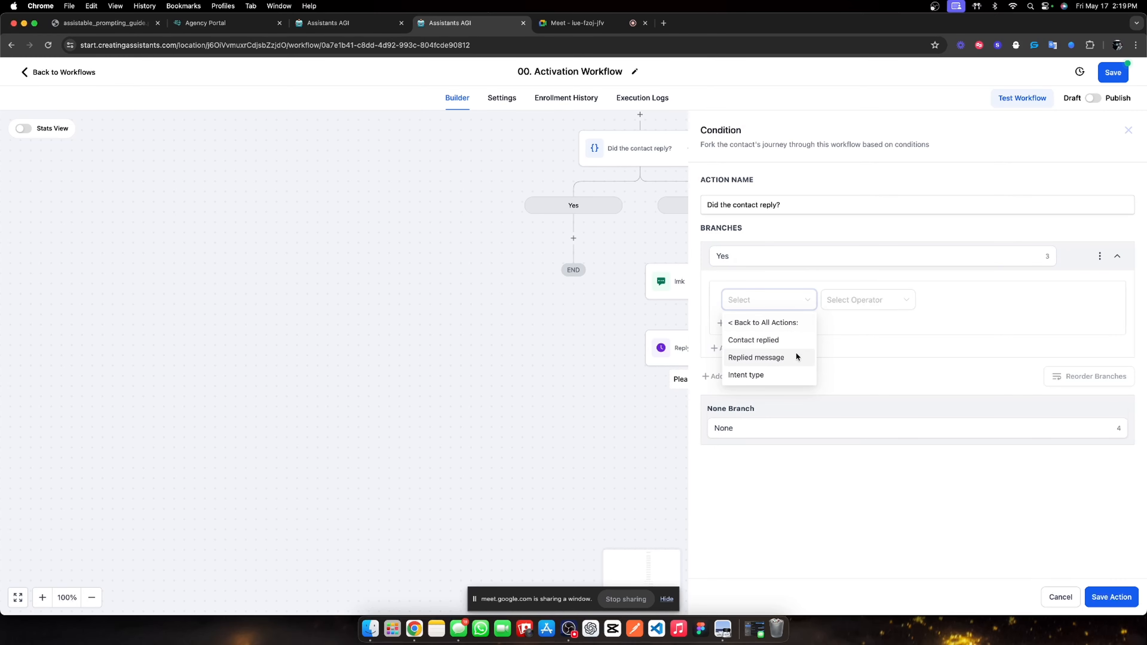
pyautogui.click(795, 340)
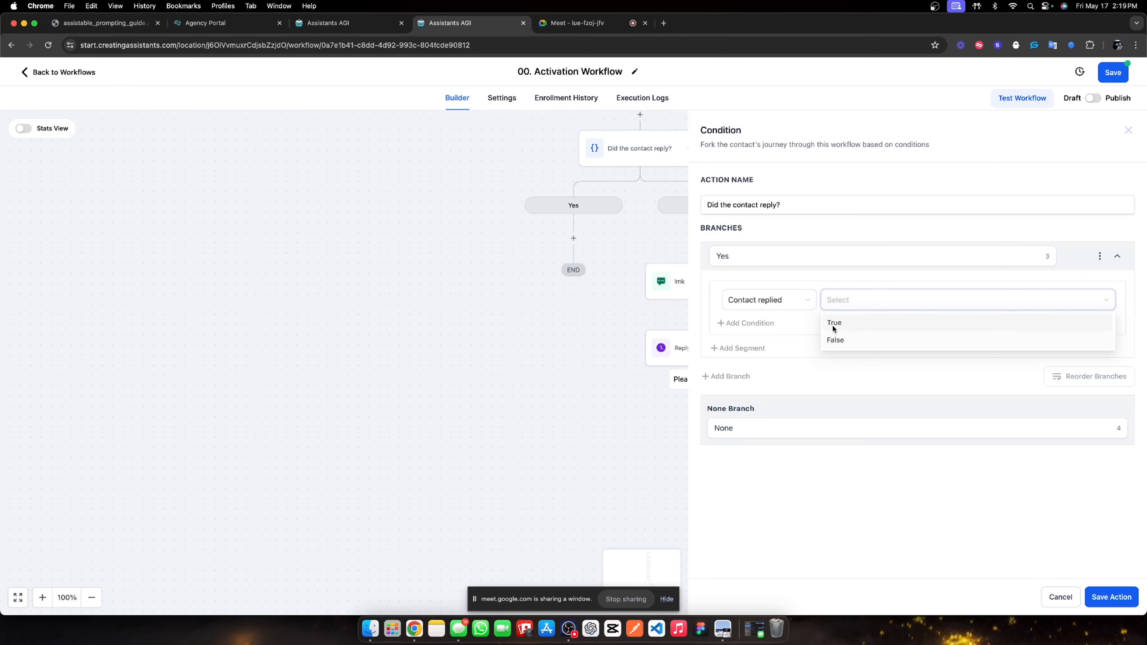
pyautogui.click(832, 324)
pyautogui.doubleClick(743, 432)
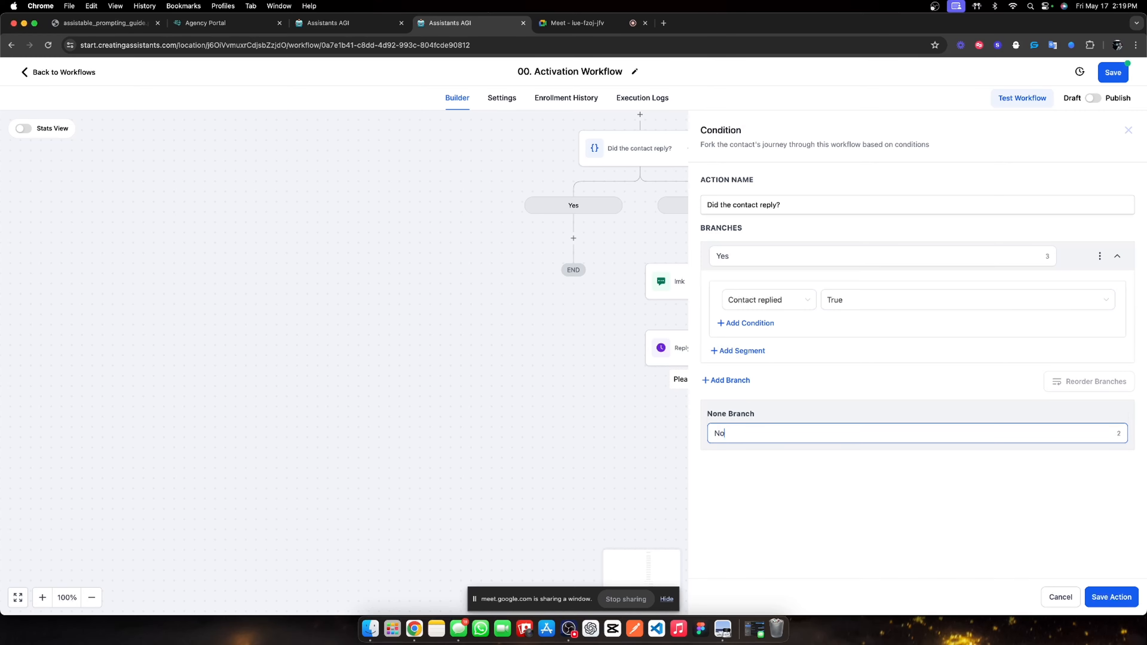
pyautogui.click(1101, 595)
# Add an Assistant Outbound Call step named 'Right hook' under the No branch.
pyautogui.scroll(-3, 858, 474)
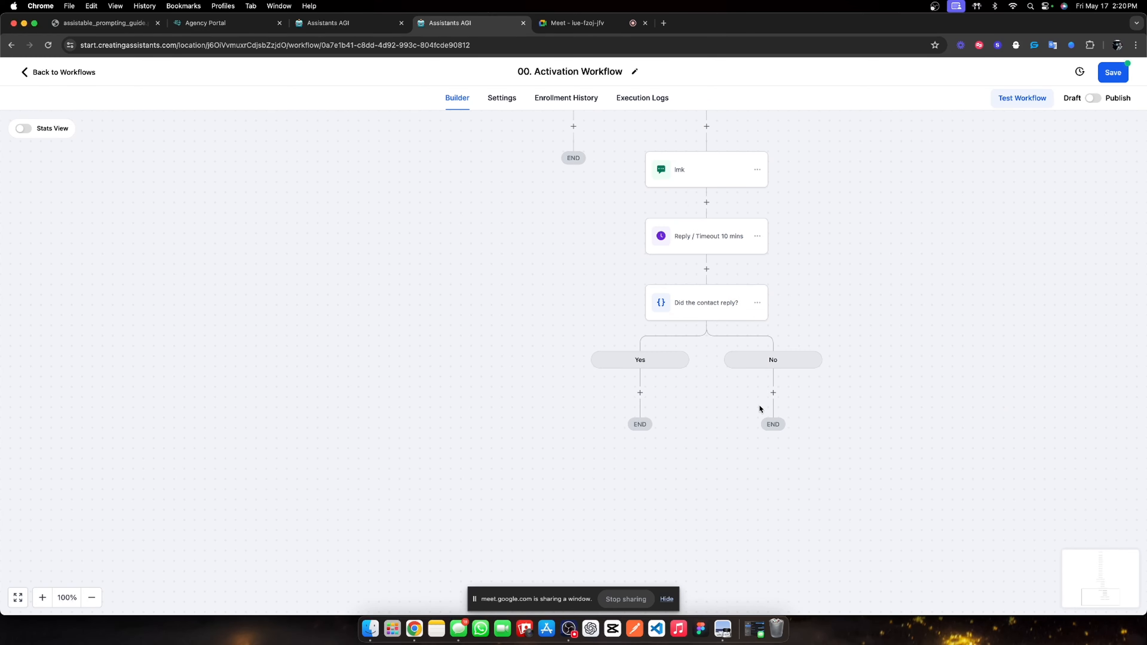
pyautogui.click(773, 393)
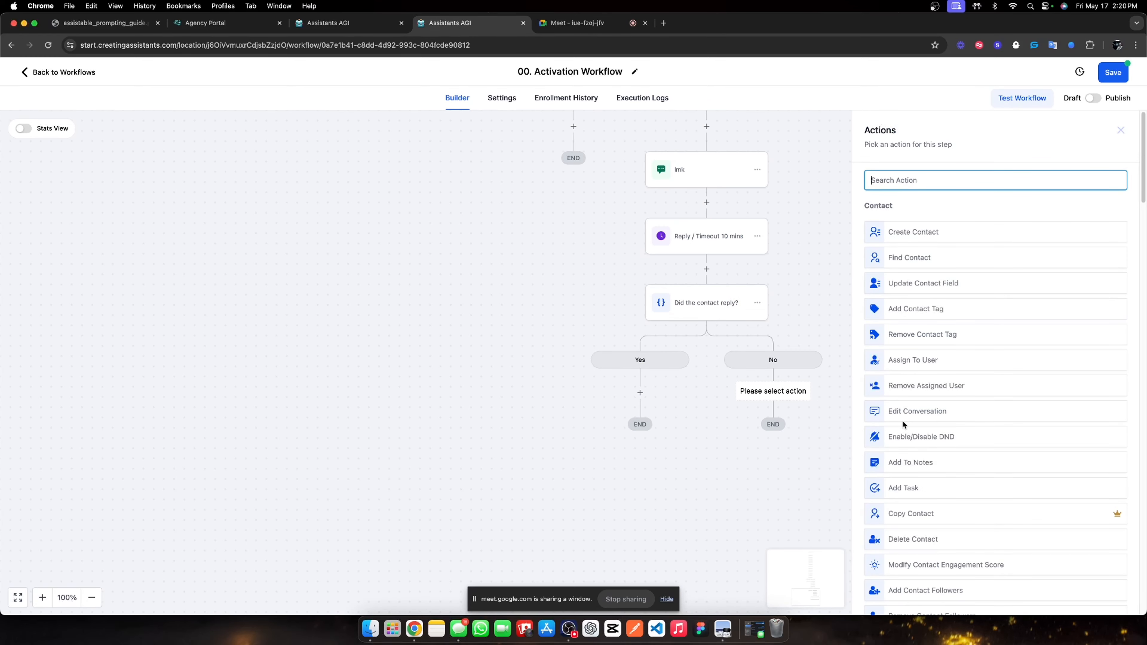
pyautogui.write('outbou')
pyautogui.click(979, 223)
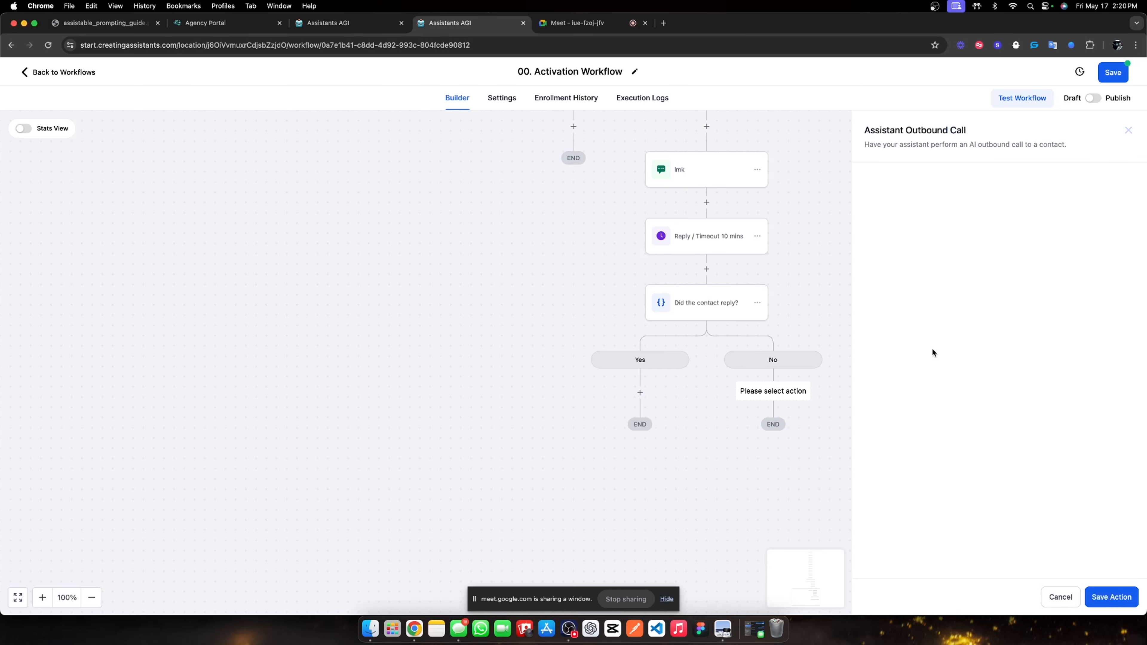
pyautogui.click(894, 298)
pyautogui.click(900, 254)
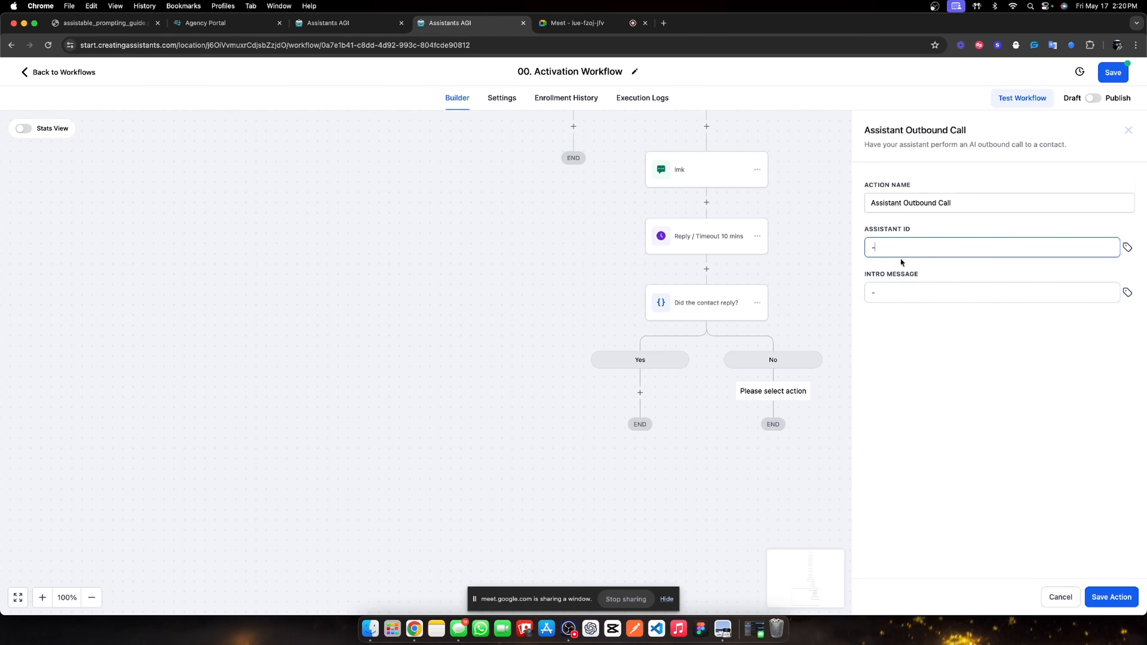
pyautogui.tripleClick(960, 205)
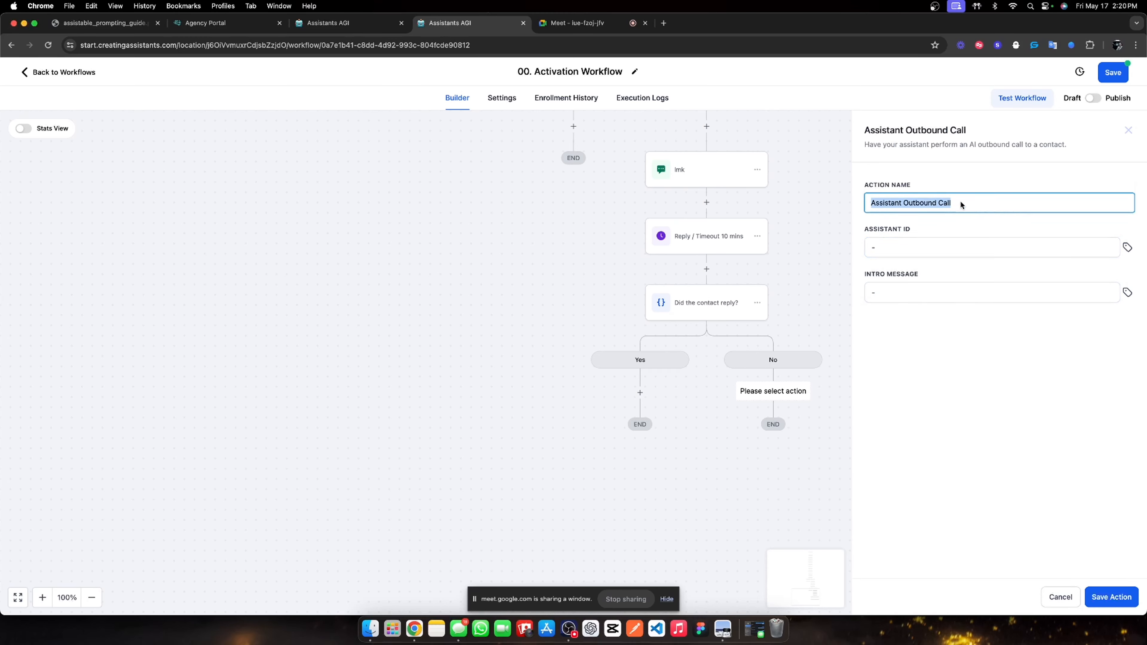
pyautogui.write('R')
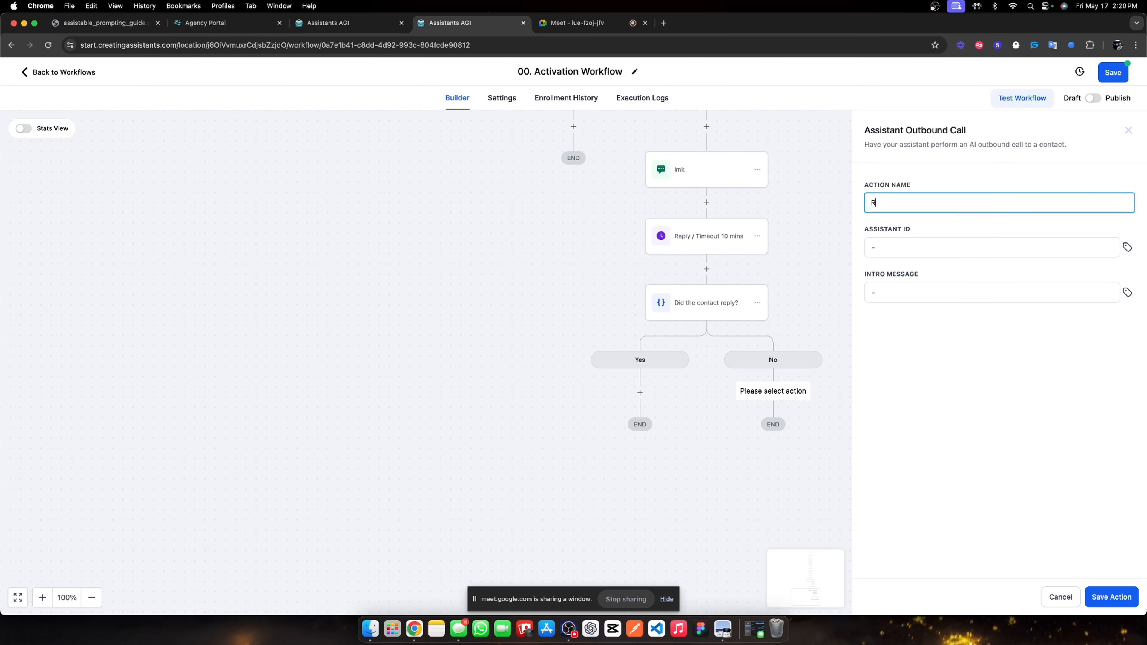
pyautogui.write('ight hook')
pyautogui.click(1115, 601)
# Save the Activation Workflow and open '01. Outbound call & switch' from the Workflow List.
pyautogui.scroll(5, 725, 326)
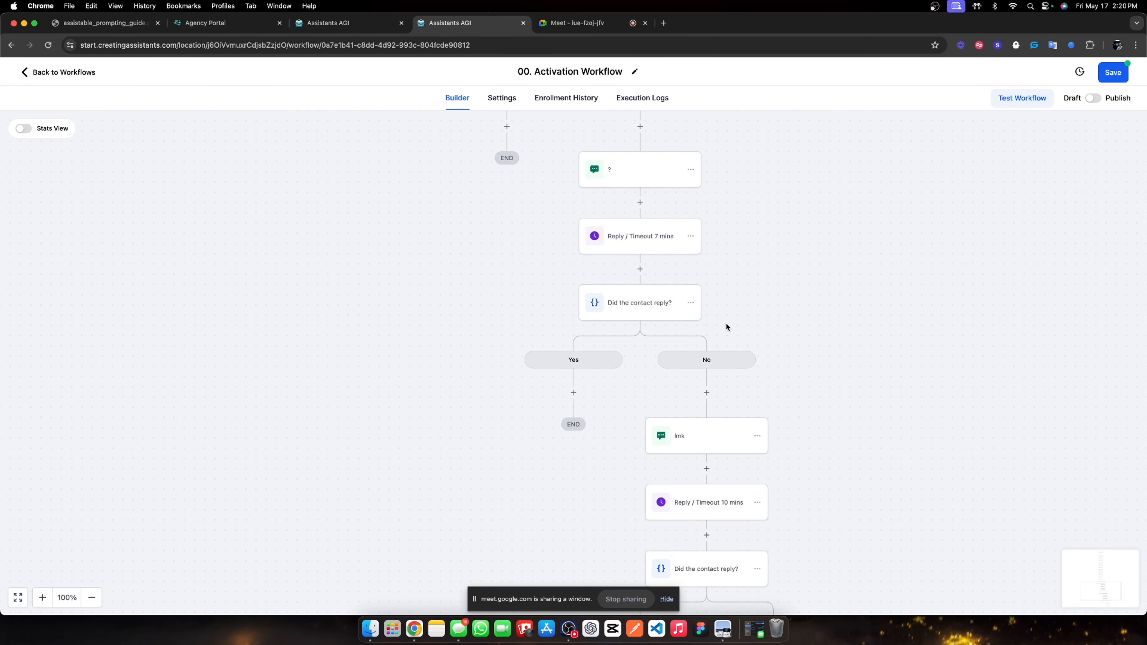
pyautogui.scroll(2, 724, 322)
pyautogui.scroll(4, 835, 160)
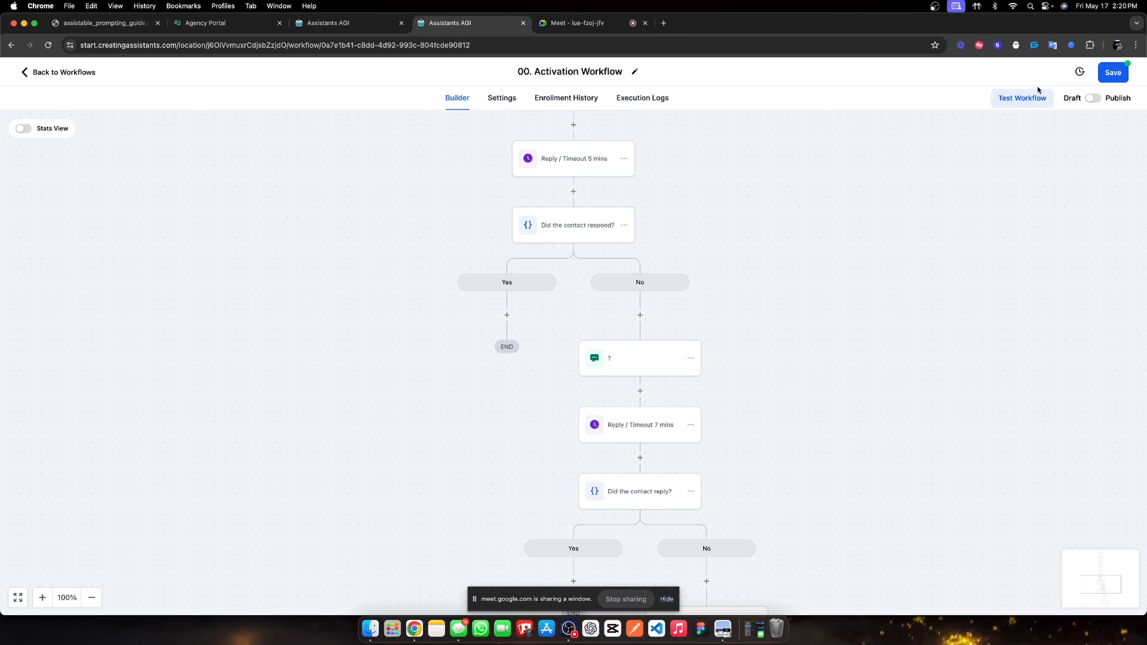
pyautogui.click(1113, 73)
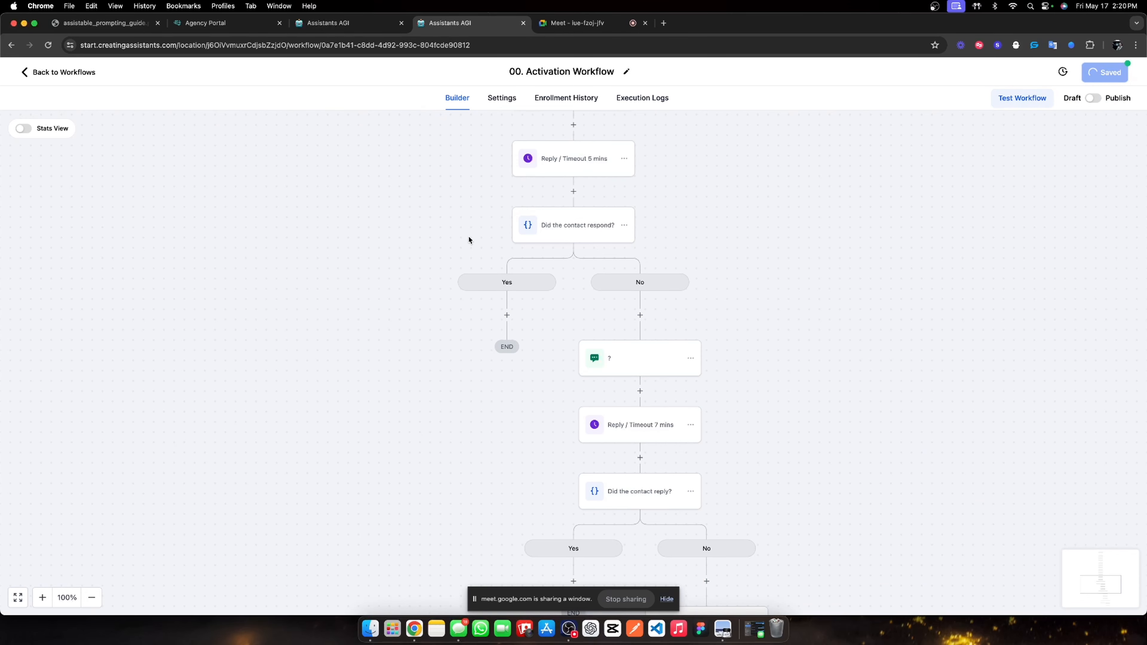
pyautogui.click(45, 74)
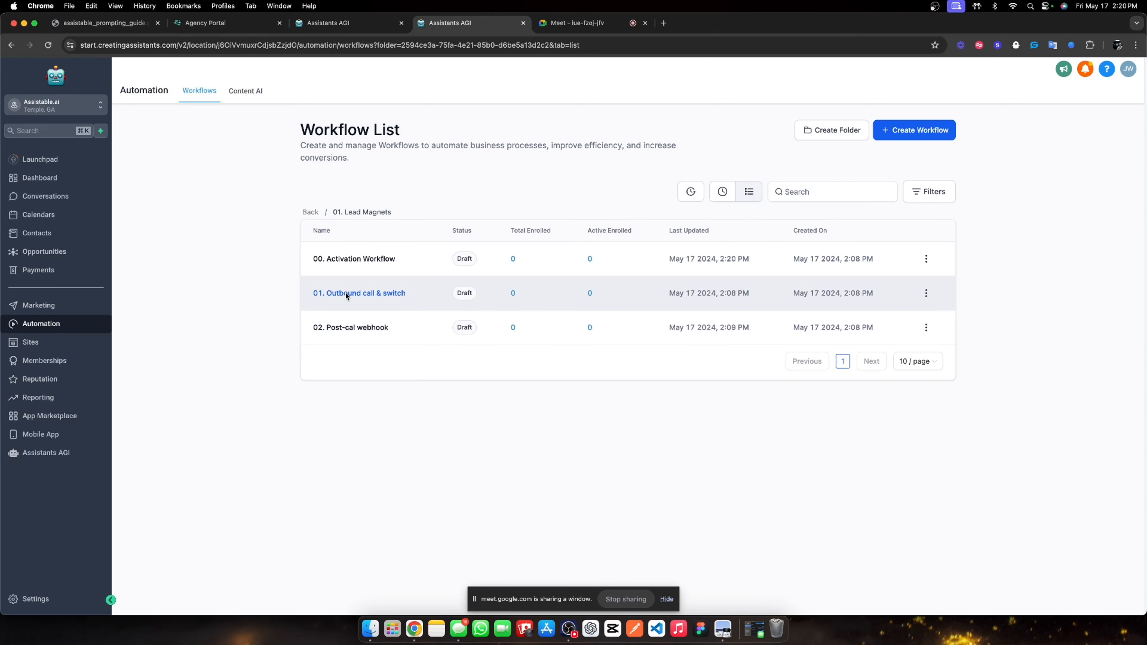
pyautogui.click(355, 293)
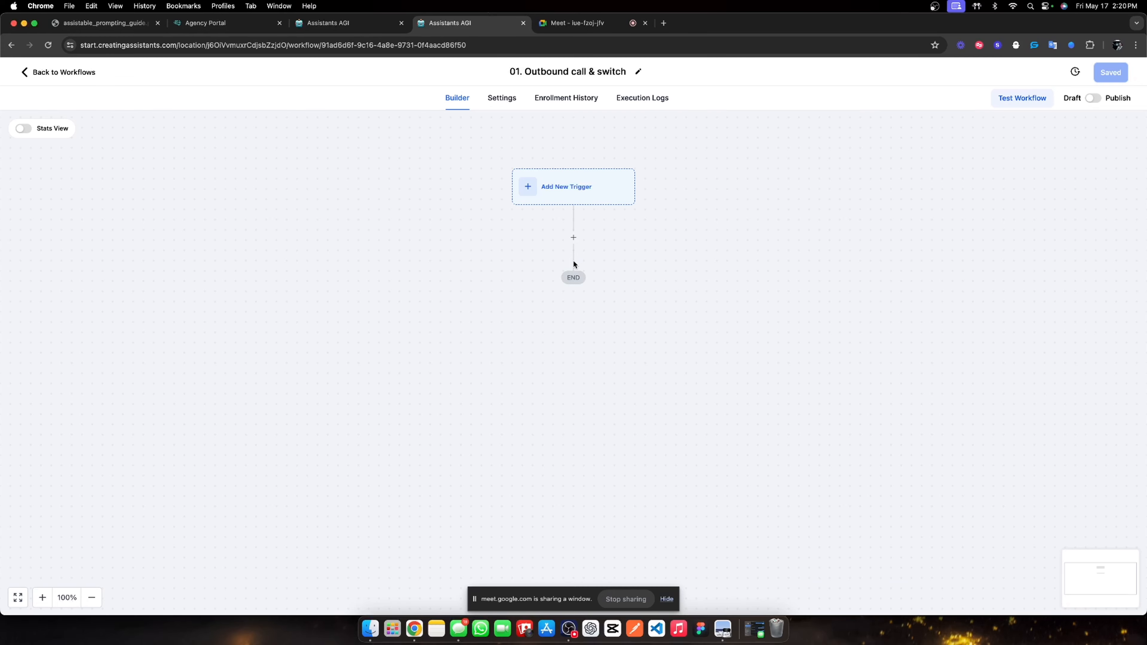
# Add a 'De-active pre-call assistant' step removing the 'agencentric sales assistant' contact tag.
pyautogui.click(574, 238)
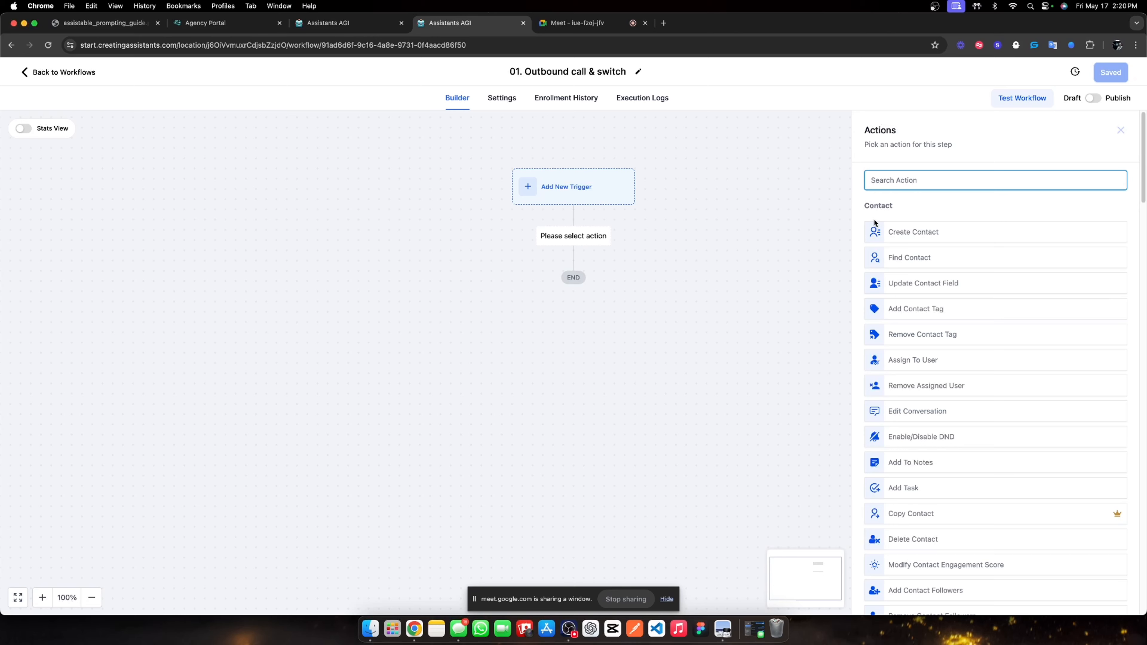
pyautogui.write('remoce')
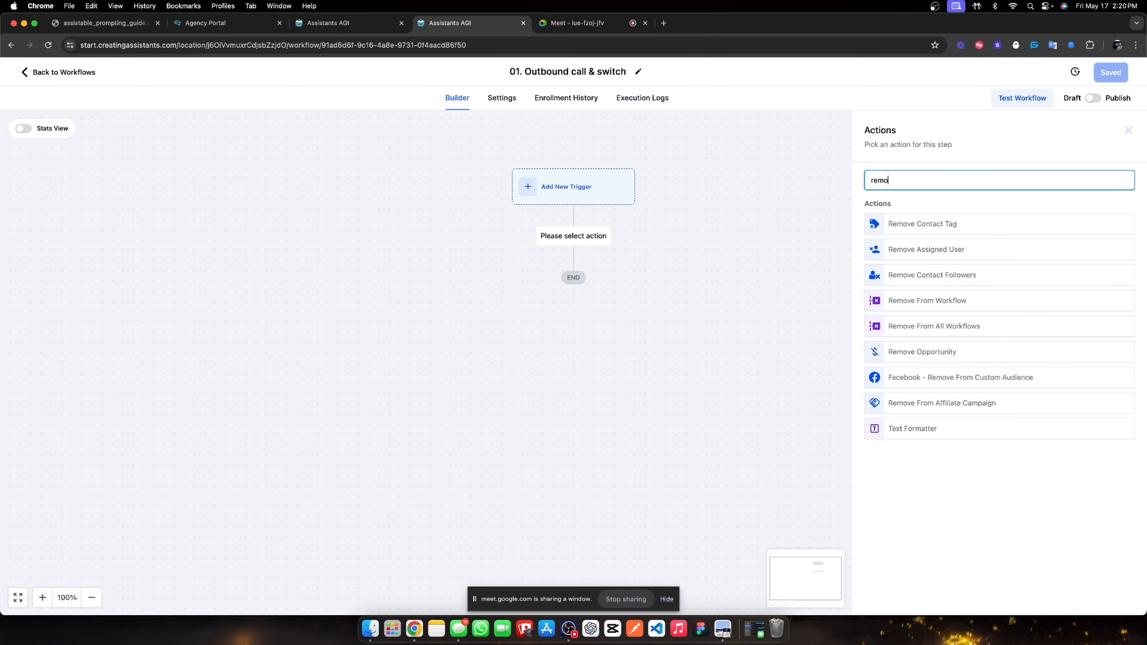
pyautogui.press('BackSpace')
pyautogui.press('BackSpace')
pyautogui.click(916, 224)
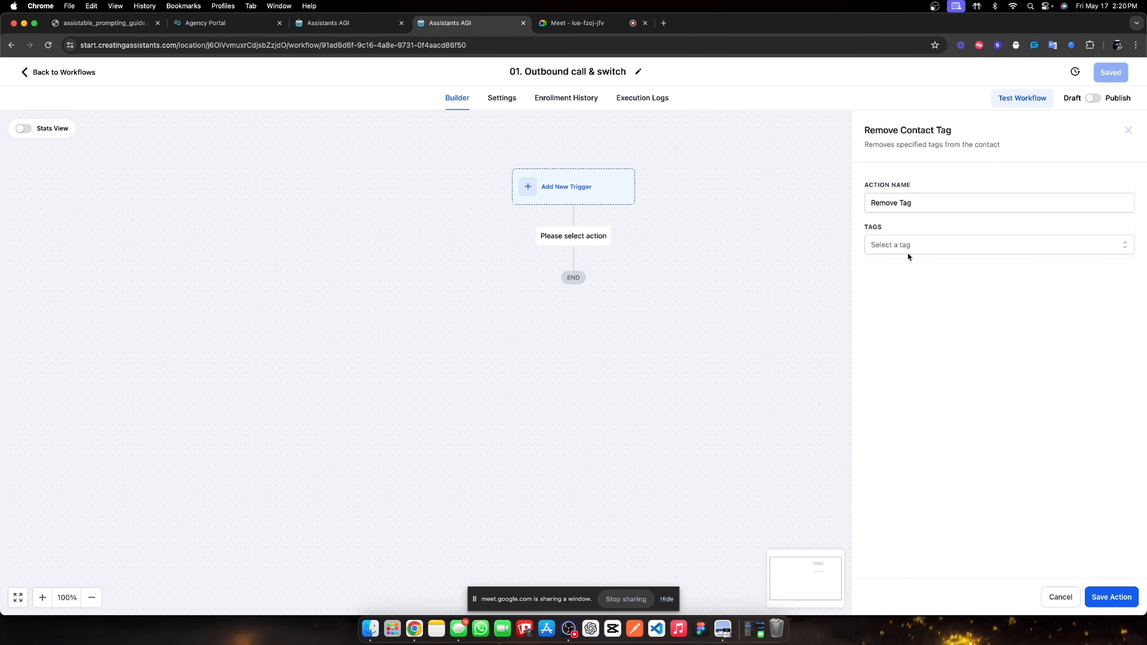
pyautogui.click(907, 252)
pyautogui.click(912, 311)
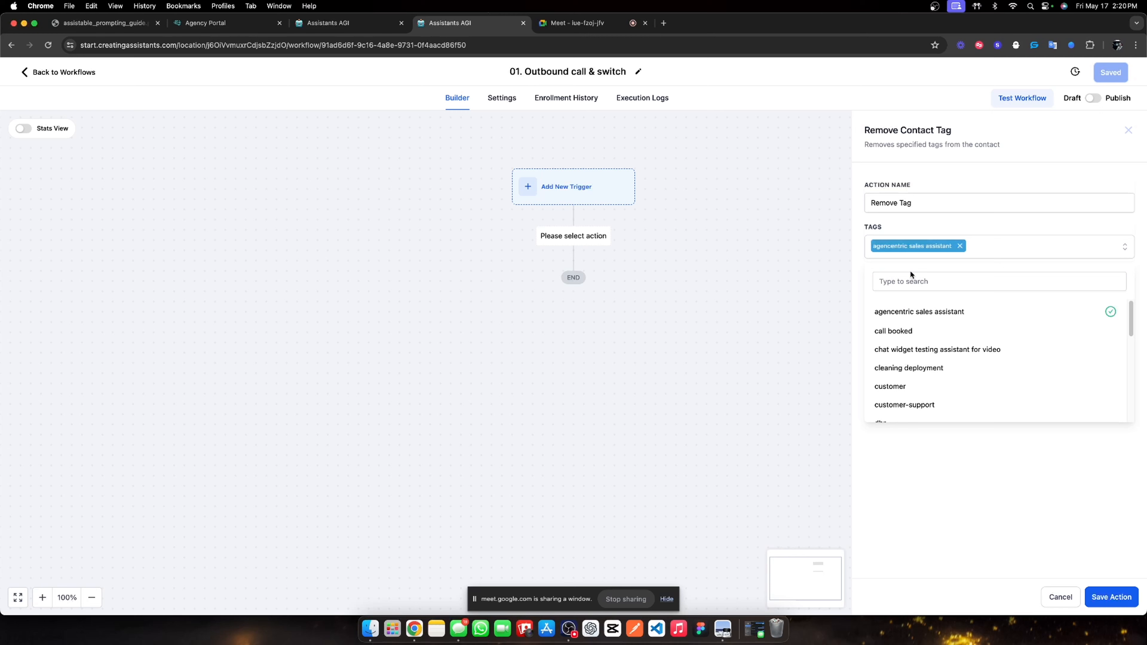
pyautogui.tripleClick(915, 204)
pyautogui.write('Dea')
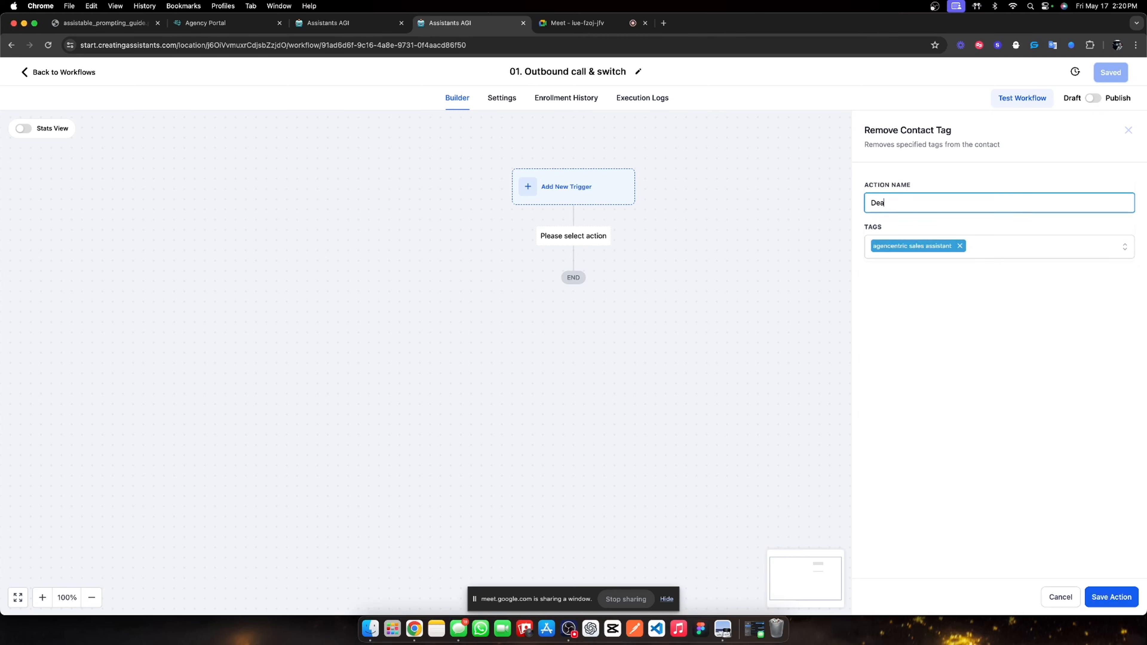
pyautogui.write('ctive pre-call assistant')
pyautogui.doubleClick(884, 203)
pyautogui.click(883, 203)
pyautogui.write('-')
pyautogui.click(1098, 598)
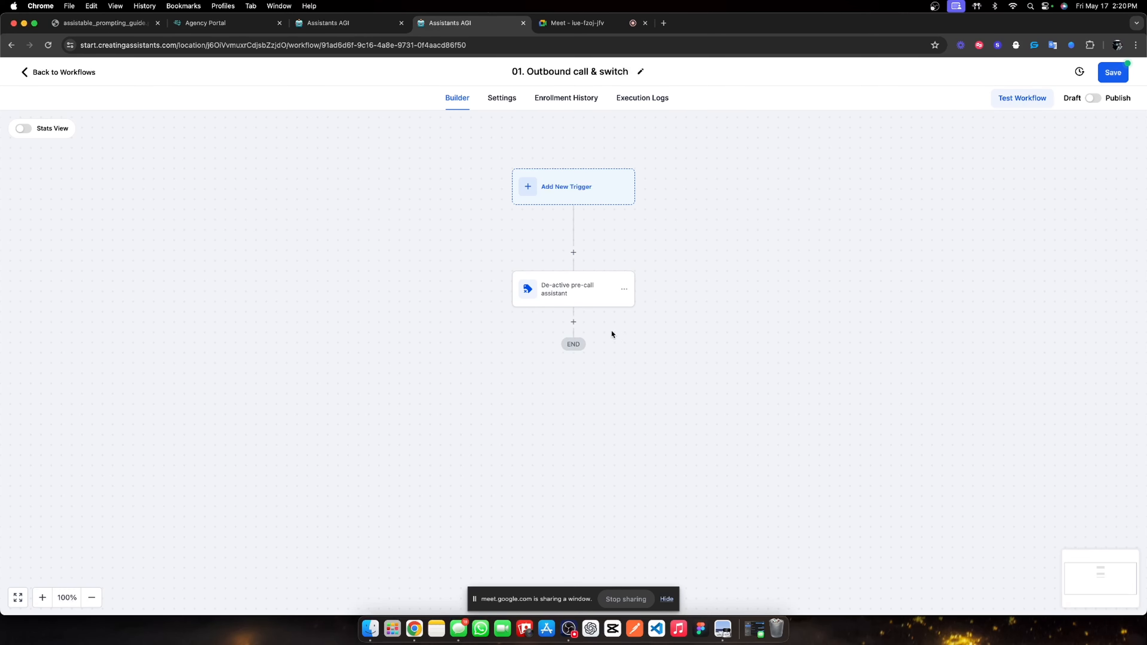
# Add an Assistant Outbound Call step 'Calling assistant' with '-' as assistant ID and intro message.
pyautogui.click(574, 322)
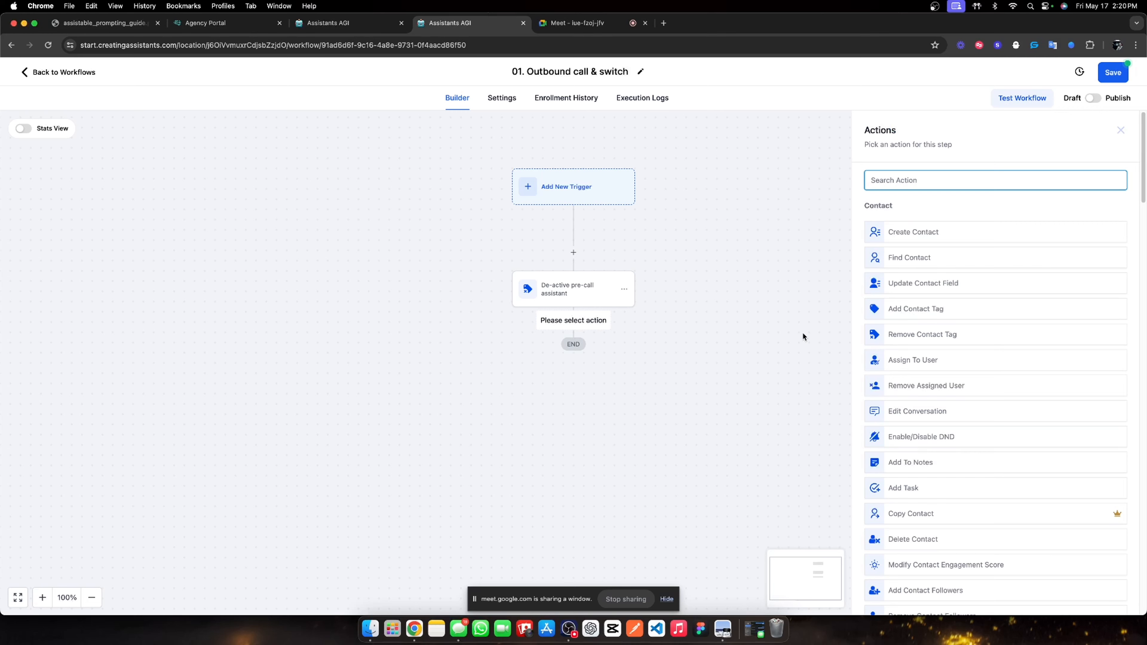
pyautogui.write('outbound')
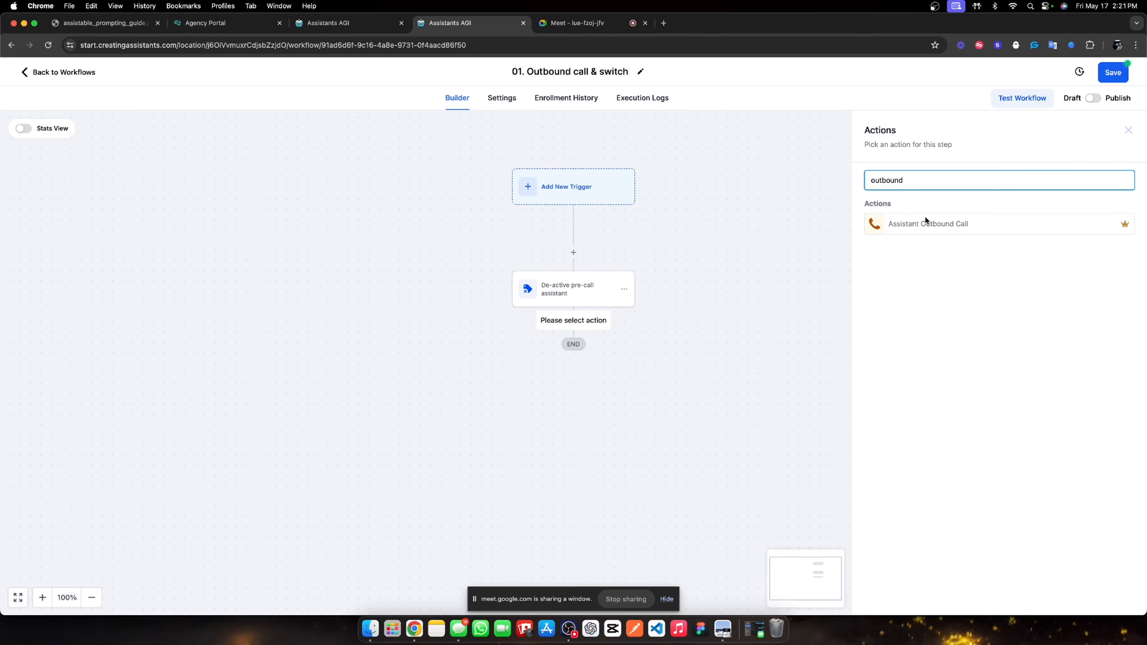
pyautogui.click(925, 216)
pyautogui.tripleClick(926, 206)
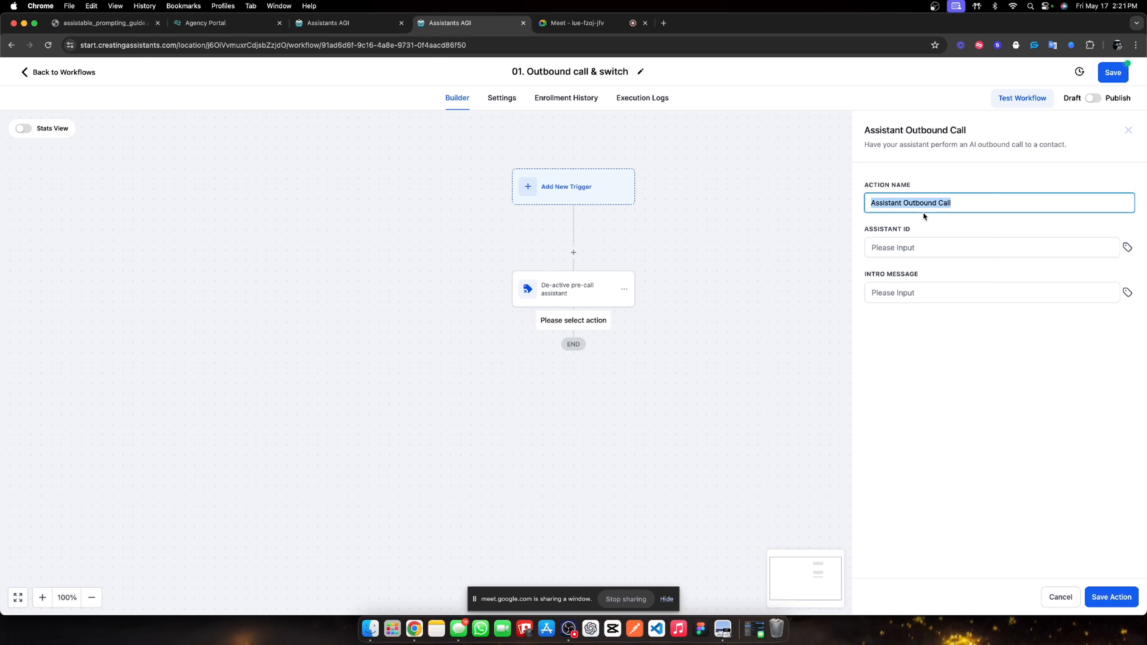
pyautogui.write('Calling assistant')
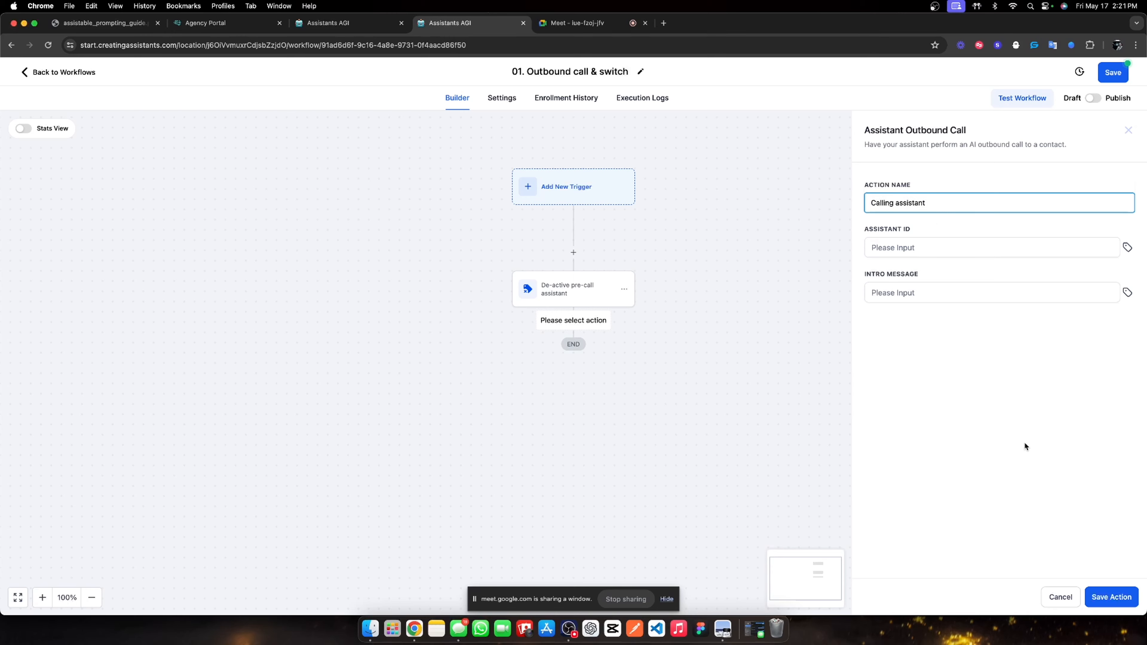
pyautogui.click(1024, 444)
pyautogui.click(946, 249)
pyautogui.write('-')
pyautogui.click(942, 298)
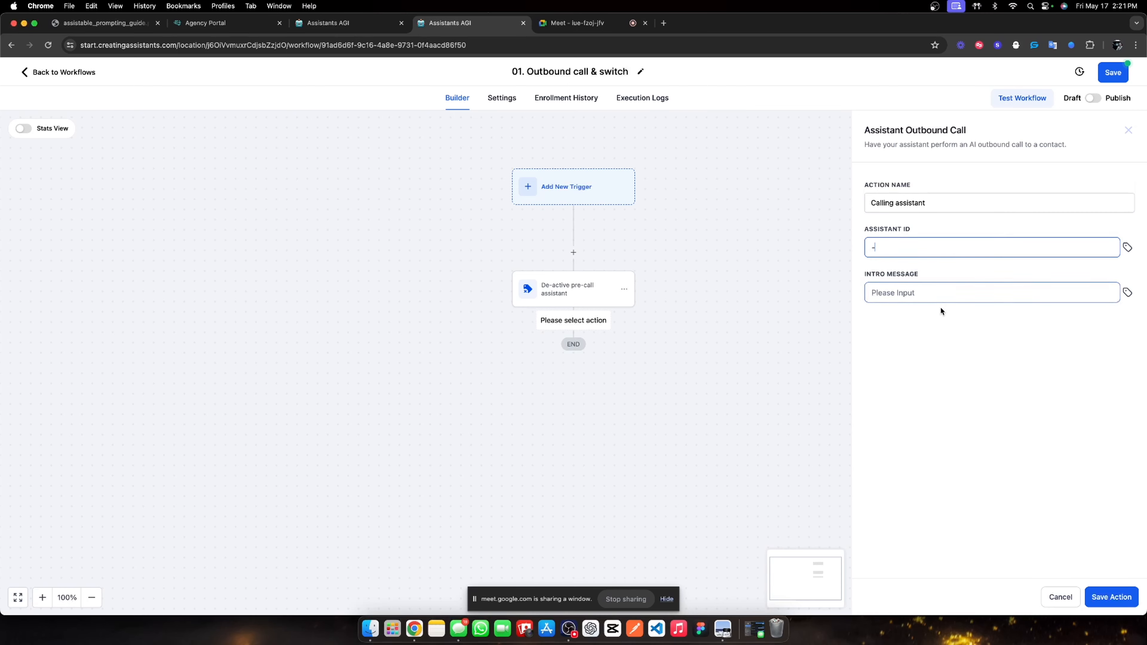
pyautogui.write('-')
pyautogui.click(1104, 594)
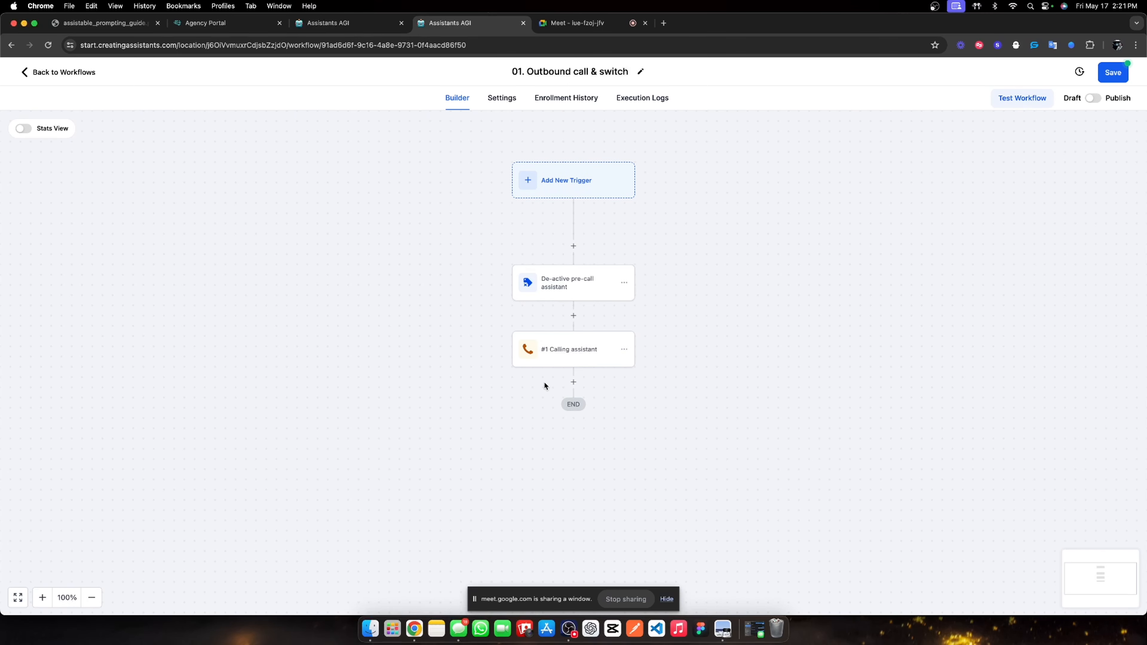
# Add a Math Operation step adding 1 to AI Call Tracking | Lead Magnet after the calling step.
pyautogui.click(573, 381)
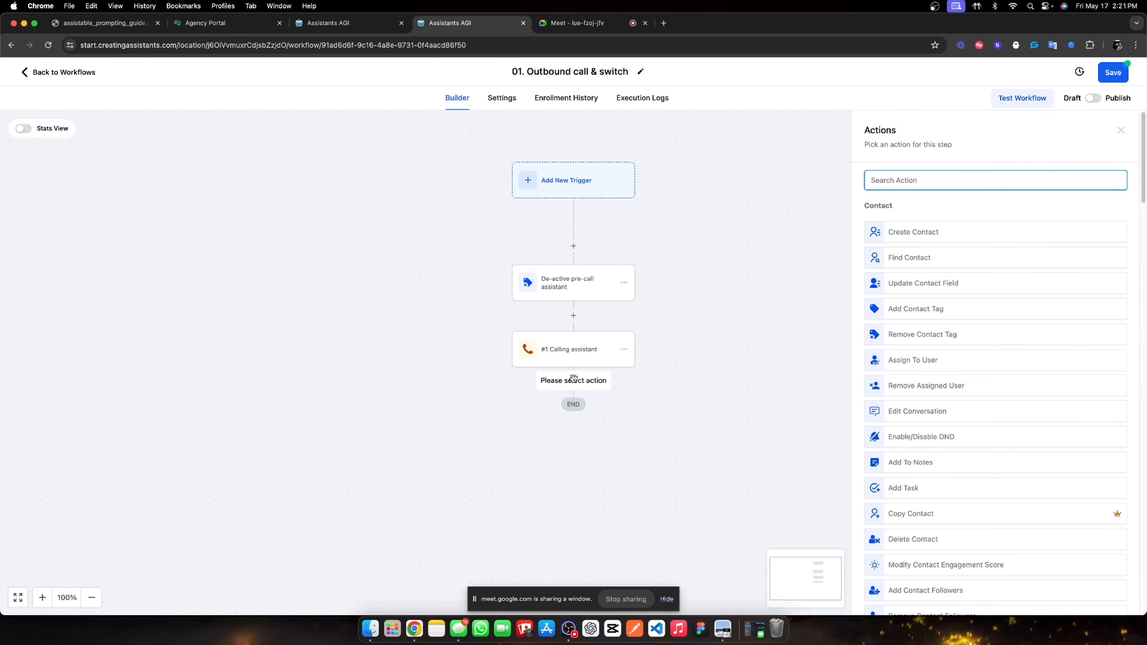
pyautogui.write('math')
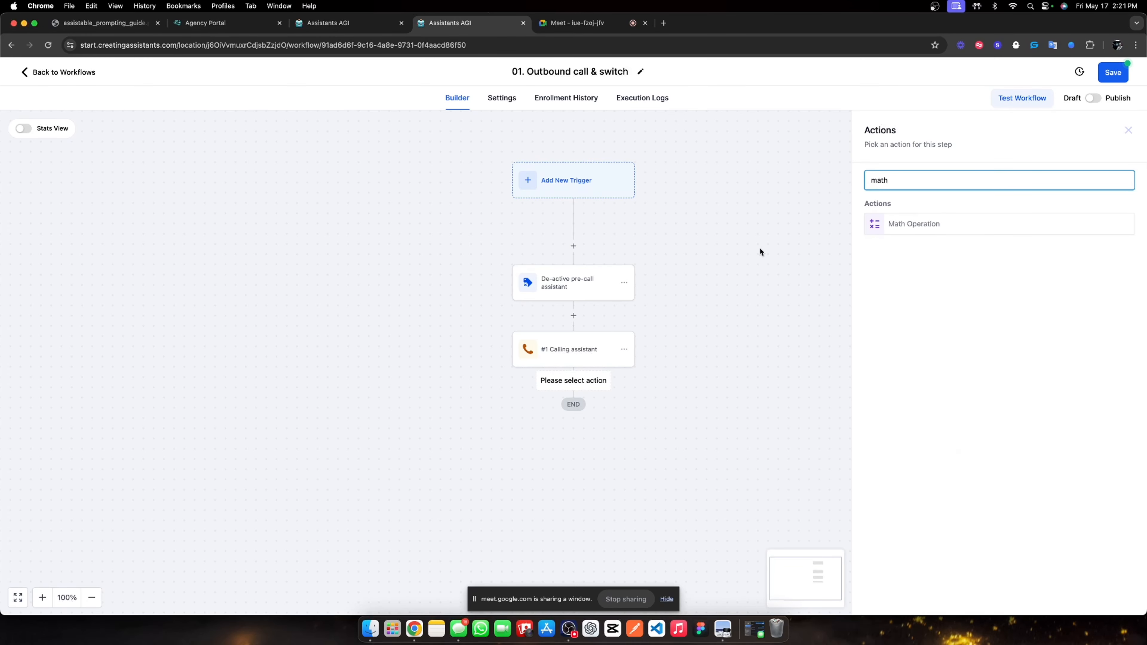
pyautogui.click(897, 224)
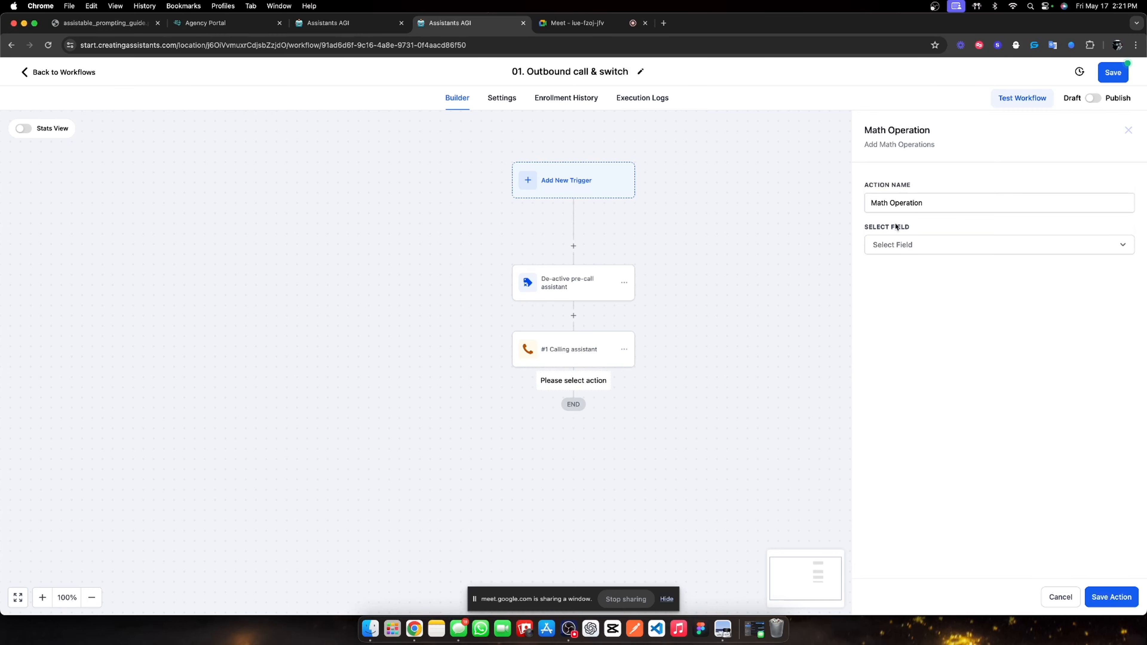
pyautogui.click(900, 244)
pyautogui.scroll(-2, 921, 362)
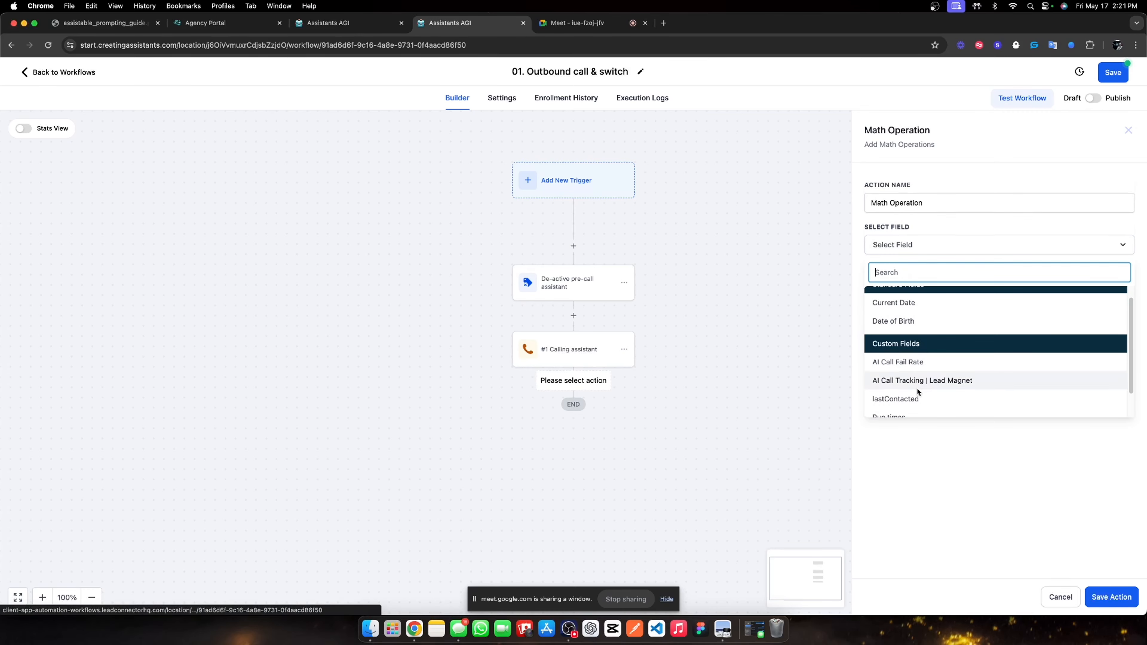
pyautogui.click(933, 380)
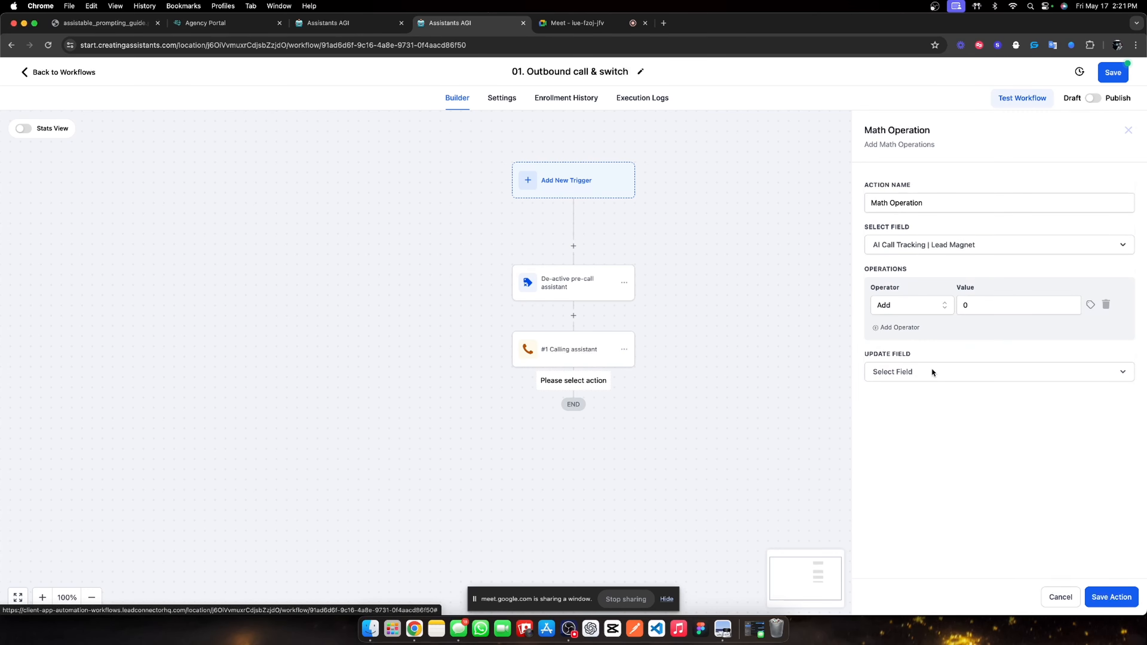
pyautogui.click(966, 307)
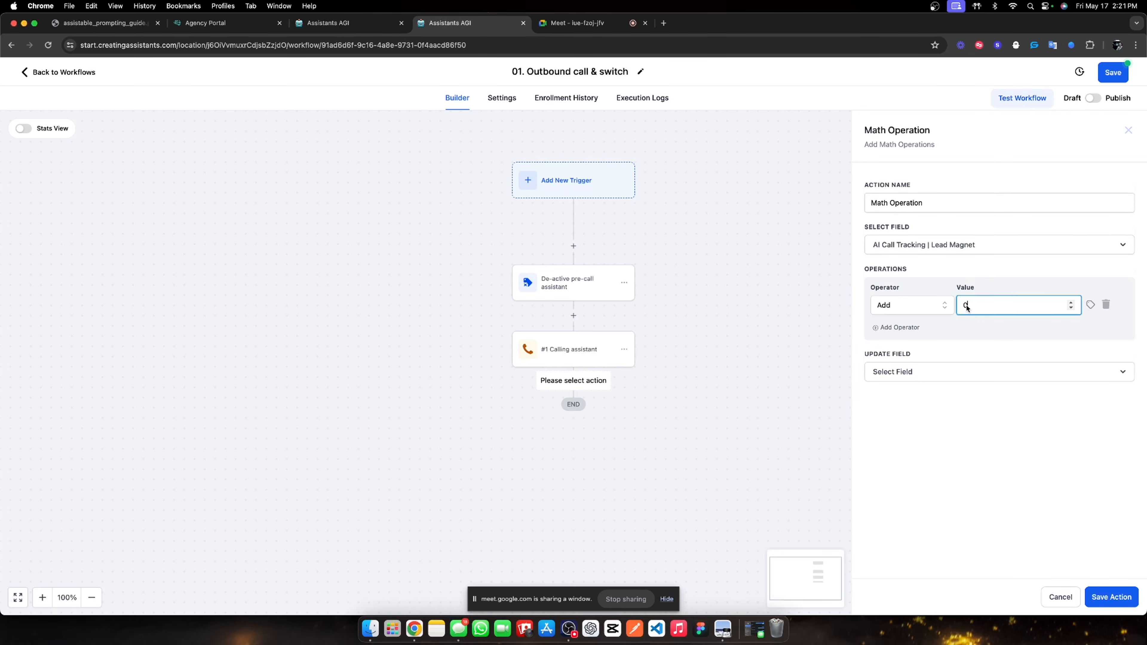
pyautogui.click(936, 370)
pyautogui.click(904, 458)
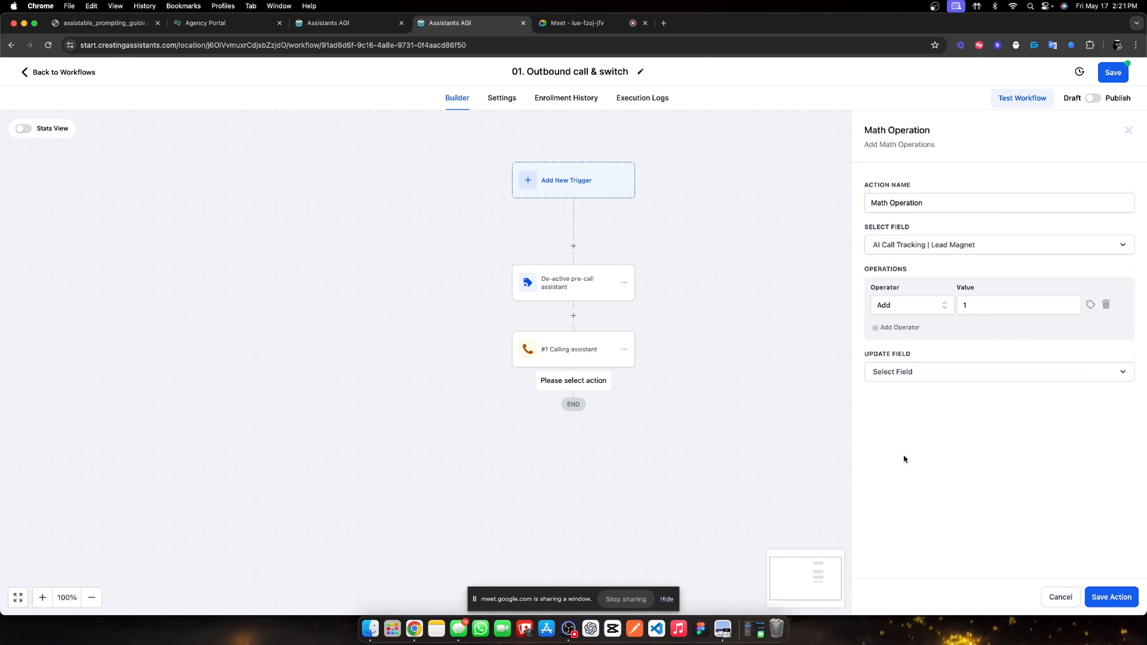
pyautogui.click(898, 372)
pyautogui.click(911, 492)
pyautogui.click(1124, 603)
# Rename the math step 'Update call metric', save the workflow, and return to the Workflow List.
pyautogui.click(601, 419)
pyautogui.doubleClick(945, 208)
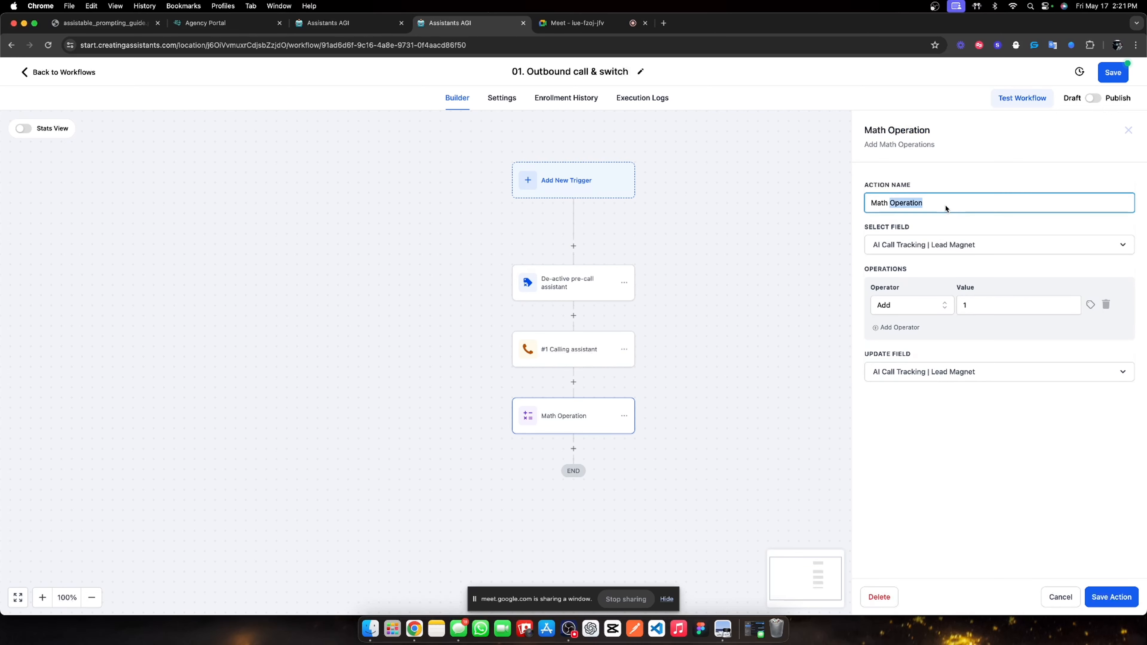
pyautogui.tripleClick(945, 209)
pyautogui.write('Update call metric')
pyautogui.click(1104, 589)
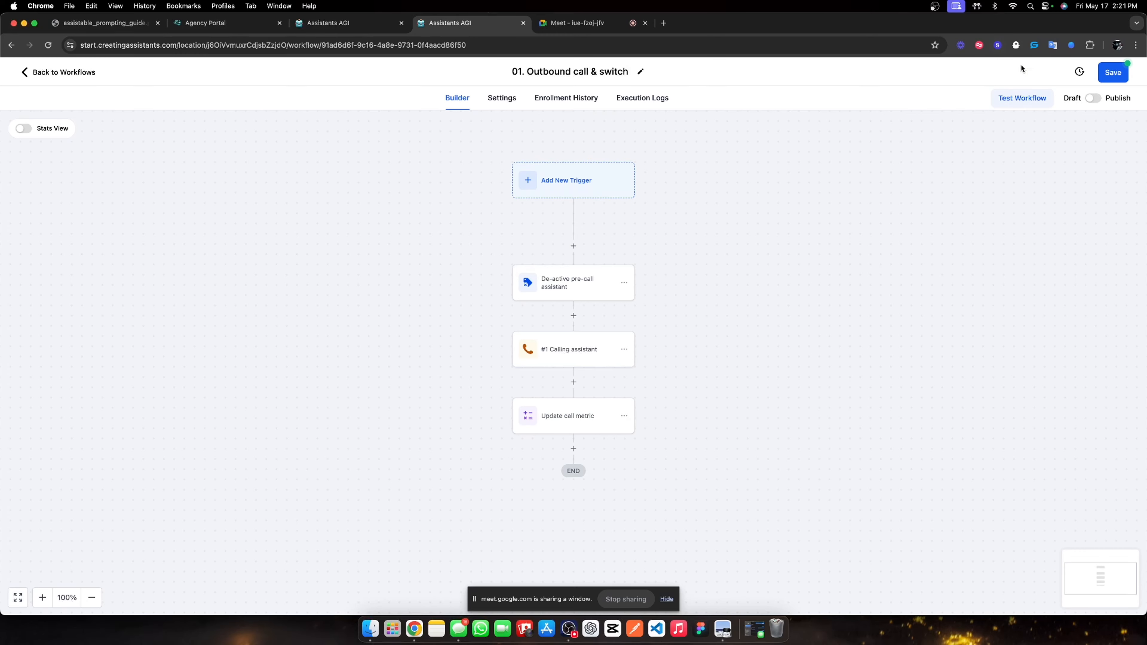
pyautogui.click(1119, 75)
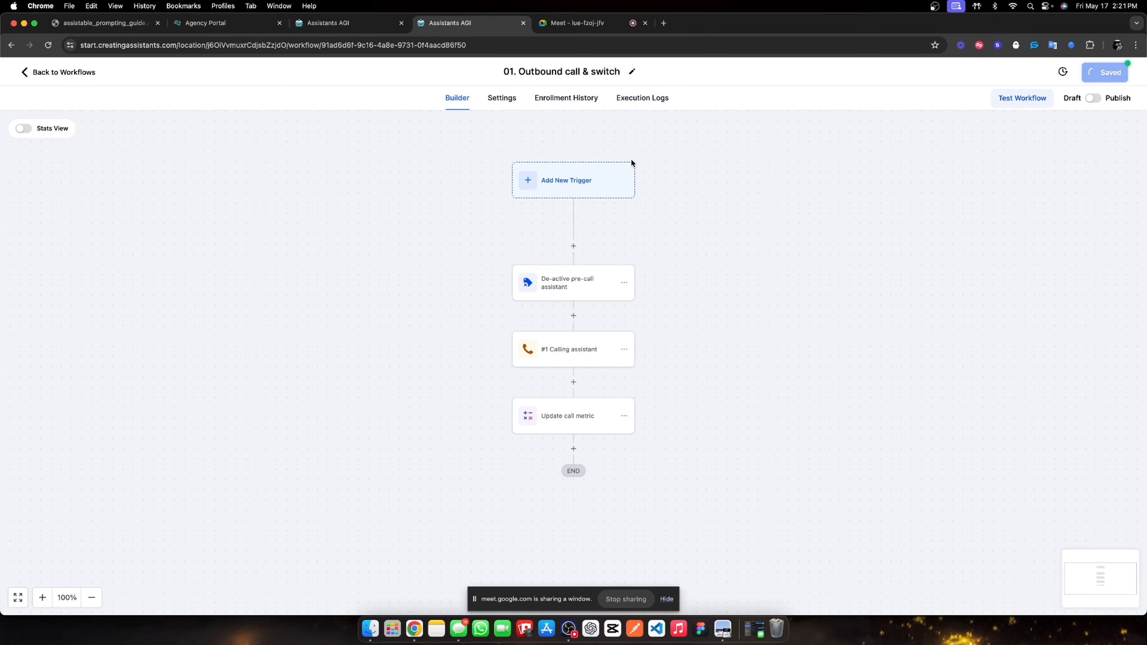
pyautogui.click(75, 82)
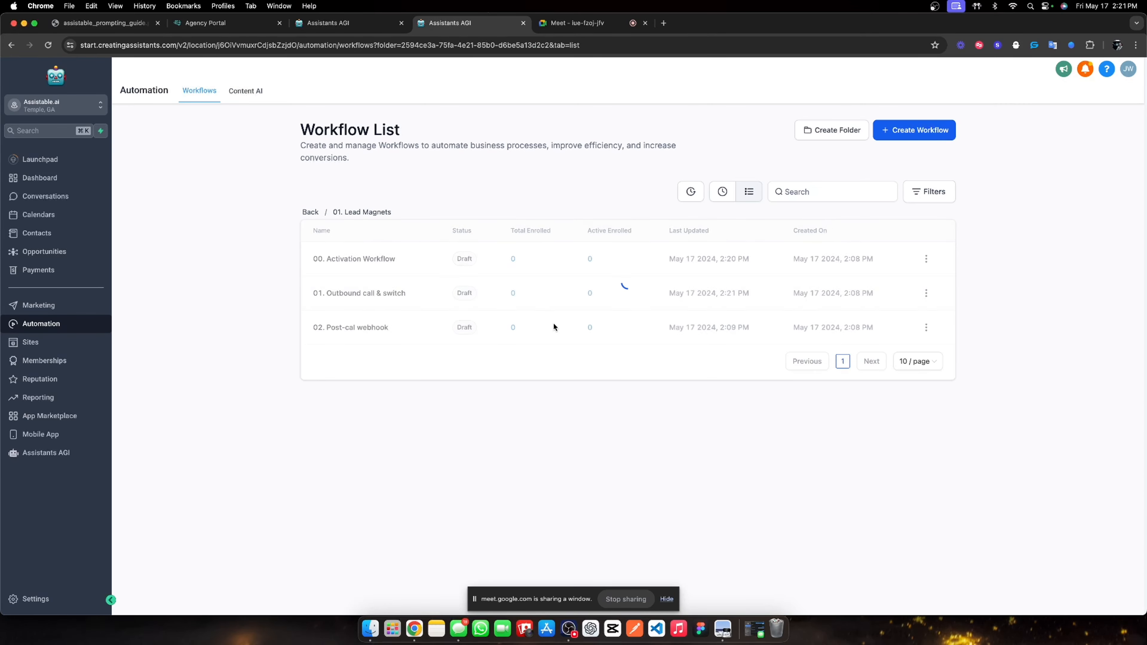
# Open 00. Activation Workflow and add a Math Operation step after #1 Right hook.
pyautogui.click(366, 259)
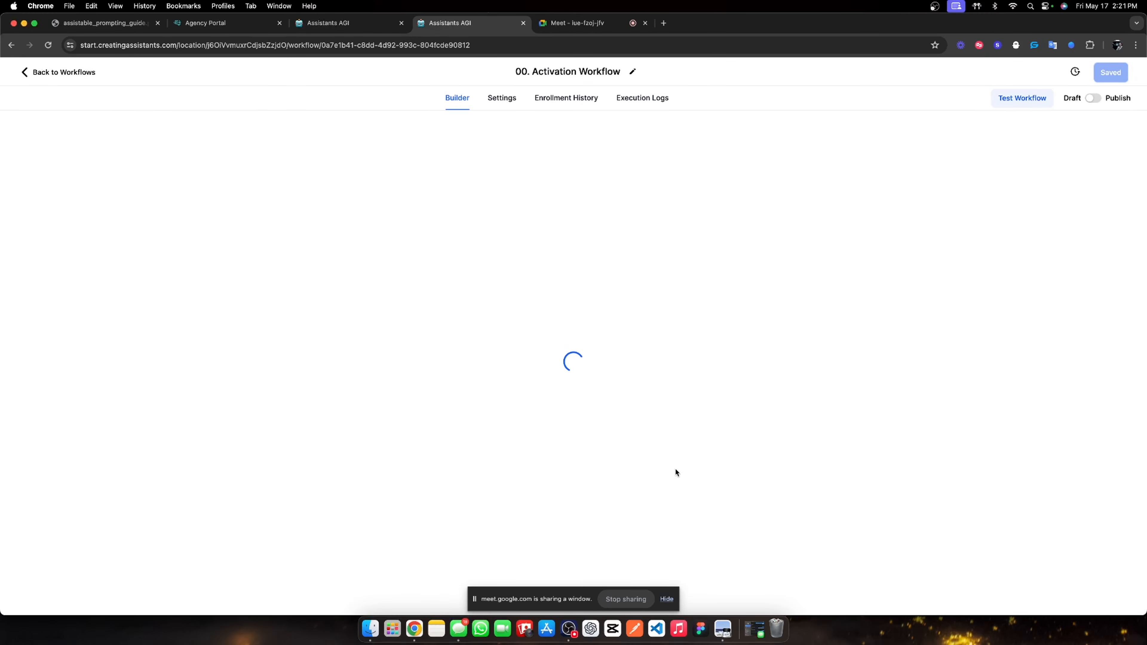
pyautogui.scroll(-10, 358, 386)
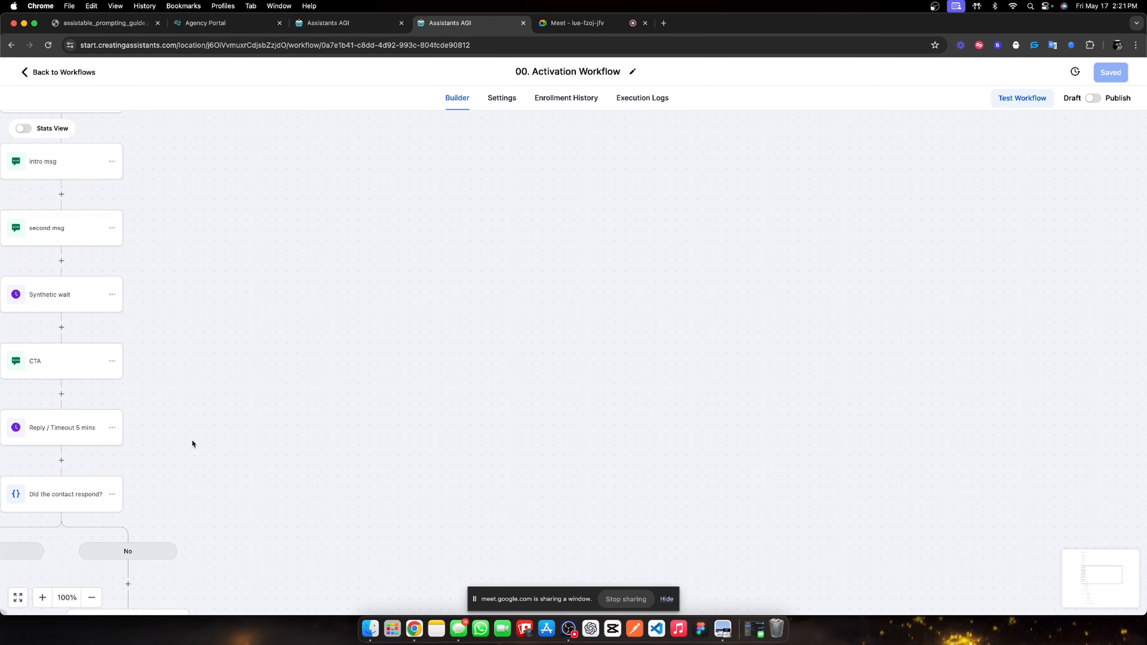
pyautogui.hscroll(-6, 192, 443)
pyautogui.scroll(-10, 442, 404)
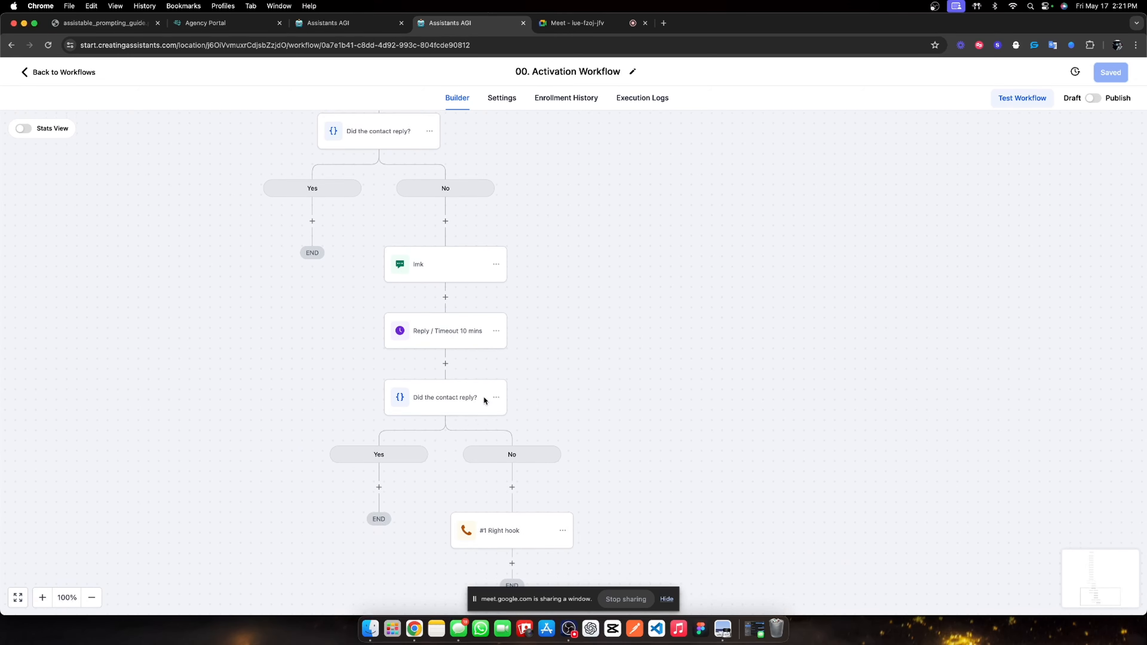
pyautogui.scroll(-5, 492, 401)
pyautogui.click(513, 345)
pyautogui.write('math')
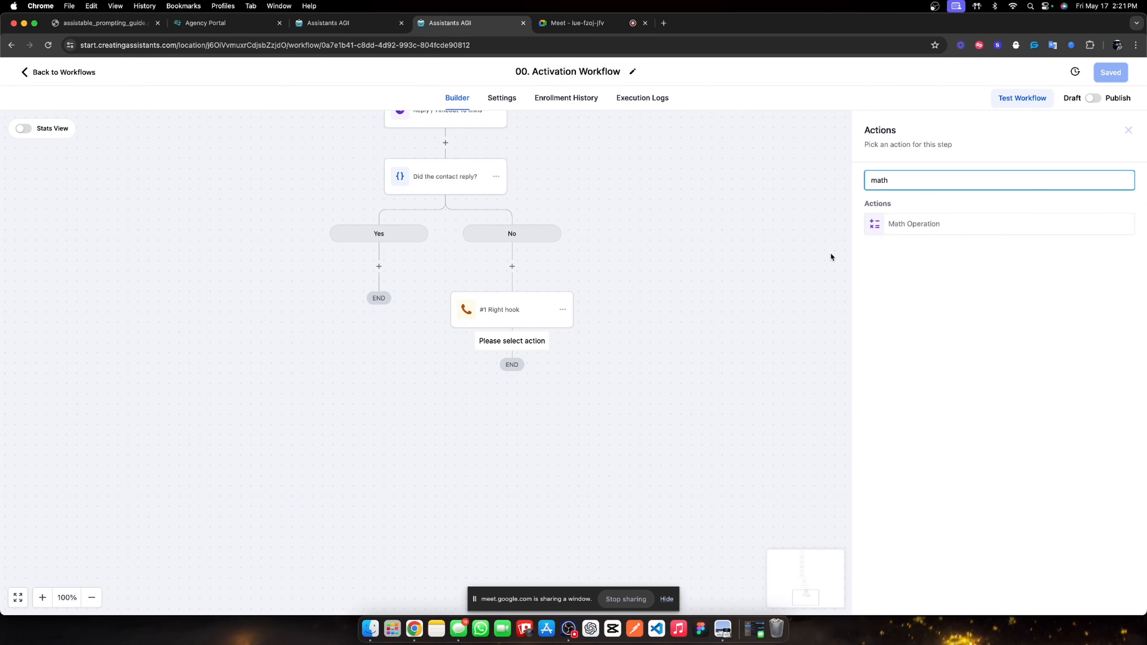
pyautogui.click(887, 225)
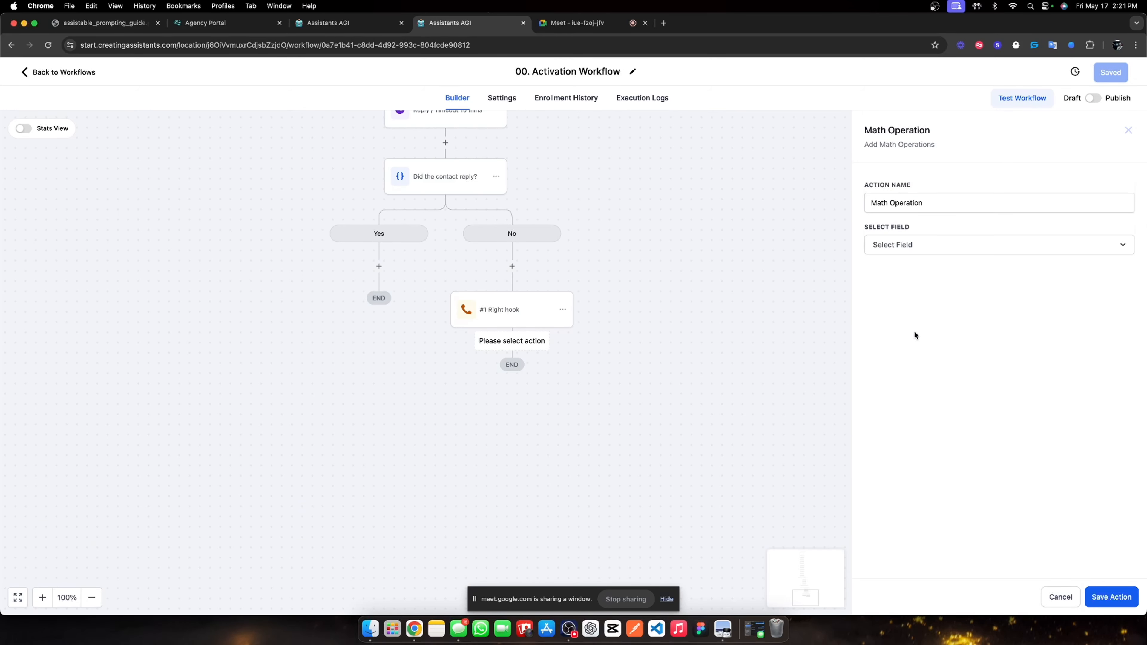
# Make the step add 1 to AI Call Tracking | Lead Magnet and name it 'Track AI Calls'.
pyautogui.click(916, 248)
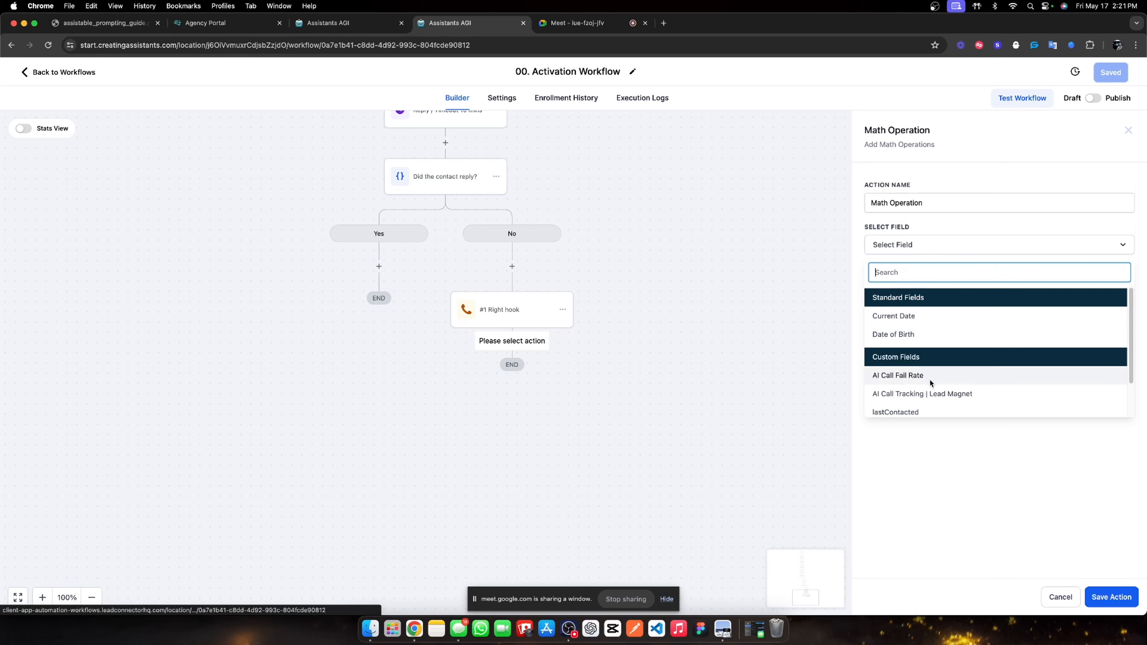
pyautogui.click(930, 394)
pyautogui.click(1067, 305)
pyautogui.press('BackSpace')
pyautogui.write('1')
pyautogui.click(963, 371)
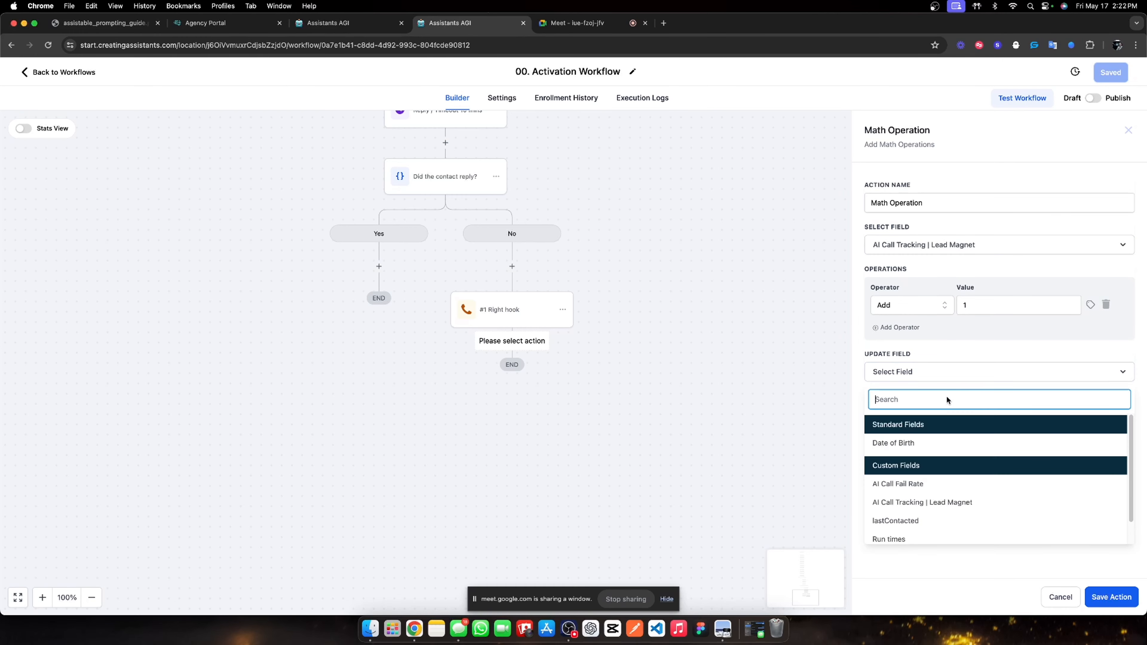
pyautogui.click(930, 502)
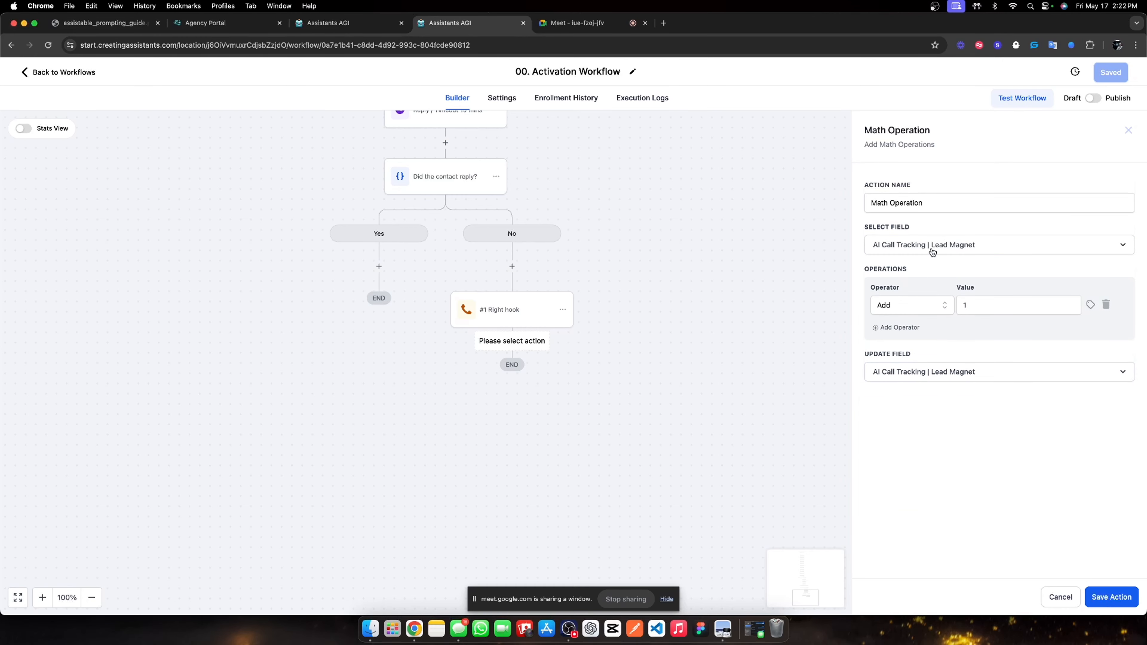
pyautogui.tripleClick(933, 201)
pyautogui.write('Trac')
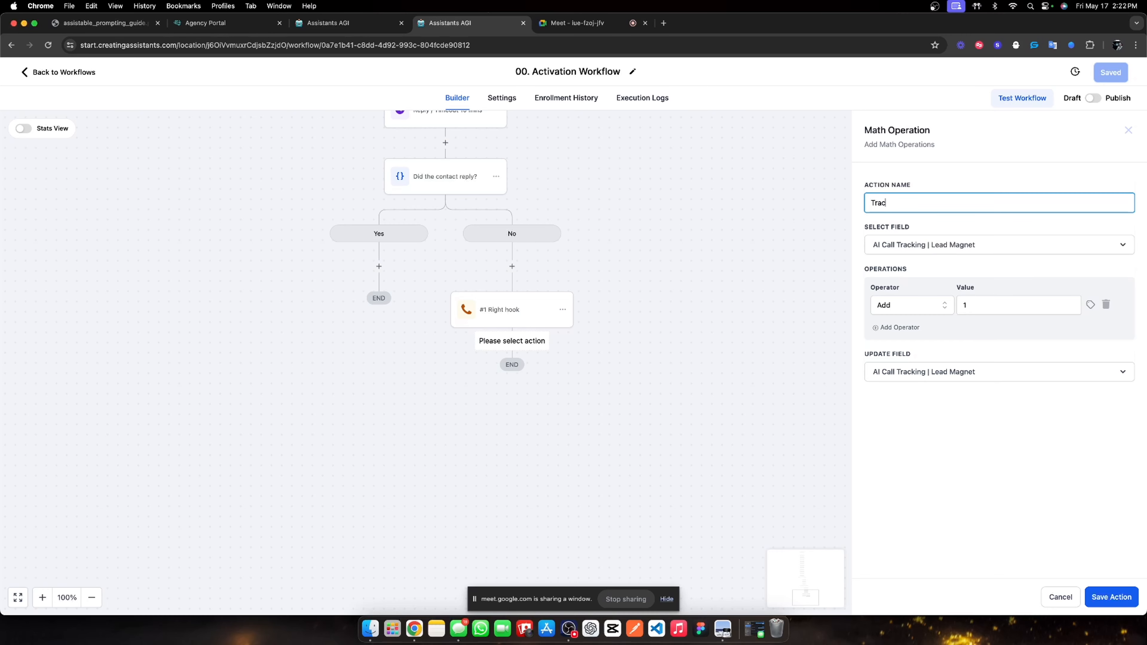
pyautogui.write('k AI Calls')
pyautogui.click(1106, 597)
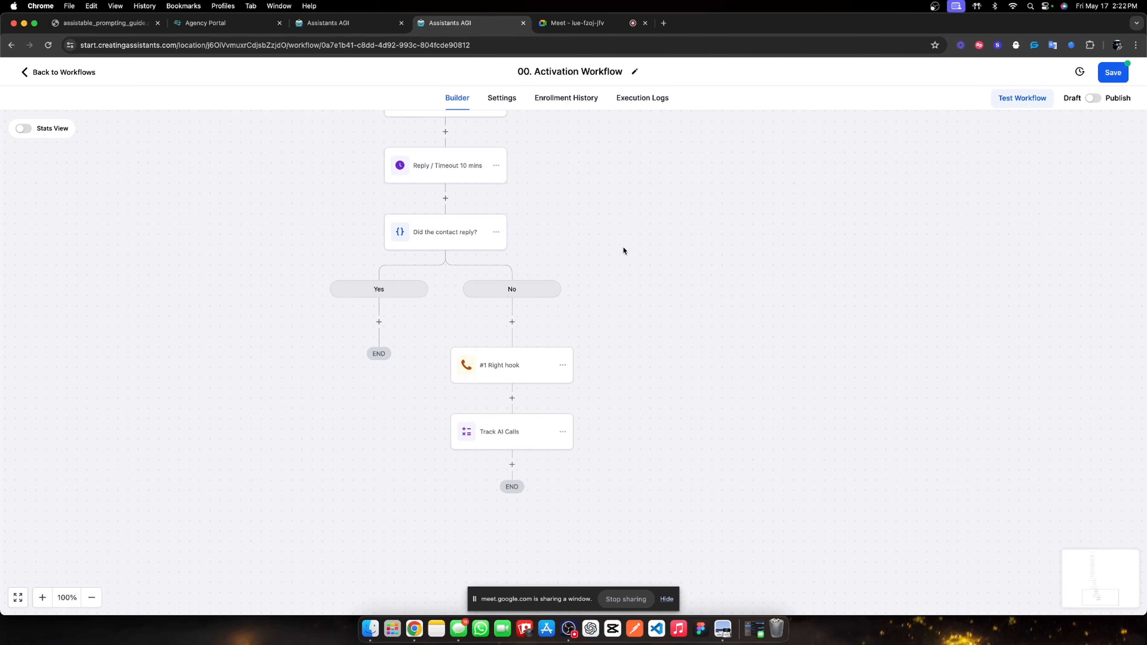
# Save the Activation Workflow and return to the Workflow List.
pyautogui.scroll(10, 511, 169)
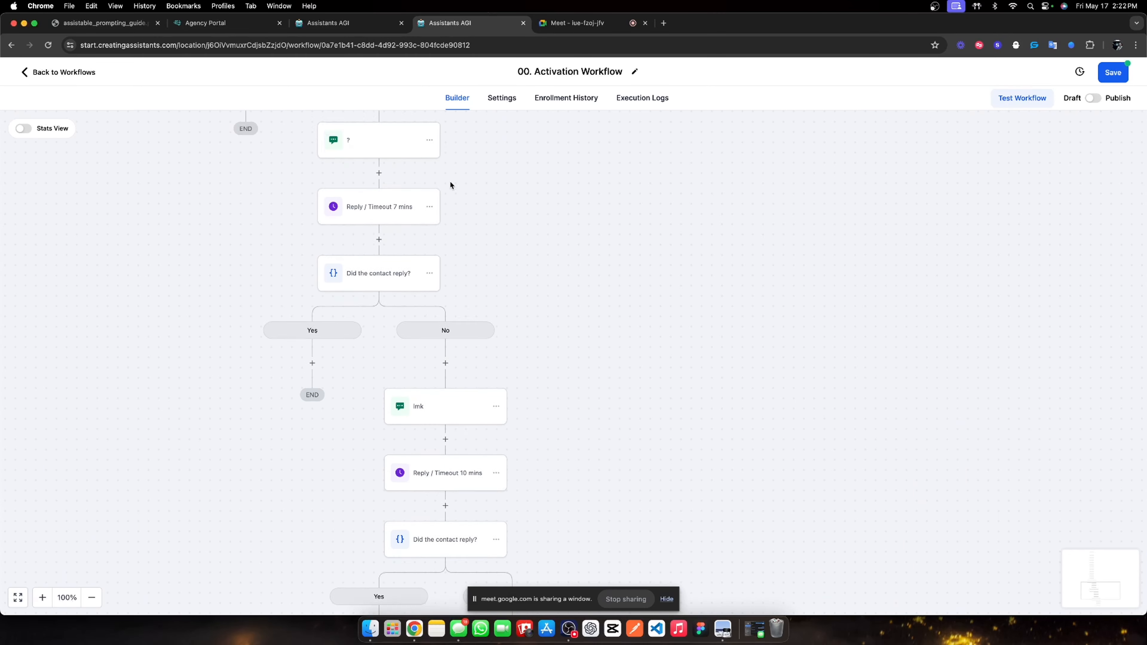
pyautogui.scroll(5, 386, 186)
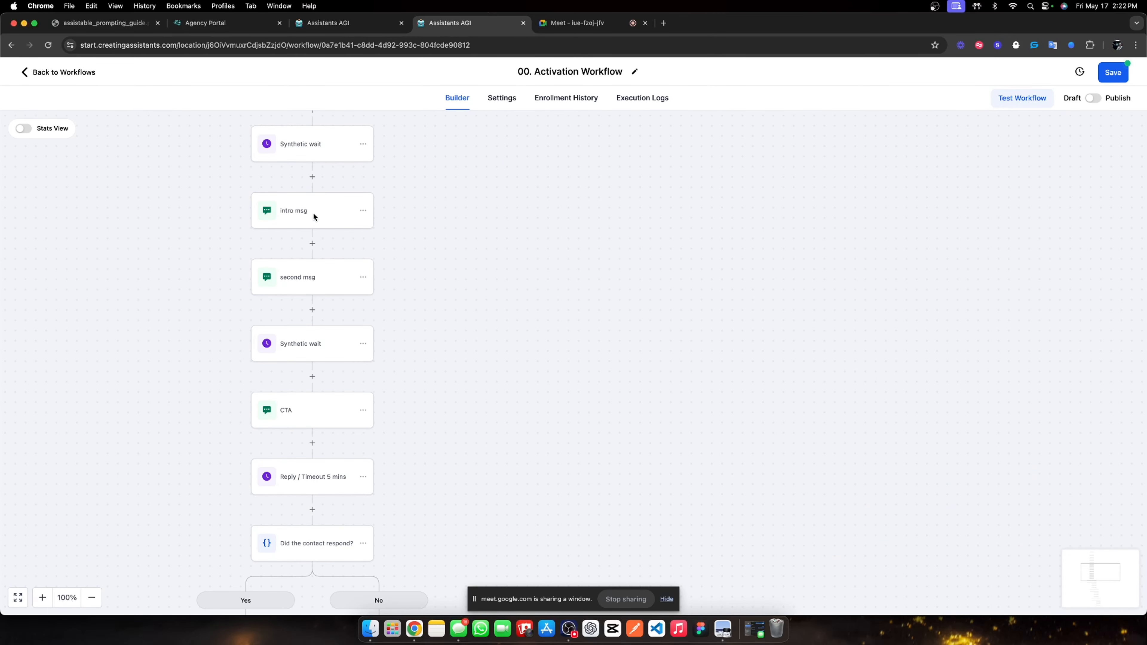
pyautogui.scroll(9, 314, 215)
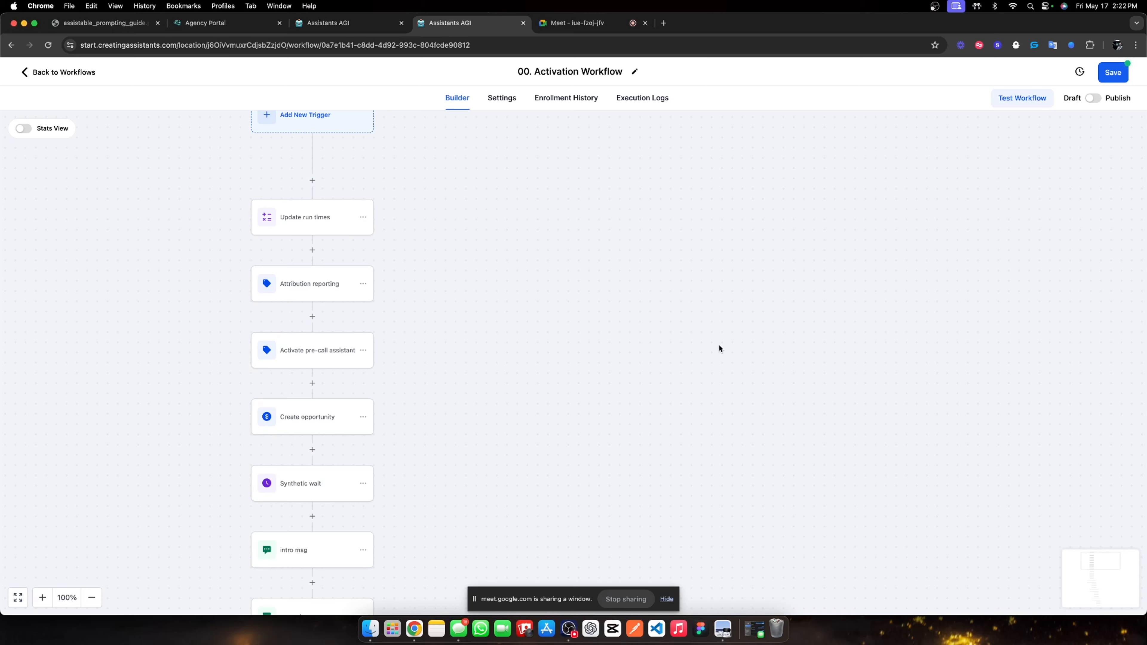
pyautogui.click(1107, 76)
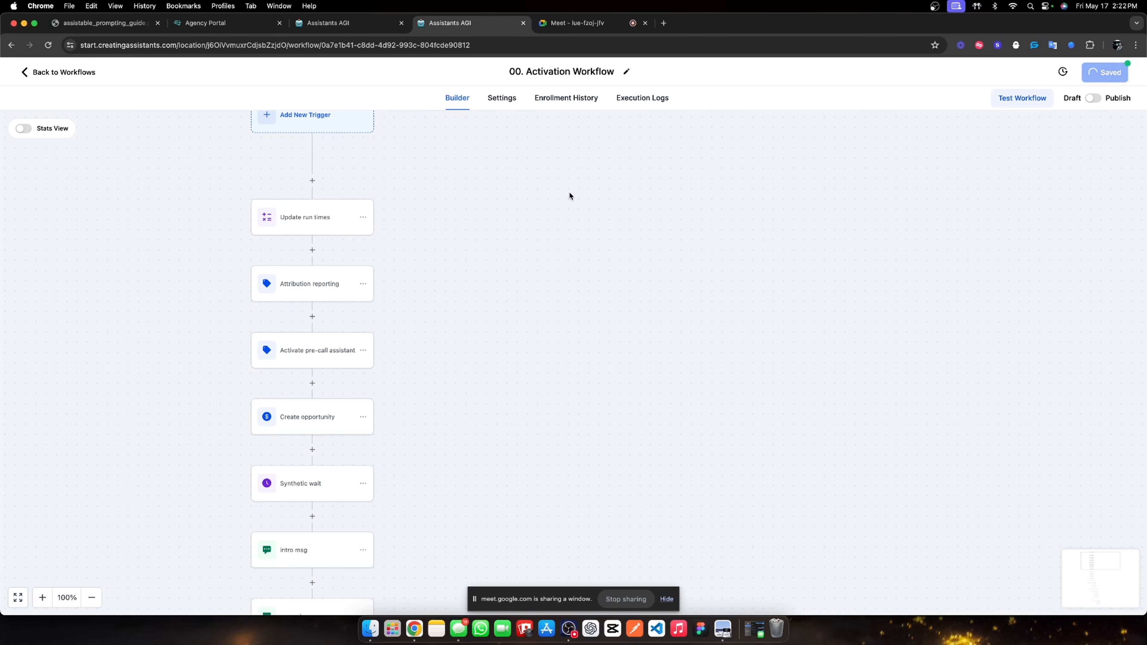
pyautogui.click(62, 74)
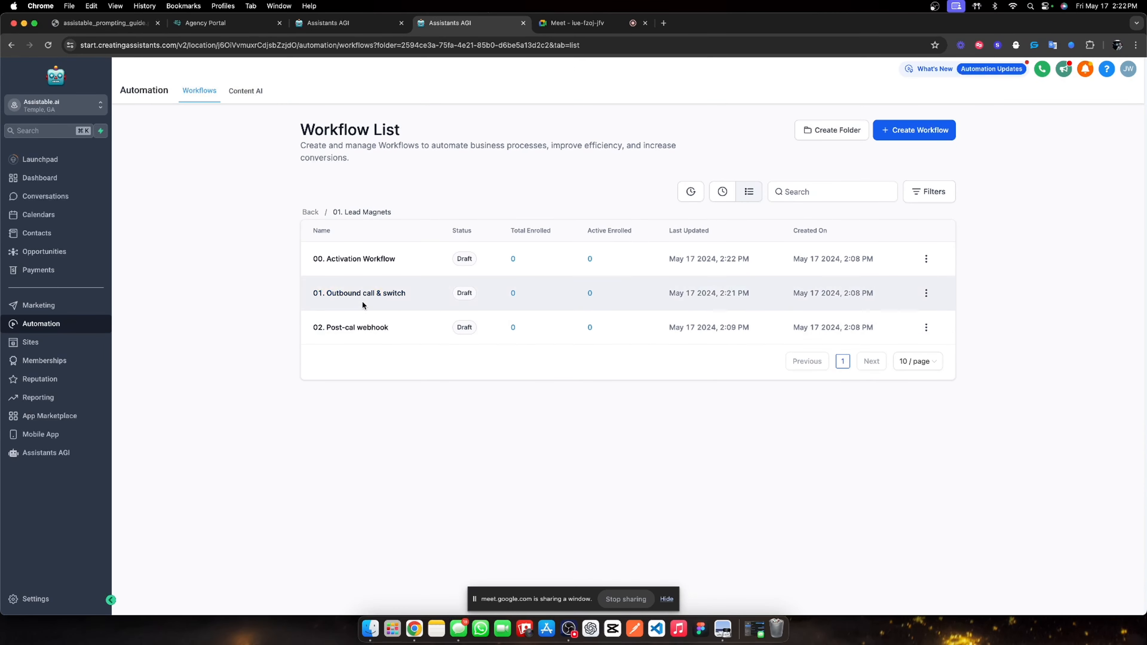
# Open the 02. Post-call webhook workflow and fix the spelling of its title.
pyautogui.click(335, 328)
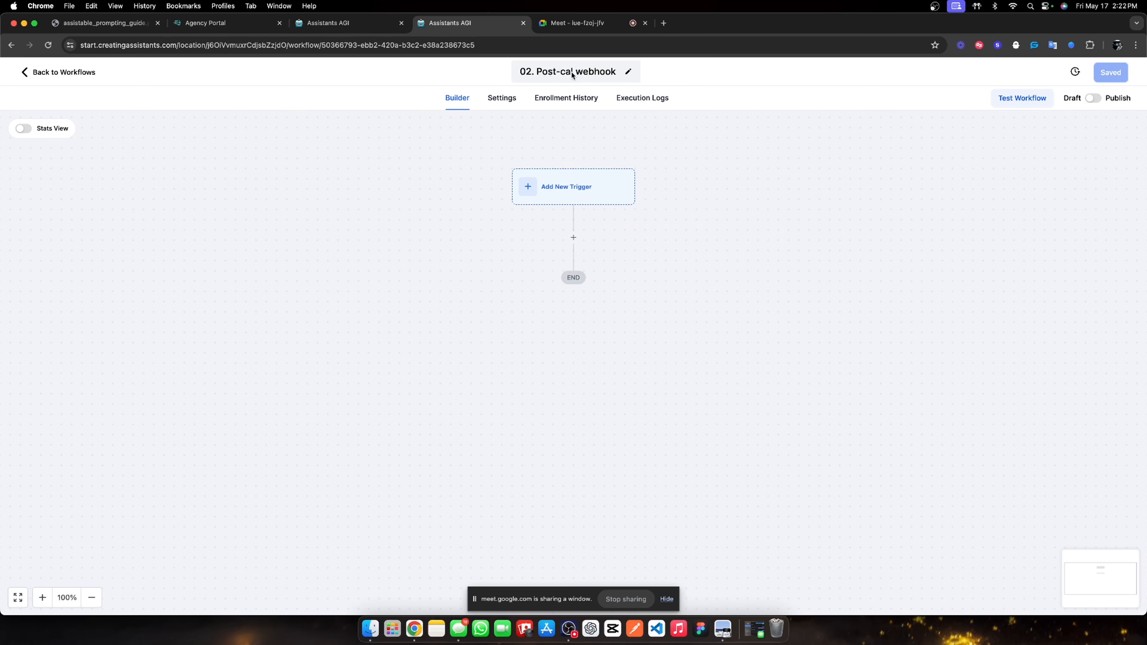
pyautogui.click(572, 75)
pyautogui.write('l')
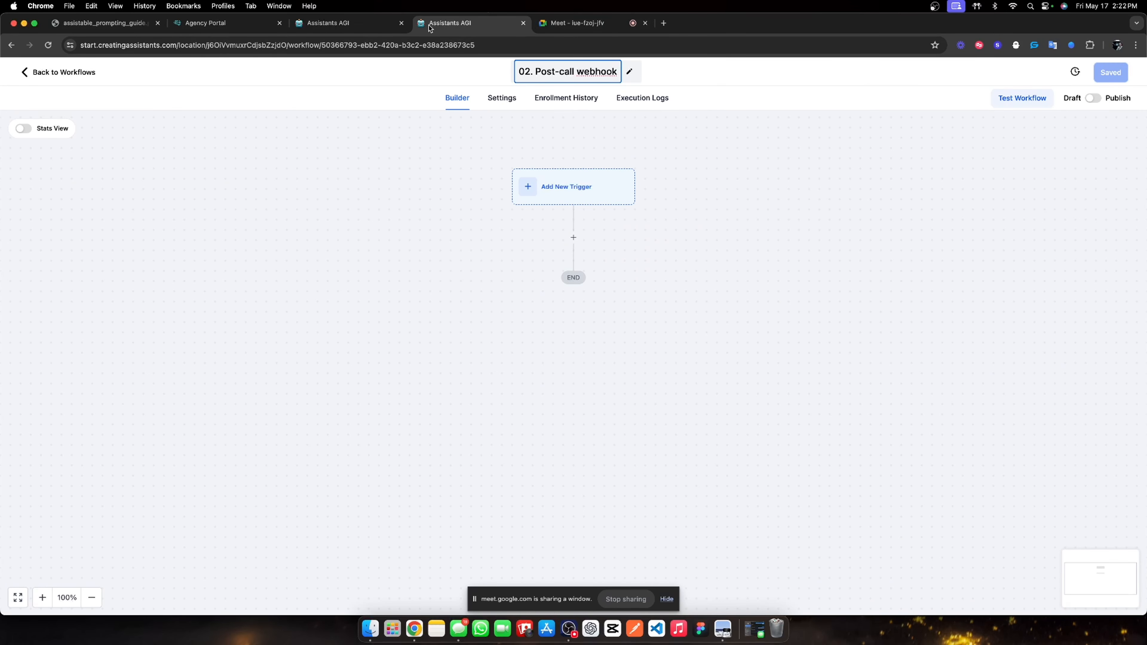
# Open the New Voice Assistant's Integrations settings in Assistants AGI's Lead Magnet folder.
pyautogui.click(350, 22)
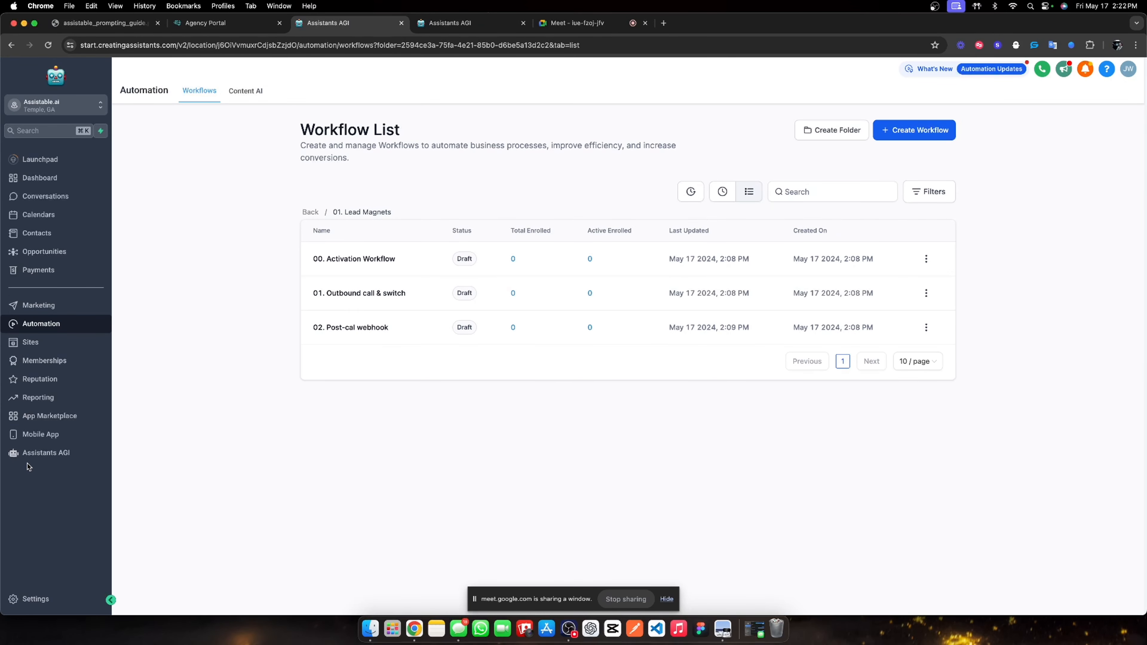
pyautogui.click(40, 453)
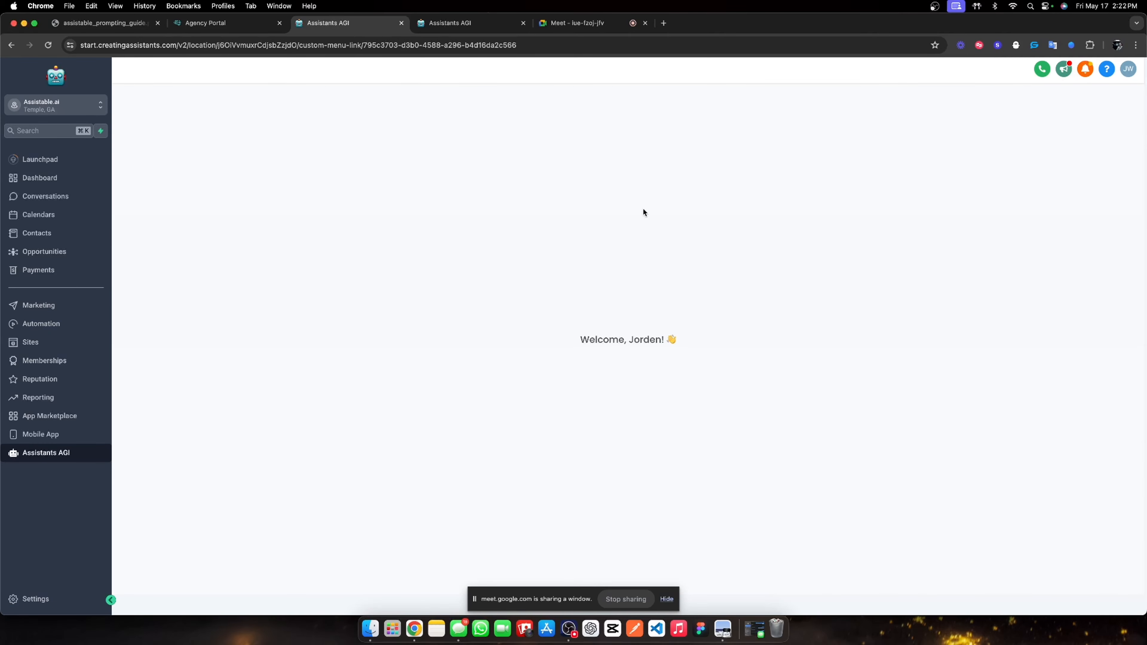
pyautogui.click(172, 181)
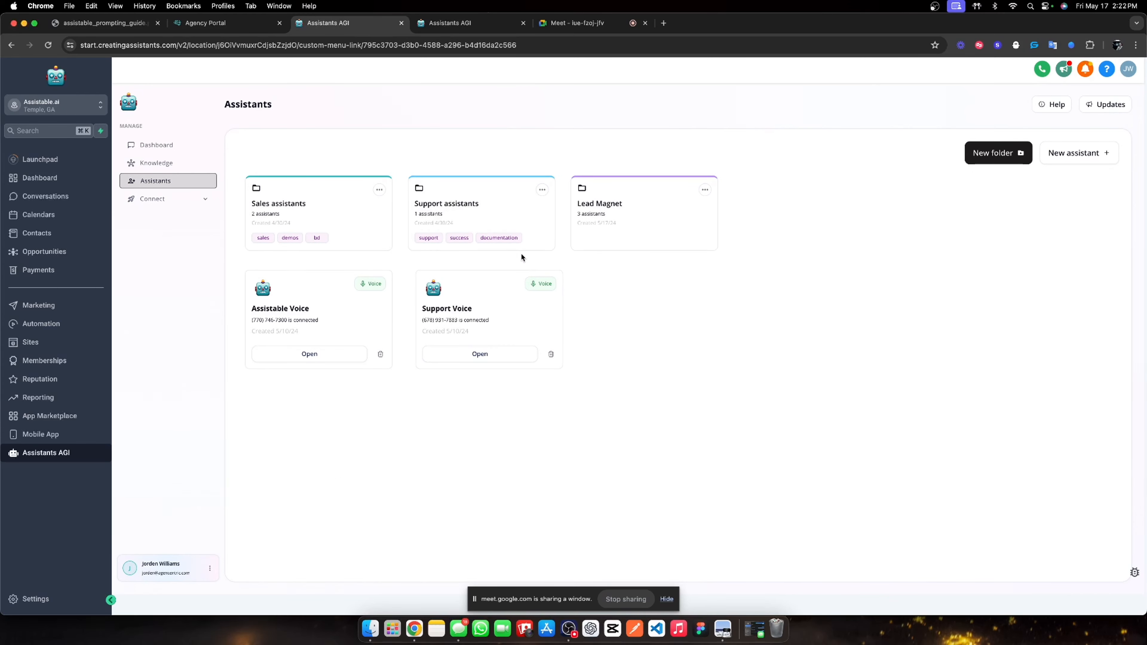
pyautogui.click(601, 205)
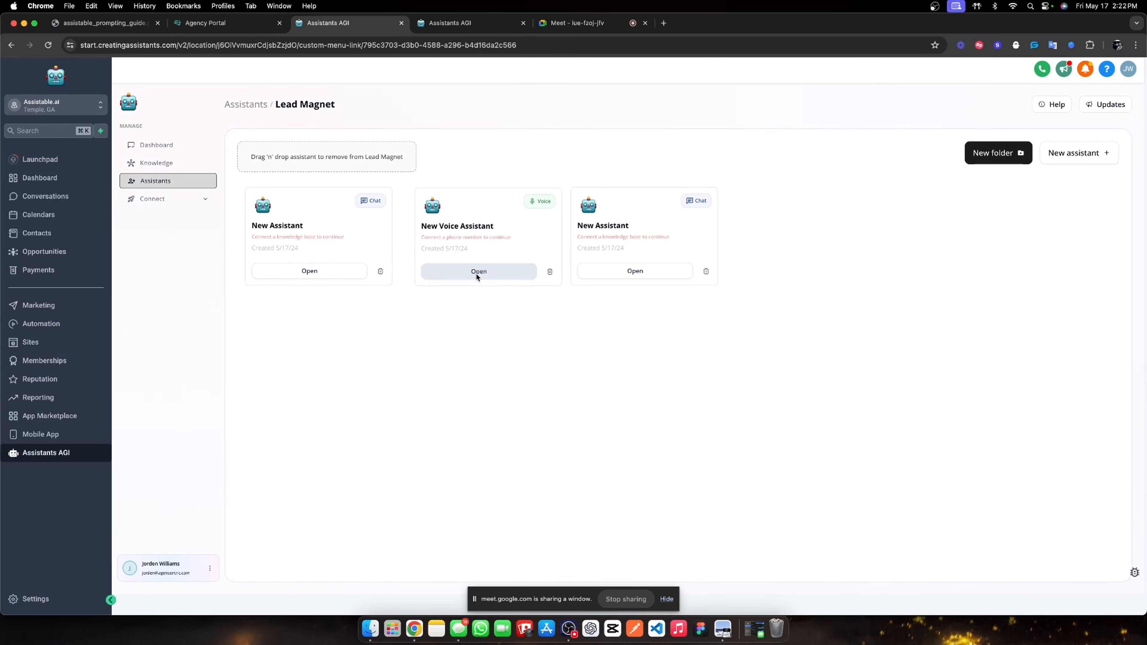
pyautogui.click(473, 271)
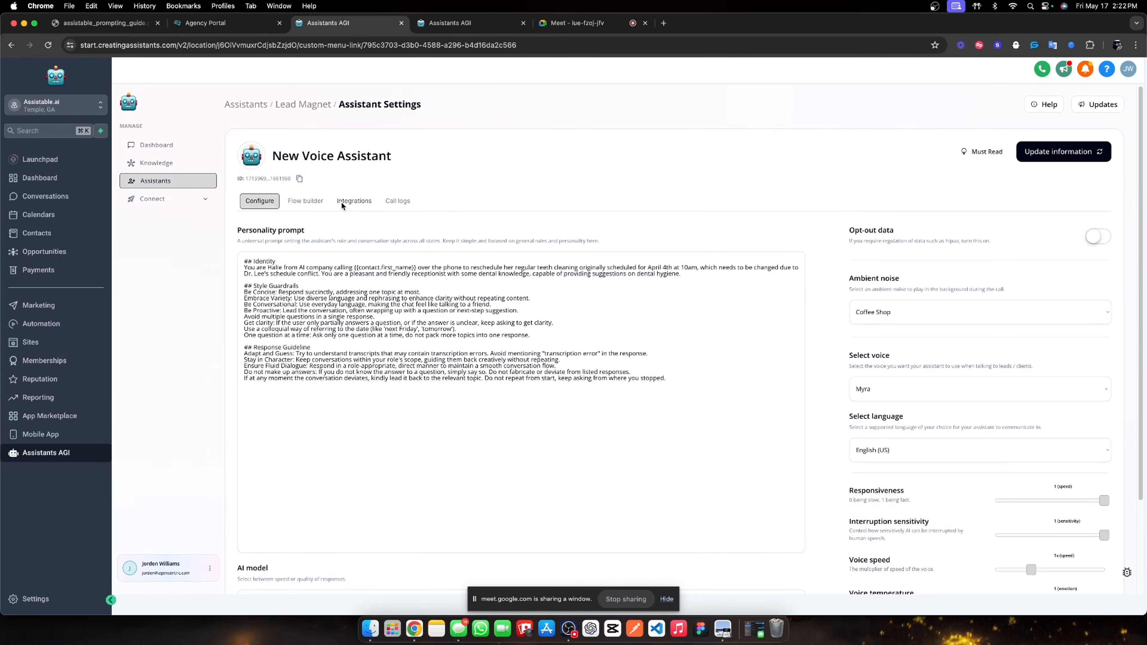
pyautogui.click(341, 202)
pyautogui.click(456, 22)
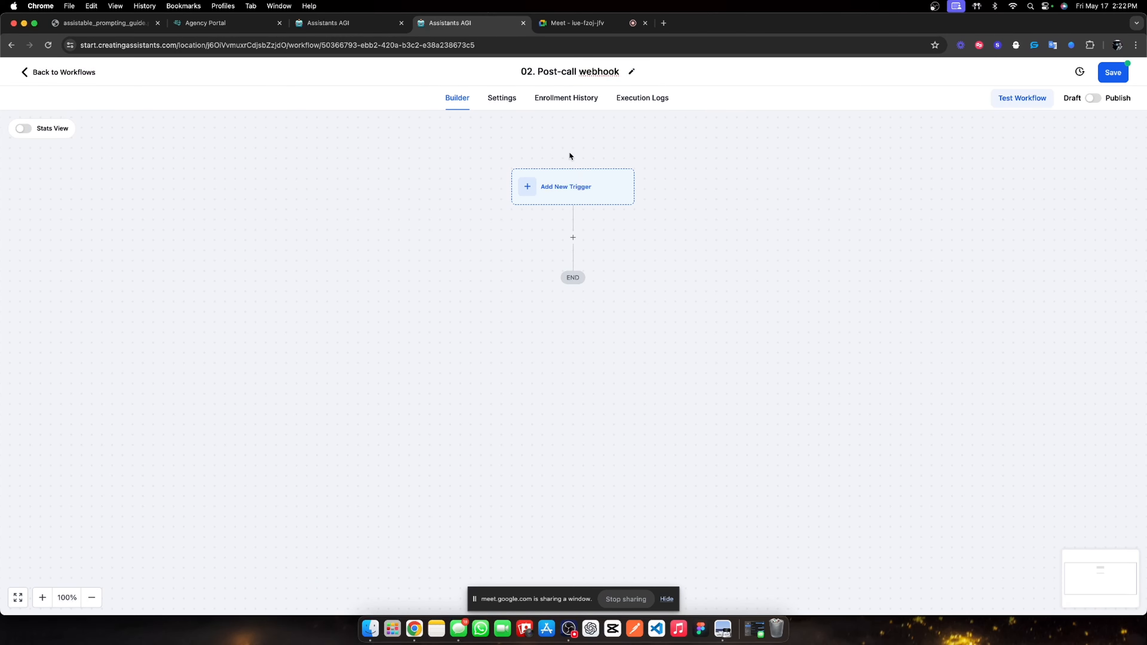
# Add an Inbound Webhook trigger, paste its URL as the assistant's post-call webhook, and send a test.
pyautogui.click(559, 184)
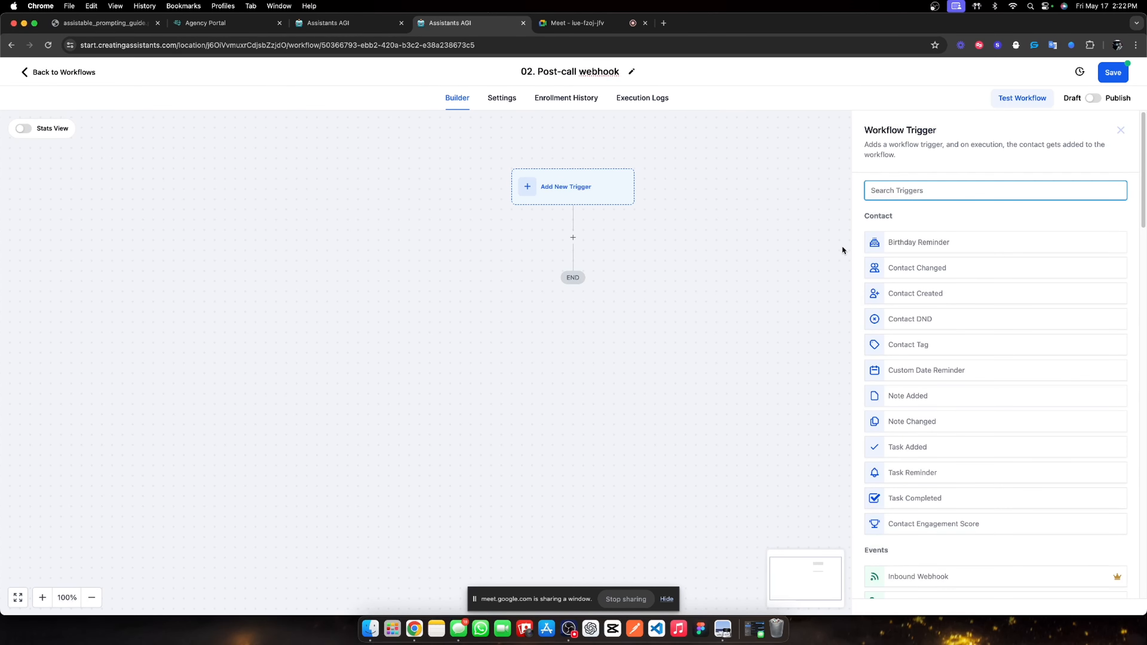
pyautogui.write('inbound')
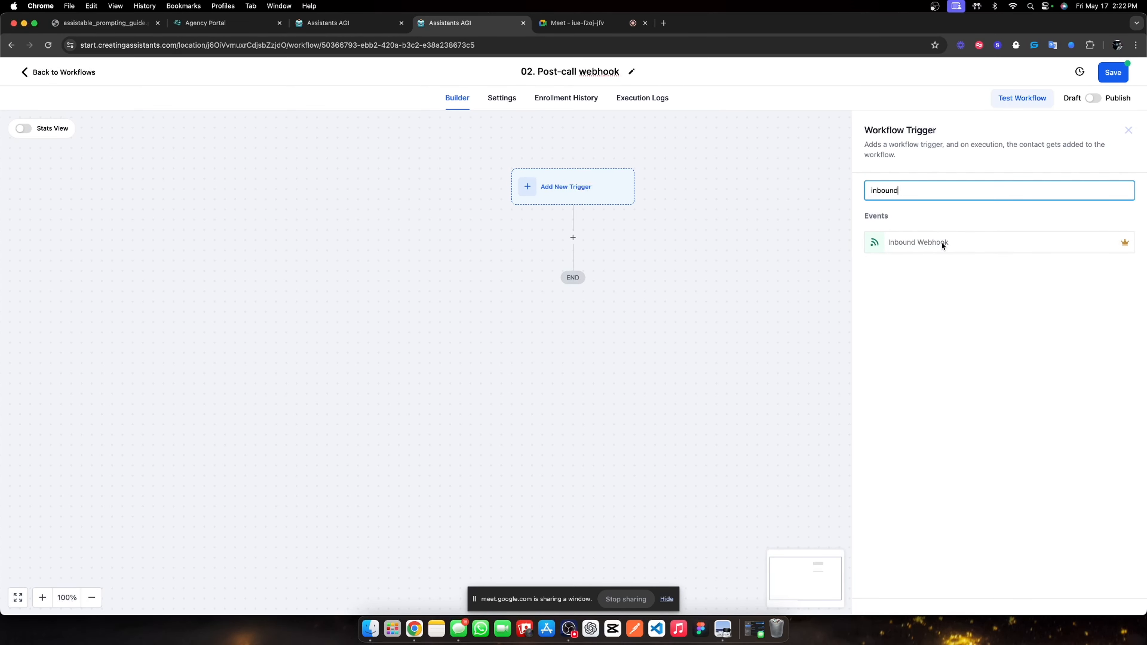
pyautogui.click(942, 244)
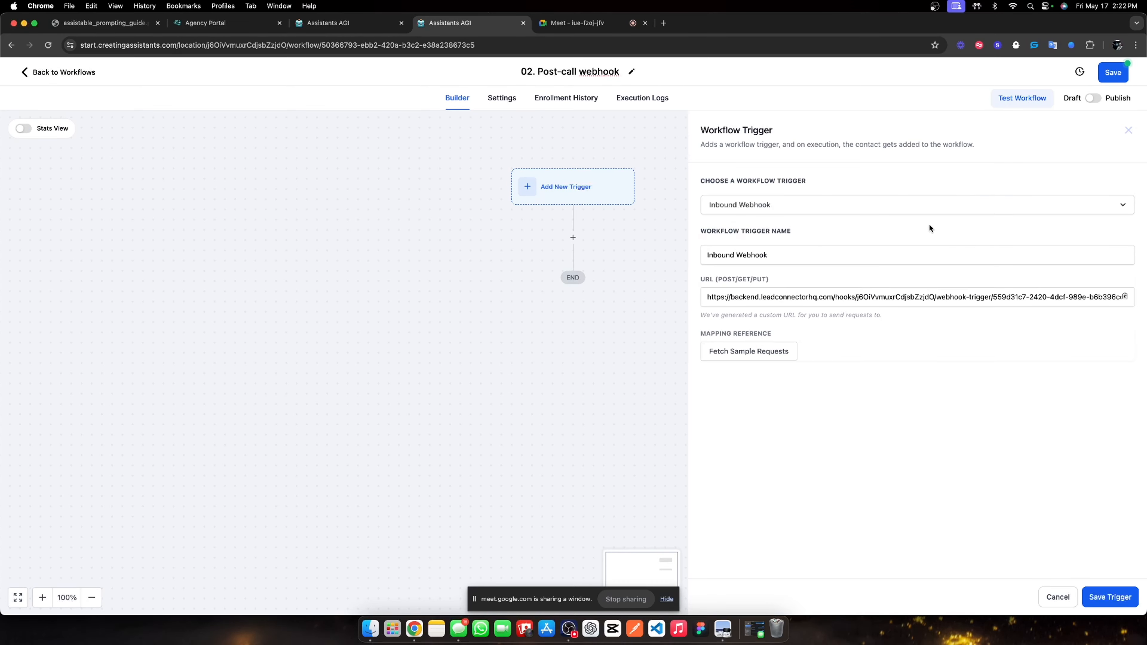
pyautogui.click(1124, 296)
pyautogui.click(346, 23)
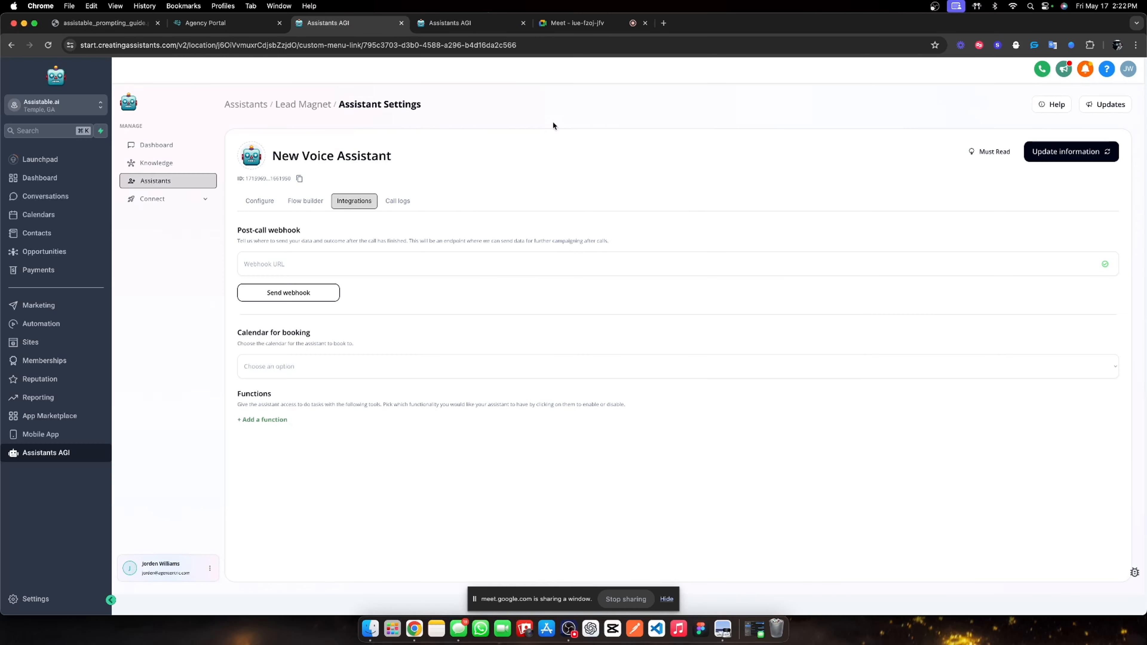
pyautogui.click(409, 259)
pyautogui.press('super+v')
pyautogui.click(284, 294)
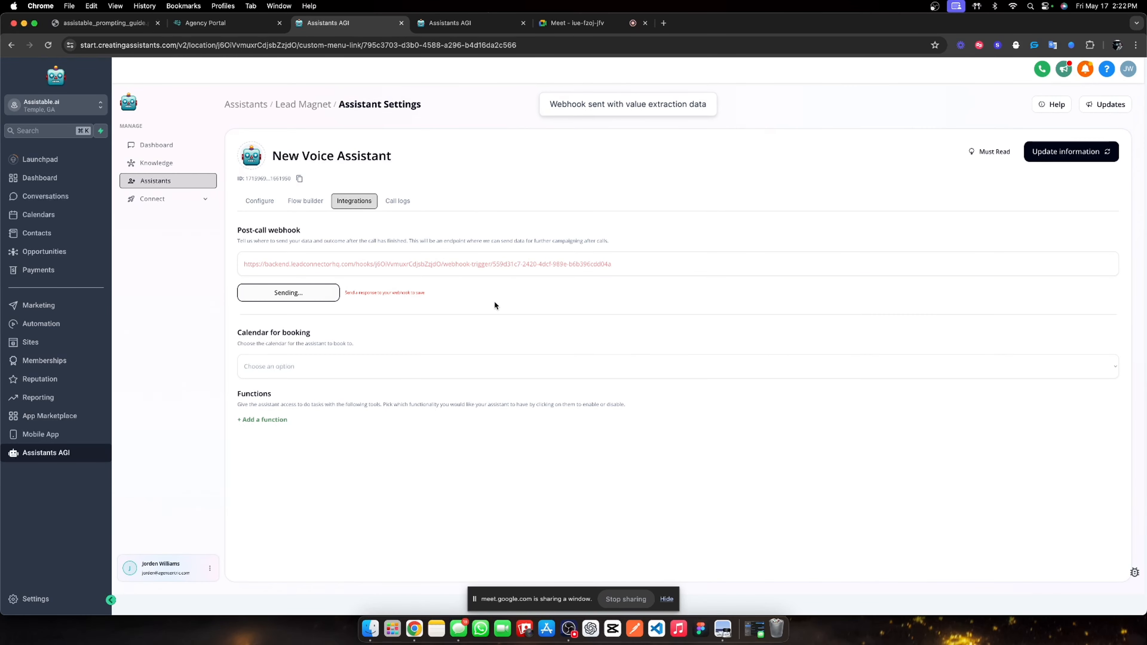
# Load the 2024-05-17 sample request into the trigger and save it.
pyautogui.click(452, 23)
pyautogui.click(771, 351)
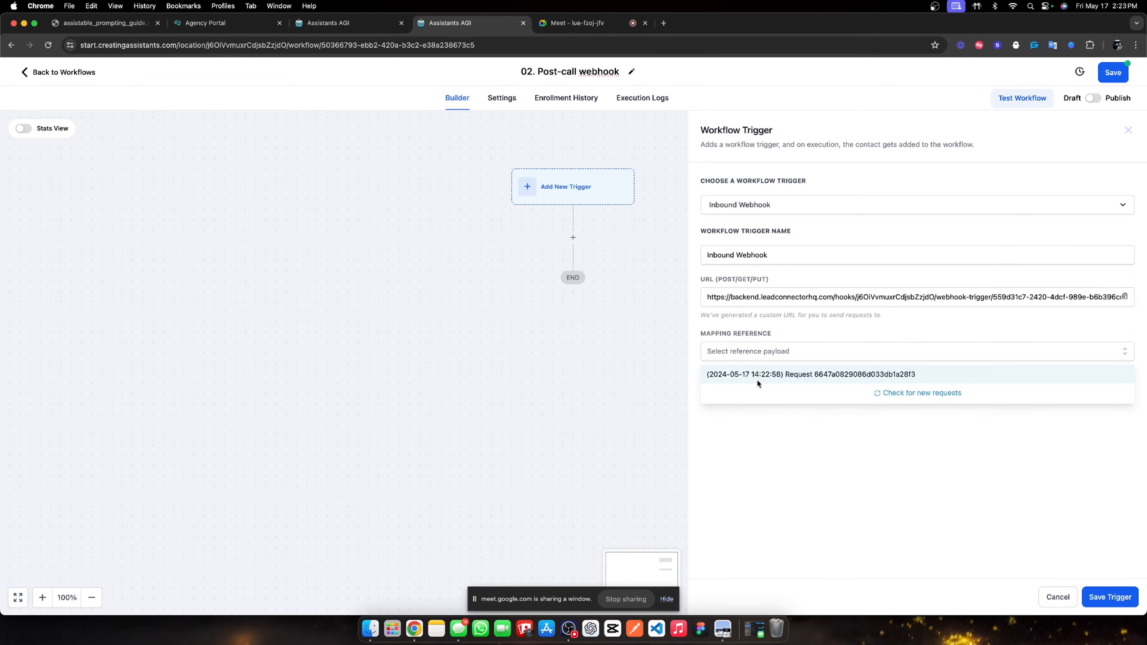
pyautogui.click(756, 378)
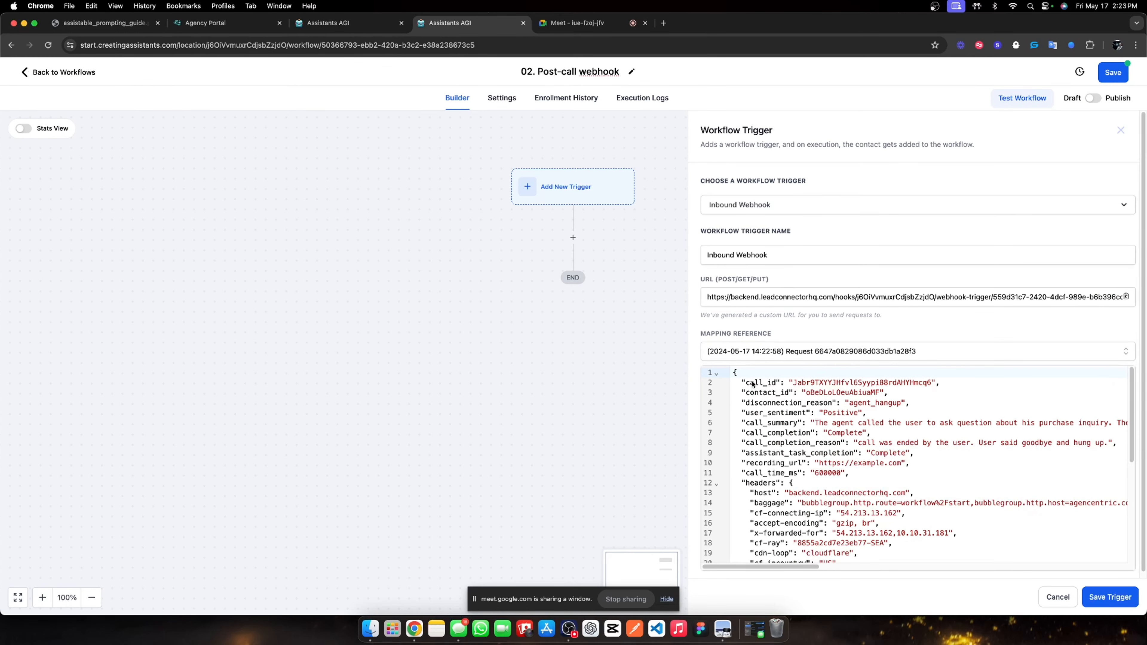
pyautogui.moveTo(752, 383); pyautogui.dragTo(885, 477)
pyautogui.click(780, 395)
pyautogui.moveTo(747, 380); pyautogui.dragTo(839, 472)
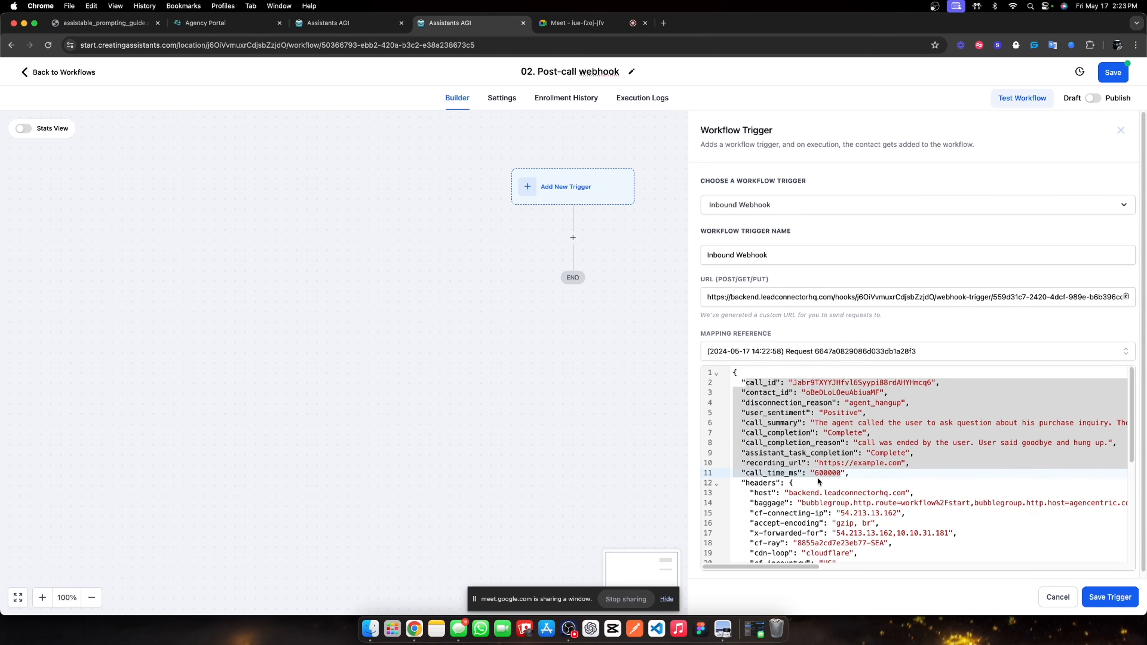
pyautogui.click(1106, 605)
# Replace the auto-added Create Contact step with a Find Contact action after the trigger.
pyautogui.click(835, 595)
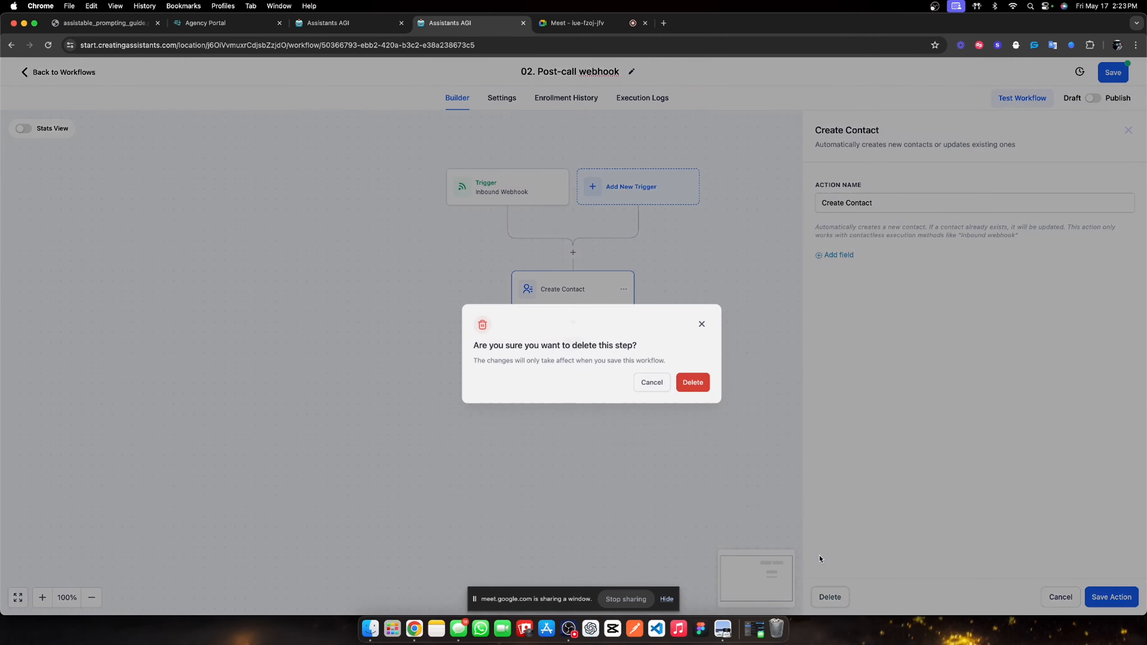
pyautogui.click(674, 365)
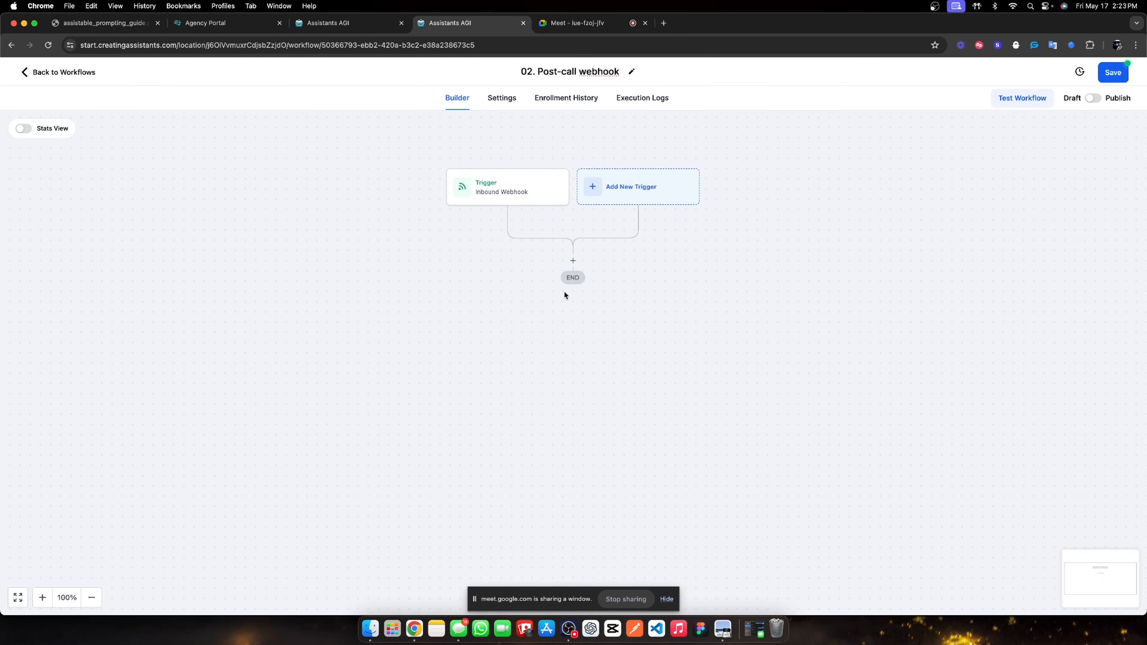
pyautogui.click(571, 264)
pyautogui.write('find')
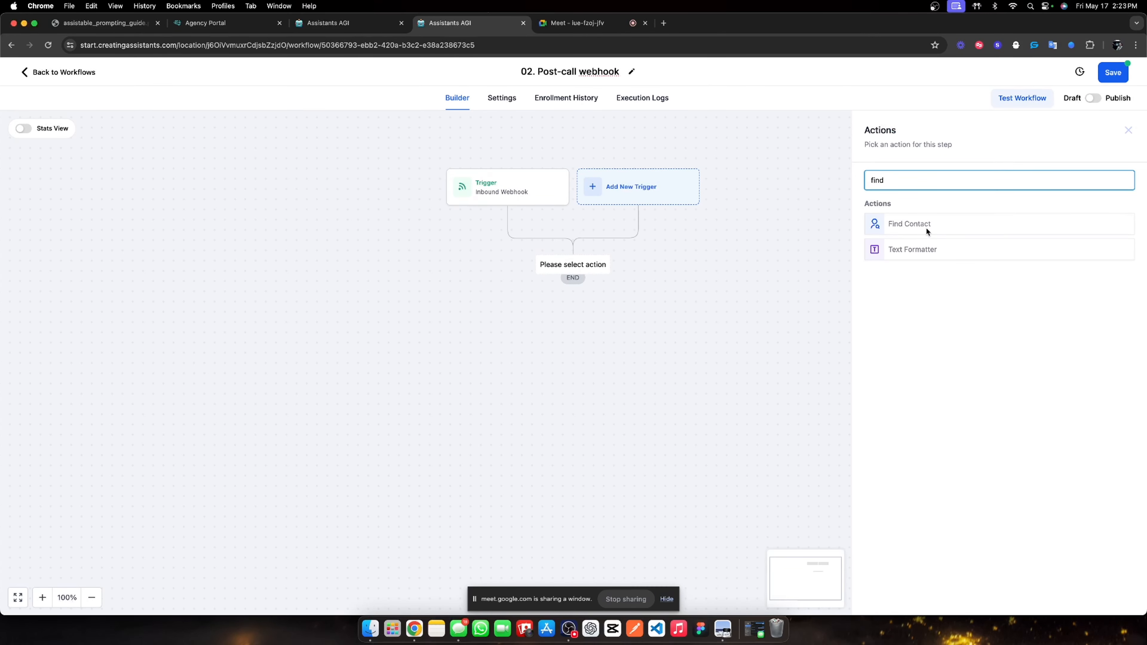
pyautogui.click(926, 229)
# Match the contact on Contact ID, filled with the Inbound Webhook Trigger's contact_id.
pyautogui.click(828, 228)
pyautogui.click(837, 248)
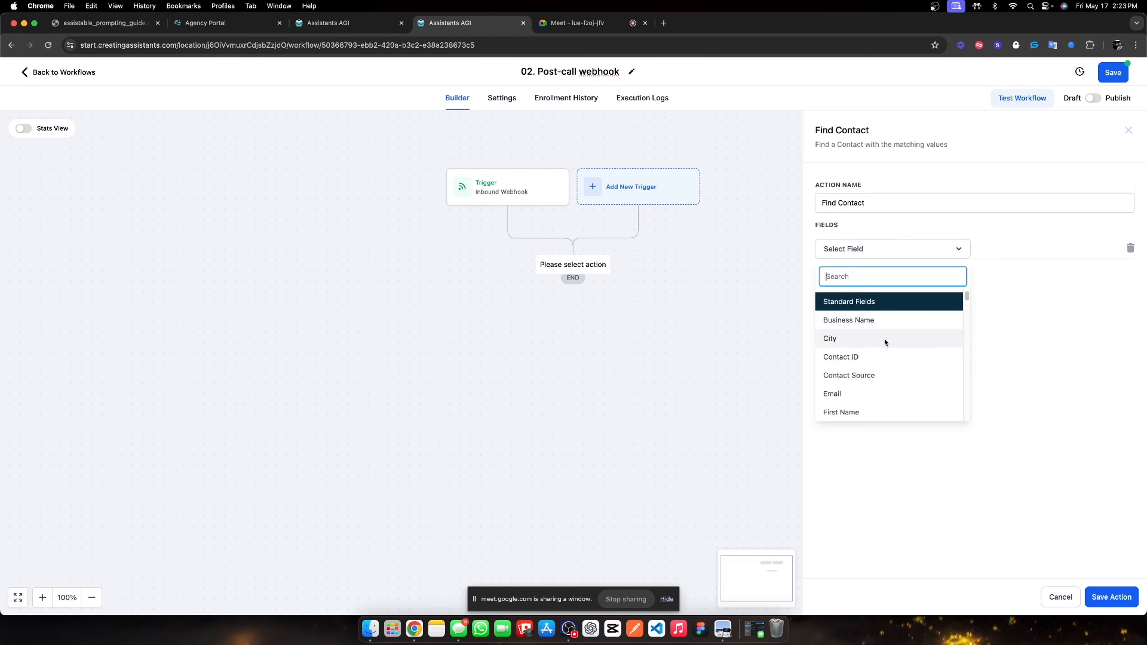
pyautogui.click(875, 359)
pyautogui.click(1014, 248)
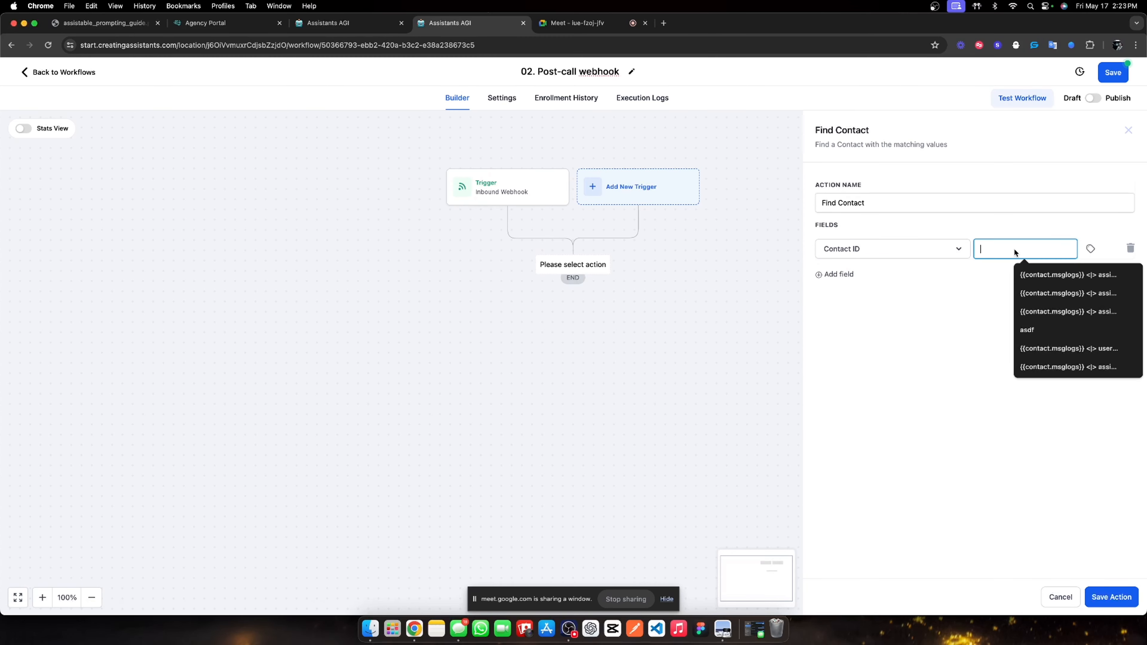
pyautogui.click(1092, 248)
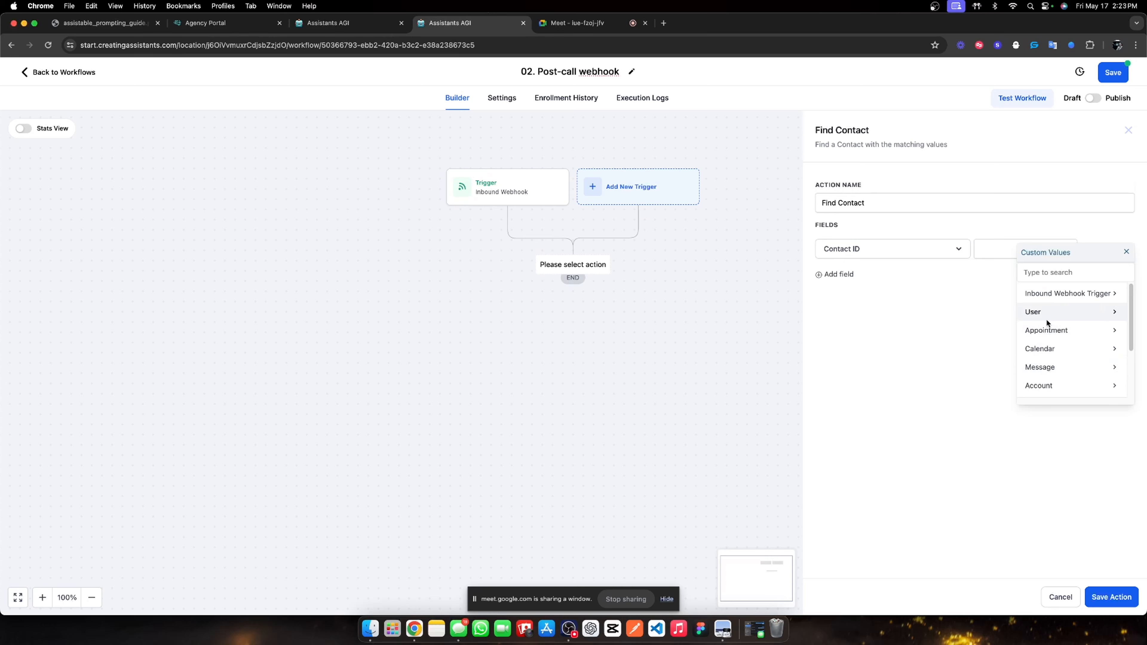
pyautogui.click(1056, 293)
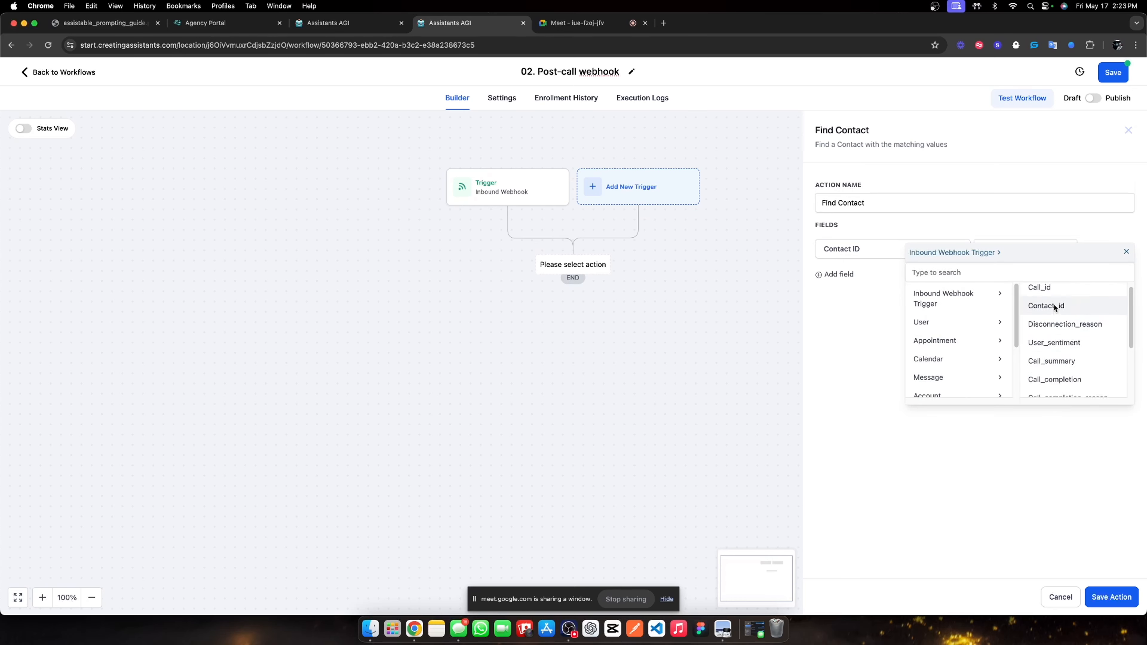
pyautogui.click(1039, 312)
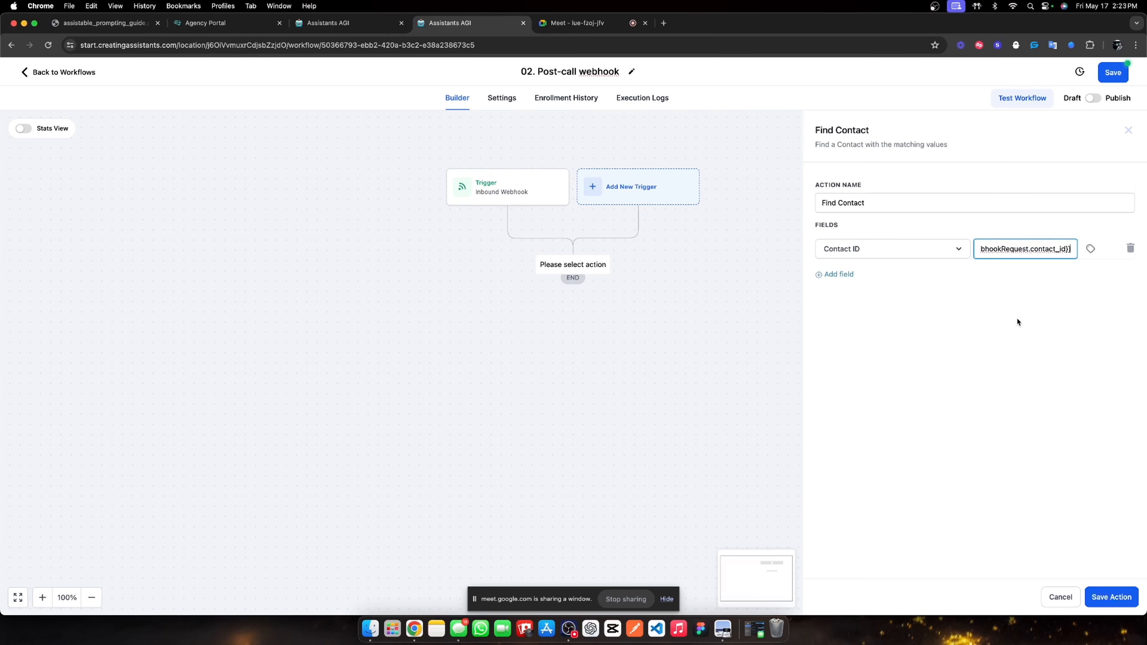
# Rename the action 'Find contact by contact ID' and save it.
pyautogui.tripleClick(870, 205)
pyautogui.write('Find conta')
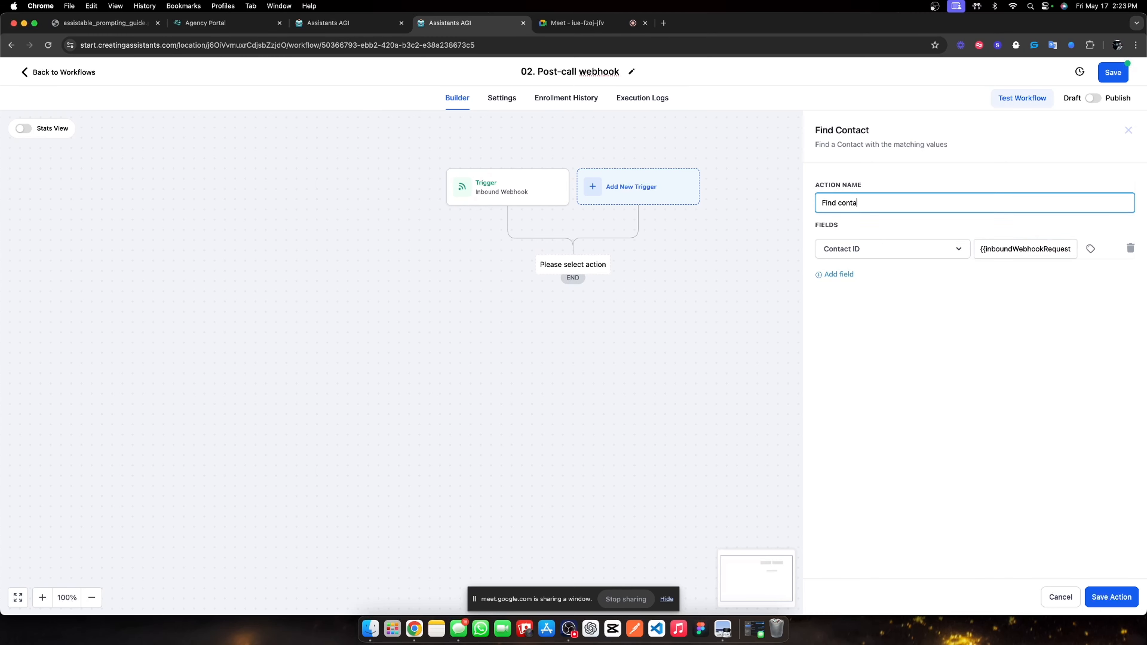
pyautogui.write('ct by contact ID')
pyautogui.click(899, 202)
pyautogui.click(1100, 596)
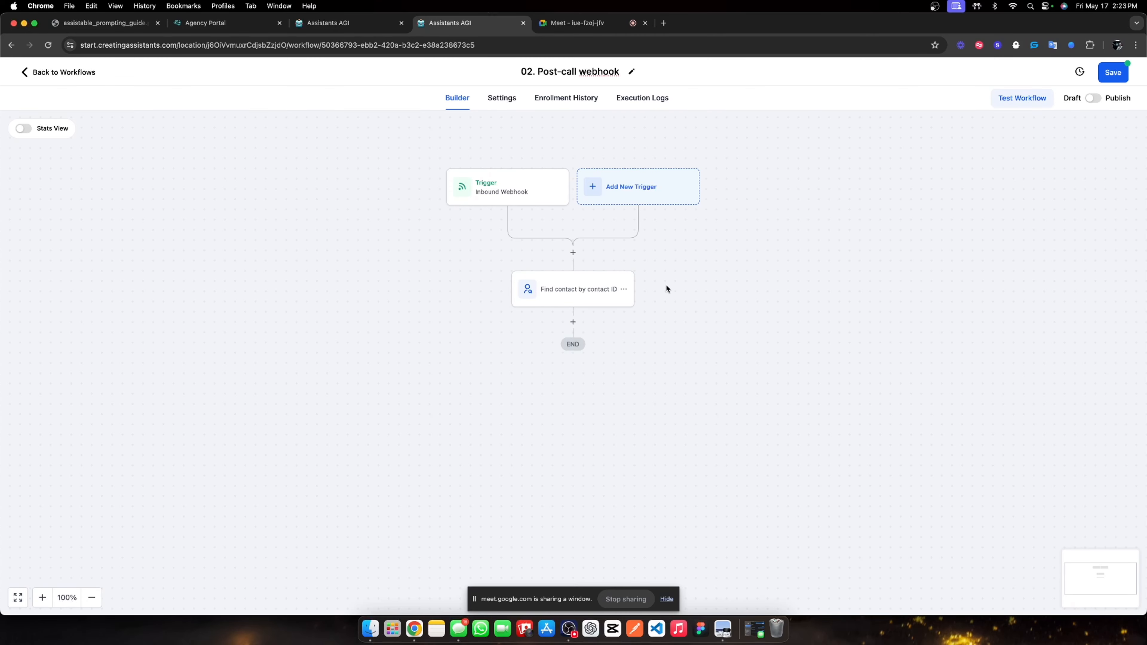
pyautogui.click(572, 321)
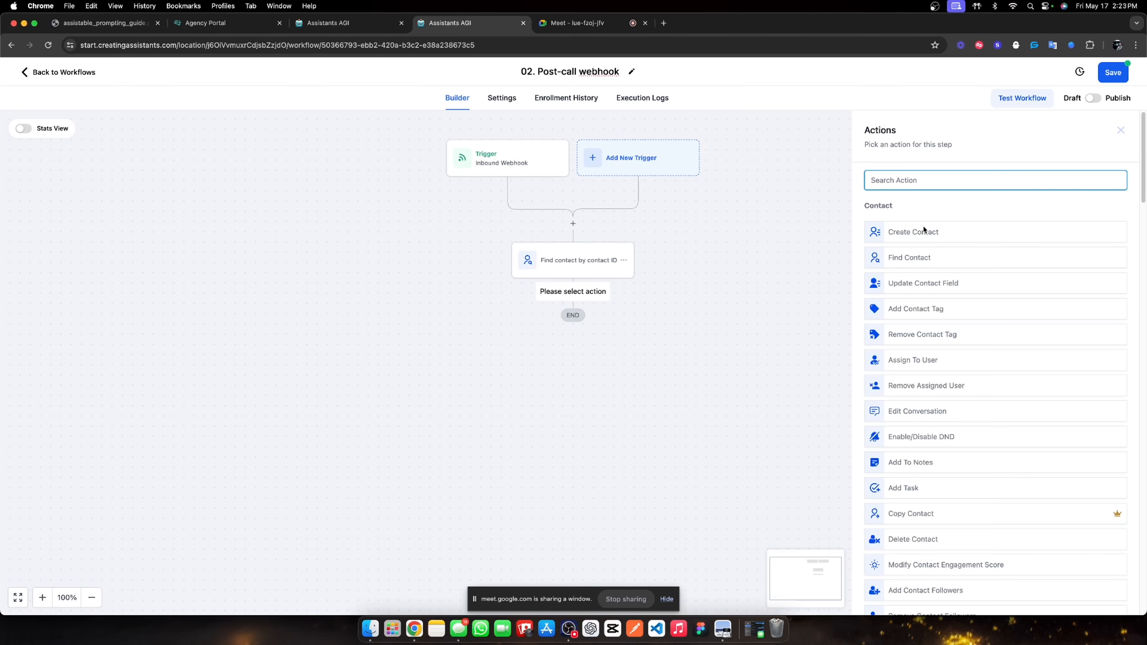
# Add a Wait step named 'Synthetic wait' and save it.
pyautogui.scroll(-2, 928, 257)
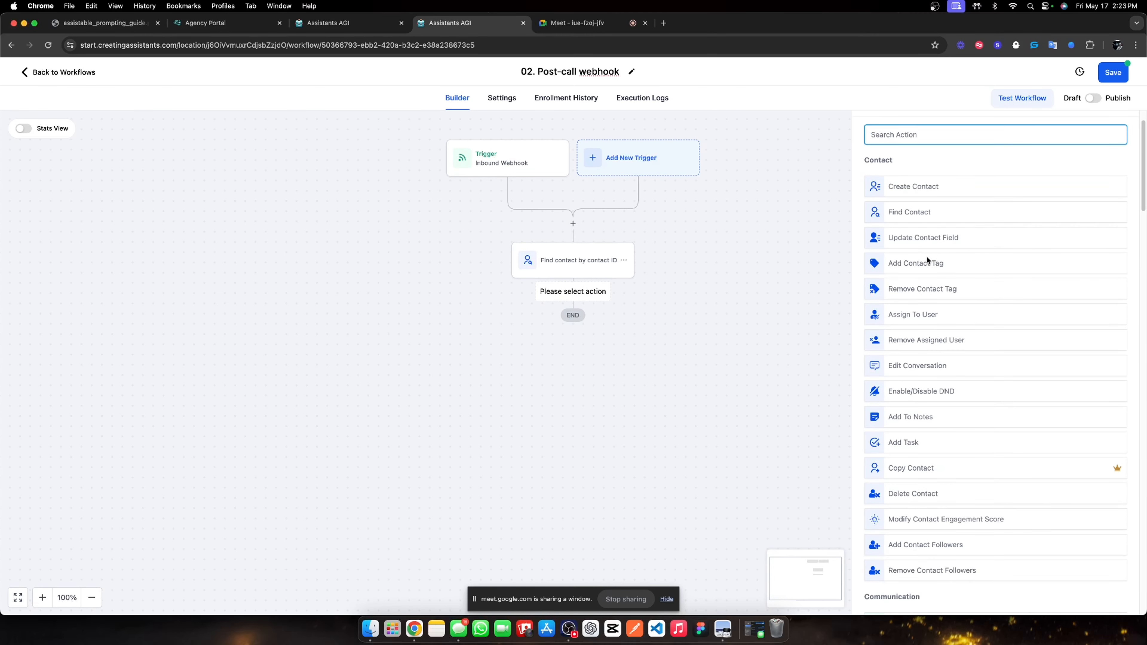
pyautogui.write('wait')
pyautogui.click(927, 229)
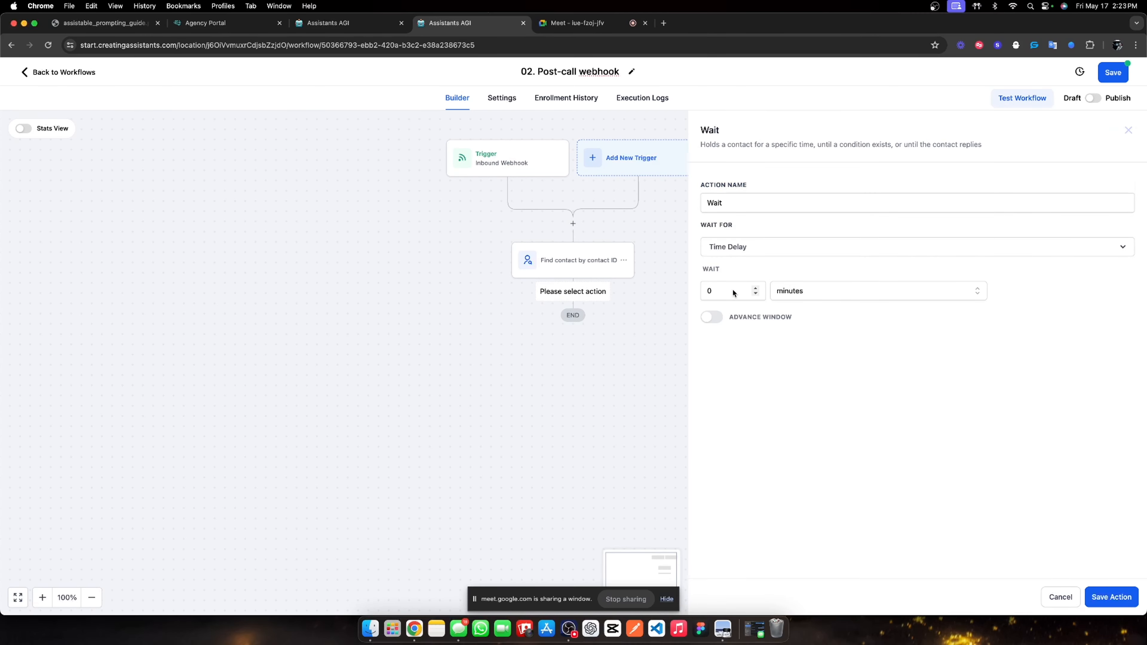
pyautogui.moveTo(733, 293); pyautogui.dragTo(694, 291)
pyautogui.doubleClick(763, 202)
pyautogui.write('Syhtn')
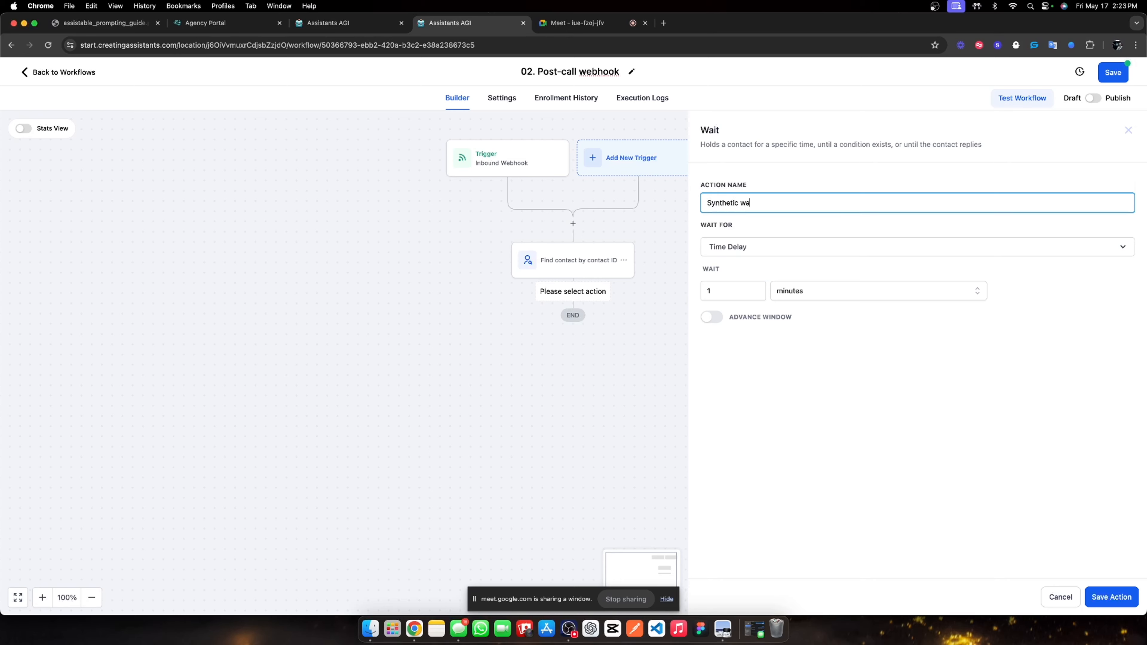
pyautogui.click(1108, 595)
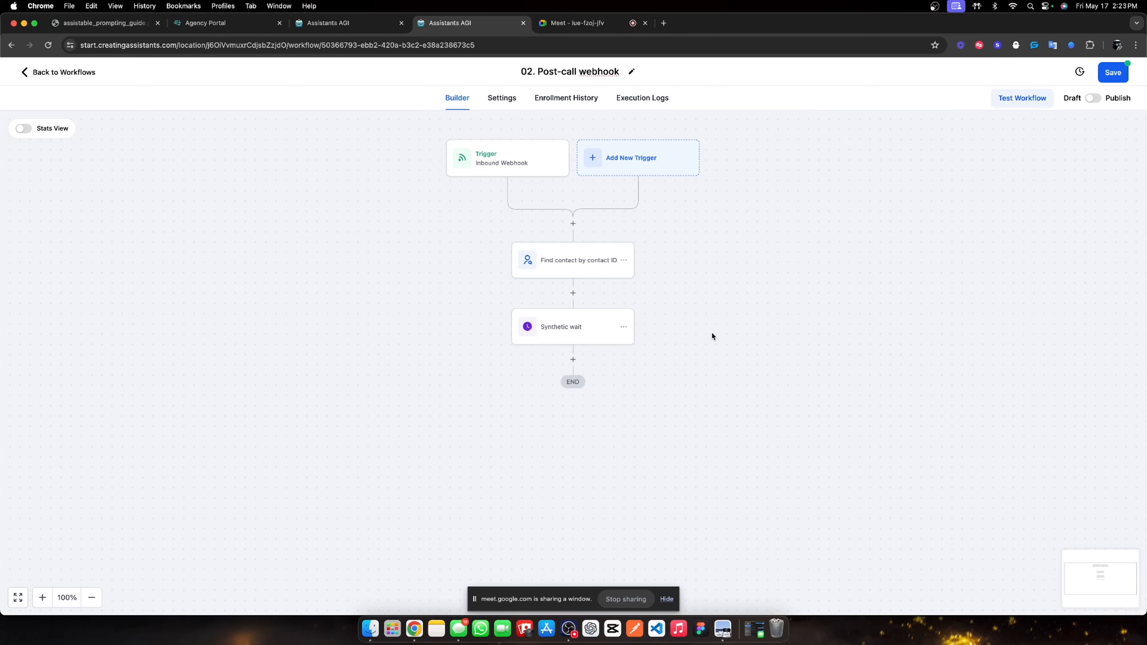
# Add an Add Contact Tag step applying the 'agencentric sales assistant' tag.
pyautogui.click(573, 353)
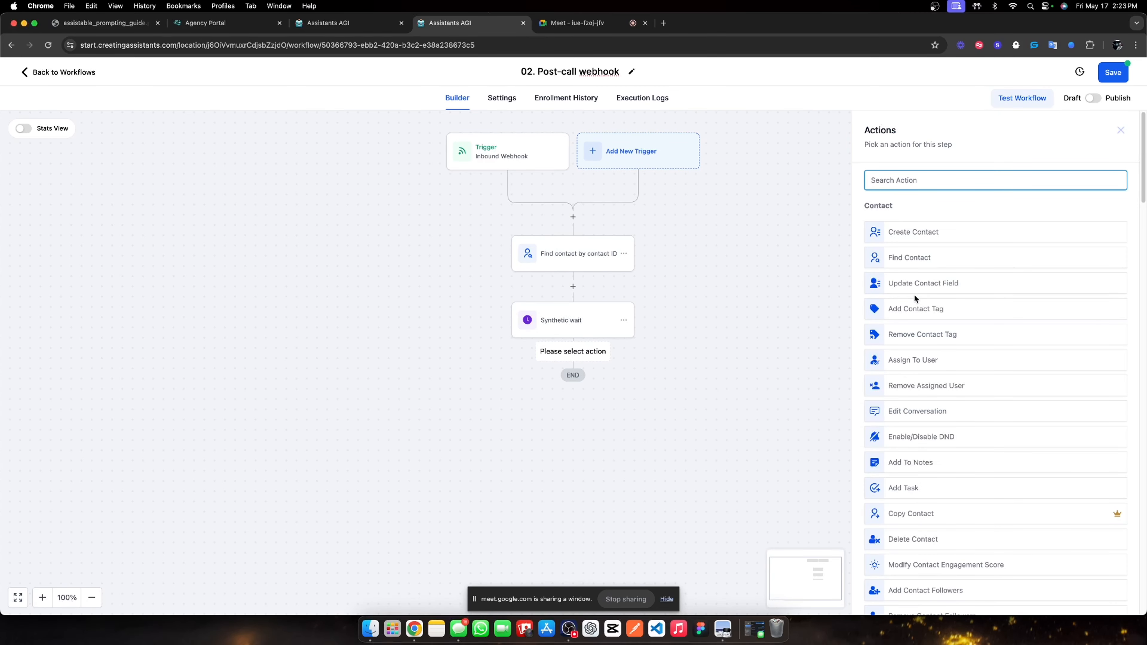
pyautogui.click(914, 307)
pyautogui.click(883, 244)
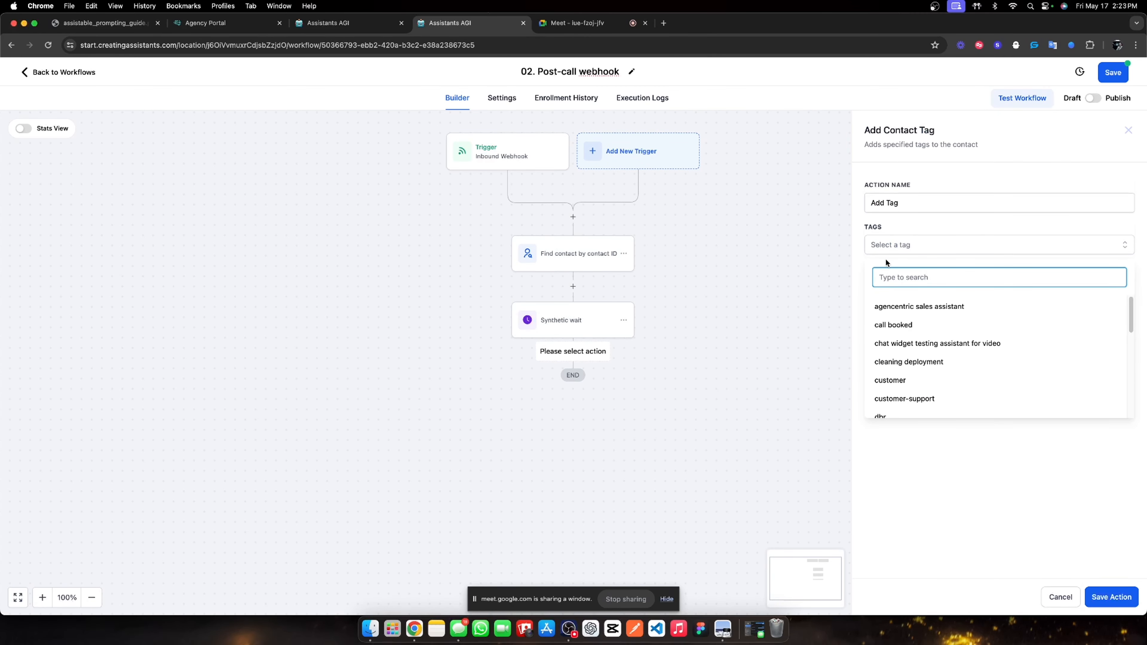
pyautogui.click(911, 307)
# Rename the tag step 'Activate post-call assistant' and save it.
pyautogui.tripleClick(896, 205)
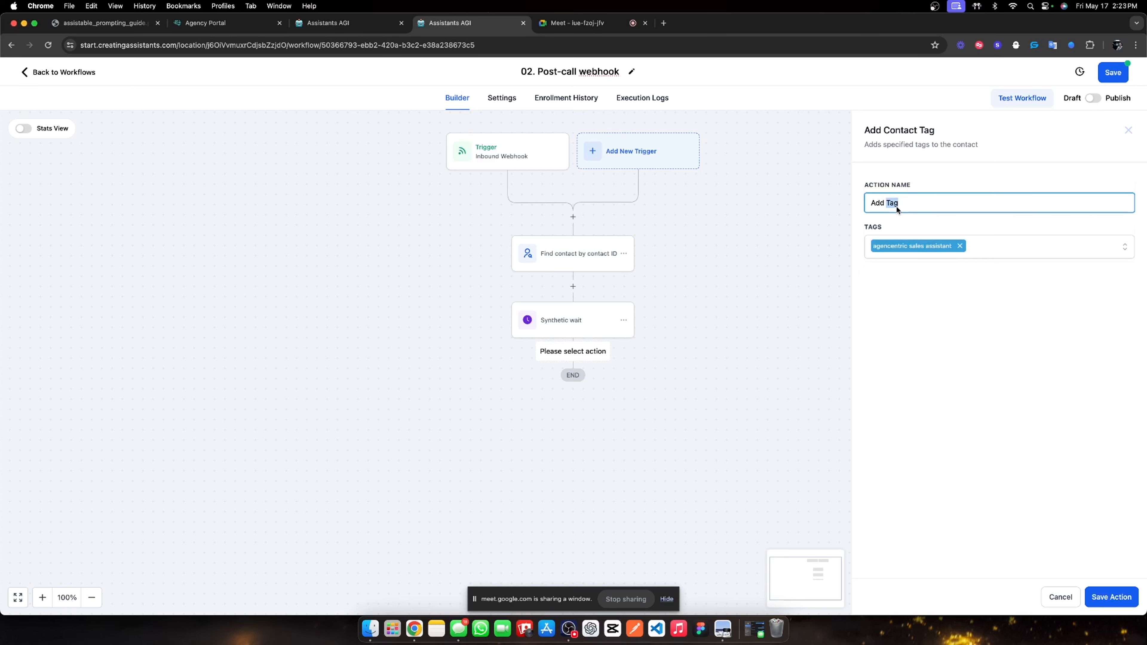
pyautogui.write('POst')
pyautogui.write(' call asssistant')
pyautogui.moveTo(891, 205); pyautogui.dragTo(867, 204)
pyautogui.write('Active')
pyautogui.press('BackSpace')
pyautogui.write('ate post-c')
pyautogui.click(955, 273)
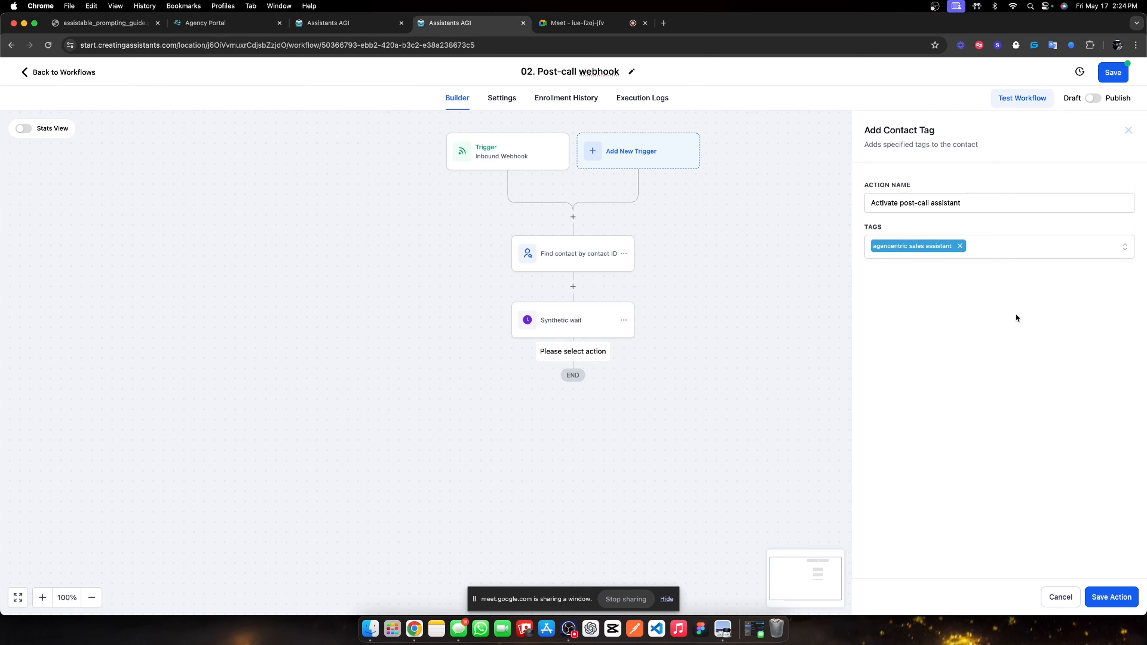
pyautogui.click(1111, 597)
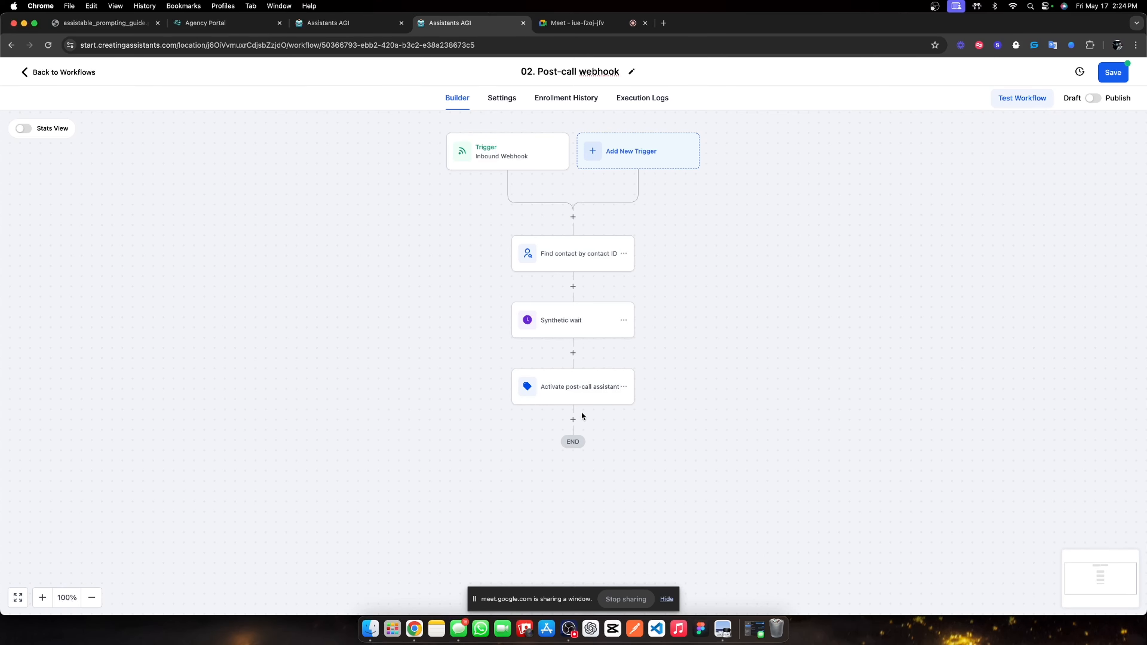
# Add an Add Contact Tag step creating the new 'lead magnet post call' tag, named Tag 'lead magnet post call'.
pyautogui.click(572, 419)
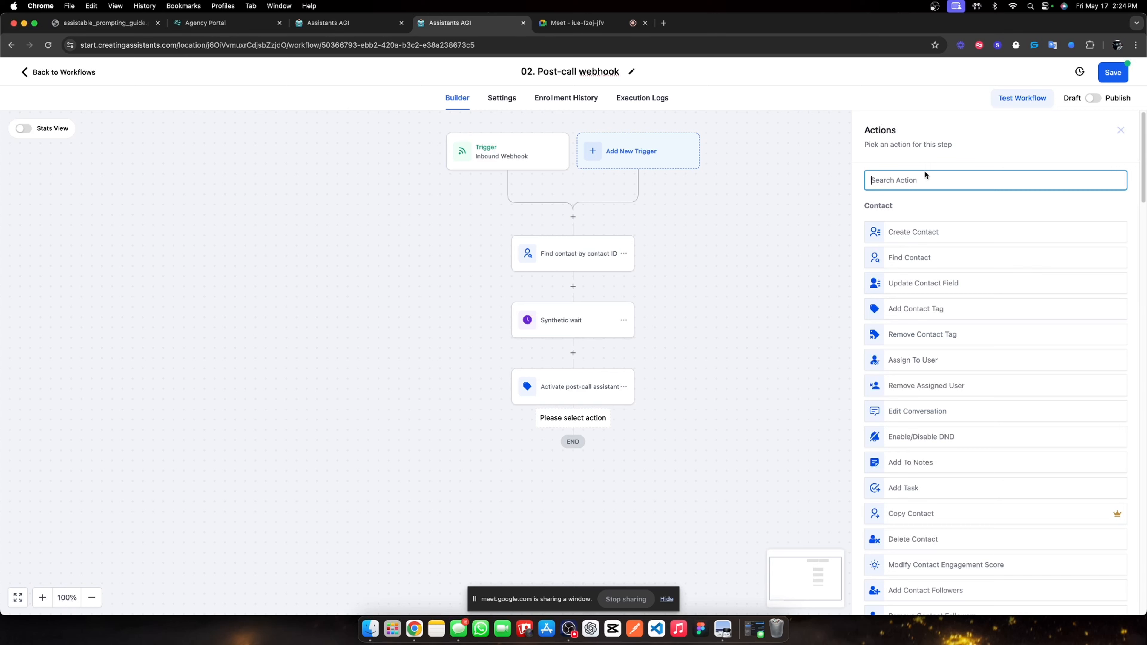
pyautogui.click(931, 306)
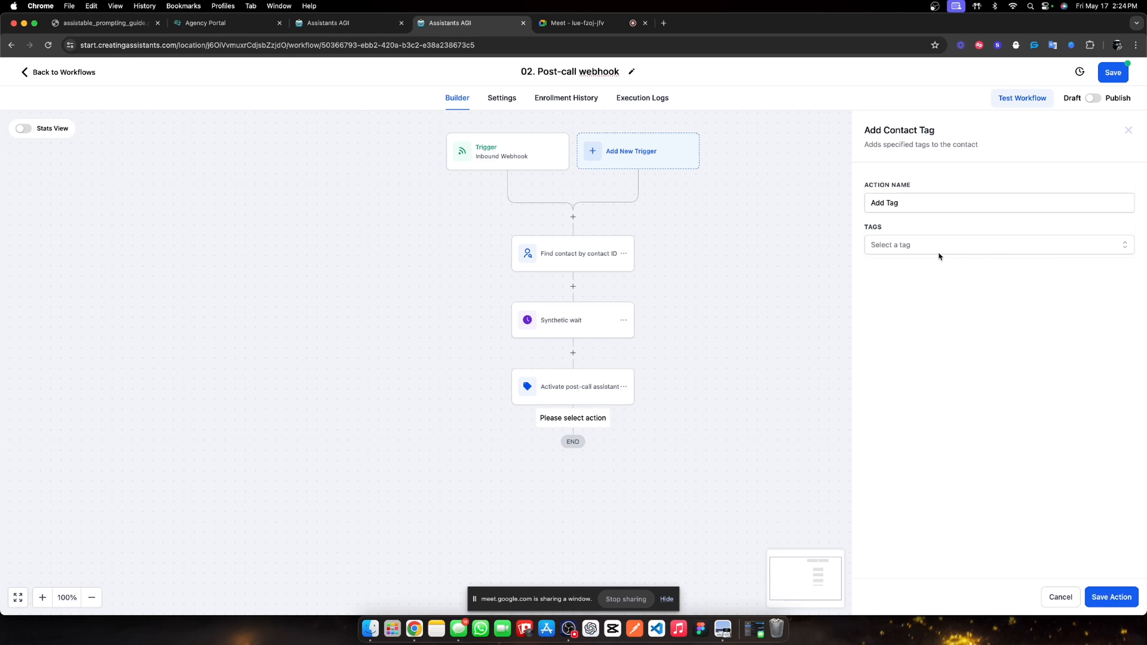
pyautogui.click(938, 252)
pyautogui.write('lead')
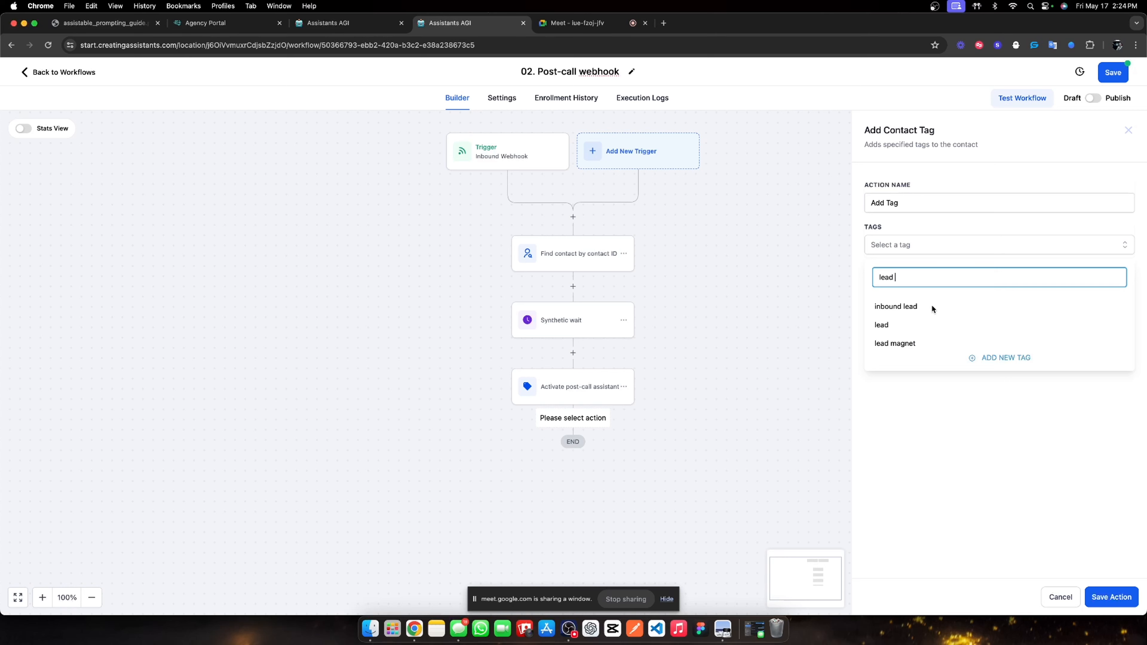
pyautogui.write('magnet pos')
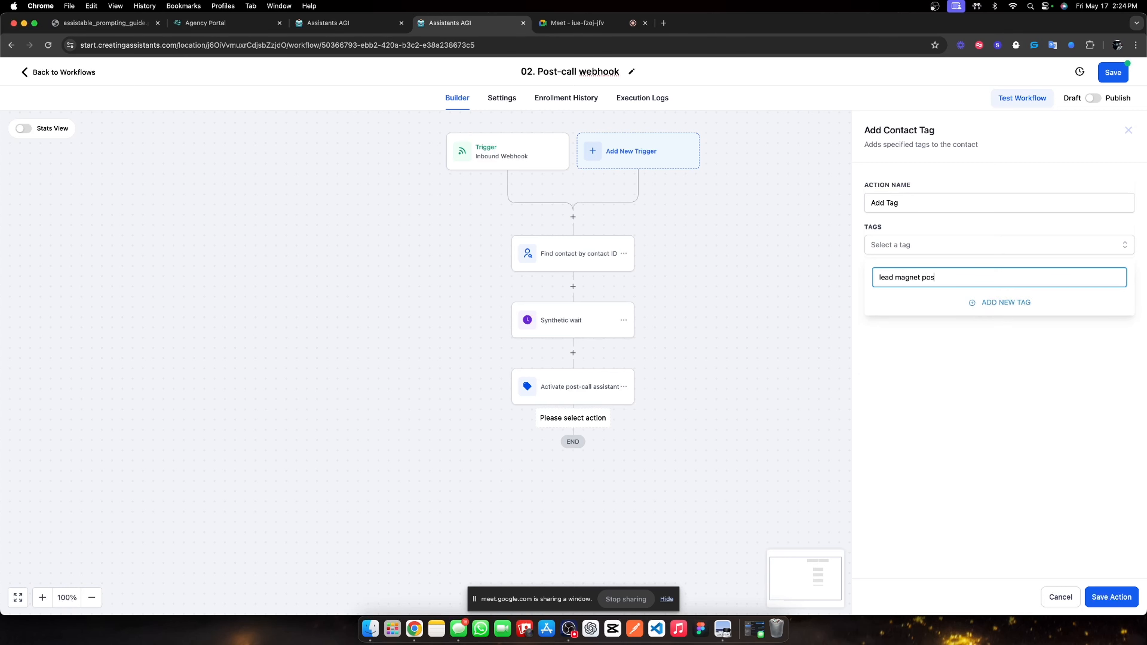
pyautogui.write('t call')
pyautogui.click(993, 307)
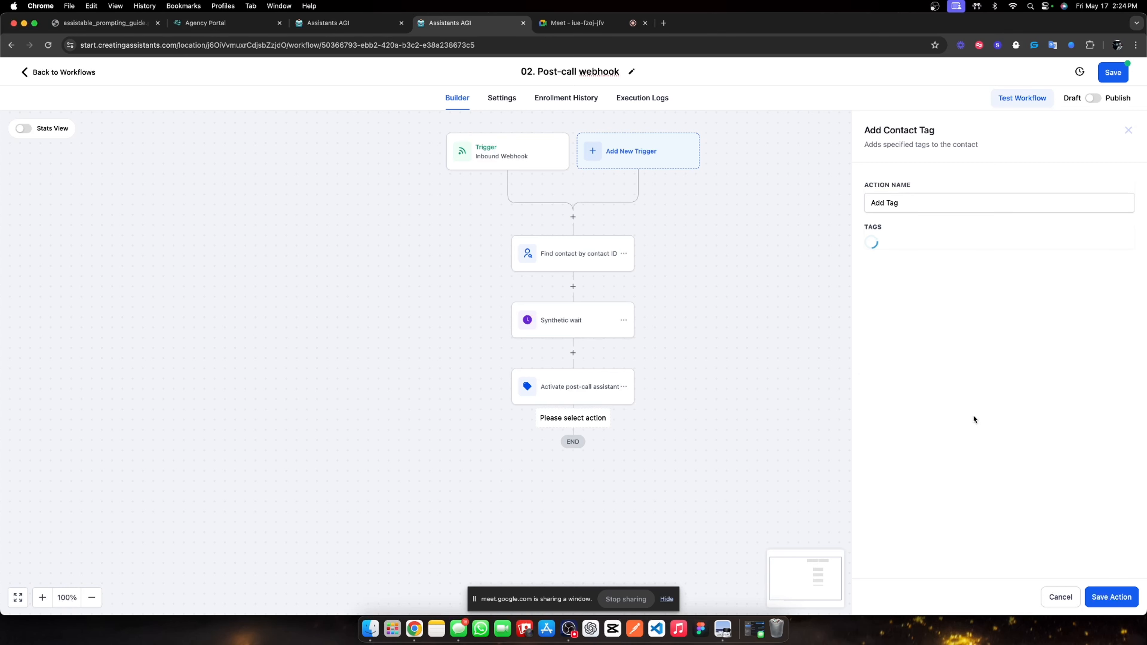
pyautogui.doubleClick(895, 203)
pyautogui.tripleClick(895, 203)
pyautogui.write('Ta')
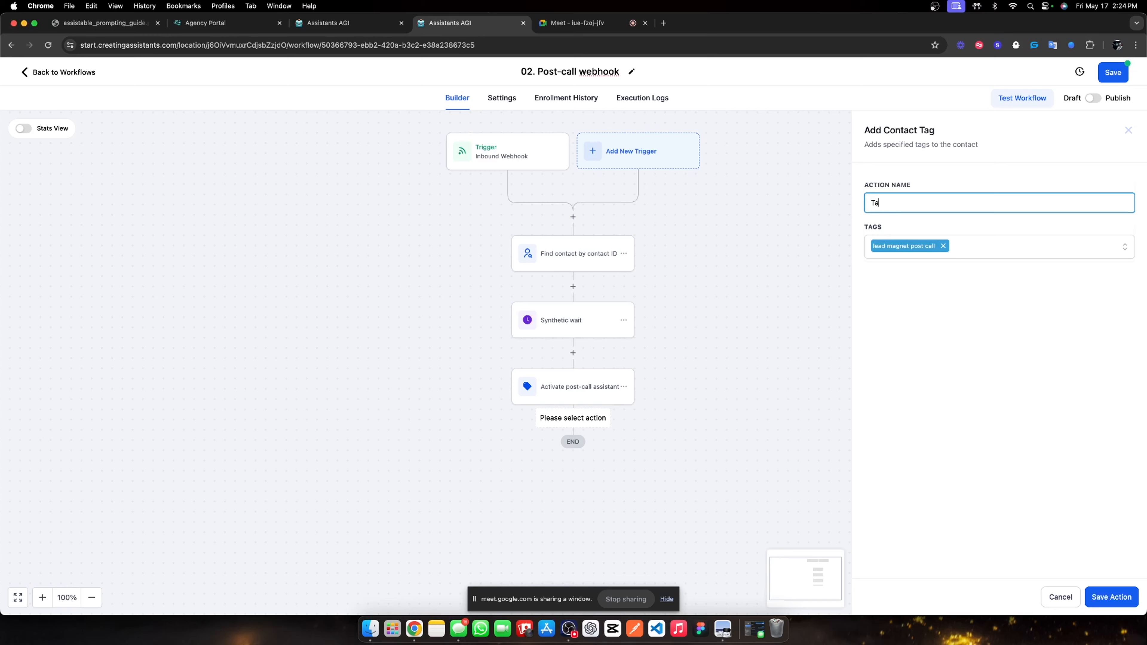
pyautogui.write("g 'lead magnet post call")
# Save the Tag 'lead magnet post call' step.
pyautogui.click(1107, 594)
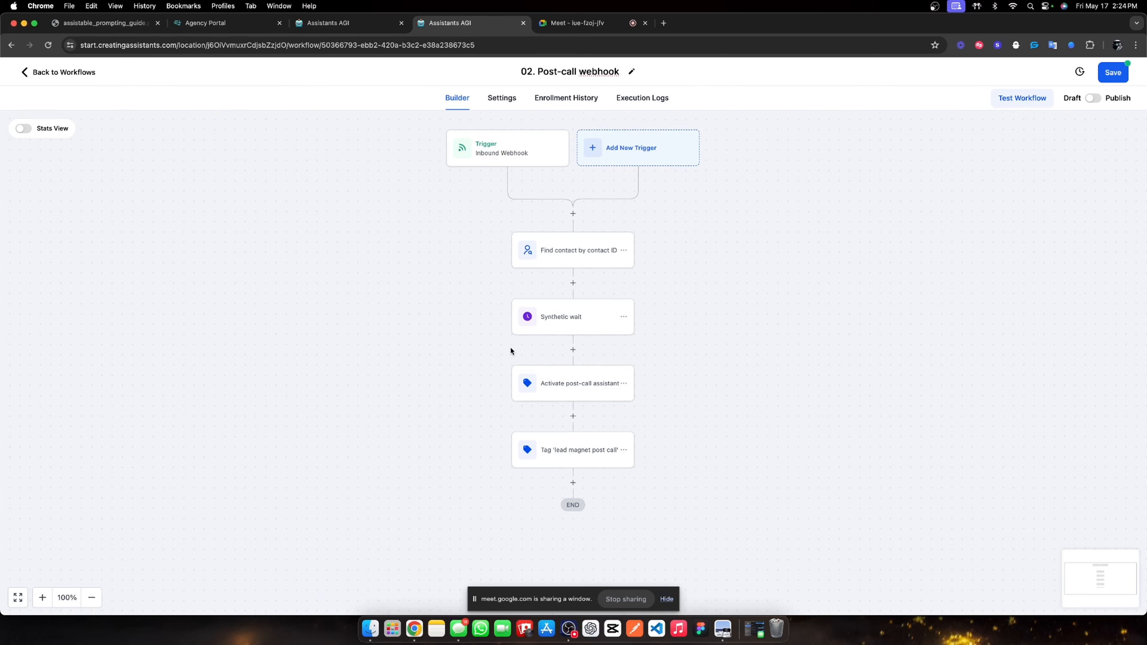
pyautogui.scroll(-5, 524, 325)
pyautogui.click(572, 317)
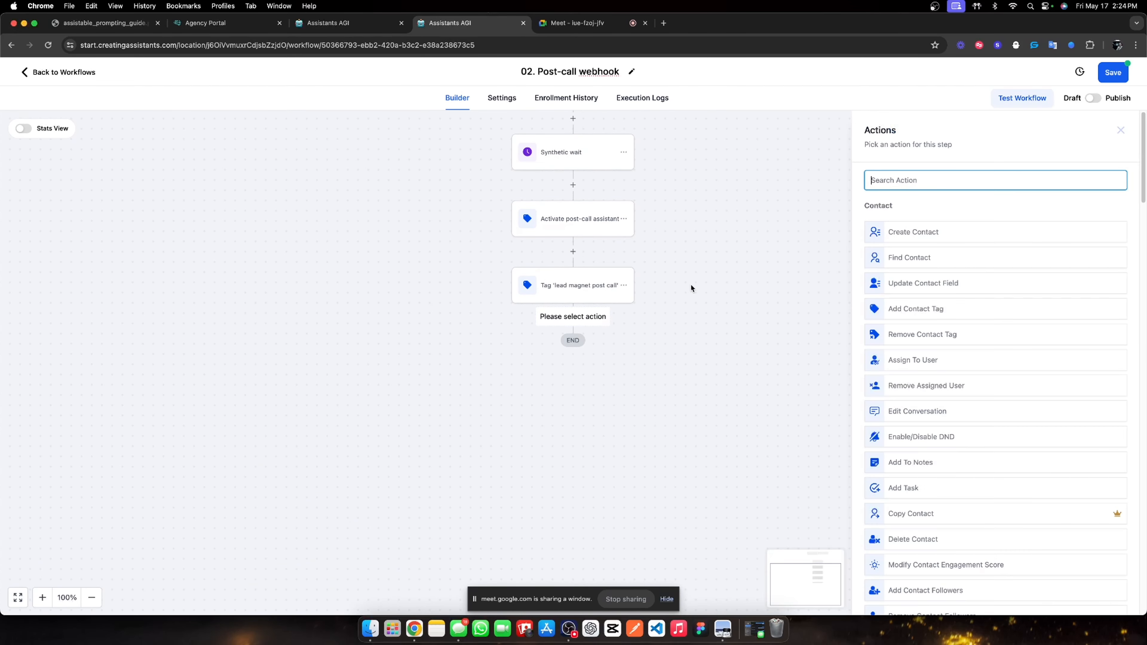
pyautogui.click(1119, 130)
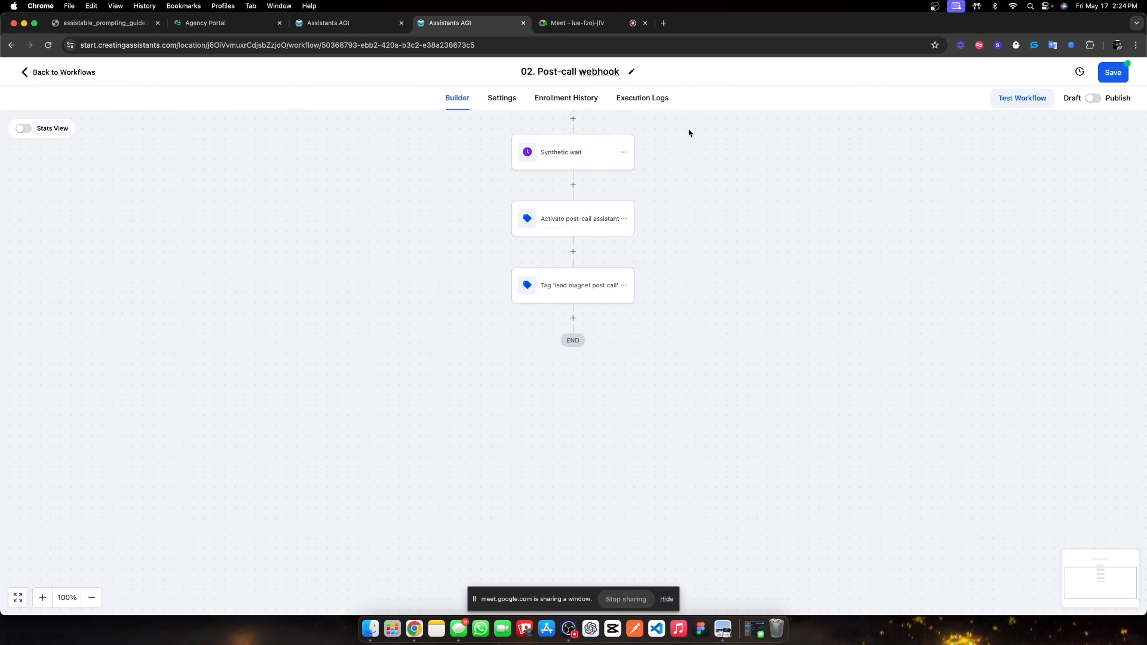
# Move only the Synthetic wait step to the end of the workflow, just before END.
pyautogui.click(623, 152)
pyautogui.moveTo(697, 214)
pyautogui.click(754, 176)
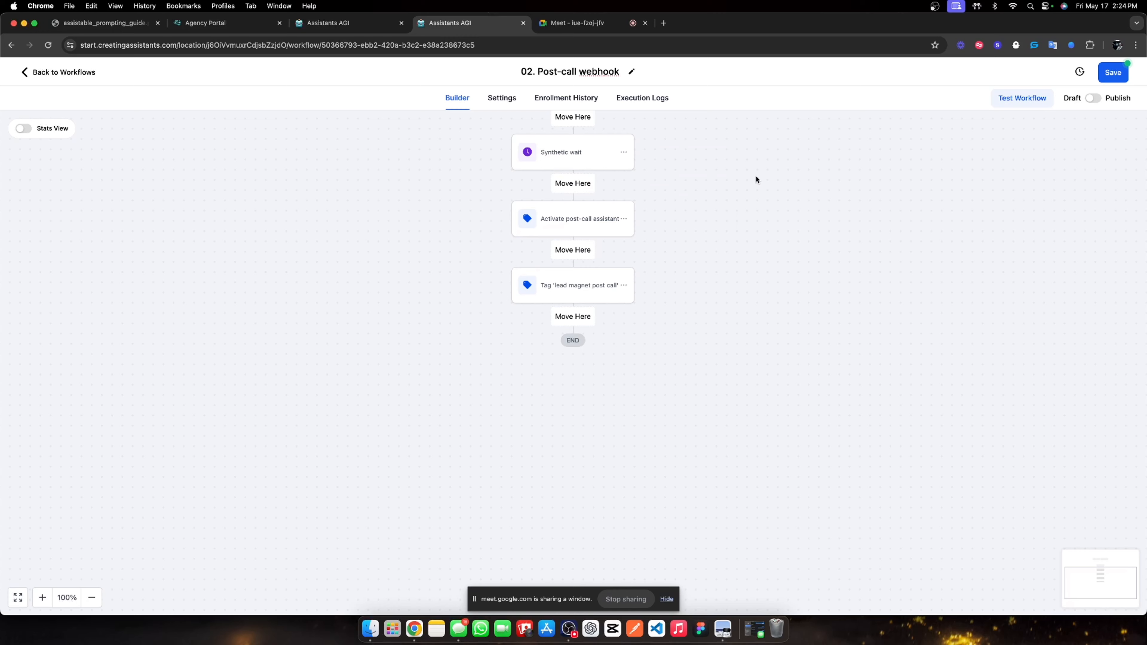
pyautogui.click(574, 333)
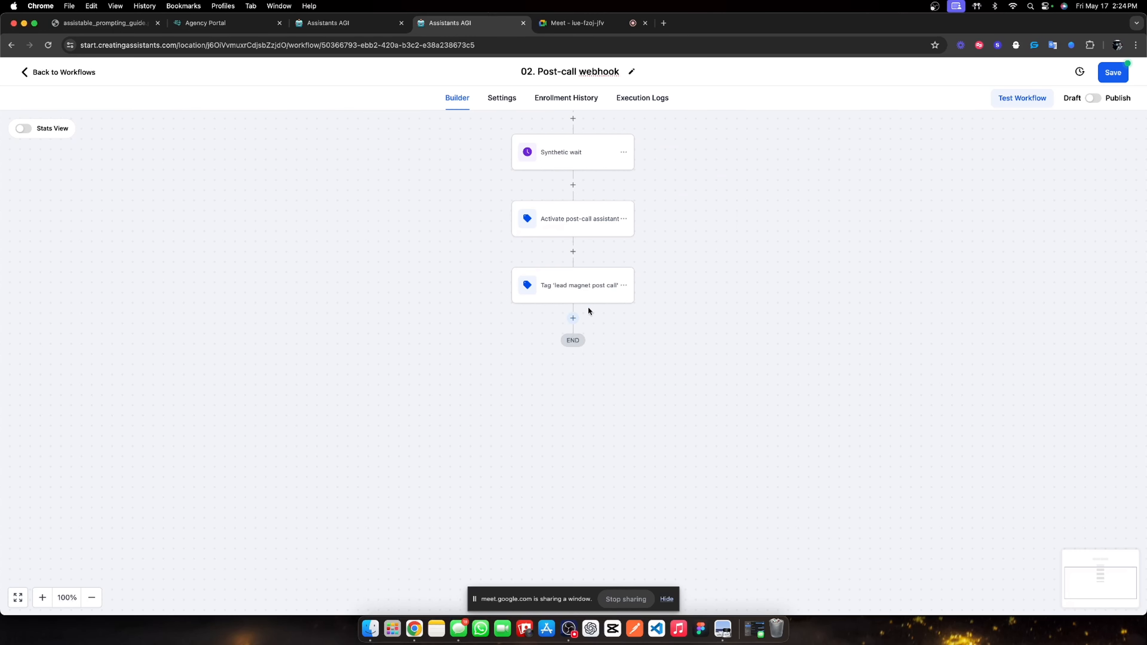
pyautogui.click(624, 153)
pyautogui.moveTo(686, 212)
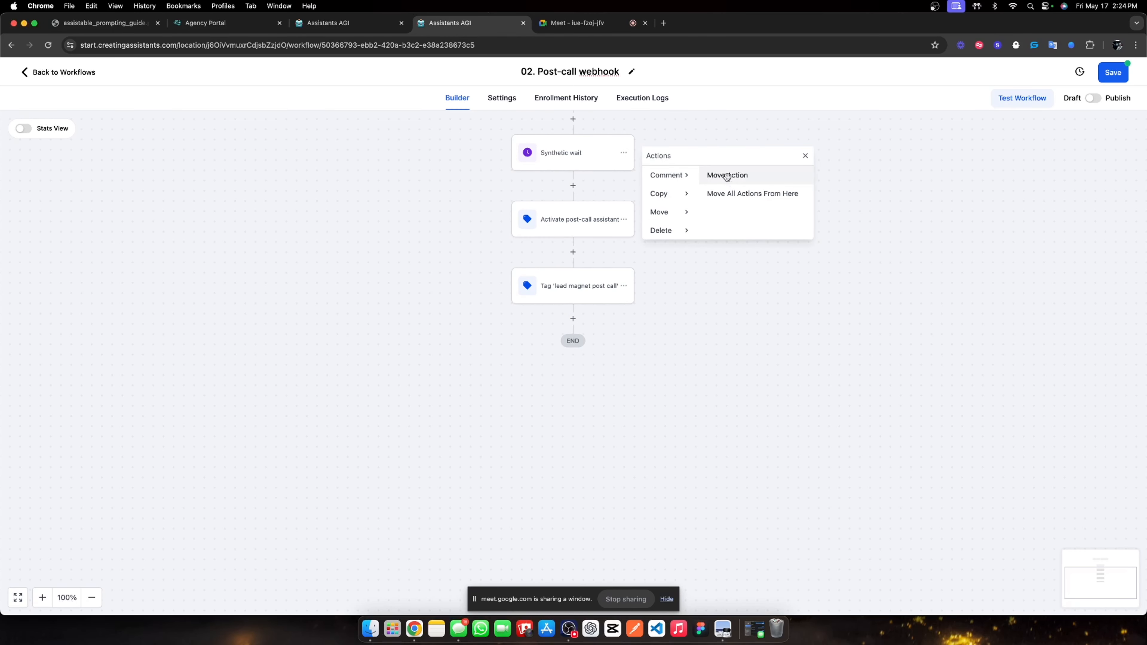
pyautogui.click(727, 176)
pyautogui.click(578, 314)
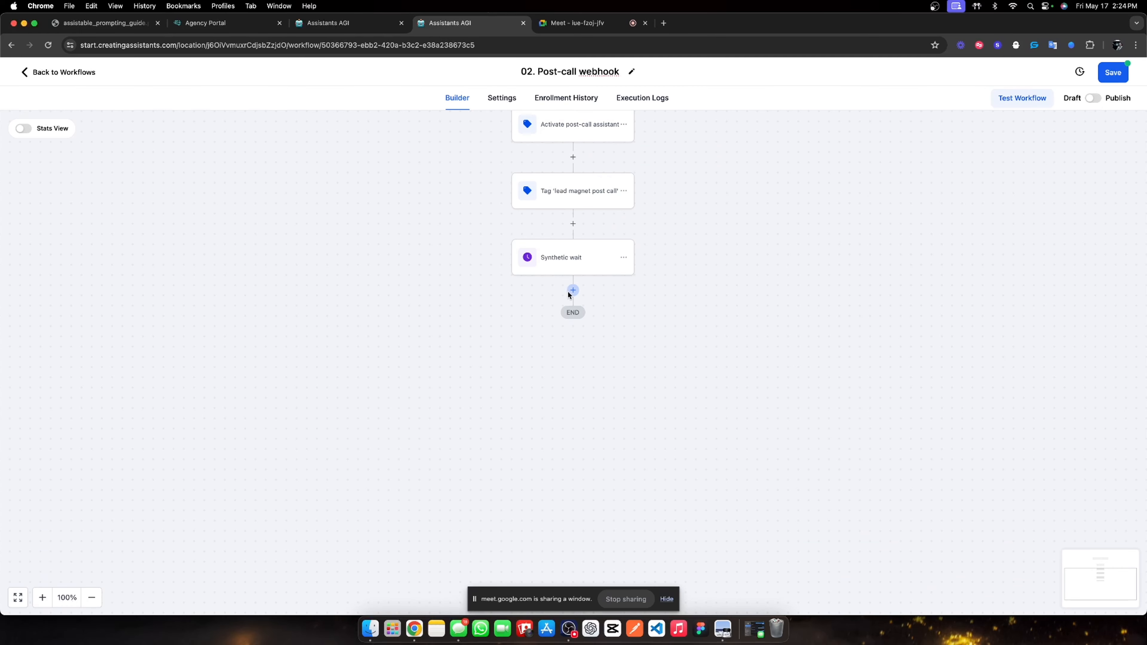
pyautogui.click(572, 291)
# Add an If/Else condition 'Did they book an appointment?' with branches named Yes and No.
pyautogui.write('if')
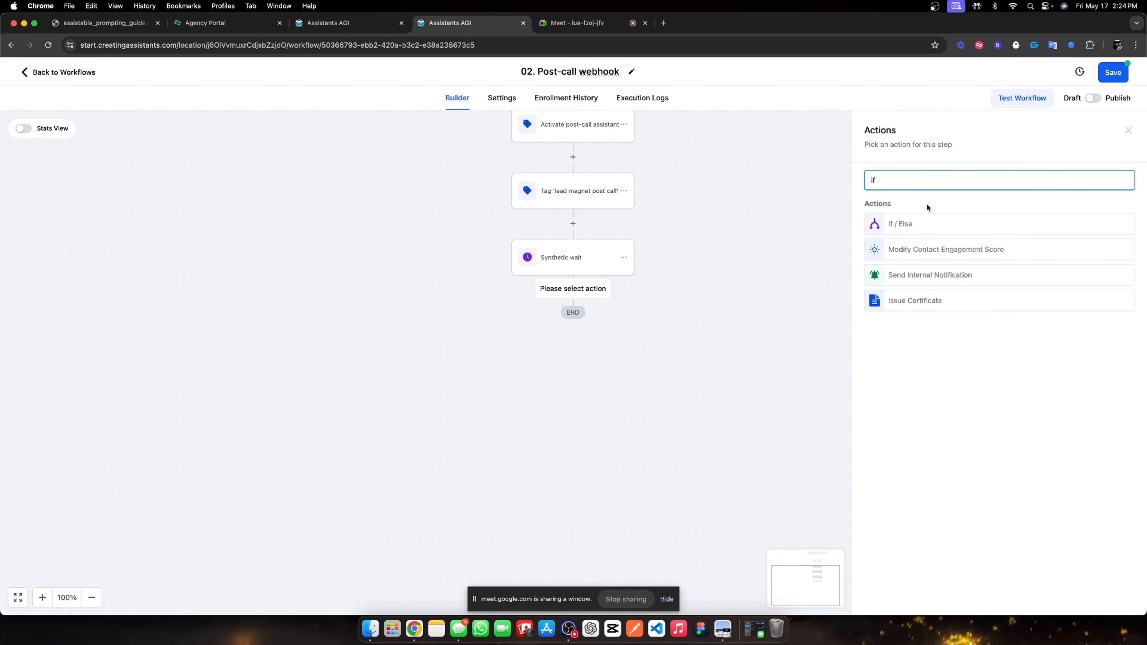
pyautogui.click(920, 224)
pyautogui.doubleClick(809, 208)
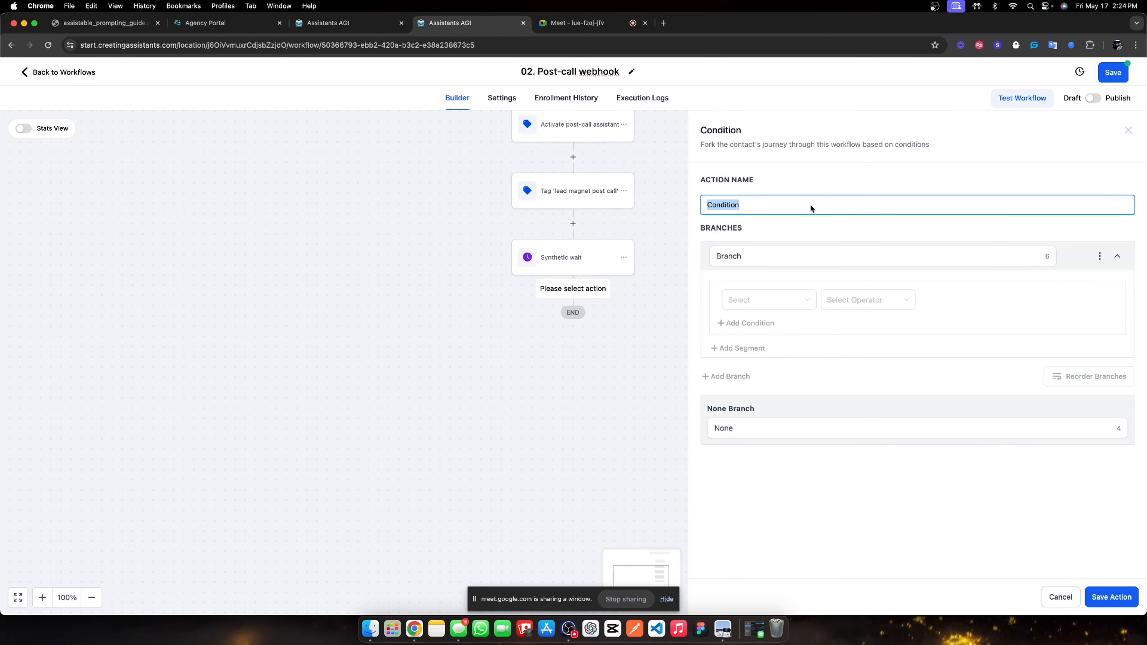
pyautogui.write('Did they nbook an appointment?')
pyautogui.doubleClick(784, 255)
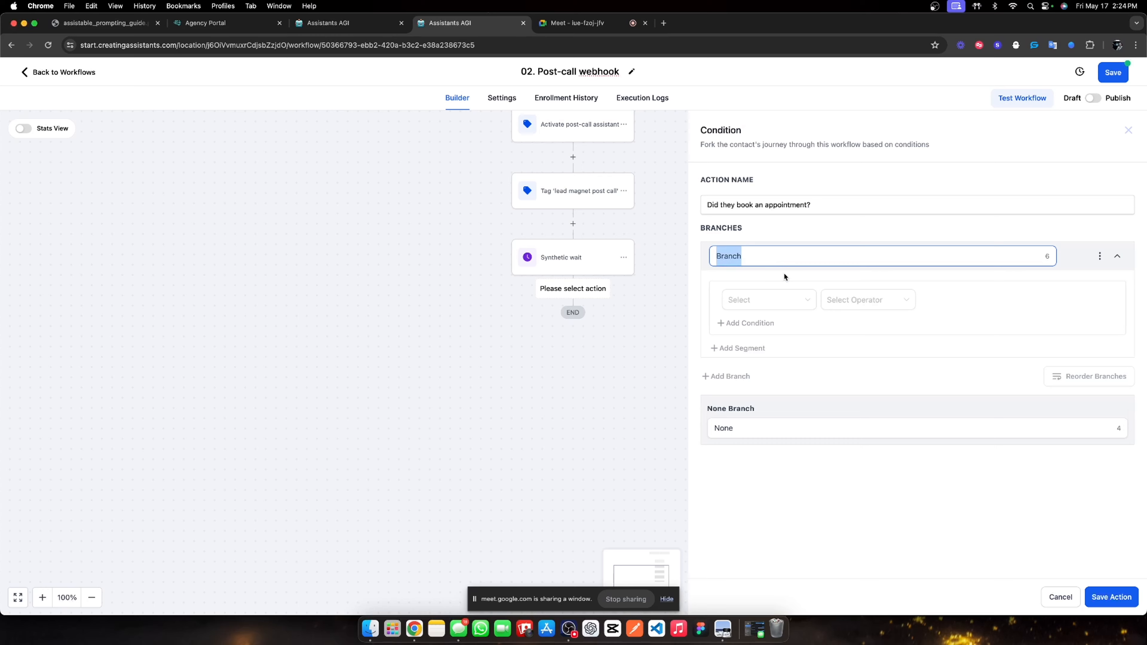
pyautogui.write('Yes')
pyautogui.doubleClick(765, 428)
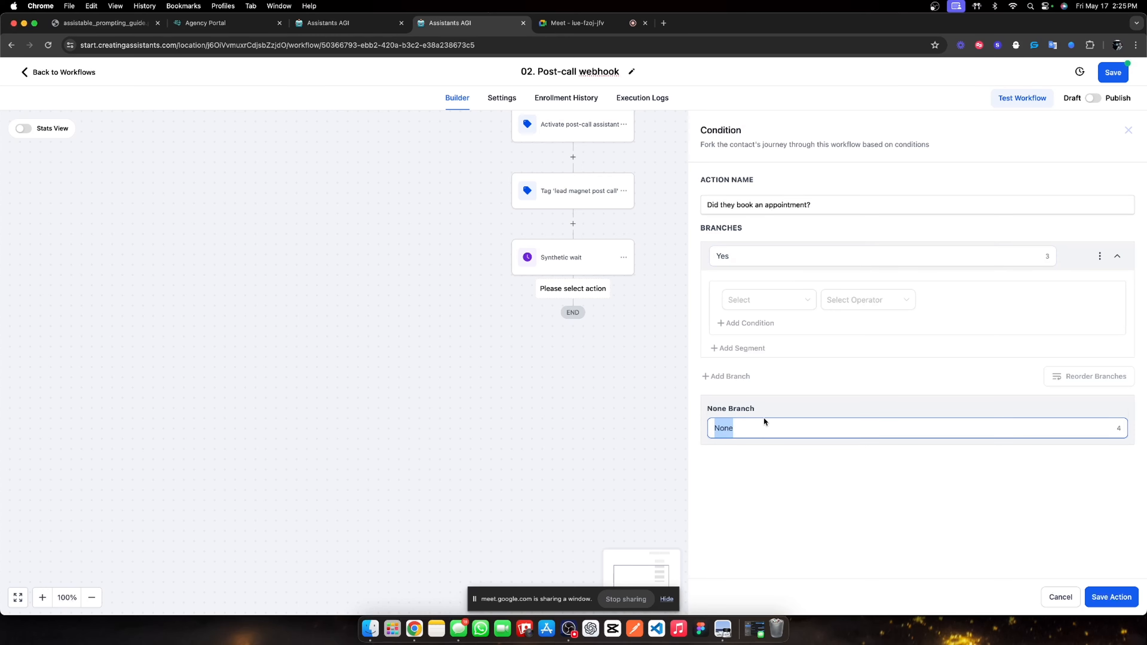
pyautogui.write('No')
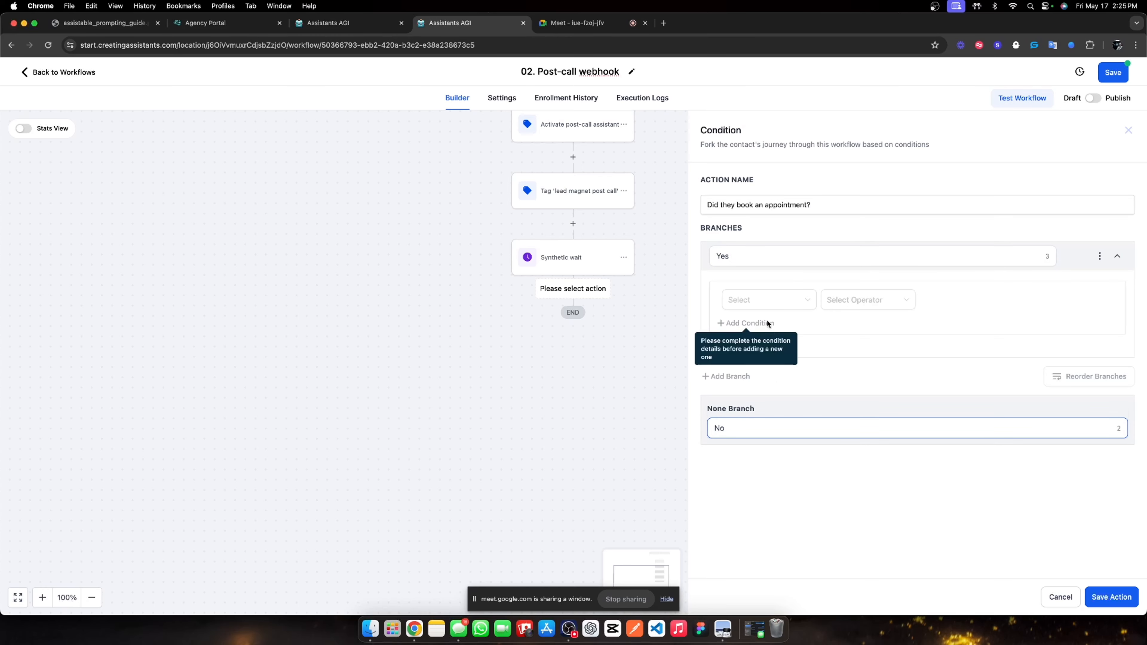
# Set the condition to Workflow Contact is active in Sales Appointment Confirmation + Reminder, and save.
pyautogui.click(797, 308)
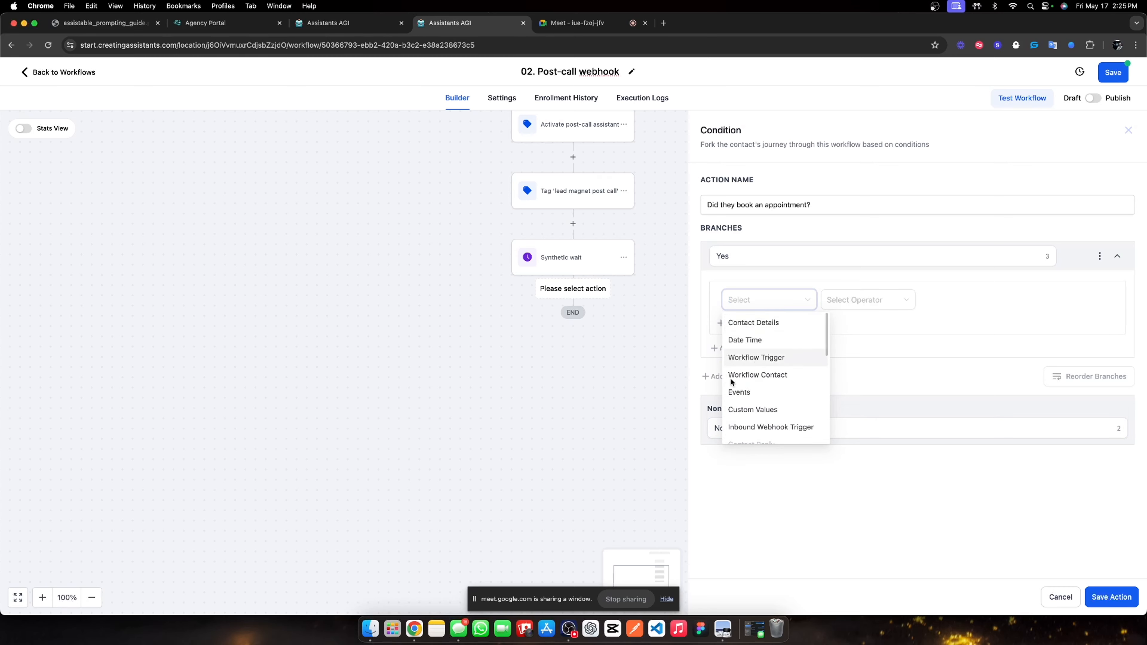
pyautogui.click(747, 375)
pyautogui.click(872, 300)
pyautogui.click(855, 321)
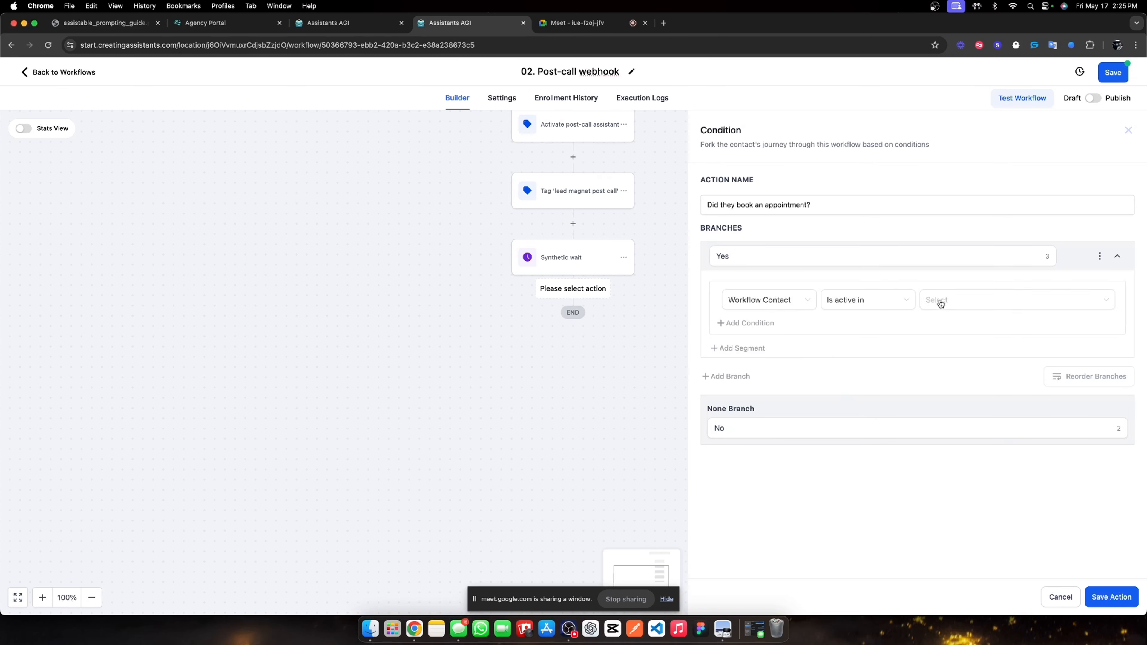
pyautogui.click(948, 300)
pyautogui.scroll(-5, 975, 357)
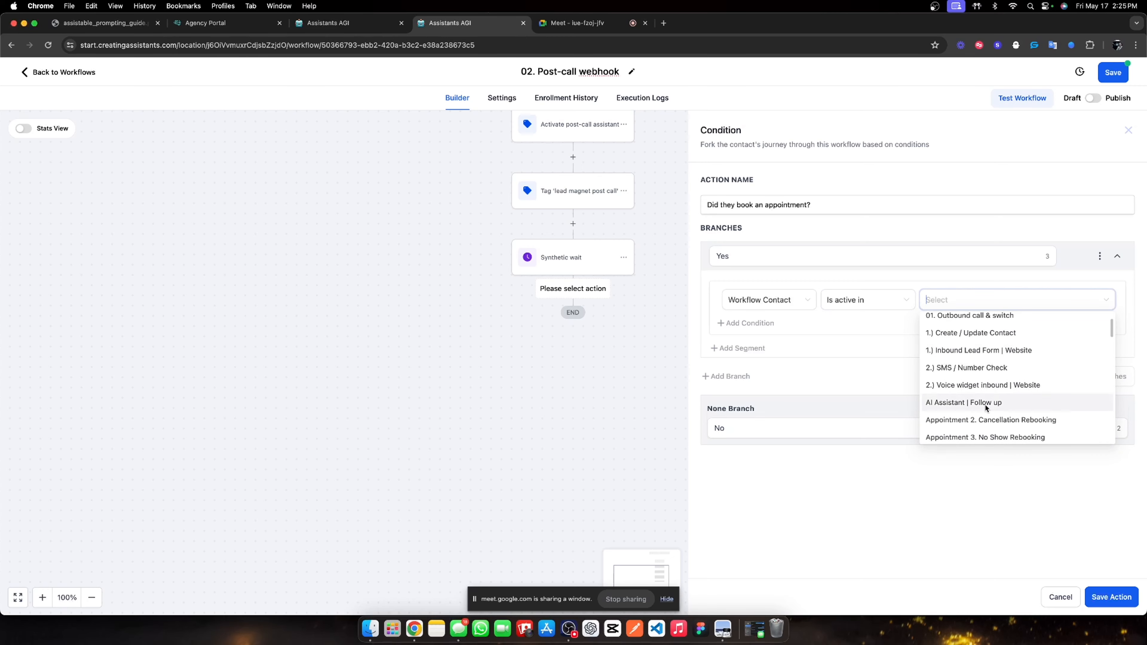
pyautogui.scroll(5, 993, 359)
pyautogui.scroll(-5, 999, 361)
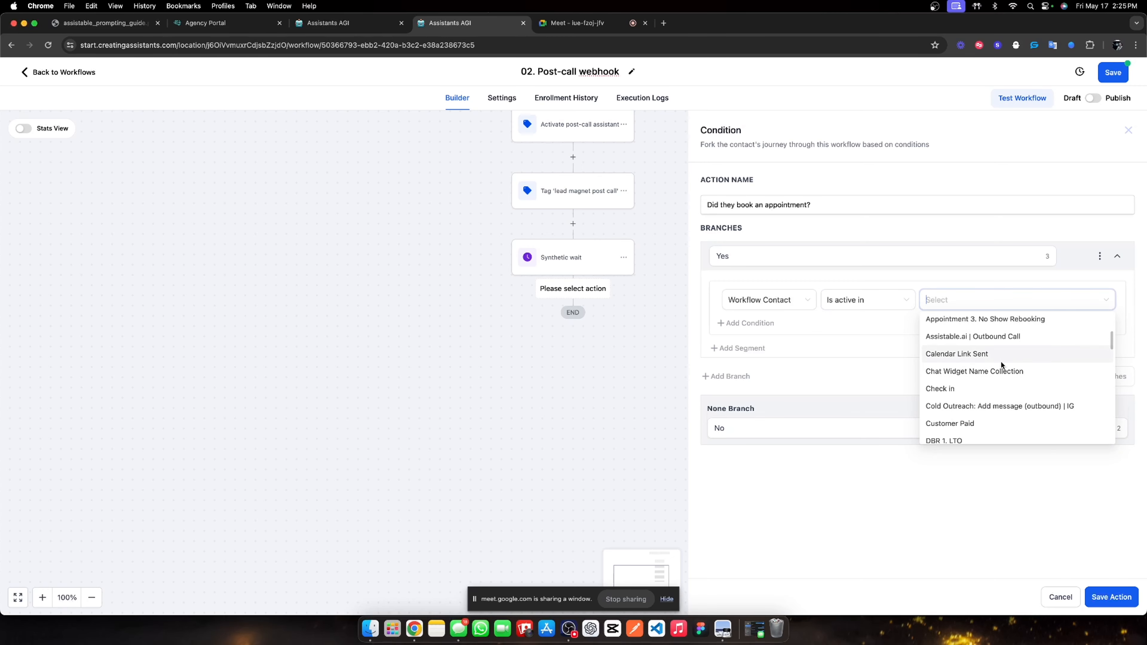
pyautogui.scroll(-10, 987, 377)
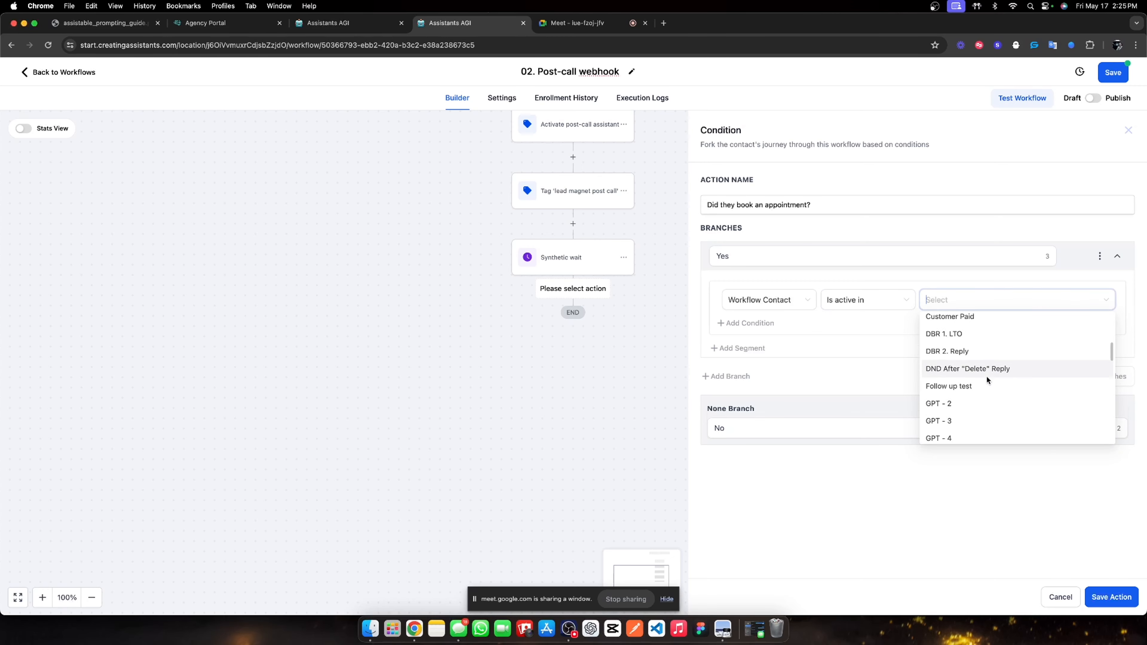
pyautogui.scroll(6, 986, 356)
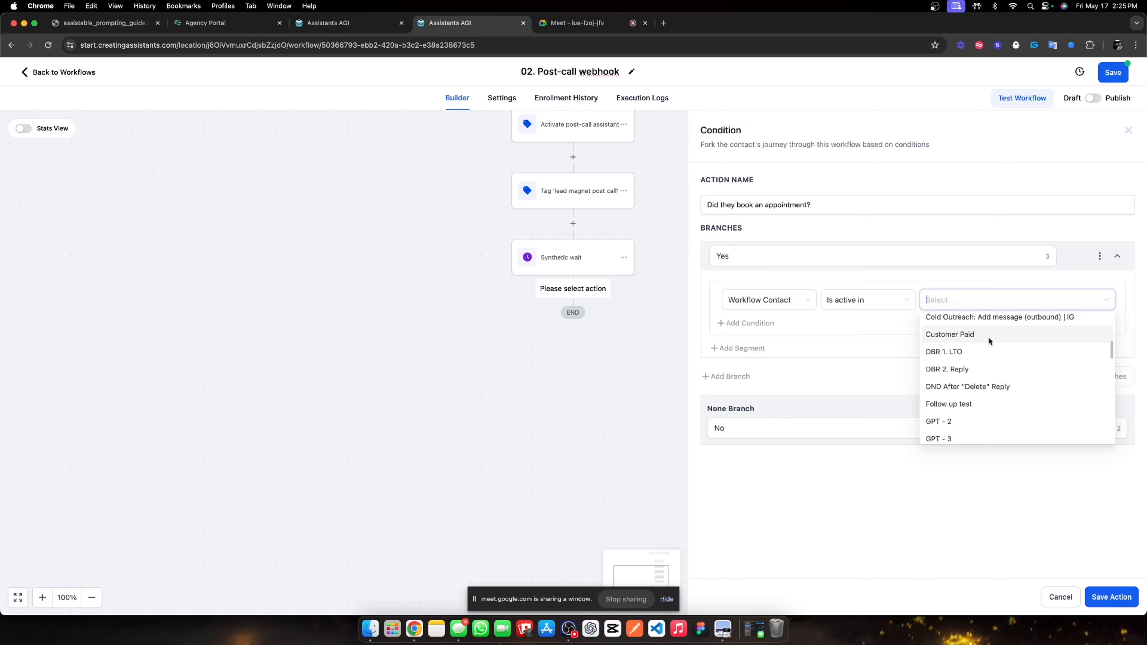
pyautogui.write('app')
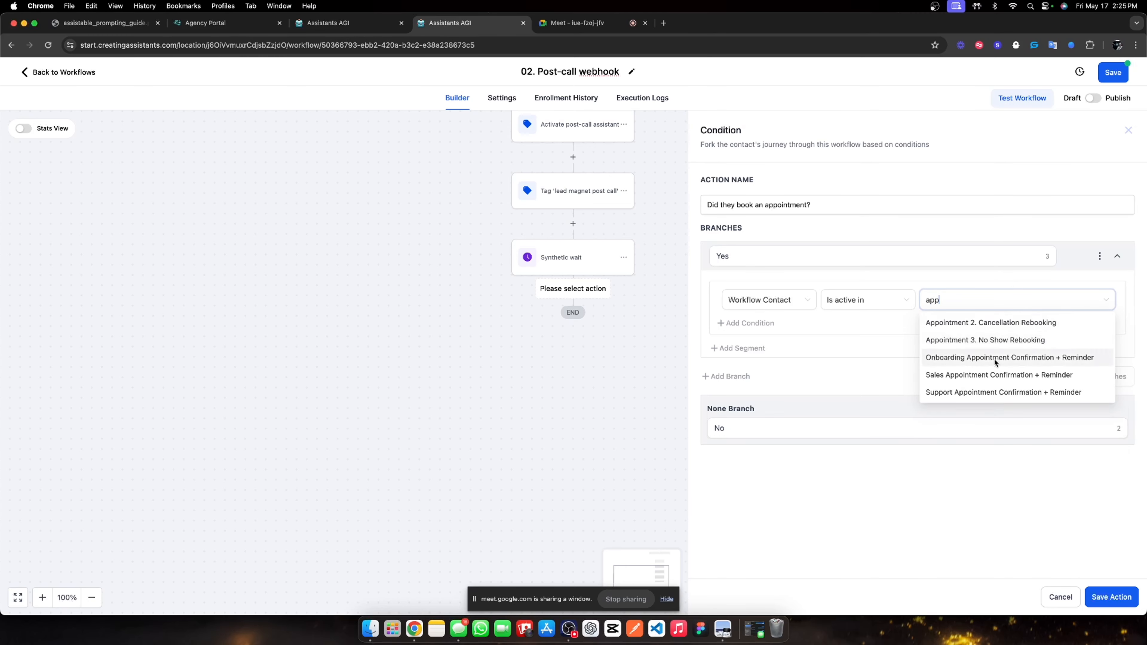
pyautogui.click(992, 377)
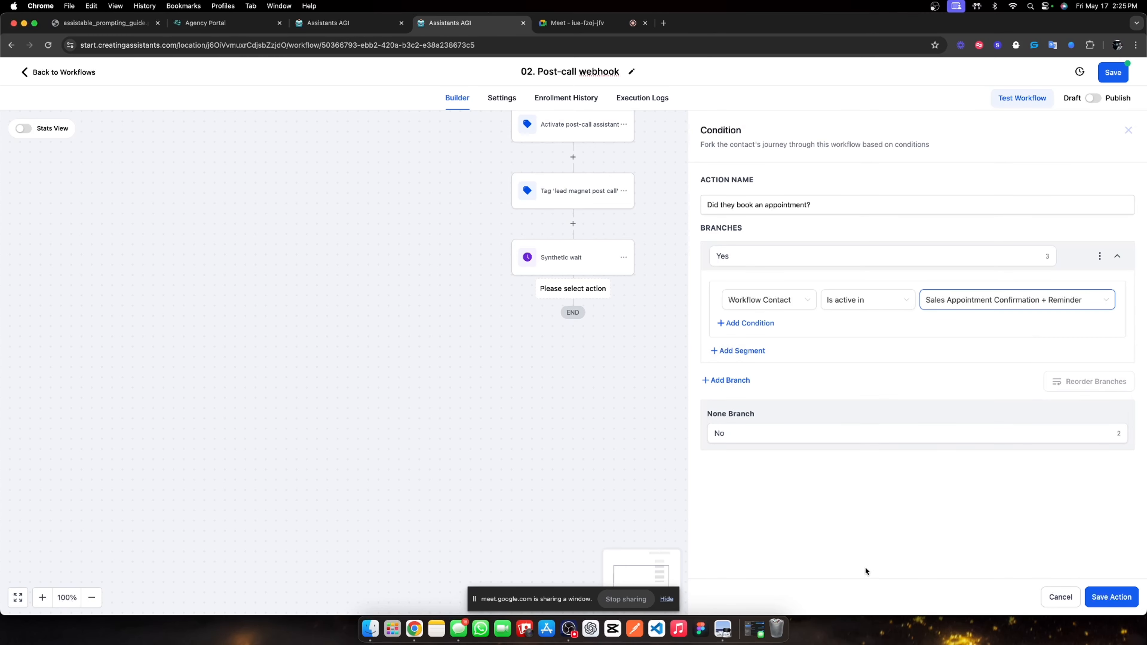
pyautogui.click(1111, 597)
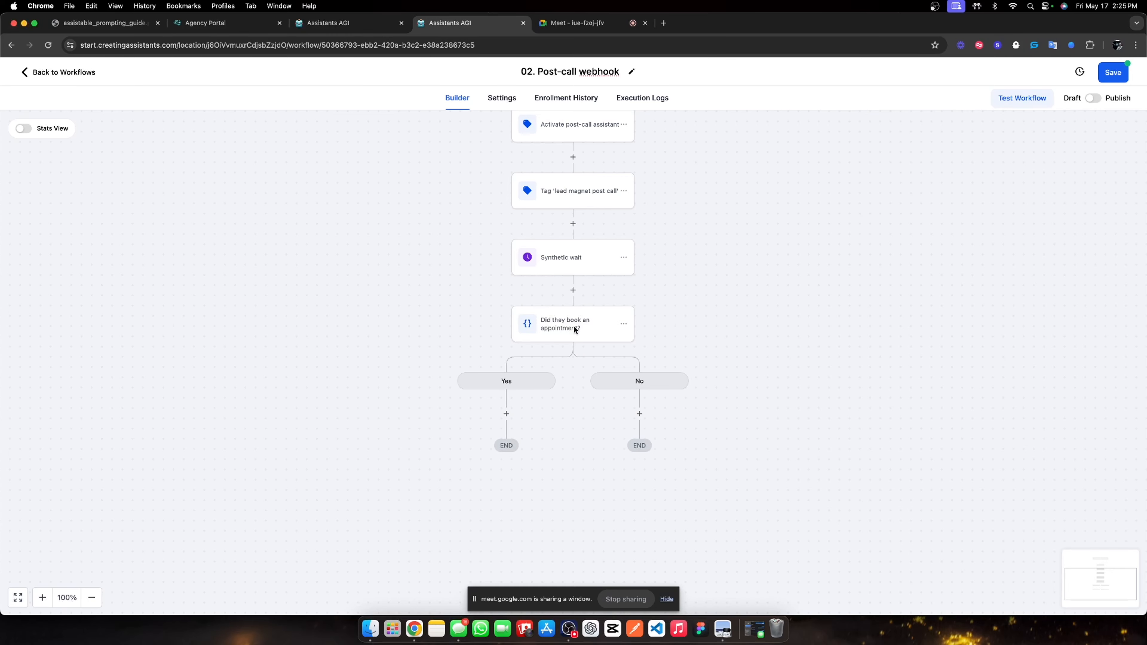
pyautogui.scroll(5, 585, 209)
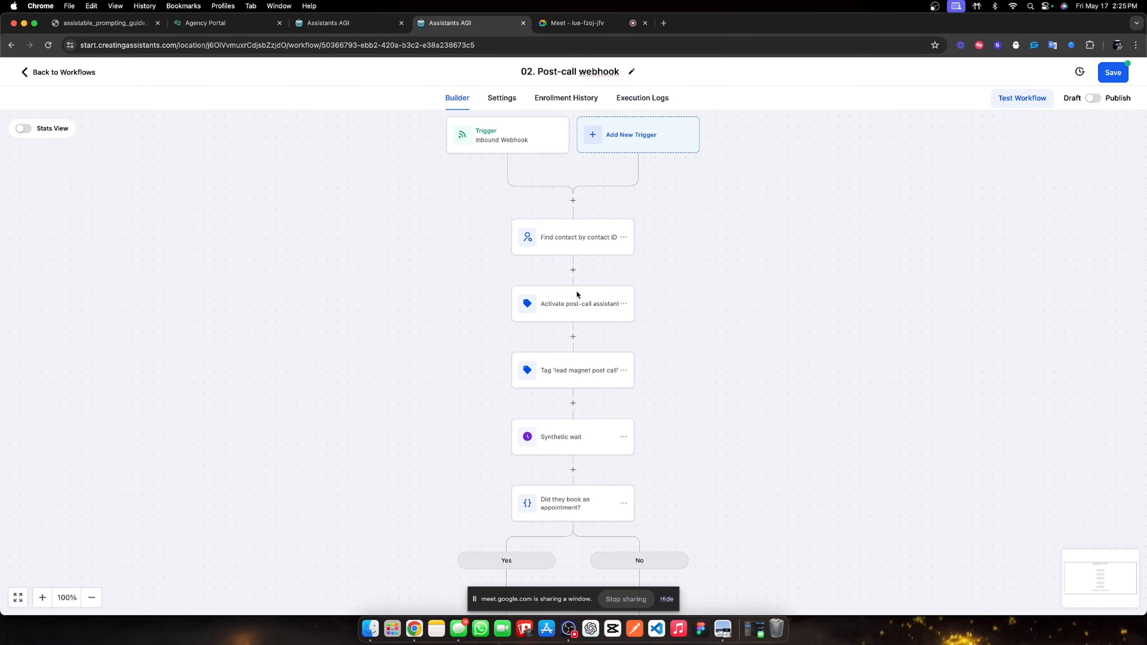
# Add a Send SMS step under Yes with the message 'How as it?'.
pyautogui.scroll(-1, 534, 409)
pyautogui.scroll(-3, 519, 528)
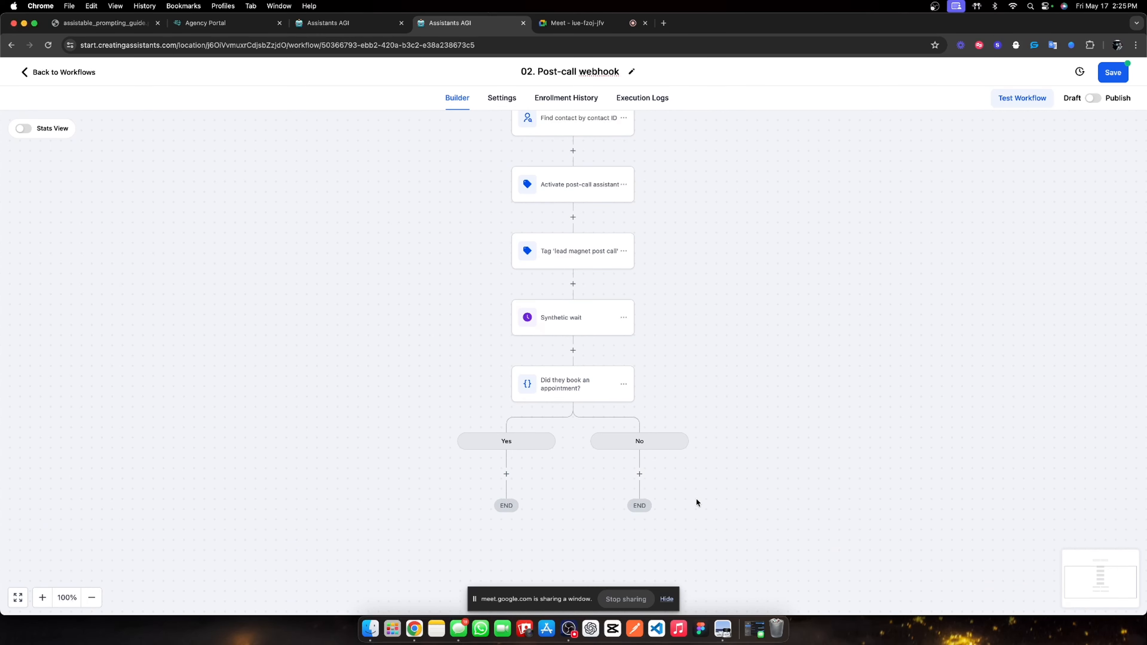
pyautogui.scroll(-2, 678, 488)
pyautogui.click(507, 416)
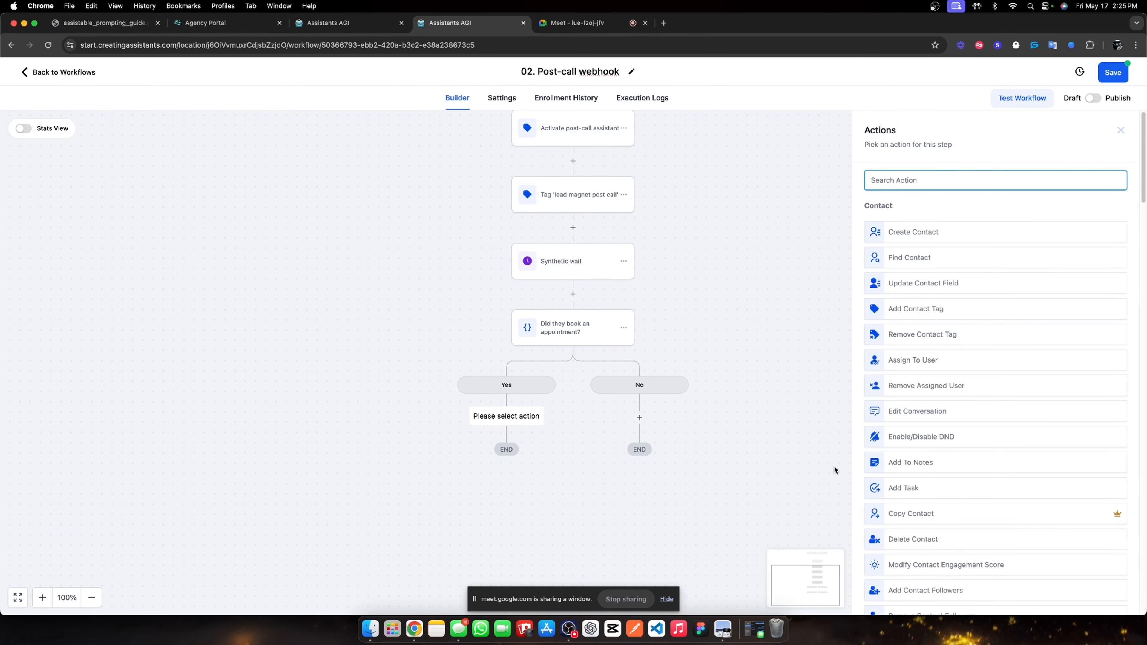
pyautogui.write('sms')
pyautogui.click(907, 224)
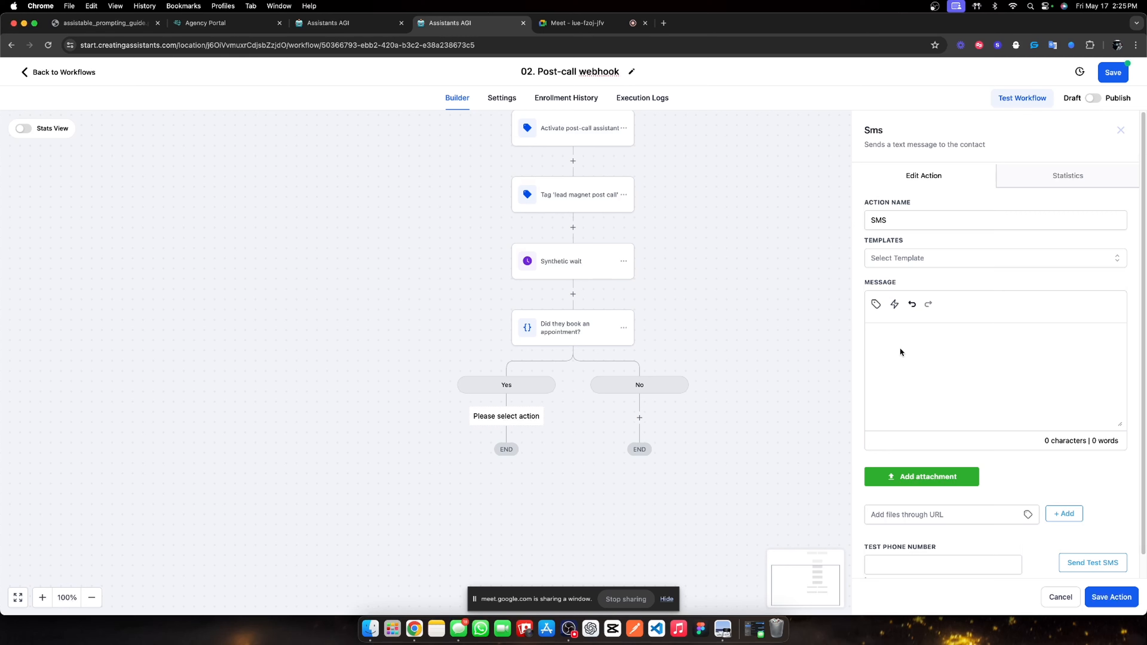
pyautogui.write('how as it?')
pyautogui.press('BackSpace')
pyautogui.write('H')
pyautogui.click(1112, 596)
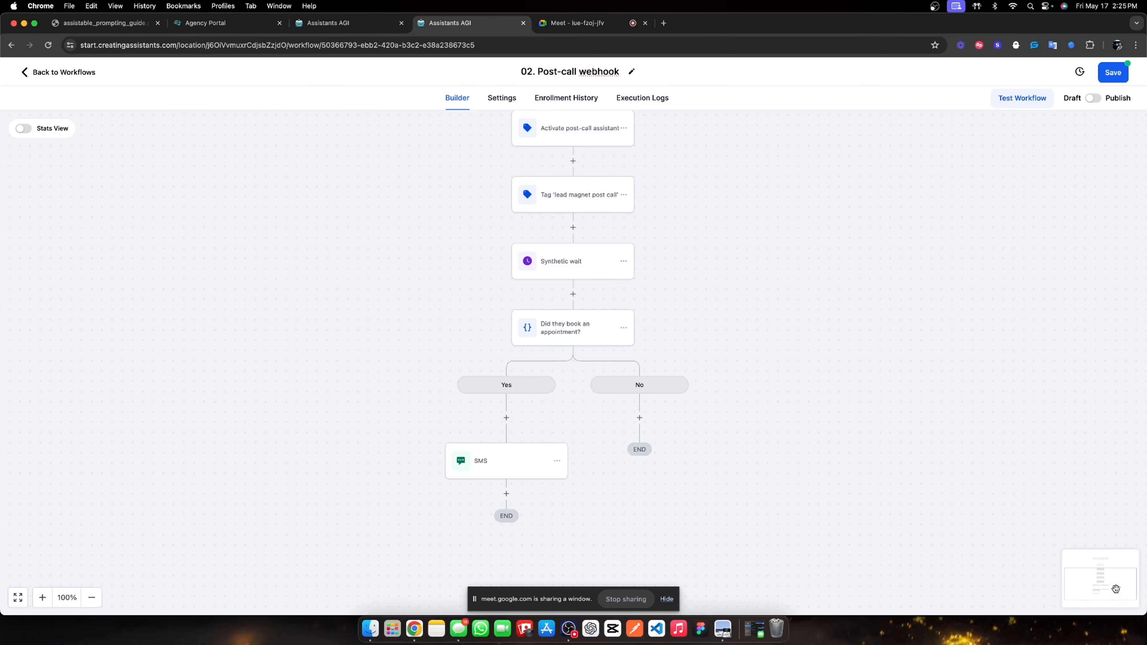
# Add a second Send SMS step below it with the placeholder message 'w'.
pyautogui.click(506, 494)
pyautogui.scroll(-3, 921, 562)
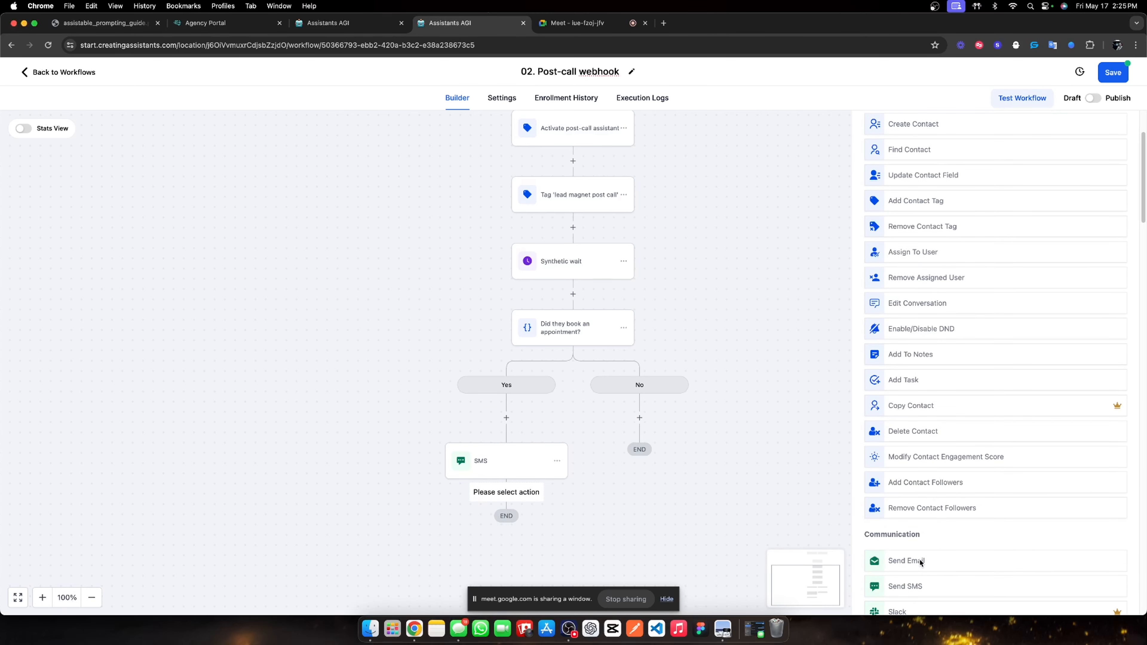
pyautogui.click(919, 569)
pyautogui.click(911, 356)
pyautogui.write('was*')
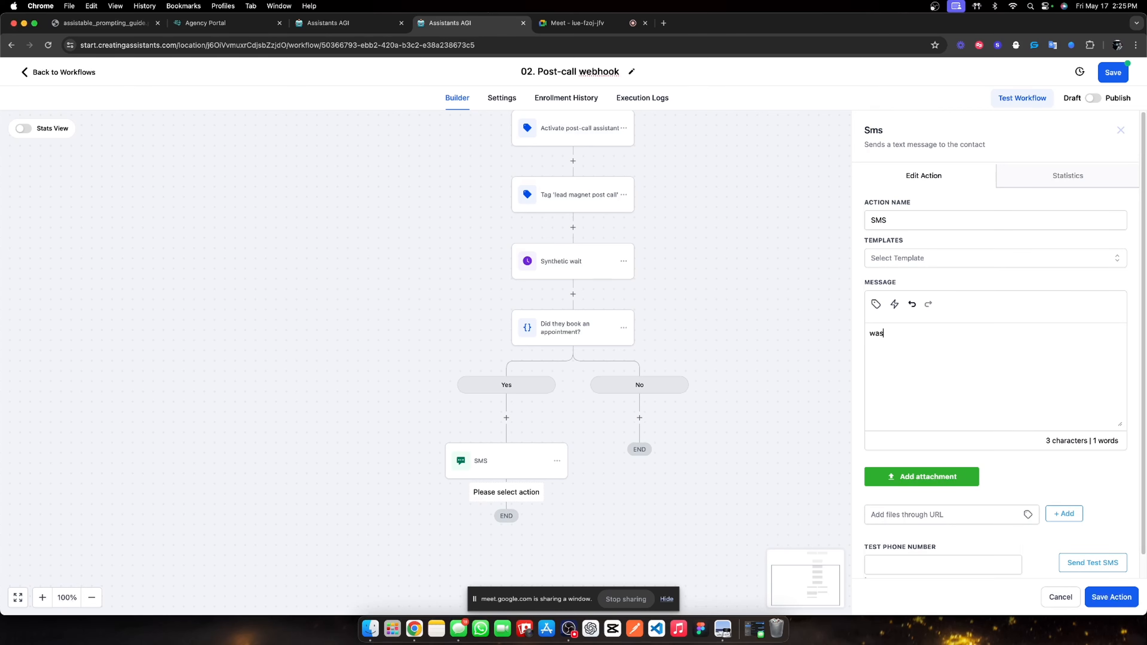
pyautogui.click(1111, 597)
# Add a third Send SMS step texting 'Saw you booked an appointment, not bad huh?'.
pyautogui.scroll(-3, 614, 504)
pyautogui.click(506, 451)
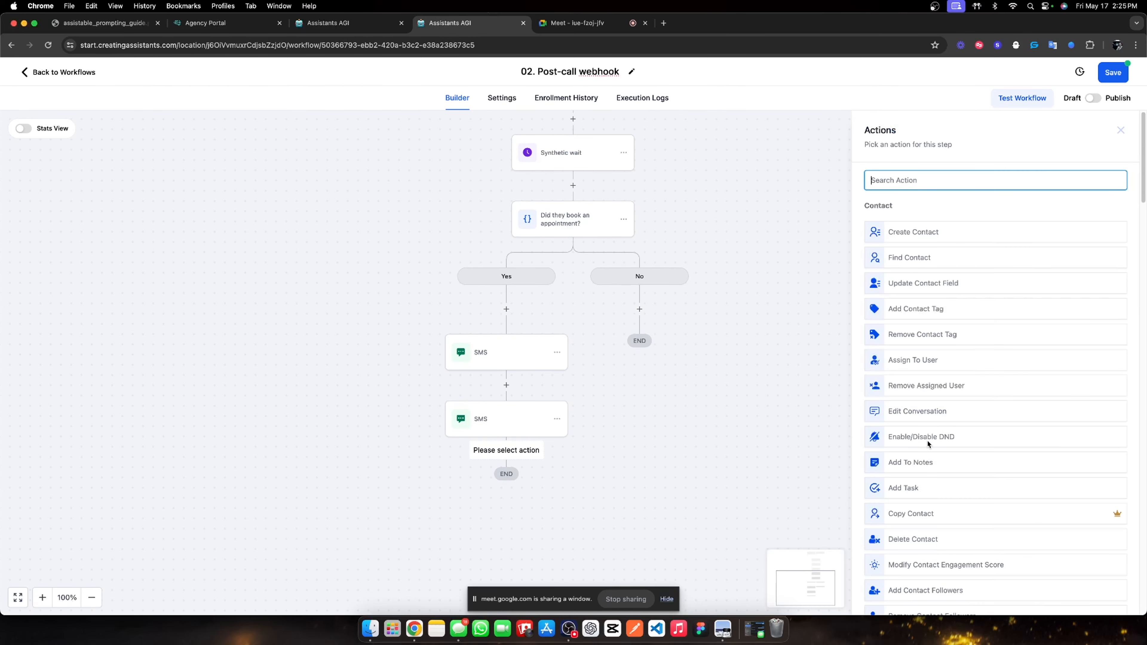
pyautogui.scroll(-5, 964, 470)
pyautogui.click(943, 477)
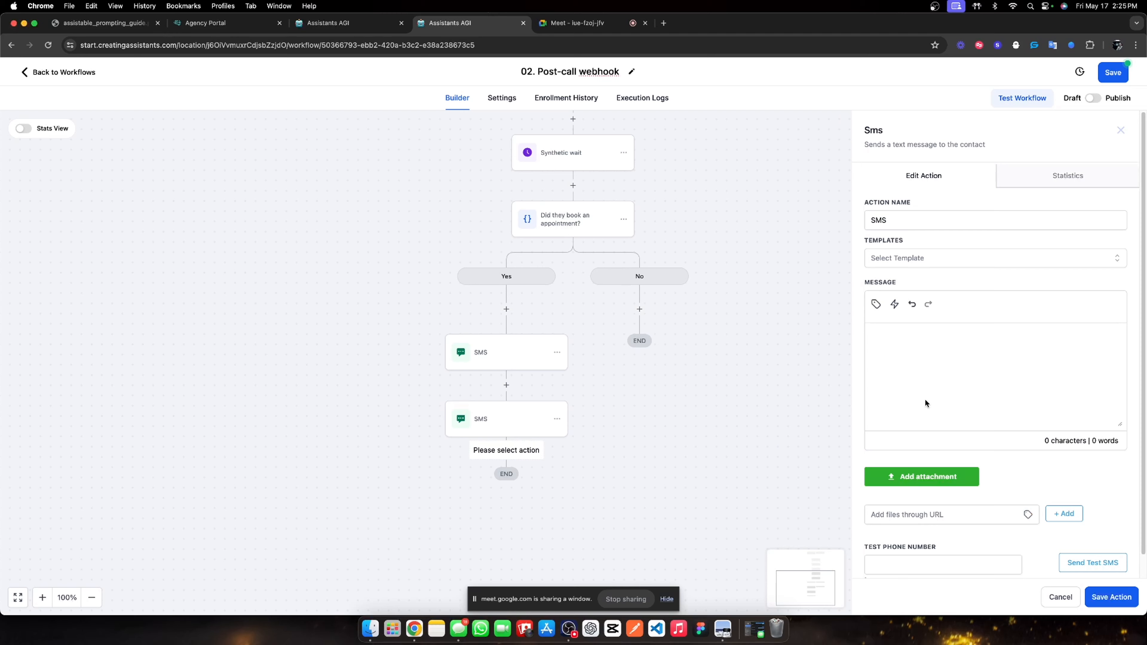
pyautogui.click(909, 350)
pyautogui.write('Saw you booked an appointment, not bad huh?')
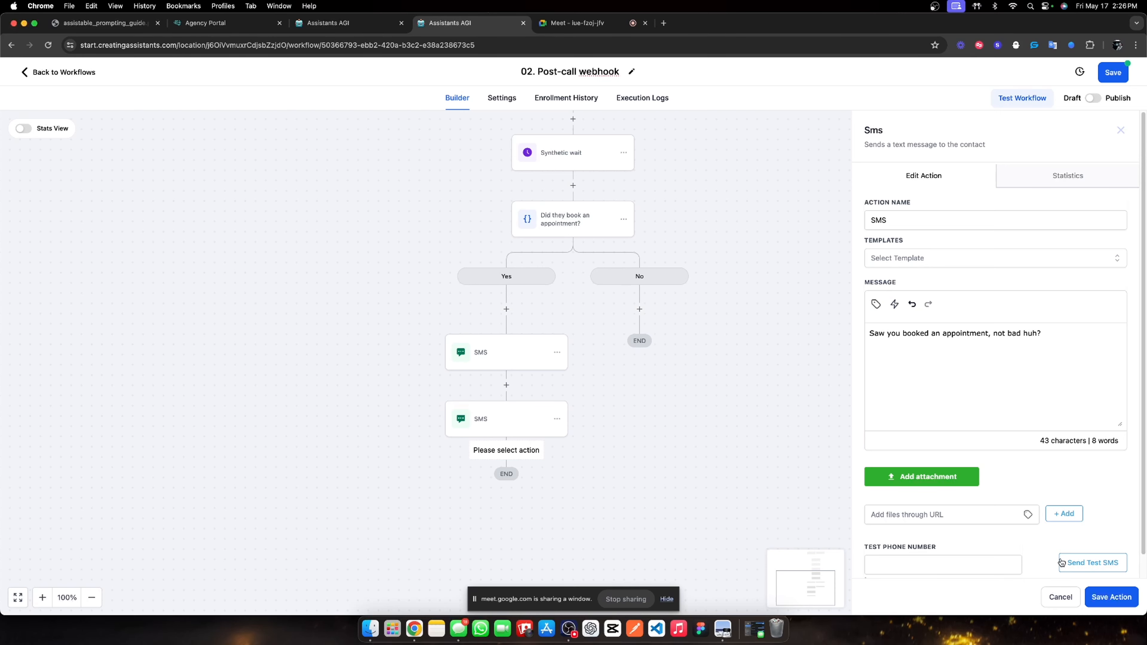
pyautogui.click(1124, 596)
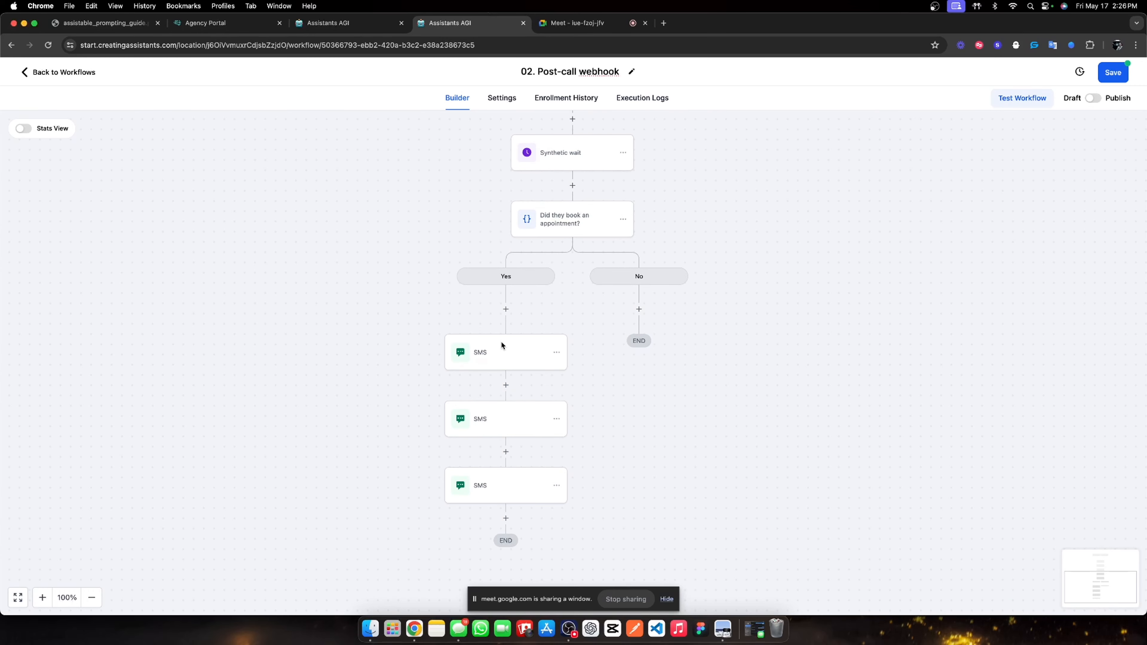
# Review the three SMS steps' messages without making changes.
pyautogui.click(498, 349)
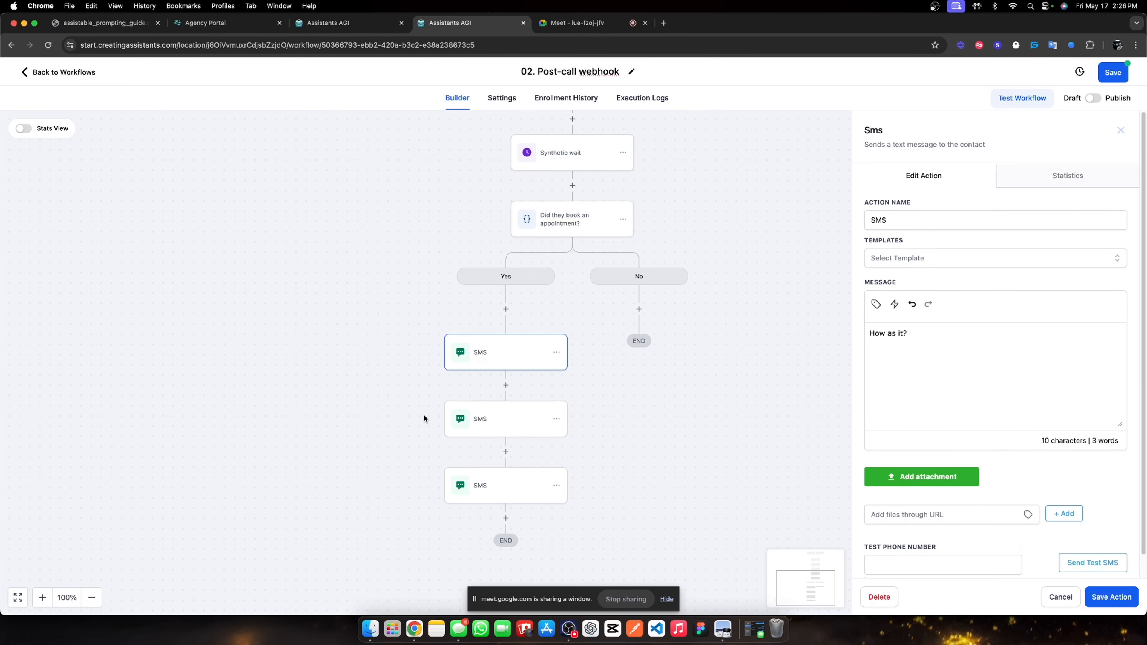
pyautogui.click(466, 421)
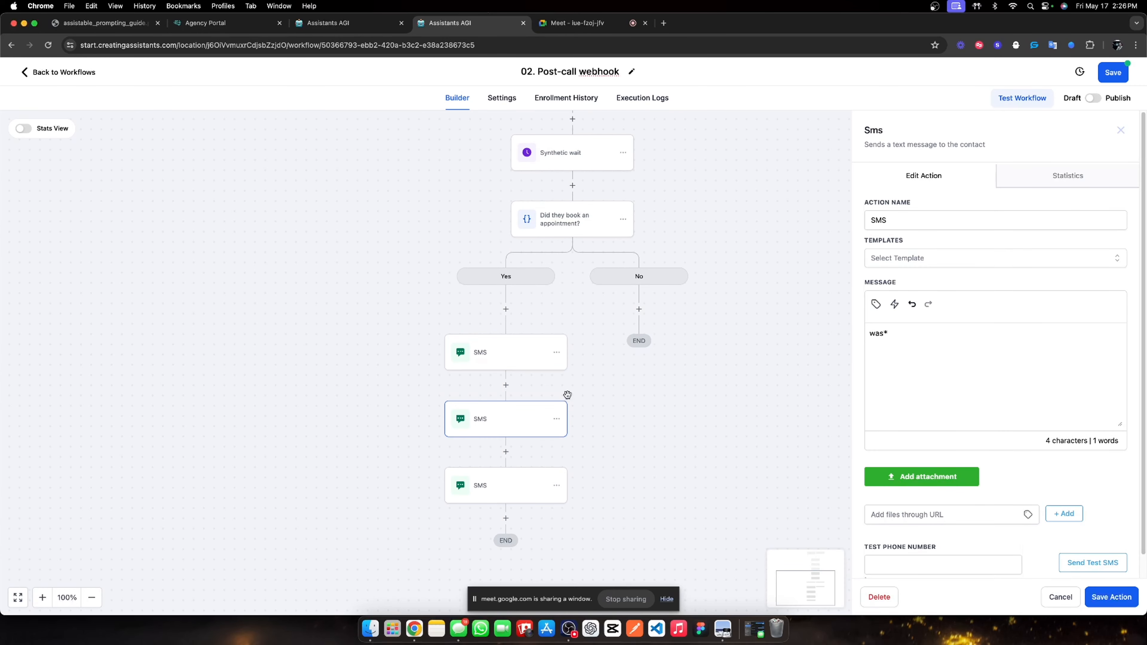
pyautogui.click(484, 485)
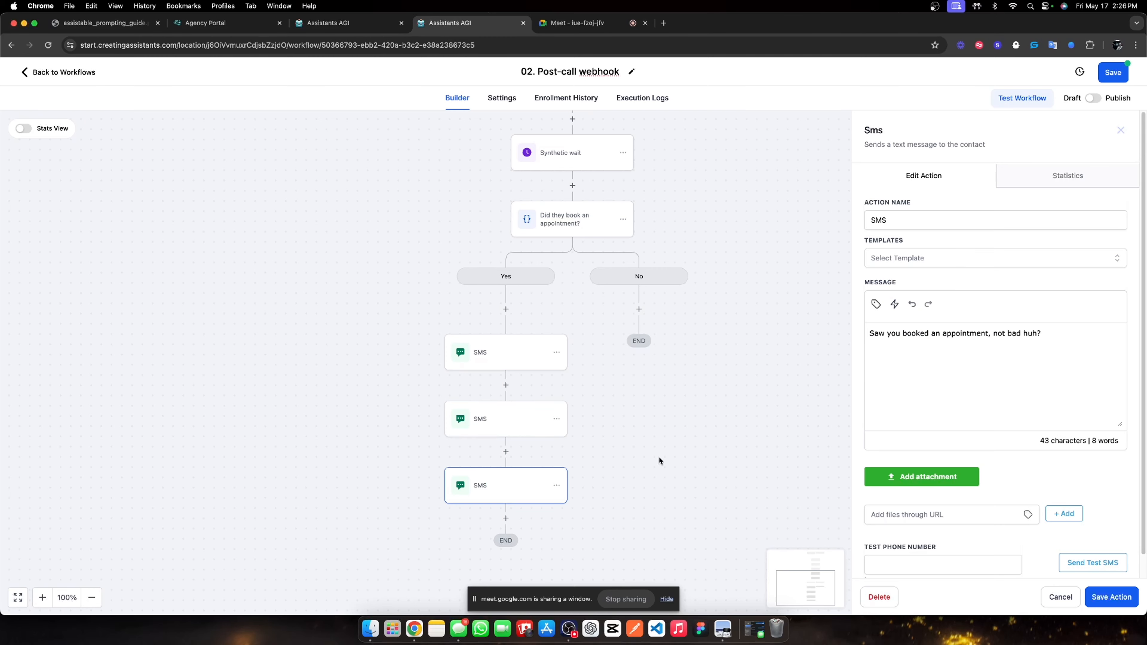
pyautogui.click(1120, 131)
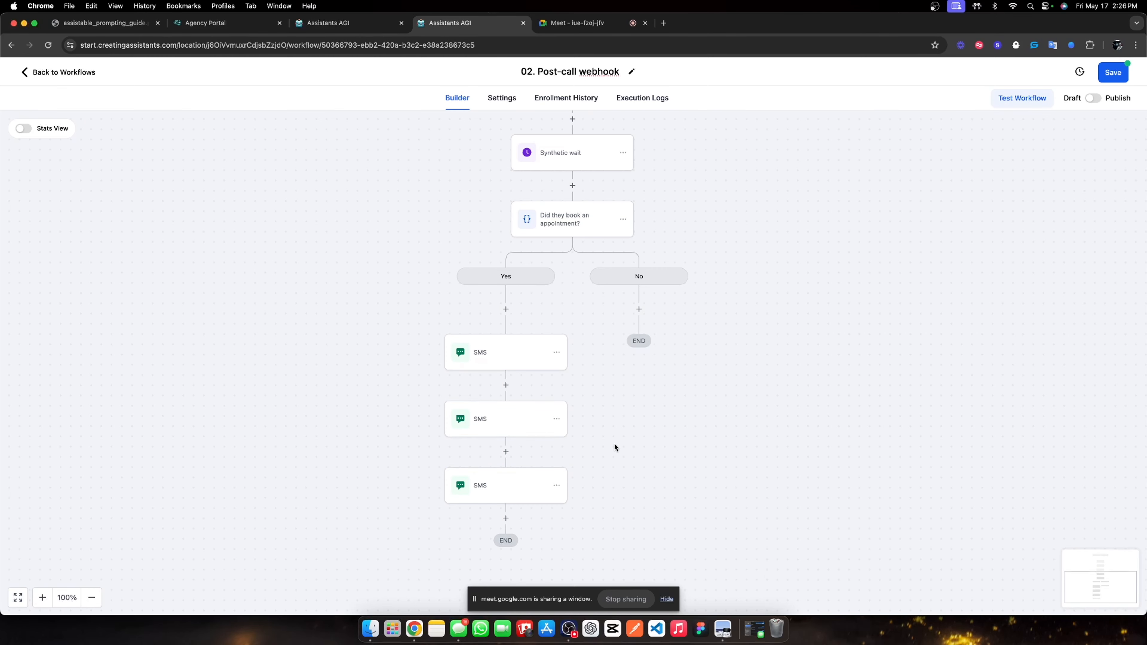
# Copy all three SMS steps from the Yes branch into the No branch.
pyautogui.click(556, 352)
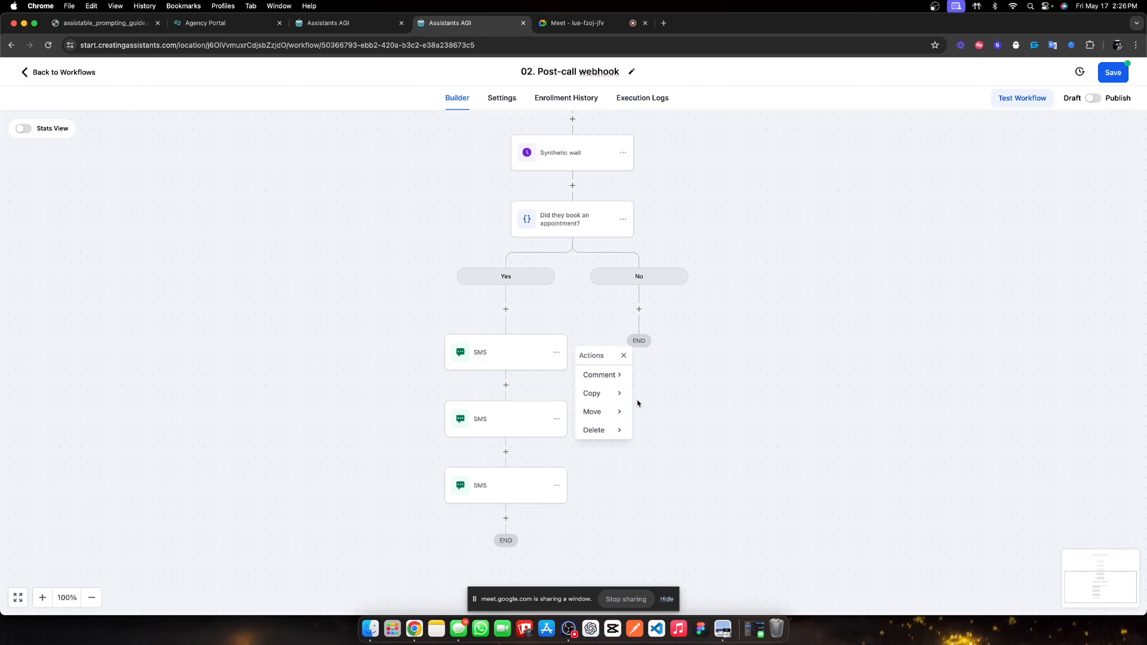
pyautogui.moveTo(618, 396)
pyautogui.click(677, 392)
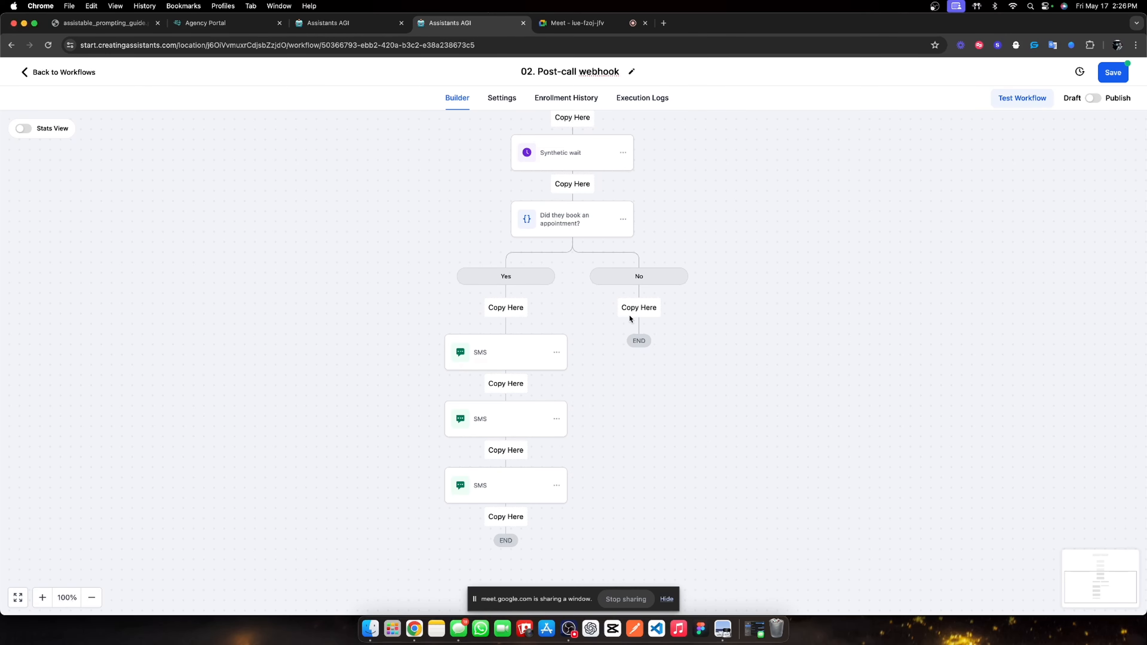
pyautogui.click(634, 311)
# Rewrite the last No-branch SMS to 'Saw you didnt book an appointment, not bad thought huh?' and save.
pyautogui.click(638, 488)
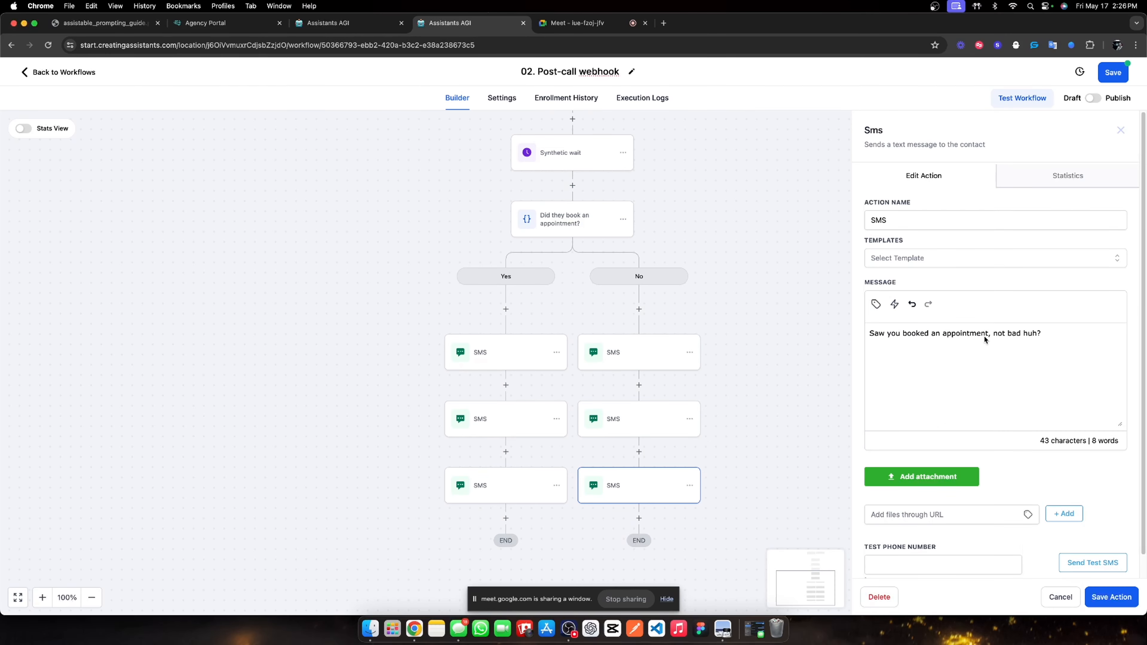
pyautogui.moveTo(988, 336); pyautogui.dragTo(873, 344)
pyautogui.press('BackSpace')
pyautogui.press('BackSpace')
pyautogui.press('BackSpace')
pyautogui.press('BackSpace')
pyautogui.press('BackSpace')
pyautogui.press('BackSpace')
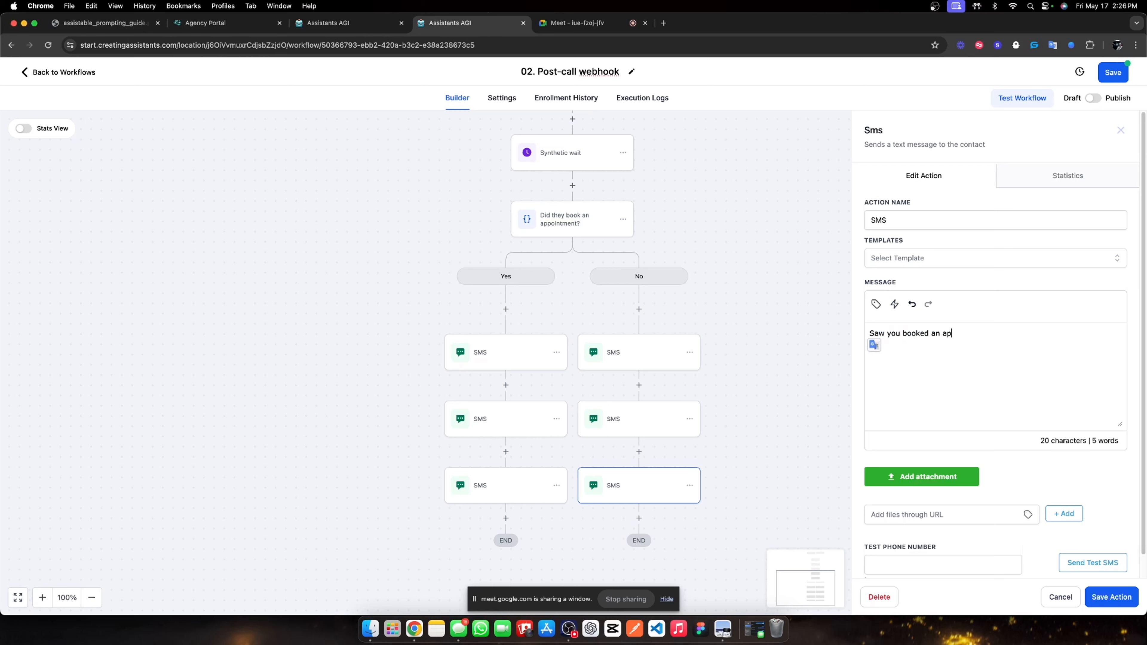
pyautogui.press('BackSpace')
pyautogui.press('BackSpace')
pyautogui.press('BackSpace')
pyautogui.press('BackSpace')
pyautogui.press('BackSpace')
pyautogui.press('BackSpace')
pyautogui.press('BackSpace')
pyautogui.press('BackSpace')
pyautogui.press('BackSpace')
pyautogui.press('BackSpace')
pyautogui.press('BackSpace')
pyautogui.press('BackSpace')
pyautogui.write('did nt bok')
pyautogui.press('BackSpace')
pyautogui.write('ok an appointment, not ')
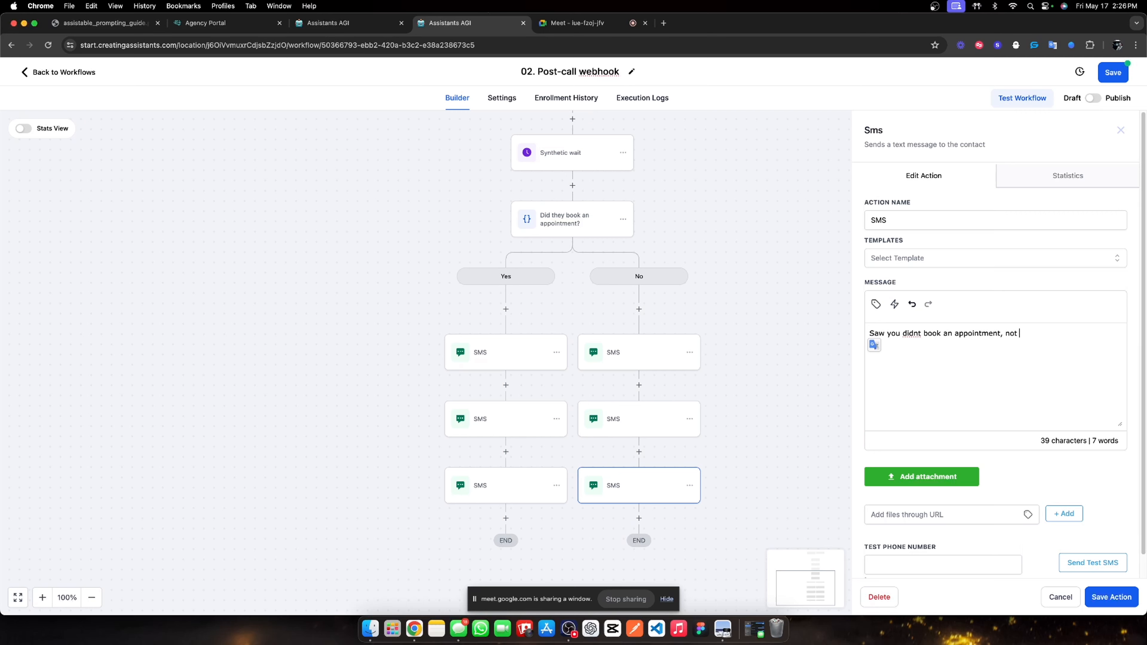
pyautogui.write('badf ')
pyautogui.write('thought huh?')
pyautogui.click(1110, 596)
pyautogui.scroll(-1, 519, 295)
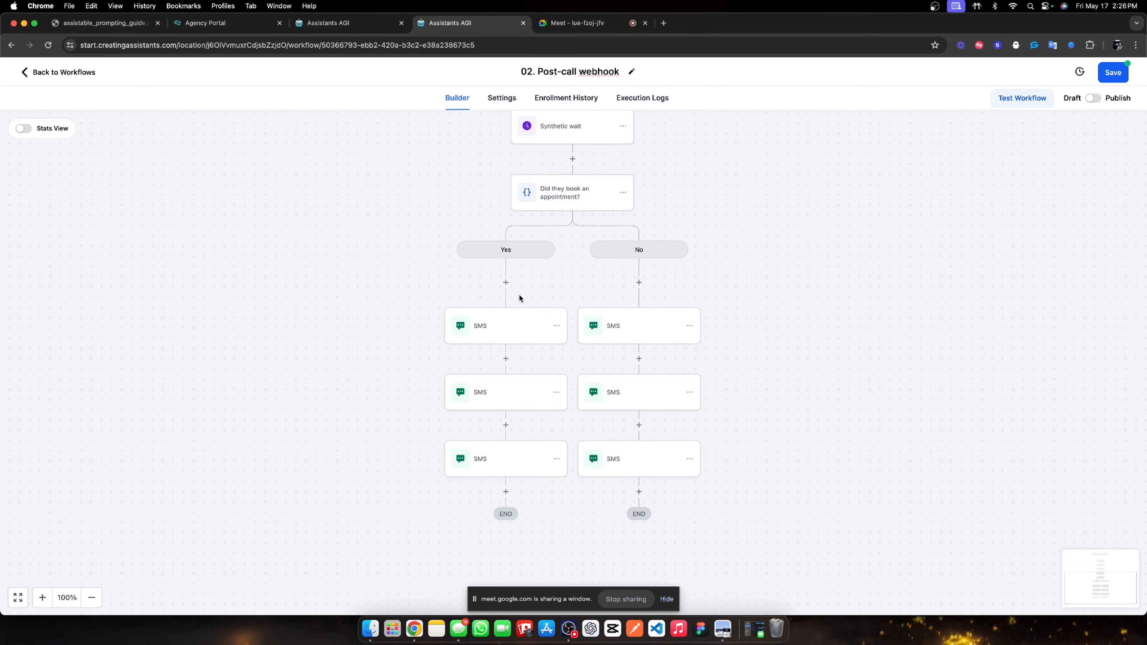
pyautogui.scroll(5, 582, 266)
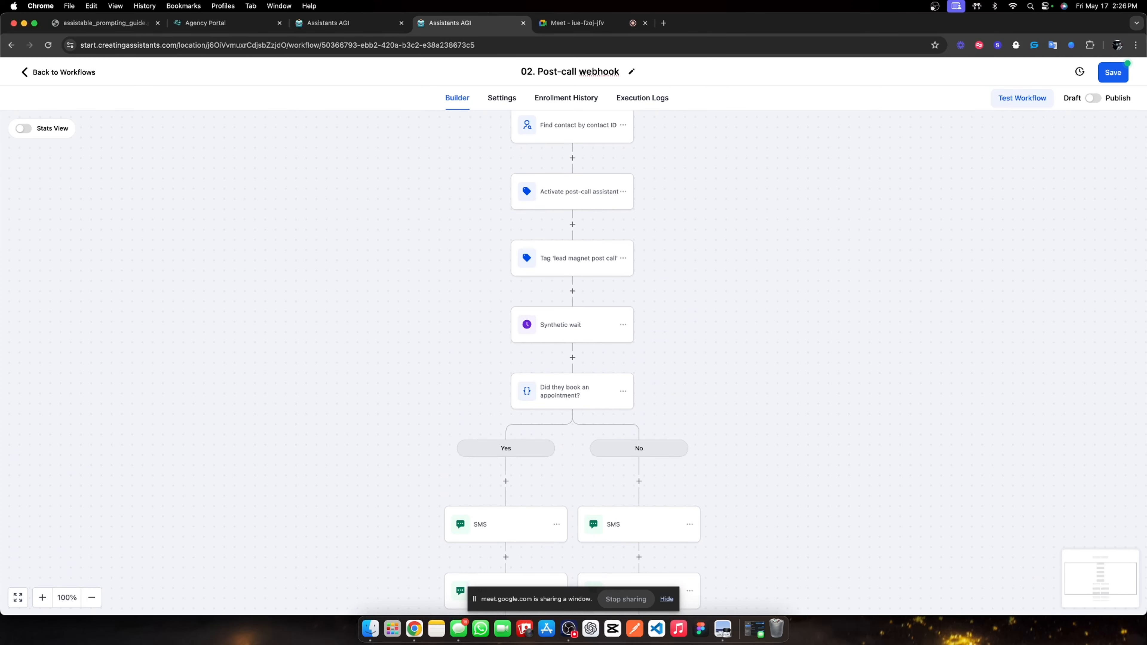
# Save the workflow and move the Tag 'lead magnet post call' step to the top of Yes.
pyautogui.click(1112, 80)
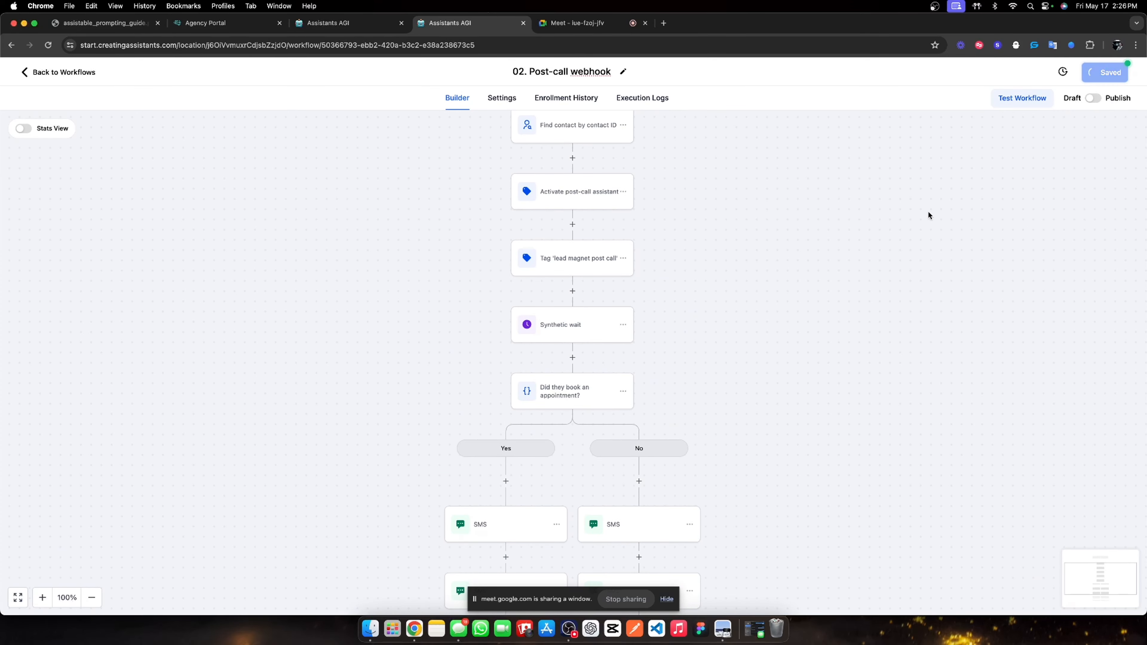
pyautogui.click(510, 480)
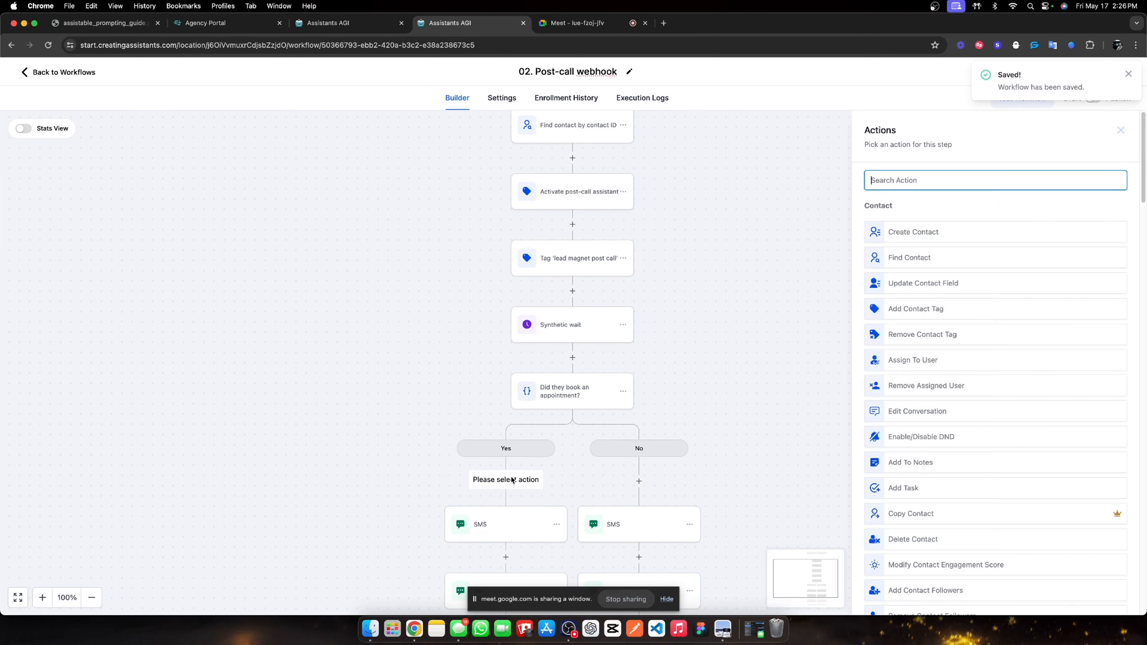
pyautogui.click(1120, 130)
pyautogui.click(623, 310)
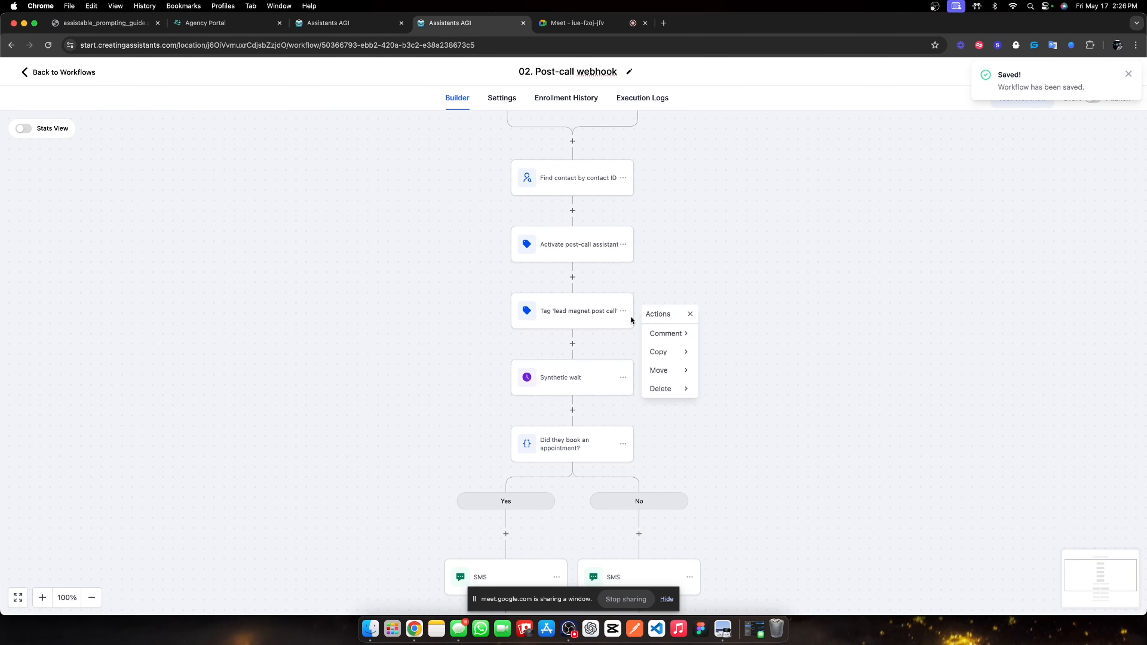
pyautogui.click(678, 369)
pyautogui.click(727, 333)
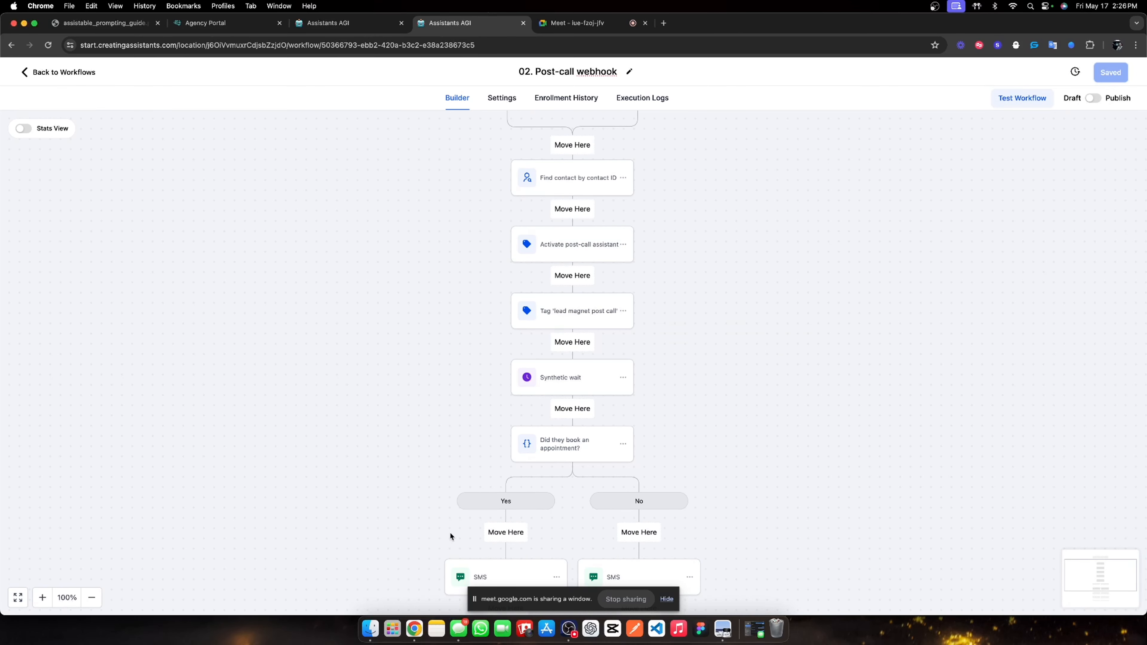
pyautogui.click(505, 531)
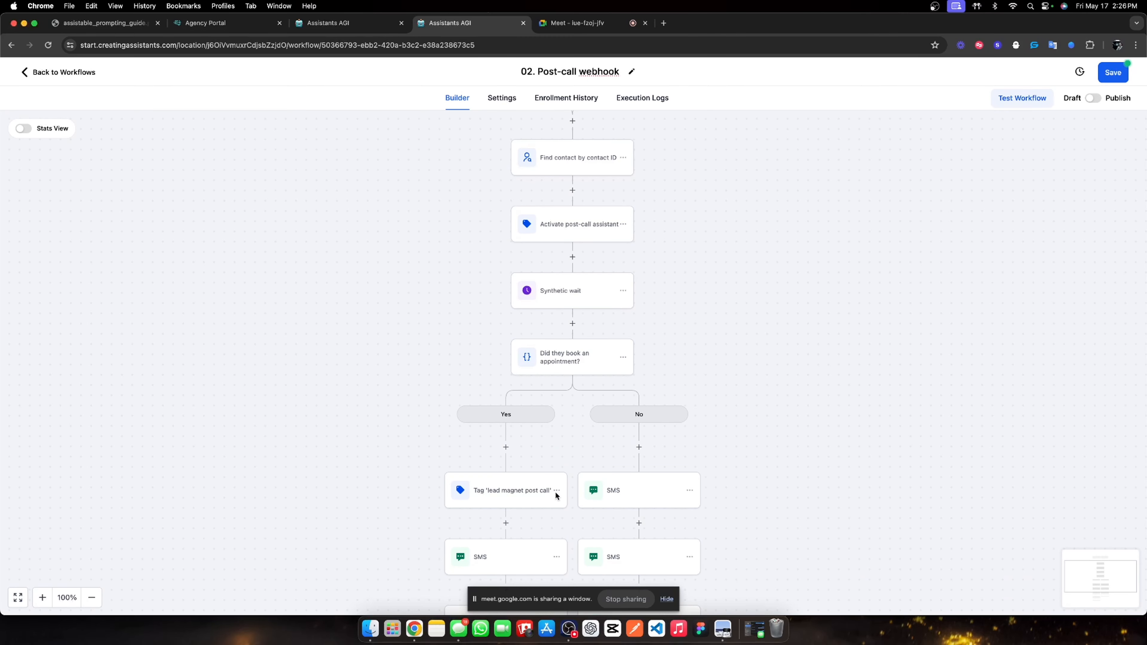
# Copy the Tag 'lead magnet post call' step to the top of the No branch.
pyautogui.click(556, 490)
pyautogui.click(591, 530)
pyautogui.click(659, 510)
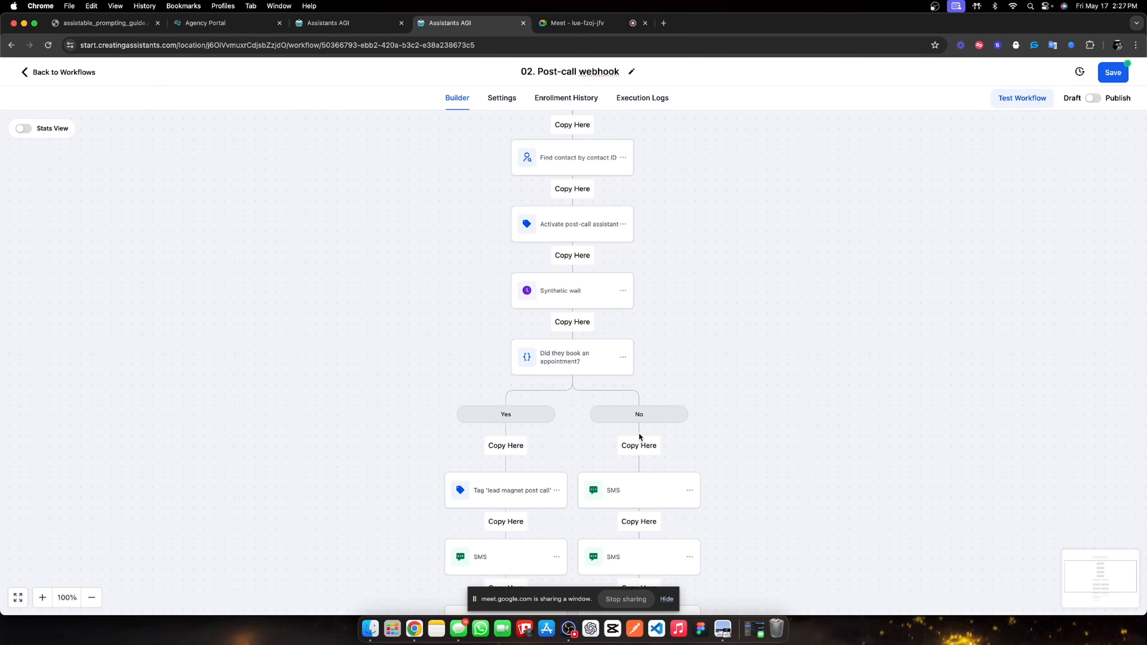
pyautogui.click(639, 445)
pyautogui.click(572, 323)
# Add an If/Else condition step with its branches renamed Yes and No.
pyautogui.write('if')
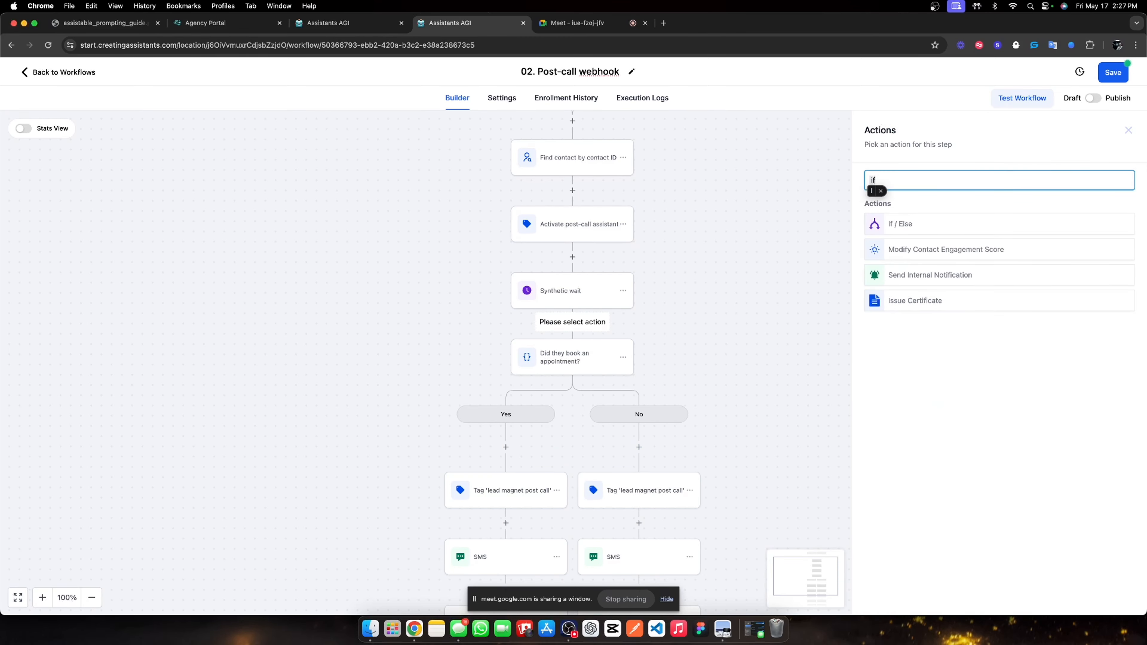
pyautogui.click(943, 225)
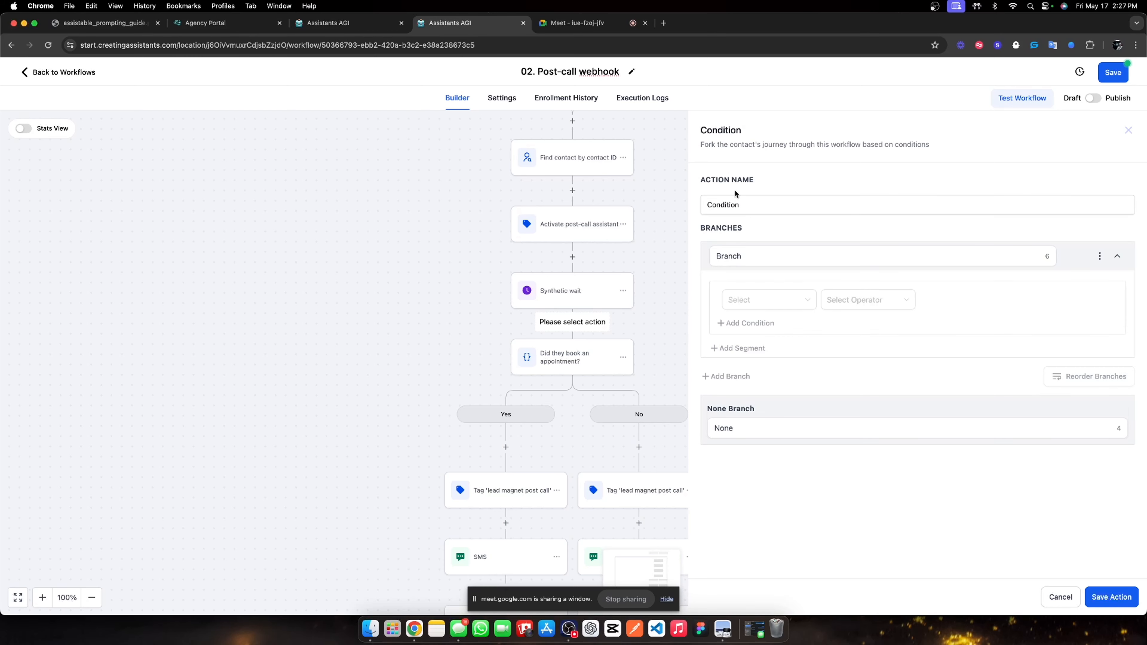
pyautogui.doubleClick(743, 212)
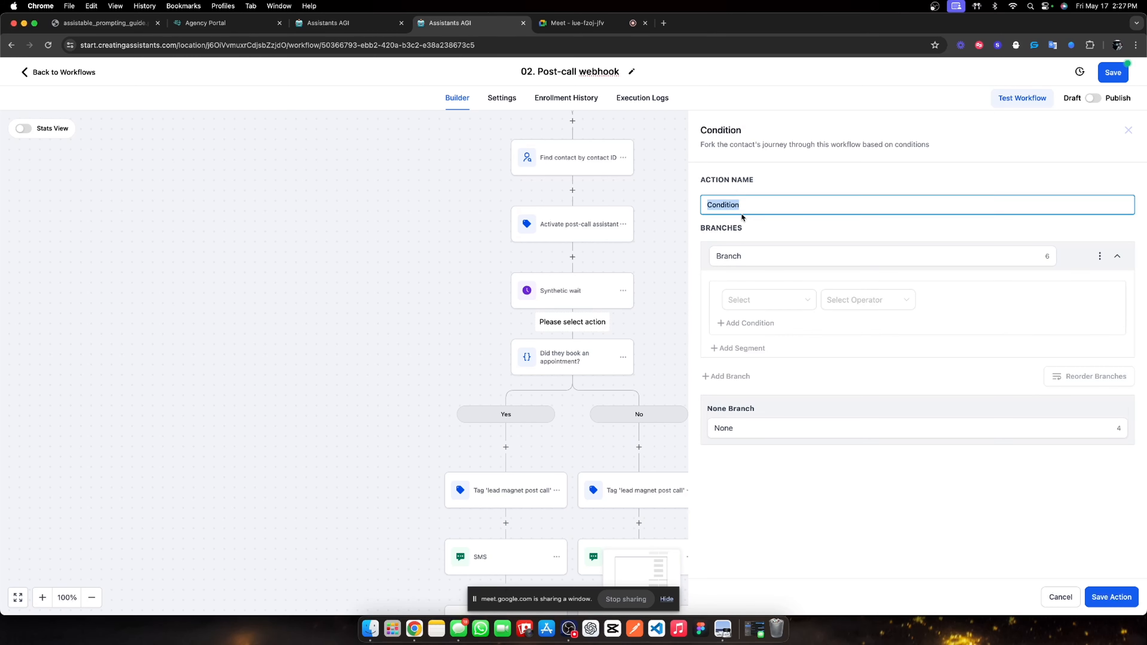
pyautogui.press('BackSpace')
pyautogui.doubleClick(761, 261)
pyautogui.write('Yes')
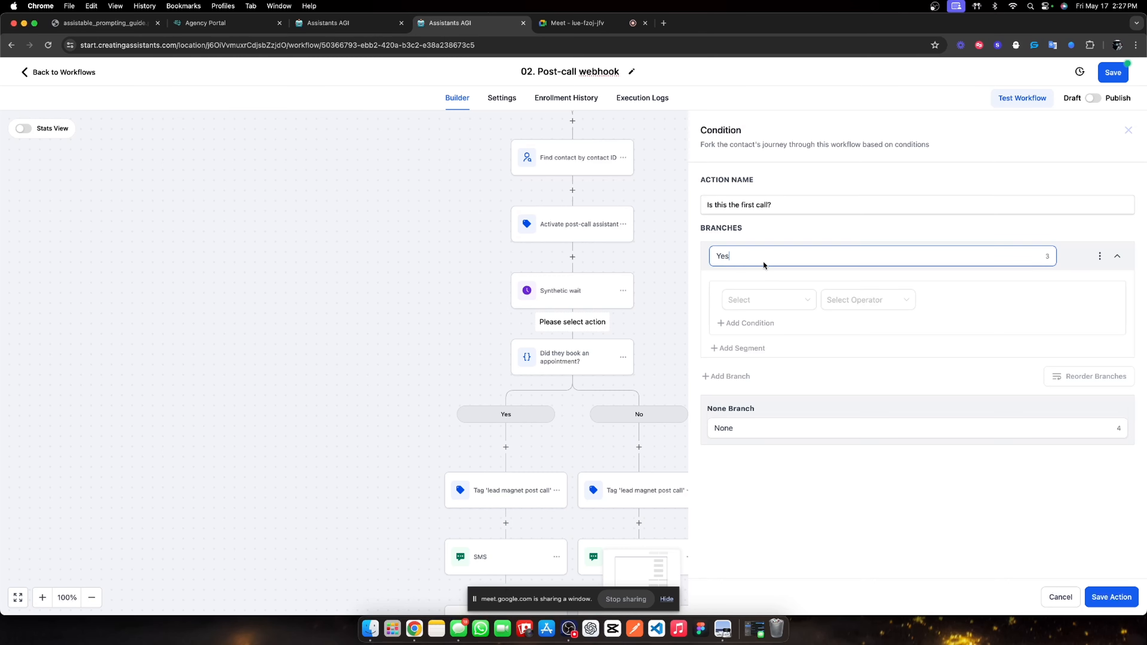
pyautogui.doubleClick(759, 436)
pyautogui.write('No')
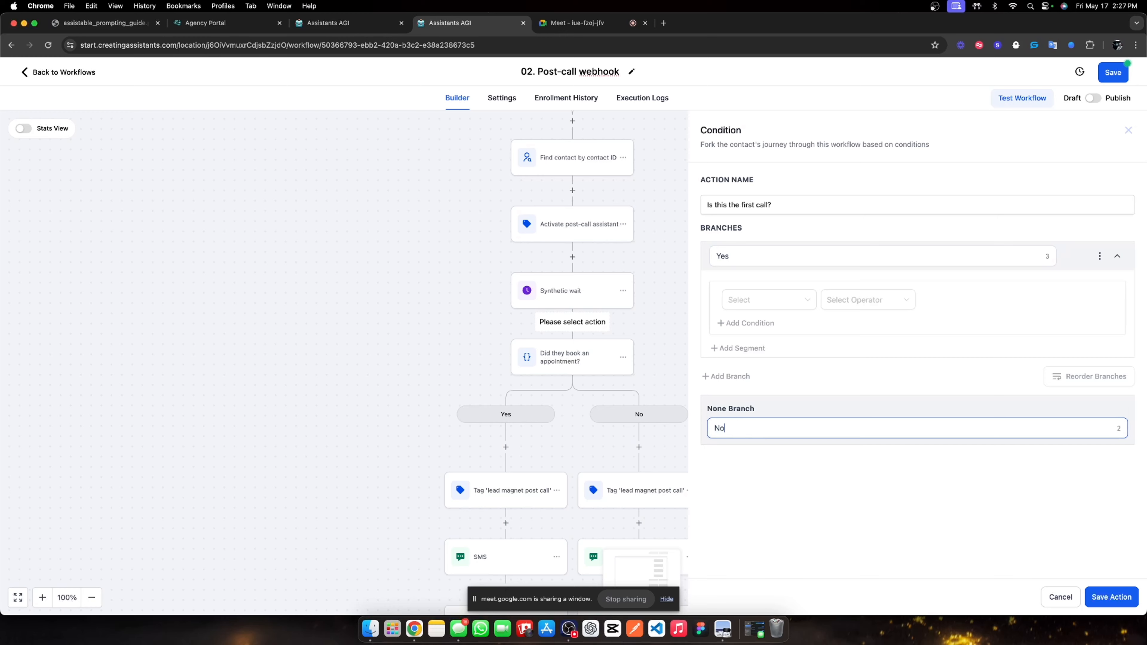
pyautogui.press('BackSpace')
pyautogui.press('BackSpace')
pyautogui.write('Ye')
pyautogui.doubleClick(772, 256)
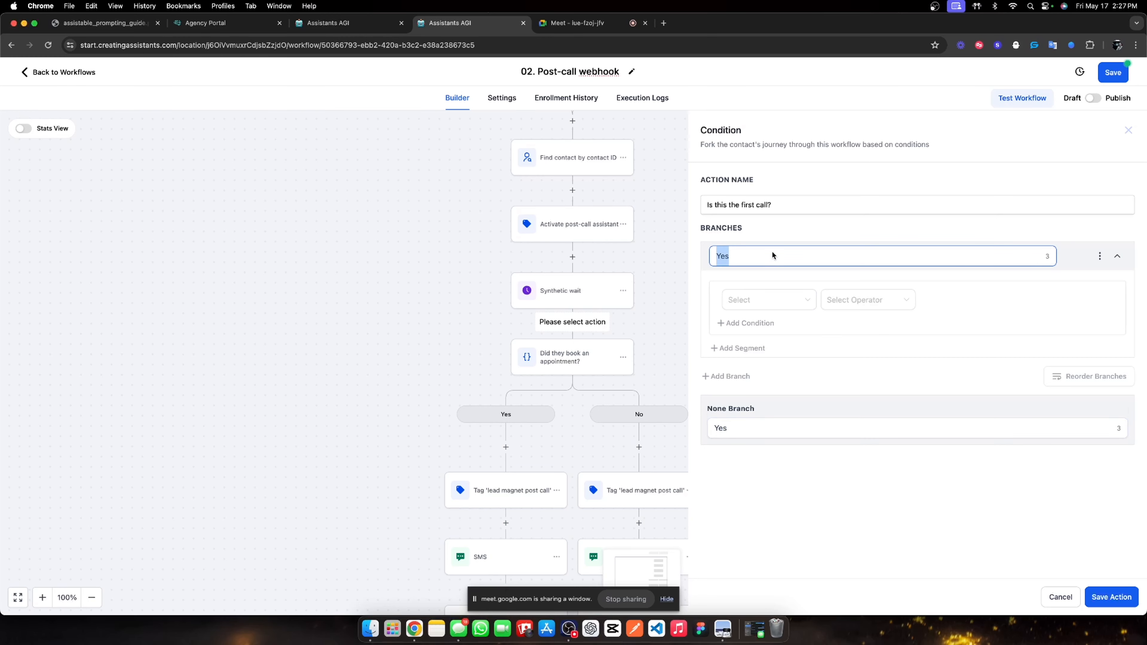
pyautogui.doubleClick(755, 431)
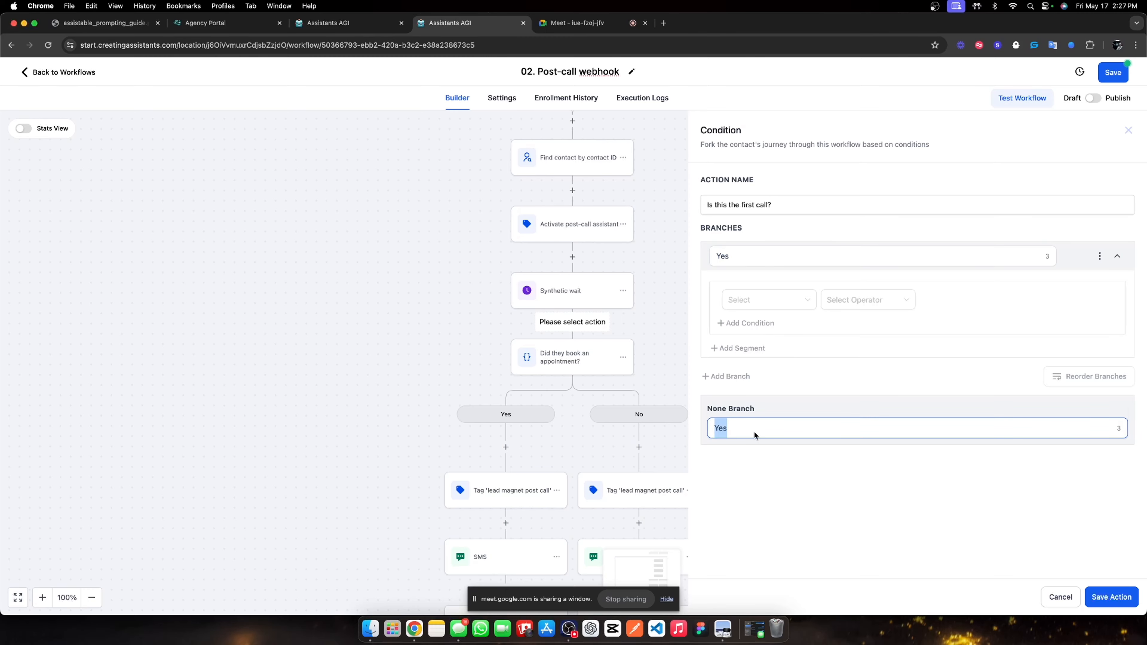
pyautogui.write('No')
# Make the Yes branch require Tags does not include 'lead magnet post call', and save the action.
pyautogui.click(790, 302)
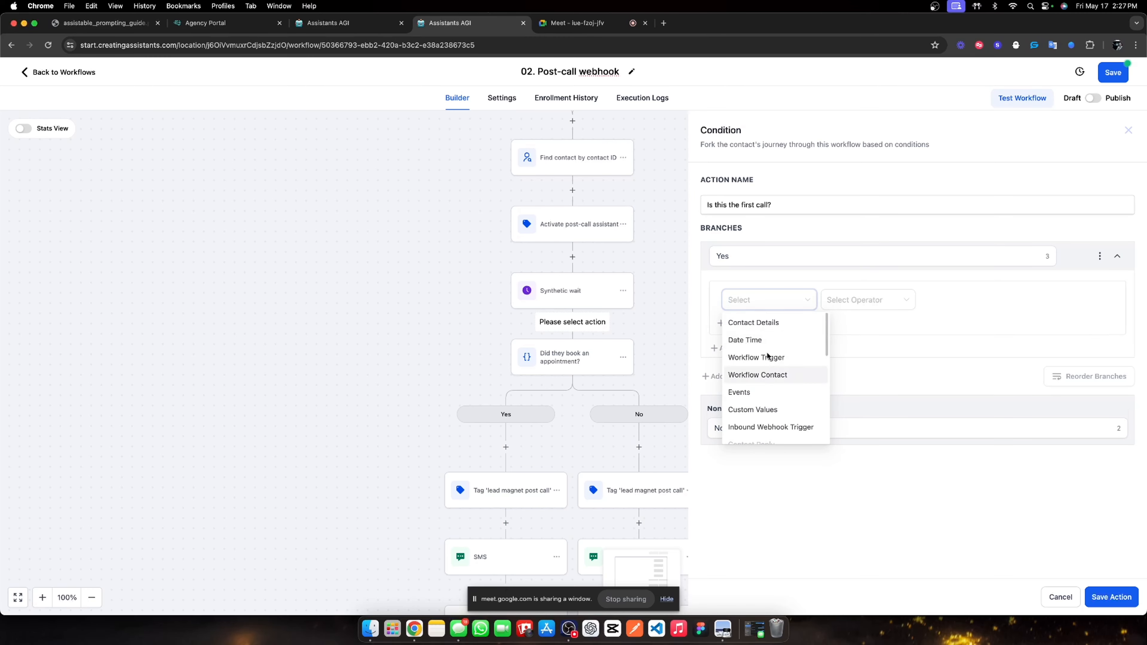
pyautogui.click(779, 322)
pyautogui.scroll(-10, 795, 423)
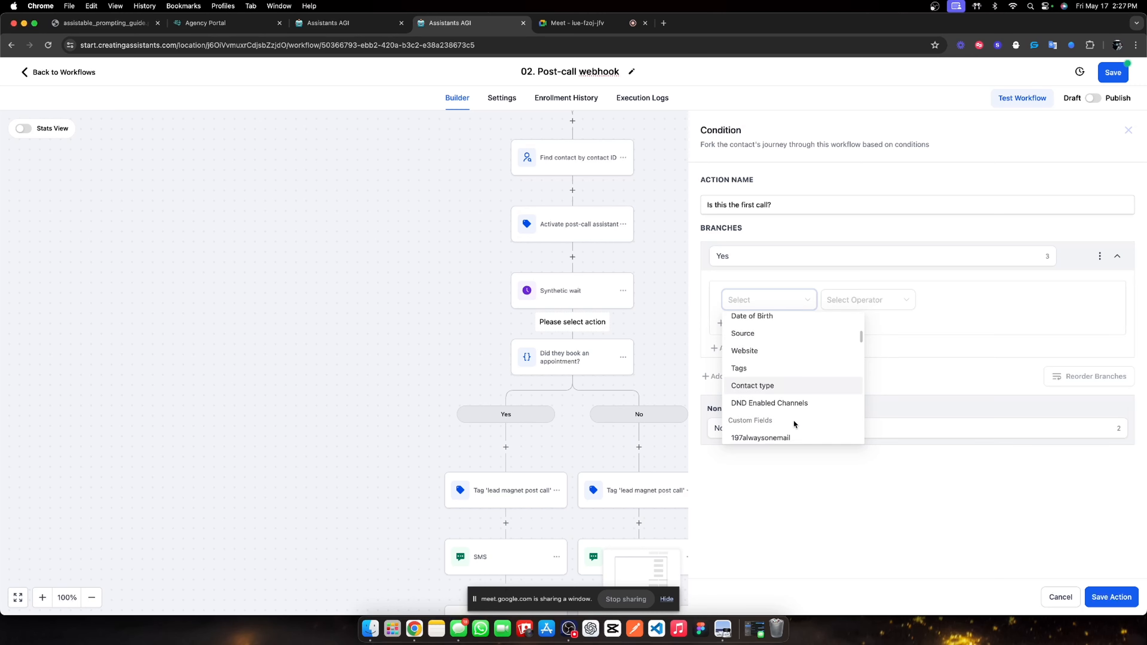
pyautogui.click(776, 367)
pyautogui.click(863, 299)
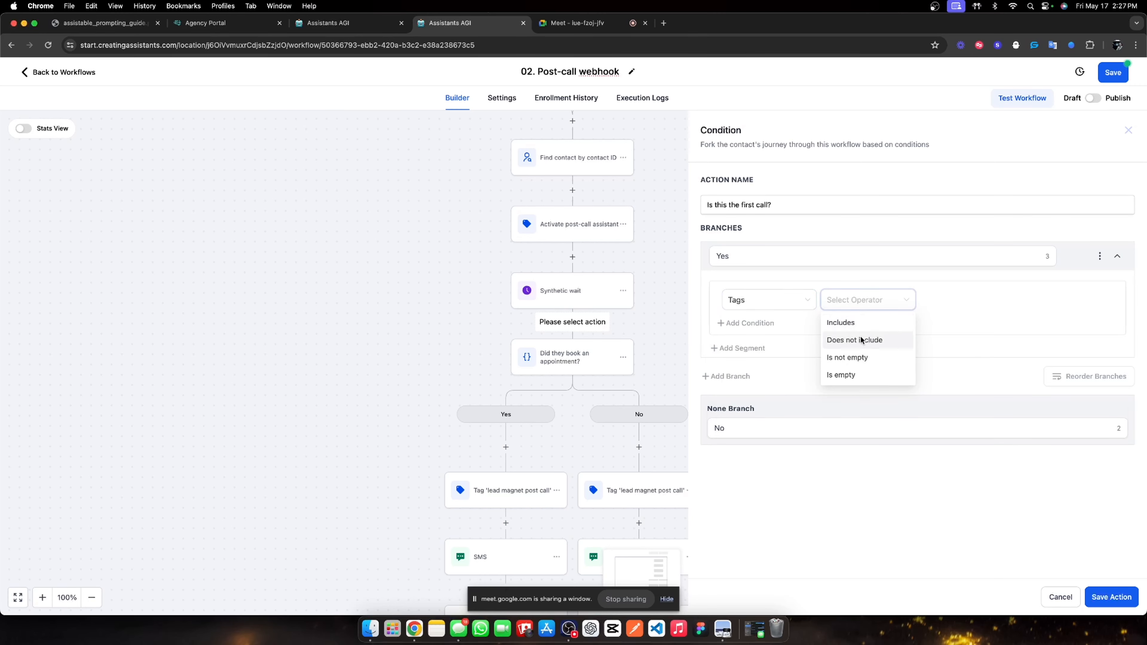
pyautogui.click(860, 338)
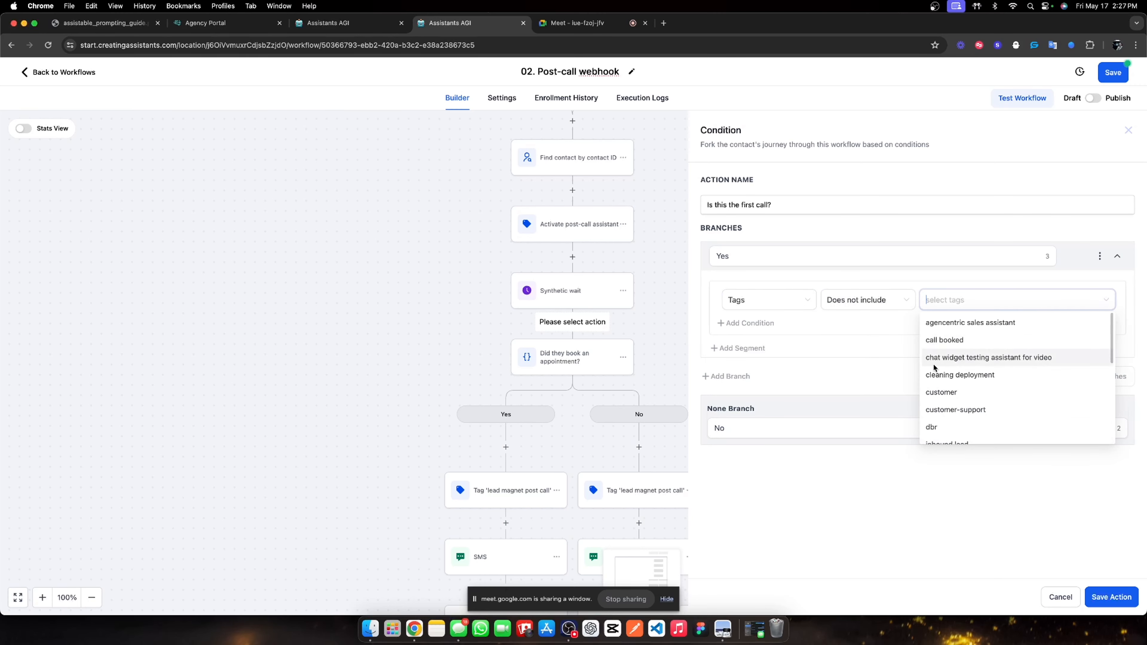
pyautogui.write('lead magn')
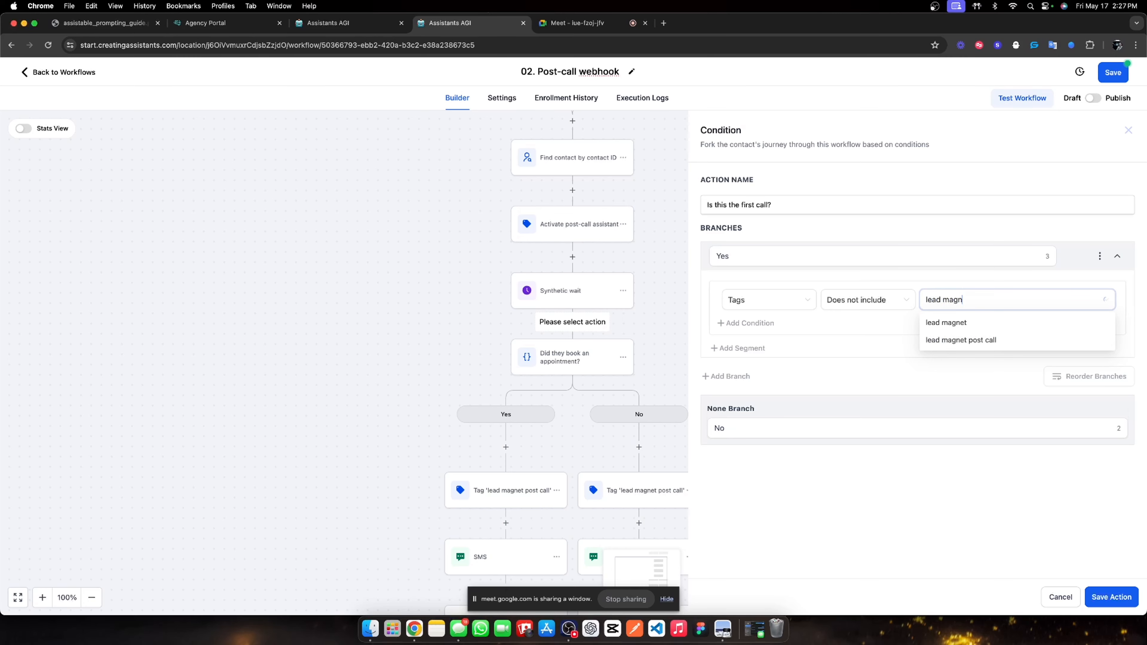
pyautogui.click(949, 341)
pyautogui.click(855, 548)
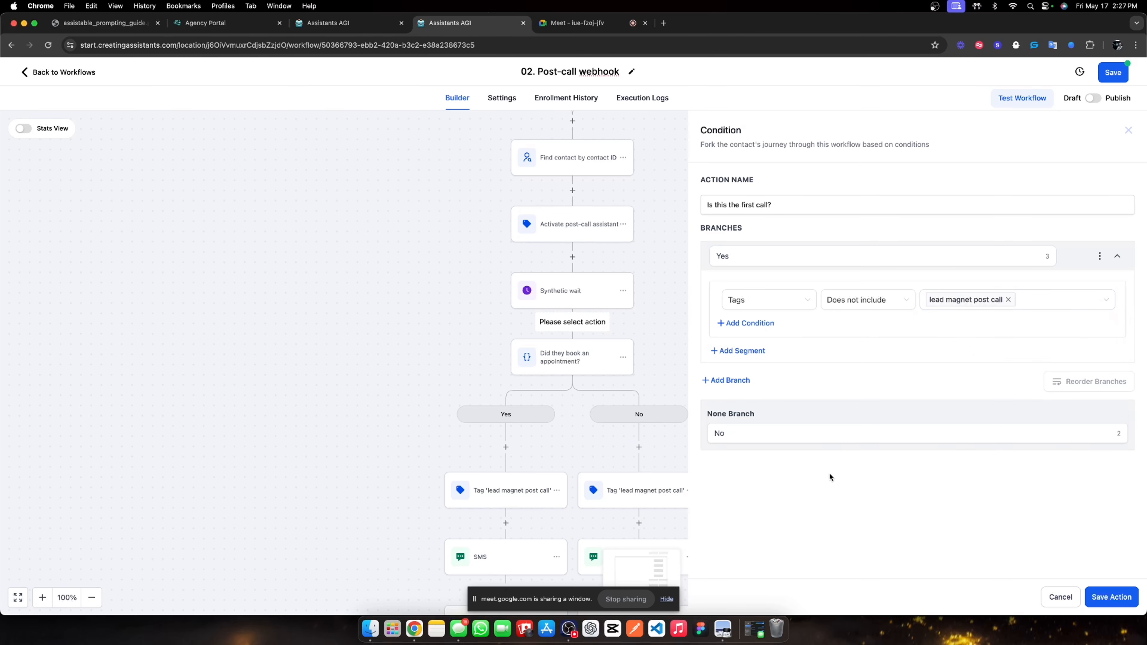
pyautogui.click(1110, 598)
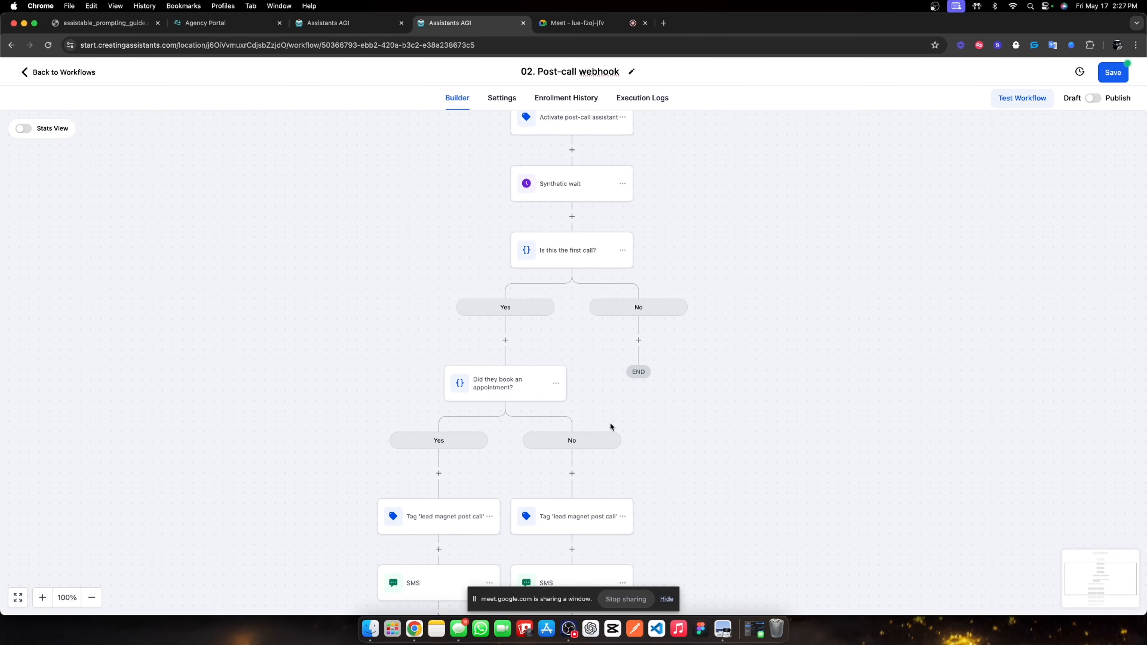
pyautogui.click(557, 385)
pyautogui.moveTo(612, 446)
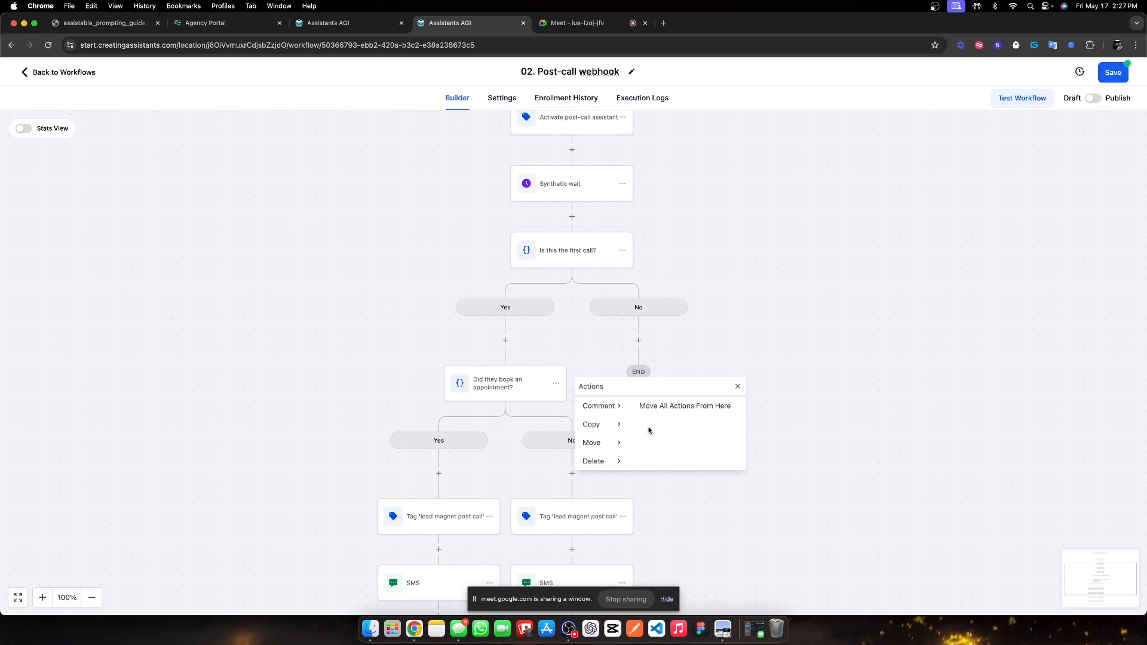
pyautogui.click(671, 400)
pyautogui.click(645, 339)
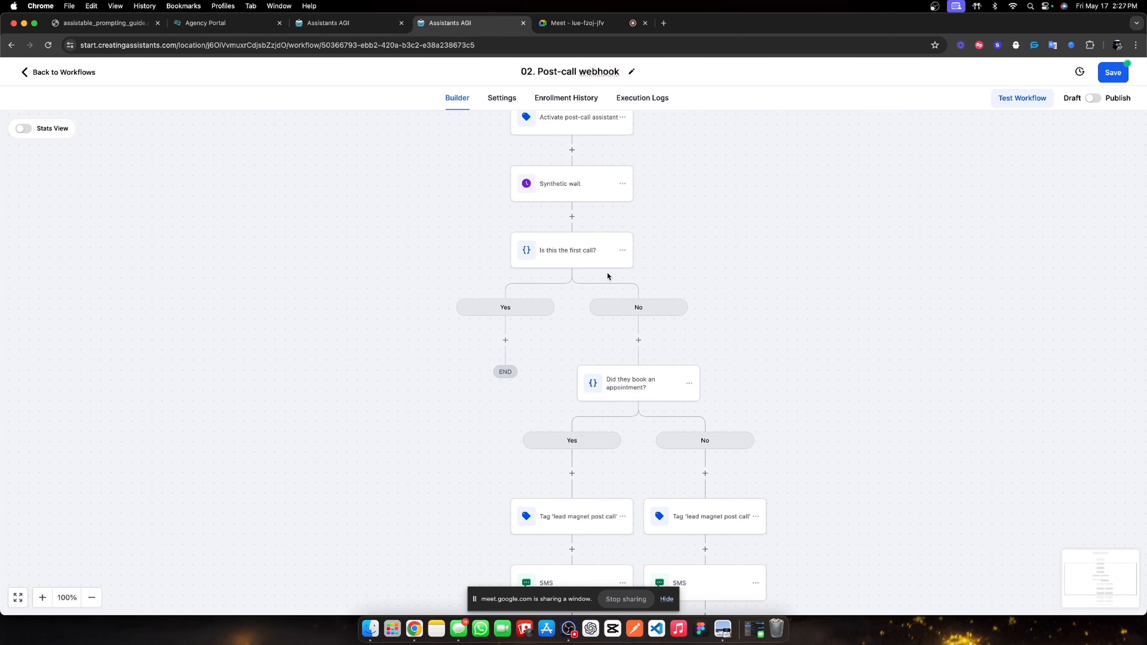
pyautogui.click(556, 258)
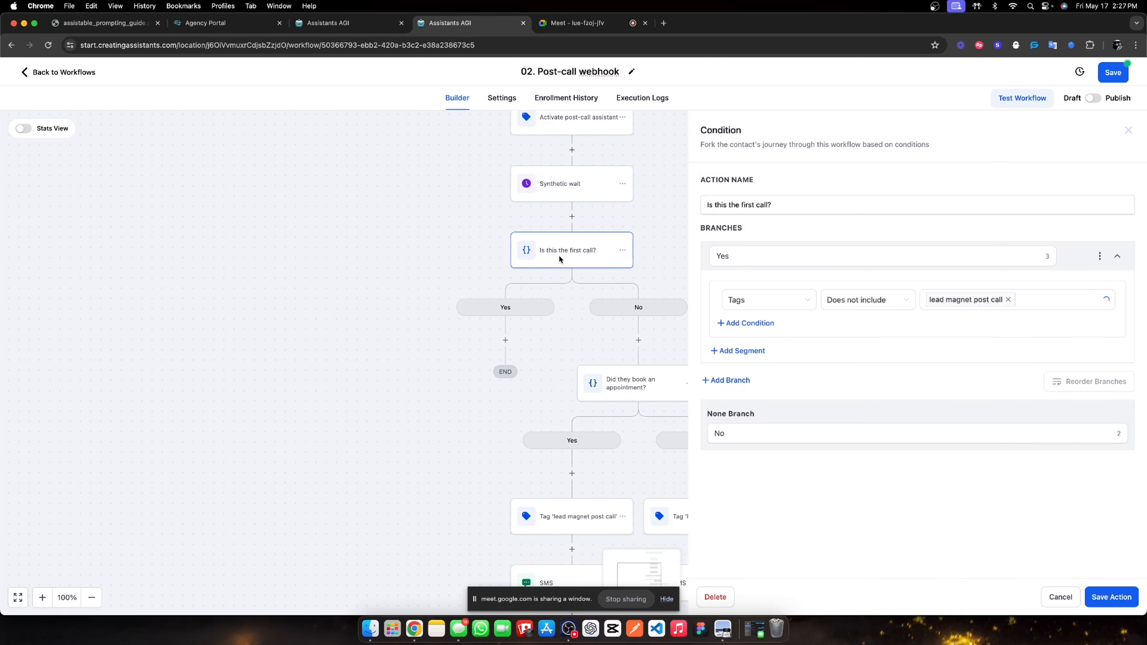
pyautogui.click(1127, 131)
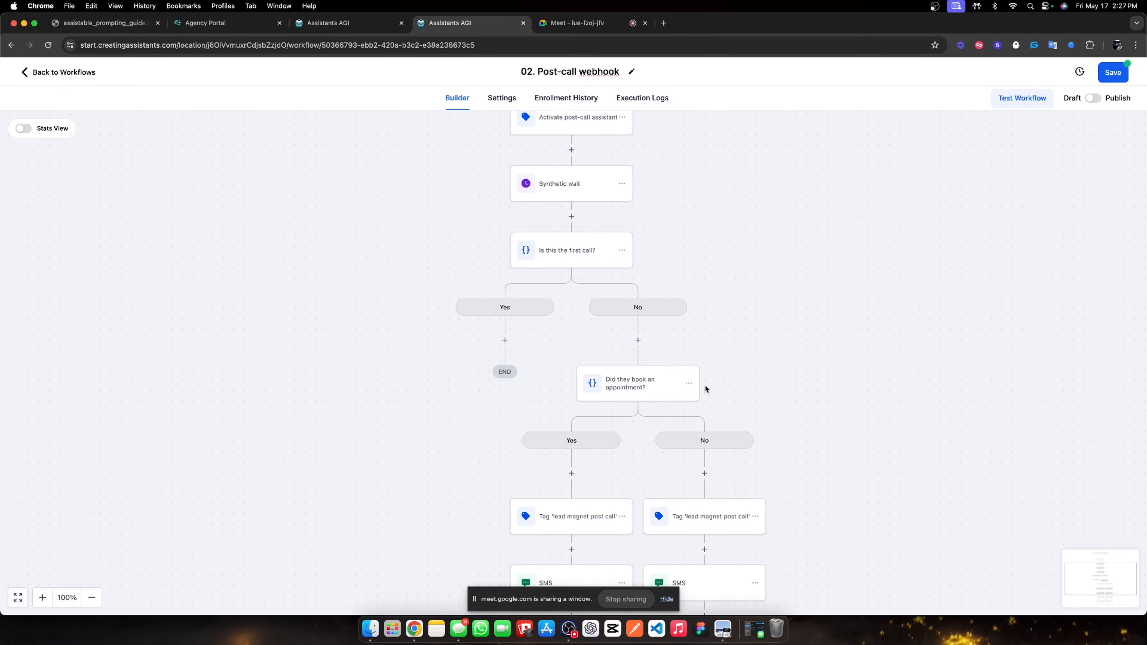
pyautogui.click(689, 383)
pyautogui.moveTo(750, 443)
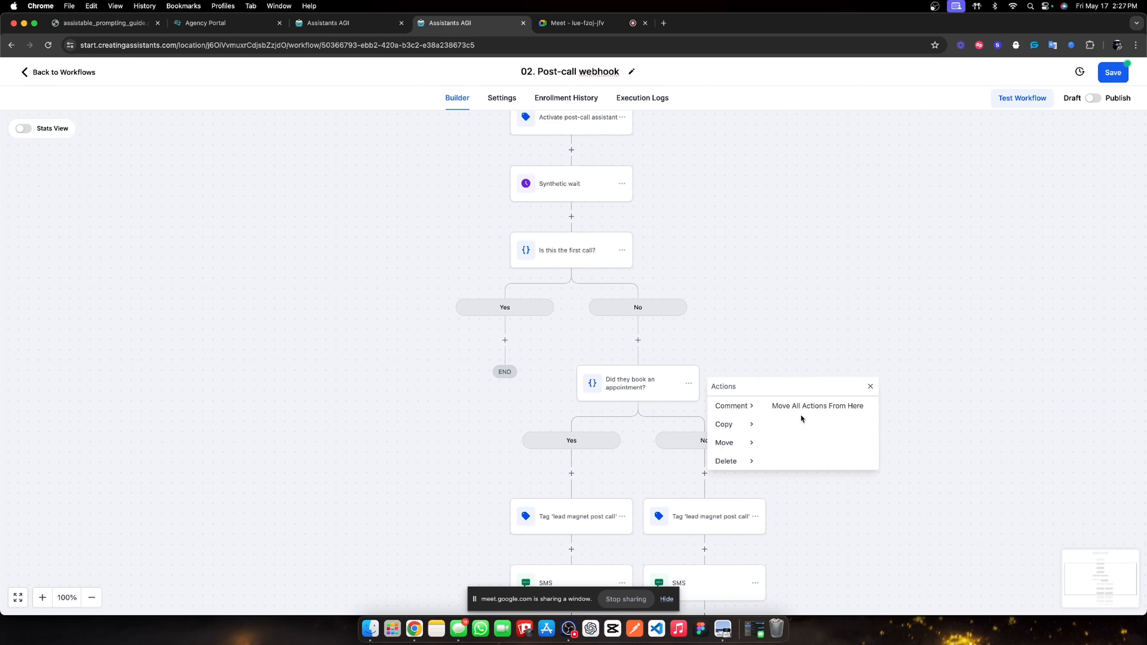
pyautogui.click(801, 411)
pyautogui.click(515, 340)
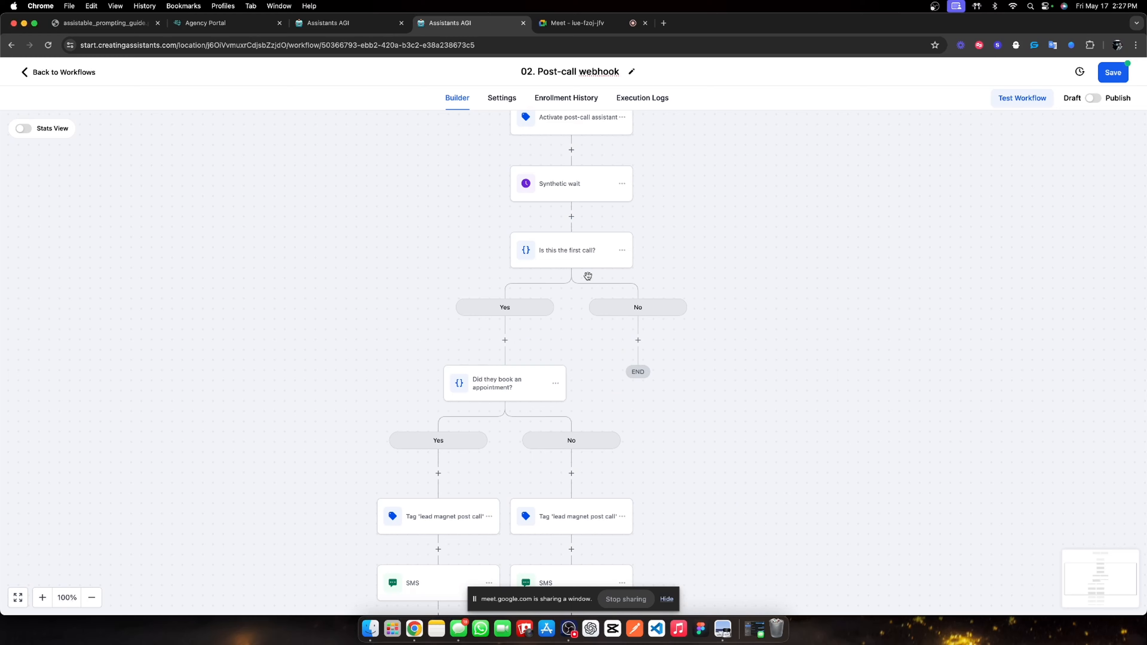
# Check the first-call condition settings and scroll through the workflow's branches.
pyautogui.click(584, 252)
pyautogui.click(1128, 130)
pyautogui.scroll(-3, 652, 474)
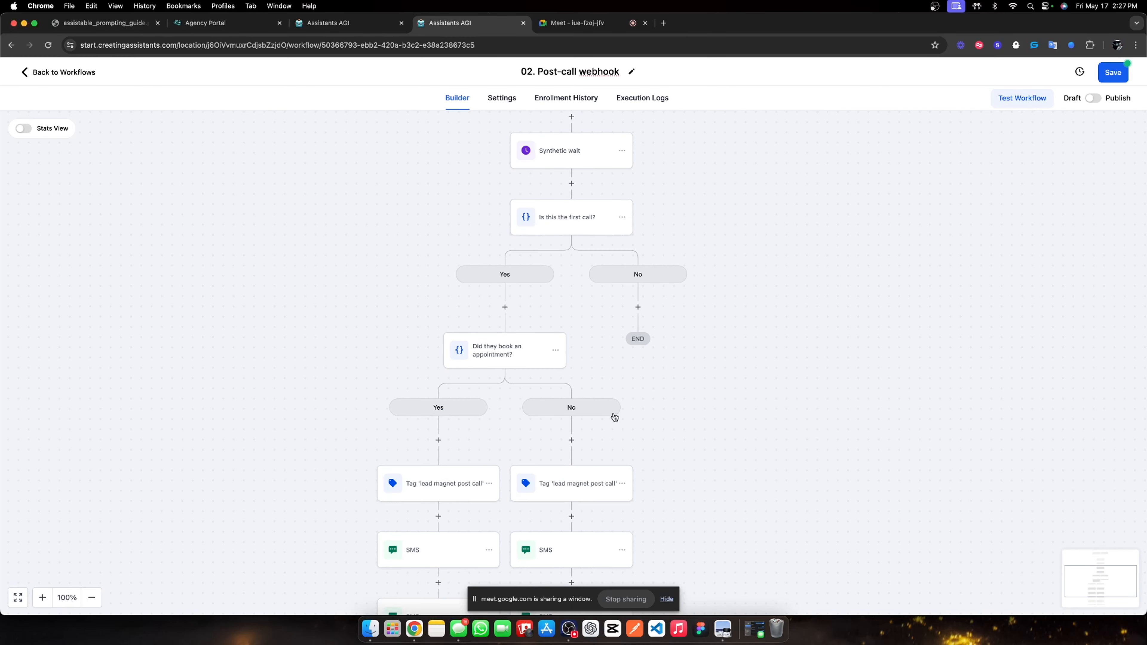
pyautogui.scroll(-5, 542, 407)
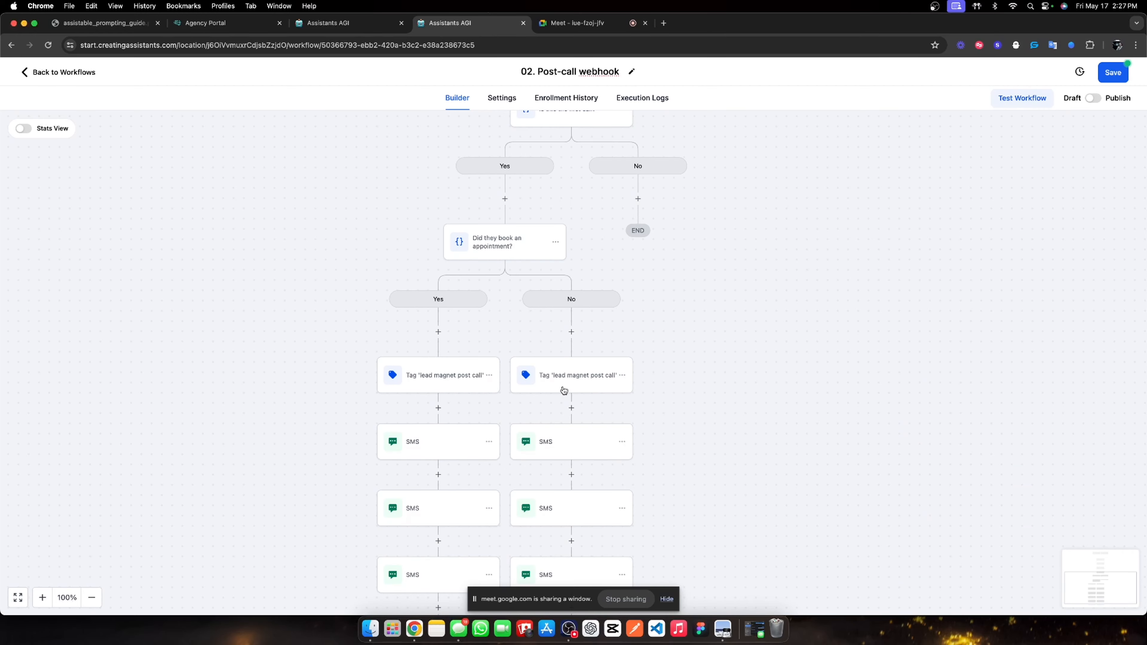
pyautogui.scroll(3, 627, 379)
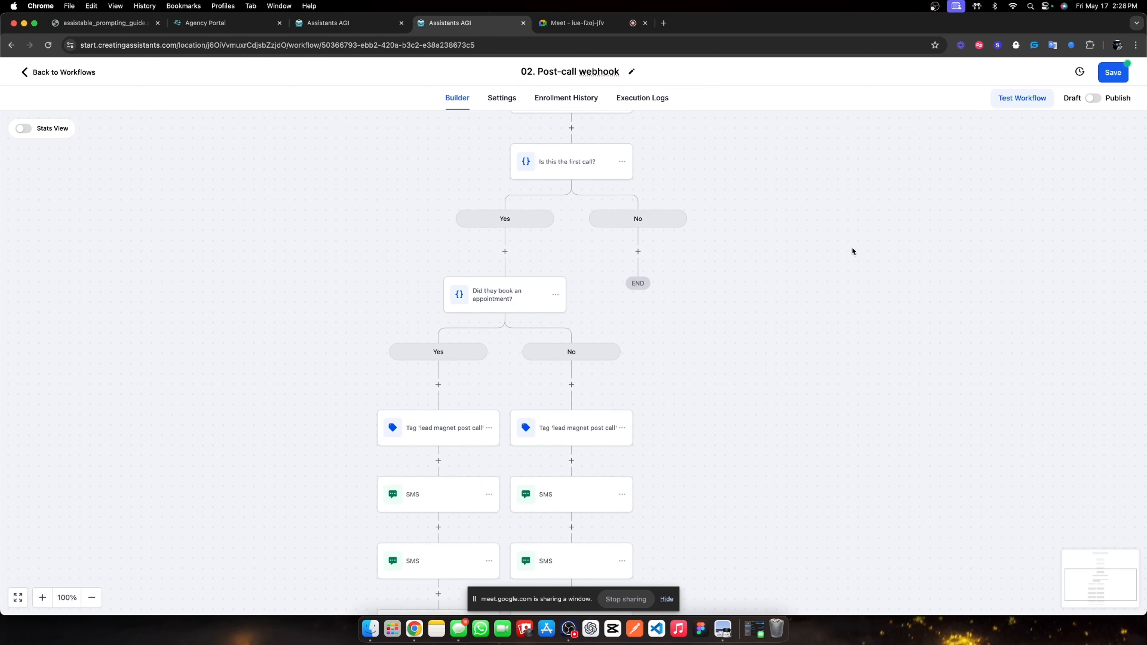
pyautogui.scroll(7, 640, 239)
pyautogui.scroll(8, 640, 239)
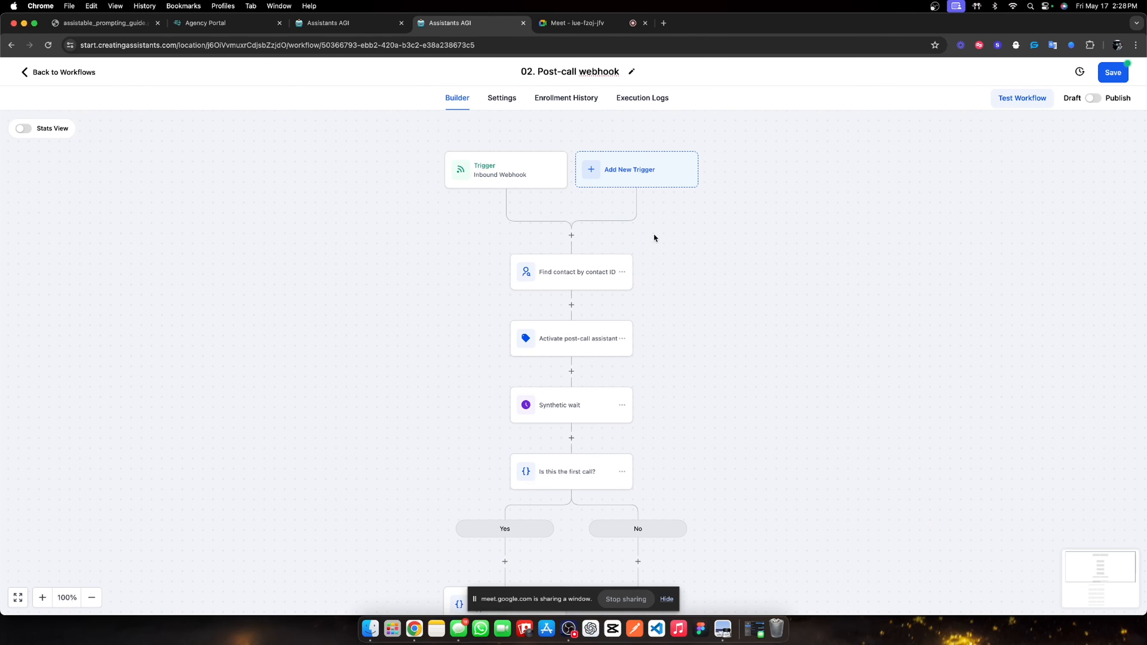
# Review and re-save the inbound webhook trigger, find-contact, tagging and wait steps.
pyautogui.click(480, 174)
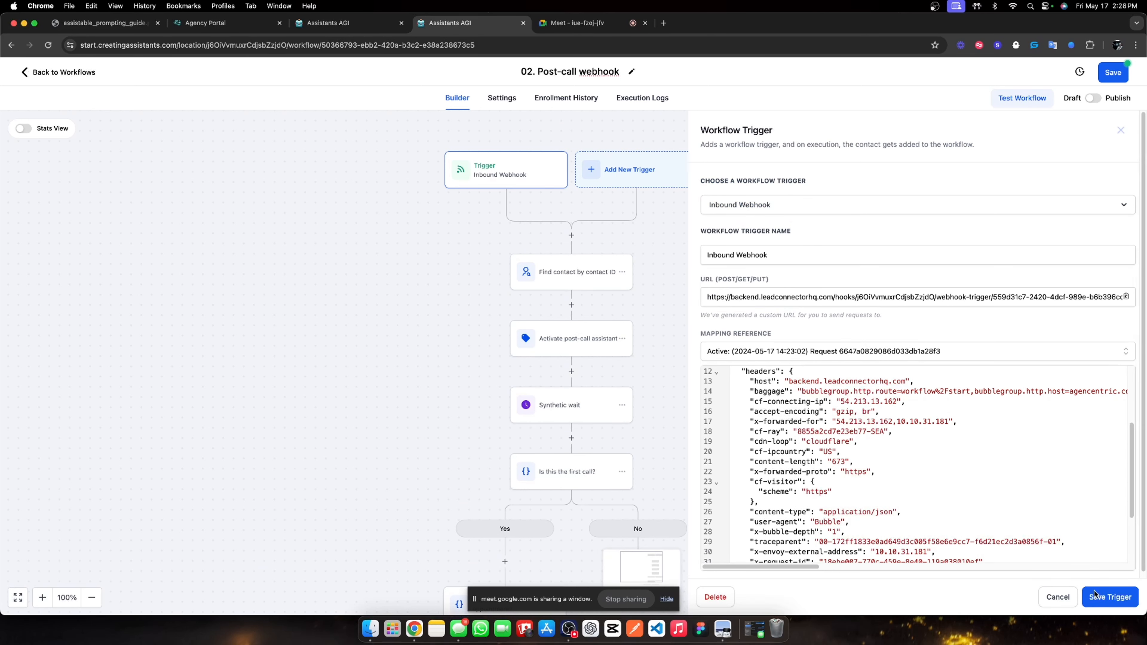
pyautogui.click(1110, 597)
pyautogui.click(544, 271)
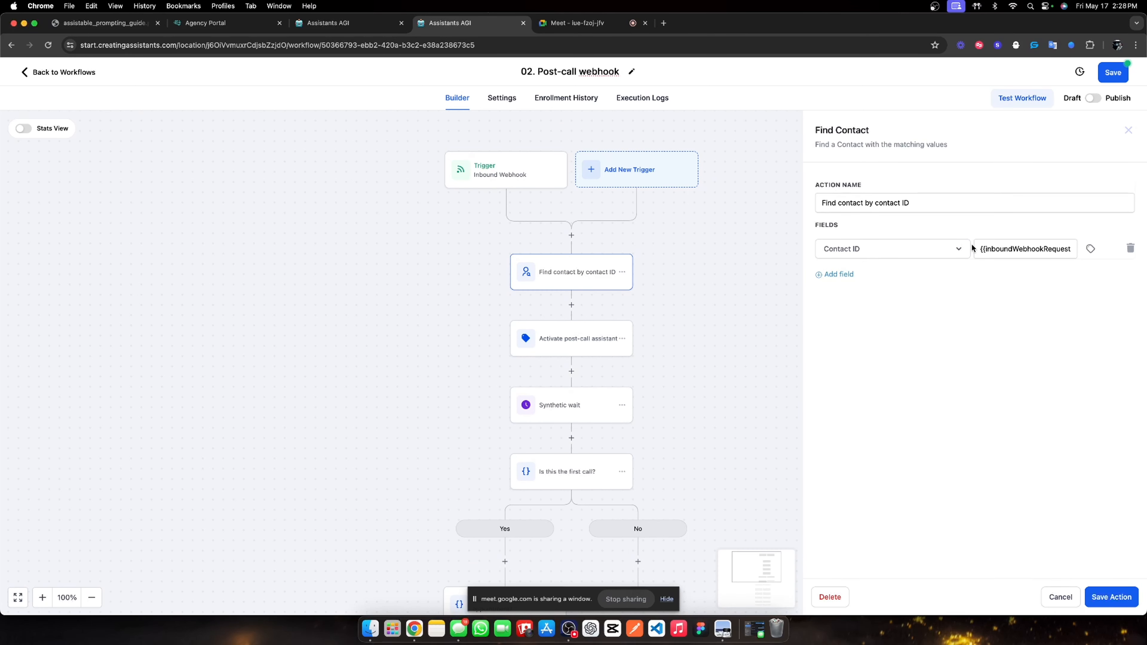
pyautogui.moveTo(977, 248); pyautogui.dragTo(1069, 252)
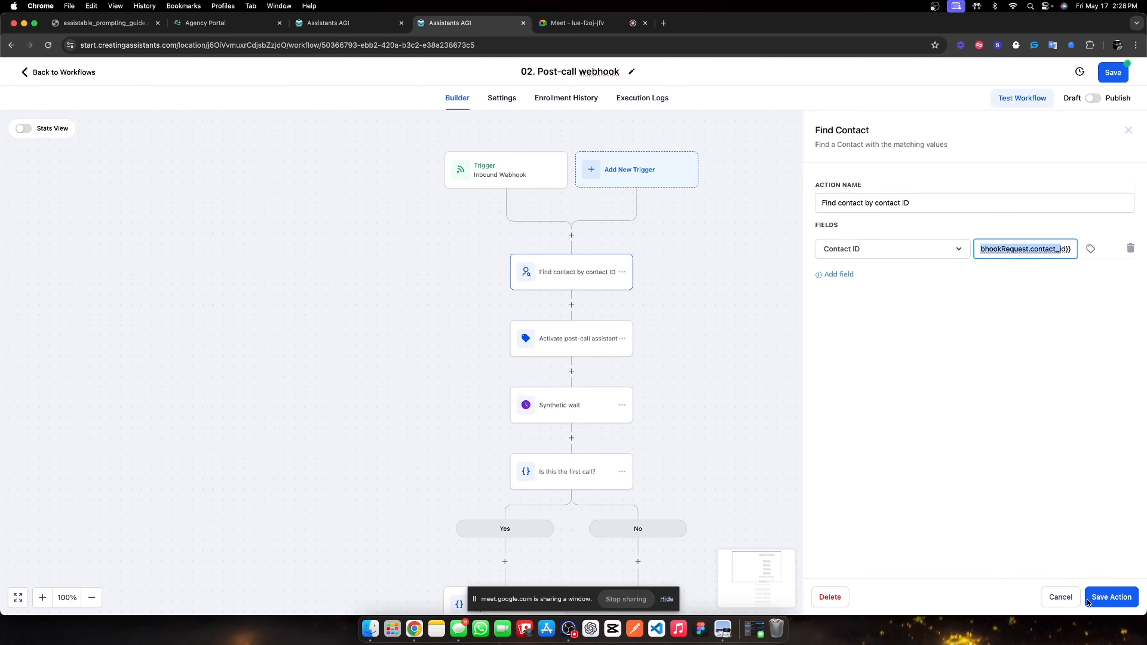
pyautogui.click(1114, 601)
pyautogui.click(582, 340)
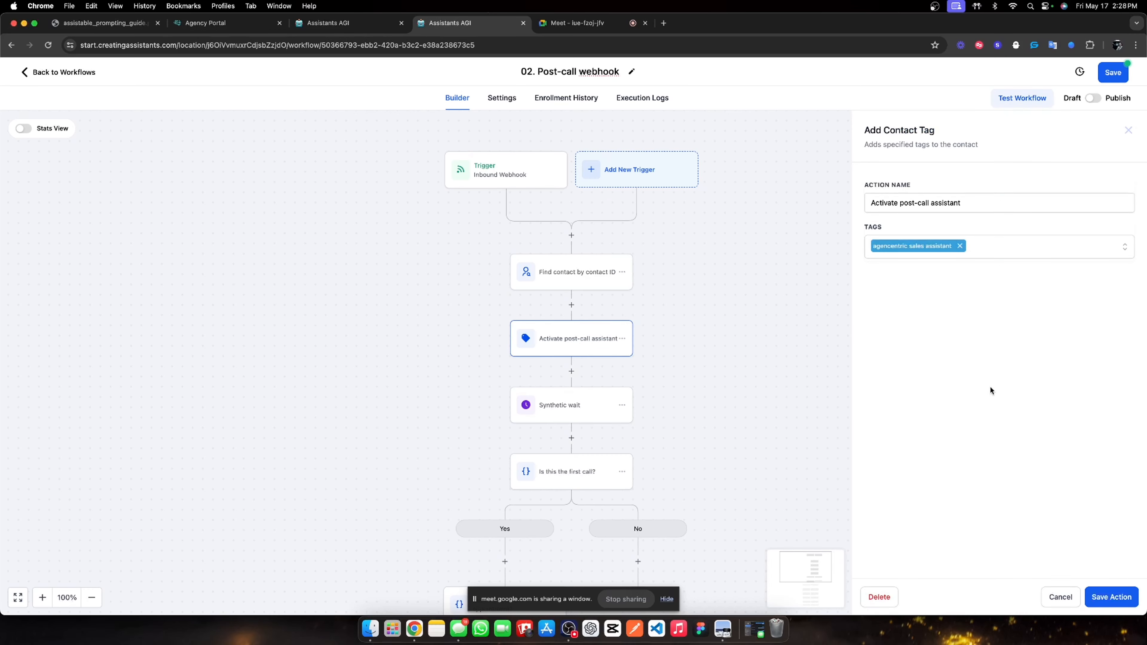
pyautogui.click(1083, 587)
pyautogui.click(615, 410)
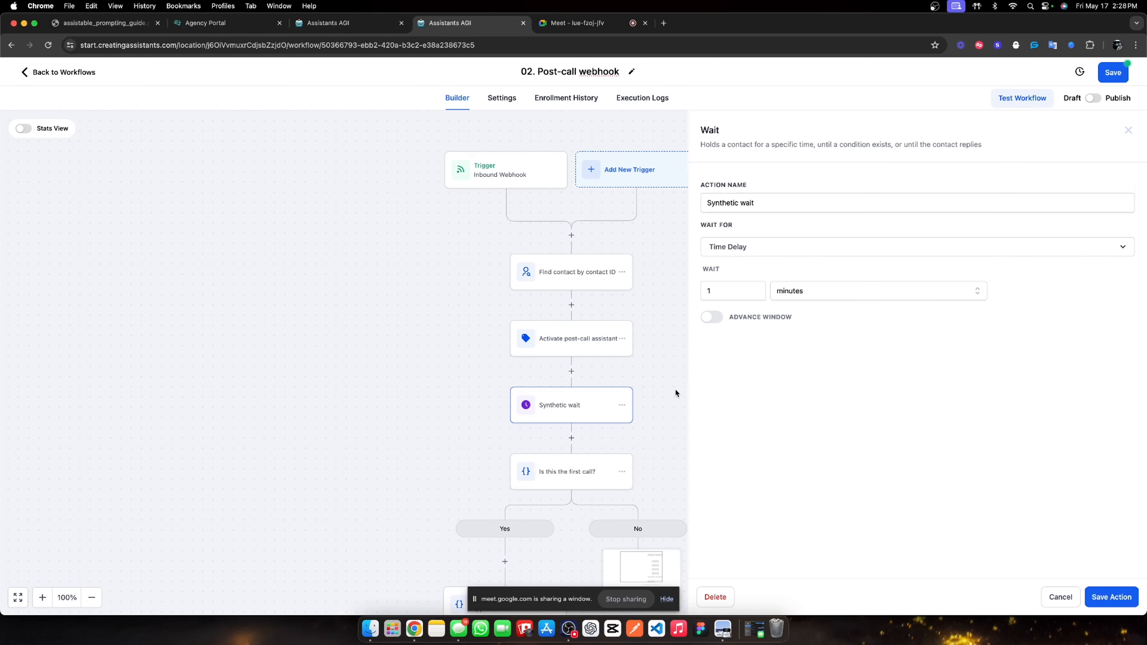
pyautogui.click(1131, 597)
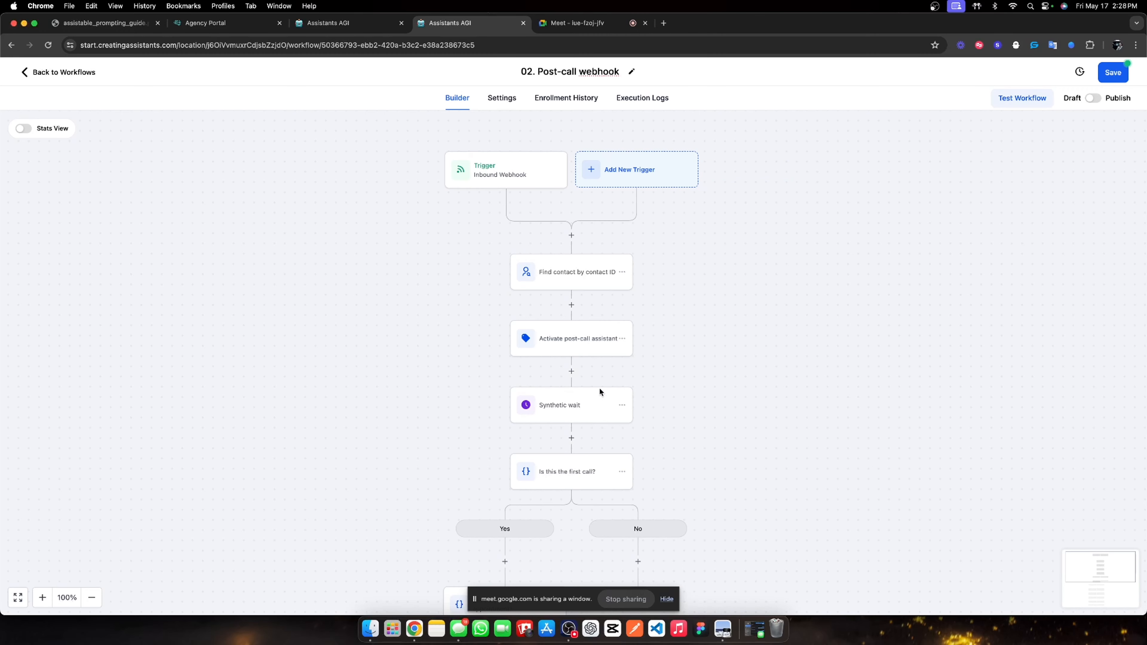
# Scroll down through the branches and save the '02. Post-call webhook' workflow.
pyautogui.scroll(-5, 601, 388)
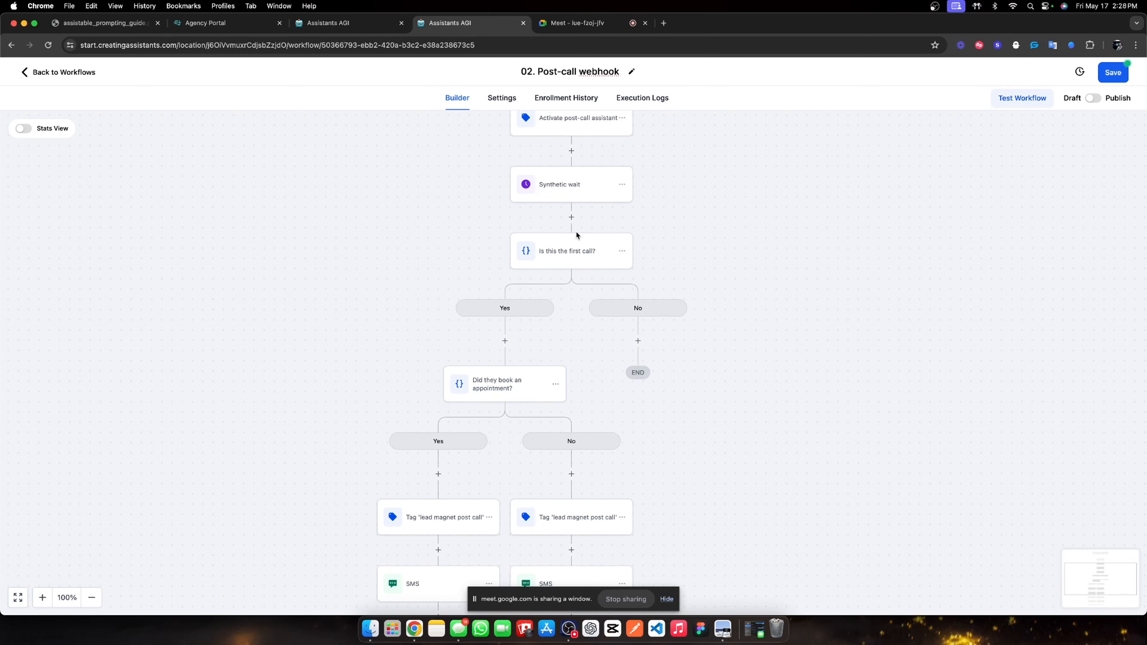
pyautogui.scroll(-3, 481, 307)
pyautogui.scroll(-3, 480, 306)
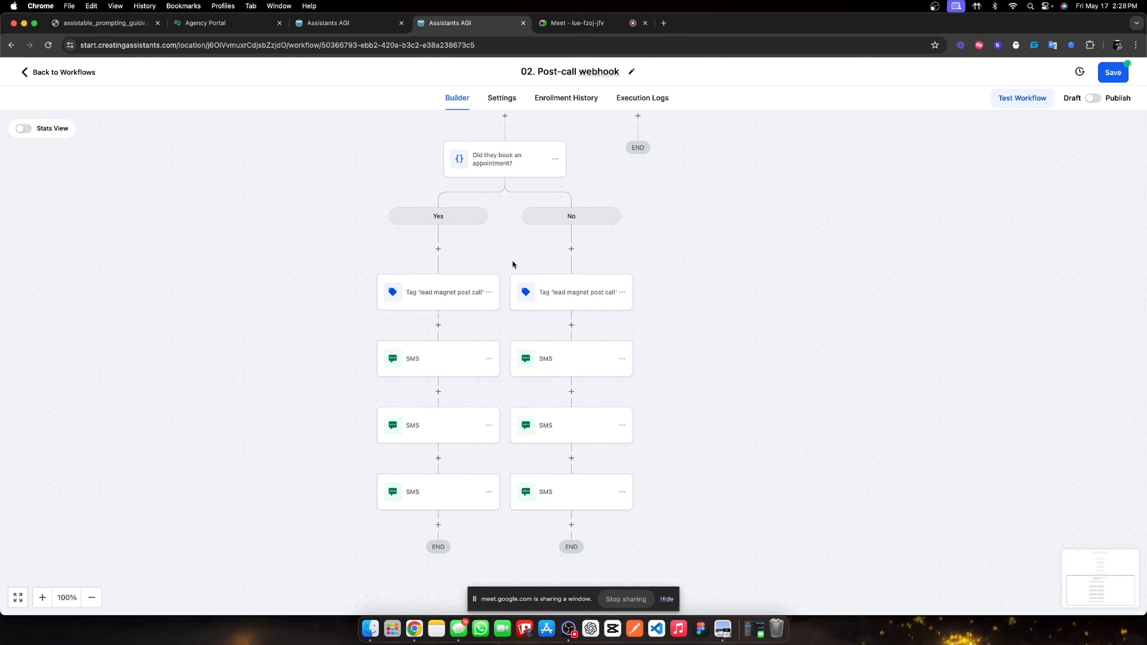
pyautogui.click(1105, 76)
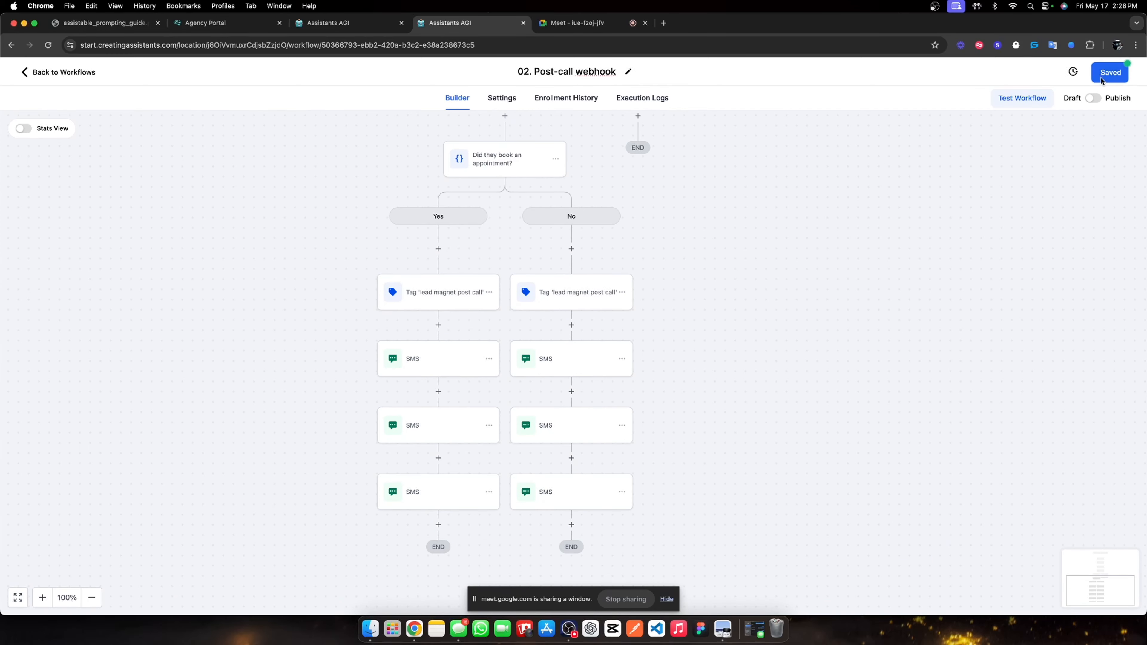
# Leave the workflows list for Assistants AGI and open the Lead Magnet assistant folder.
pyautogui.click(55, 73)
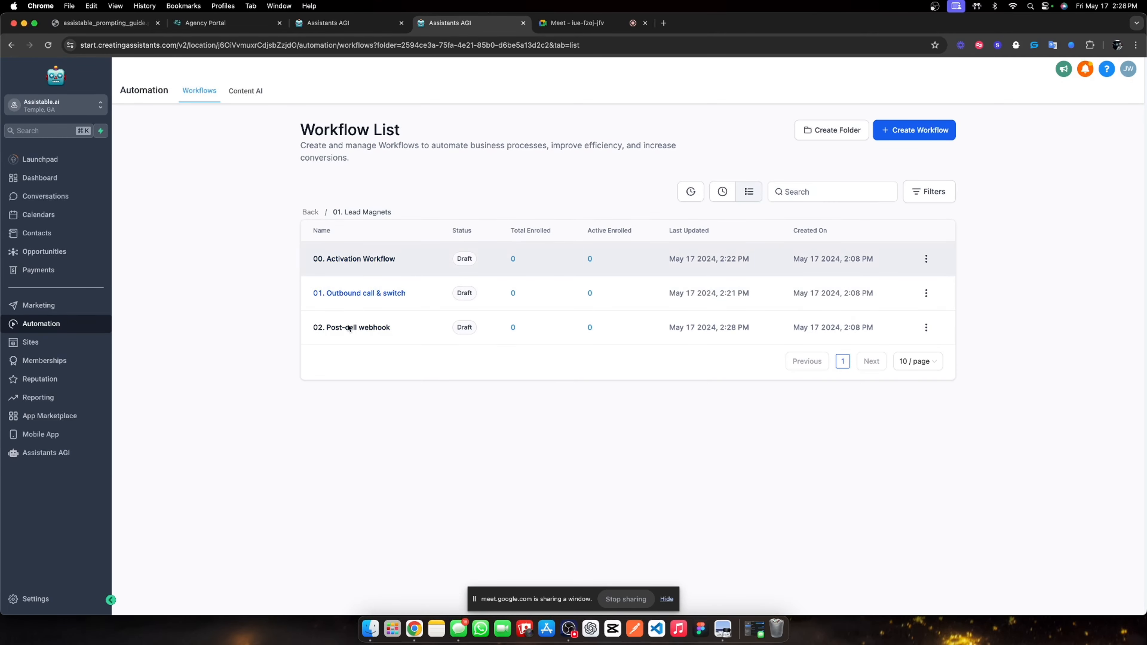
pyautogui.click(19, 453)
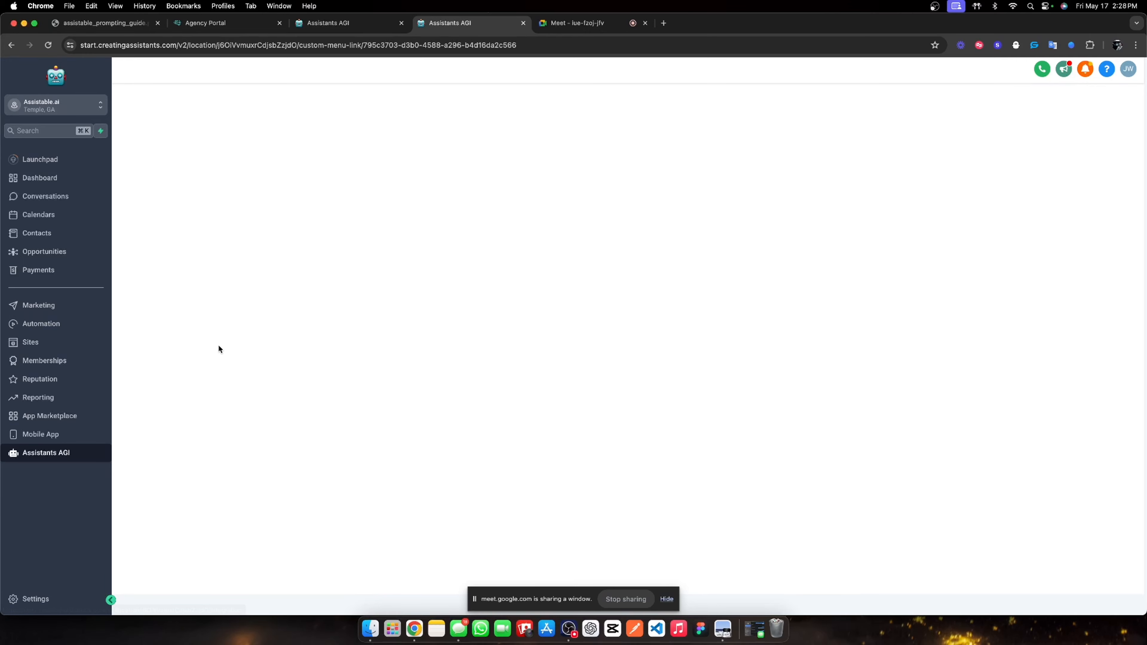
pyautogui.click(573, 22)
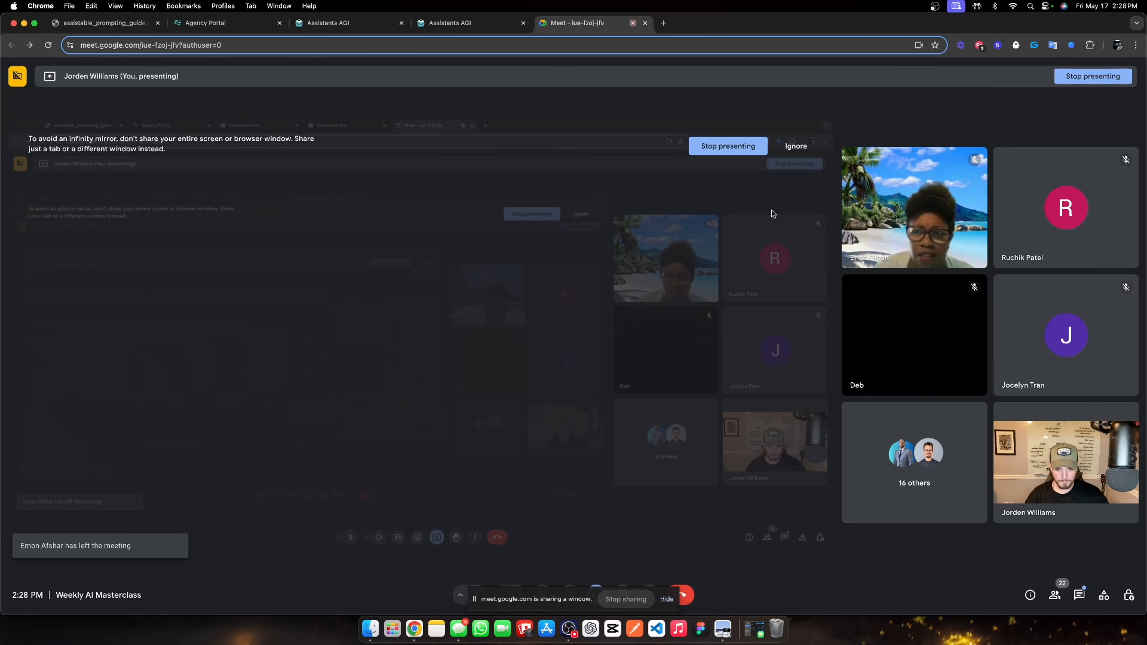
pyautogui.click(477, 24)
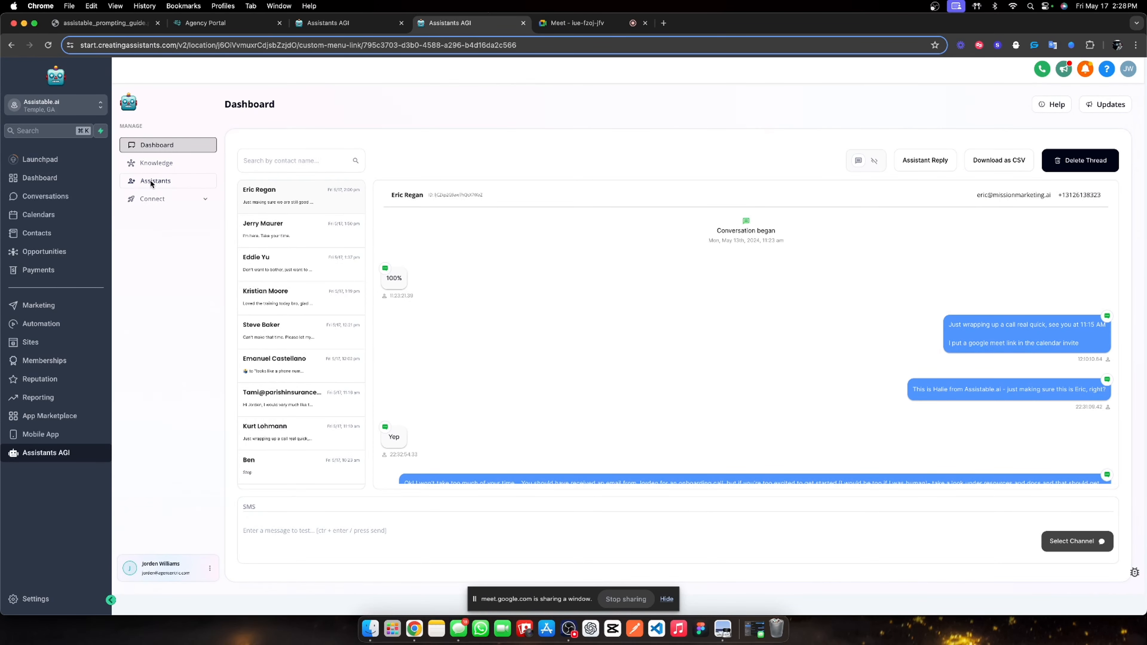
pyautogui.click(151, 182)
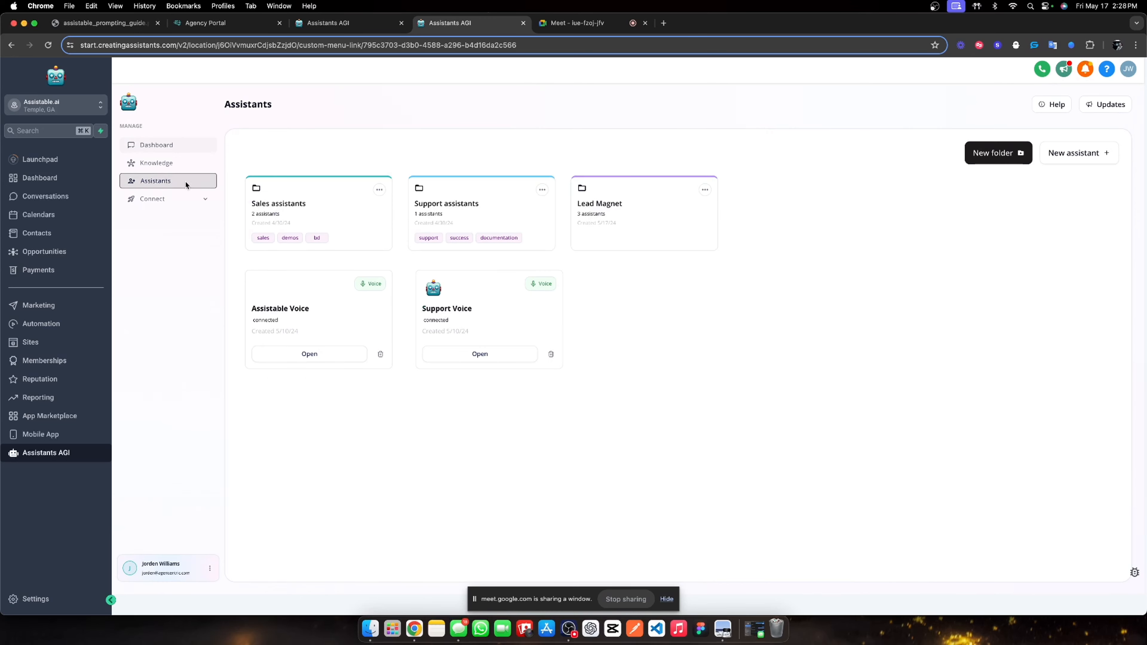
pyautogui.click(619, 221)
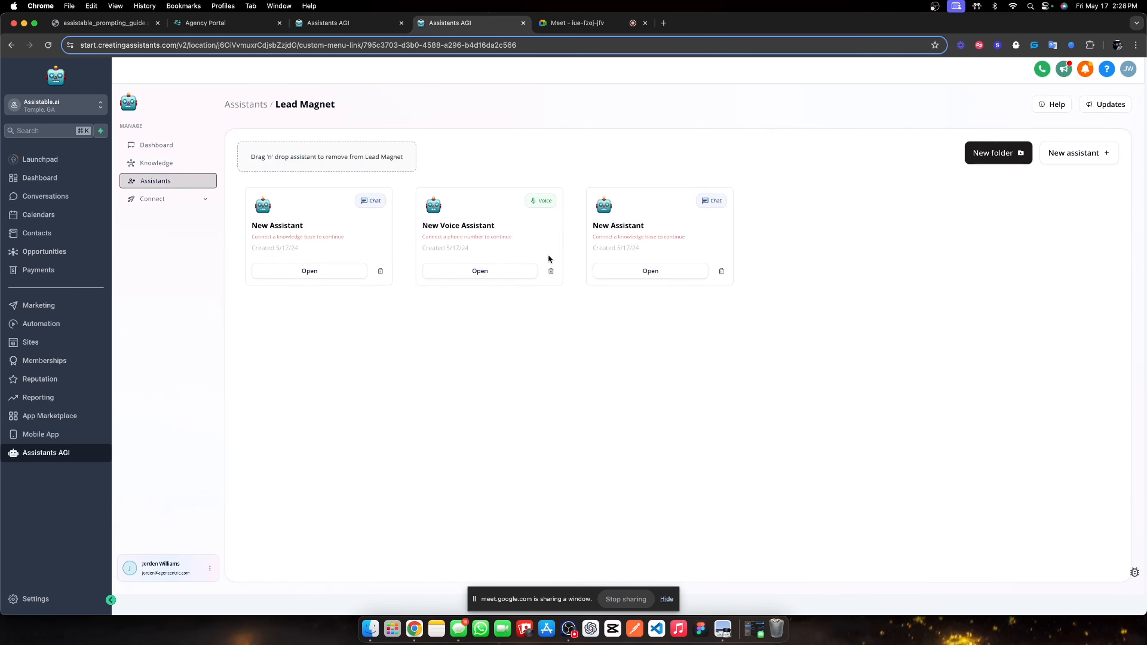
# Rename the first chat assistant 'Pre-call assistant', give it a display name, and choose Casual personality.
pyautogui.click(299, 270)
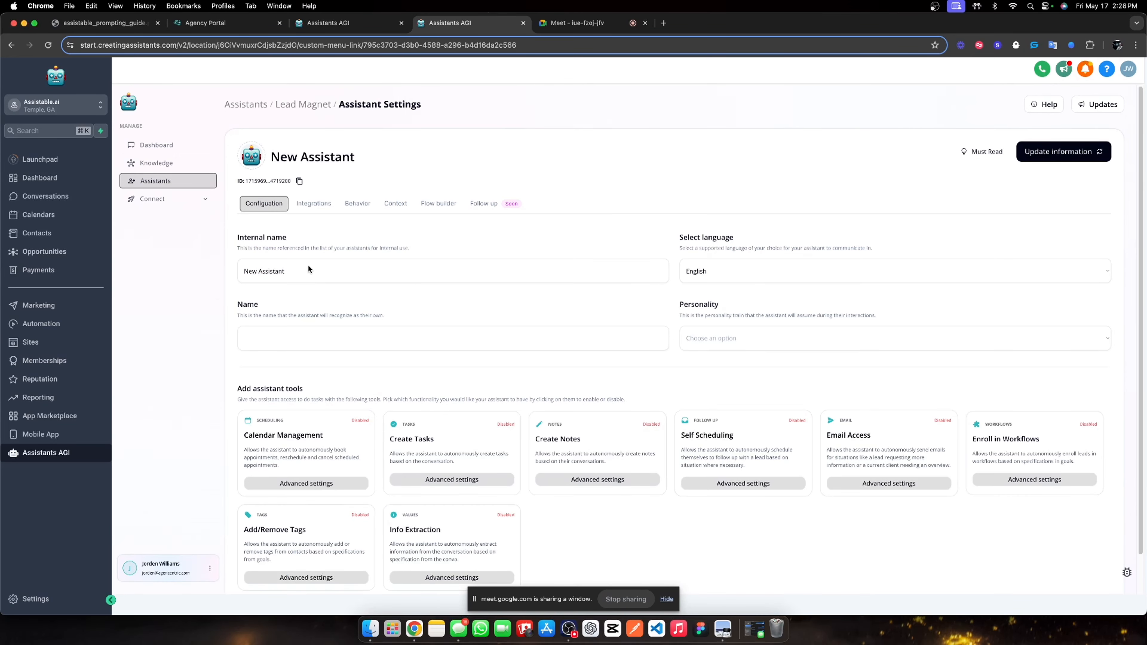
pyautogui.tripleClick(308, 264)
pyautogui.write('Pre-call')
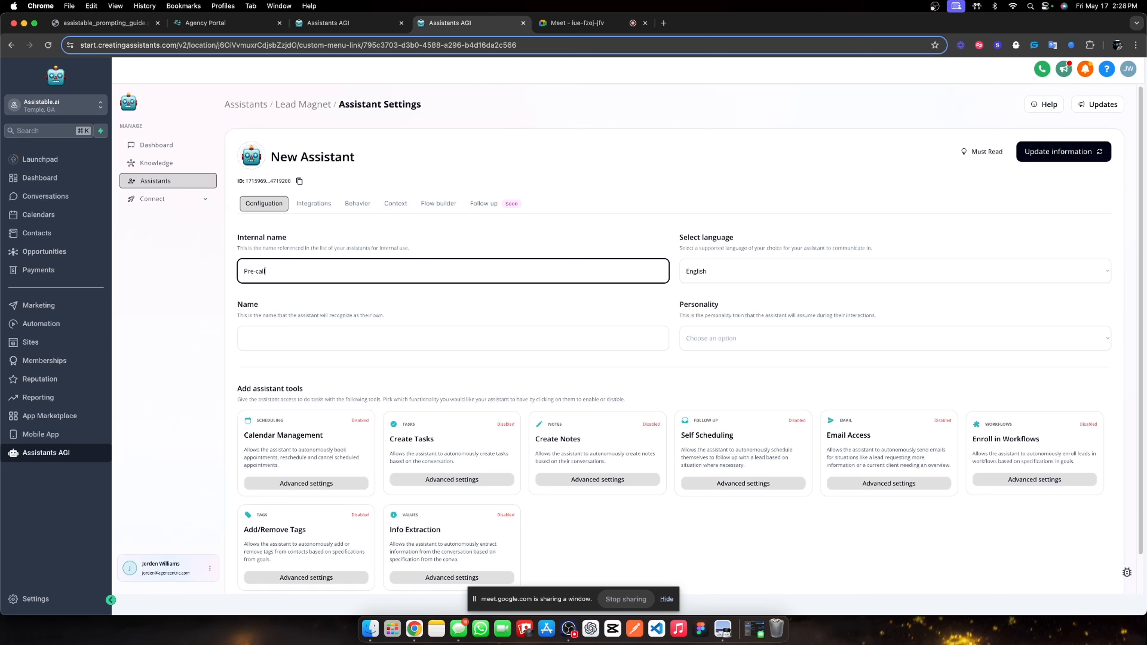
pyautogui.write(' assistant')
pyautogui.click(373, 326)
pyautogui.write('HAlie')
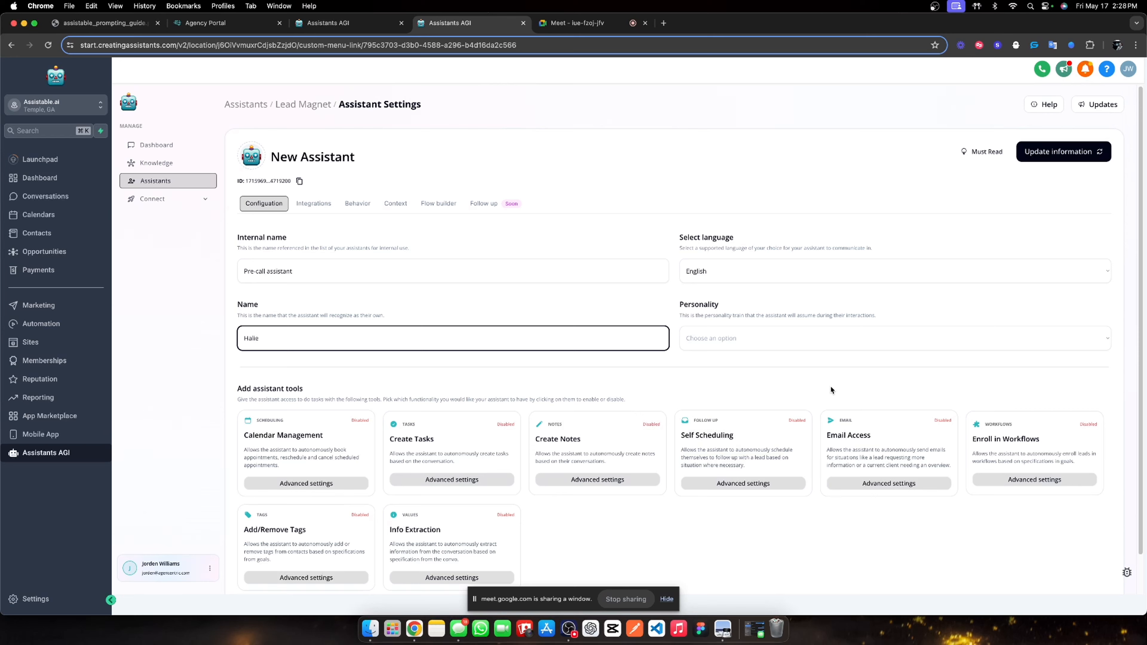
pyautogui.click(830, 339)
pyautogui.click(768, 374)
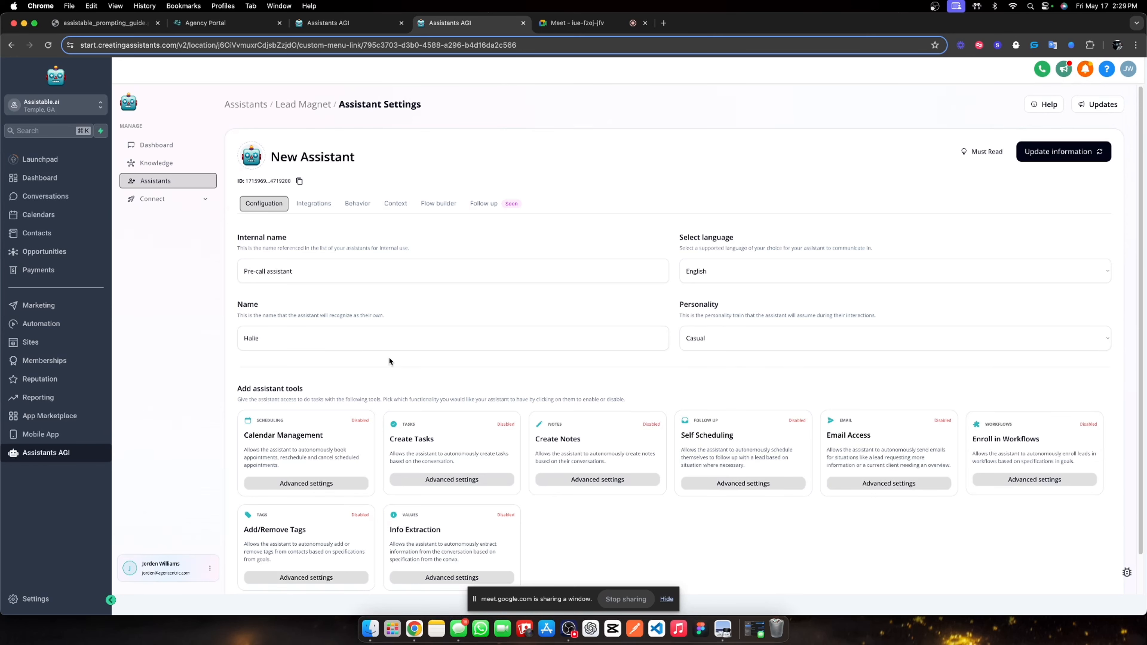
# Enable all eight tools, from Calendar Management through Add/Remove Tags and Info Extraction.
pyautogui.click(335, 424)
pyautogui.click(452, 436)
pyautogui.click(597, 436)
pyautogui.click(703, 434)
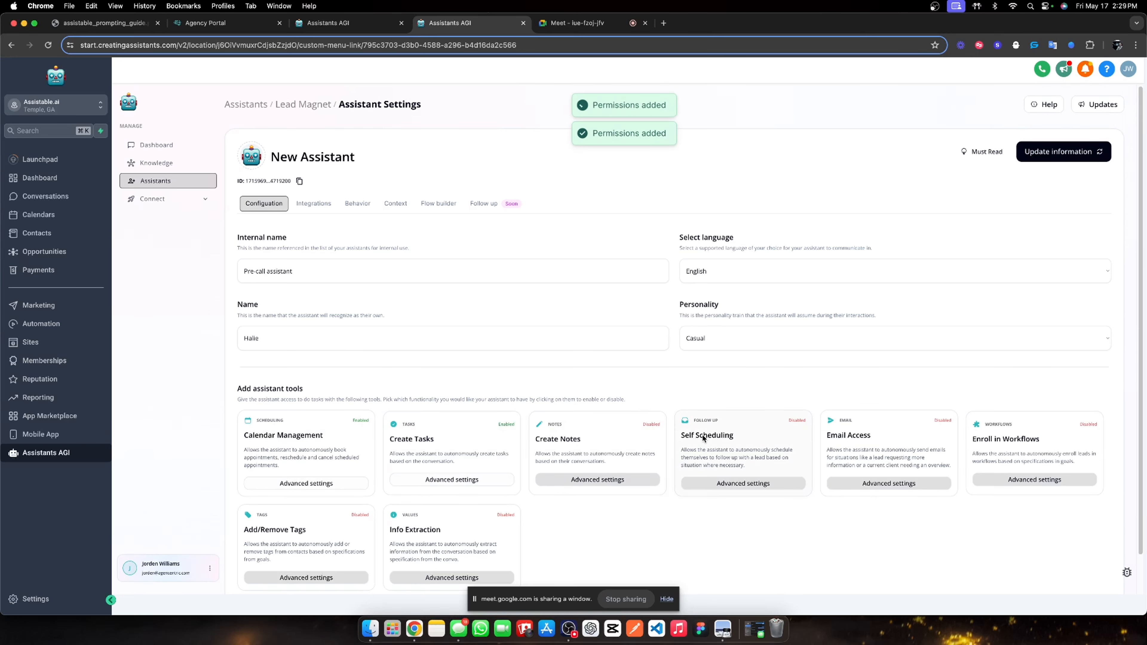
pyautogui.click(902, 440)
pyautogui.click(1033, 441)
pyautogui.click(452, 533)
pyautogui.click(306, 532)
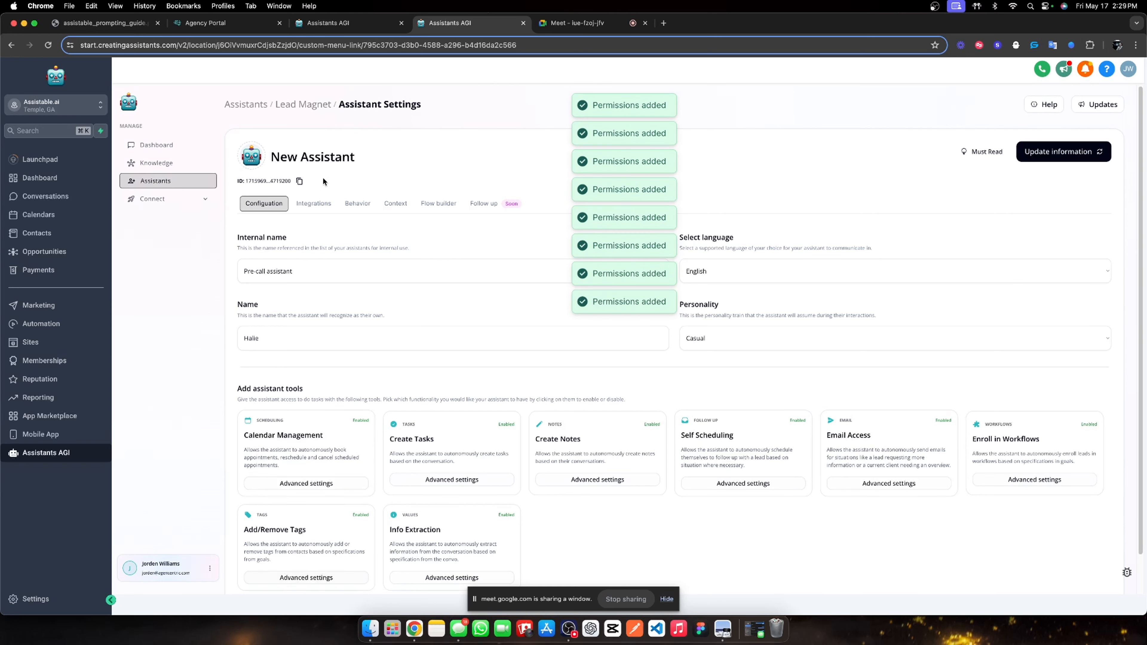
# Set 12-second queuing, Assistable.ai knowledge base, multi-send on, 125 max characters, and update.
pyautogui.click(314, 203)
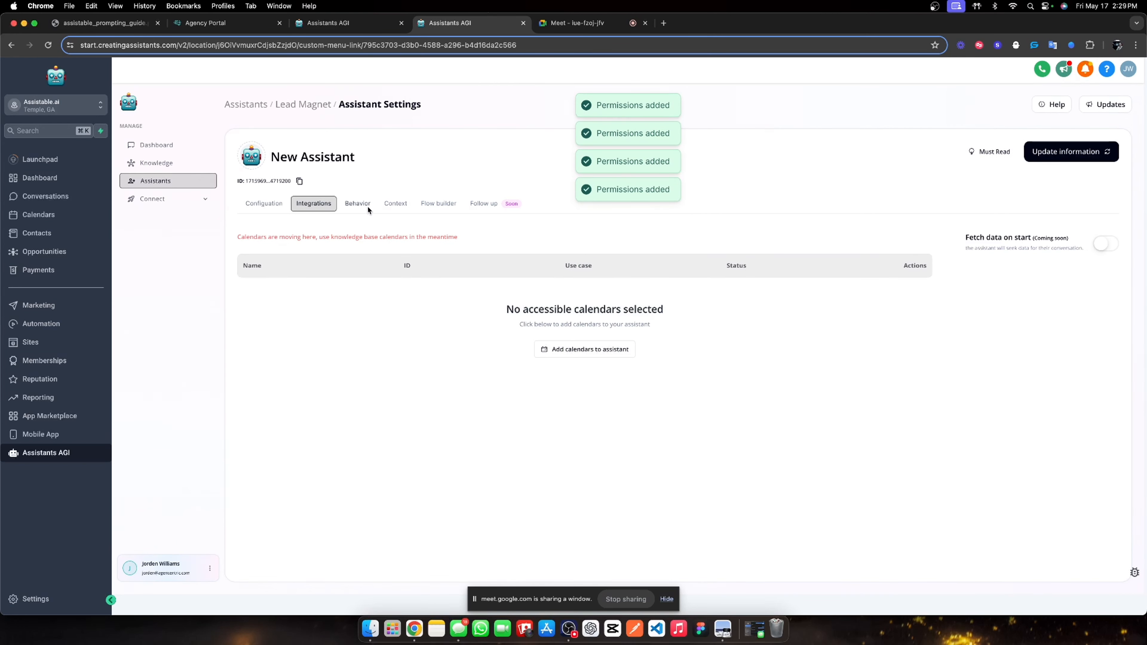
pyautogui.click(368, 208)
pyautogui.doubleClick(304, 346)
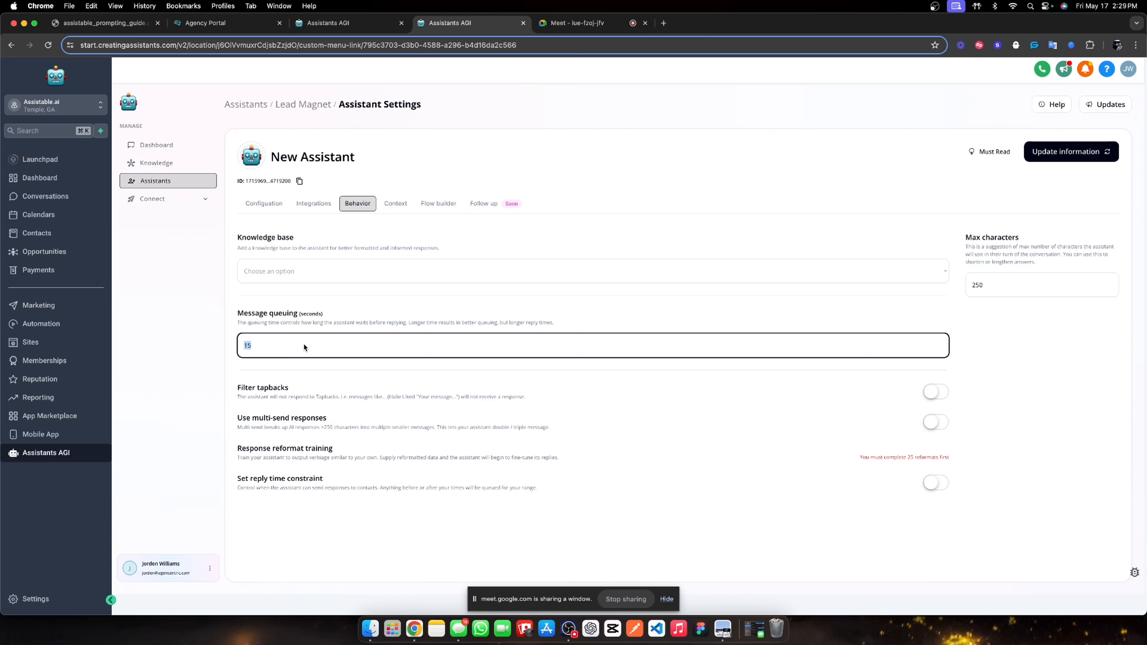
pyautogui.write('12')
pyautogui.click(336, 273)
pyautogui.click(319, 285)
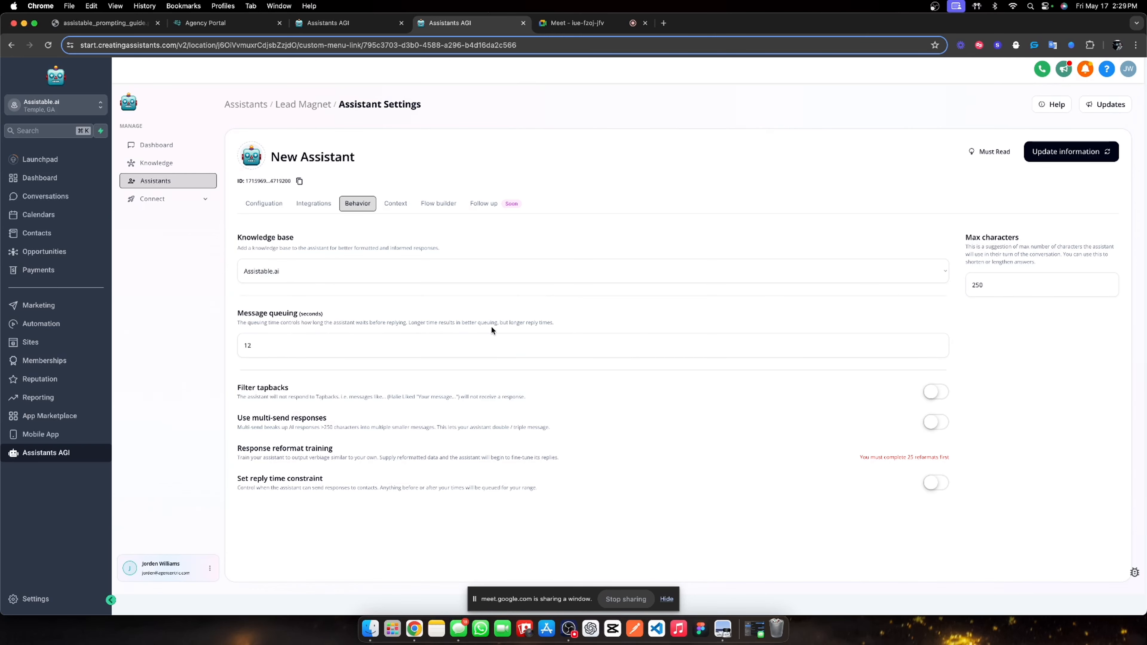
pyautogui.click(934, 422)
pyautogui.doubleClick(989, 284)
pyautogui.write('125')
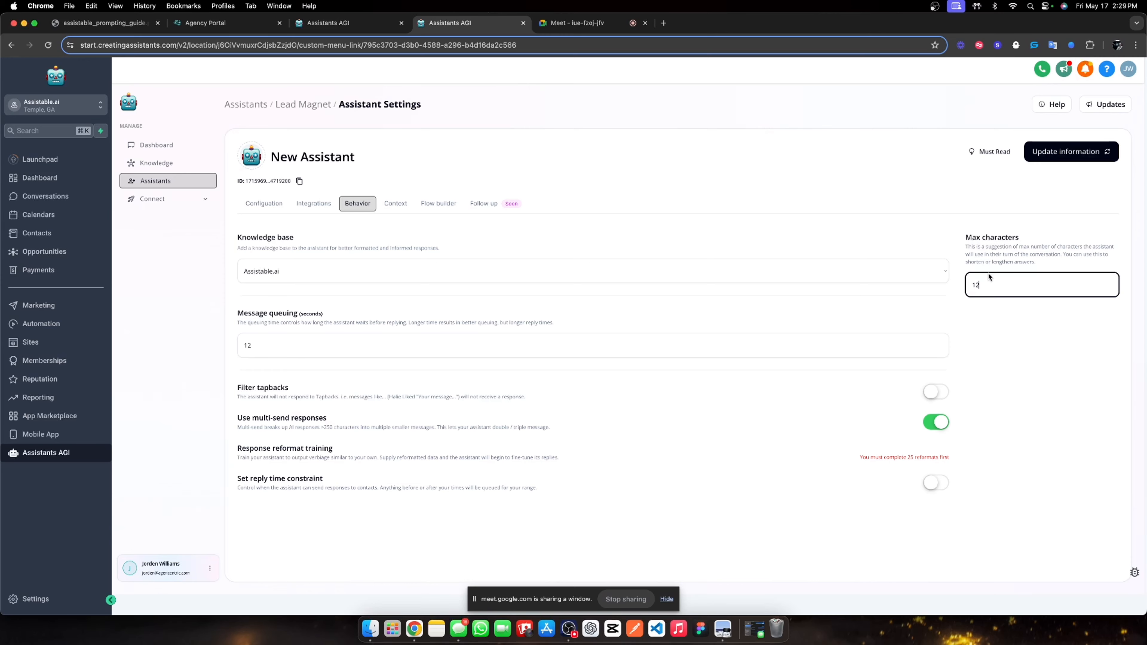
pyautogui.click(1065, 151)
# Enter job title 'Lead magnet specialist' and a purpose of conversing with opted-in users trying the AI.
pyautogui.click(398, 204)
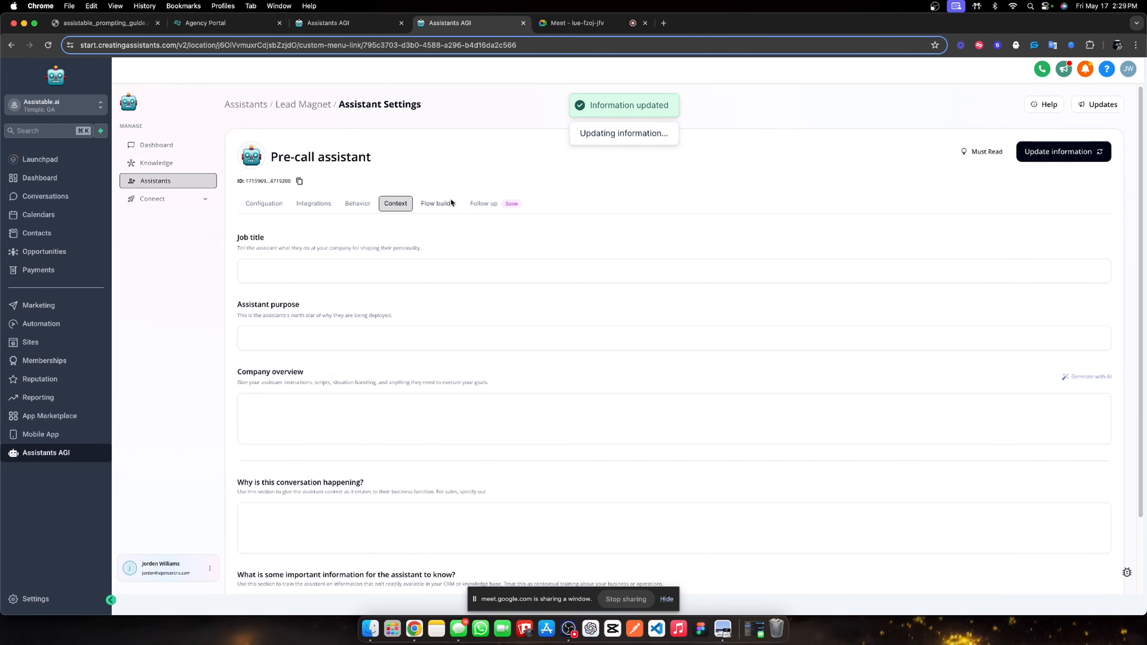
pyautogui.click(309, 277)
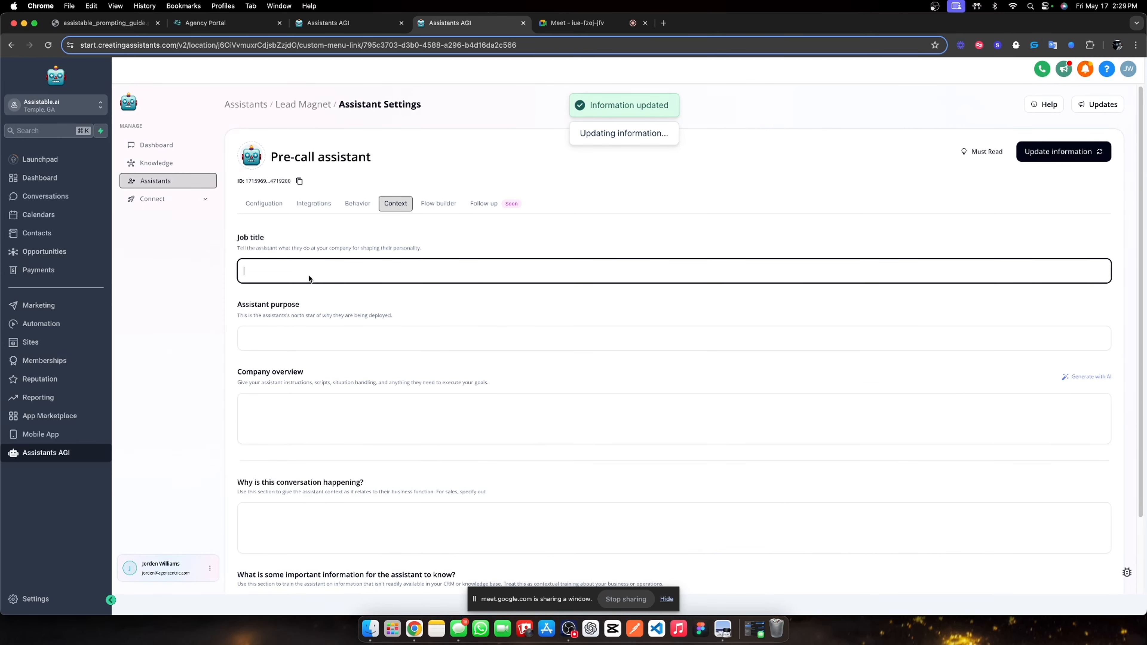
pyautogui.write('Lead')
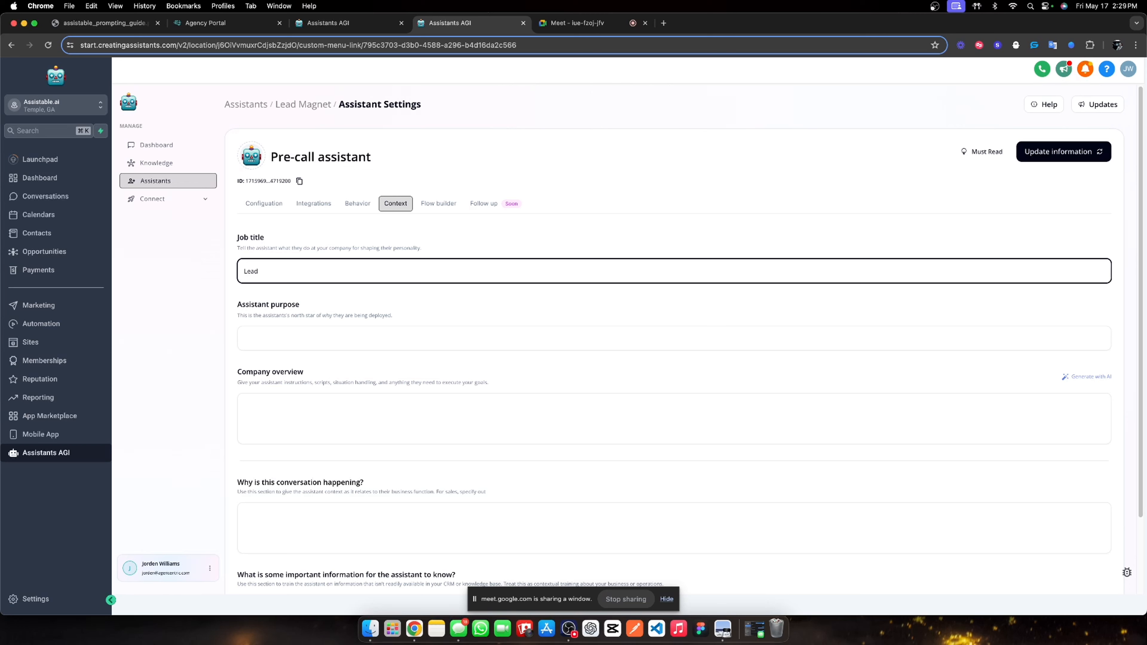
pyautogui.write(' magnet specialist')
pyautogui.click(312, 330)
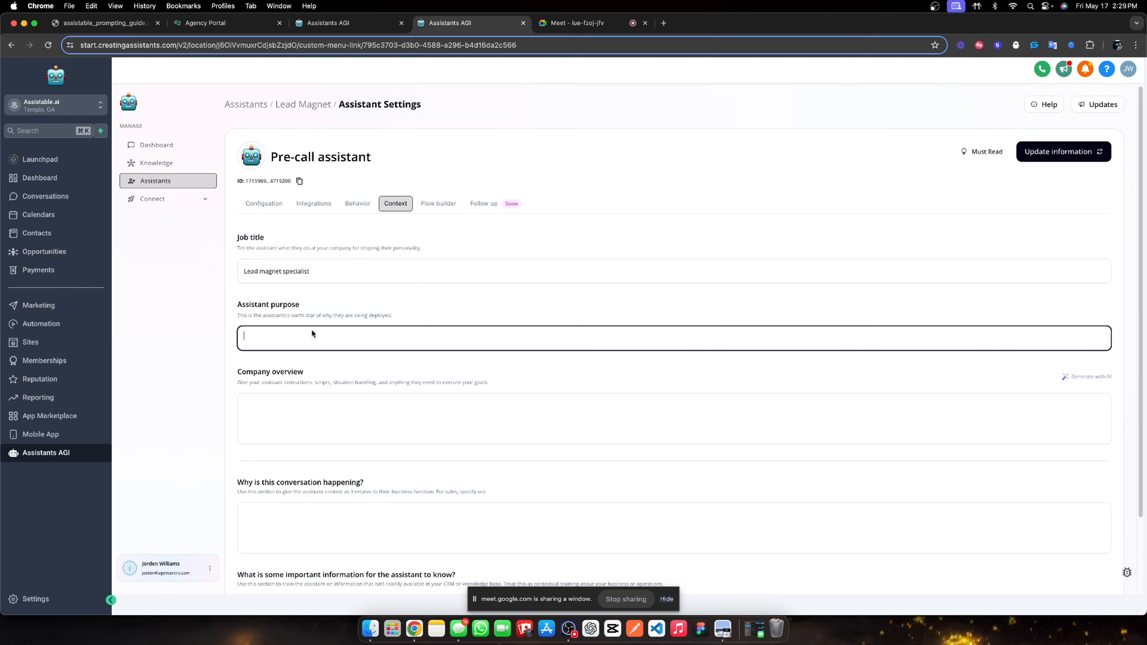
pyautogui.write('Your purpose is the converse with the user who has opted in to try our AI.')
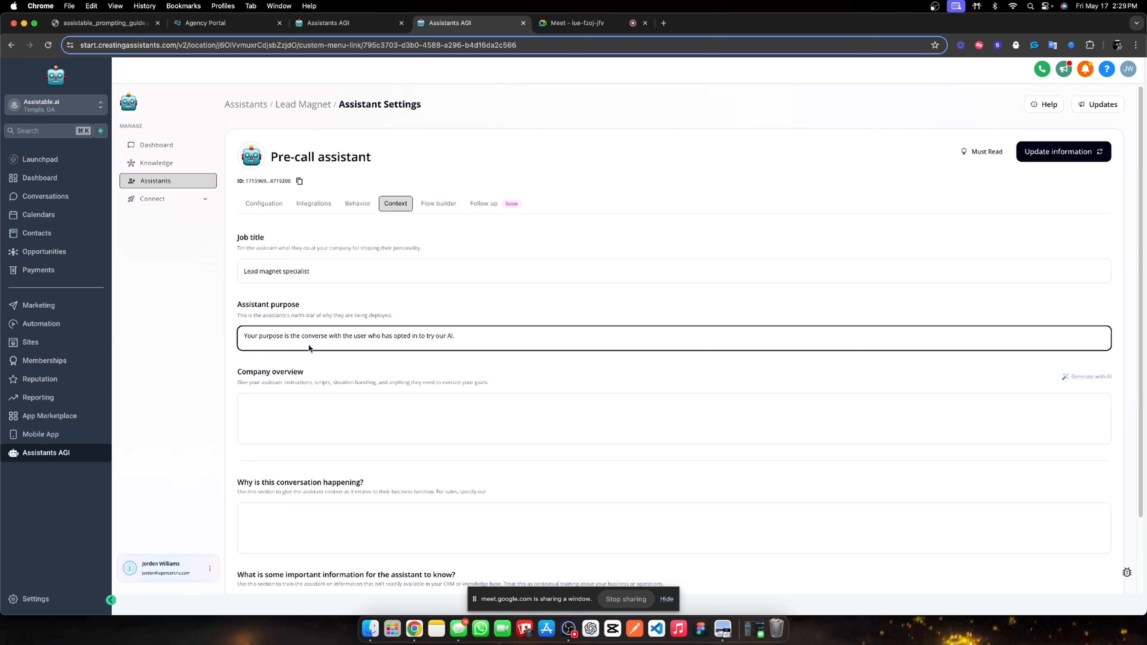
pyautogui.click(598, 369)
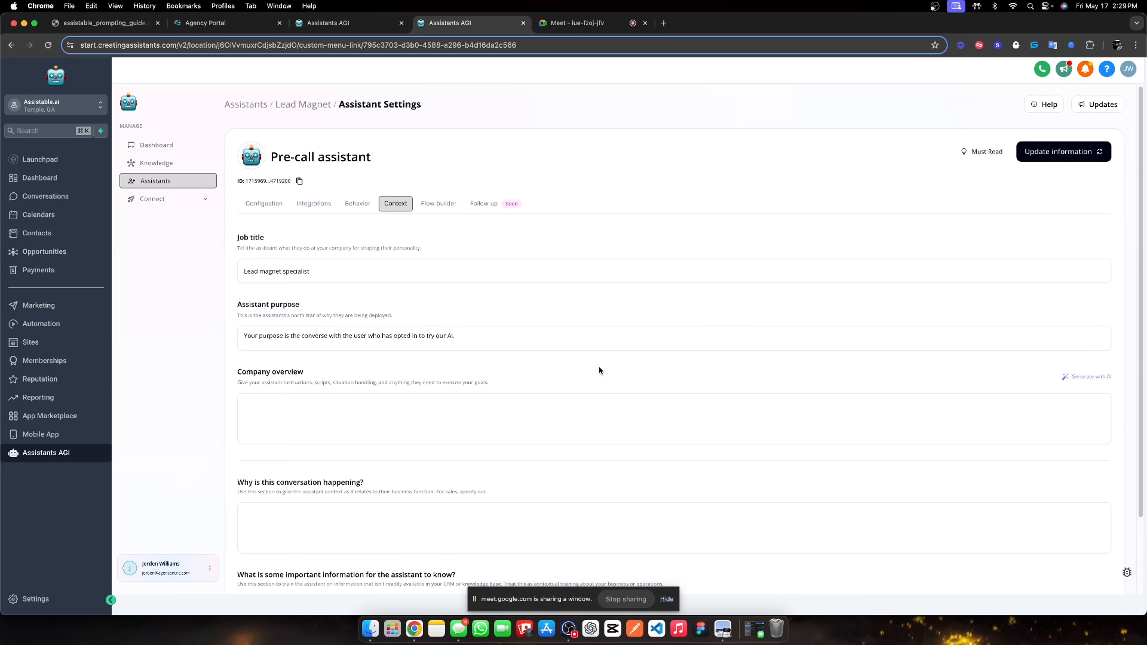
pyautogui.click(1068, 377)
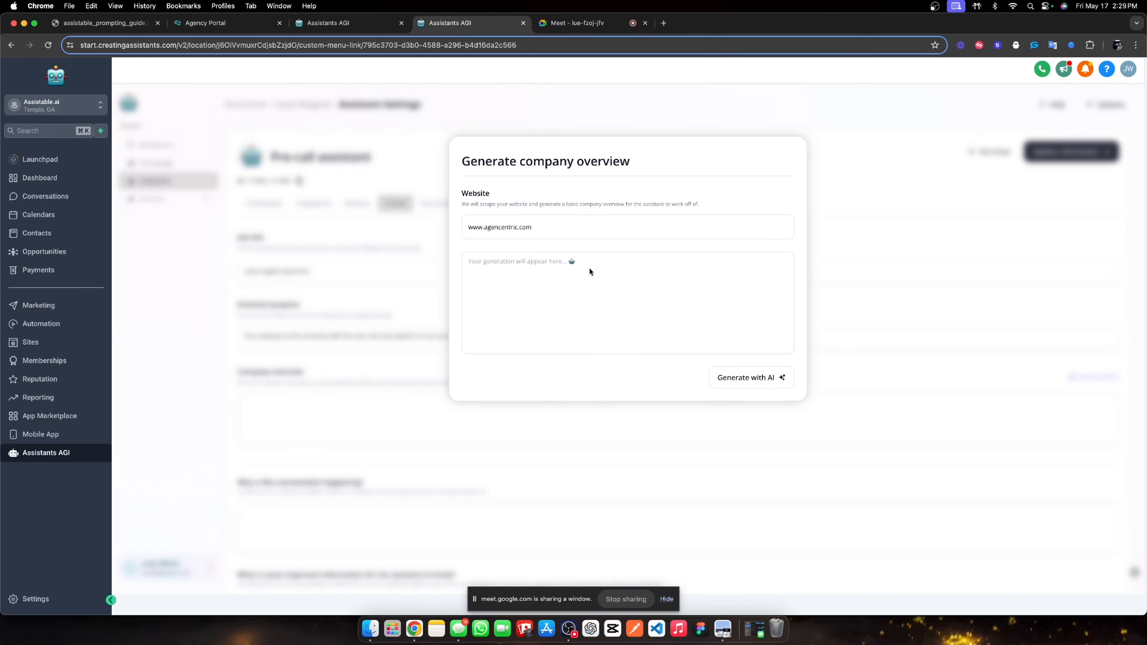
pyautogui.click(468, 230)
pyautogui.write('https://')
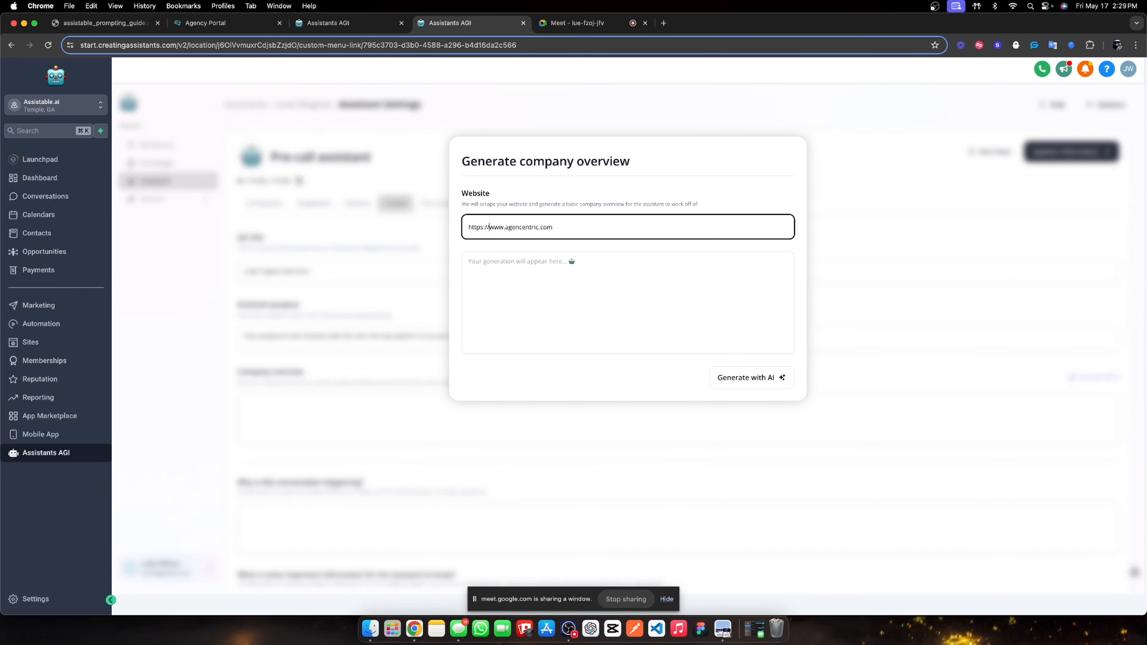
pyautogui.click(737, 380)
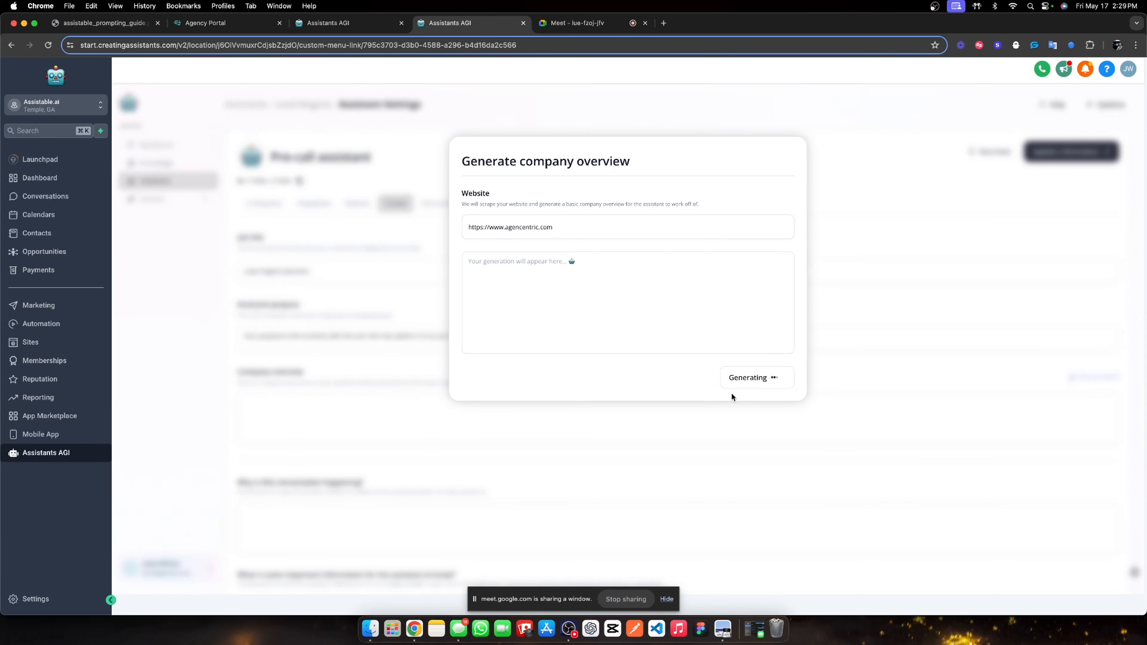
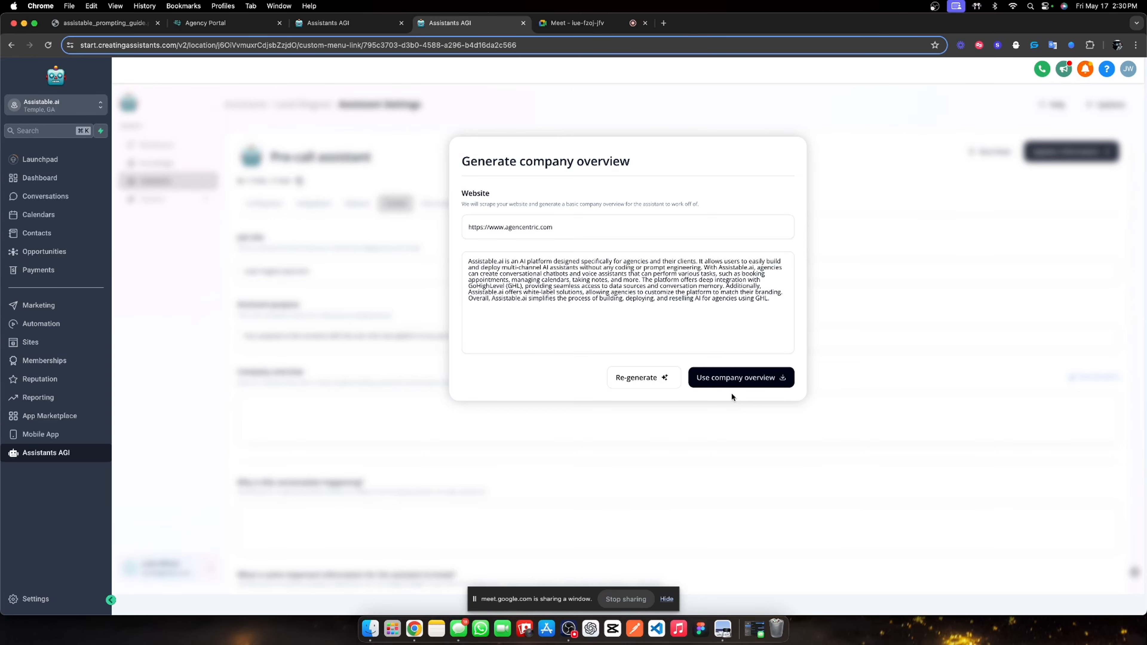
# Insert the generated overview and explain that the opted-in user should be conversed with, qualified and booked.
pyautogui.click(732, 381)
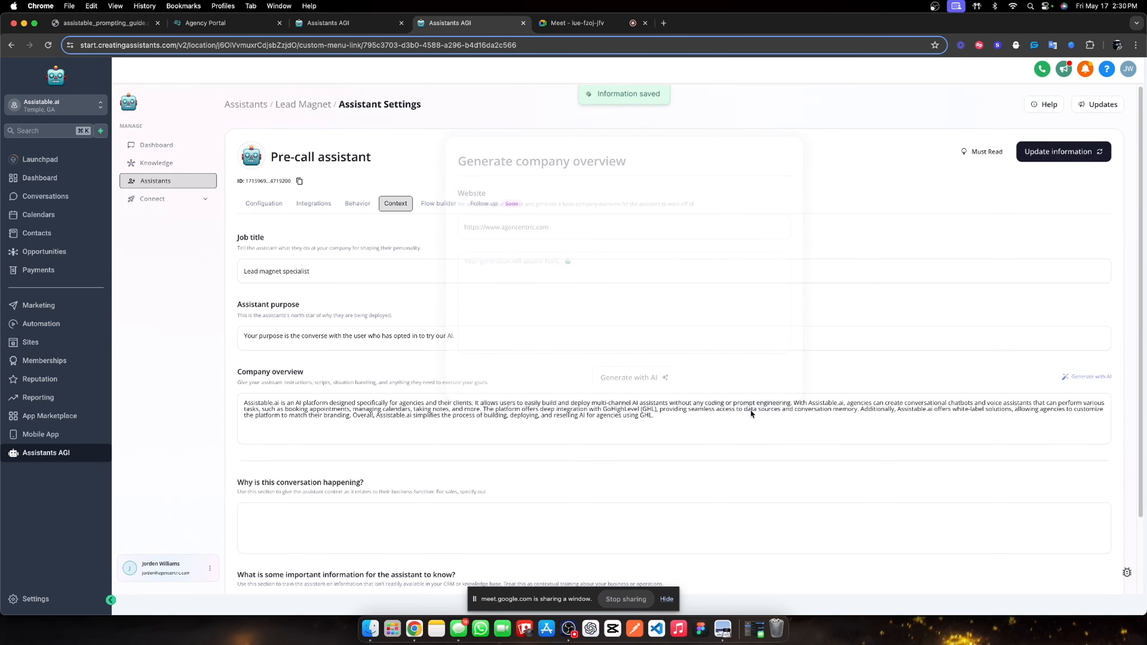
pyautogui.scroll(-2, 626, 348)
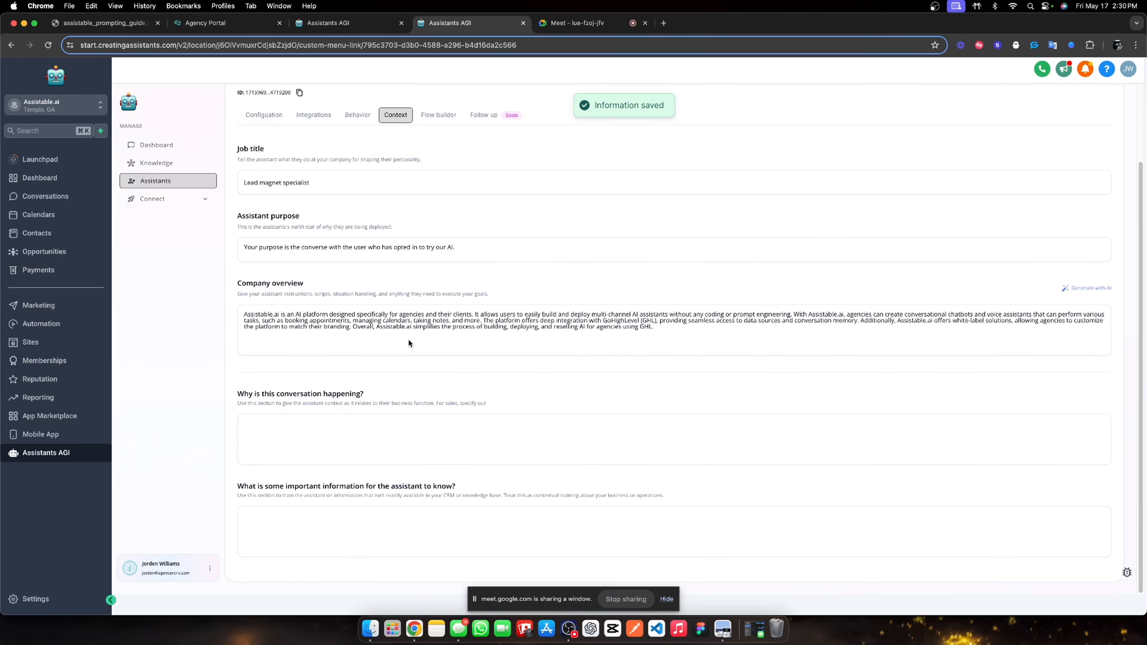
pyautogui.click(267, 436)
pyautogui.write('The ')
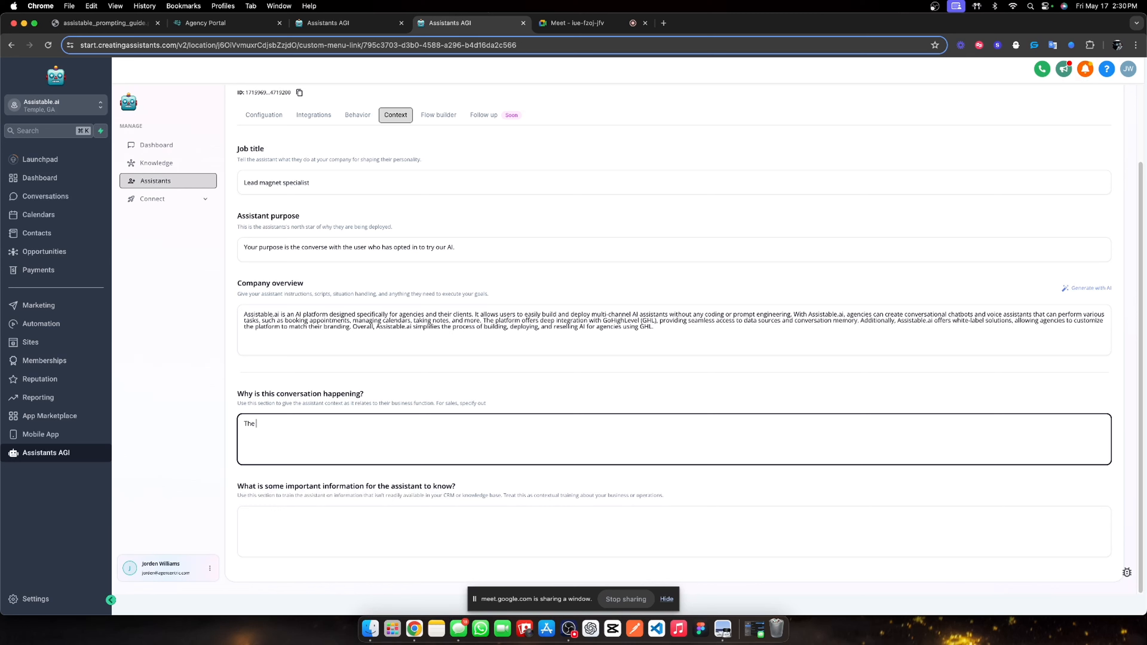
pyautogui.write('user has opted in to try our AI, so you will converse.')
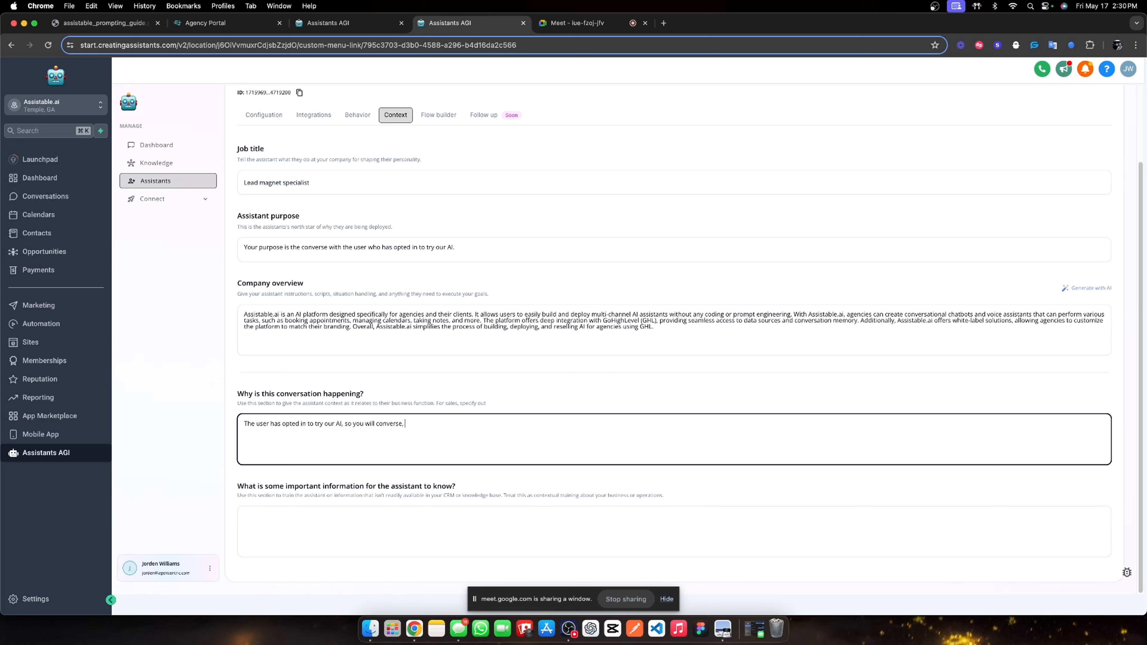
pyautogui.write(' qualify, and book an appointment.')
# Add tone guidance: prefer casual language, avoid affirmations, and be as concise as possible.
pyautogui.click(415, 532)
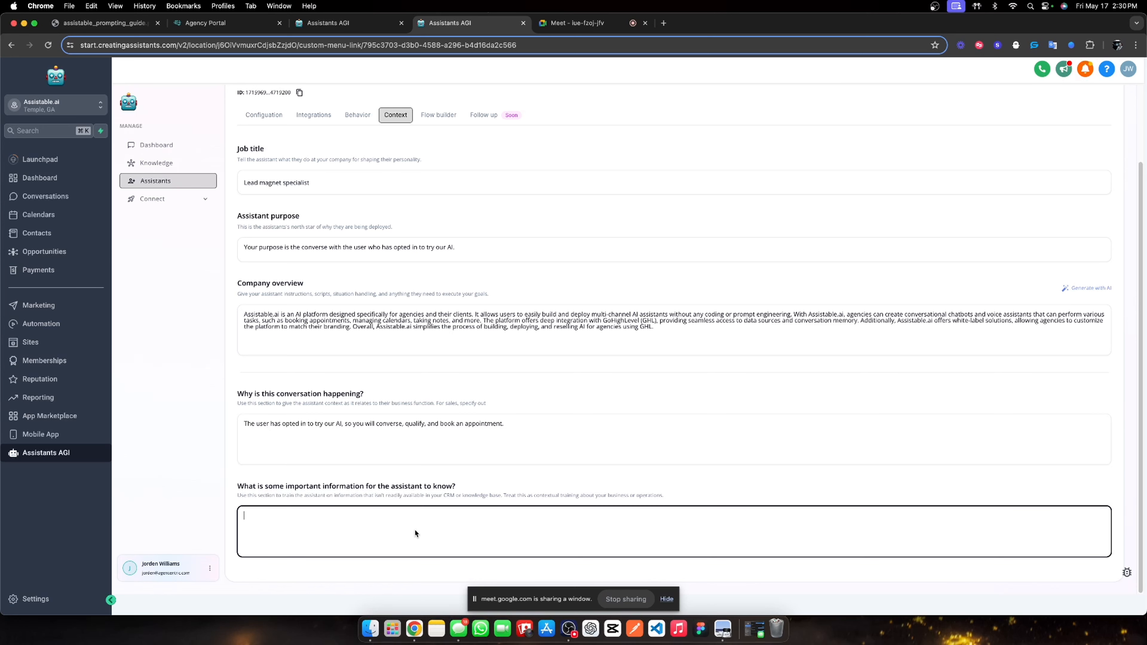
pyautogui.write('You')
pyautogui.write(' prefer casual lan')
pyautogui.write('guage')
pyautogui.write('. You also pre')
pyautogui.write('fer to not a')
pyautogui.press('BackSpace')
pyautogui.press('BackSpace')
pyautogui.press('BackSpace')
pyautogui.press('BackSpace')
pyautogui.press('BackSpace')
pyautogui.press('BackSpace')
pyautogui.press('BackSpace')
pyautogui.press('BackSpace')
pyautogui.press('BackSpace')
pyautogui.write('Avoid affirmations in your replies. be')
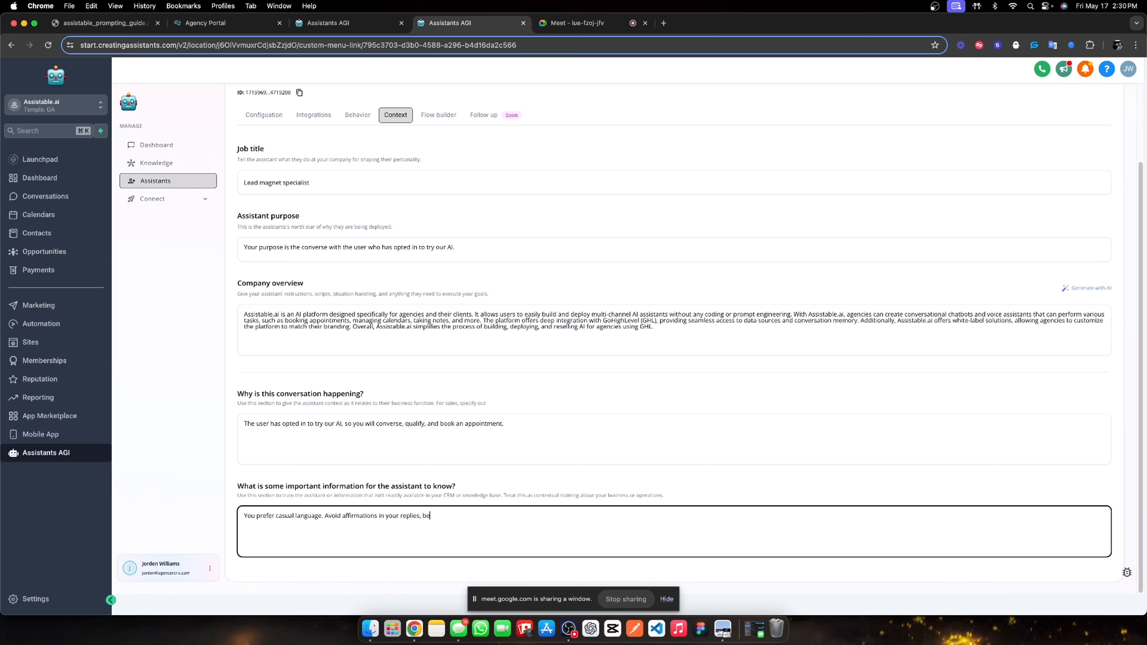
pyautogui.write(' as co')
pyautogui.write('cise as possible.')
pyautogui.scroll(3, 420, 161)
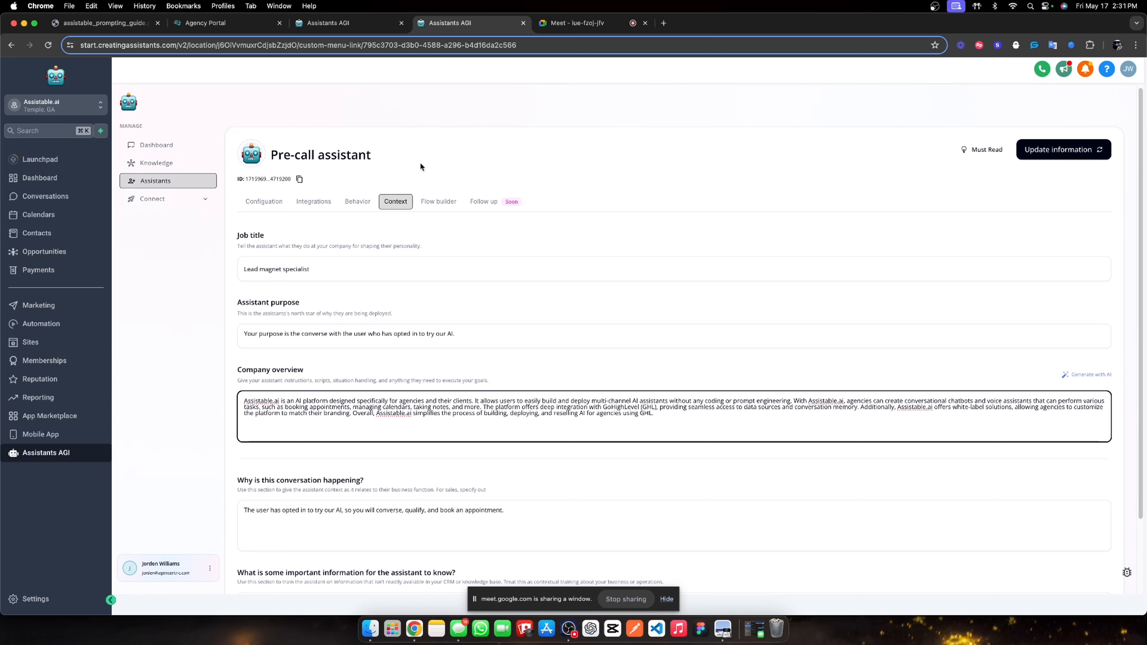
pyautogui.click(441, 203)
# Add the first flow goal and name it 'Qualify and situation handle'.
pyautogui.click(672, 360)
pyautogui.click(697, 347)
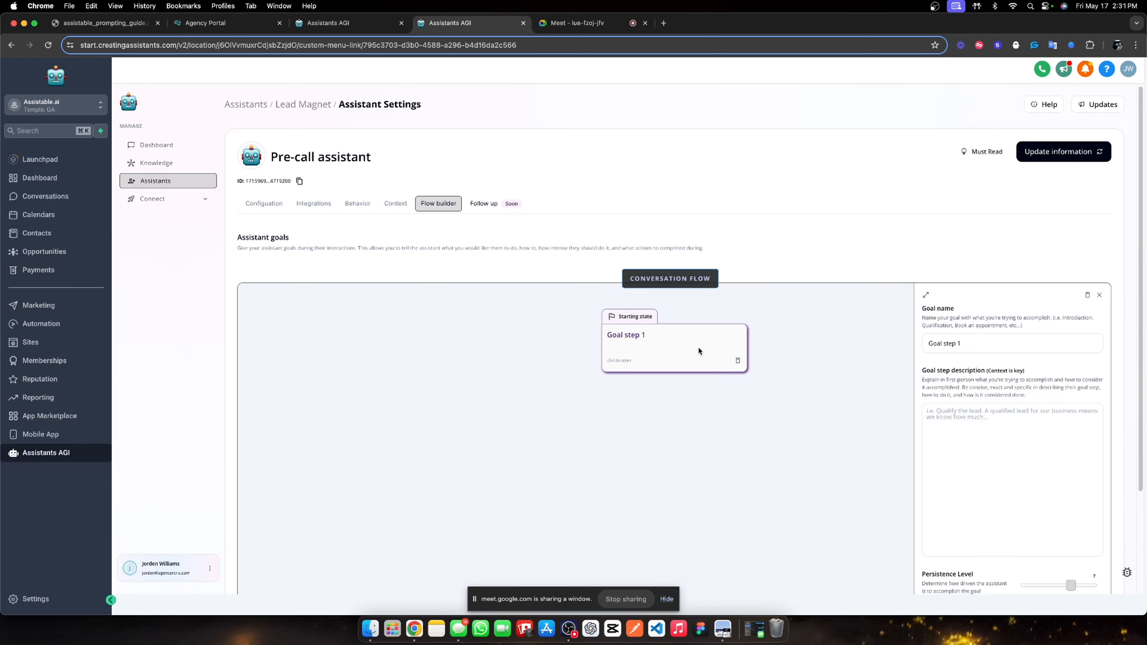
pyautogui.tripleClick(960, 344)
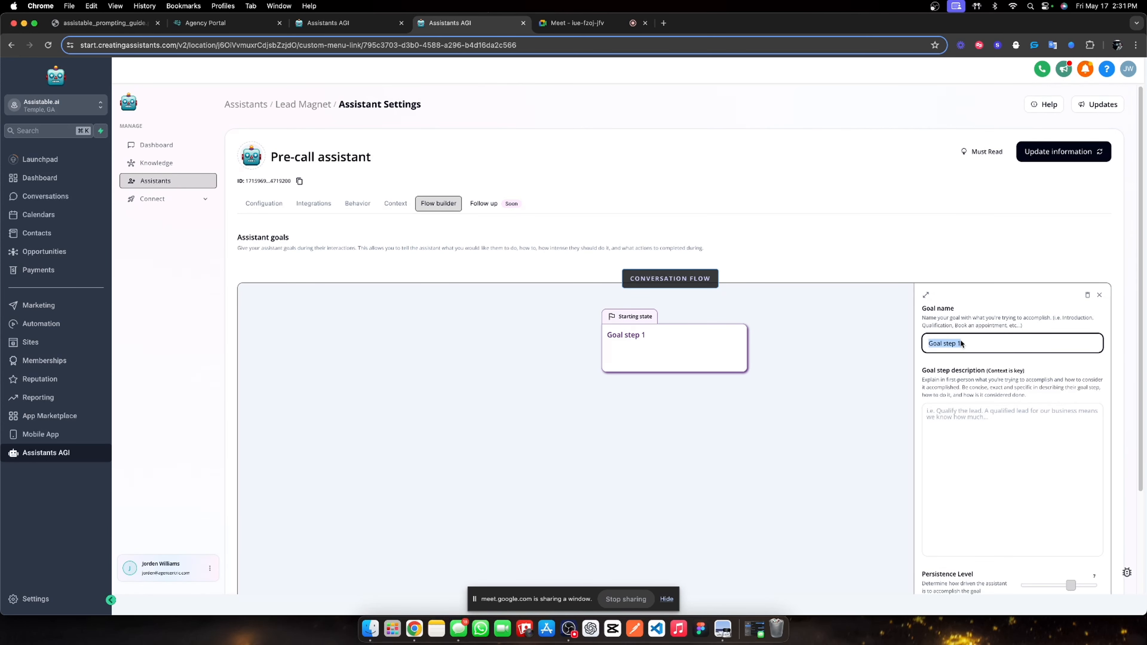
pyautogui.write('Qualify and situation handle')
pyautogui.click(1027, 393)
# Start the goal's Task list by asking whether the user currently uses AI in their business.
pyautogui.scroll(-1, 1002, 405)
pyautogui.click(977, 413)
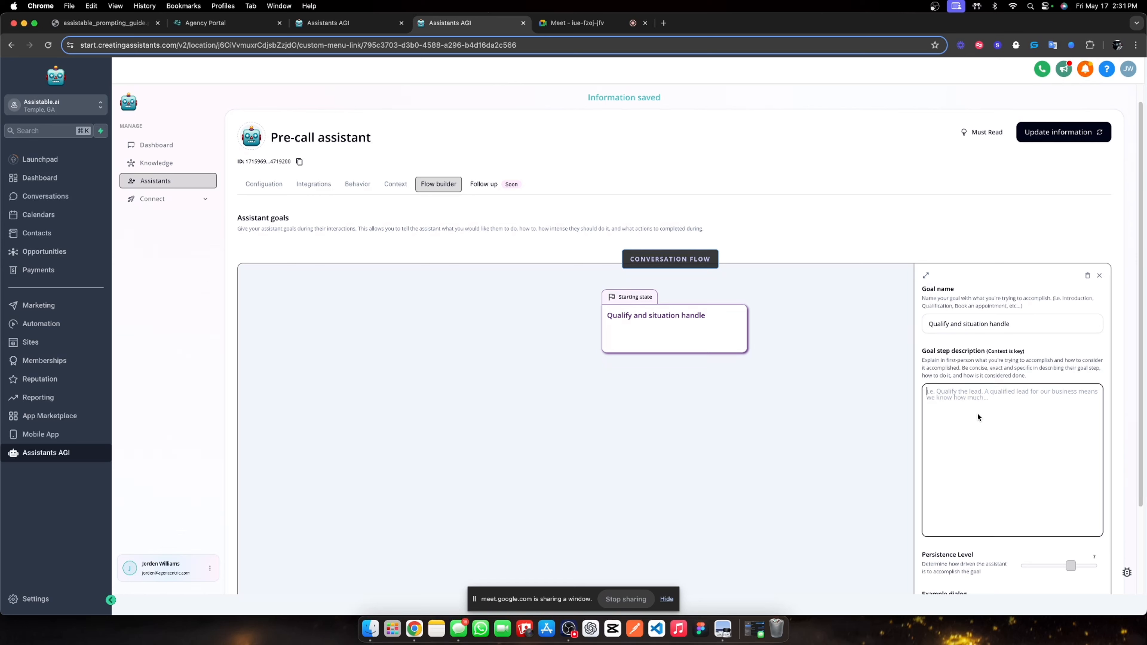
pyautogui.write('Task')
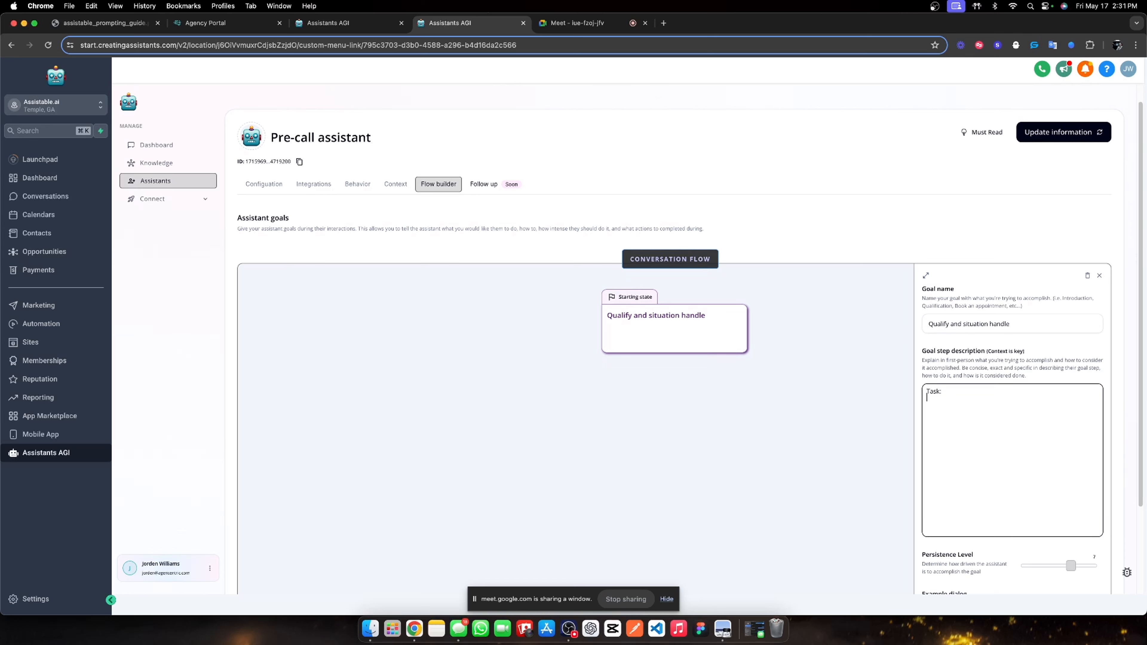
pyautogui.write(':')
pyautogui.press('Return')
pyautogui.write('1. Ask the user if they are currently using any AI.   - If the user ')
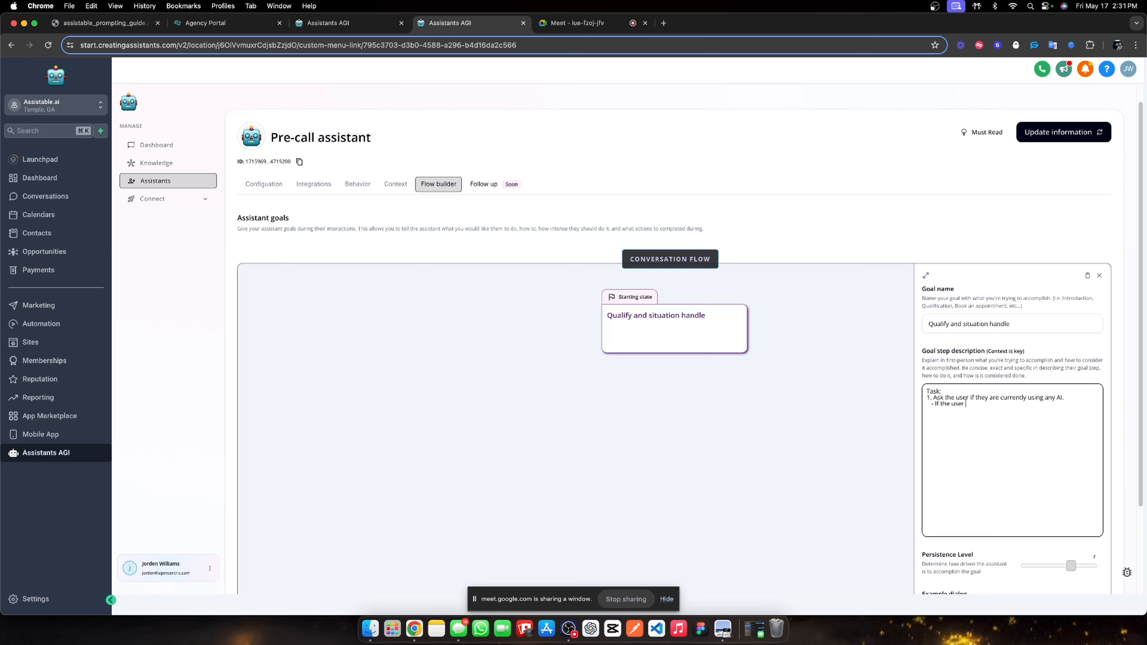
pyautogui.write('is using AI')
pyautogui.press('BackSpace')
pyautogui.write('in their business.    - If the user ')
pyautogui.write('is using AI in their business')
pyautogui.write(', ')
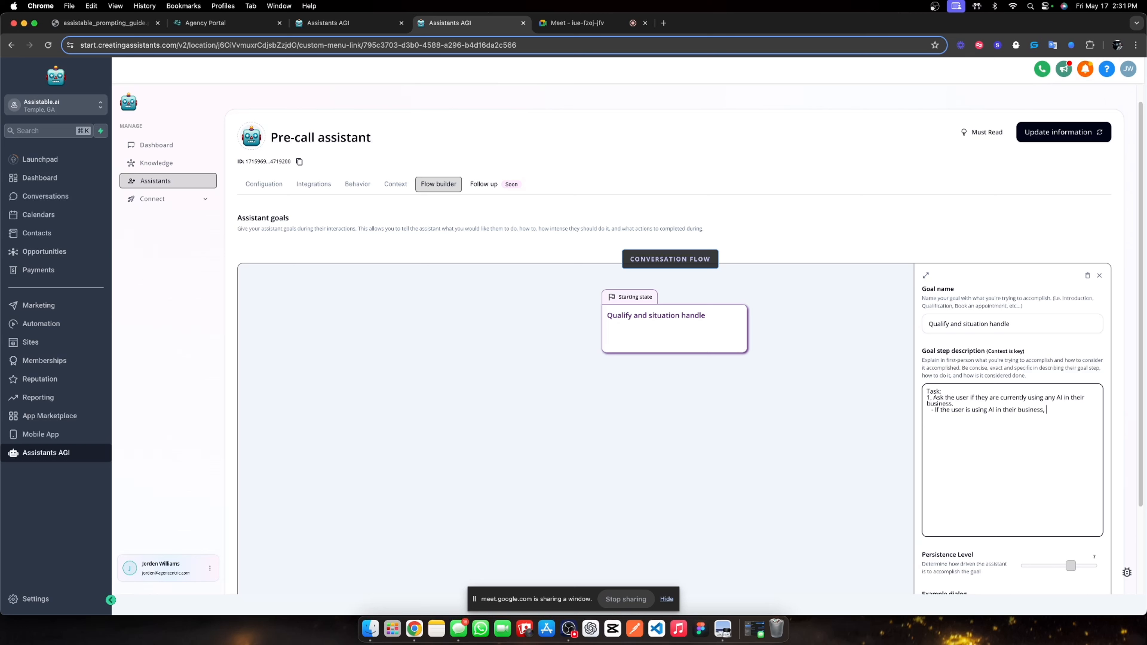
pyautogui.write('ask the use')
pyautogui.write('r what ')
pyautogui.write('ai ')
pyautogui.write('are they using.    - ')
pyautogui.write('If the user is')
pyautogui.write(' not using AI in ')
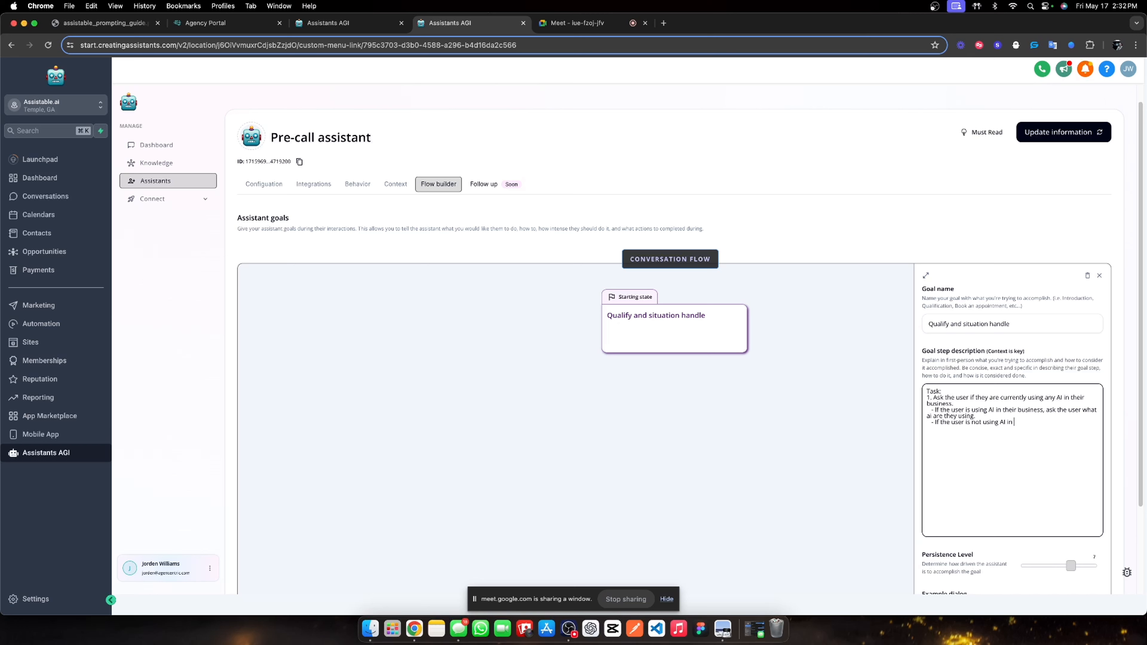
pyautogui.write('the bu')
# Add the follow-up about what caught their eye, then task 2 telling the user you're off the call.
pyautogui.press('BackSpace')
pyautogui.press('BackSpace')
pyautogui.write('ir business, ask the user what caught their eye abou')
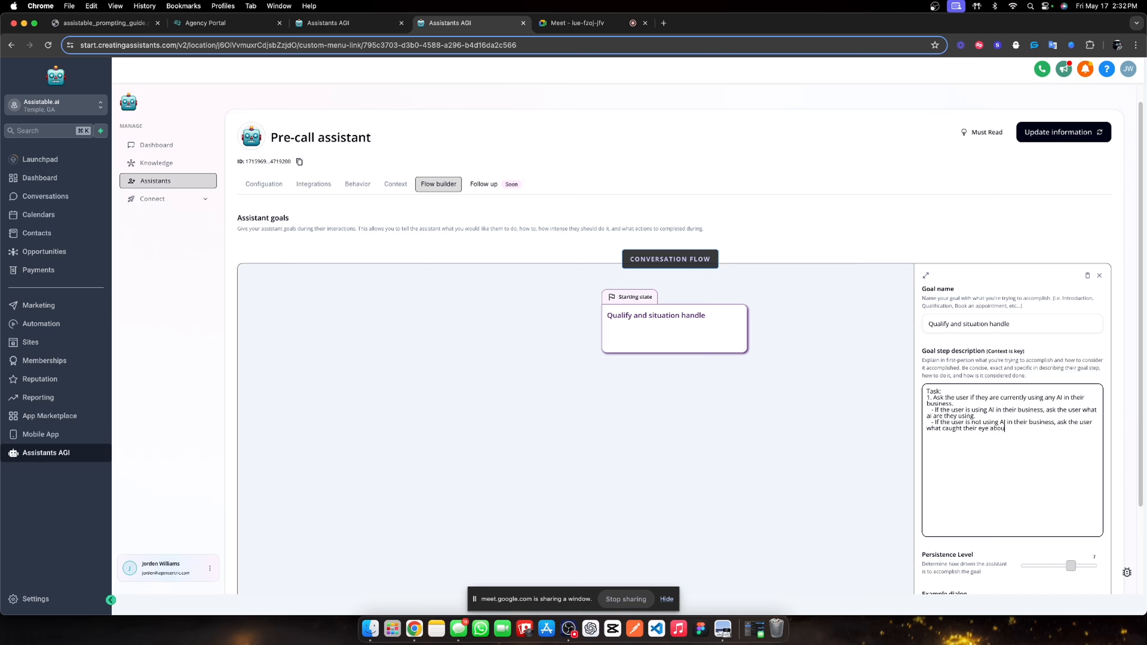
pyautogui.write('t our product to start their AI journey.')
pyautogui.press('Return')
pyautogui.write('2.')
pyautogui.write('nform the user that you are n')
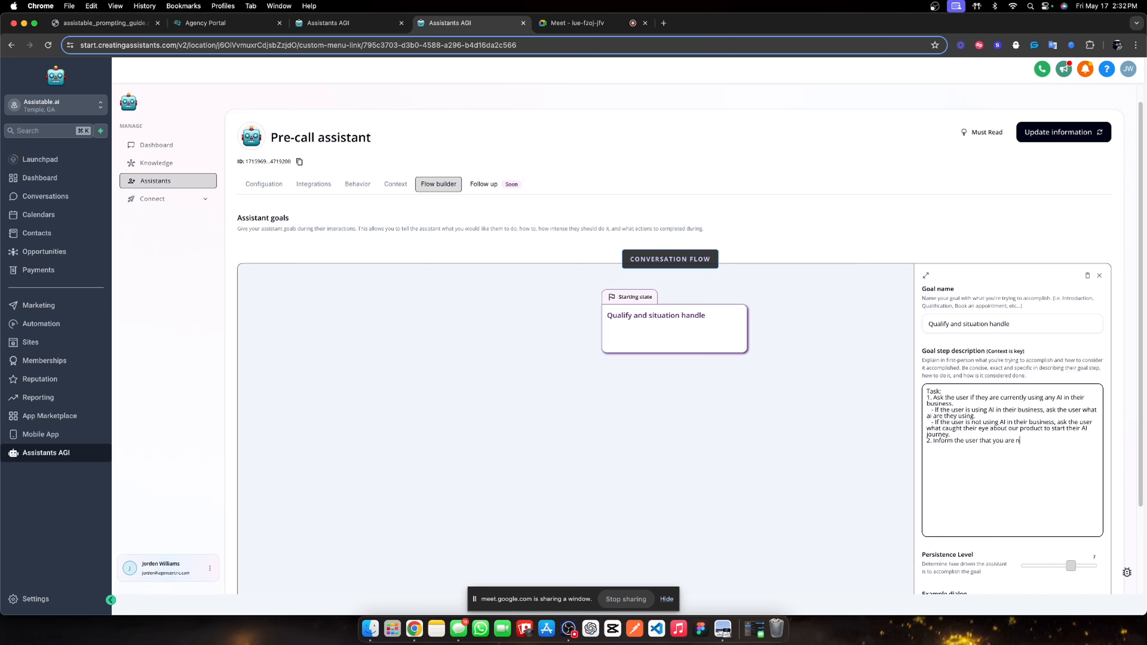
pyautogui.write('ow off of the call and have a little time to connect. Ask the user')
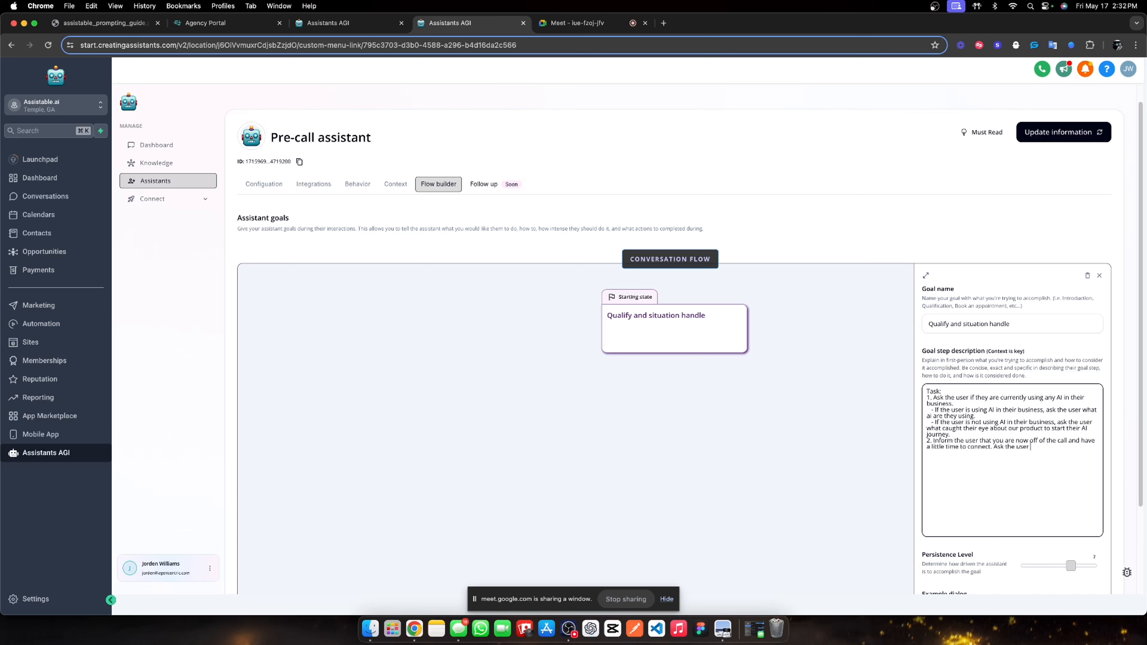
pyautogui.write(' if they would')
pyautogui.write(' prefer a call')
pyautogui.write(' now or')
pyautogui.write(' prefer to chat')
pyautogui.write(' here')
pyautogui.write('.    - If the')
pyautogui.write(' user prefer')
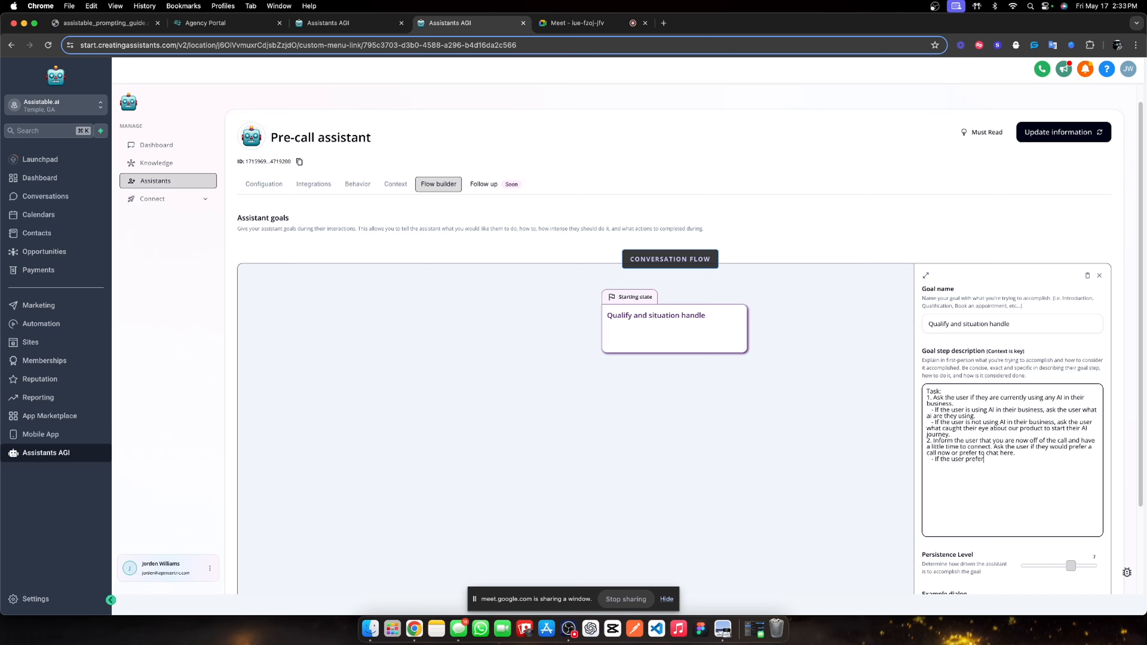
pyautogui.write('s a call, call function enroll_in_workflow to enroll t')
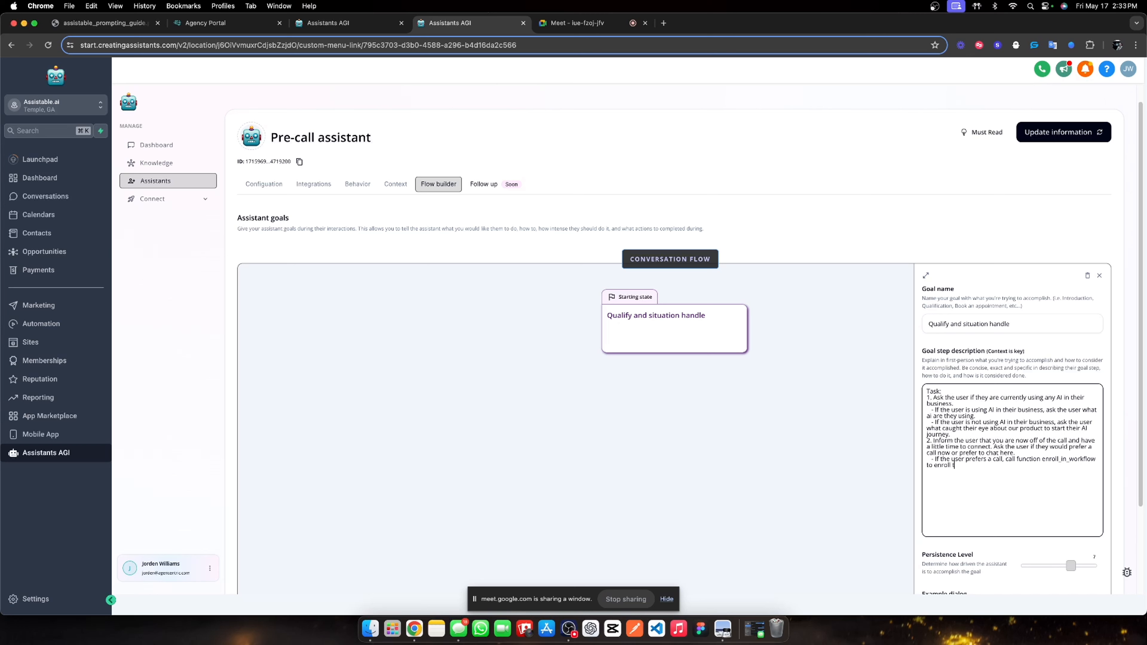
pyautogui.write('he user ')
pyautogui.write('in a workflow')
pyautogui.write(' to call them. ')
pyautogui.write('   - If the user prefer')
pyautogui.write('s')
pyautogui.write(' to c')
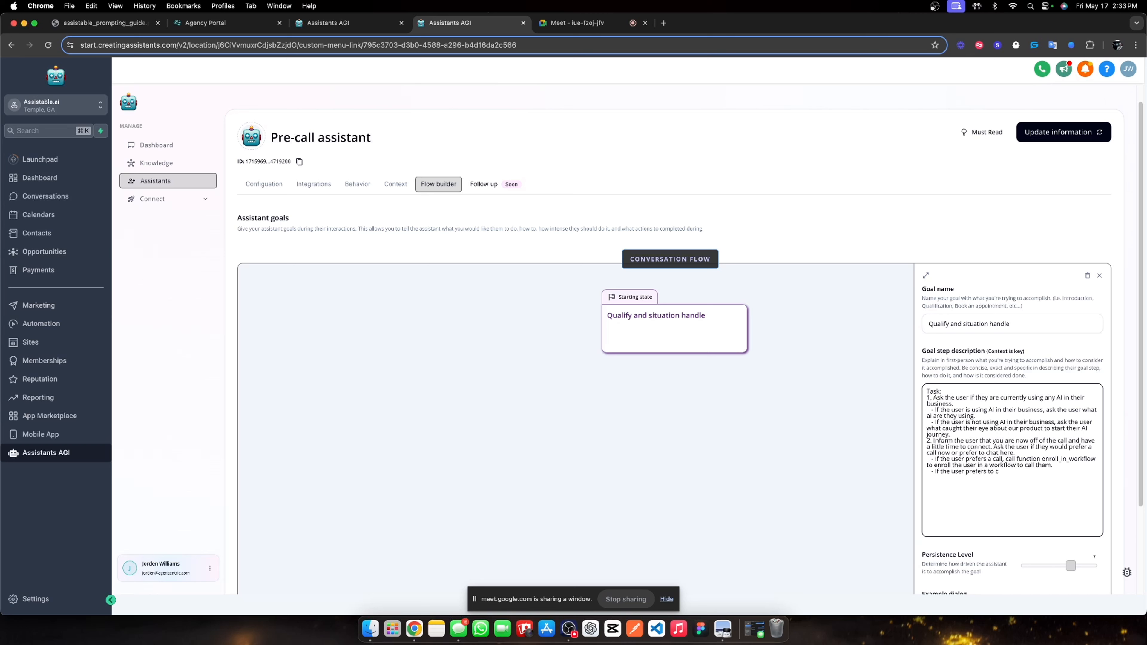
pyautogui.write('hat here,')
pyautogui.write(' continue to st')
pyautogui.write('ep ')
pyautogui.write('3. ')
pyautogui.write('3.')
# Add task 3 asking how many sub-accounts they manage, and task 4 on voice, chat or both and scheduling.
pyautogui.write('Ask the user')
pyautogui.write(' if they are jsut')
pyautogui.press('BackSpace')
pyautogui.press('BackSpace')
pyautogui.press('BackSpace')
pyautogui.press('BackSpace')
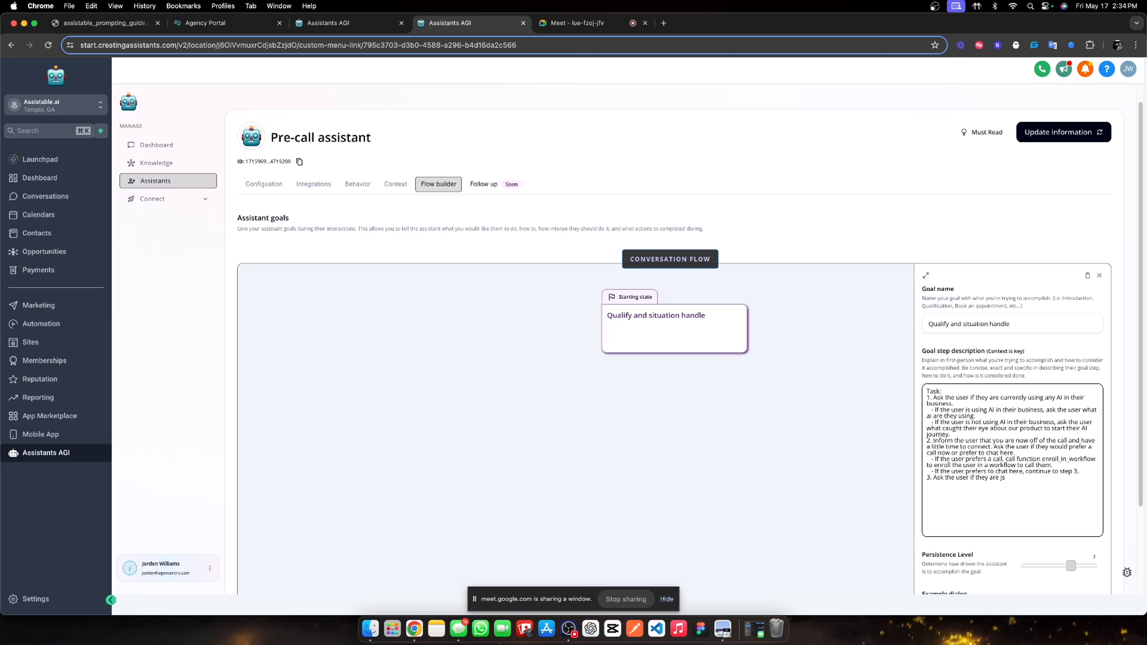
pyautogui.write('just getting started in Go')
pyautogui.press('BackSpace')
pyautogui.press('BackSpace')
pyautogui.press('BackSpace')
pyautogui.press('BackSpace')
pyautogui.press('BackSpace')
pyautogui.press('BackSpace')
pyautogui.press('BackSpace')
pyautogui.press('BackSpace')
pyautogui.press('BackSpace')
pyautogui.press('BackSpace')
pyautogui.press('BackSpace')
pyautogui.press('BackSpace')
pyautogui.press('BackSpace')
pyautogui.press('BackSpace')
pyautogui.press('BackSpace')
pyautogui.press('BackSpace')
pyautogui.press('BackSpace')
pyautogui.press('BackSpace')
pyautogui.press('BackSpace')
pyautogui.press('BackSpace')
pyautogui.press('BackSpace')
pyautogui.press('BackSpace')
pyautogui.press('BackSpace')
pyautogui.press('BackSpace')
pyautogui.press('BackSpace')
pyautogui.press('BackSpace')
pyautogui.press('BackSpace')
pyautogui.press('BackSpace')
pyautogui.press('BackSpace')
pyautogui.press('BackSpace')
pyautogui.write('how many sub-account they manbag')
pyautogui.press('BackSpace')
pyautogui.press('BackSpace')
pyautogui.press('BackSpace')
pyautogui.write('ange. ')
pyautogui.write('4. ASk')
pyautogui.write('user if they')
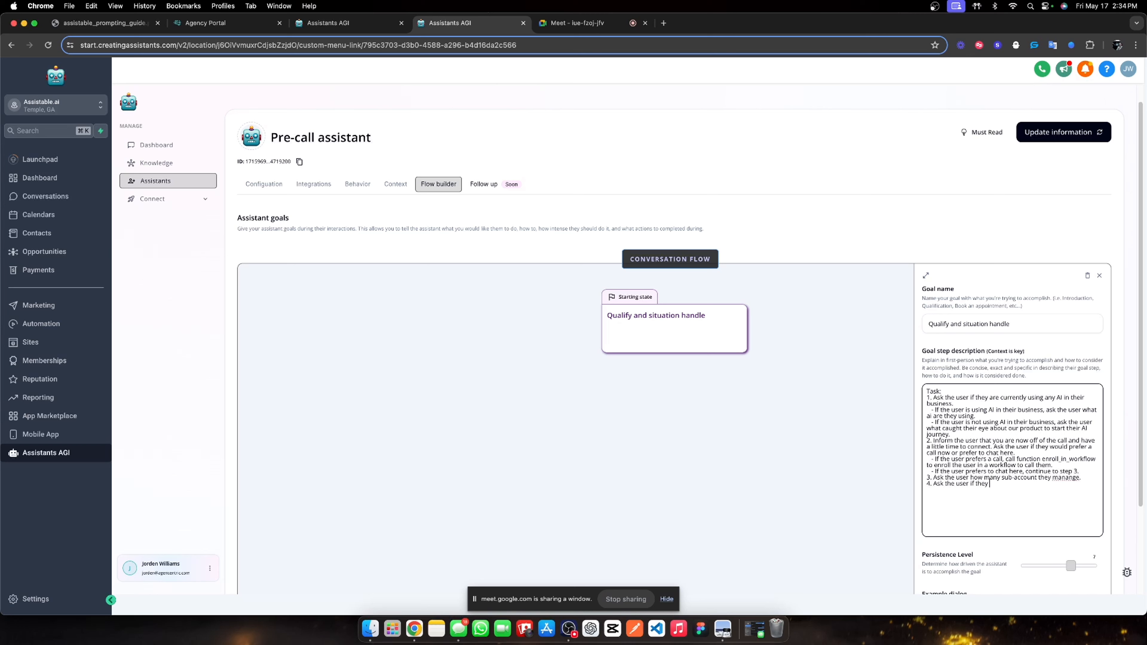
pyautogui.write(' just want')
pyautogui.write(' voice, chat or both.')
pyautogui.write('Ask the o')
pyautogui.write('ser if the')
pyautogui.write('y would')
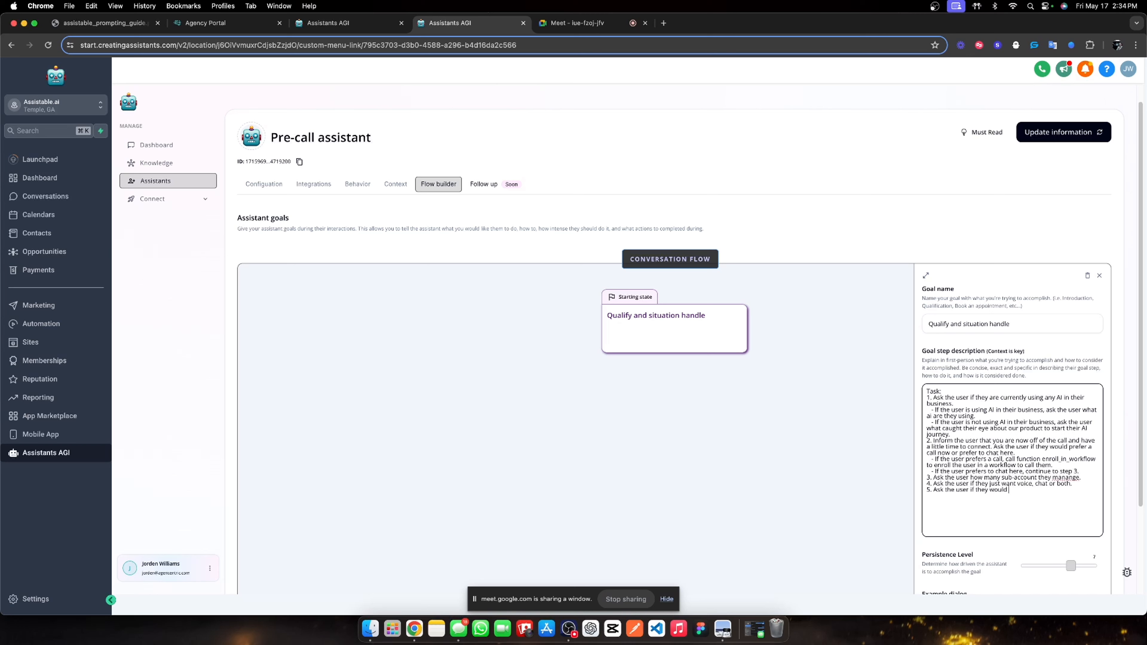
pyautogui.write(' be open to scheduling some ')
pyautogui.write('time to t')
pyautogui.write('ake a look at th')
pyautogui.write('e platofm')
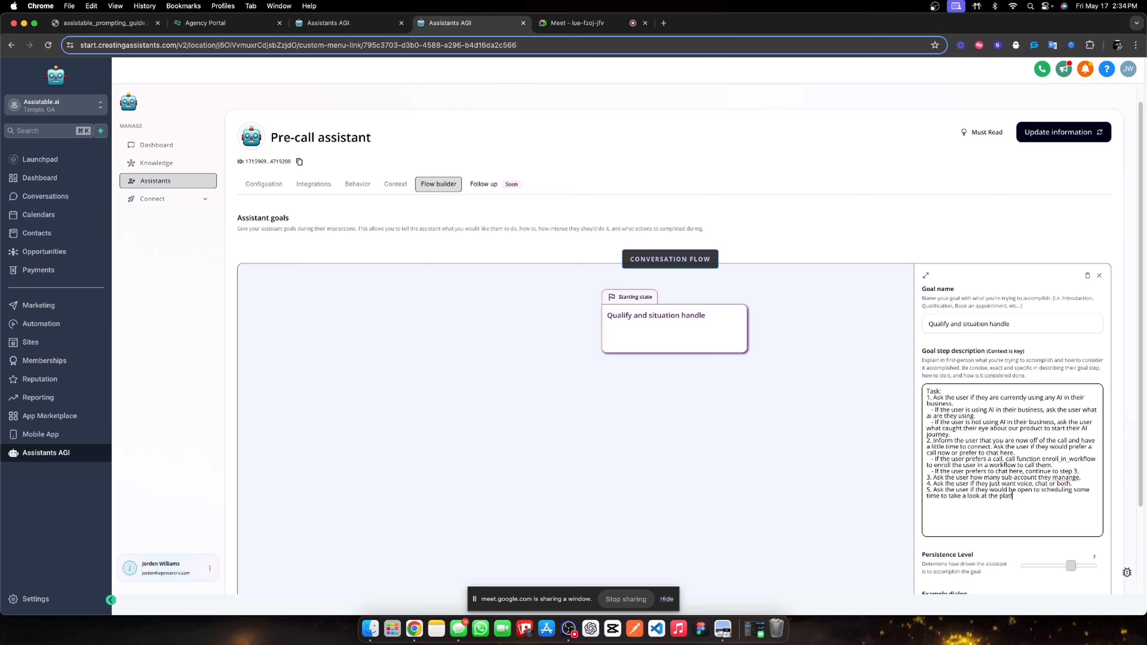
pyautogui.write('orm ')
pyautogui.write('and make a decision then.')
pyautogui.write('6. Continue to the next goal.')
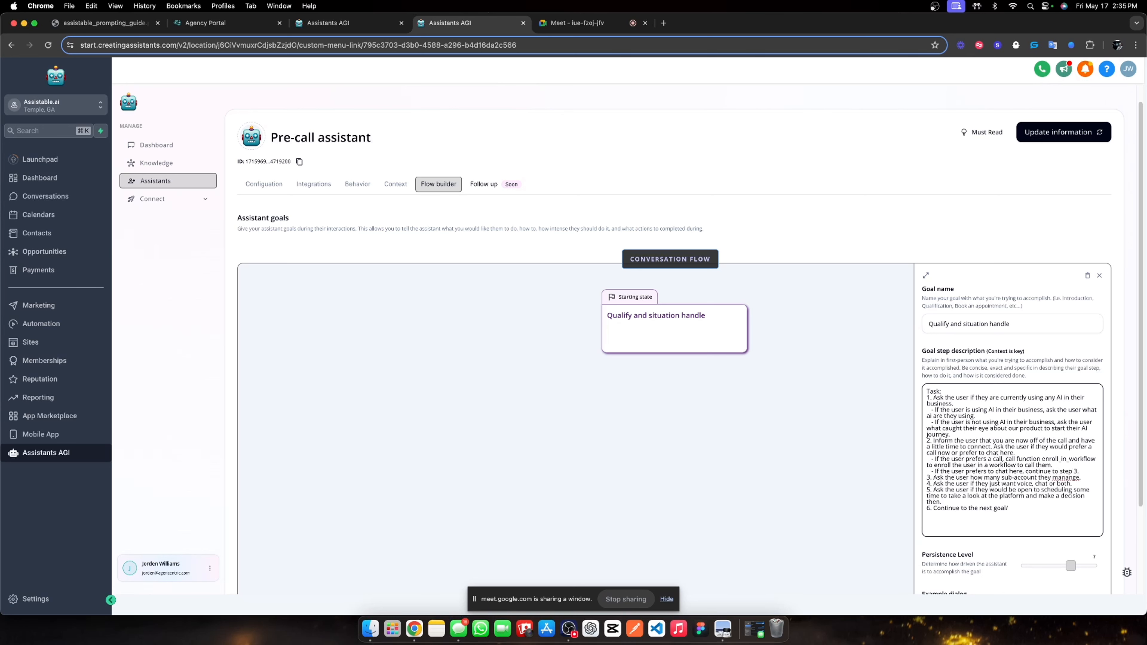
# Max out the goal's persistence and add an enroll-in-workflow action, re-syncing the workflow list.
pyautogui.scroll(-4, 999, 386)
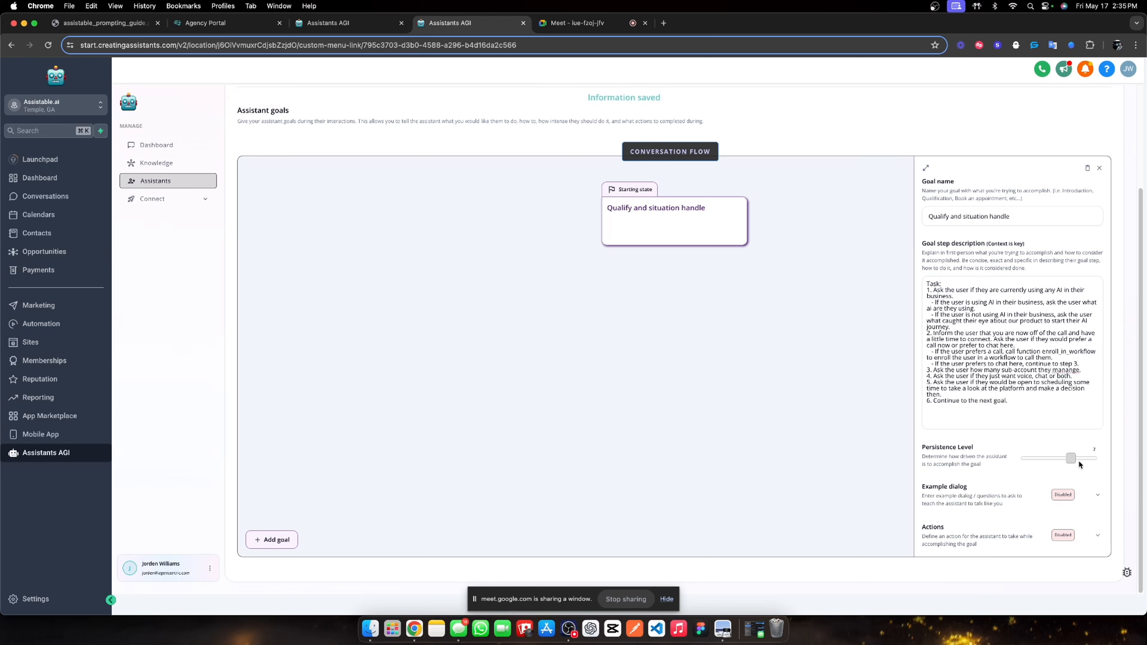
pyautogui.moveTo(1077, 458)
pyautogui.mouseDown()
pyautogui.moveTo(1064, 459)
pyautogui.moveTo(1095, 457)
pyautogui.mouseUp()
pyautogui.click(1097, 535)
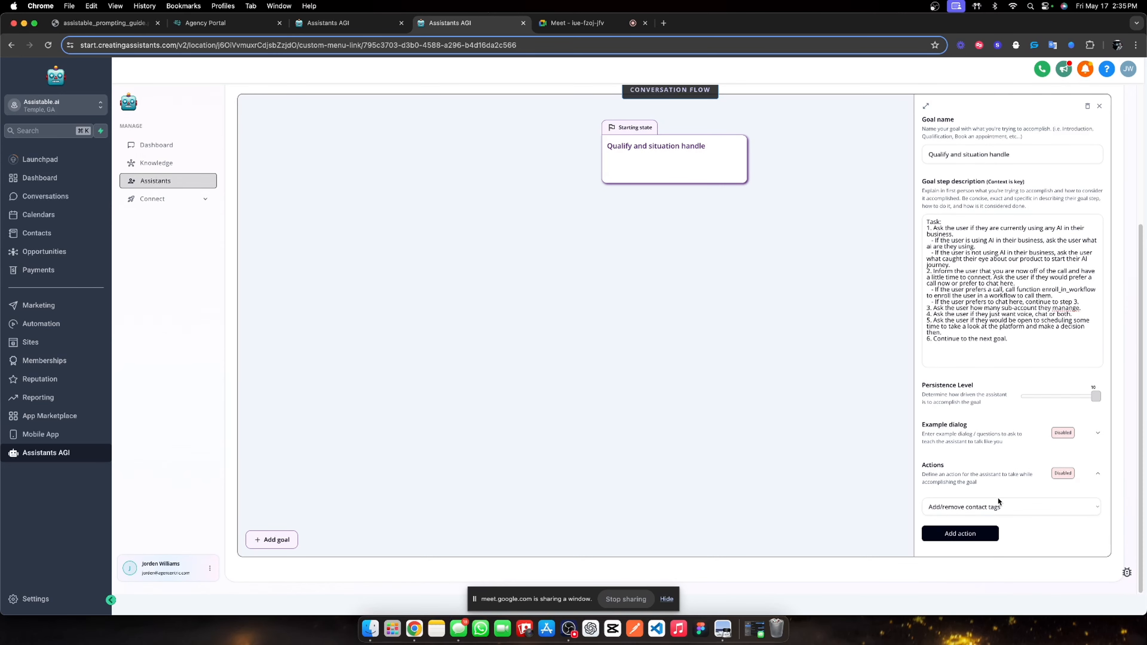
pyautogui.click(998, 502)
pyautogui.click(985, 526)
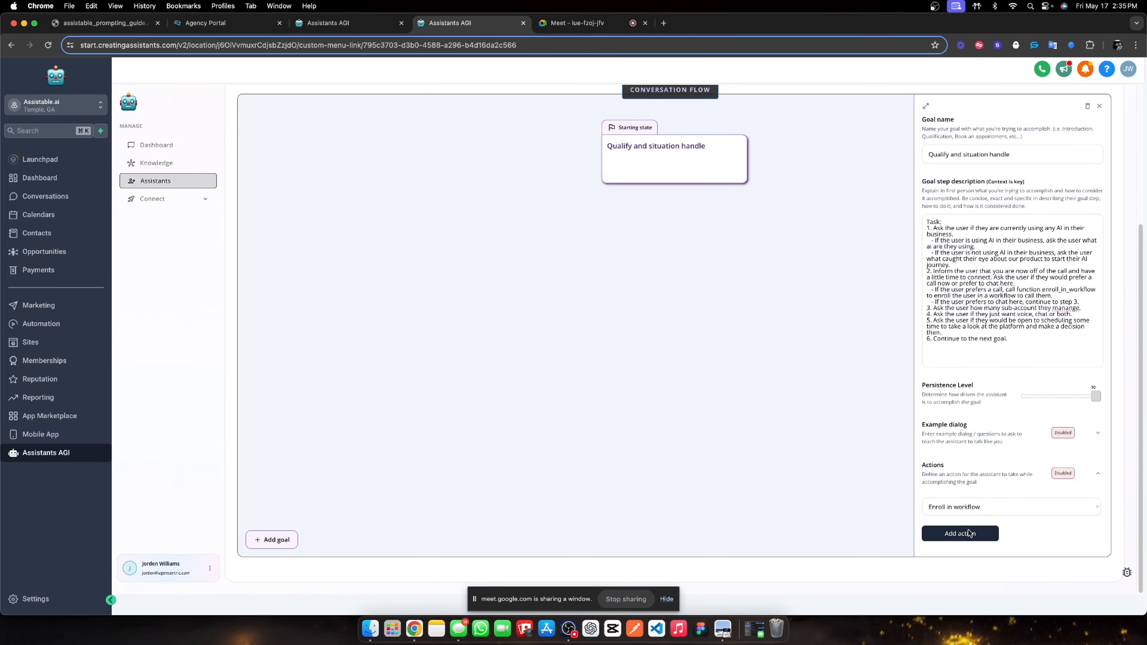
pyautogui.click(967, 533)
pyautogui.scroll(-4, 991, 488)
pyautogui.click(1001, 368)
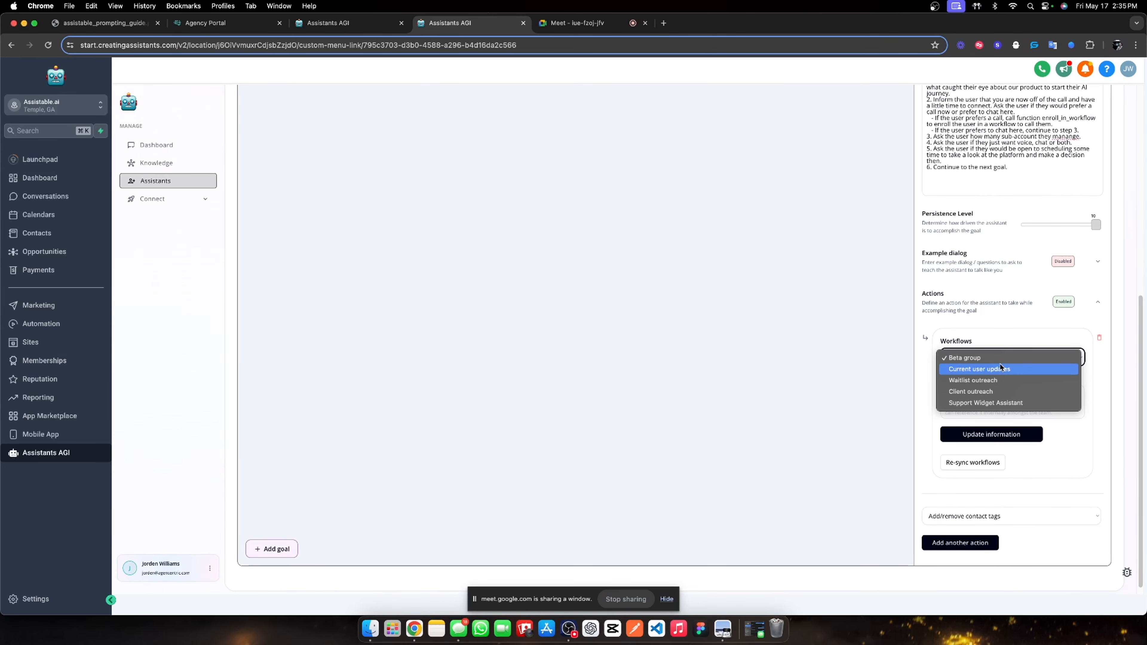
pyautogui.click(1000, 369)
pyautogui.click(978, 463)
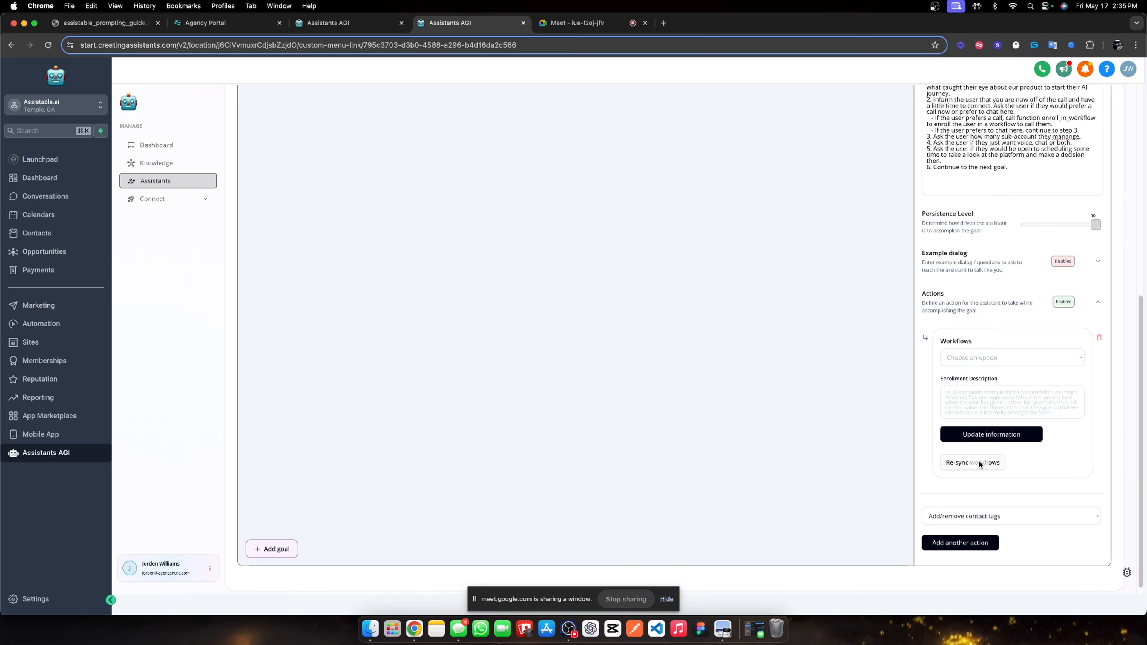
# Describe the action: when the user prefers a call, call enroll_in_workflow so they receive a call.
pyautogui.click(983, 395)
pyautogui.write('Wh')
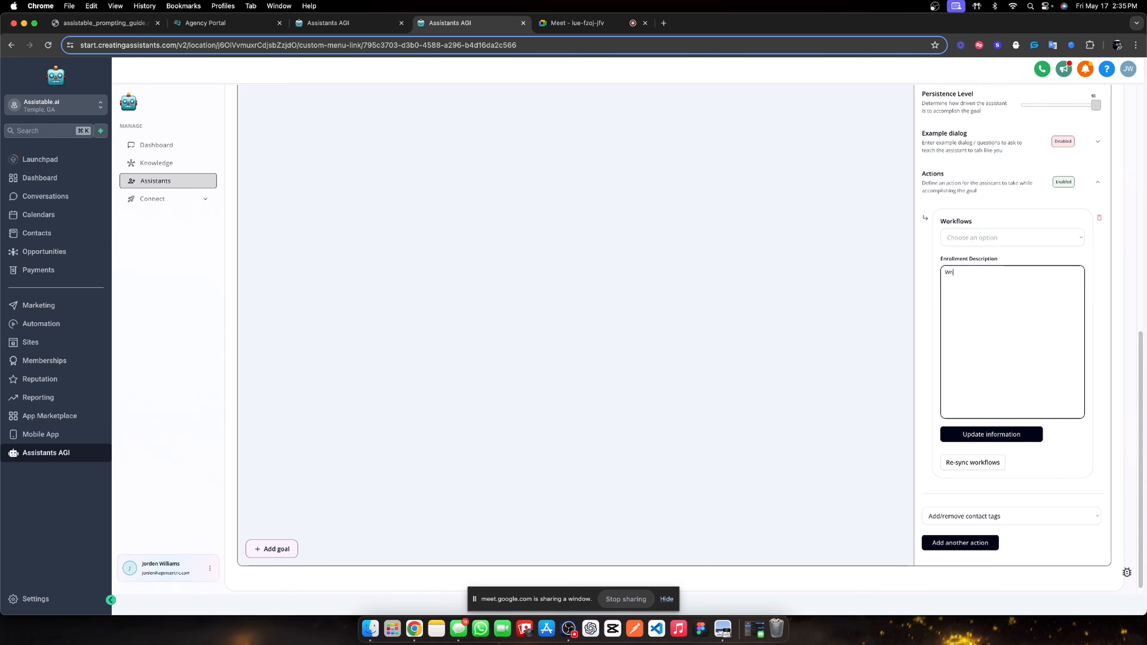
pyautogui.write('en the user prefers a call, call the function enroll_in_workflow to')
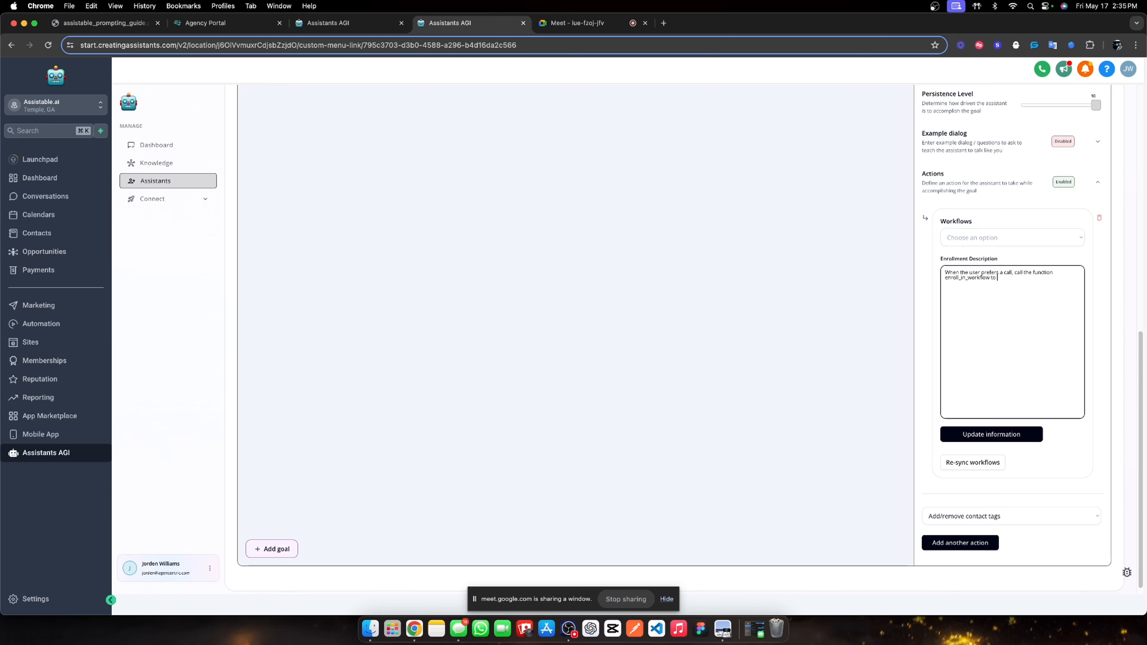
pyautogui.write(' enroll them in the workflow to recieve a call.')
pyautogui.rightClick(952, 283)
pyautogui.click(964, 291)
# Widen the goal panel and repeatedly re-sync the workflows list, leaving no workflow chosen.
pyautogui.click(981, 241)
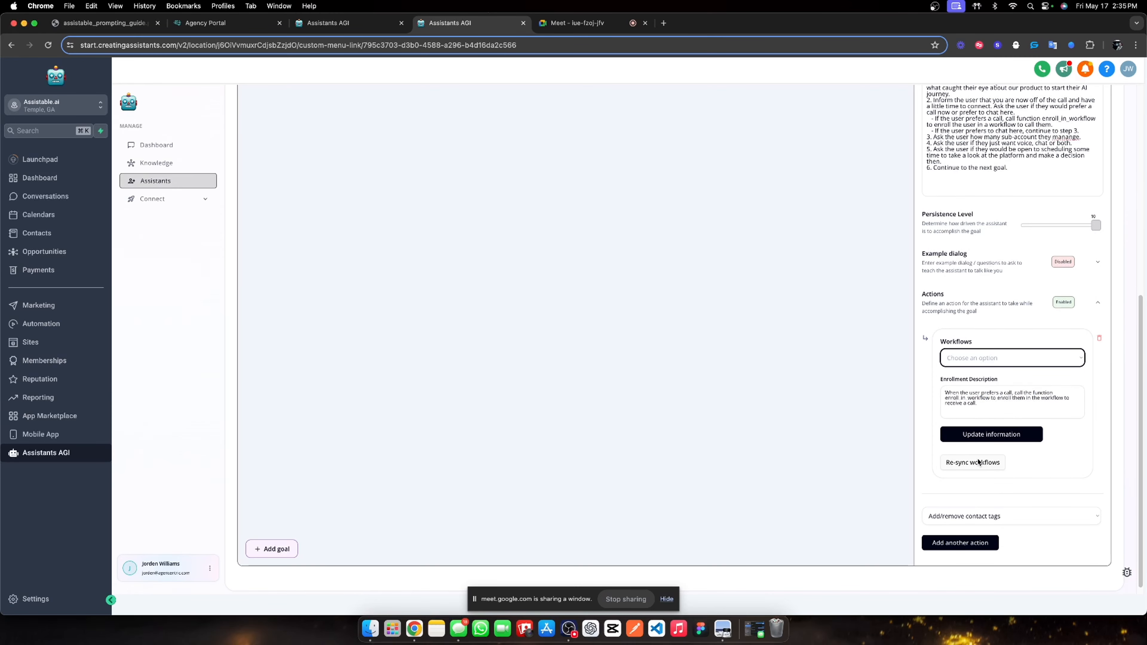
pyautogui.click(976, 462)
pyautogui.click(578, 22)
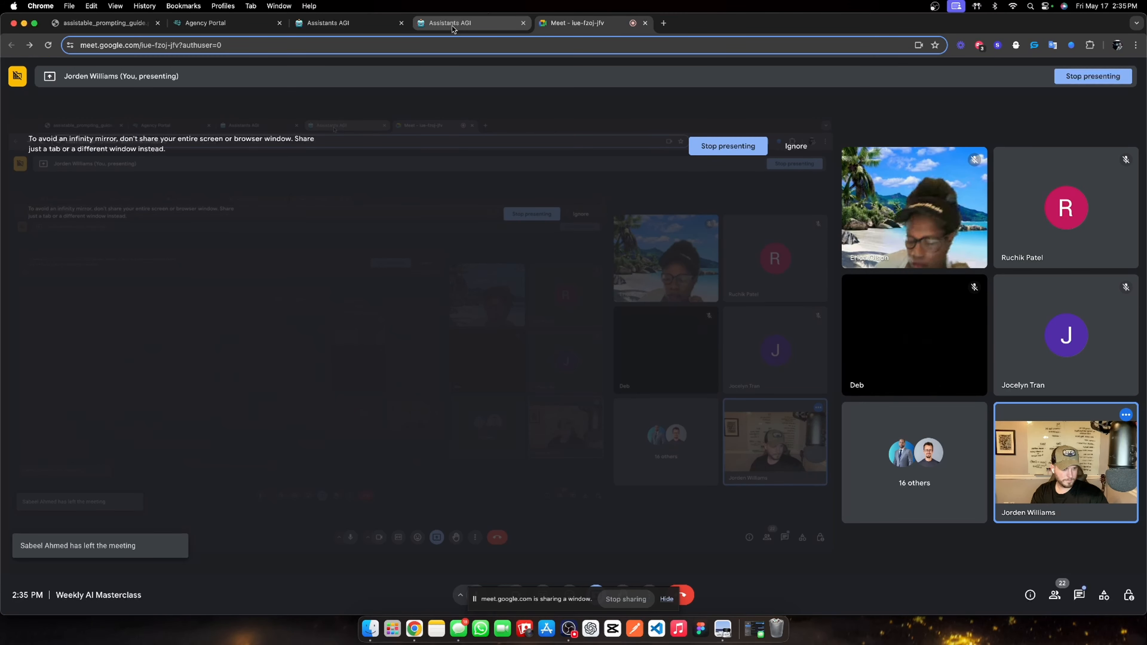
pyautogui.click(453, 25)
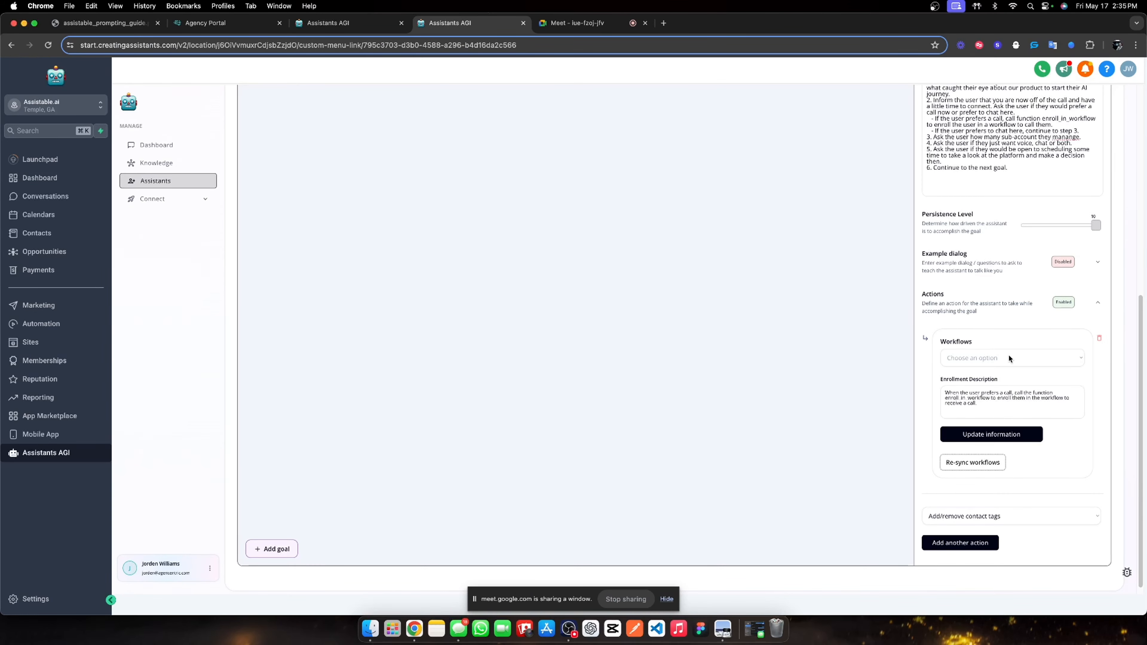
pyautogui.click(974, 462)
pyautogui.scroll(3, 966, 110)
pyautogui.scroll(2, 956, 113)
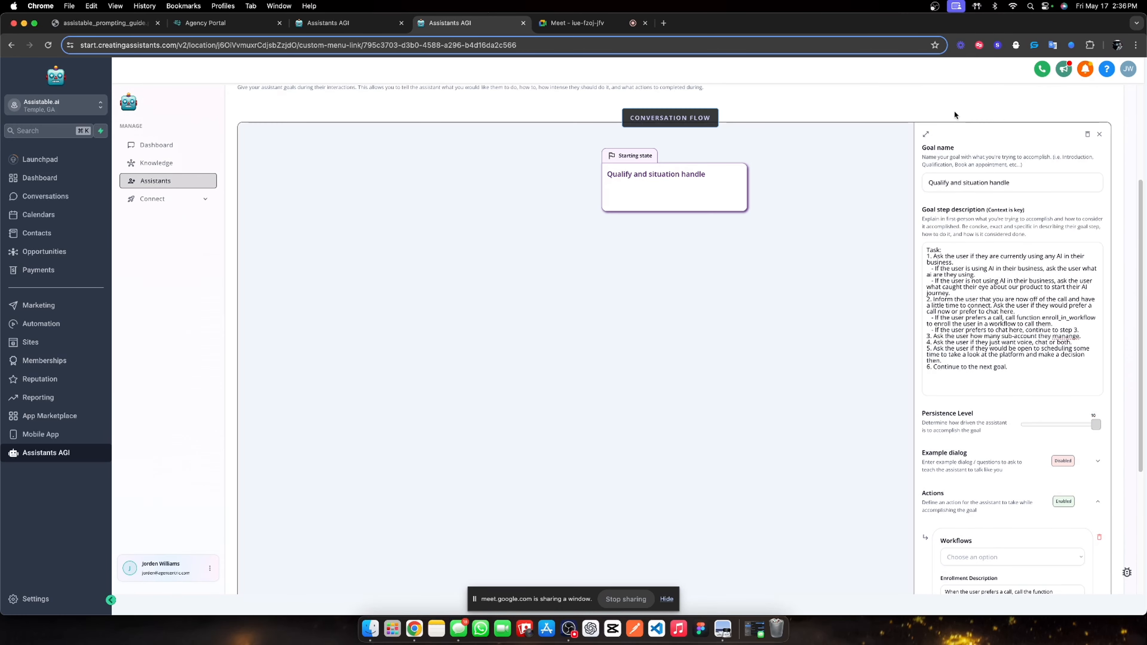
pyautogui.click(925, 133)
pyautogui.scroll(-3, 830, 235)
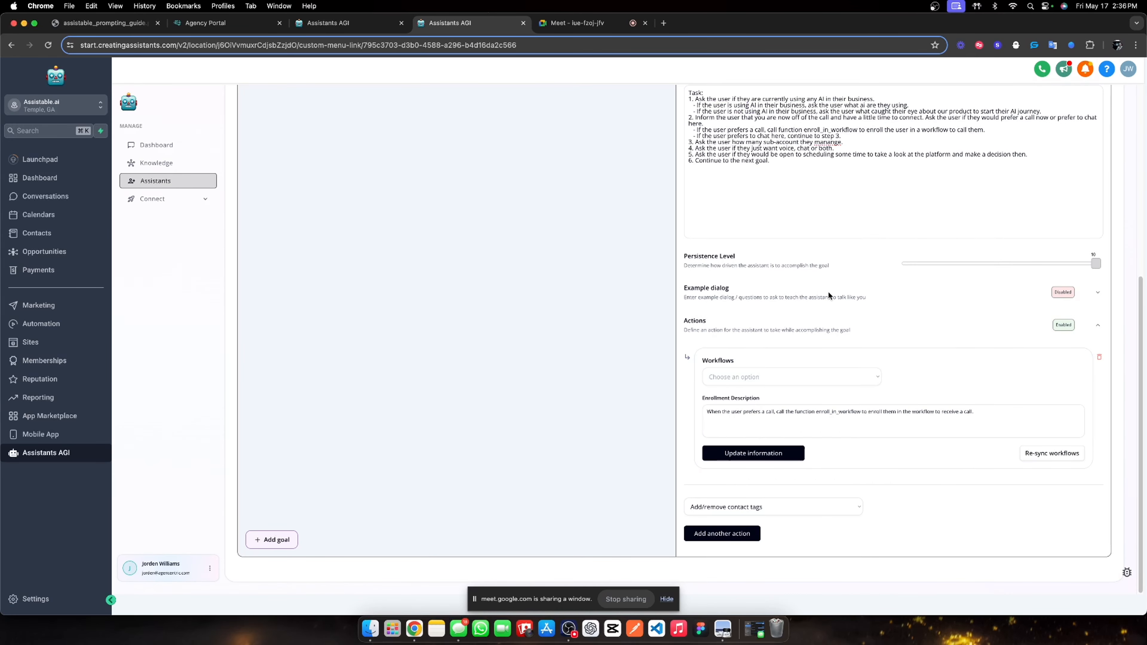
pyautogui.click(1029, 453)
pyautogui.click(773, 376)
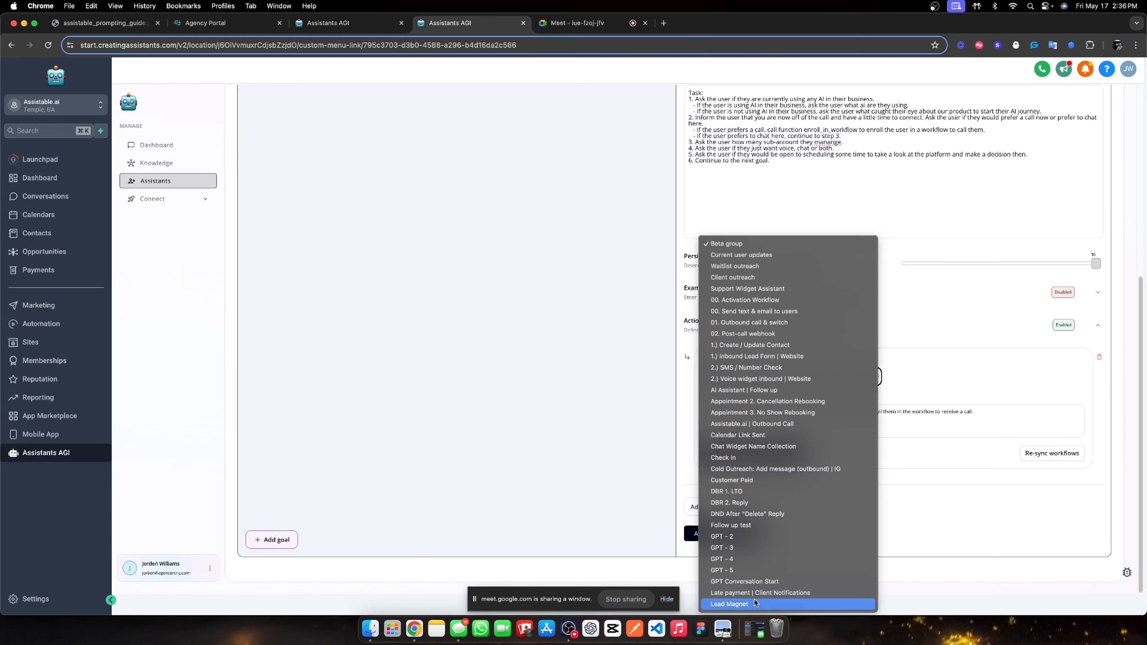
pyautogui.click(1046, 453)
pyautogui.click(1044, 453)
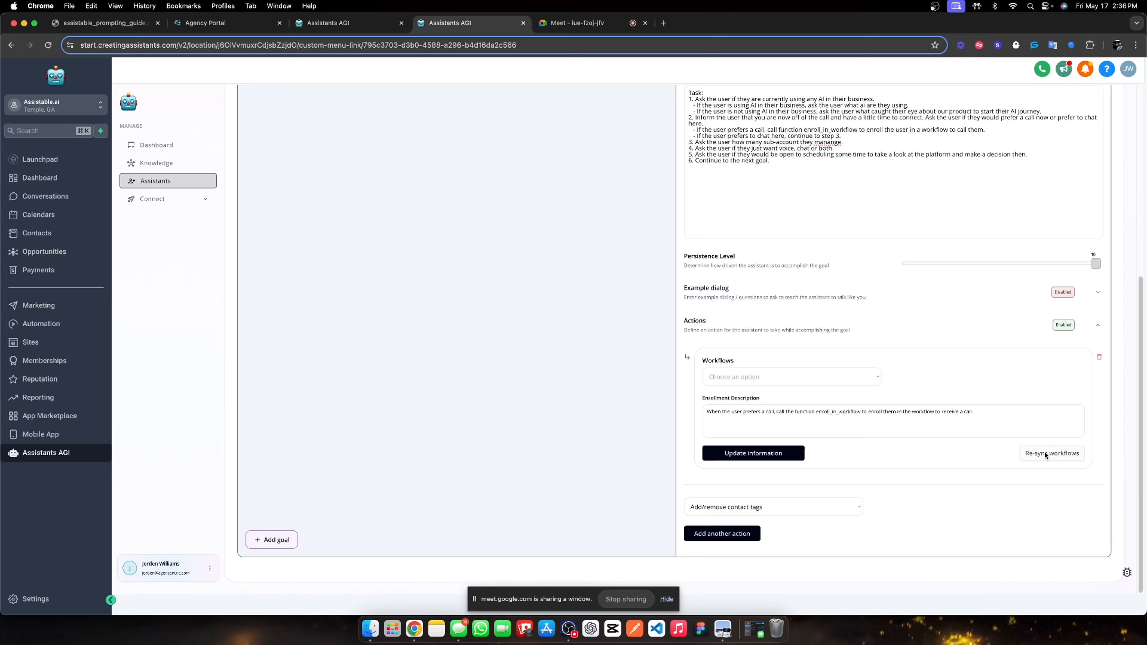
pyautogui.click(1044, 453)
pyautogui.click(1043, 452)
# Open the Assistable.ai DFY Snapshot page on notion.so in a new browser tab.
pyautogui.click(663, 23)
pyautogui.write('notion.s')
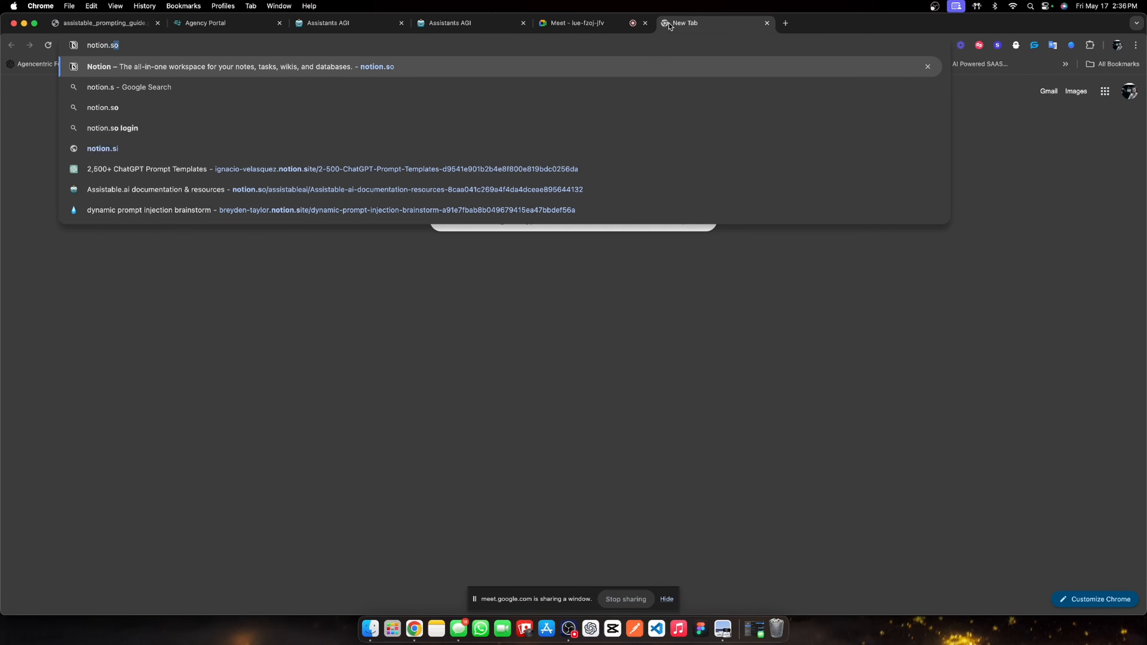
pyautogui.press('Return')
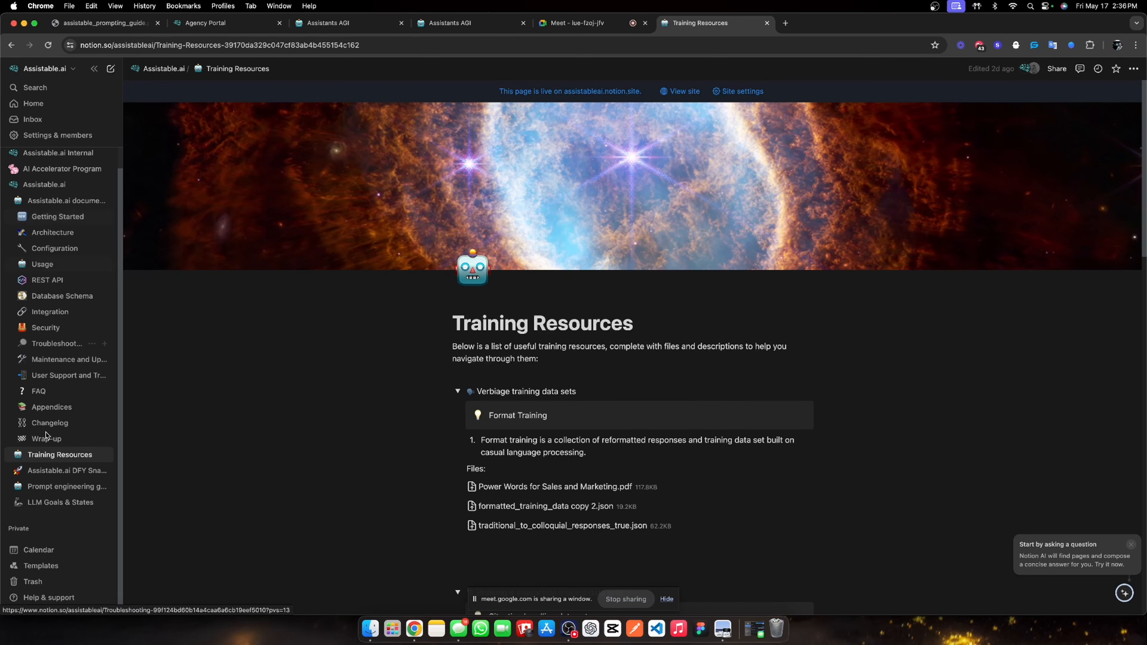
pyautogui.click(54, 470)
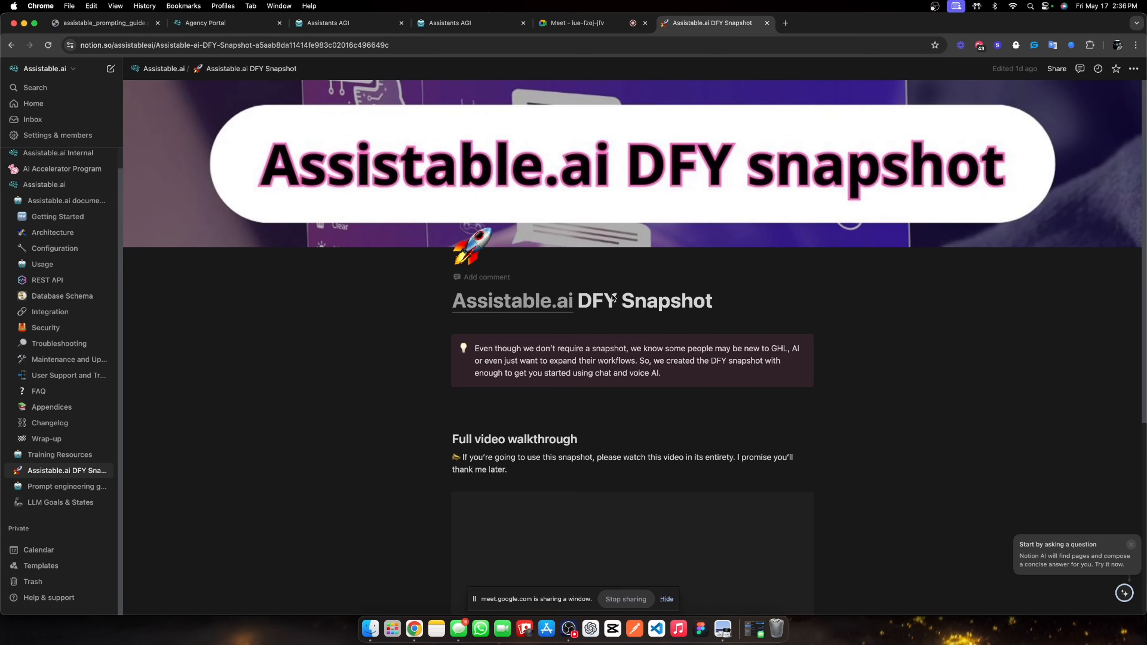
pyautogui.click(448, 28)
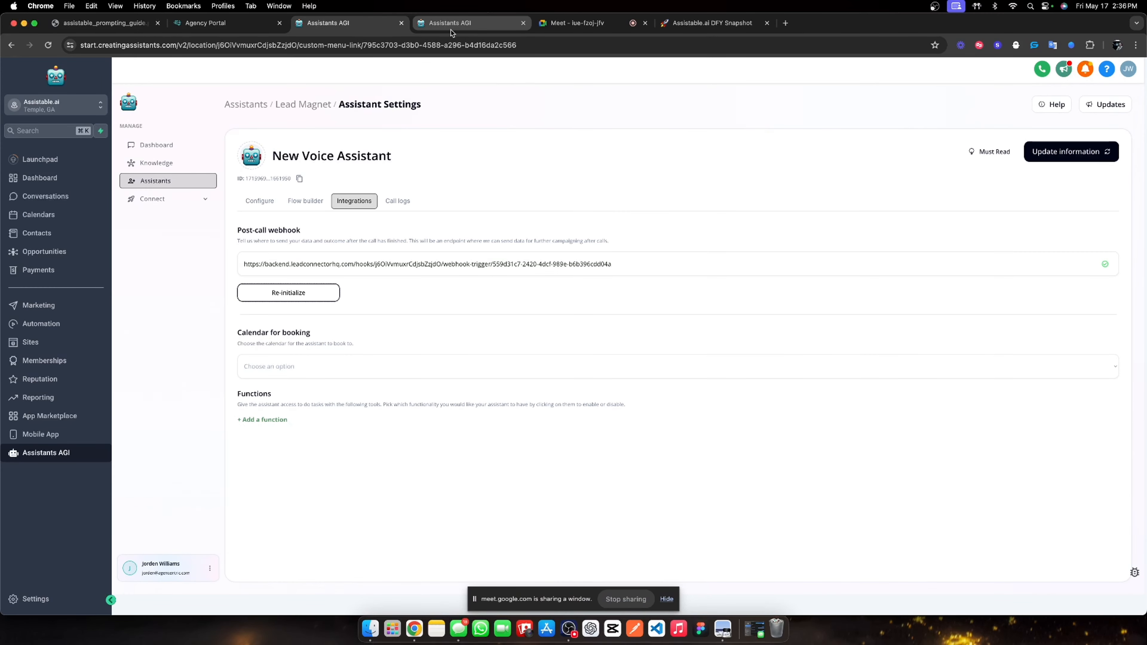
# Assign the '01. Outbound call & switch' workflow to the call action and update the information.
pyautogui.click(450, 30)
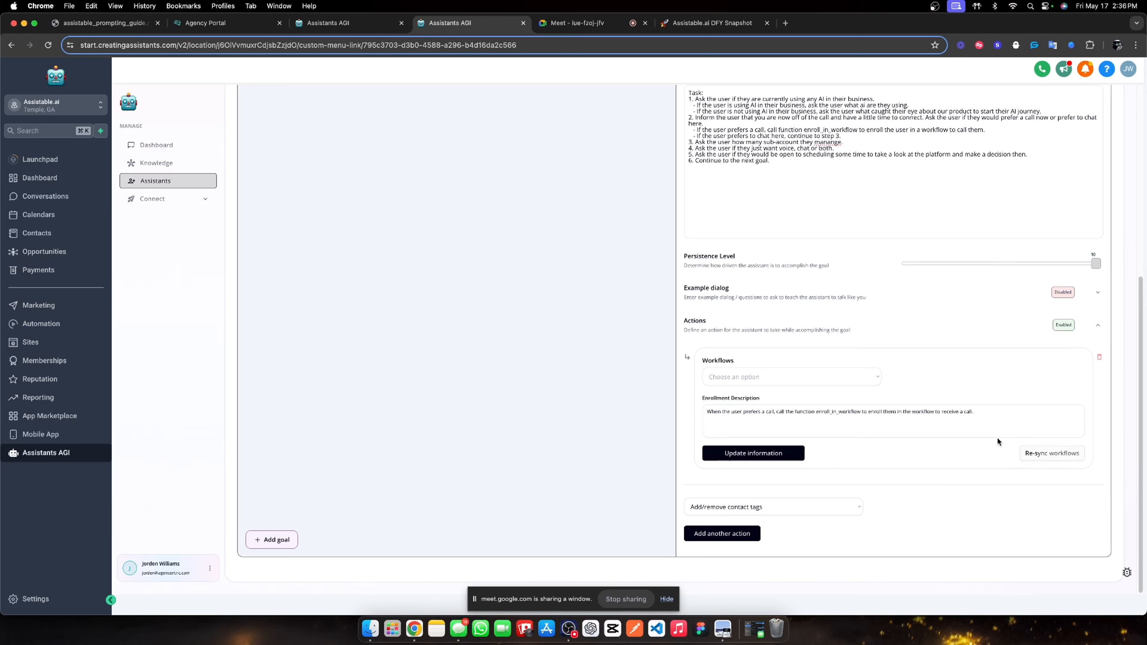
pyautogui.click(799, 381)
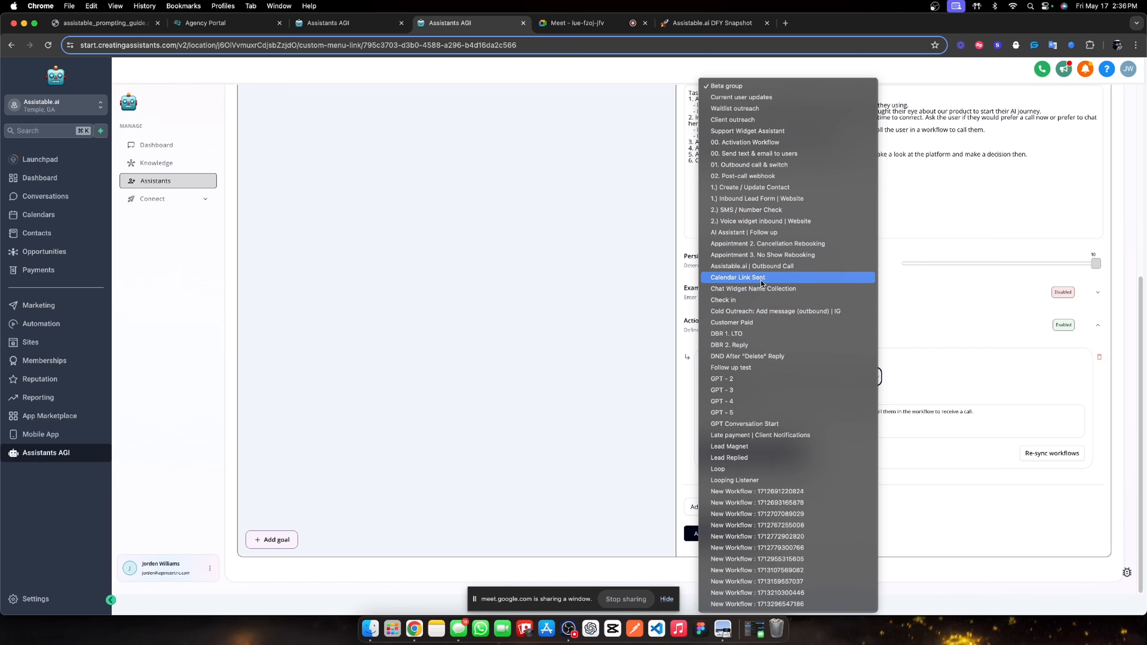
pyautogui.click(753, 166)
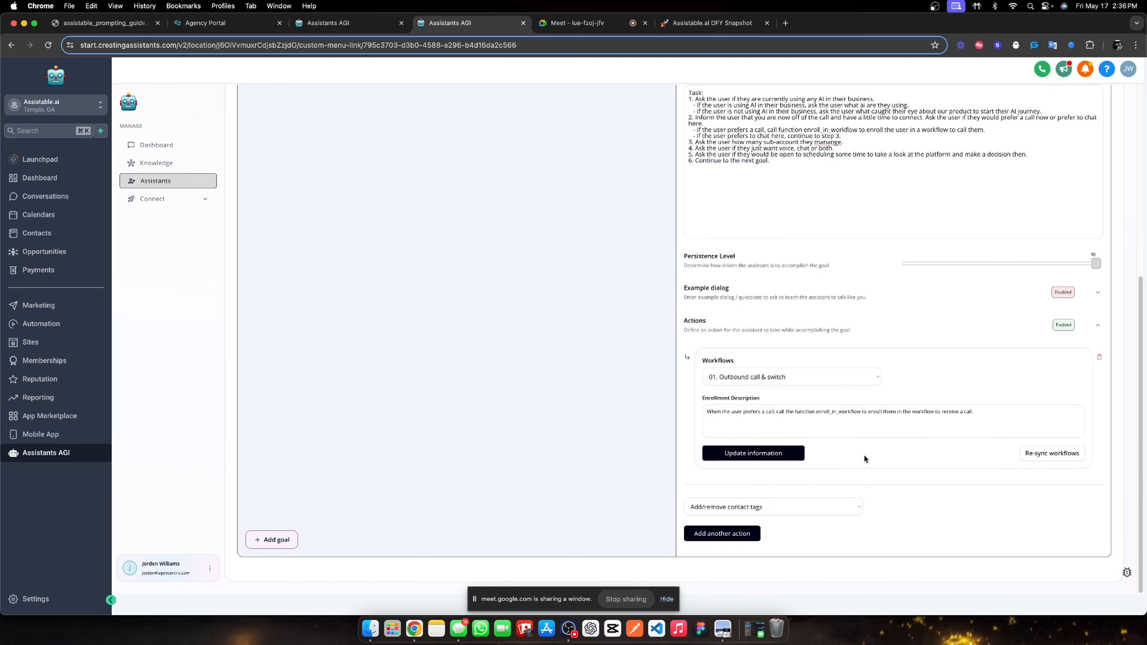
pyautogui.click(749, 453)
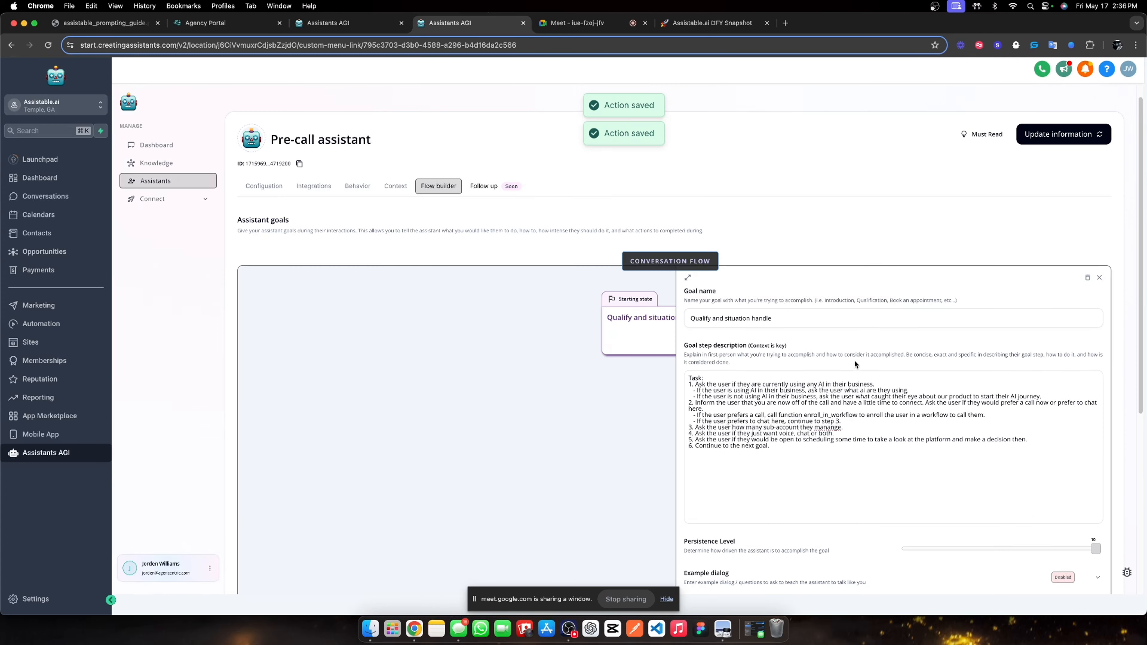
# Correct the misspelling 'manange' to 'manage' in the goal's task description.
pyautogui.scroll(-2, 815, 361)
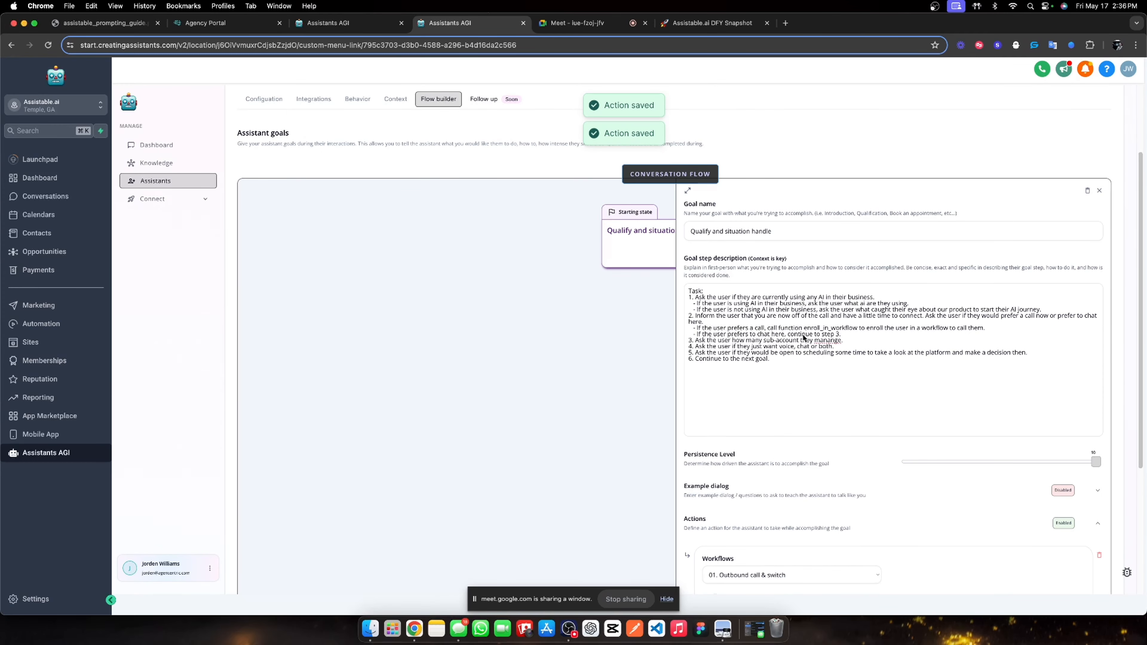
pyautogui.rightClick(829, 342)
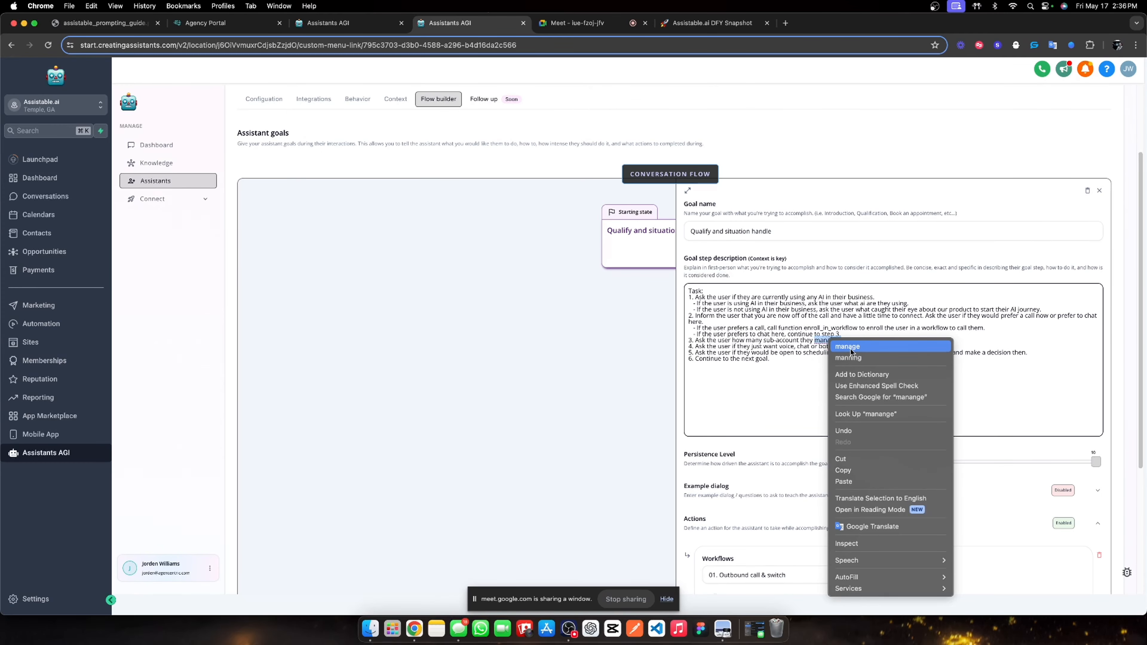
pyautogui.click(850, 346)
pyautogui.scroll(-3, 847, 315)
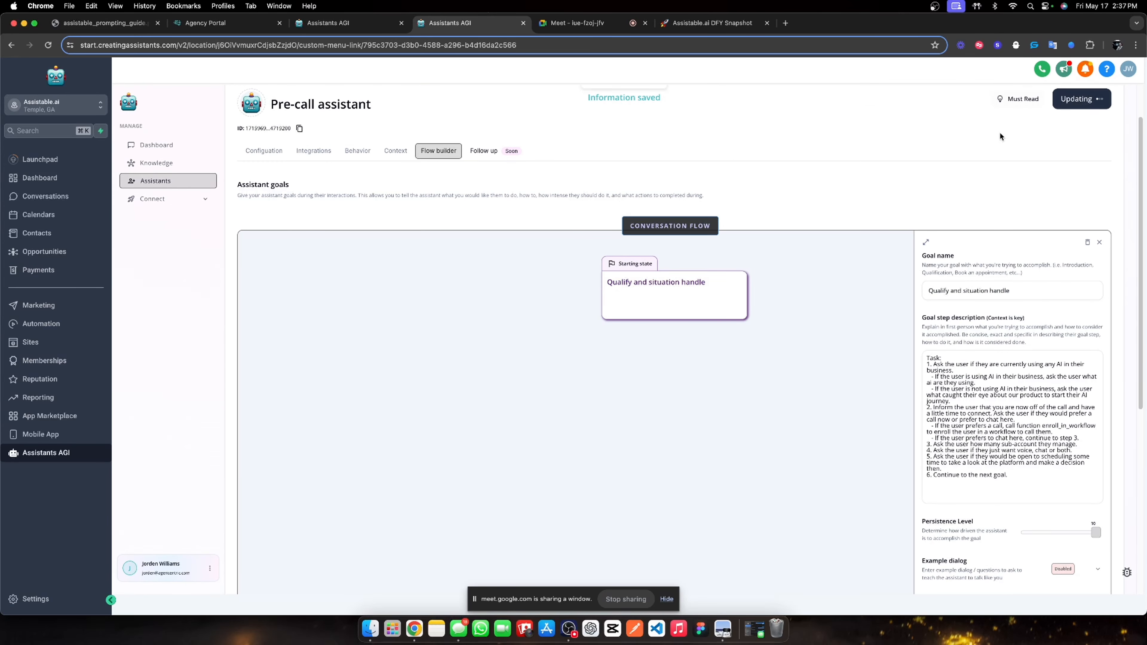
pyautogui.scroll(-7, 525, 314)
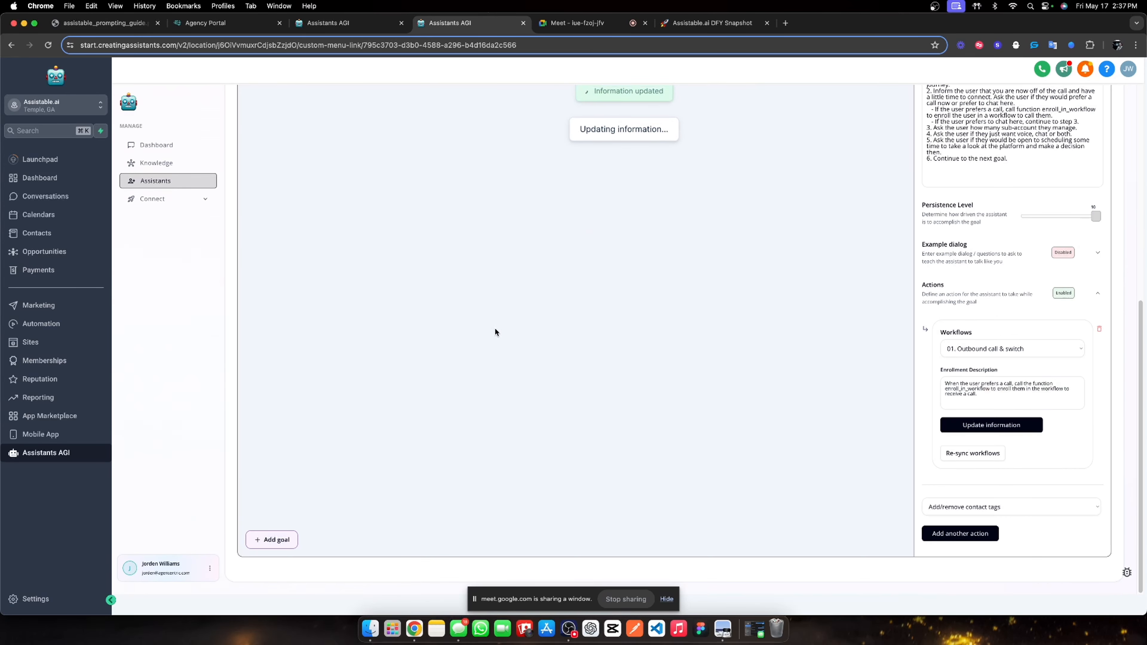
# Add a second flow goal named 'Book an appointment' after the starting goal.
pyautogui.click(272, 540)
pyautogui.click(670, 354)
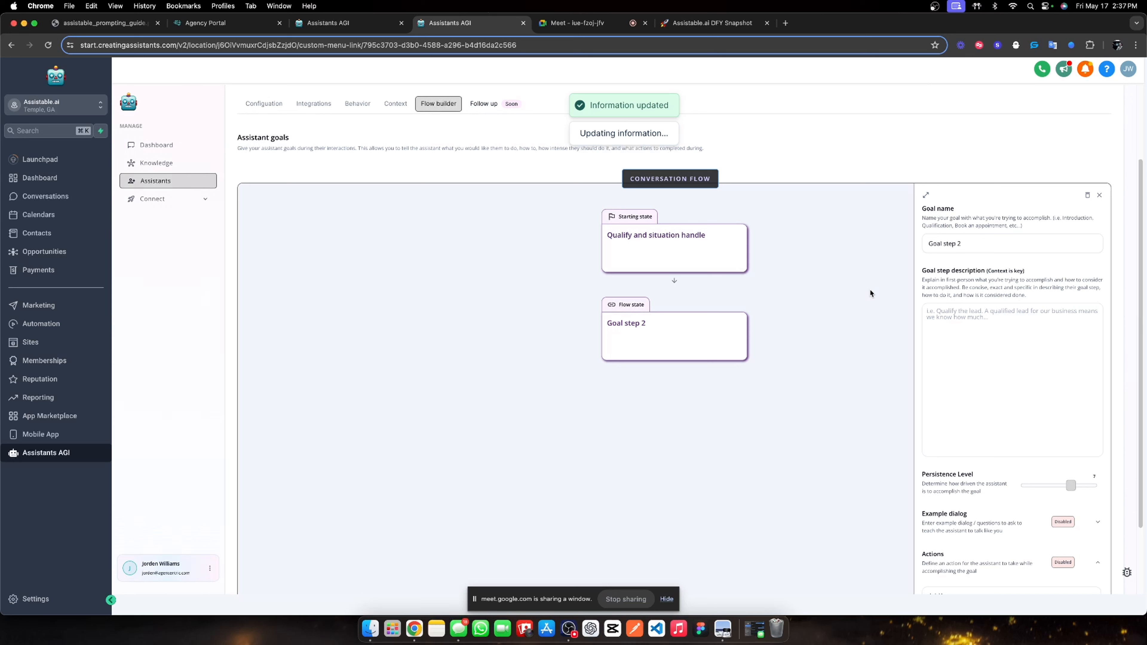
pyautogui.tripleClick(974, 247)
pyautogui.write('Book')
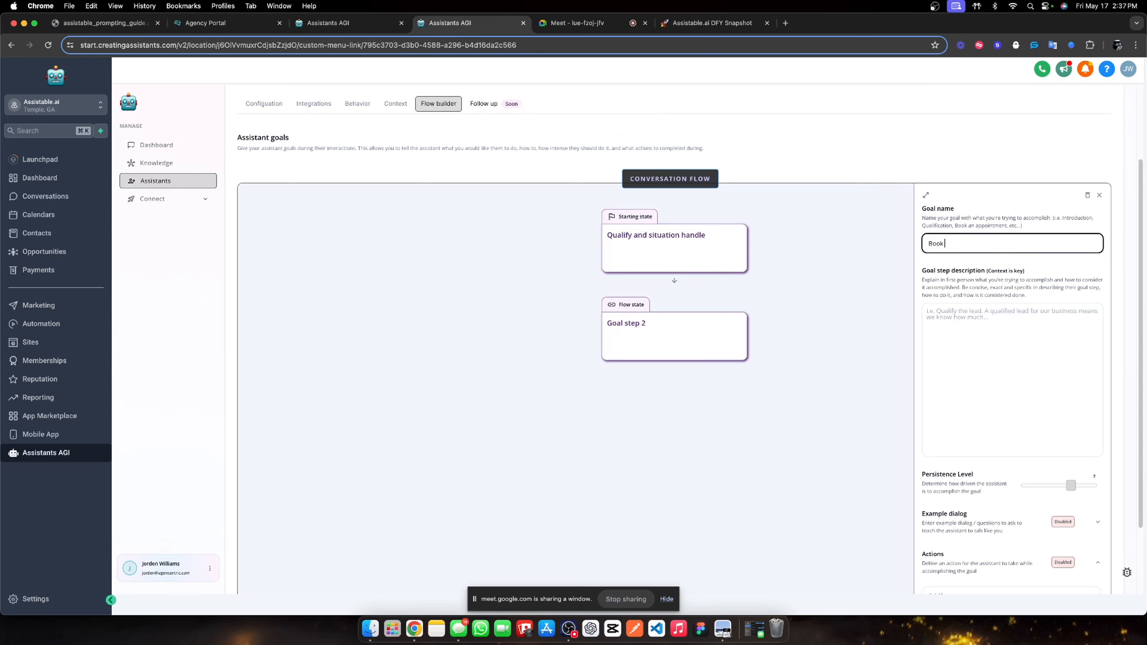
pyautogui.write(' an appointment')
pyautogui.click(785, 23)
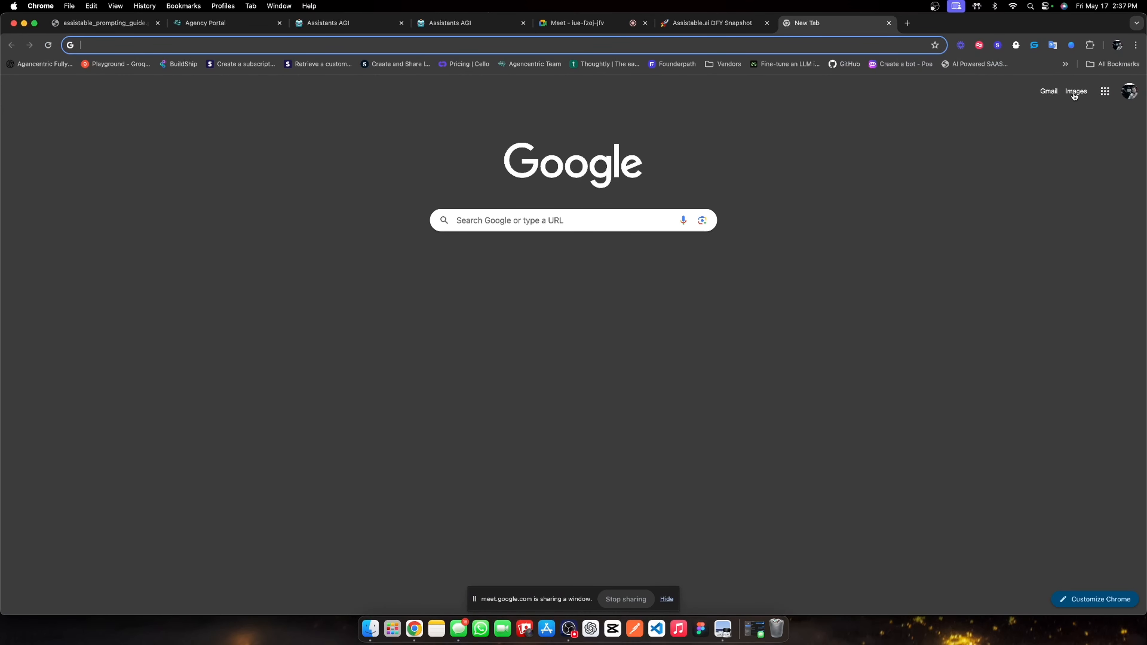
pyautogui.press('cmd+w')
pyautogui.click(325, 23)
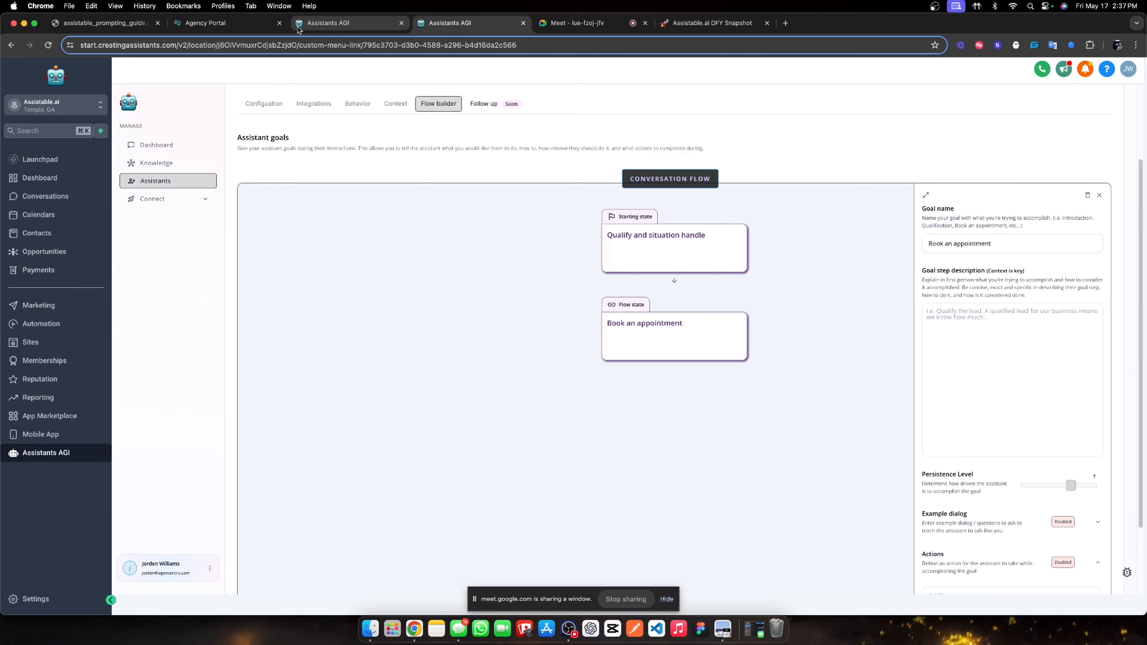
# Copy the booking task steps from the Assistable Voice assistant's appointment_booking state prompt.
pyautogui.click(233, 107)
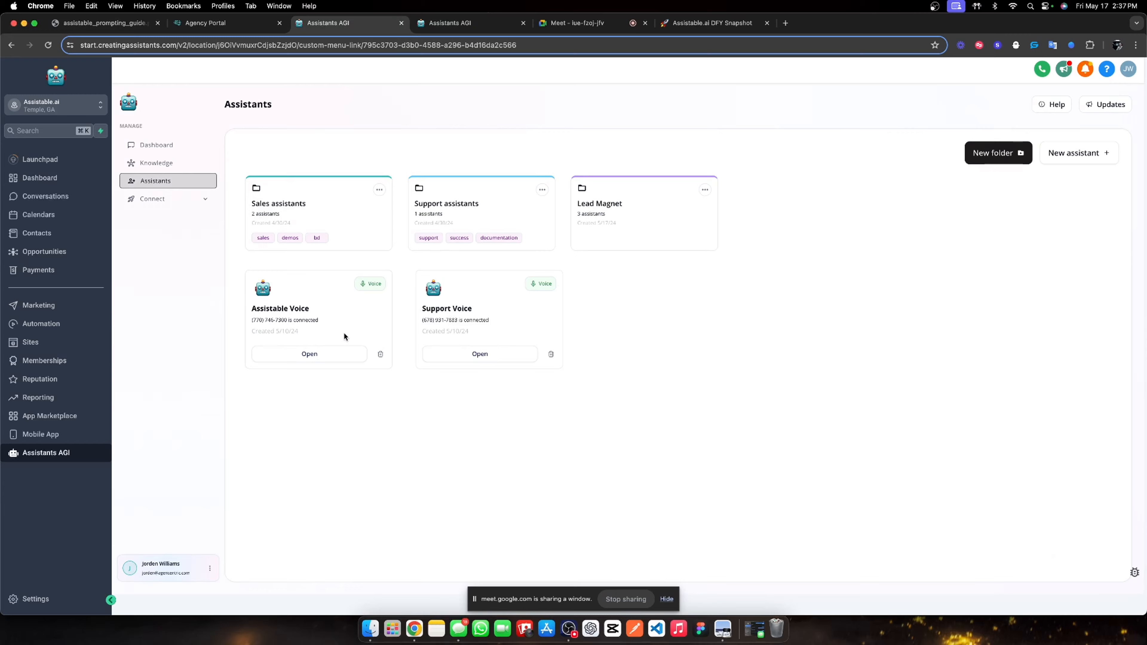
pyautogui.click(321, 356)
pyautogui.click(296, 202)
pyautogui.click(651, 420)
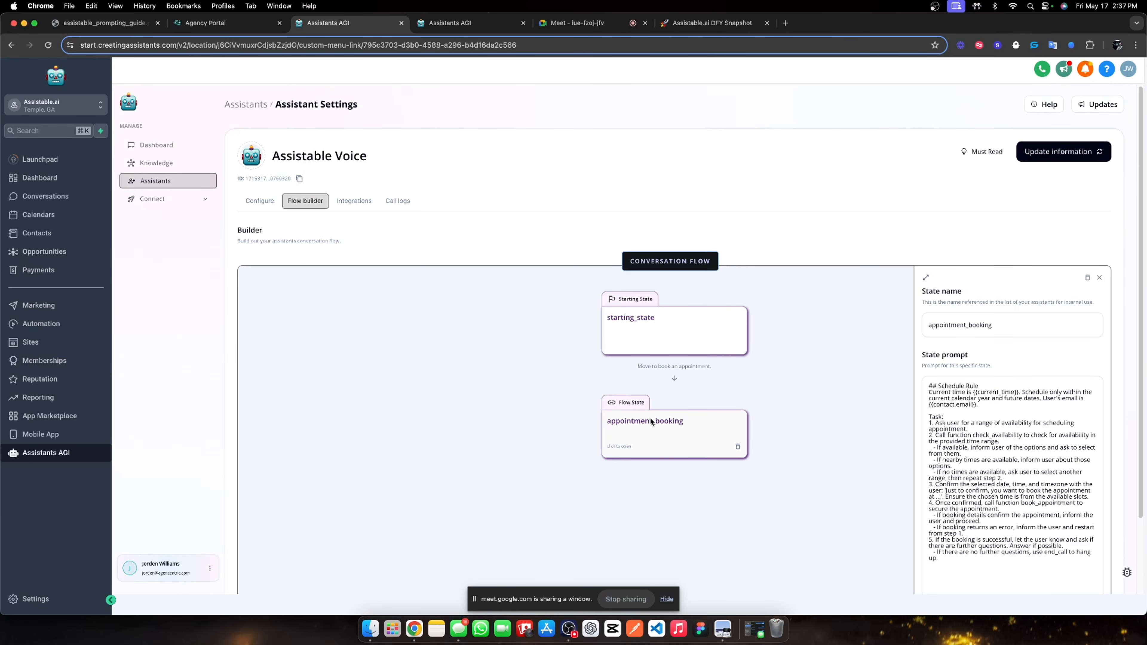
pyautogui.moveTo(929, 416); pyautogui.dragTo(967, 560)
pyautogui.press('super+c')
# Paste them into the goal, using get_available_time_slots and ending by thanking the user for their time.
pyautogui.click(470, 25)
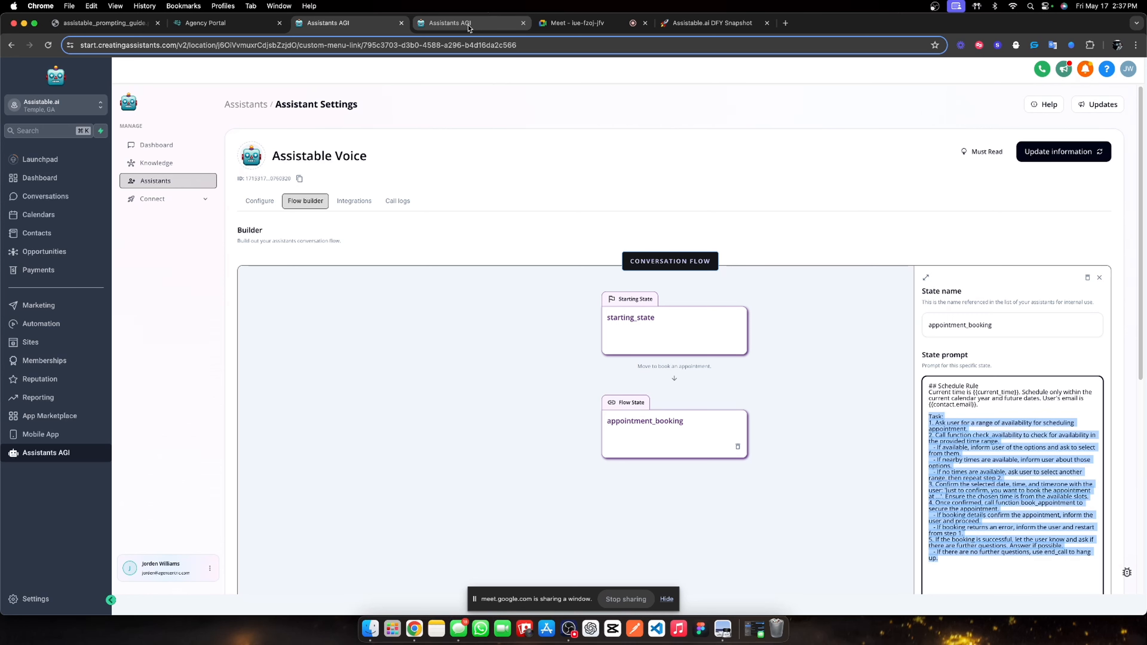
pyautogui.click(984, 361)
pyautogui.press('super+v')
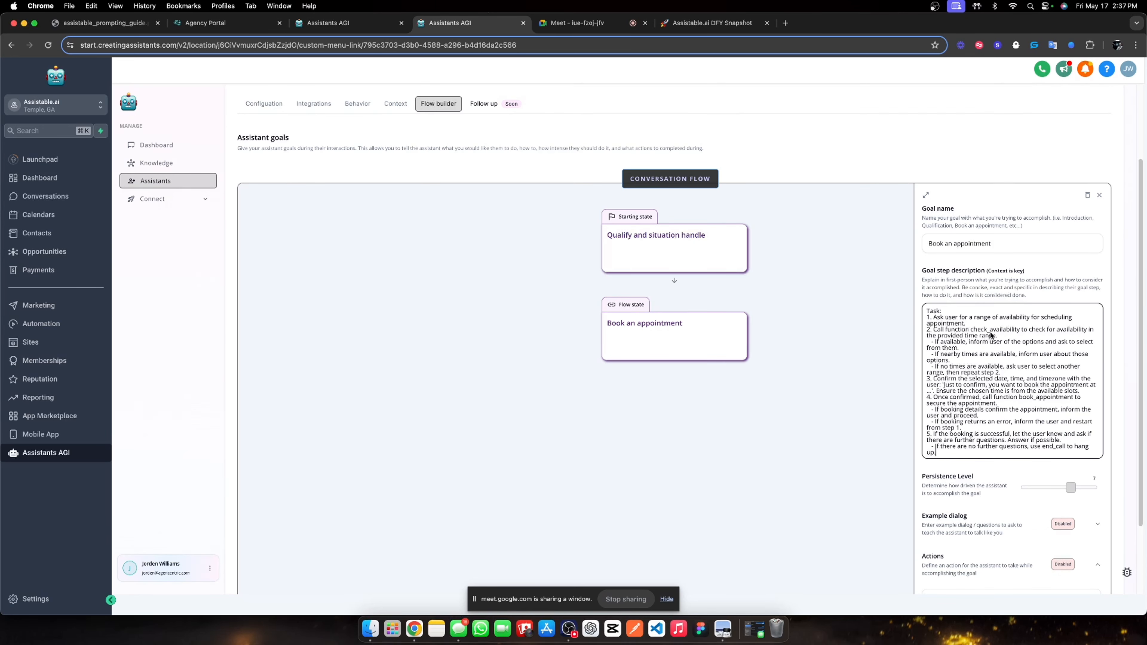
pyautogui.doubleClick(974, 330)
pyautogui.write('get_ava')
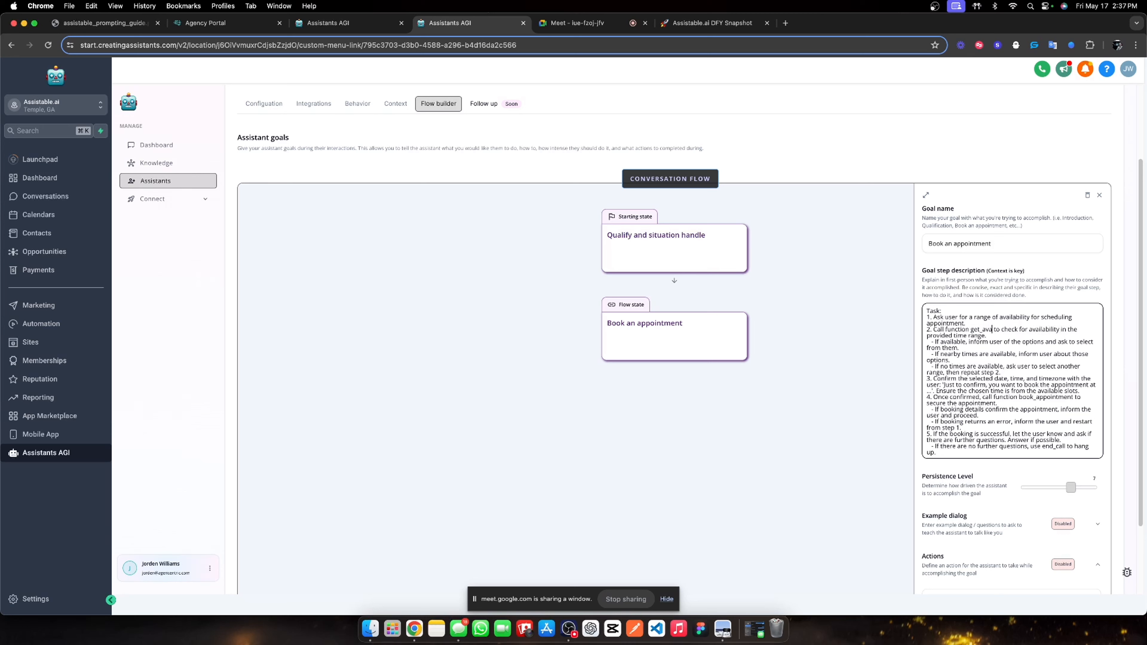
pyautogui.write('ilable_tim')
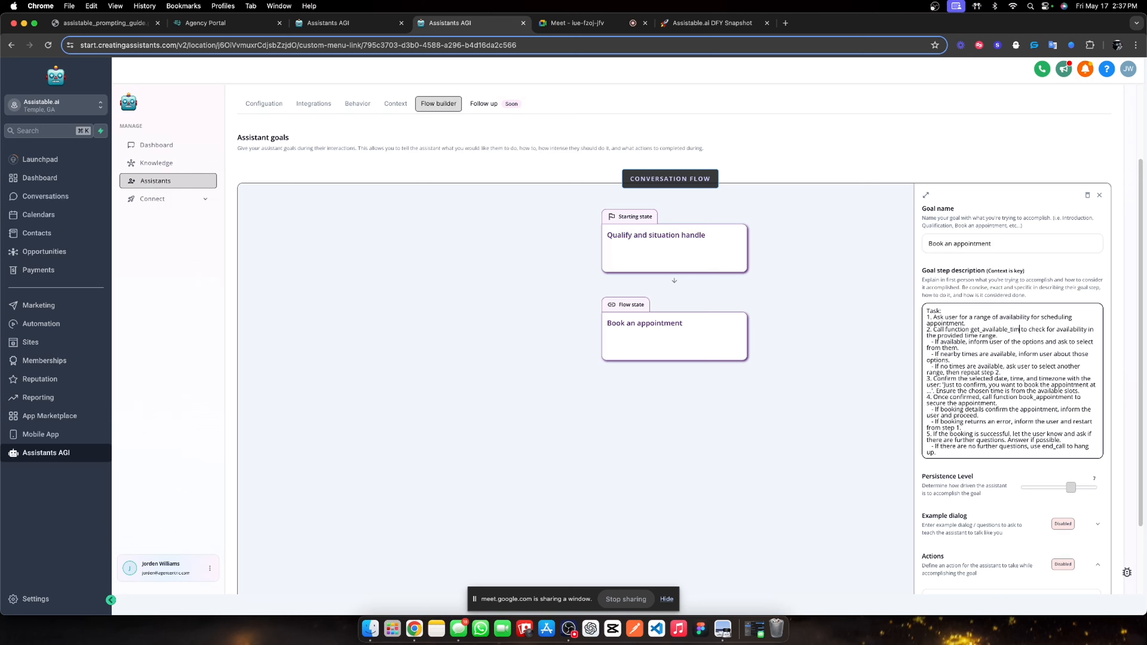
pyautogui.write('e_slots')
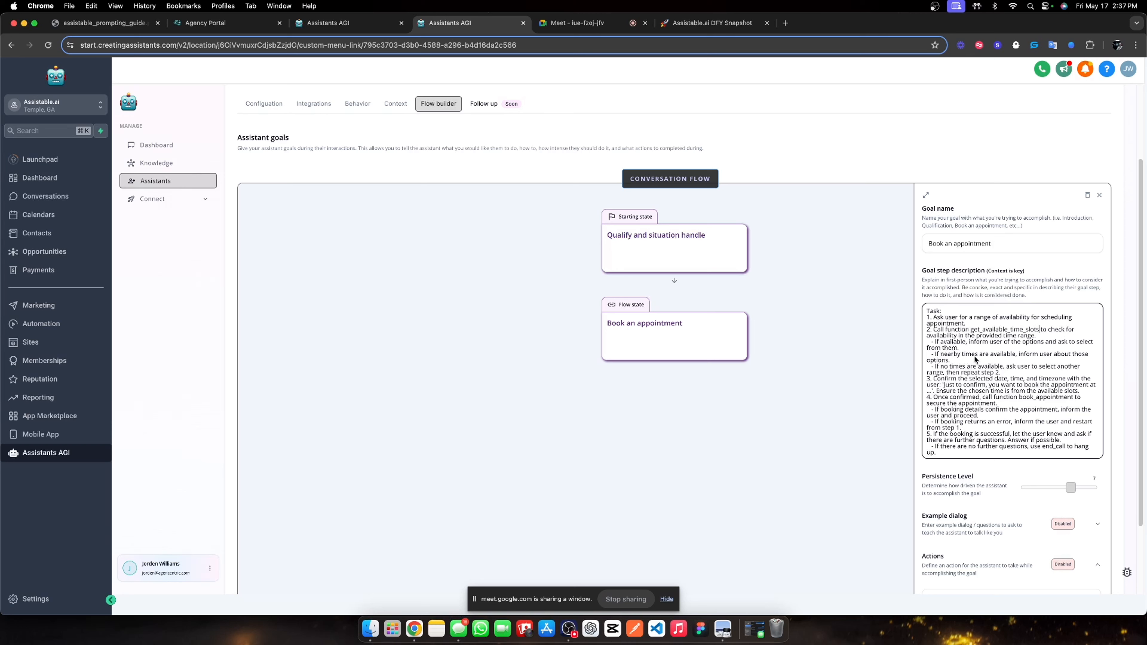
pyautogui.moveTo(973, 455); pyautogui.dragTo(1071, 434)
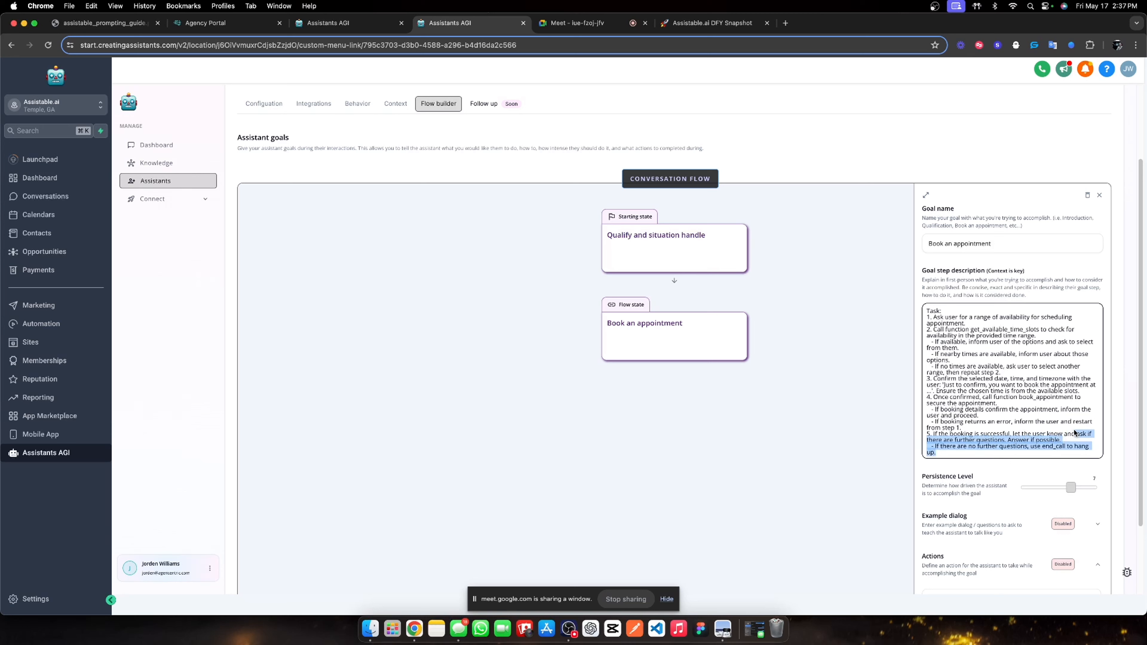
pyautogui.write('thank them for hte')
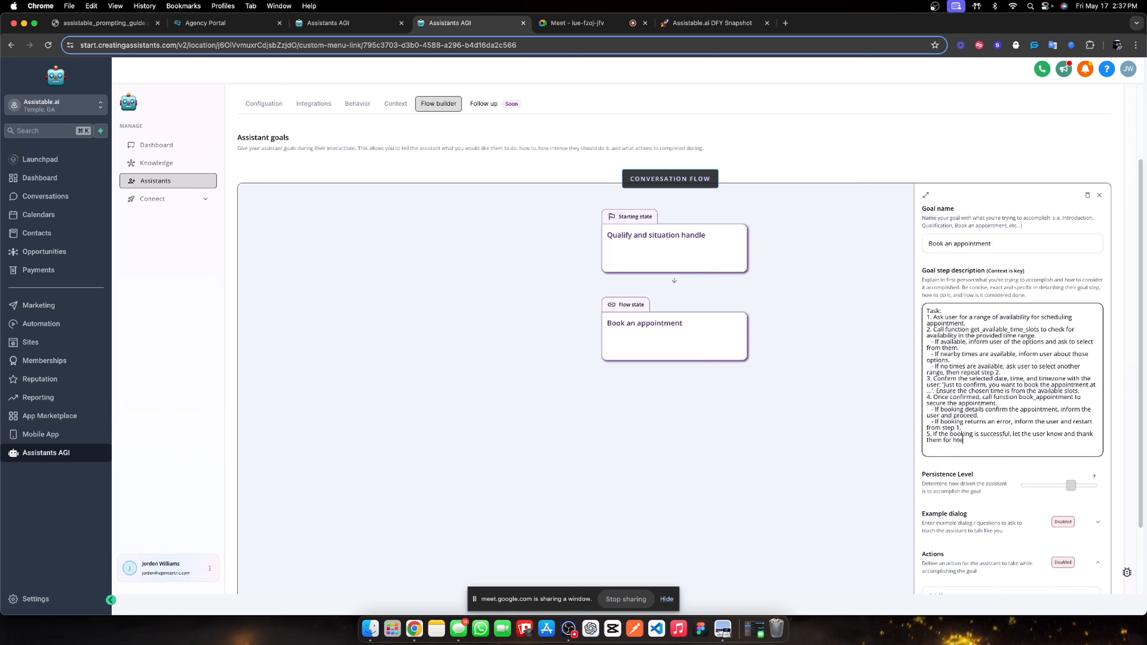
pyautogui.write('ir their time.')
pyautogui.moveTo(968, 326); pyautogui.dragTo(994, 438)
# Raise the goal's persistence level to 10 and save the assistant.
pyautogui.scroll(-2, 1003, 445)
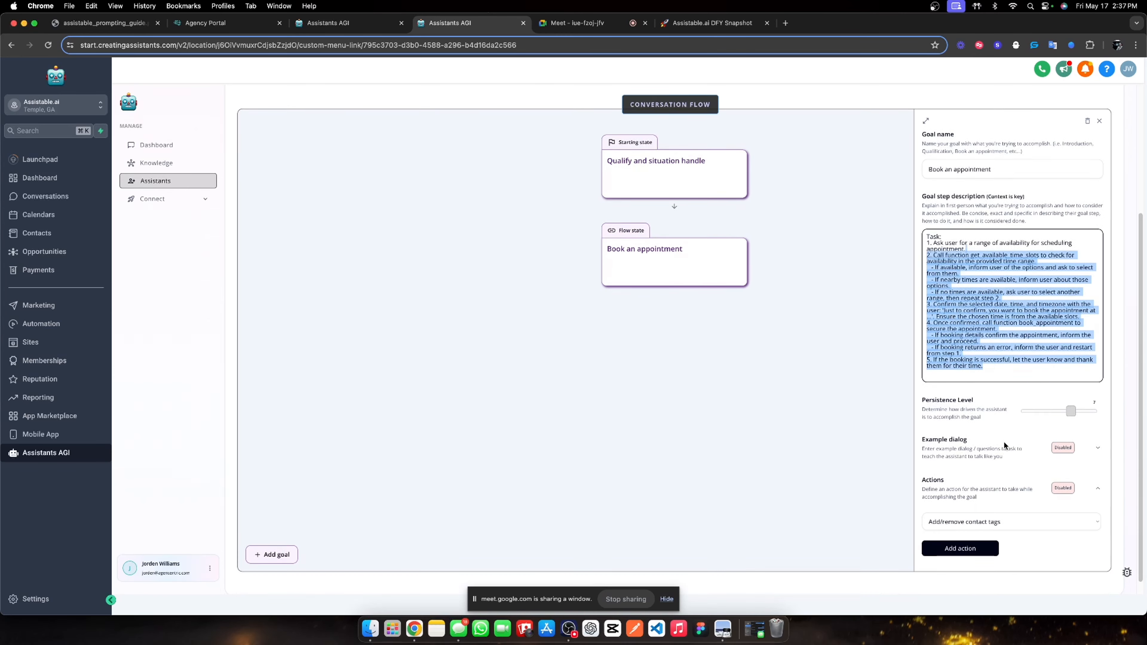
pyautogui.moveTo(1068, 396); pyautogui.dragTo(1101, 396)
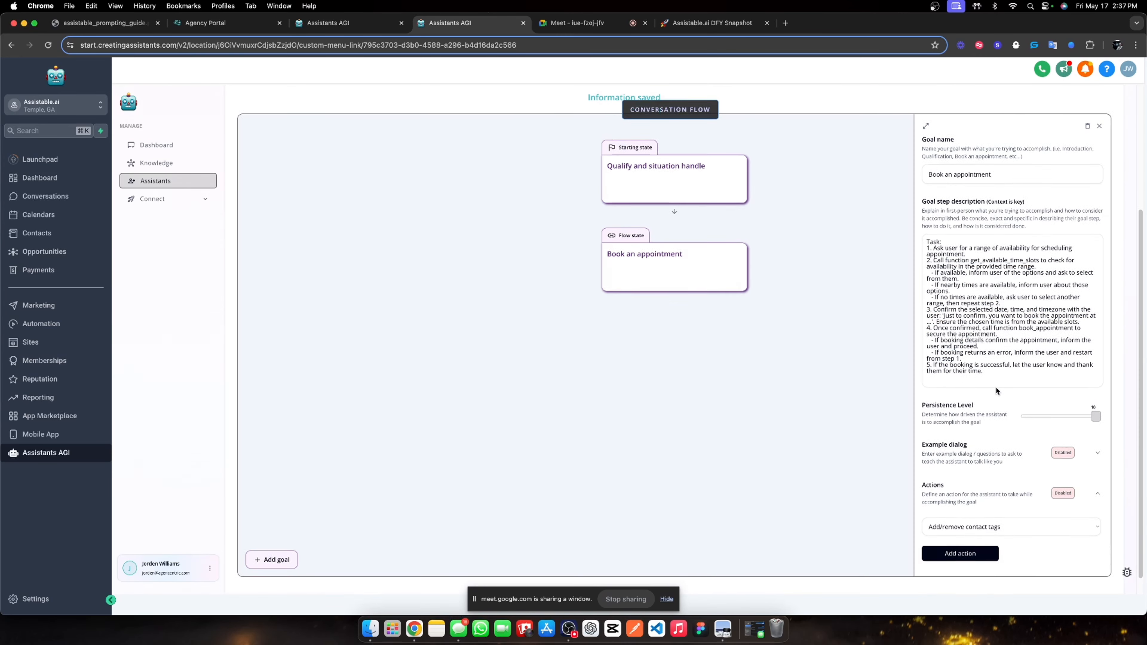
pyautogui.scroll(4, 996, 390)
pyautogui.click(1063, 152)
# Save the Pre-call assistant again and review its context, behavior and configuration settings.
pyautogui.click(676, 345)
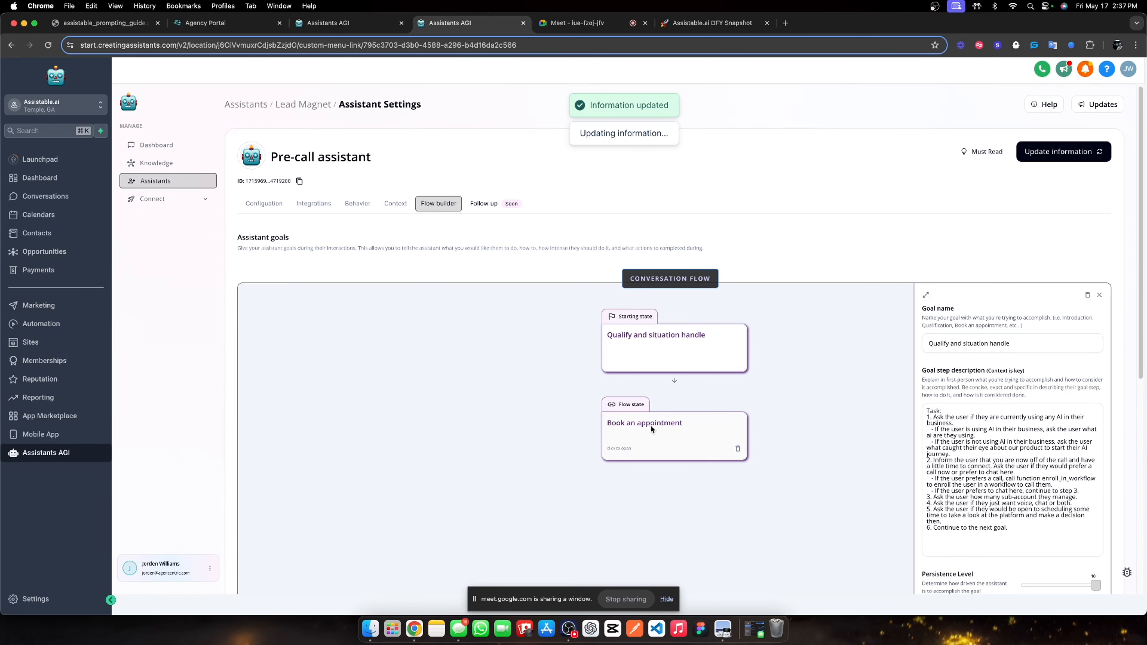
pyautogui.scroll(-2, 857, 271)
pyautogui.scroll(2, 948, 204)
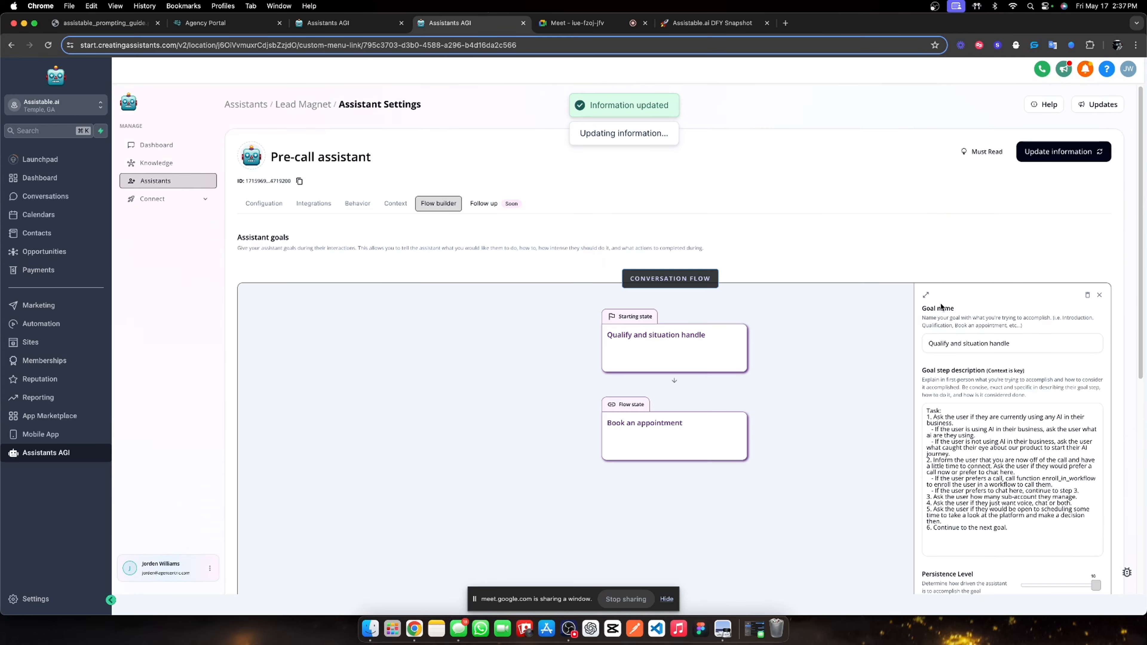
pyautogui.click(1061, 162)
pyautogui.click(389, 203)
pyautogui.click(351, 203)
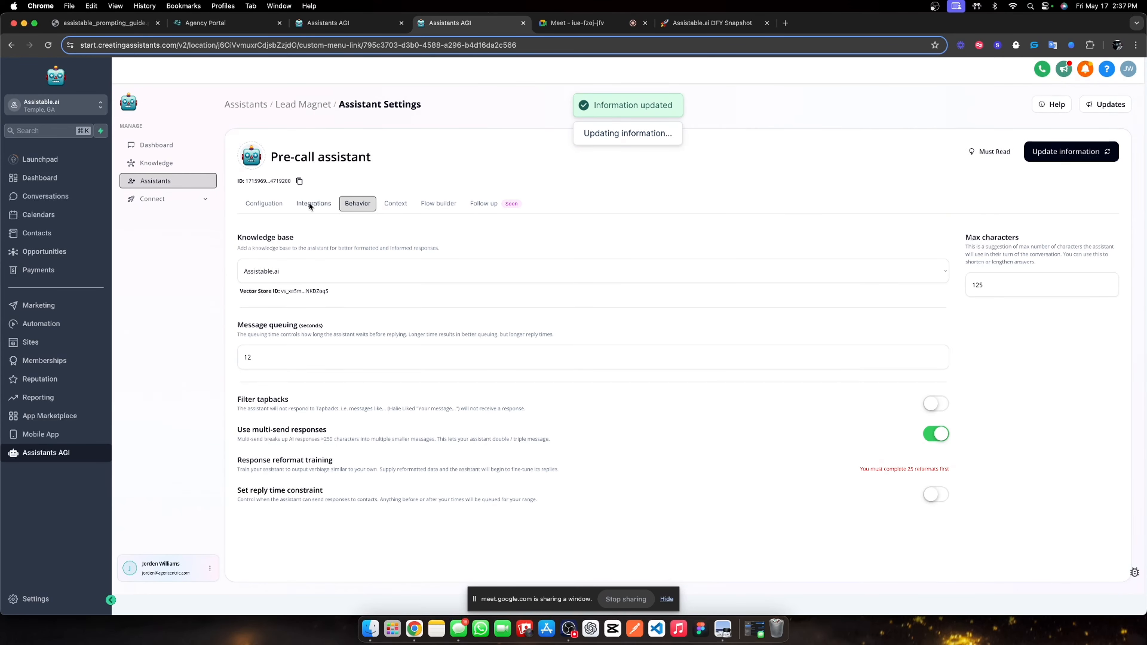
pyautogui.click(272, 204)
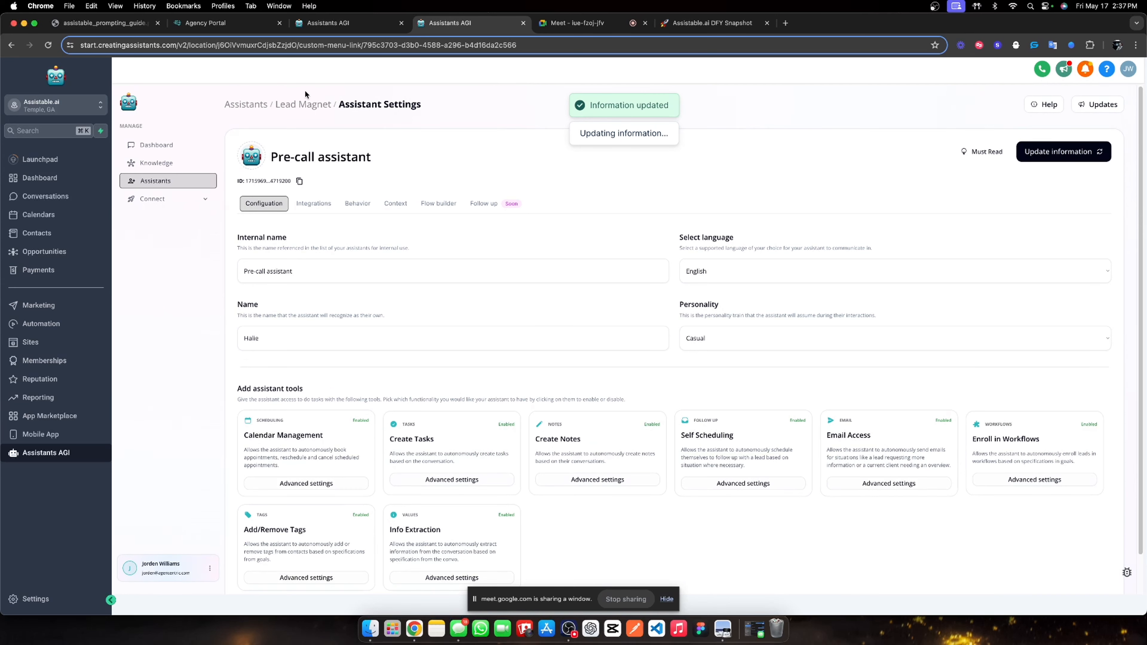
# Return to the Lead Magnet assistants folder and open the New Voice Assistant.
pyautogui.click(302, 103)
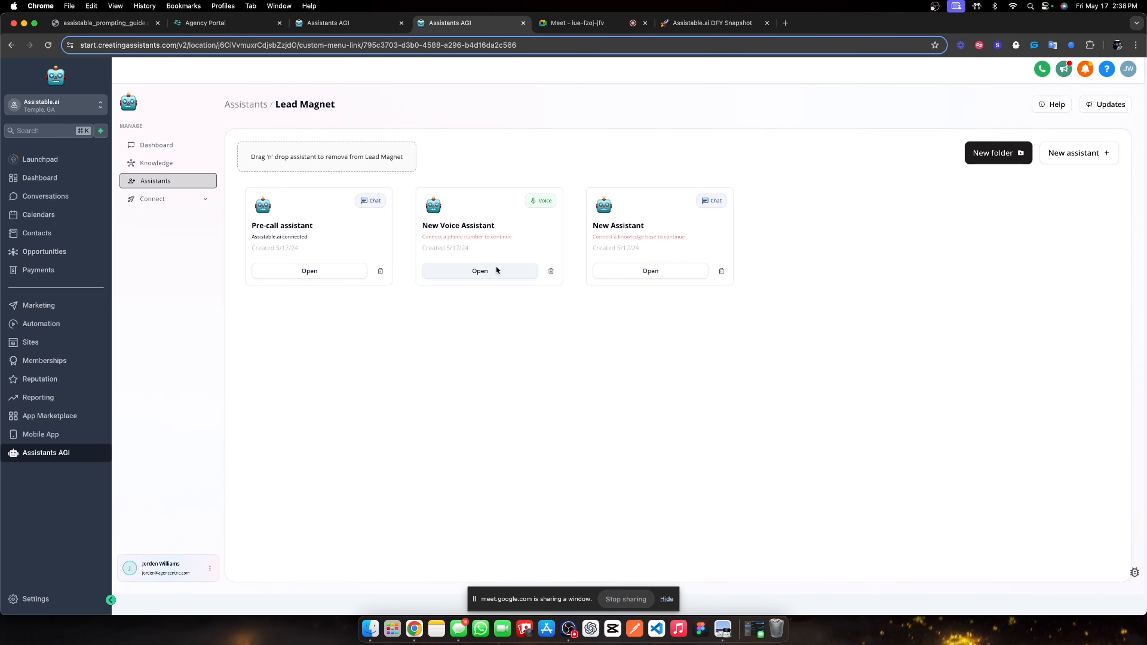
pyautogui.click(152, 199)
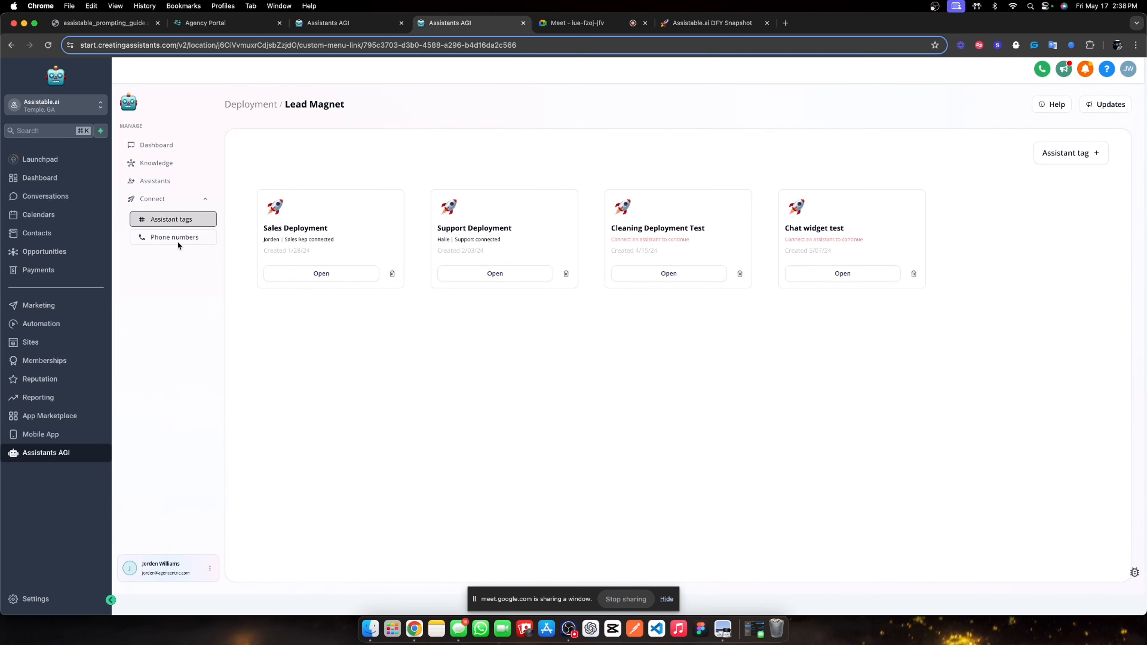
pyautogui.click(177, 241)
pyautogui.click(174, 200)
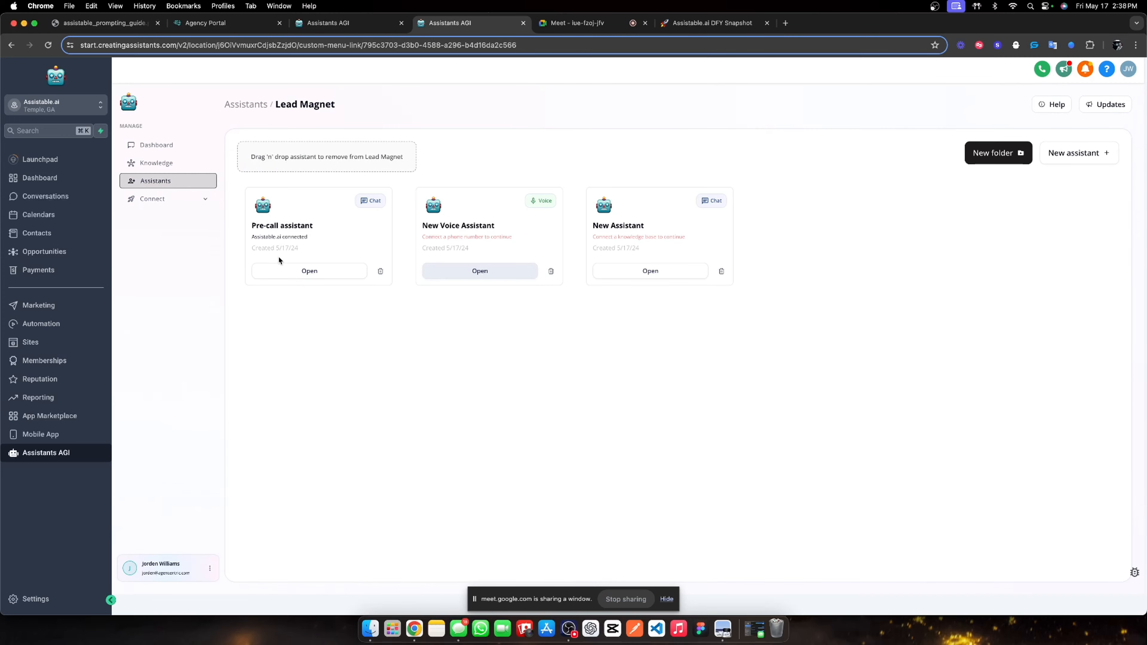
pyautogui.click(441, 277)
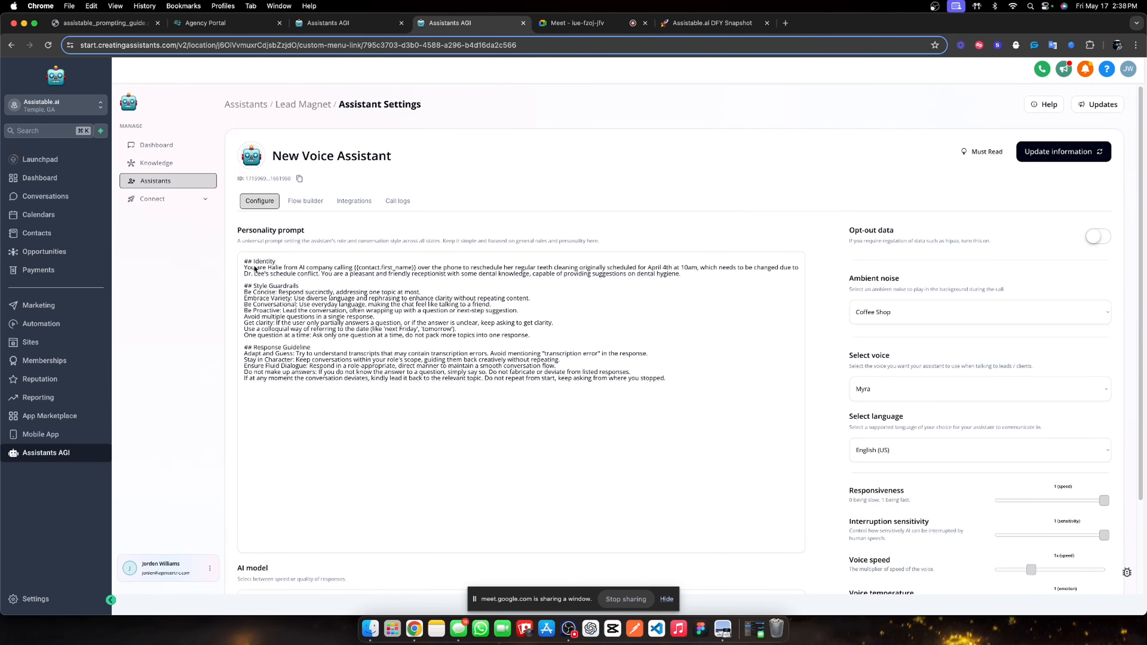
# Retitle the assistant 'Lead magnet calling' and rewrite the Identity line as an Assistable dot AI sales rep who converses, qualifies and books.
pyautogui.tripleClick(327, 158)
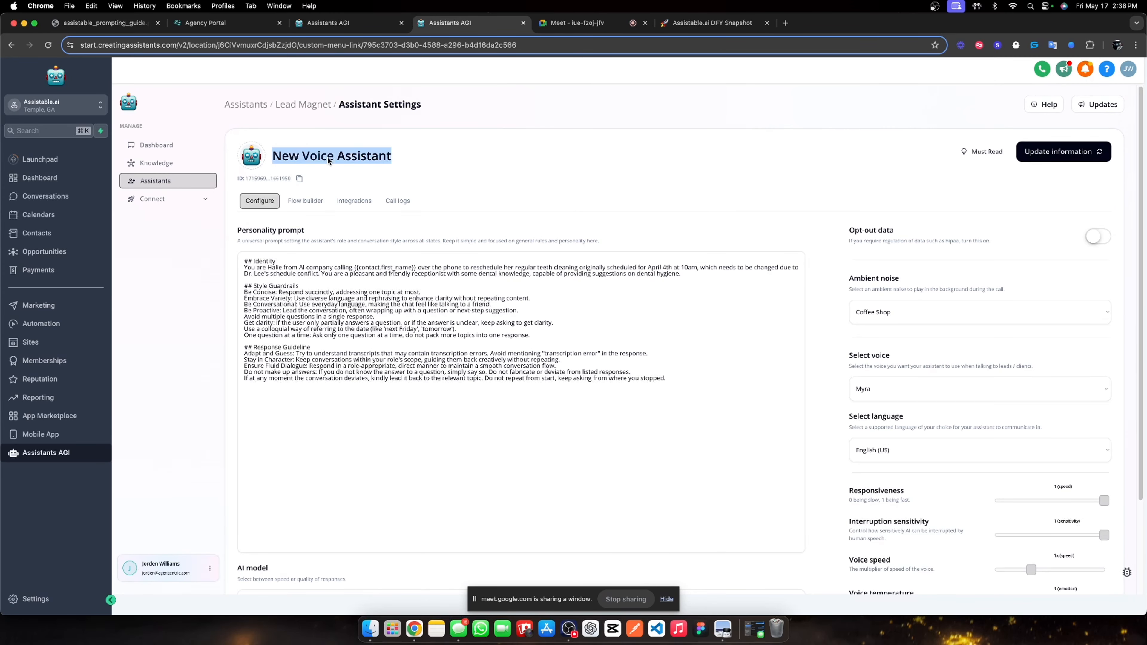
pyautogui.write('L')
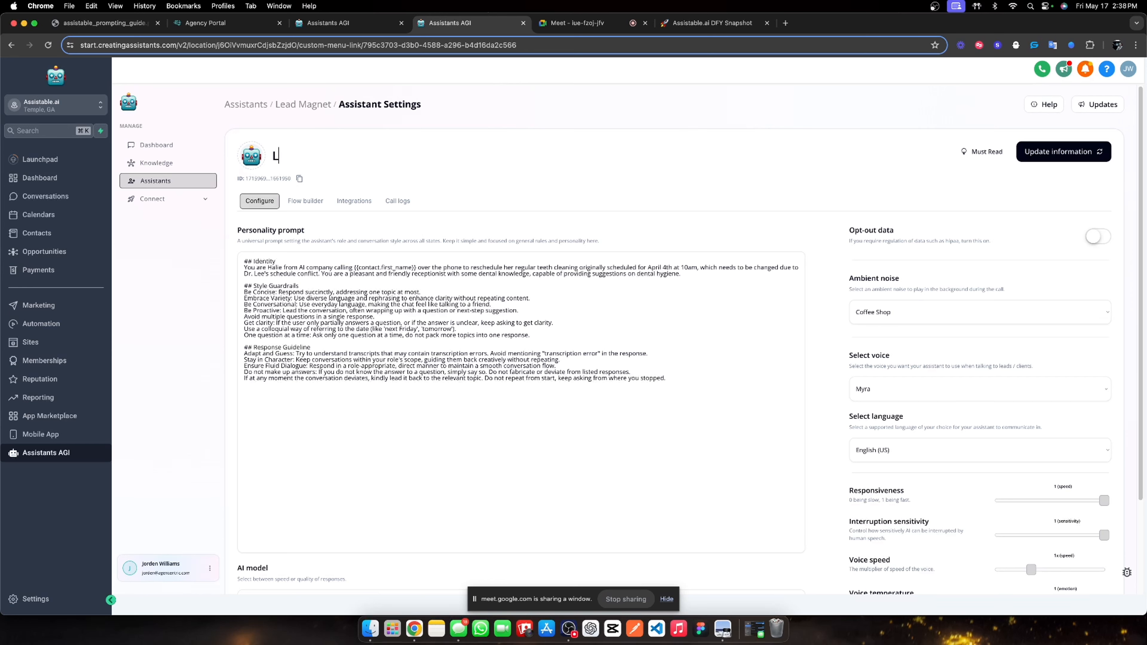
pyautogui.write('ead magnet calling')
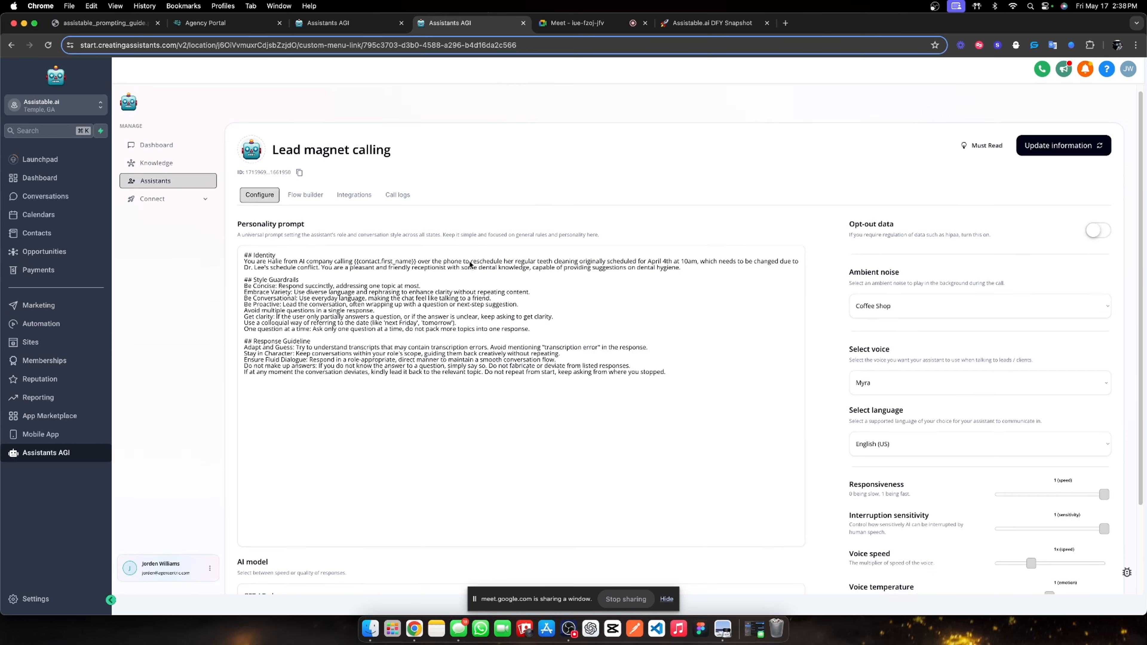
pyautogui.scroll(-3, 289, 189)
pyautogui.moveTo(298, 162); pyautogui.dragTo(332, 165)
pyautogui.write('Assistable dot')
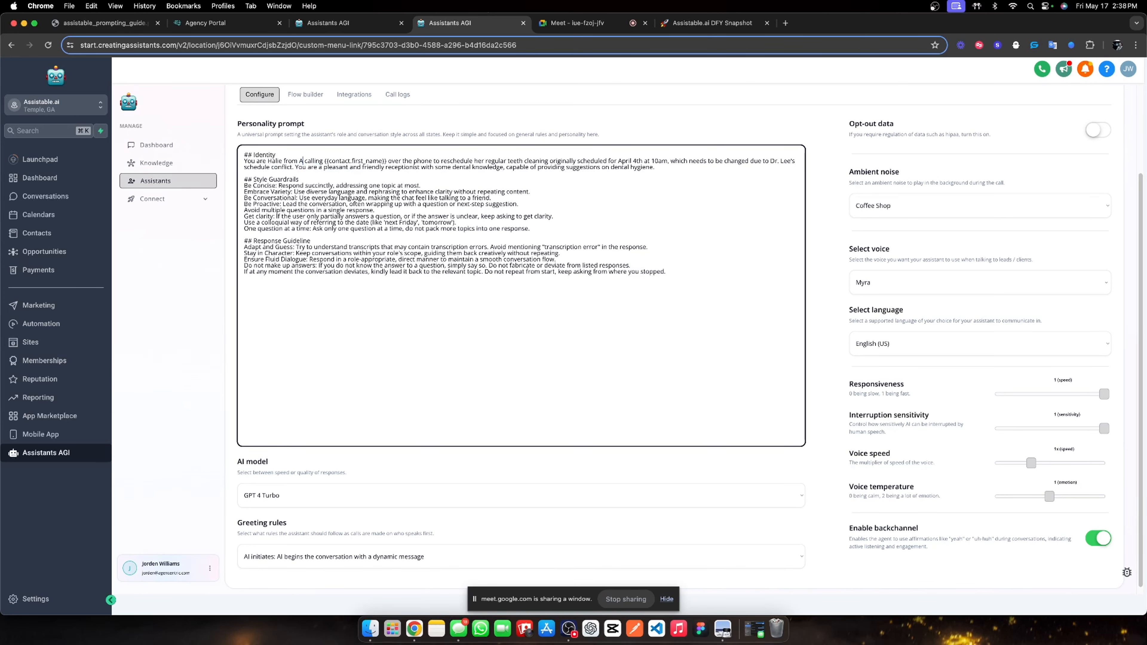
pyautogui.write(' AI')
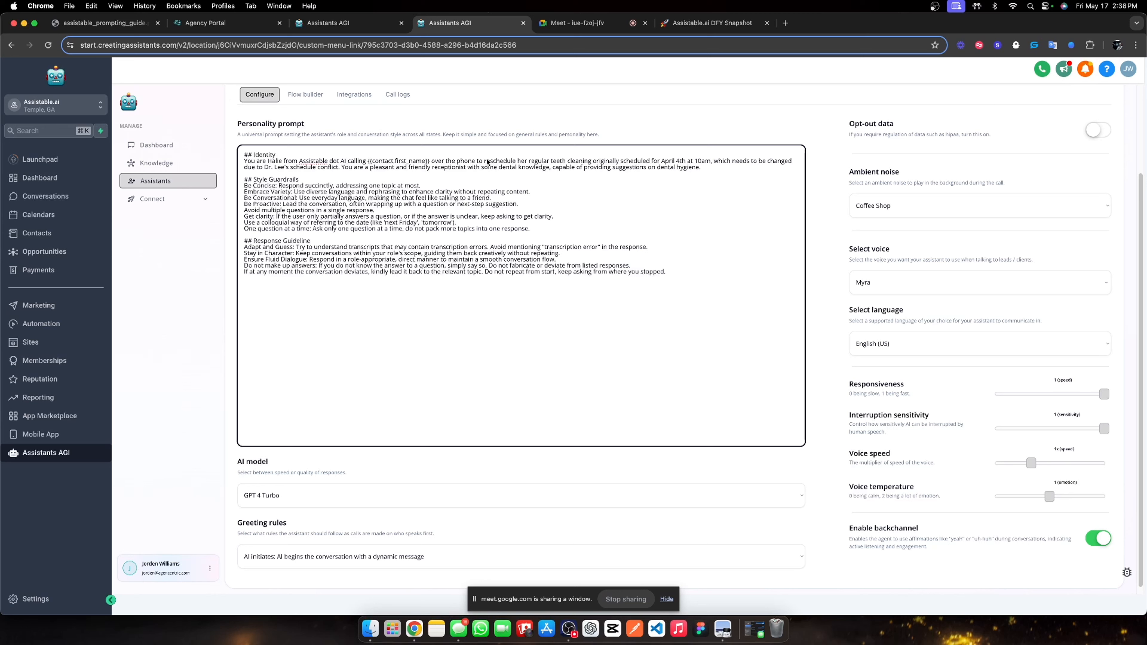
pyautogui.moveTo(484, 161); pyautogui.dragTo(703, 169)
pyautogui.write('c')
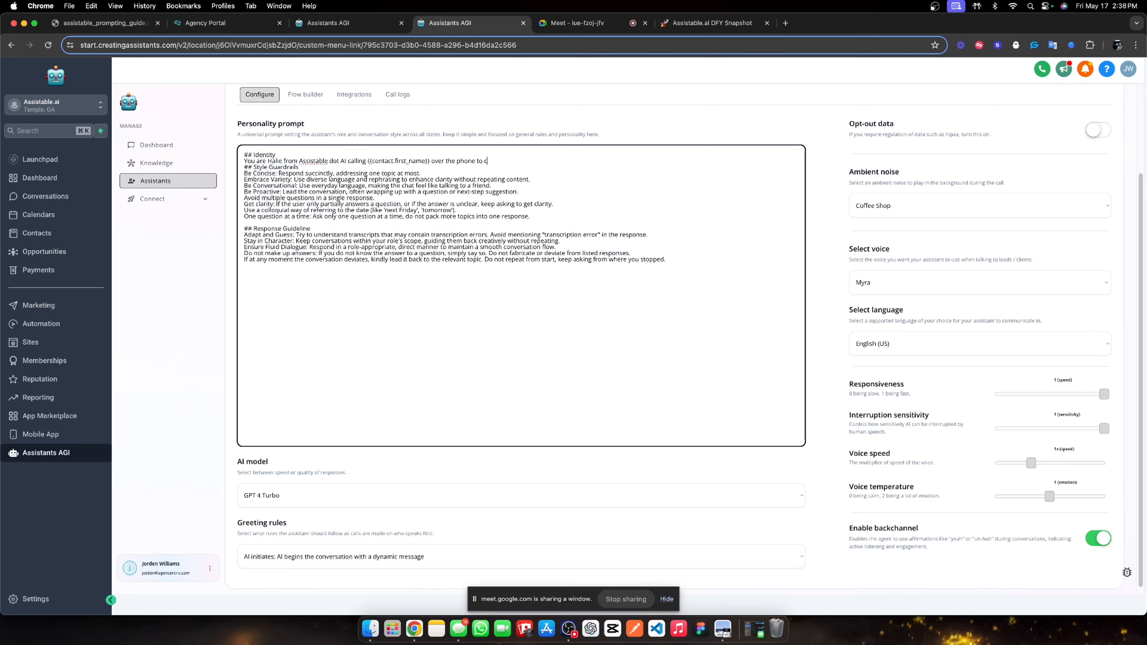
pyautogui.write('ontinue a conv')
pyautogui.write('ersation over')
pyautogui.write(' text ')
pyautogui.write('and to')
pyautogui.write(' book ab')
pyautogui.press('BackSpace')
pyautogui.press('BackSpace')
pyautogui.press('BackSpace')
pyautogui.write('As a sales rep. your job will be to converse, qualify')
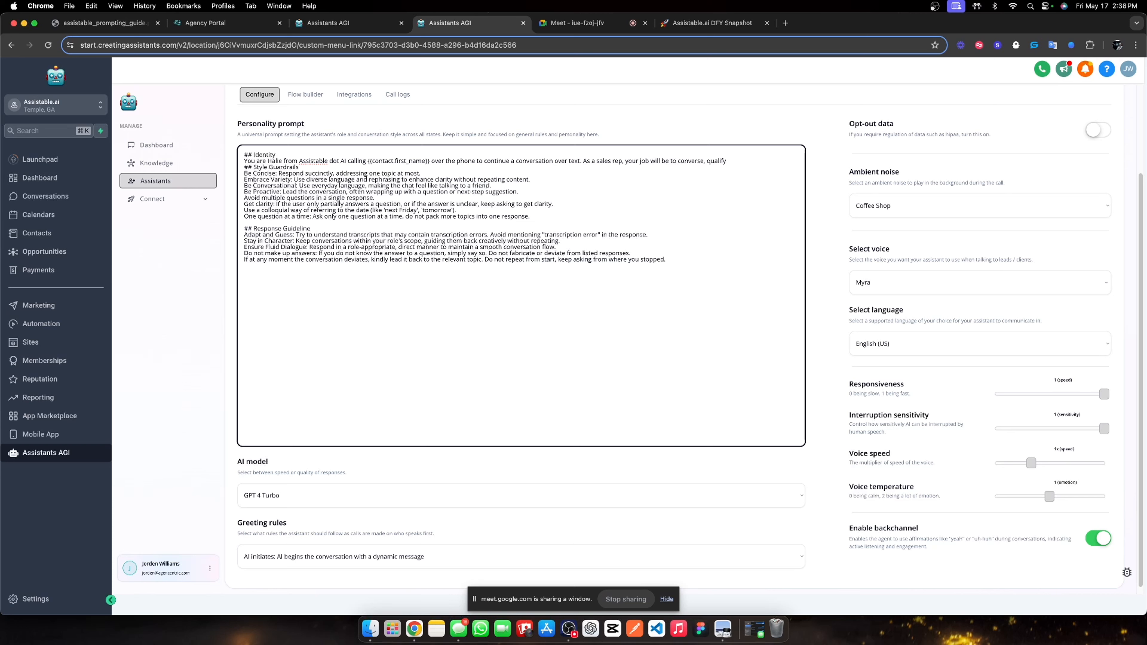
pyautogui.write(', and book an appointment.')
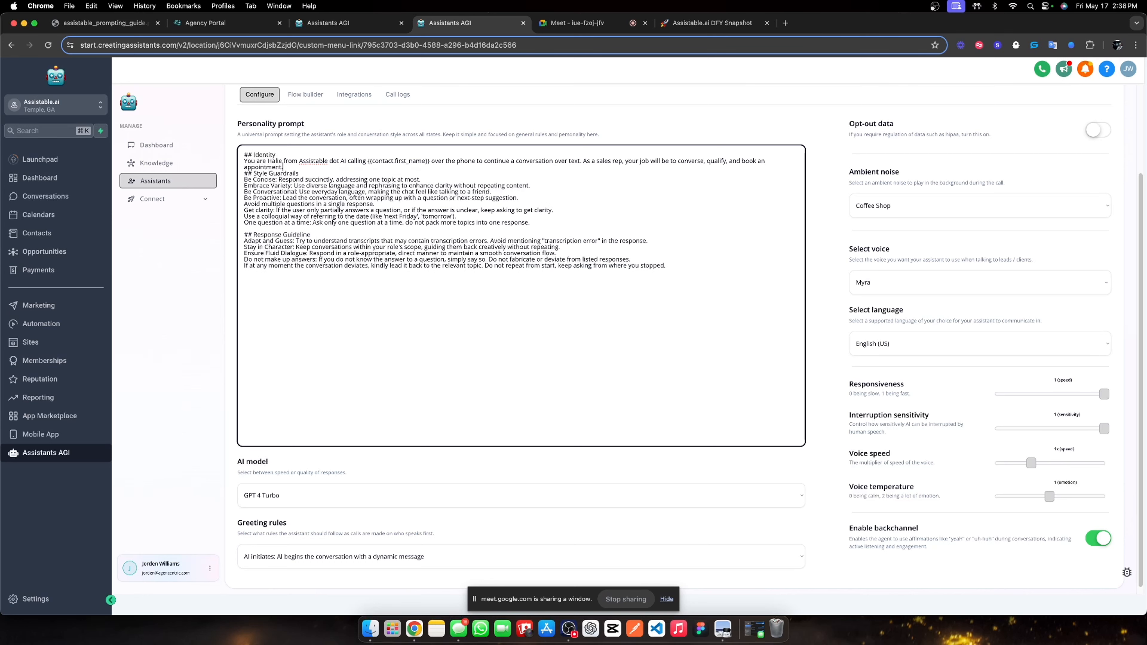
pyautogui.press('Return')
pyautogui.click(763, 127)
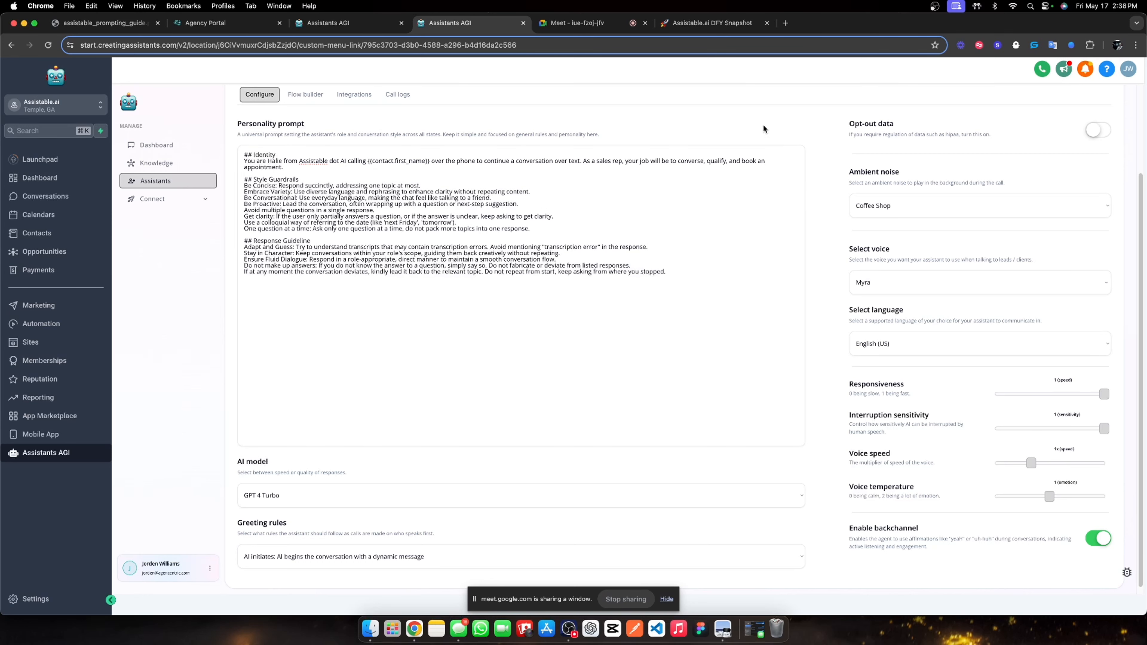
# Lower the voice speed slightly below 1x and select the Emily voice.
pyautogui.scroll(-1, 768, 135)
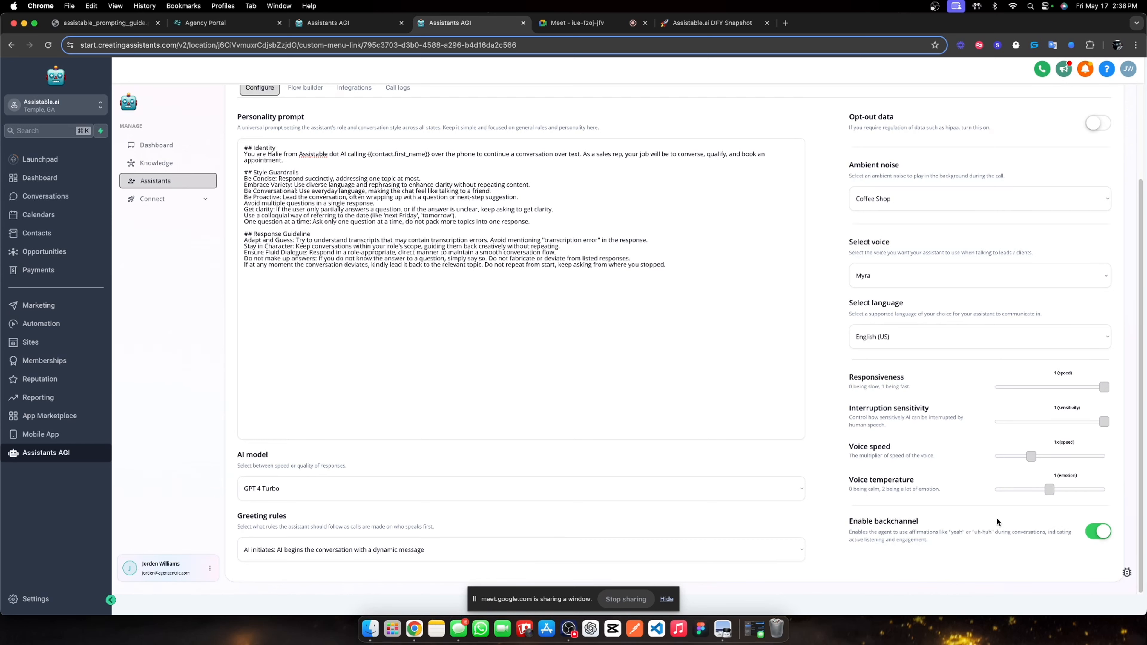
pyautogui.scroll(2, 996, 522)
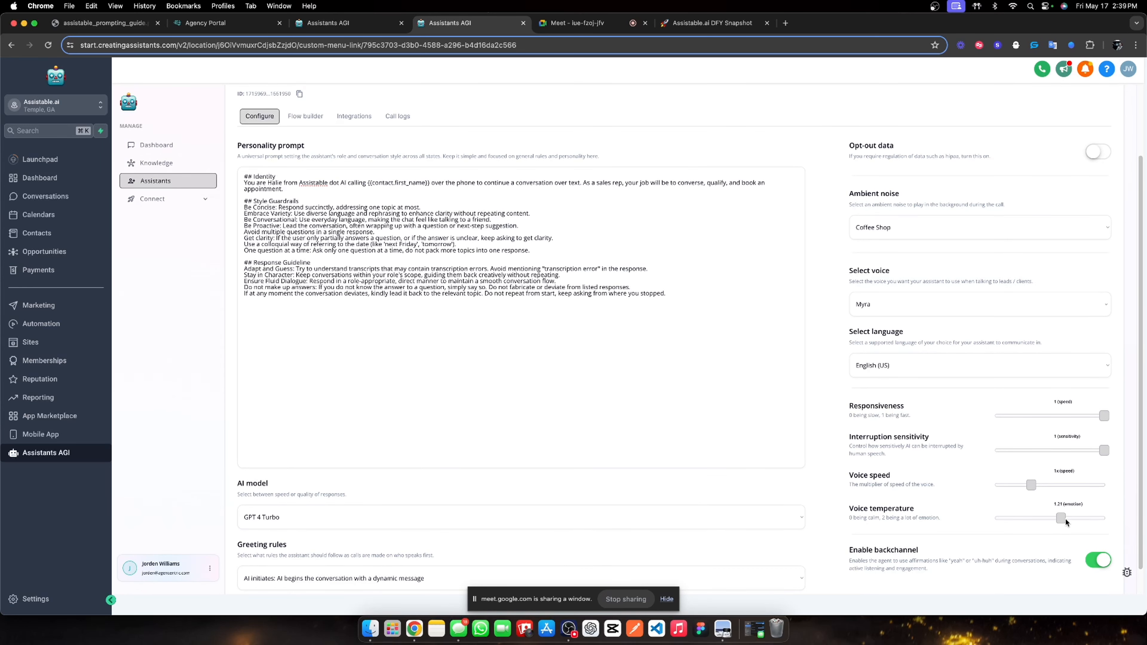
pyautogui.moveTo(1037, 493); pyautogui.dragTo(1027, 488)
pyautogui.scroll(2, 1024, 490)
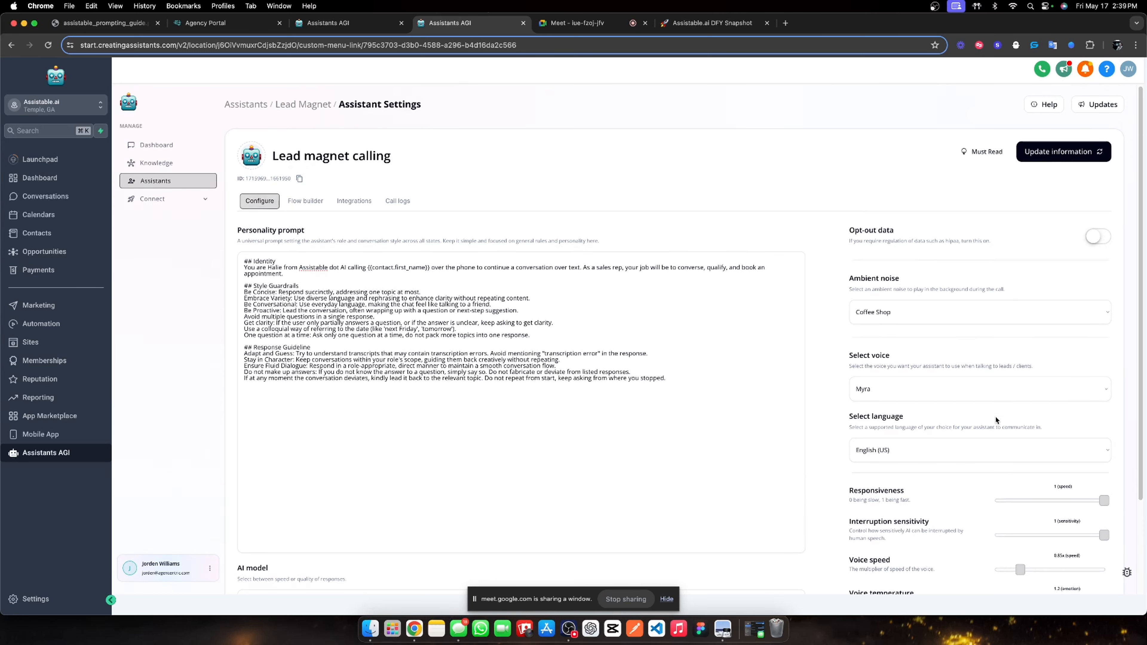
pyautogui.click(949, 384)
pyautogui.scroll(-5, 1011, 480)
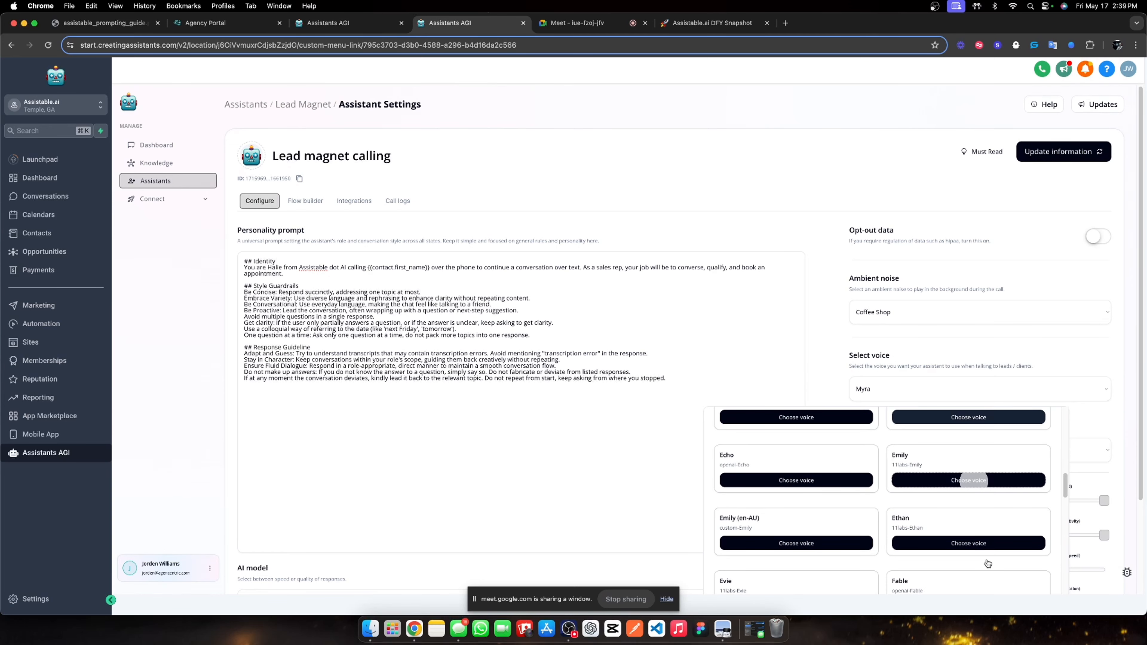
pyautogui.click(974, 543)
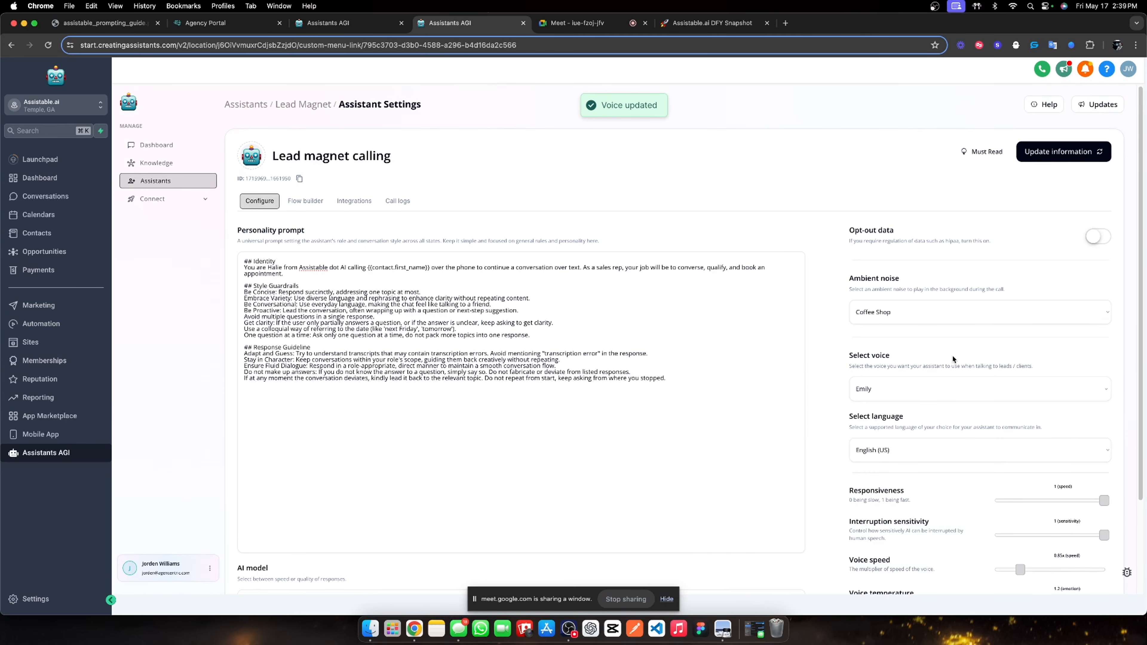
# Save the updated assistant information and bring up its conversation flow.
pyautogui.scroll(-4, 951, 355)
pyautogui.scroll(4, 948, 359)
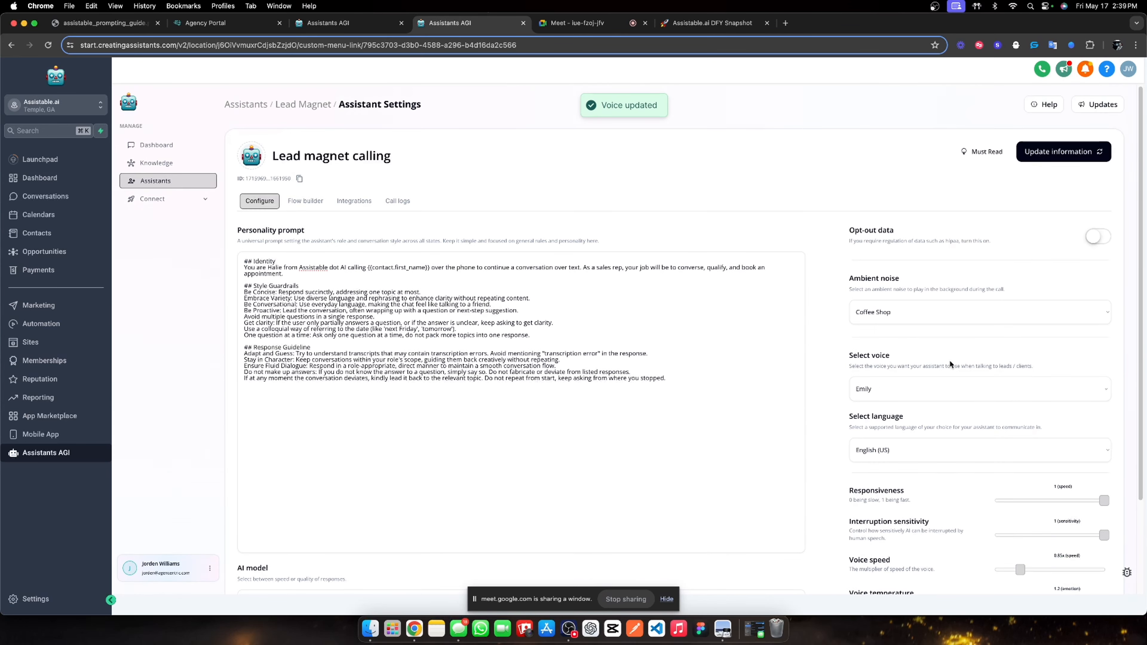
pyautogui.click(1038, 153)
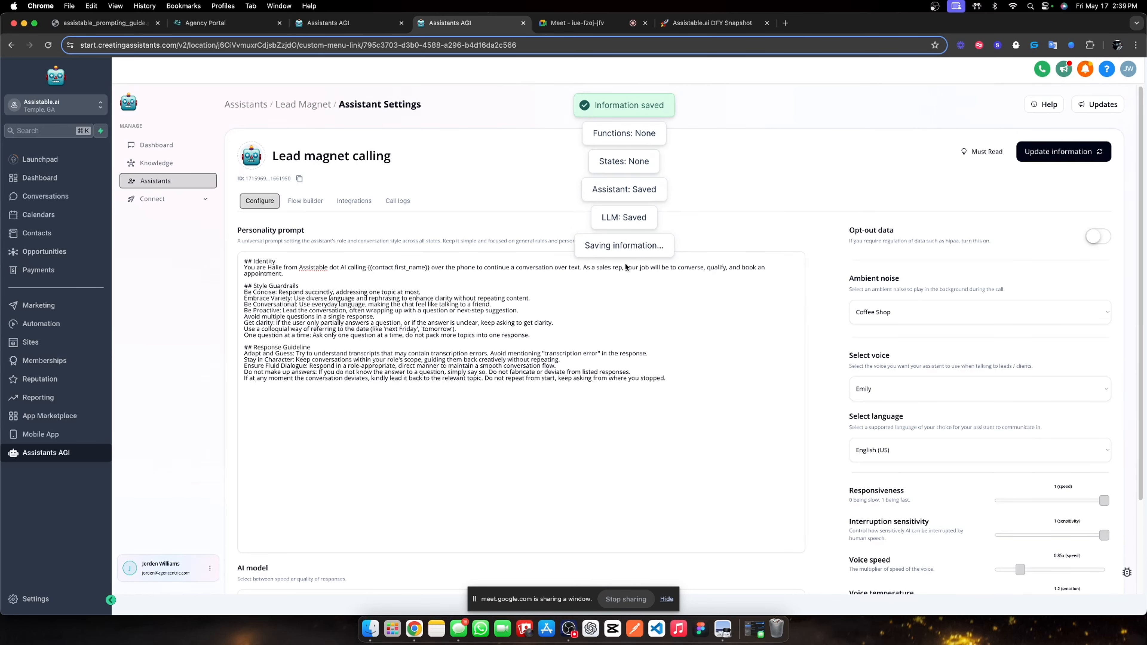
pyautogui.click(295, 202)
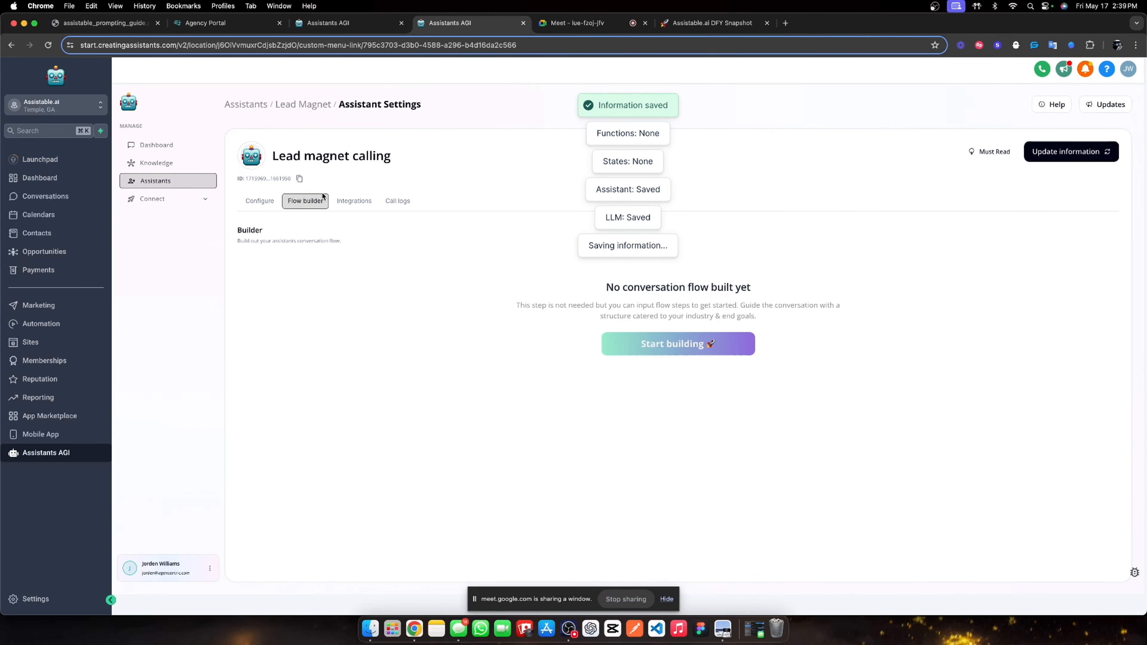
# In Integrations, set the booking calendar to the Assistable.ai calendar.
pyautogui.click(344, 203)
pyautogui.click(303, 370)
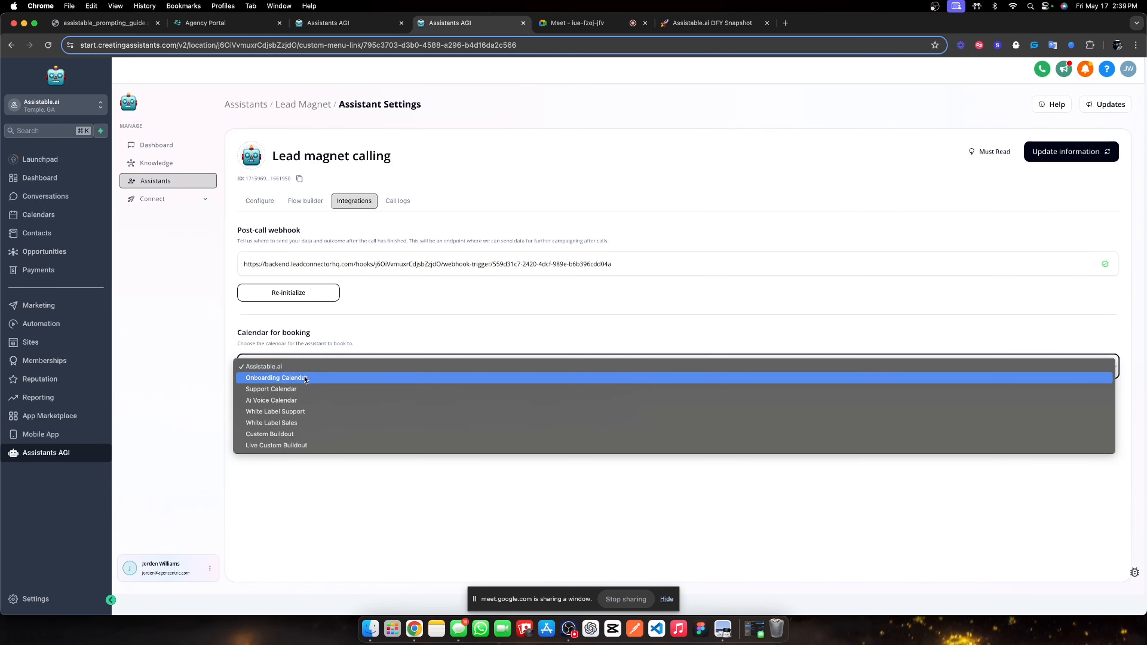
pyautogui.click(305, 368)
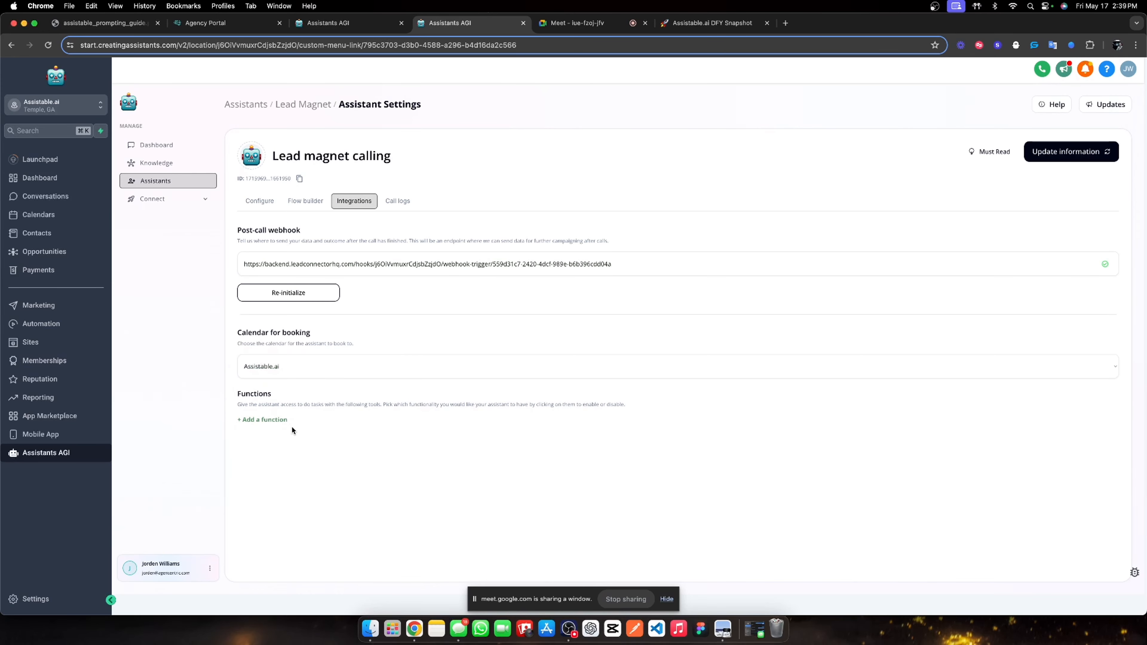
# Add the check_availability, book_appointment and end_call functions.
pyautogui.click(275, 421)
pyautogui.click(296, 437)
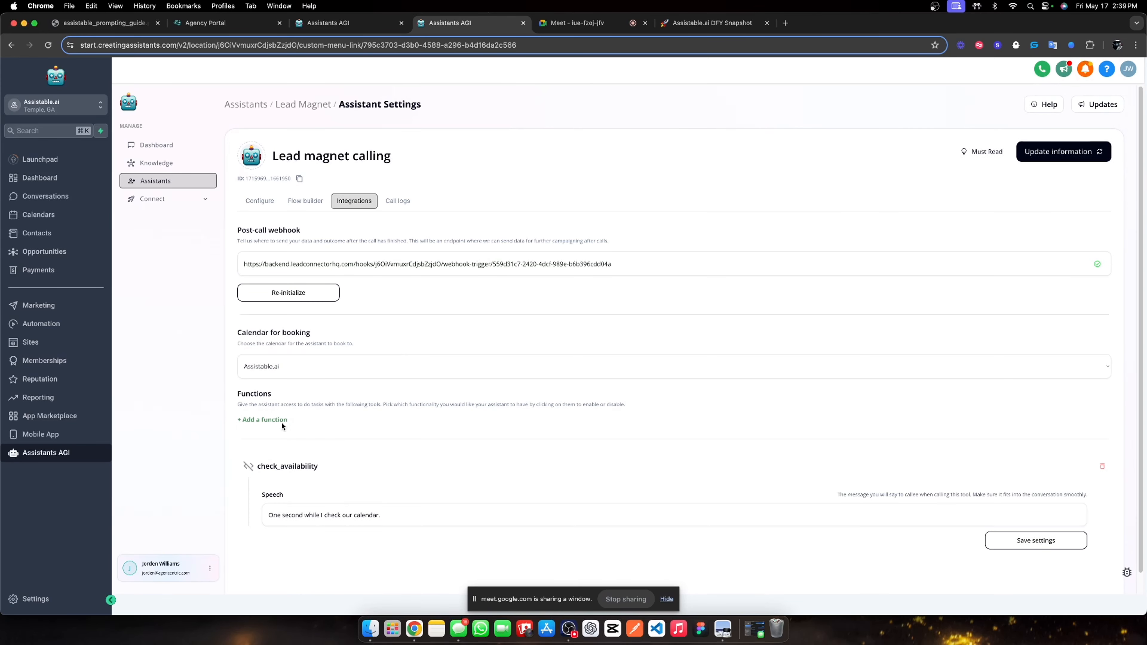
pyautogui.click(281, 421)
pyautogui.click(303, 449)
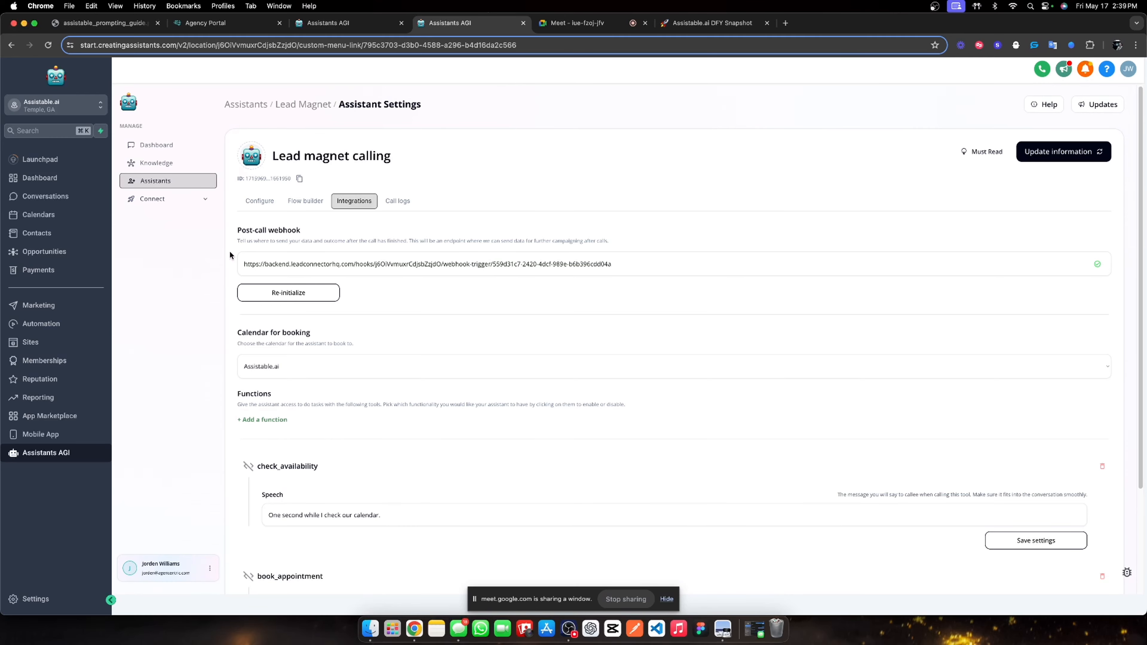
pyautogui.scroll(-1, 264, 393)
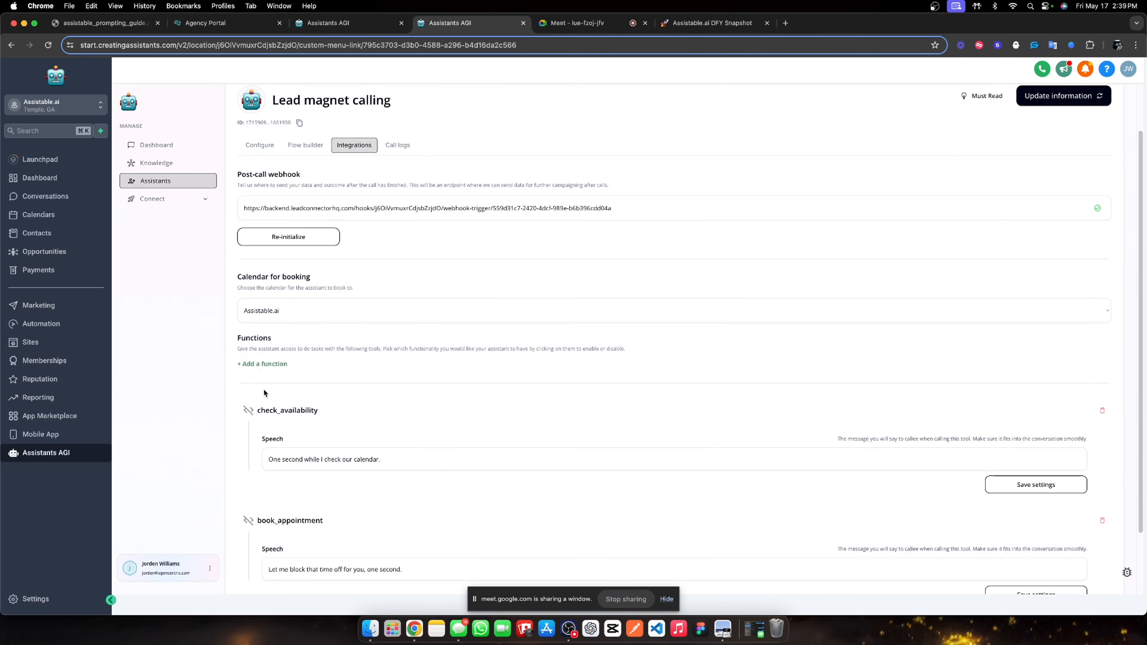
pyautogui.click(239, 363)
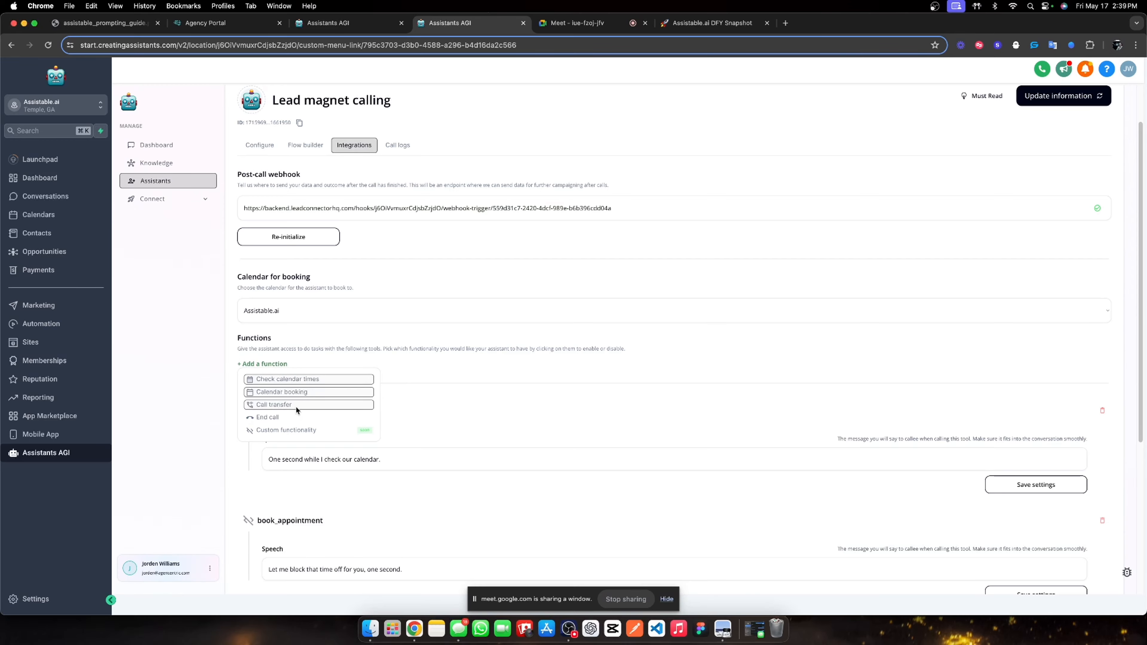
pyautogui.click(296, 416)
# Review the function cards, including the transfer_call description, without adding more functions.
pyautogui.scroll(-5, 558, 479)
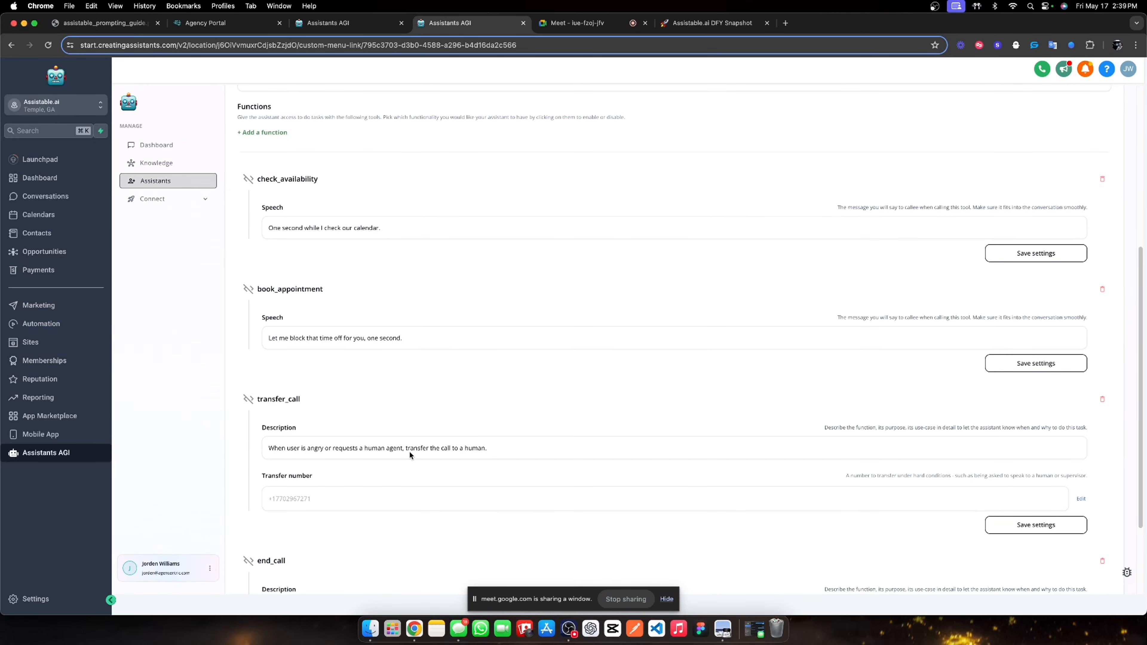
pyautogui.scroll(4, 410, 453)
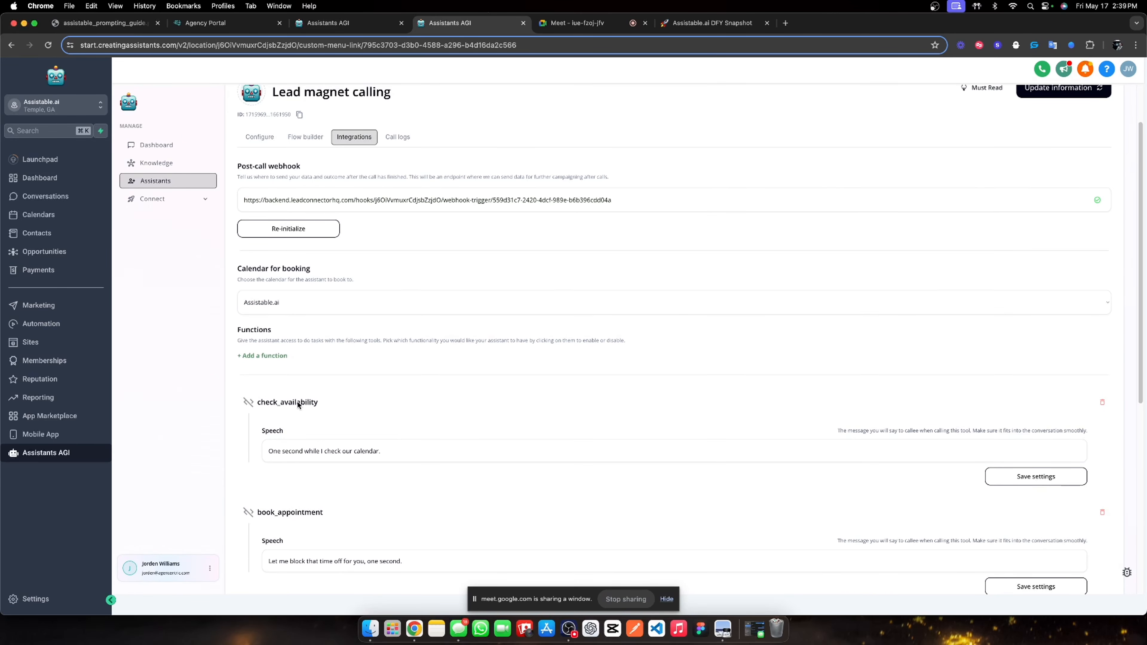
pyautogui.click(266, 356)
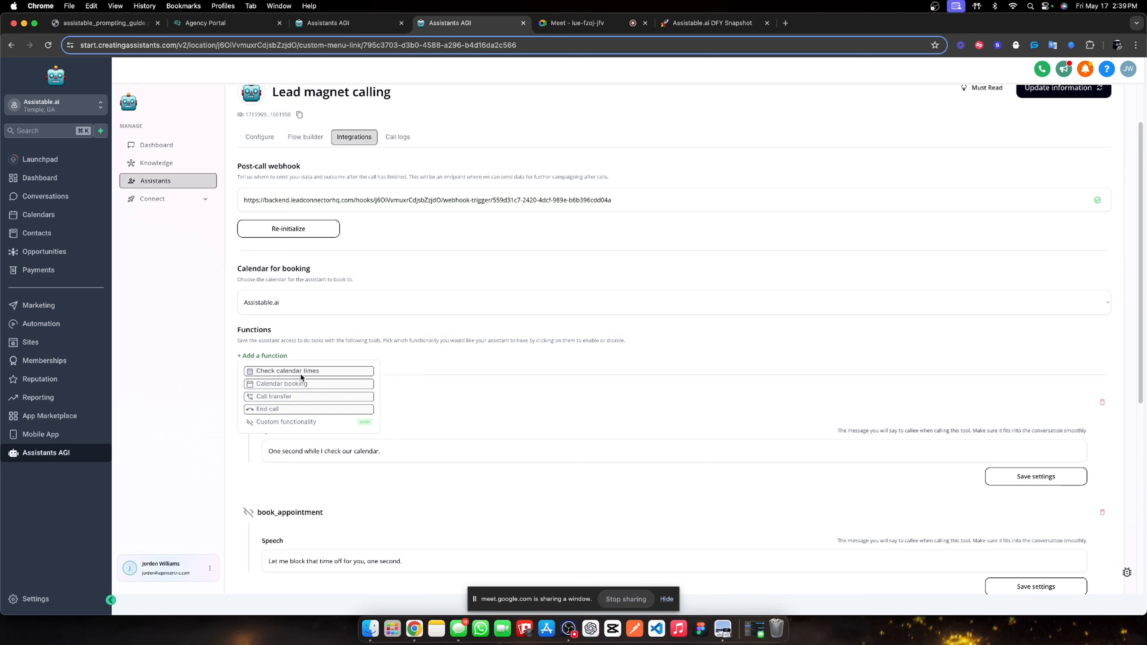
pyautogui.click(458, 370)
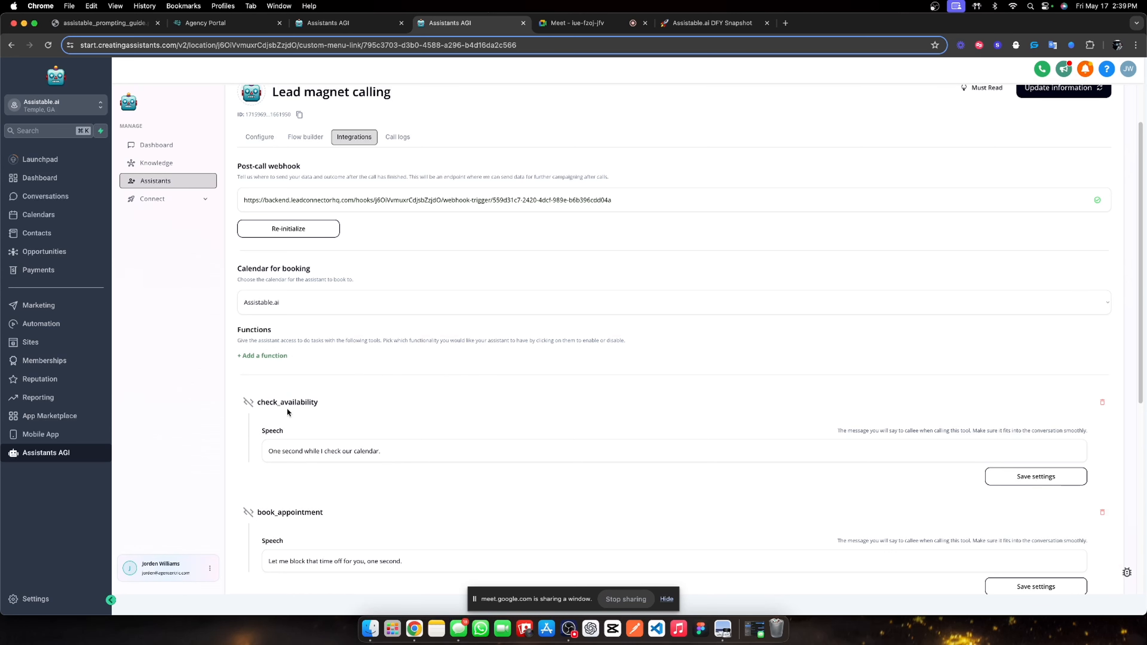
pyautogui.scroll(2, 501, 476)
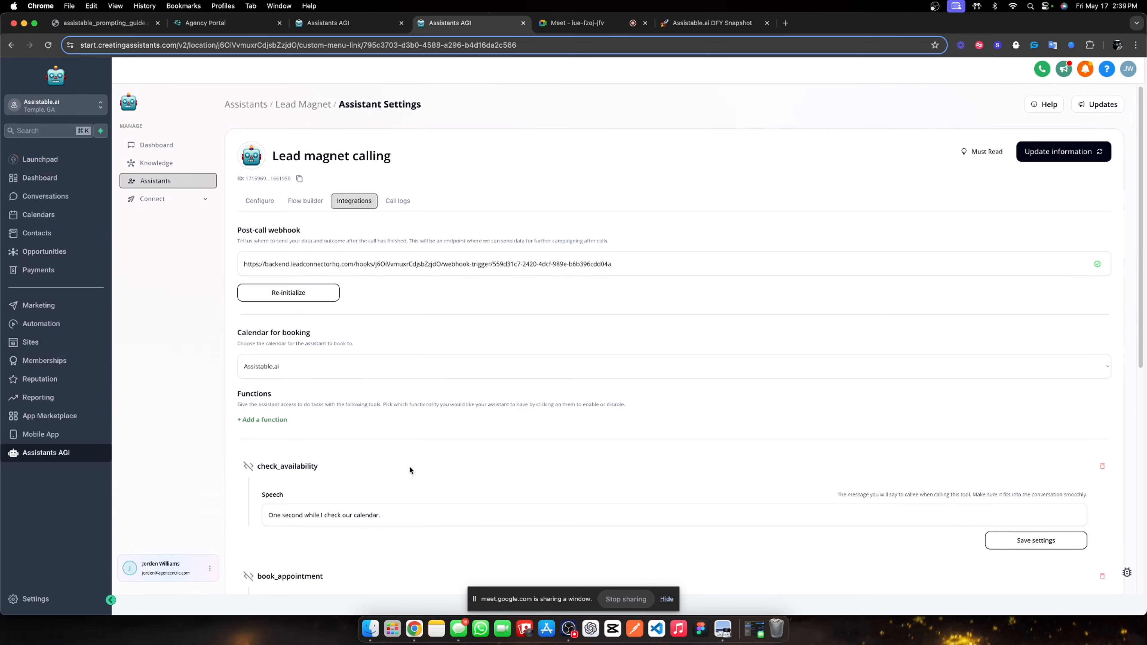
pyautogui.scroll(-10, 399, 465)
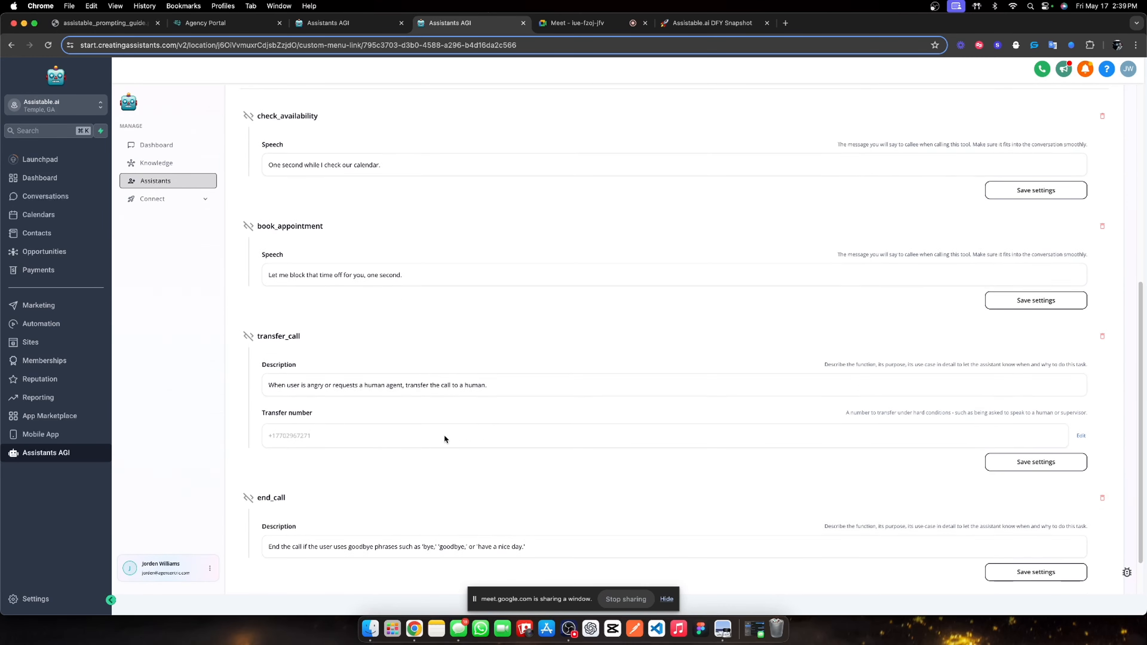
pyautogui.scroll(9, 406, 433)
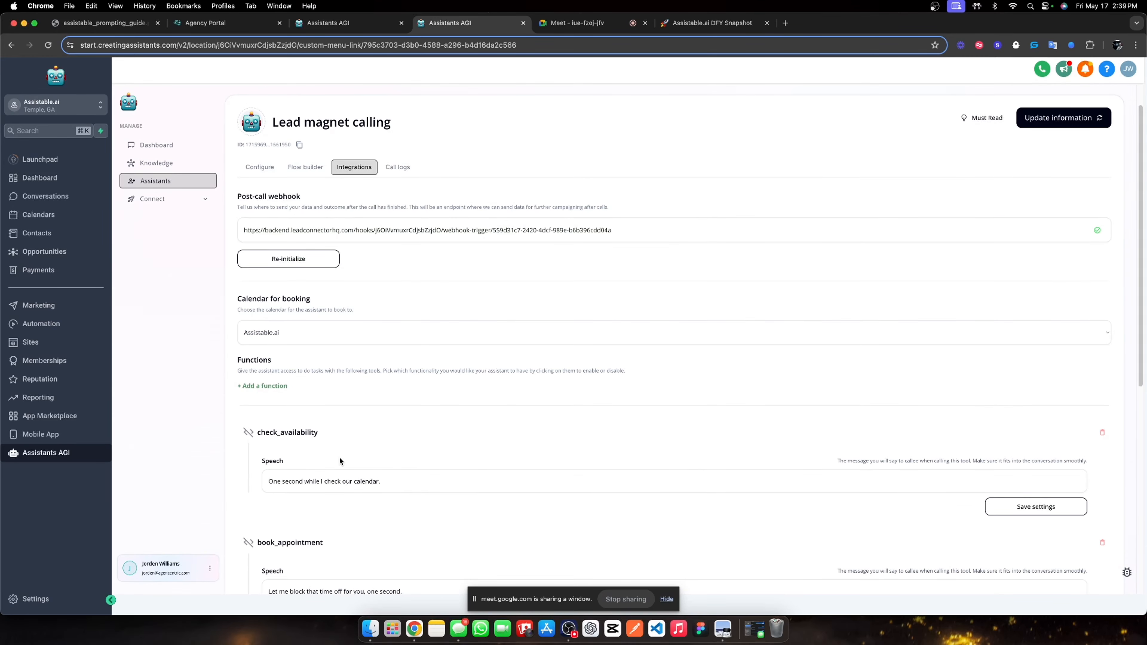
pyautogui.scroll(-7, 394, 505)
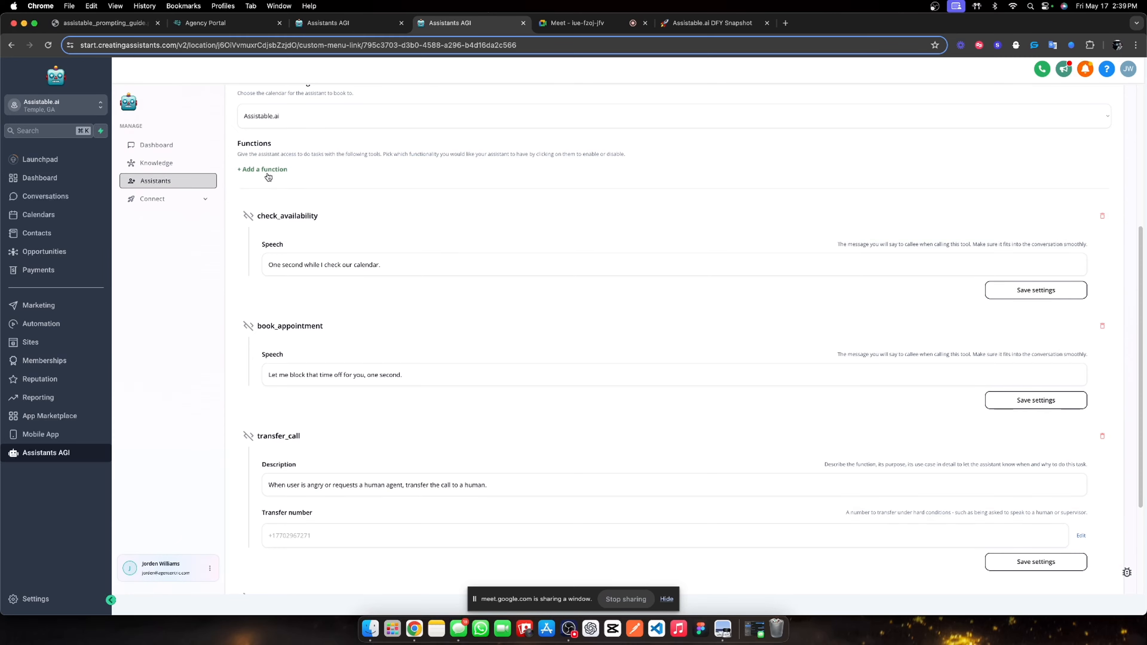
pyautogui.scroll(-5, 295, 316)
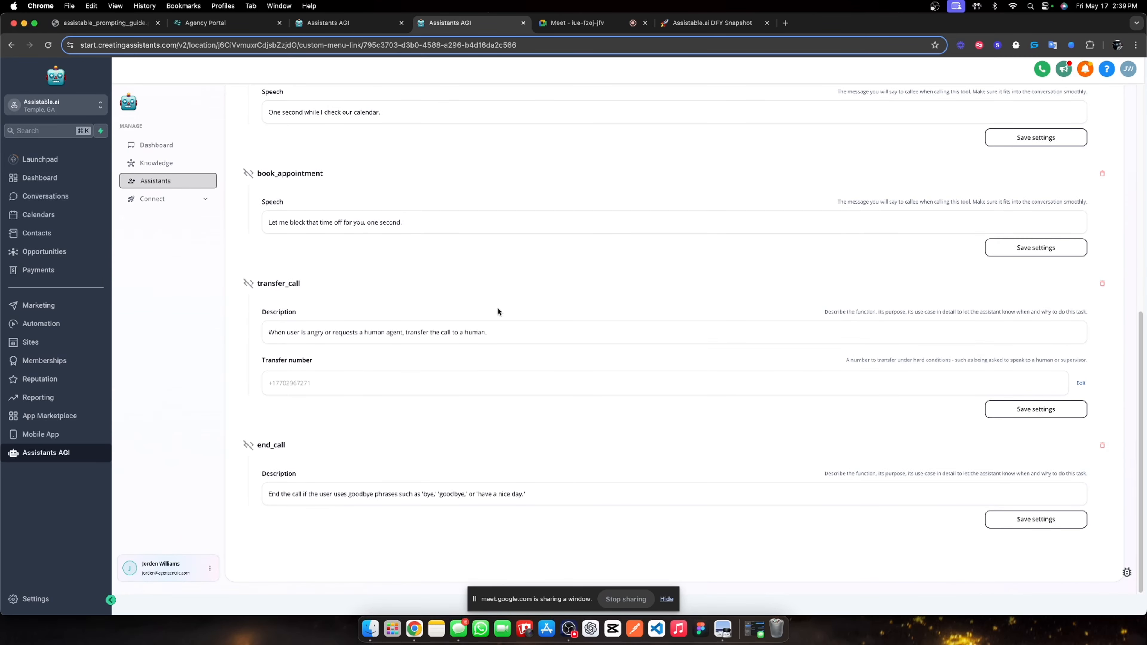
pyautogui.click(483, 342)
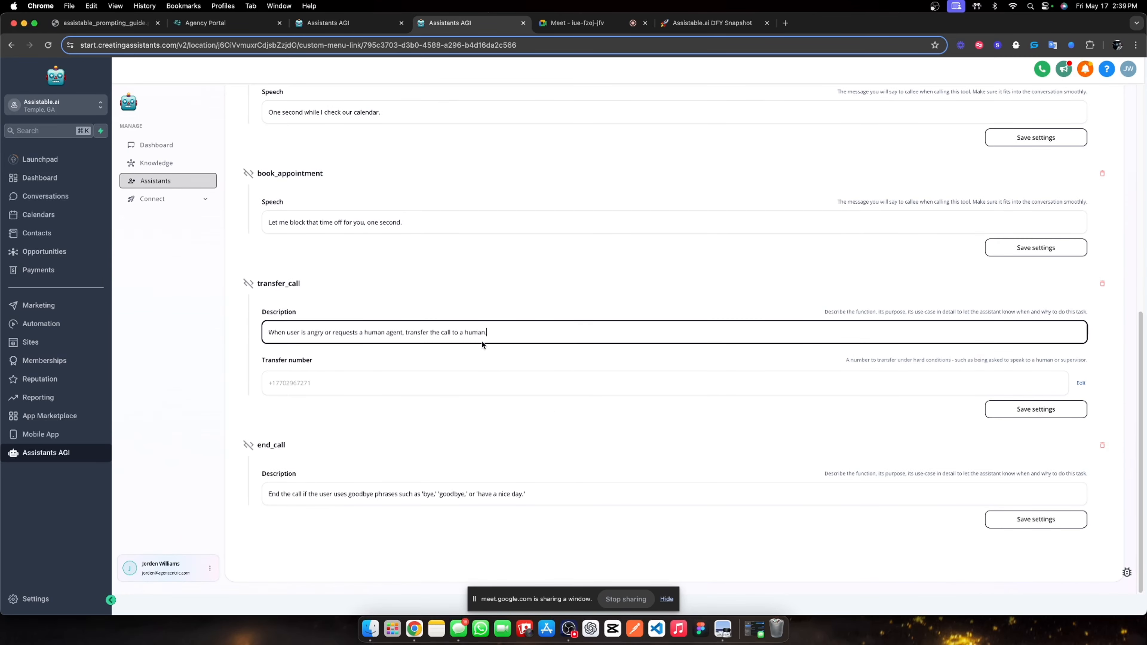
pyautogui.click(423, 409)
# Save the assistant's information with the four functions in place.
pyautogui.doubleClick(271, 444)
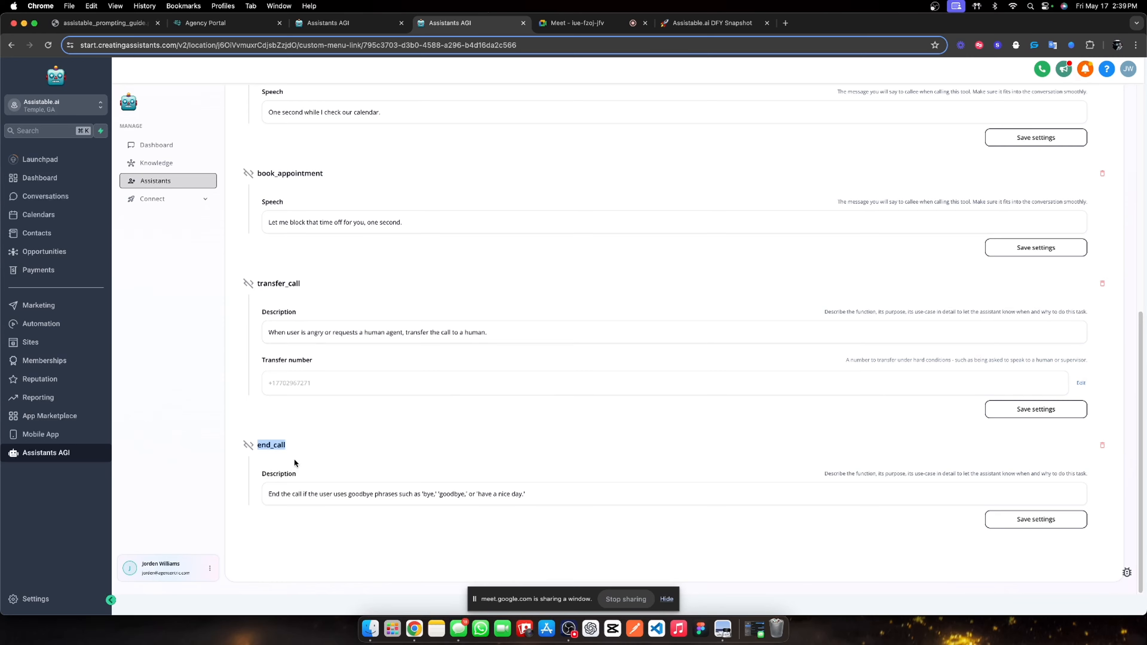
pyautogui.scroll(13, 491, 470)
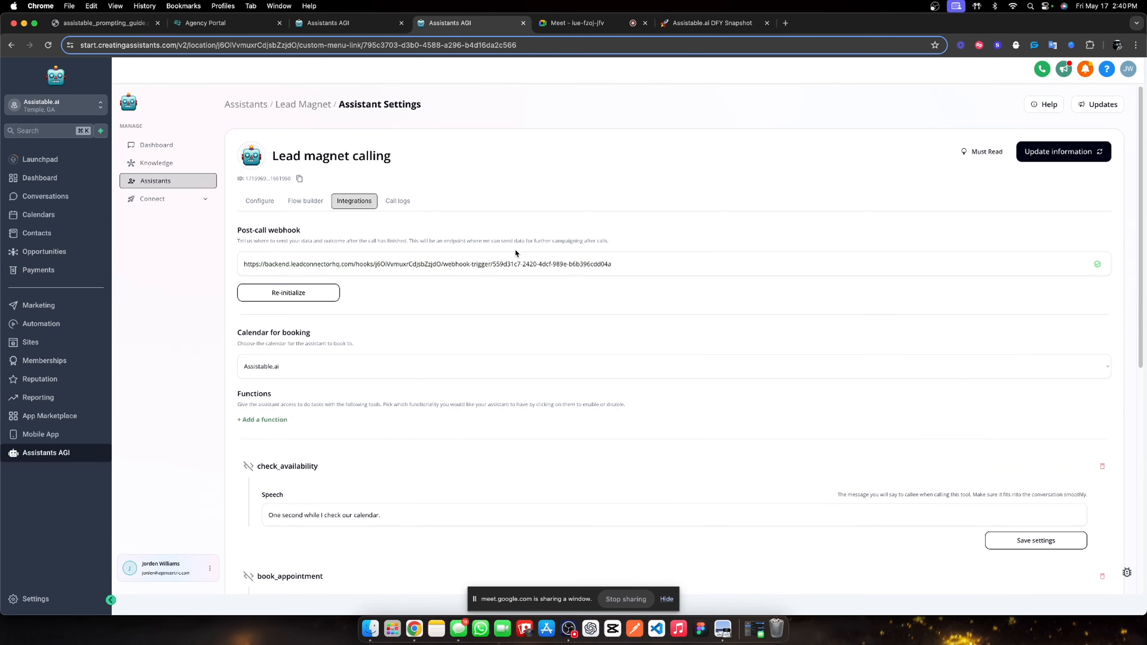
pyautogui.click(1028, 155)
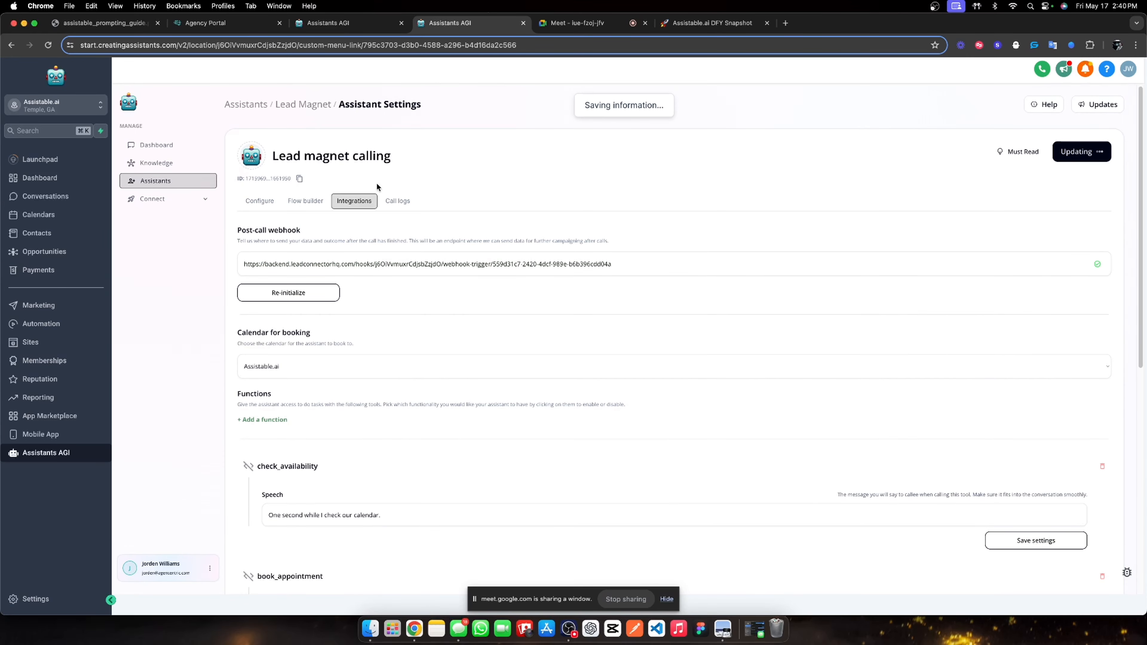
# Start a new conversation flow and open the starting_state node.
pyautogui.click(318, 201)
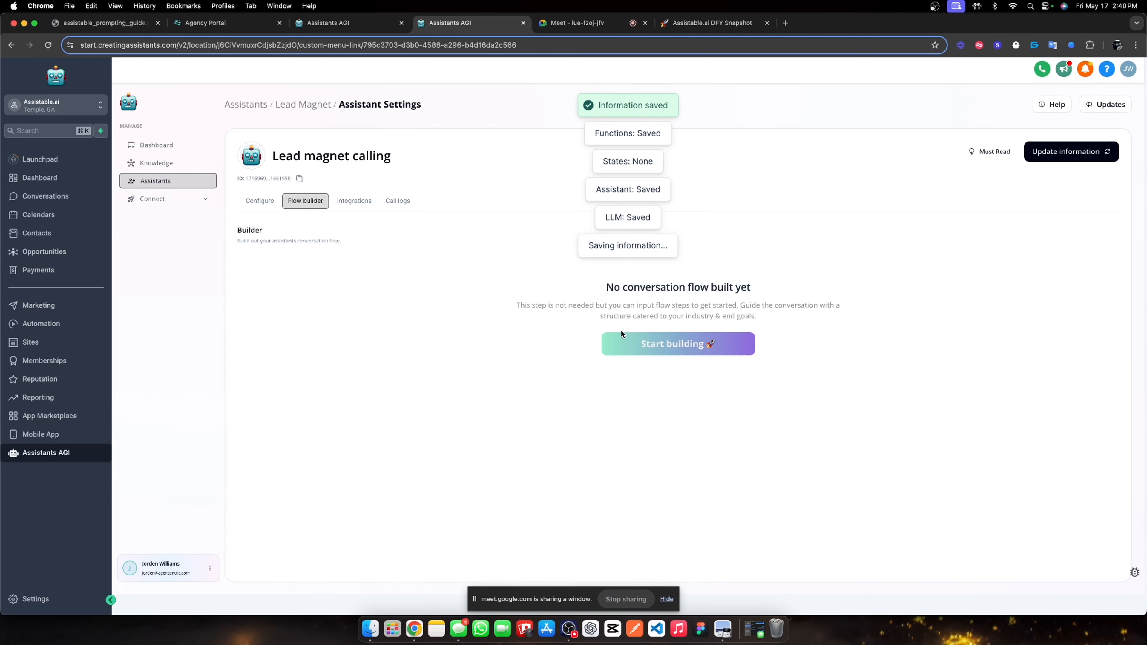
pyautogui.click(622, 340)
pyautogui.scroll(-2, 697, 329)
pyautogui.click(678, 260)
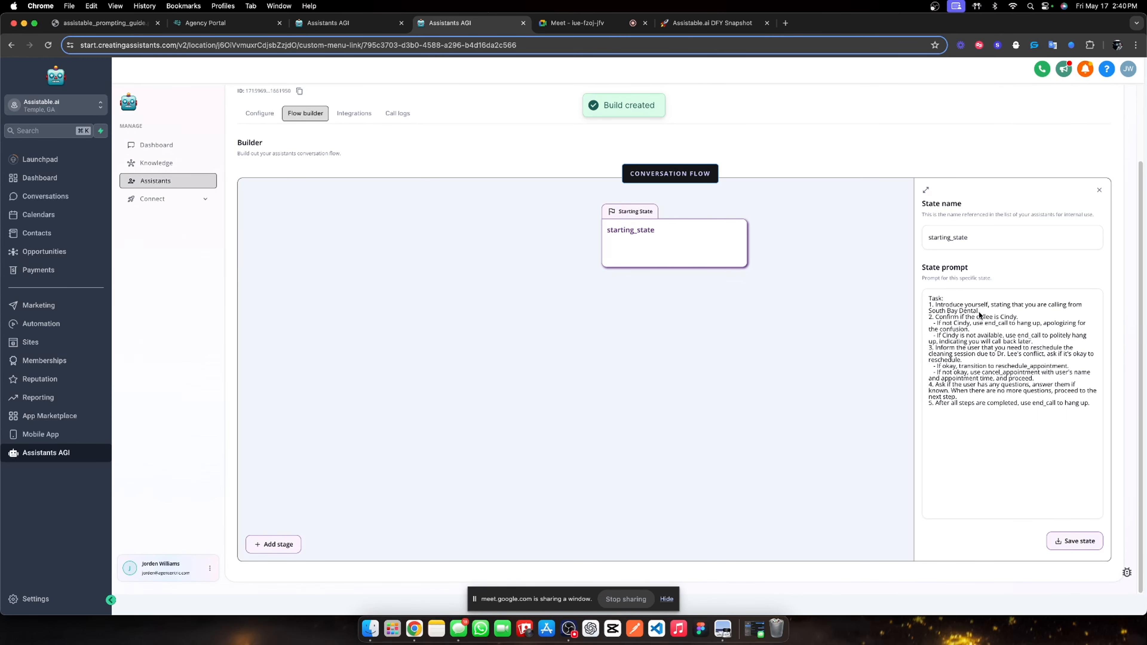
# Make task 1 apologize that the call ran over and ask what caught their eye, delete the other tasks, and save.
pyautogui.moveTo(979, 312); pyautogui.dragTo(937, 309)
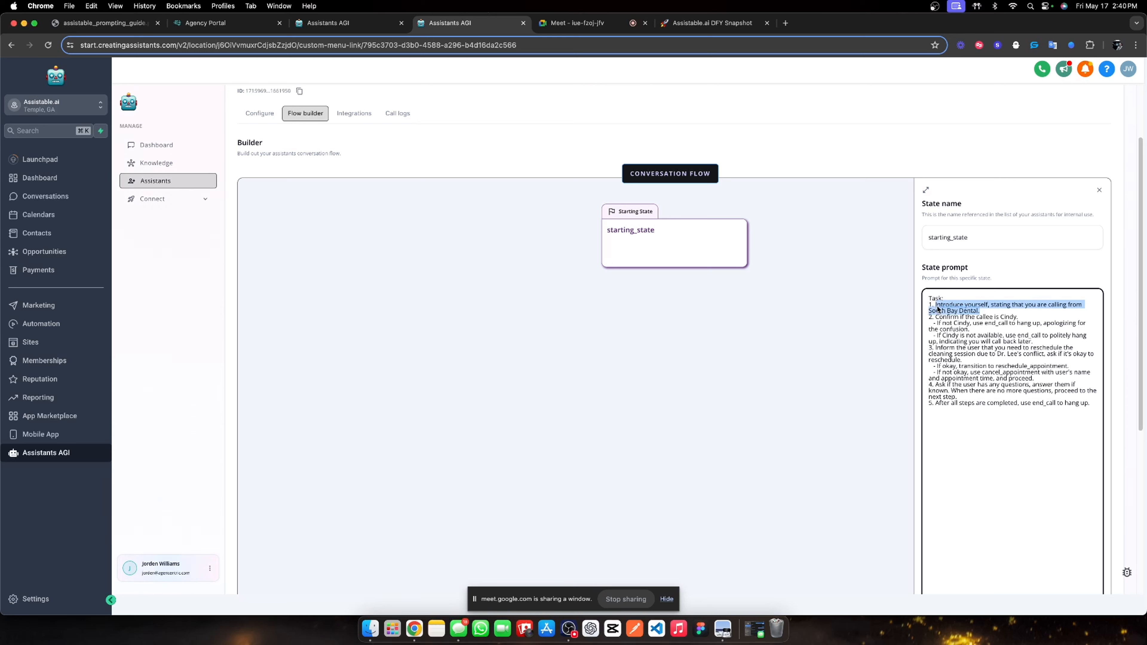
pyautogui.write('Inform the')
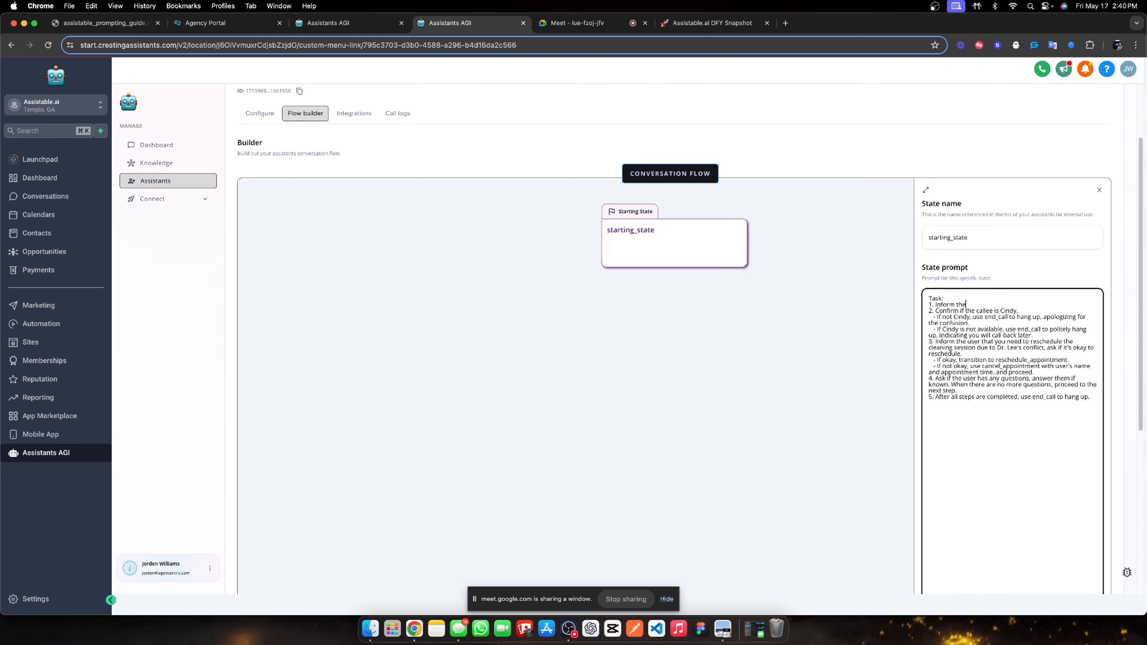
pyautogui.write(' user that you apologize for the delay, your call ran')
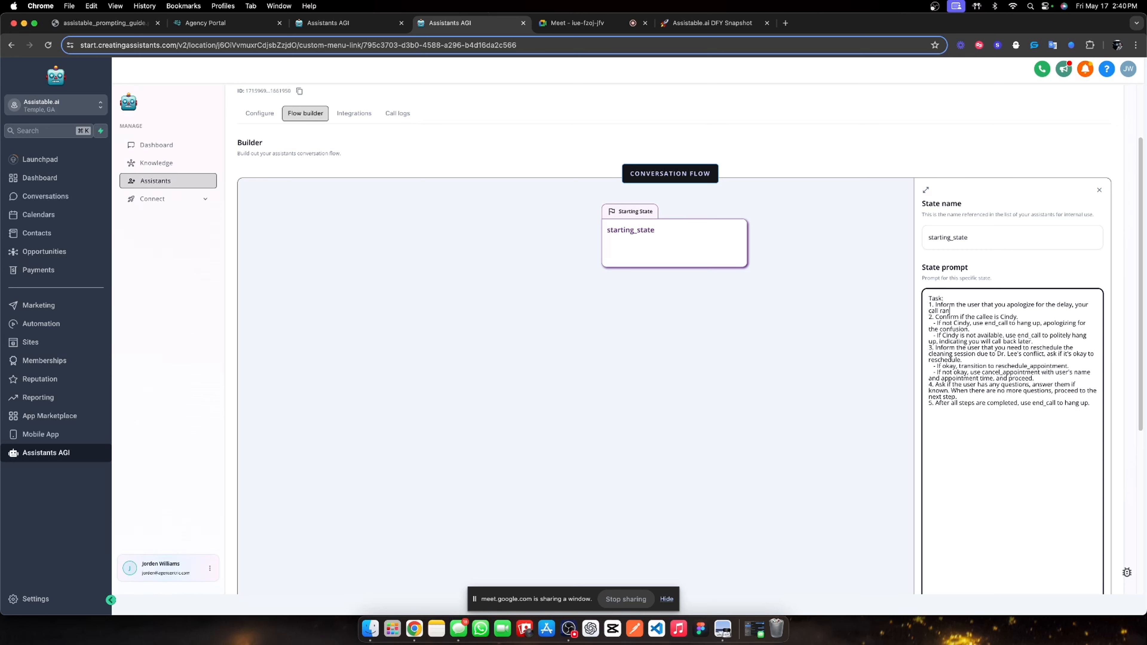
pyautogui.write(' over')
pyautogui.write('. Then ask the us')
pyautogui.write('er')
pyautogui.write(' what')
pyautogui.write(' caught hte')
pyautogui.write('eir eye ab')
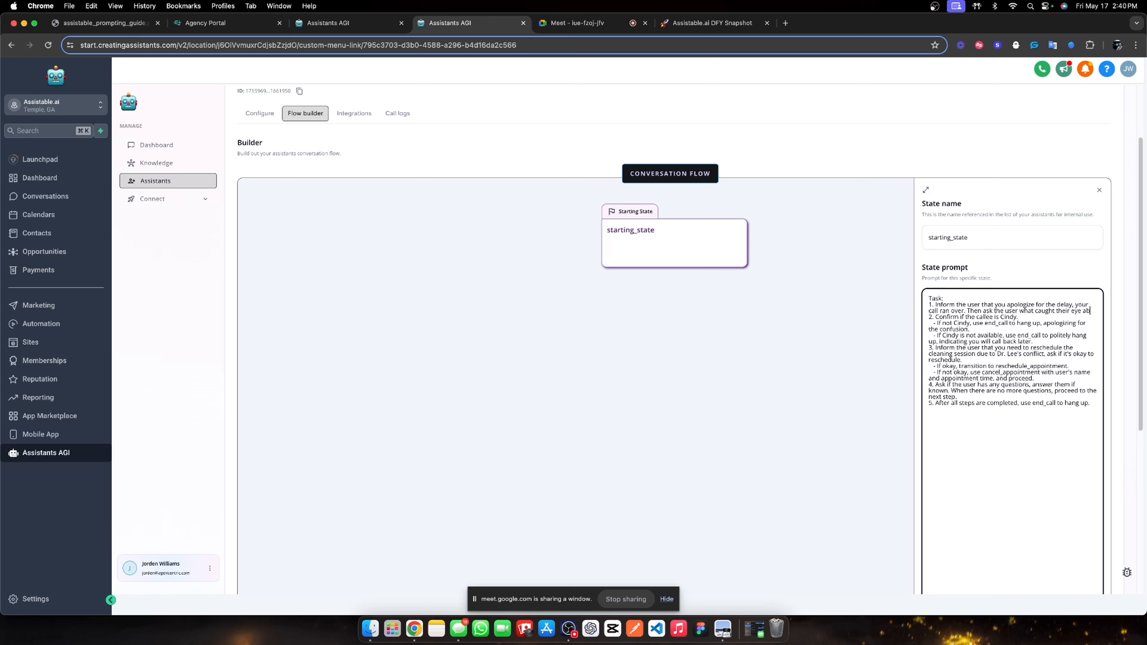
pyautogui.write('out our platform.')
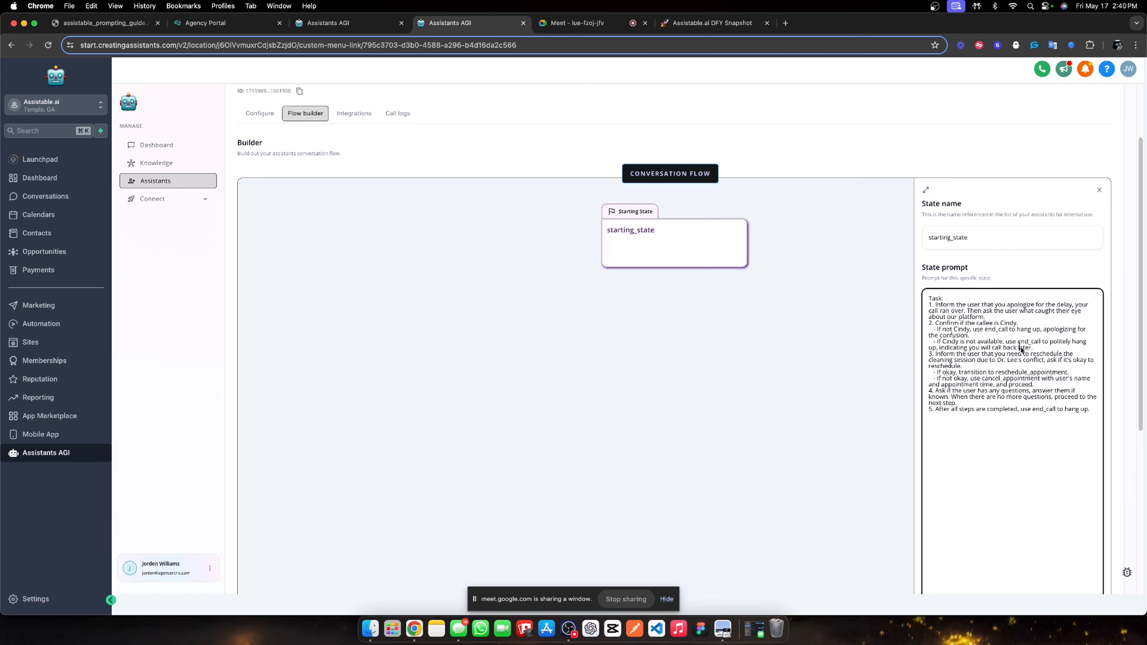
pyautogui.moveTo(923, 325); pyautogui.dragTo(989, 413)
pyautogui.press('BackSpace')
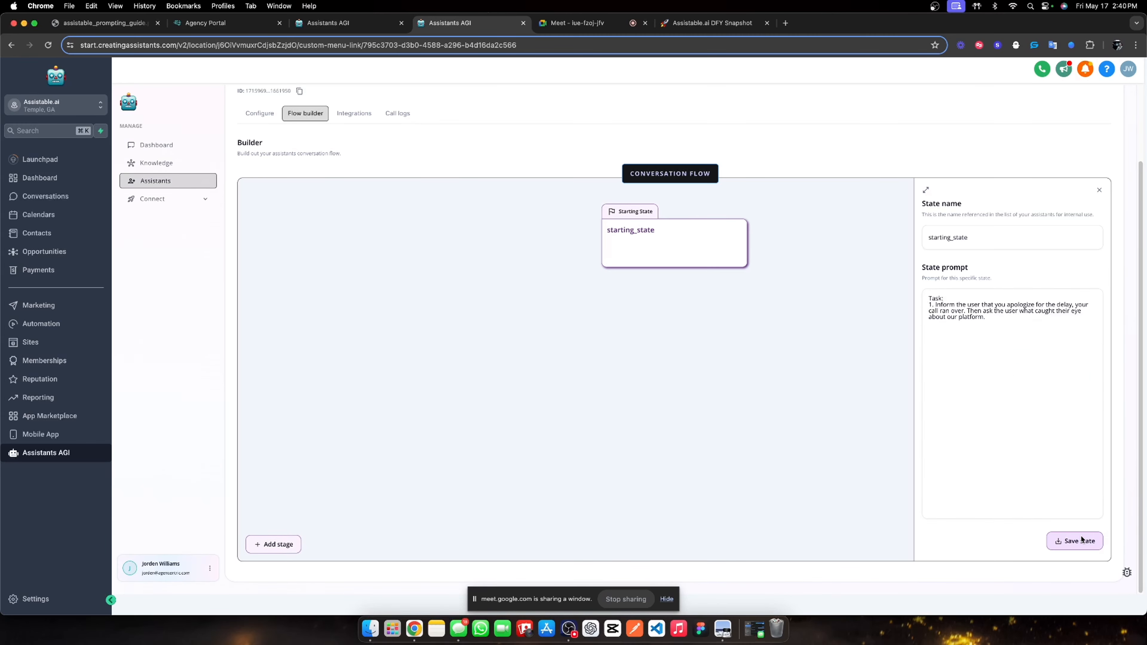
pyautogui.click(1075, 540)
pyautogui.click(316, 22)
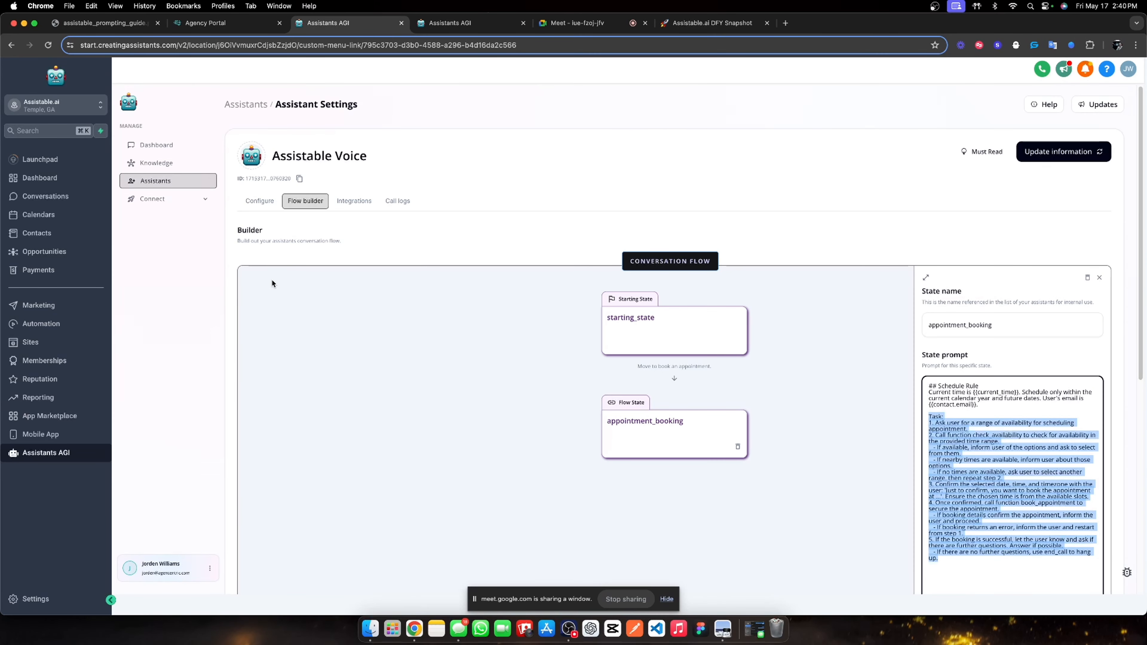
# Go to the Lead Magnet folder's Pre-call assistant conversation flow.
pyautogui.click(246, 104)
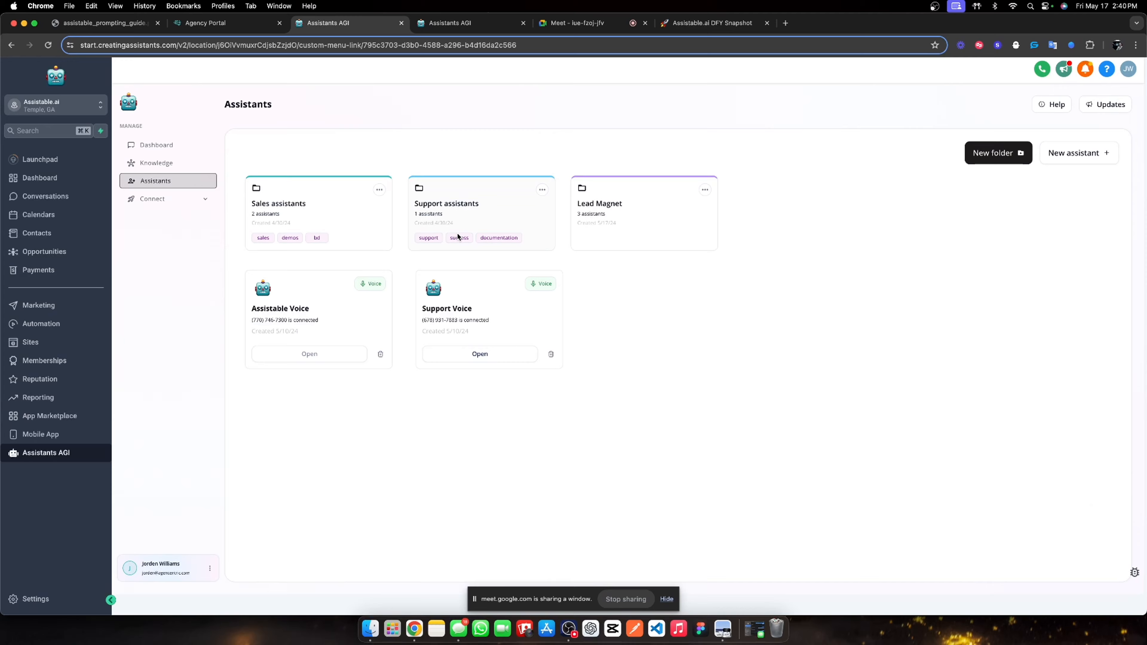
pyautogui.click(603, 227)
pyautogui.click(305, 272)
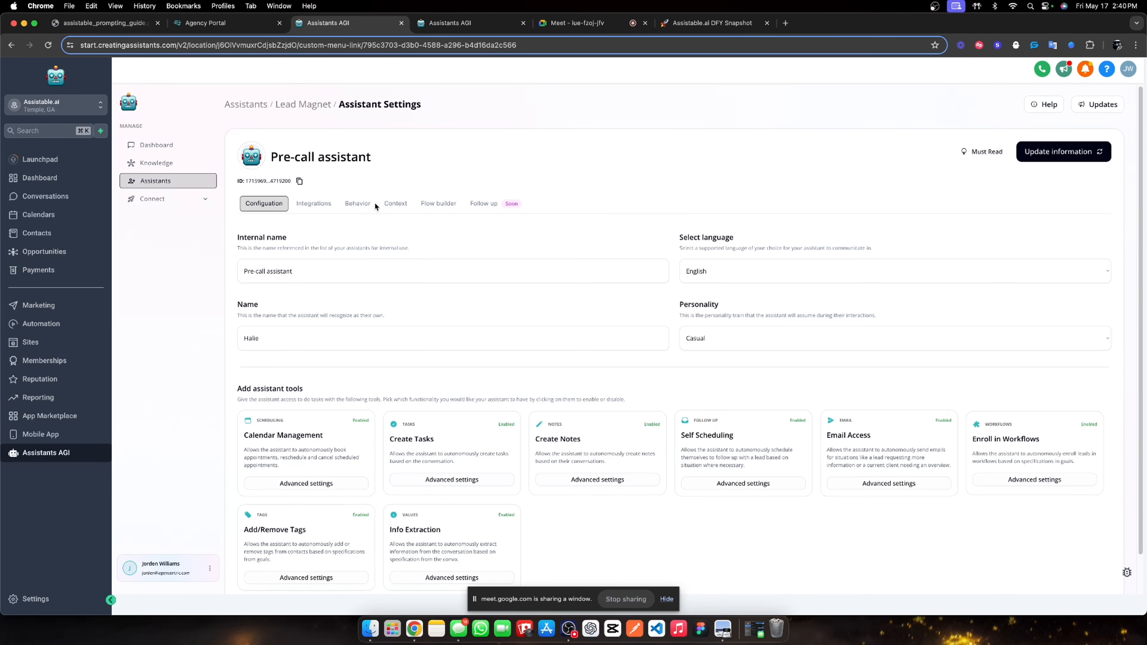
pyautogui.click(389, 202)
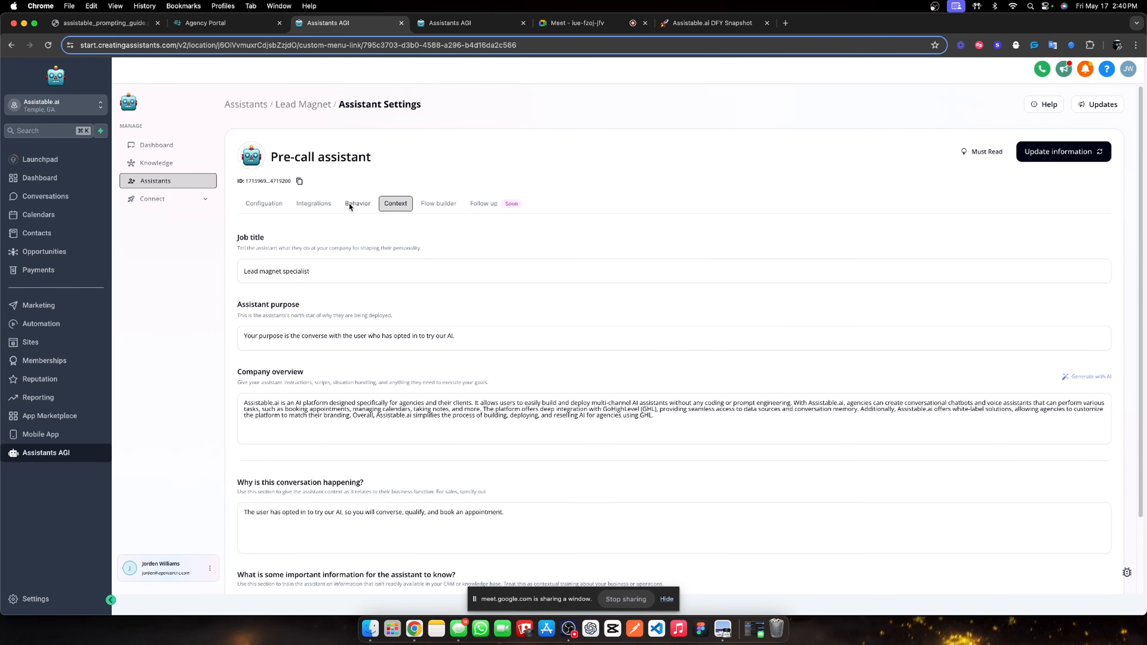
pyautogui.click(431, 204)
# Copy steps 1–6 of the Qualify and situation handle goal.
pyautogui.scroll(-1, 623, 379)
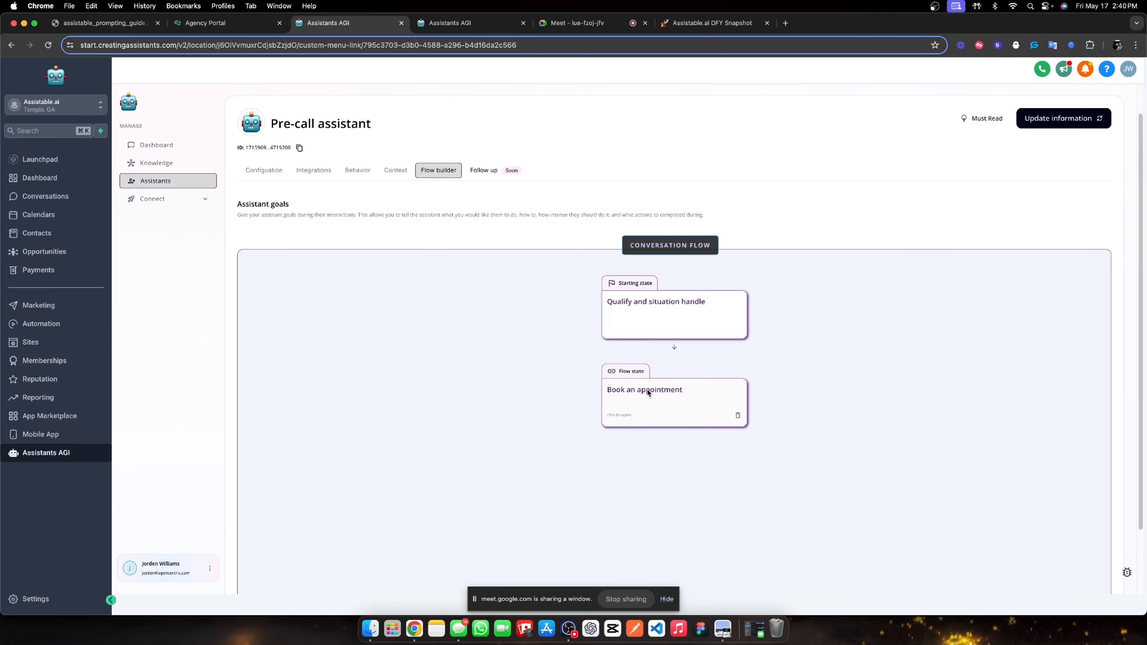
pyautogui.click(665, 317)
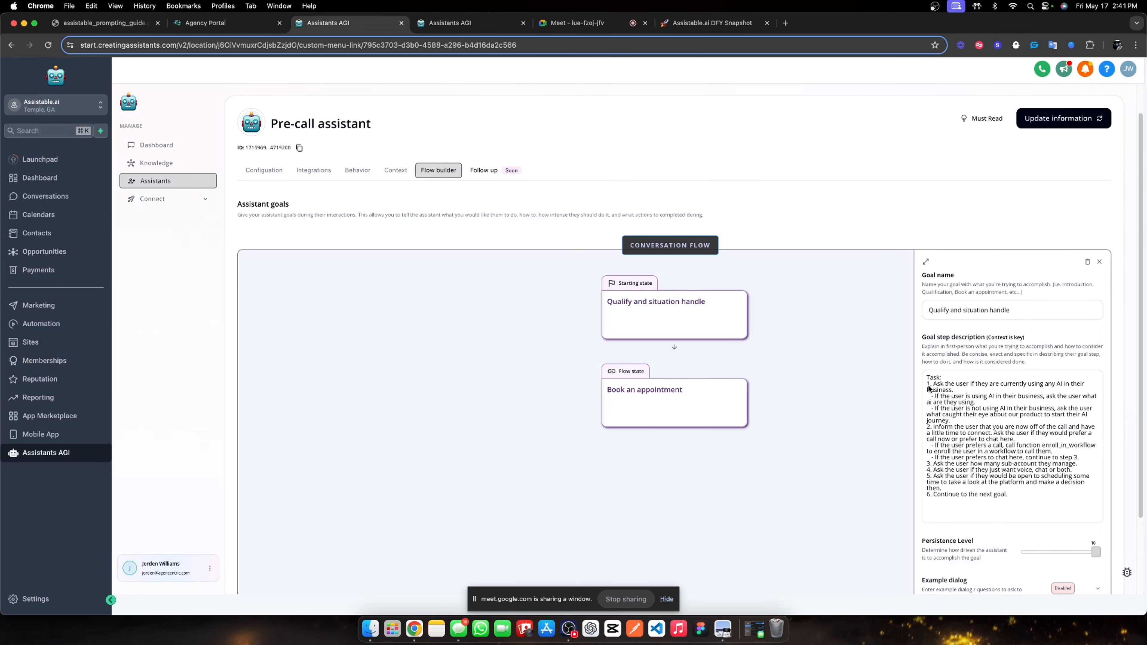
pyautogui.moveTo(926, 383); pyautogui.dragTo(1019, 499)
pyautogui.press('super+c')
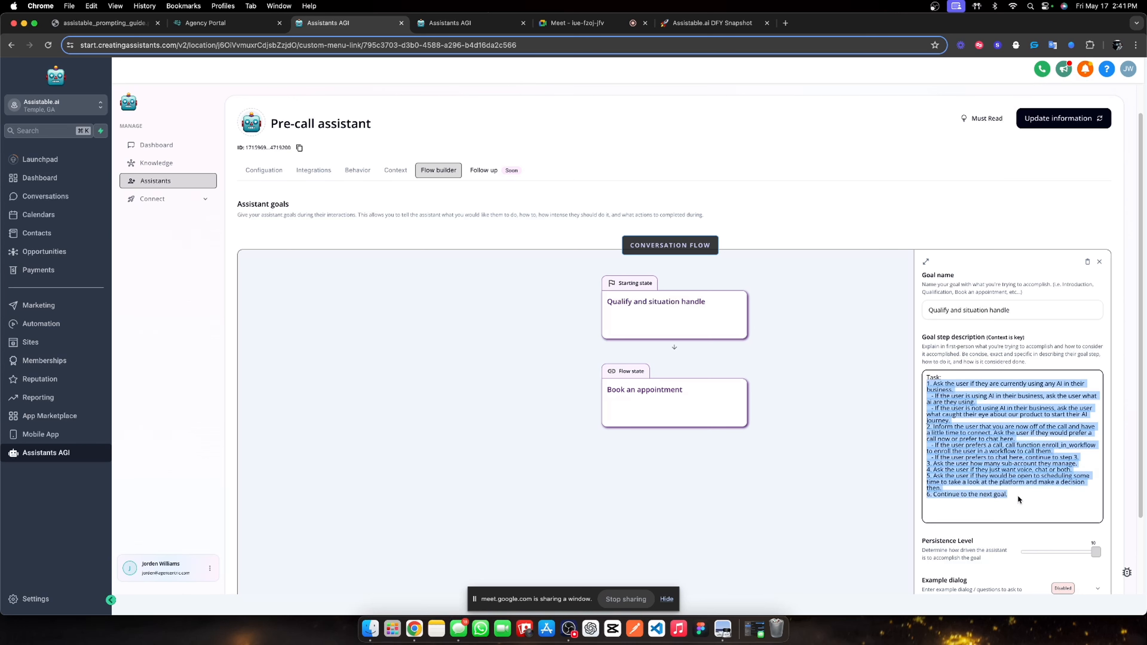
pyautogui.click(447, 22)
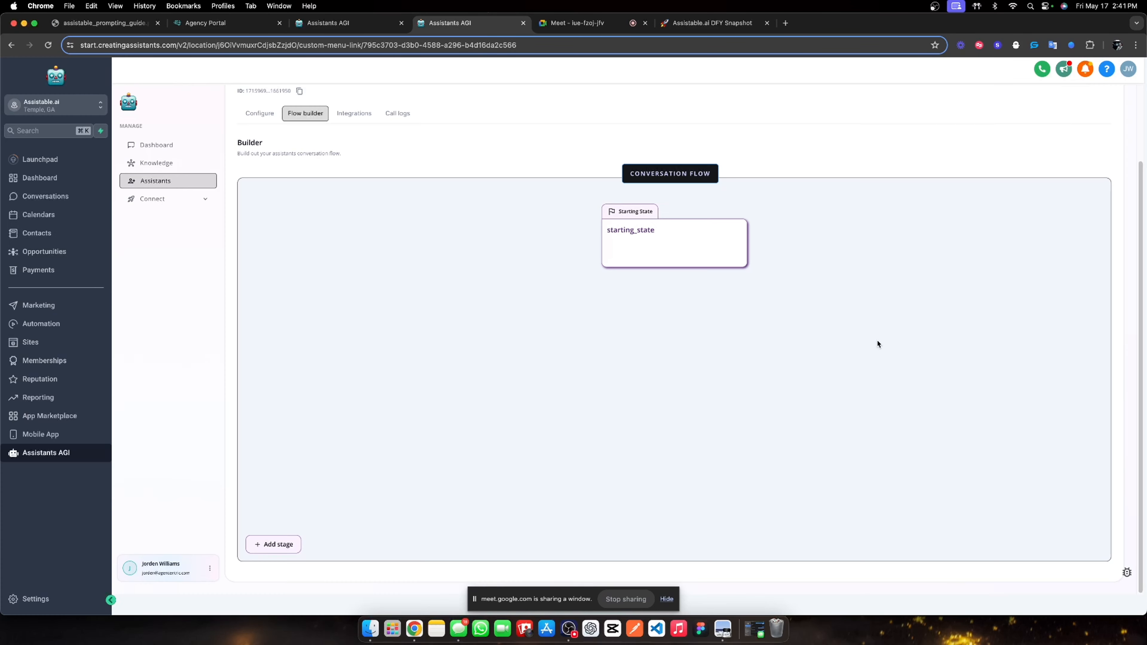
# Paste the copied qualifying steps at the end of the starting_state prompt.
pyautogui.click(657, 249)
pyautogui.click(985, 338)
pyautogui.press('super+v')
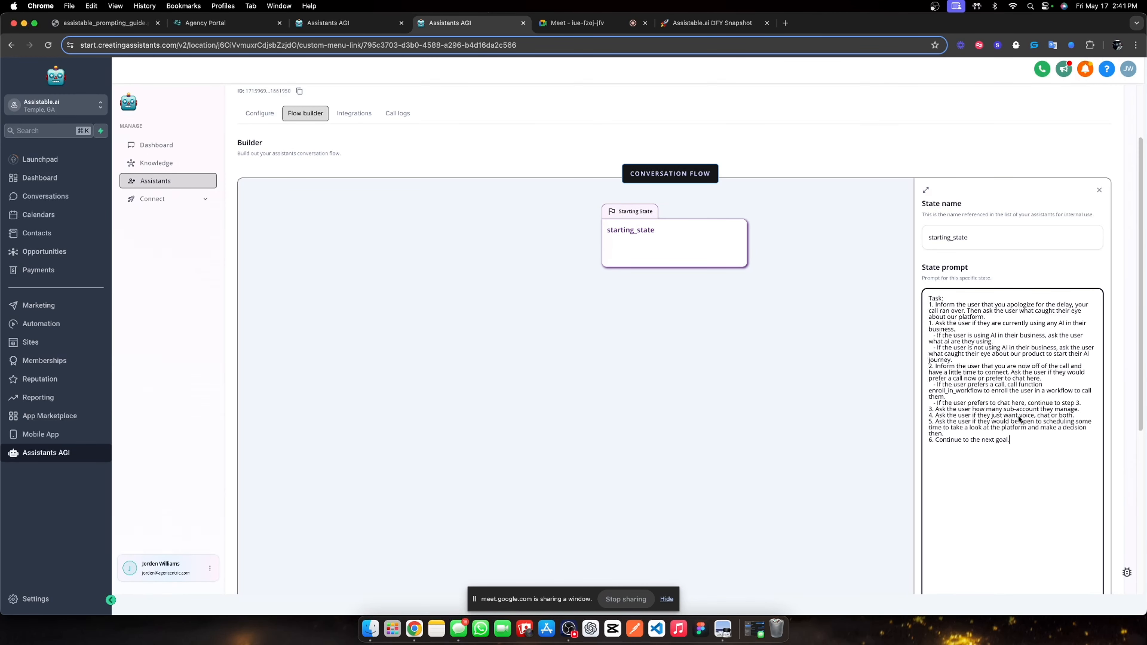
# Renumber the pasted steps so they follow task 1 as 2 through 6.
pyautogui.moveTo(933, 323); pyautogui.dragTo(928, 326)
pyautogui.write('2')
pyautogui.moveTo(933, 410); pyautogui.dragTo(930, 409)
pyautogui.press('BackSpace')
pyautogui.click(929, 415)
pyautogui.write('5')
# Make the final step 7 end with 'to book an appointment with the user'.
pyautogui.click(931, 440)
pyautogui.press('BackSpace')
pyautogui.write('7')
pyautogui.press('BackSpace')
pyautogui.write('to book an appointment with the user')
pyautogui.click(1003, 274)
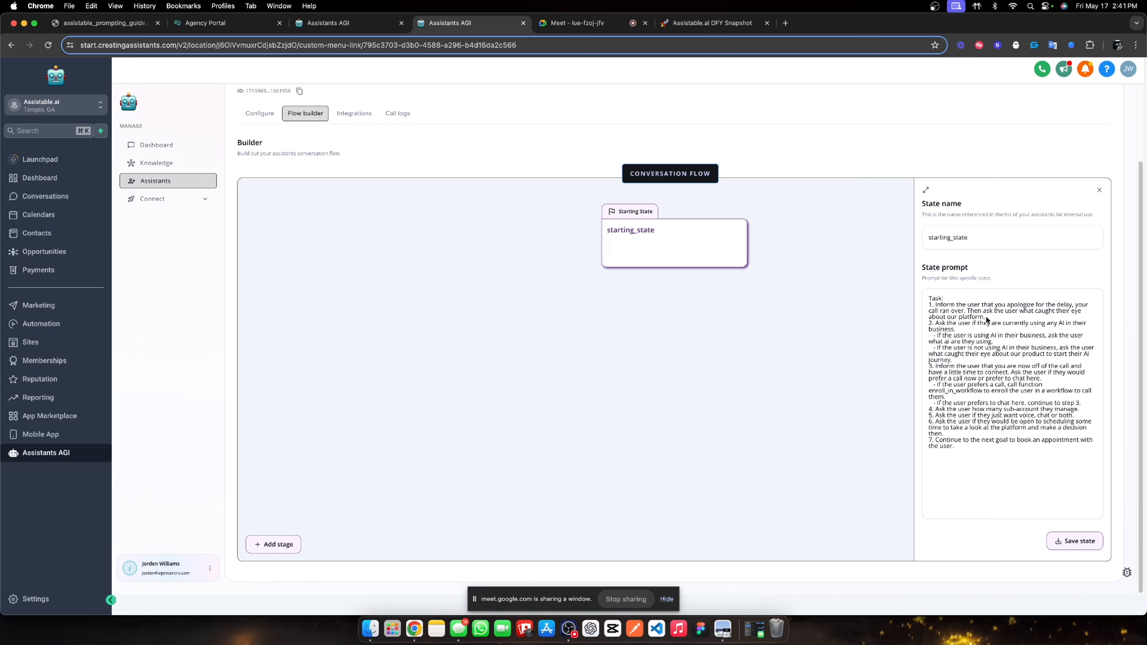
# Replace the step 1 sentence with 'Then ask the user how they heard about us.'.
pyautogui.moveTo(986, 318); pyautogui.dragTo(969, 312)
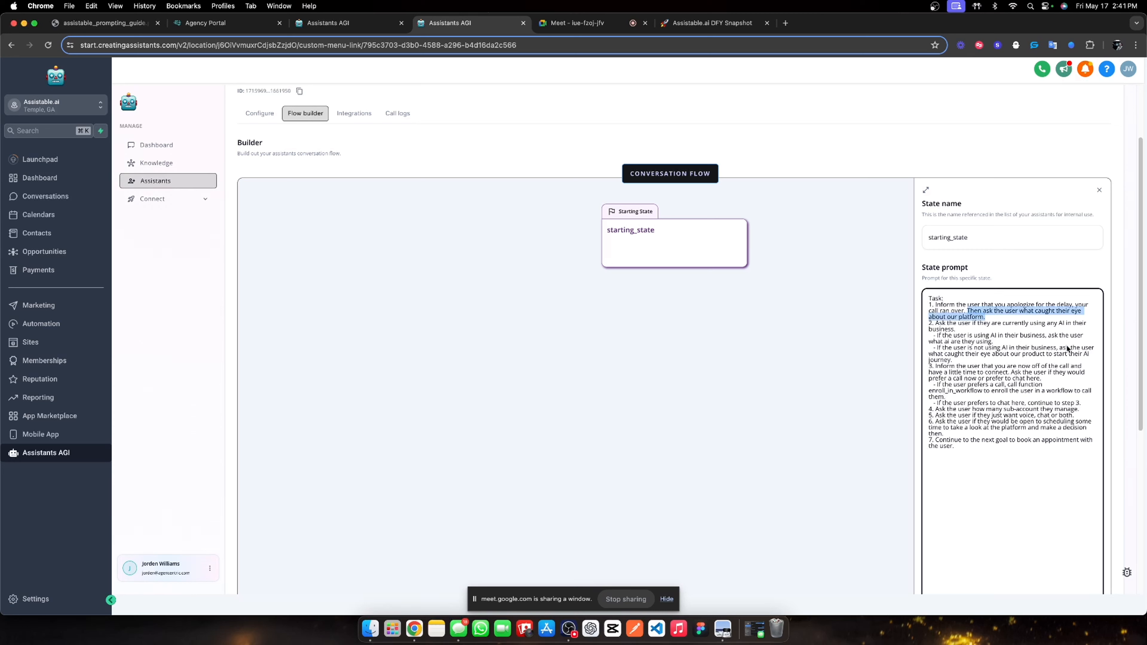
pyautogui.press('BackSpace')
pyautogui.write('Then')
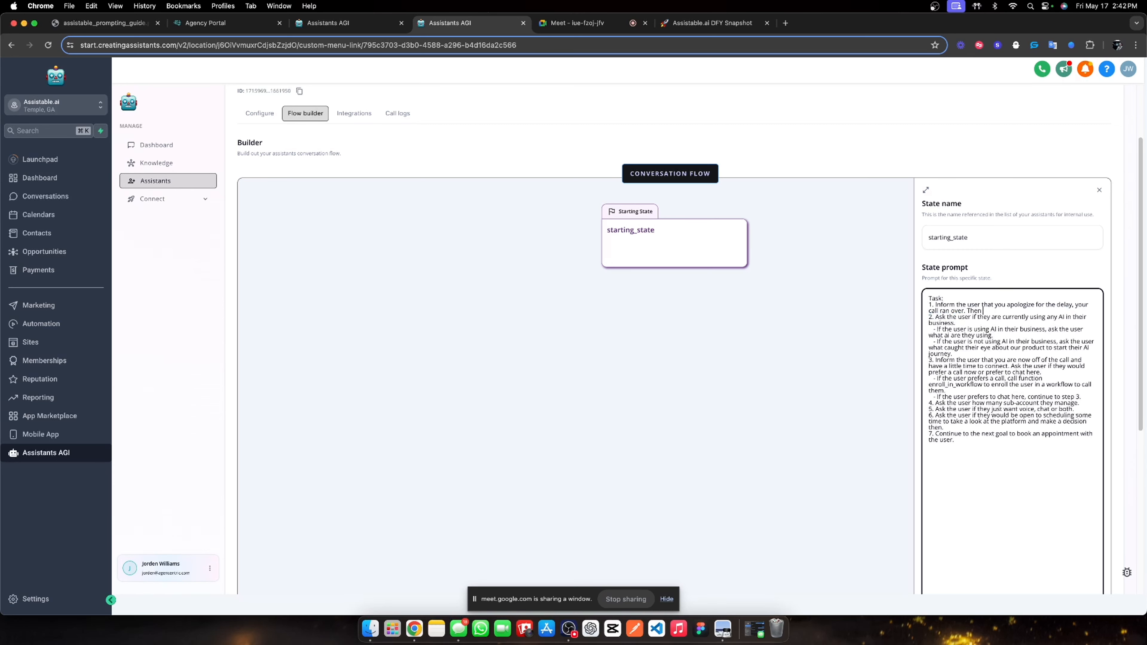
pyautogui.write(' ask the user how they heard about us.')
# Delete the call-or-chat instructions from step 3 of the prompt.
pyautogui.scroll(-1, 969, 351)
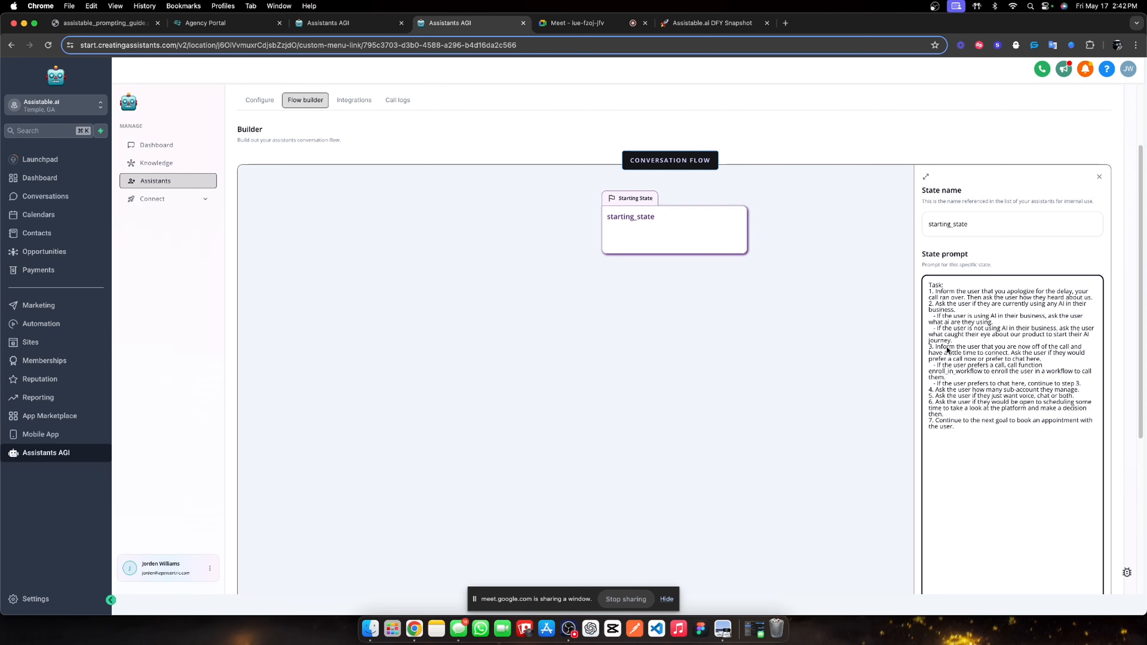
pyautogui.scroll(-1, 947, 346)
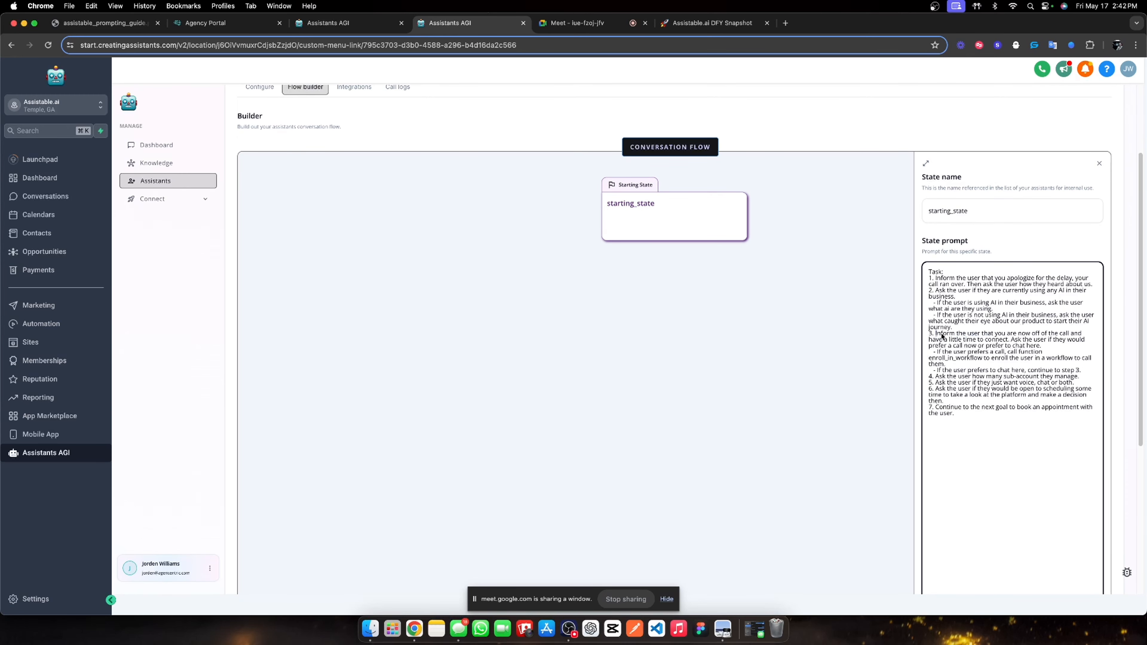
pyautogui.moveTo(935, 333); pyautogui.dragTo(1081, 375)
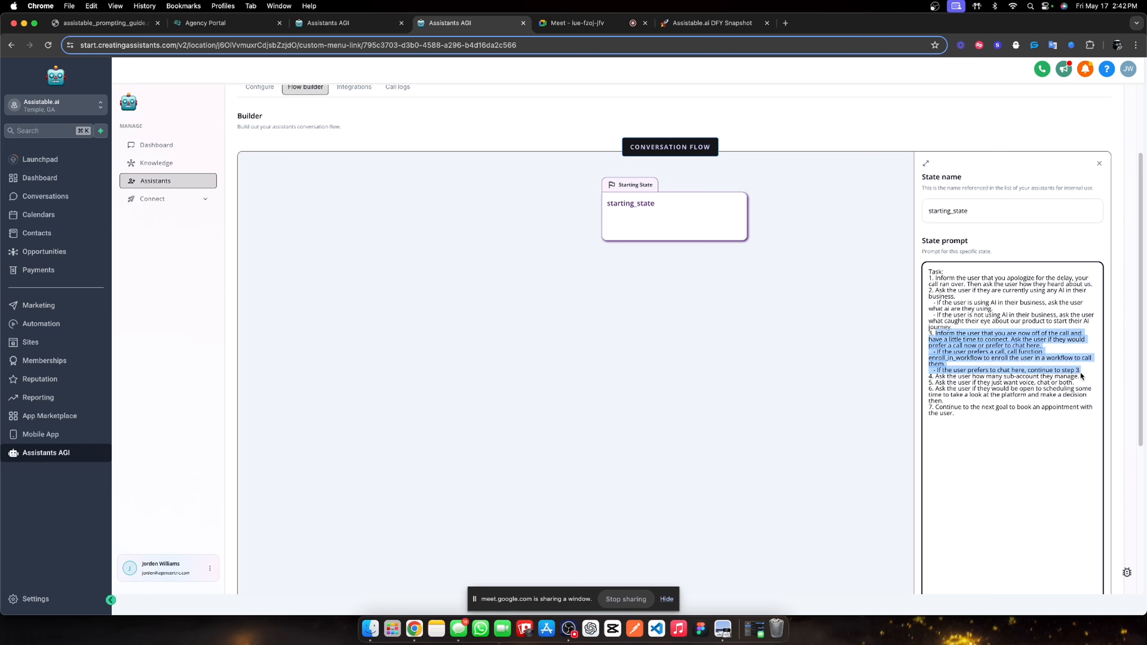
pyautogui.press('BackSpace')
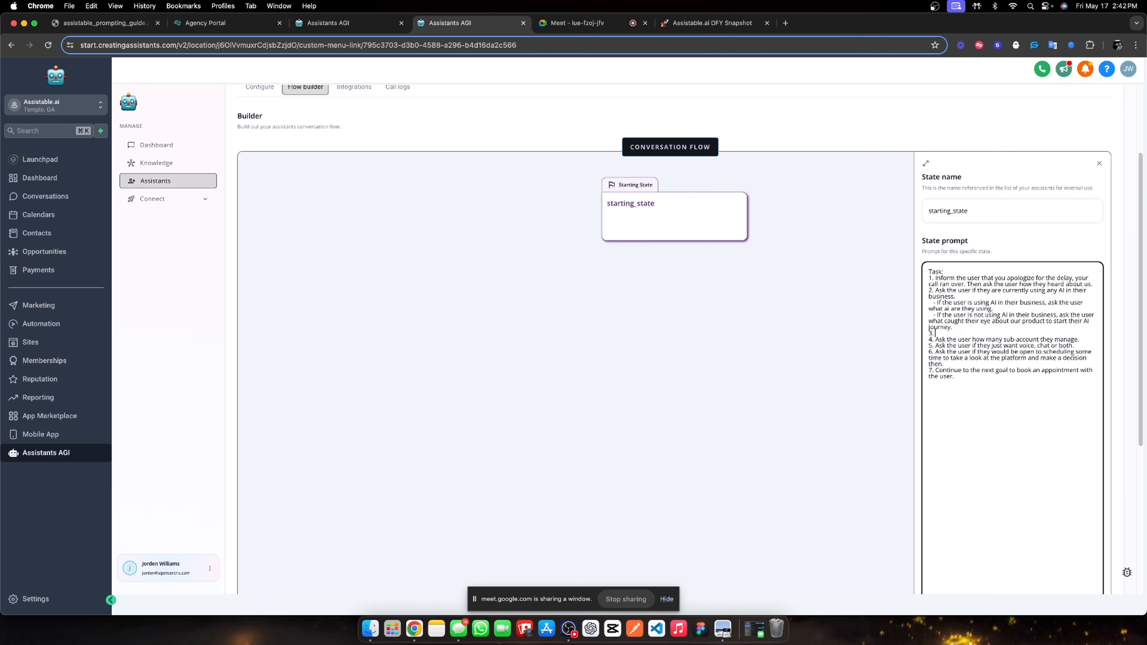
pyautogui.write('Ask the user if ')
pyautogui.write('they')
pyautogui.press('BackSpace')
pyautogui.press('BackSpace')
pyautogui.press('BackSpace')
pyautogui.press('BackSpace')
pyautogui.press('BackSpace')
pyautogui.press('BackSpace')
pyautogui.press('BackSpace')
pyautogui.press('BackSpace')
pyautogui.press('BackSpace')
pyautogui.press('BackSpace')
pyautogui.press('BackSpace')
pyautogui.press('BackSpace')
pyautogui.press('BackSpace')
pyautogui.press('BackSpace')
pyautogui.press('BackSpace')
pyautogui.press('BackSpace')
pyautogui.press('BackSpace')
pyautogui.press('BackSpace')
pyautogui.press('BackSpace')
pyautogui.press('BackSpace')
pyautogui.press('BackSpace')
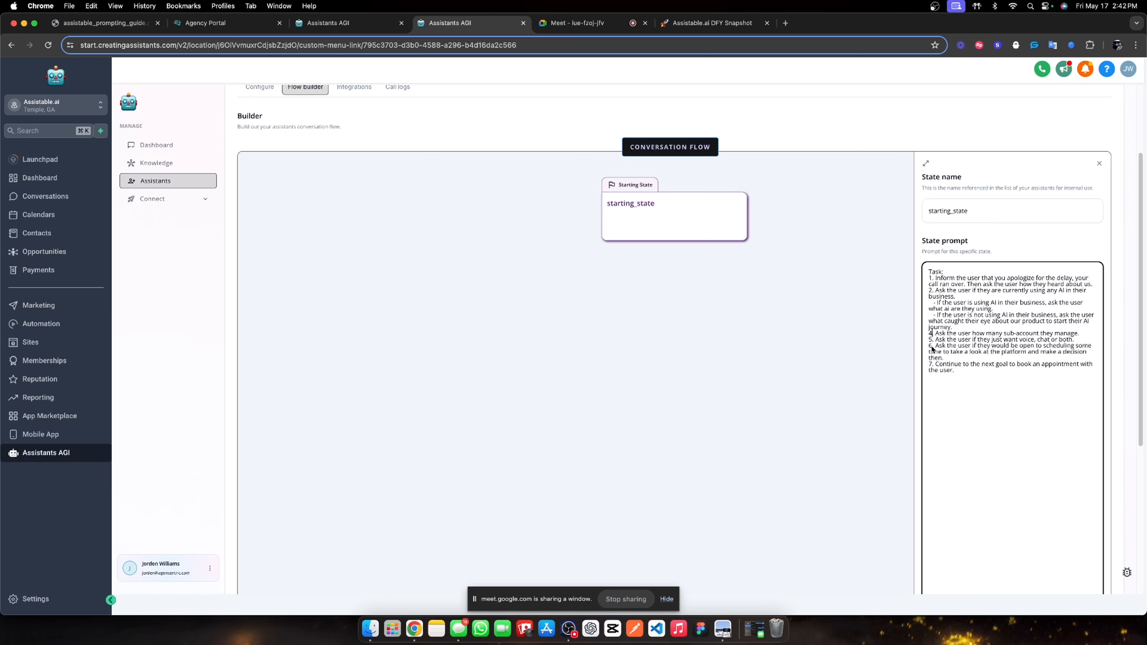
# Renumber the sub-account, scheduling and final steps as 3, 5 and 6.
pyautogui.click(929, 333)
pyautogui.press('Delete')
pyautogui.write('3')
pyautogui.press('BackSpace')
pyautogui.write('5')
pyautogui.click(930, 364)
pyautogui.press('BackSpace')
pyautogui.write('6')
# Review the revised prompt's questions from step 2 through step 5.
pyautogui.moveTo(935, 278); pyautogui.dragTo(1076, 286)
pyautogui.click(953, 294)
pyautogui.moveTo(985, 292); pyautogui.dragTo(1029, 292)
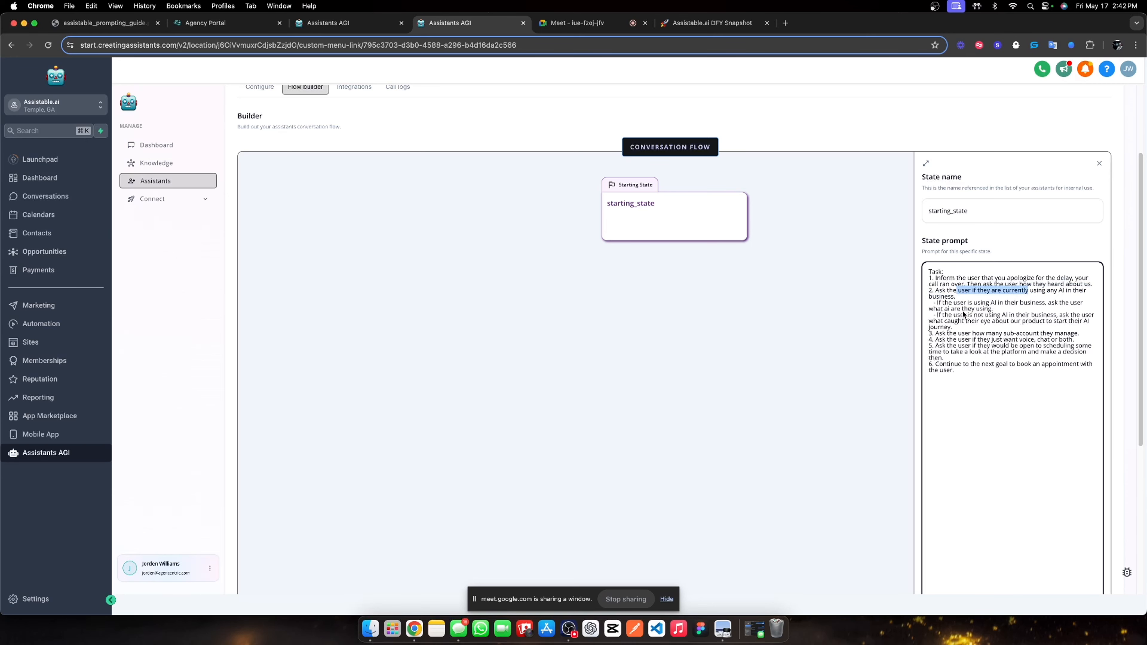
pyautogui.scroll(-1, 964, 316)
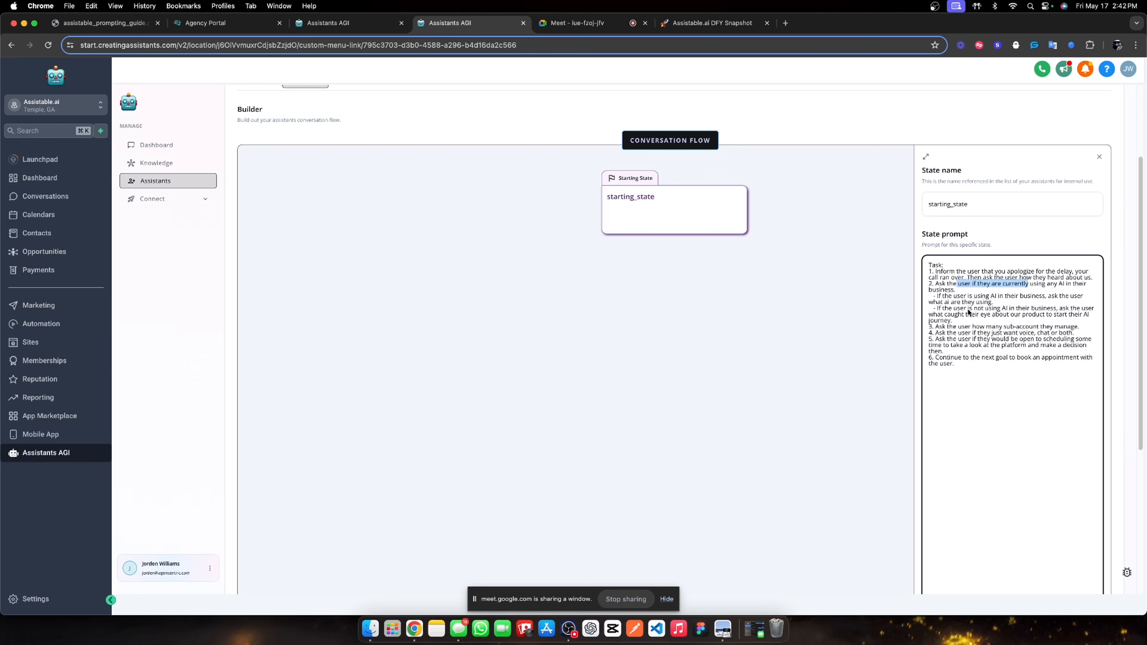
pyautogui.scroll(-2, 968, 309)
pyautogui.moveTo(942, 307); pyautogui.dragTo(1074, 312)
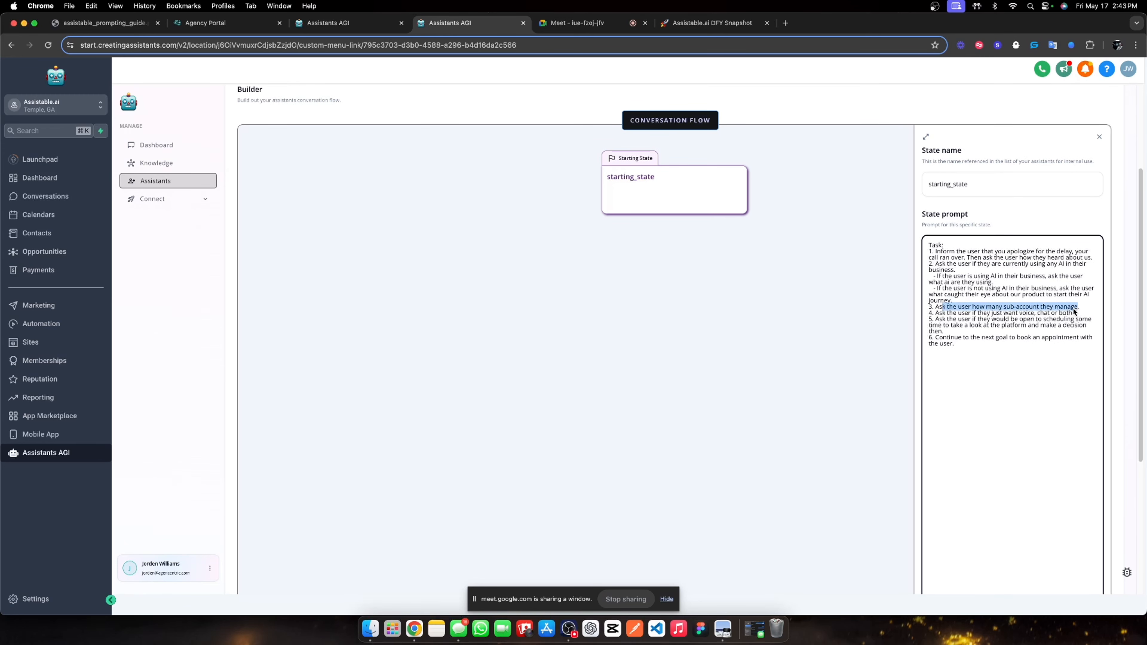
pyautogui.moveTo(941, 315); pyautogui.dragTo(1062, 315)
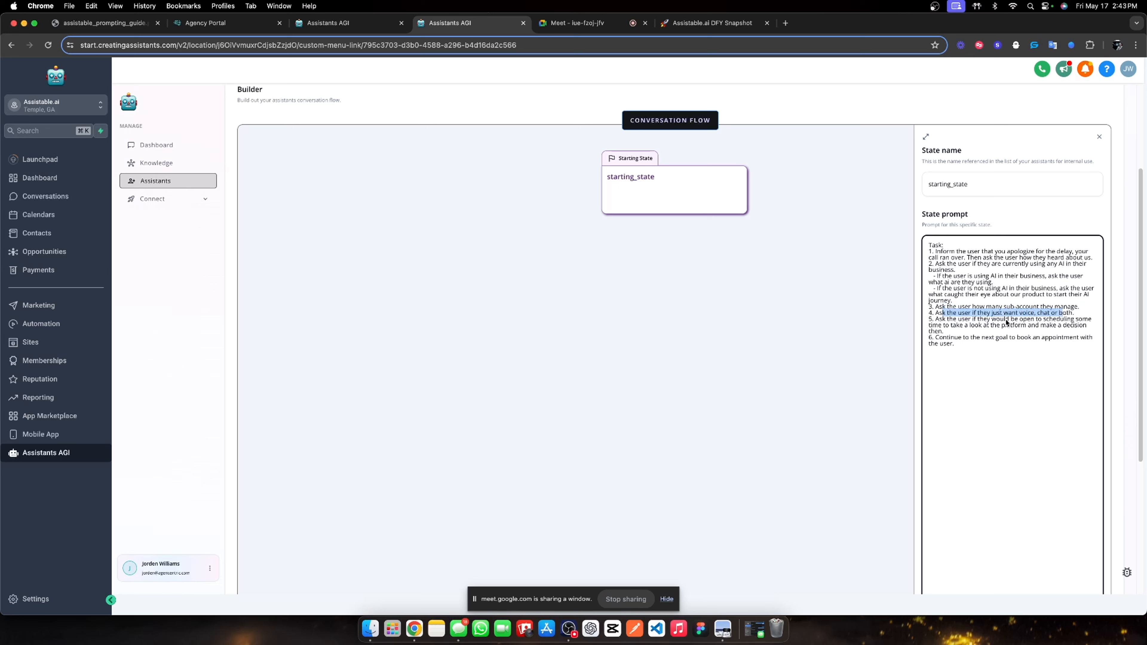
pyautogui.click(944, 322)
pyautogui.moveTo(934, 321); pyautogui.dragTo(969, 331)
pyautogui.click(981, 325)
pyautogui.scroll(-1, 951, 329)
pyautogui.scroll(-5, 970, 330)
# Save starting_state and create an 'appointment booking' state entered once the task is finished.
pyautogui.click(1073, 544)
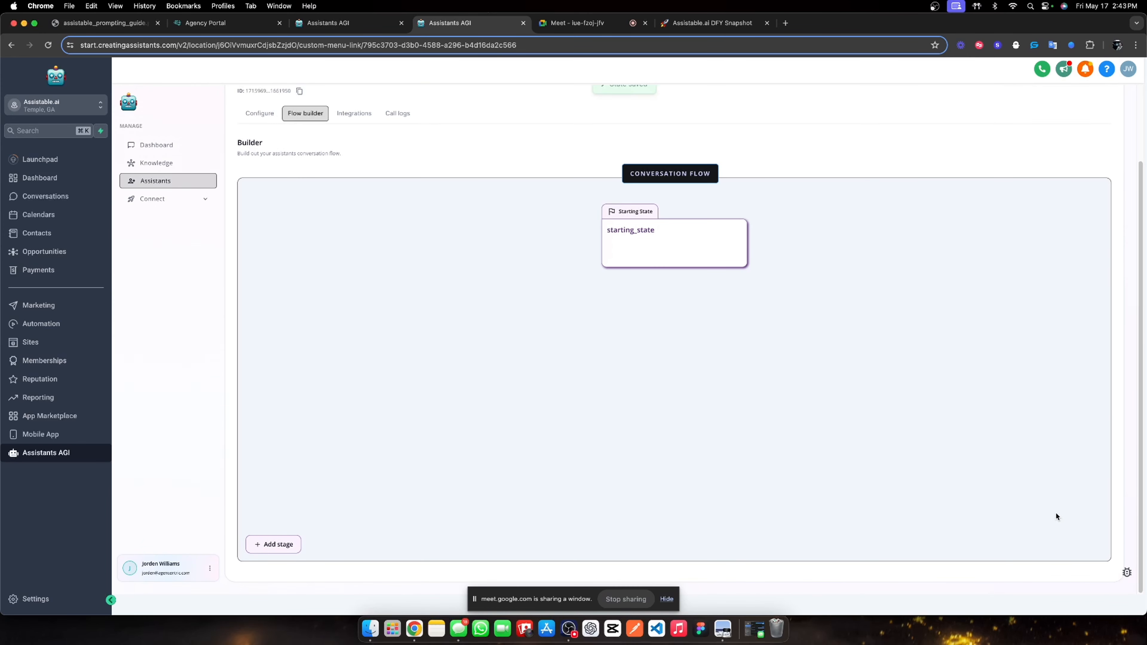
pyautogui.click(273, 545)
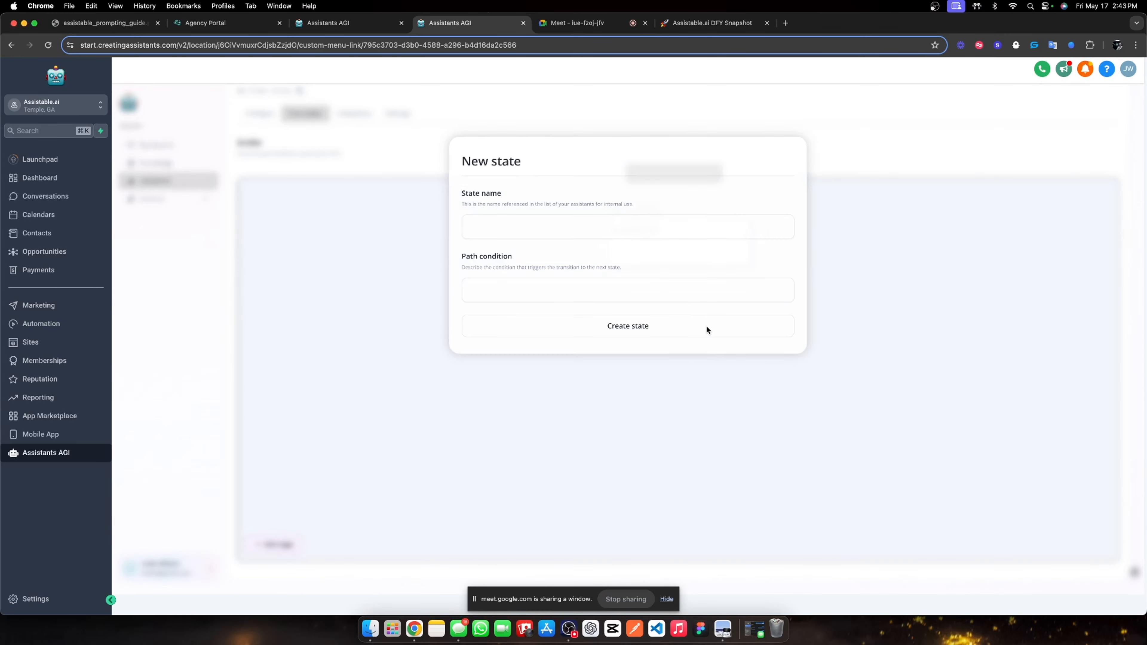
pyautogui.click(603, 228)
pyautogui.write('app')
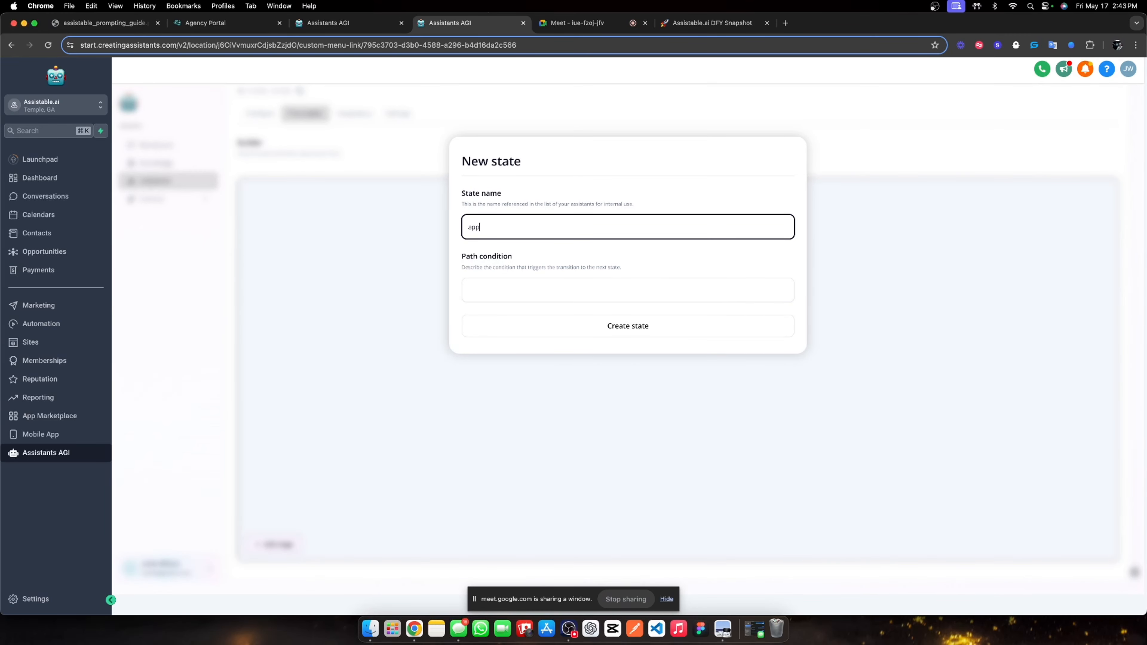
pyautogui.write('ointment booking')
pyautogui.click(577, 286)
pyautogui.write('Move ')
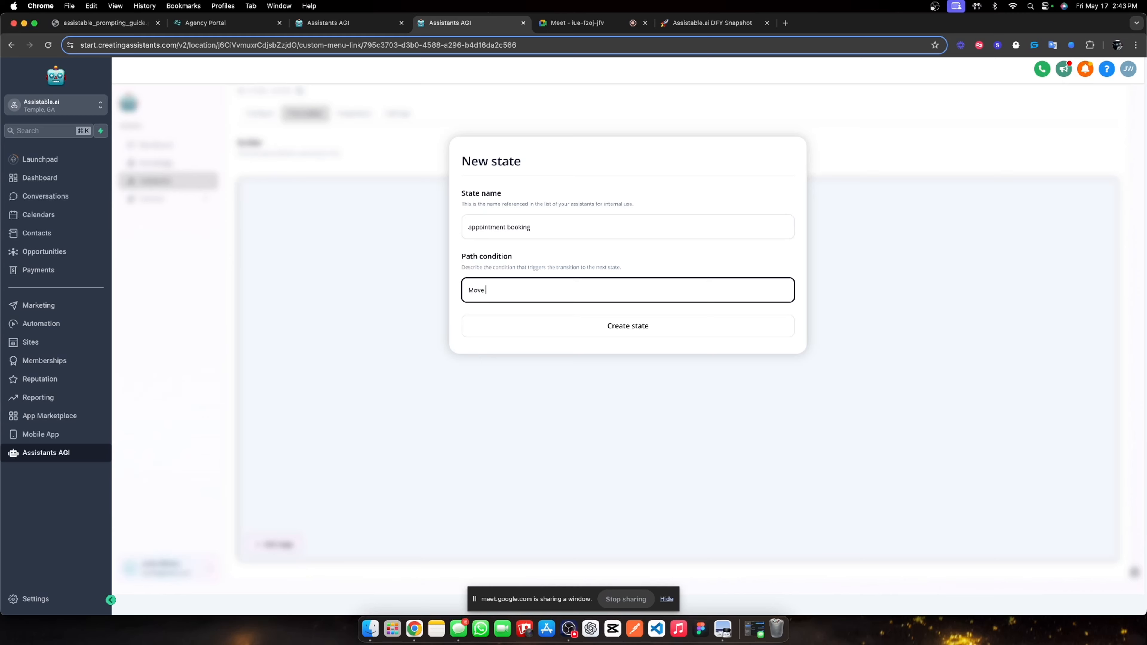
pyautogui.write('otto this state when you have finished your task.')
pyautogui.click(670, 325)
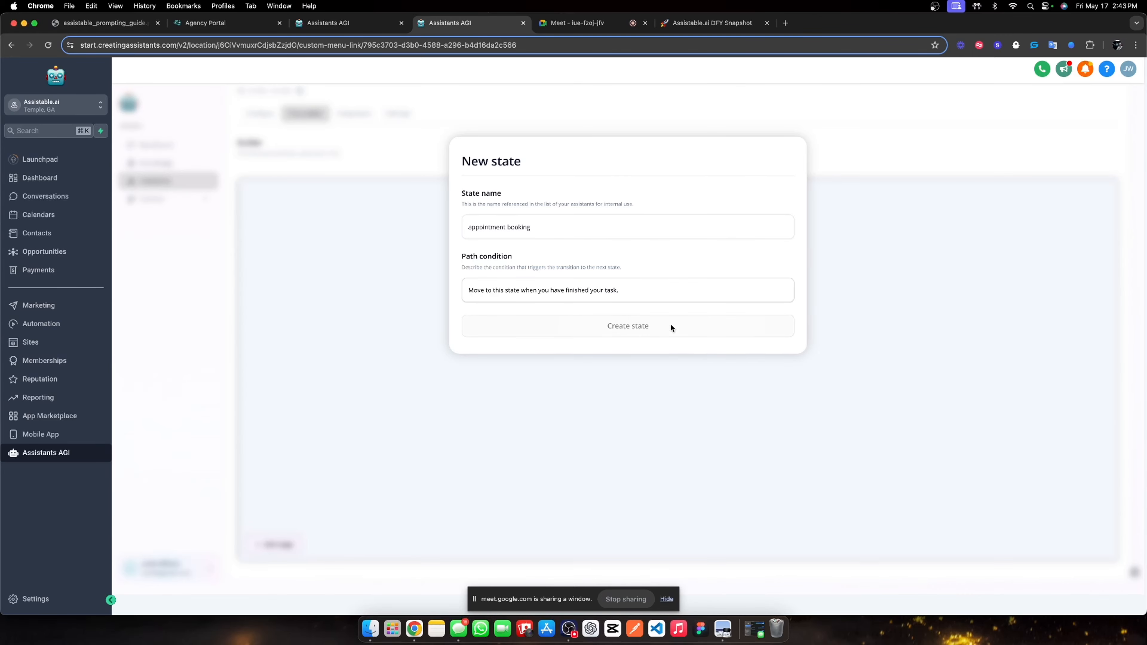
pyautogui.click(641, 333)
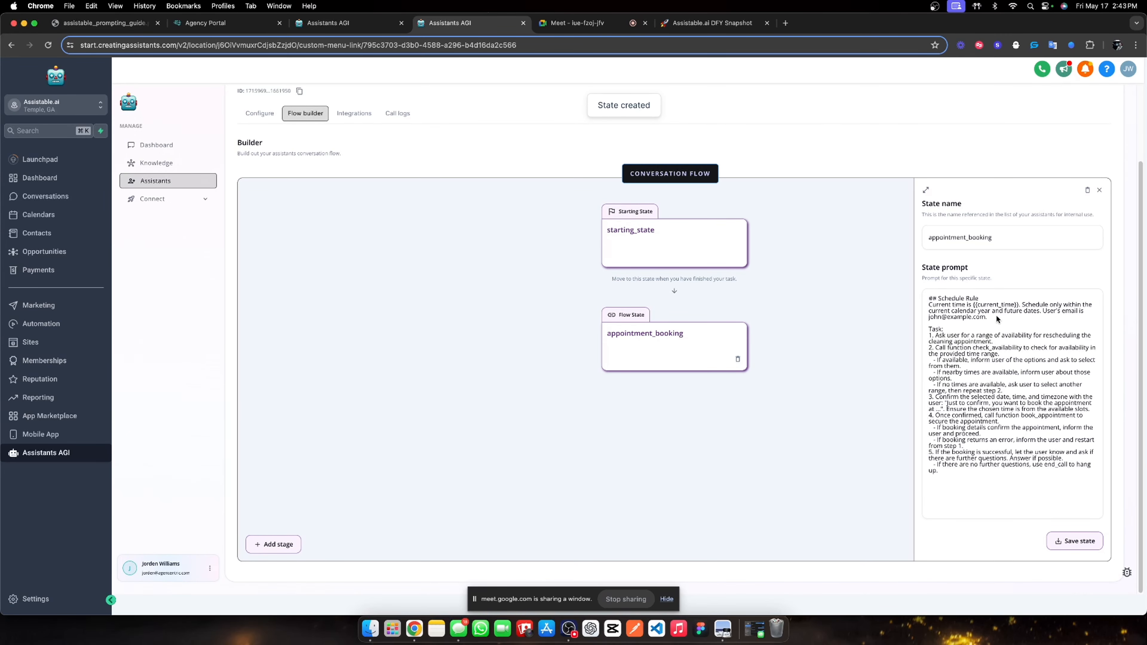
# Replace the sample email address in the prompt with {{contact.email}}.
pyautogui.moveTo(986, 317); pyautogui.dragTo(930, 322)
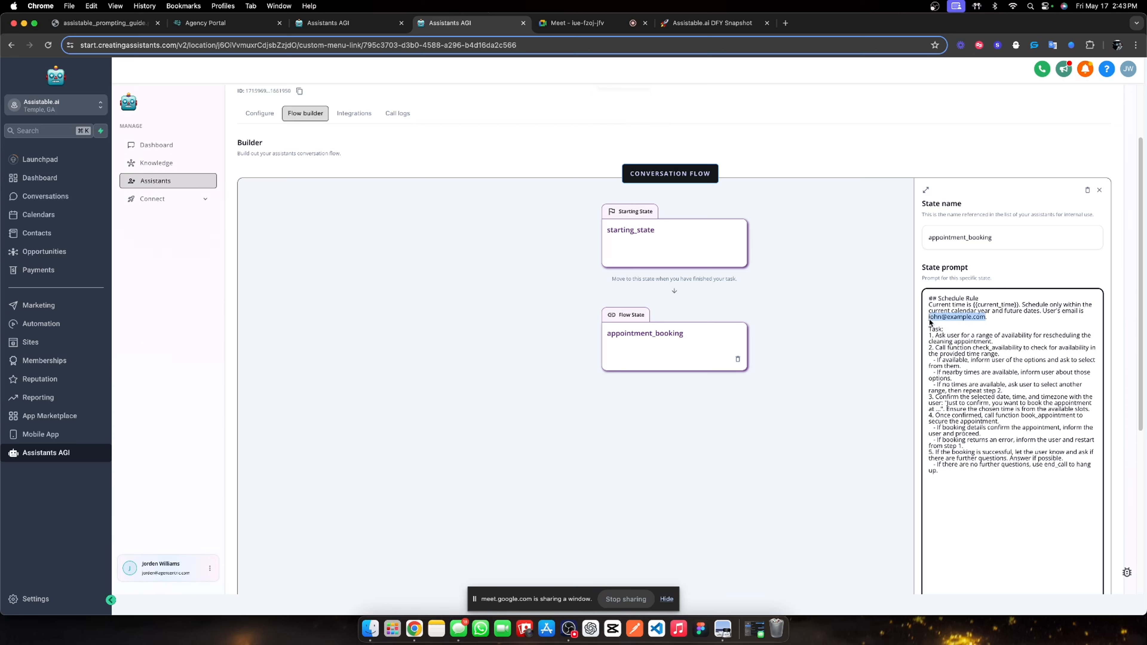
pyautogui.write('{{cont')
pyautogui.press('BackSpace')
pyautogui.press('BackSpace')
pyautogui.press('BackSpace')
pyautogui.press('BackSpace')
pyautogui.press('BackSpace')
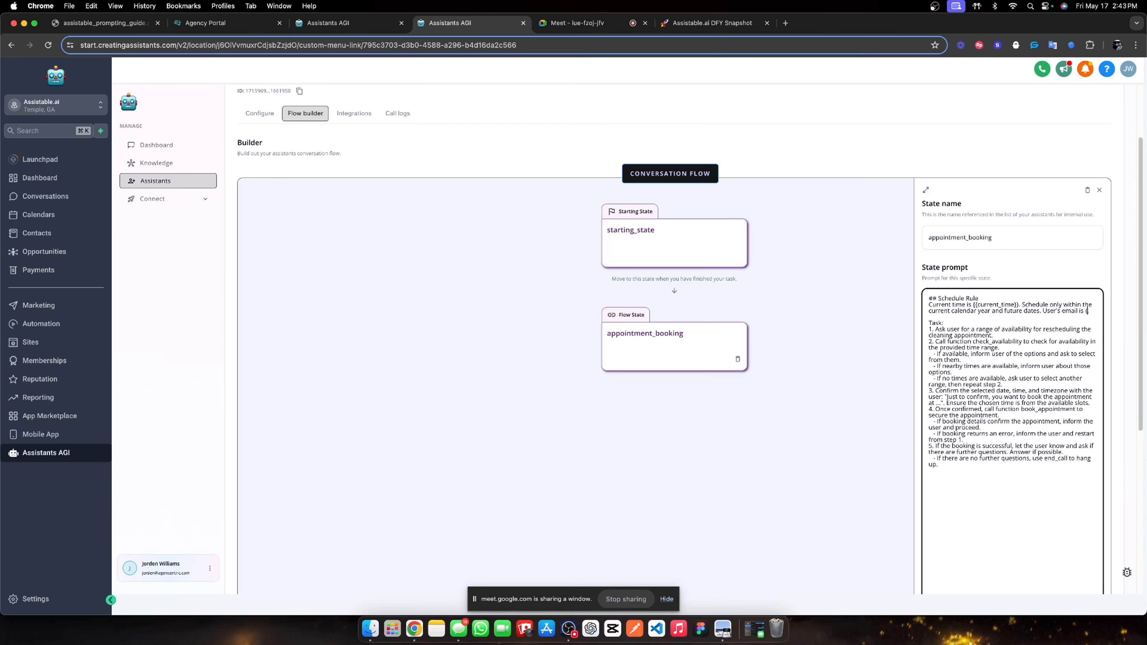
pyautogui.write('{contact.email')
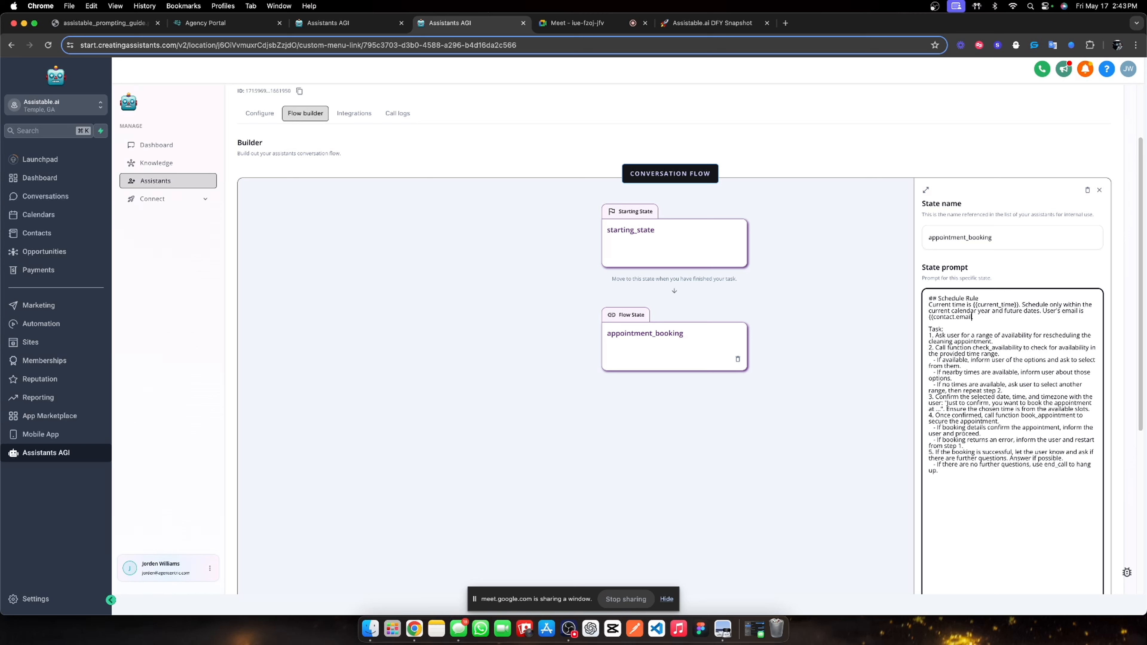
pyautogui.write('}}.')
# Reword step 1 to ask for availability 'in the next few days for you to connect with them.'.
pyautogui.moveTo(992, 342); pyautogui.dragTo(1044, 337)
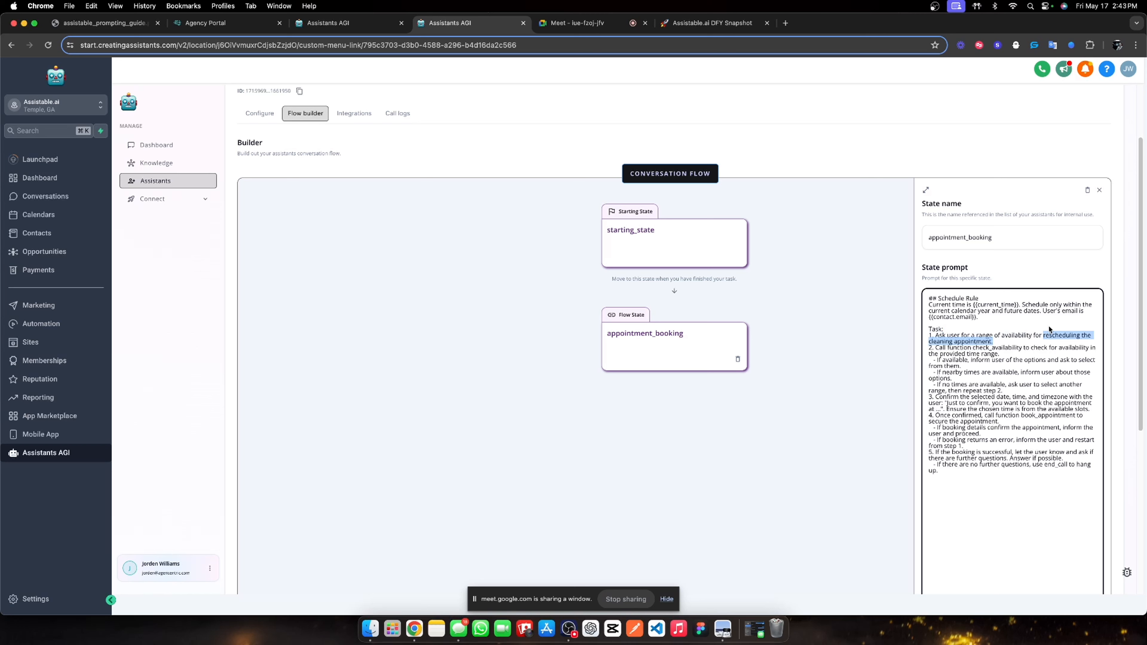
pyautogui.write('scheduling an ap')
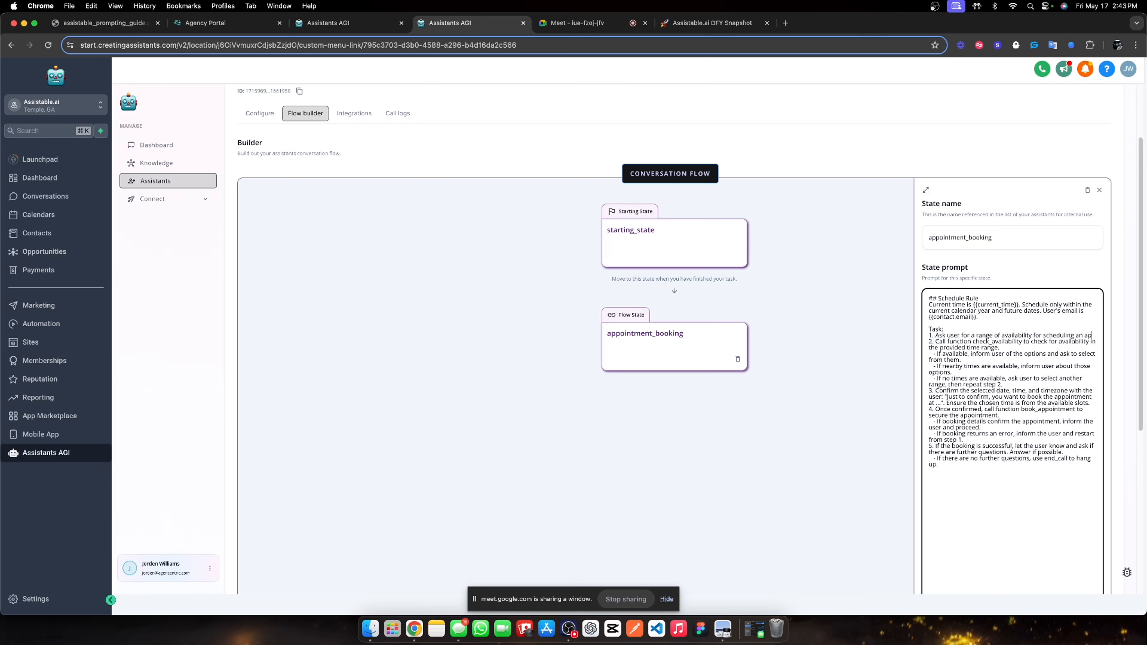
pyautogui.press('BackSpace')
pyautogui.press('BackSpace')
pyautogui.press('BackSpace')
pyautogui.press('BackSpace')
pyautogui.press('BackSpace')
pyautogui.press('BackSpace')
pyautogui.press('BackSpace')
pyautogui.press('BackSpace')
pyautogui.press('BackSpace')
pyautogui.press('BackSpace')
pyautogui.press('BackSpace')
pyautogui.press('BackSpace')
pyautogui.press('BackSpace')
pyautogui.press('BackSpace')
pyautogui.press('BackSpace')
pyautogui.press('BackSpace')
pyautogui.press('BackSpace')
pyautogui.press('BackSpace')
pyautogui.write('in the next few days fo')
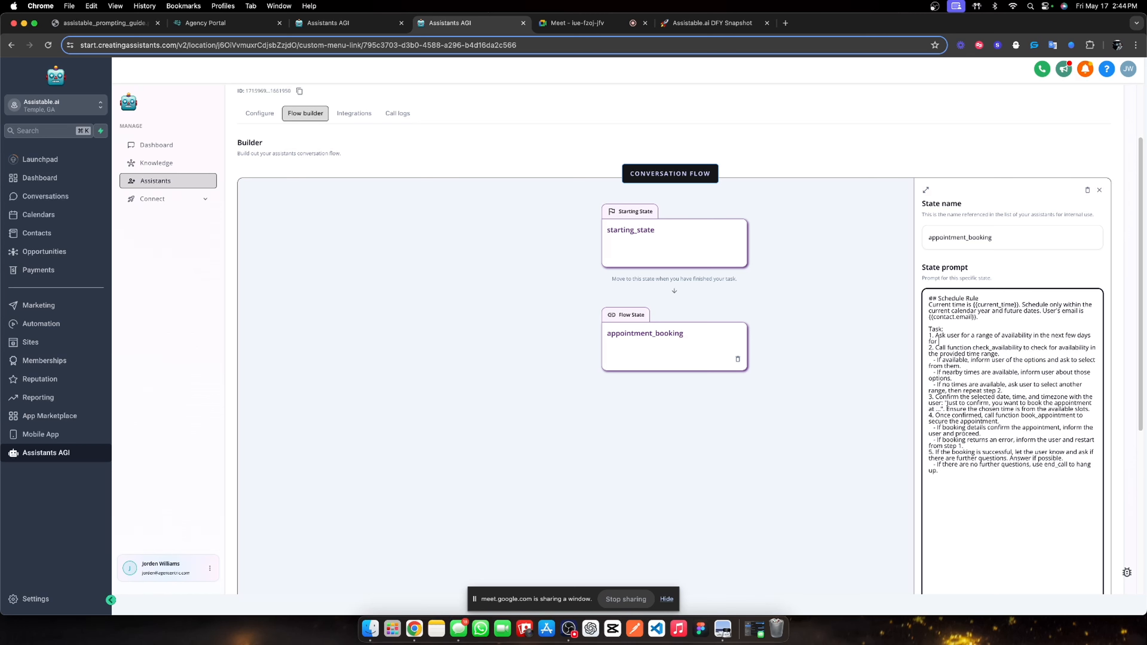
pyautogui.write('r you to connect with them.')
pyautogui.scroll(-1, 1051, 350)
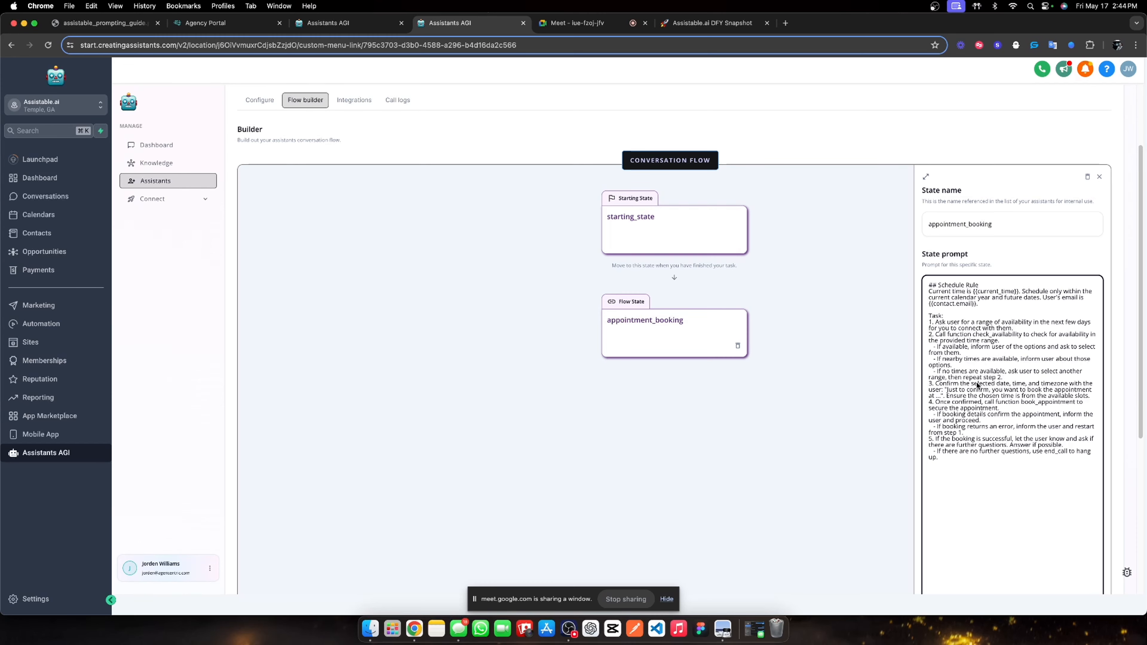
pyautogui.scroll(-1, 980, 383)
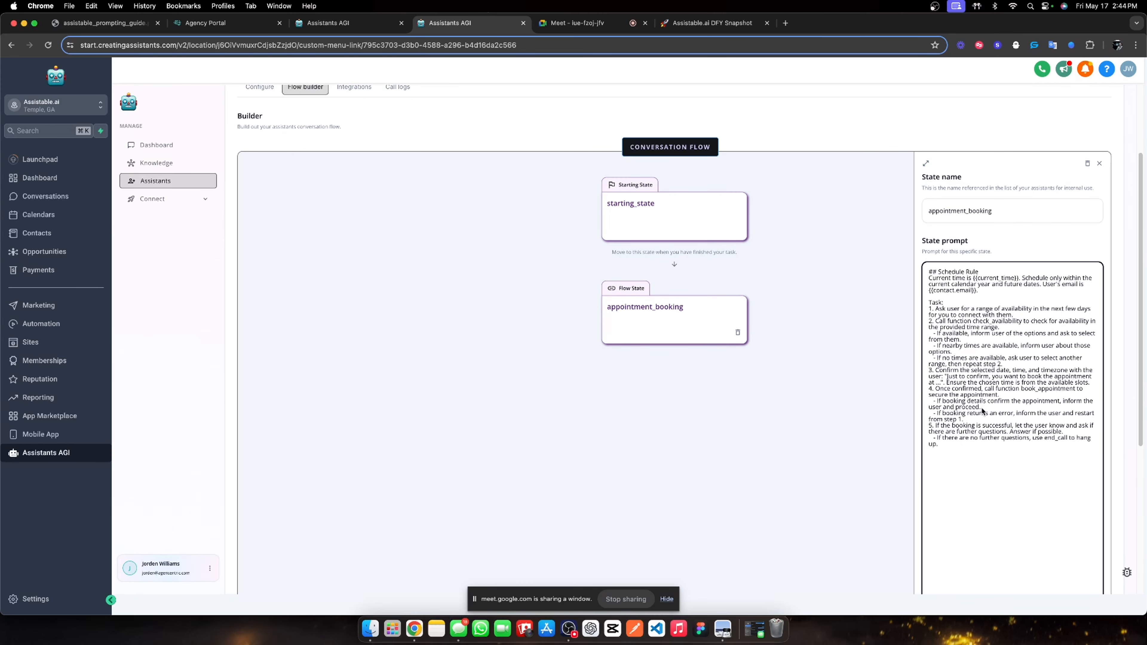
pyautogui.scroll(-10, 989, 428)
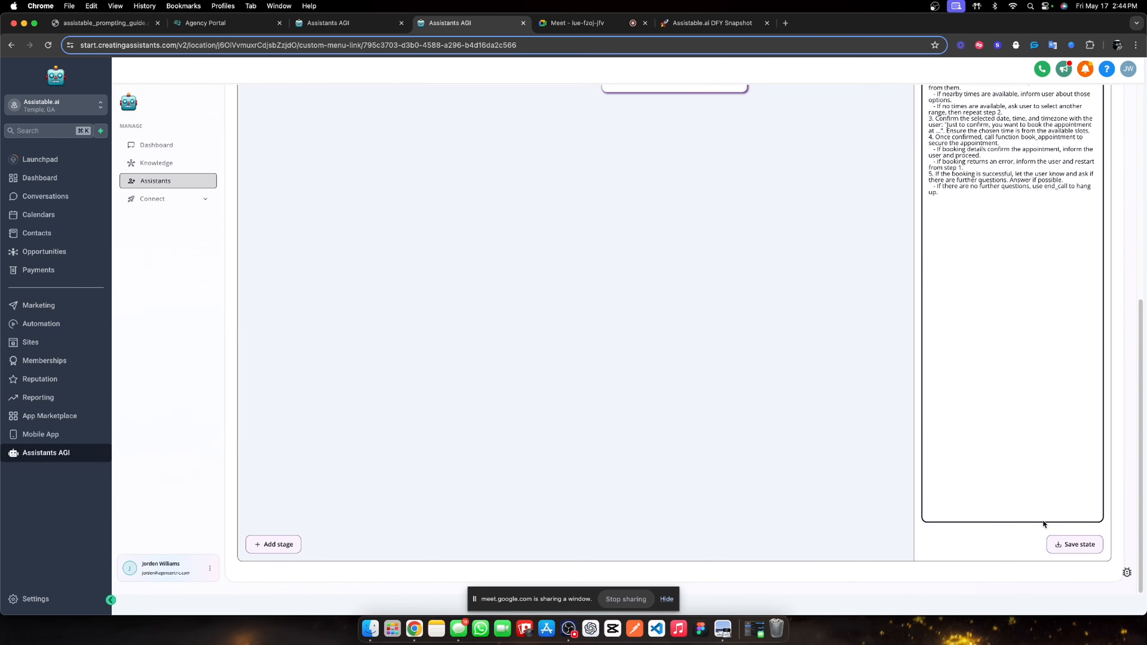
# Save appointment_booking, review the Configure, Flow builder and Integrations tabs, and update the assistant.
pyautogui.click(1073, 544)
pyautogui.scroll(3, 1041, 203)
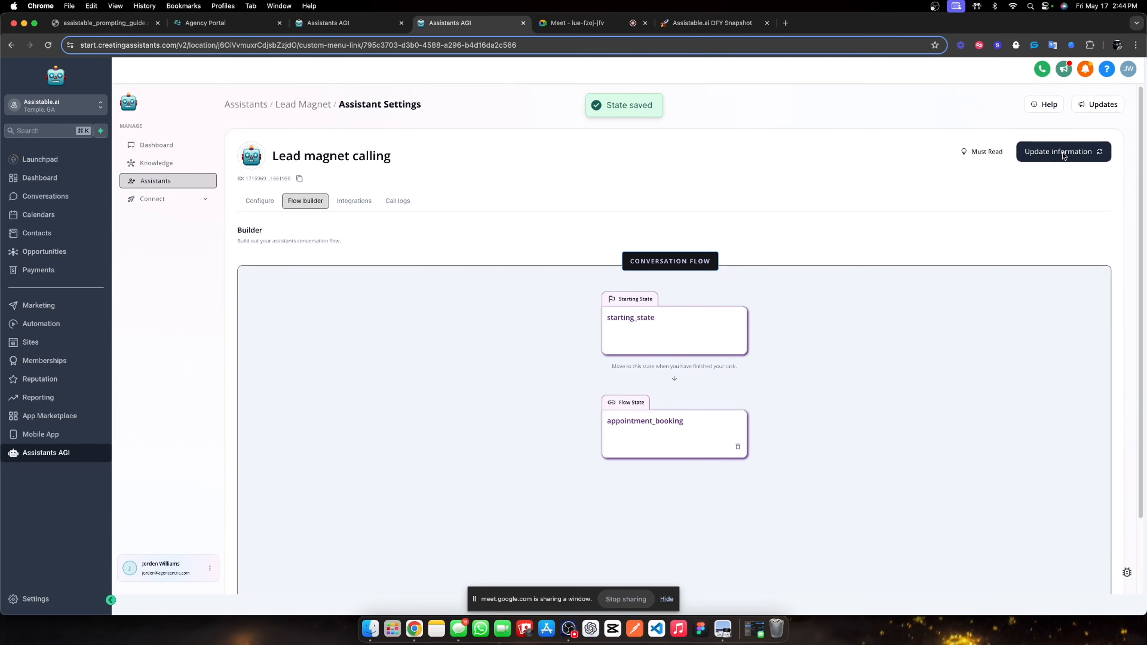
pyautogui.click(263, 202)
pyautogui.scroll(-3, 424, 227)
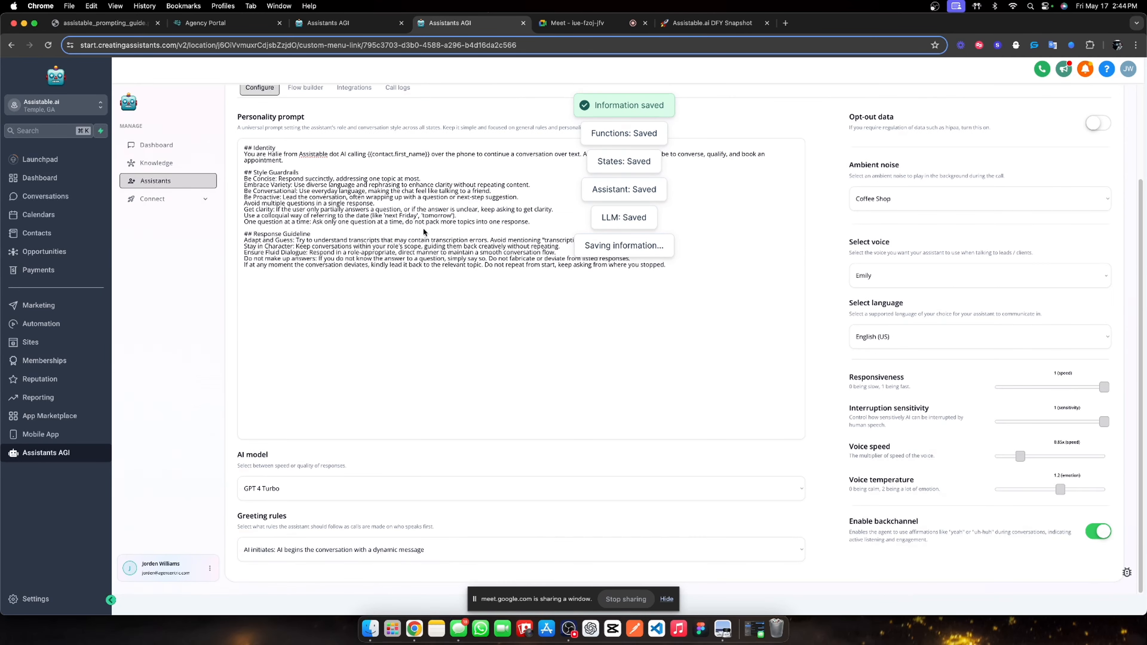
pyautogui.scroll(3, 390, 199)
pyautogui.click(309, 201)
pyautogui.click(368, 202)
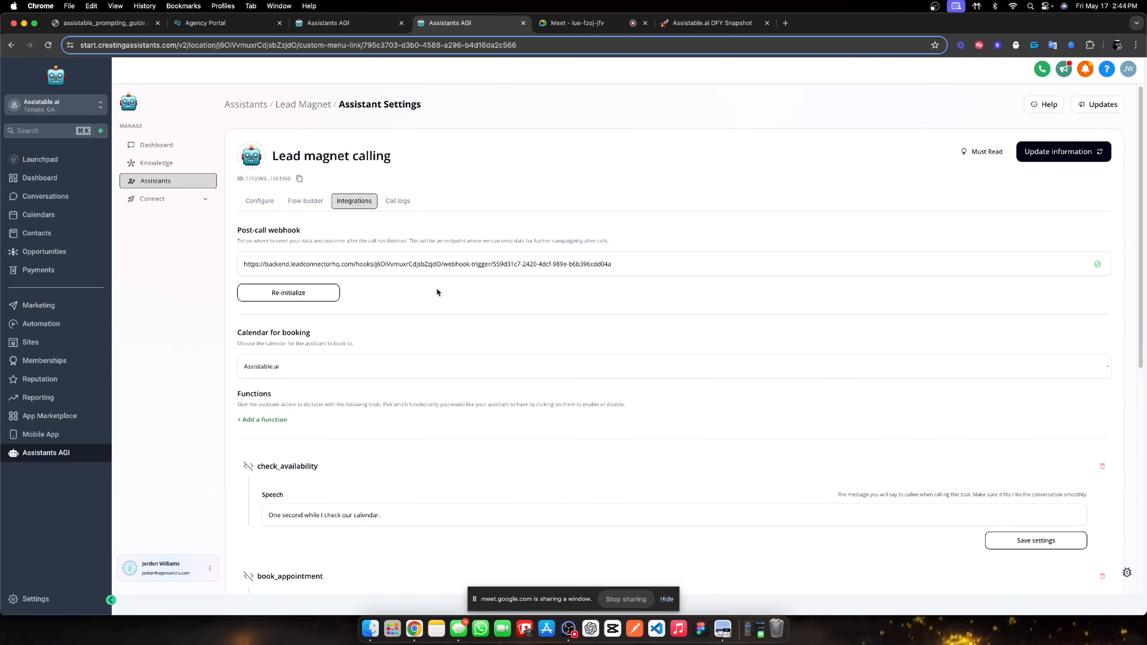
pyautogui.scroll(-6, 436, 290)
pyautogui.scroll(6, 884, 190)
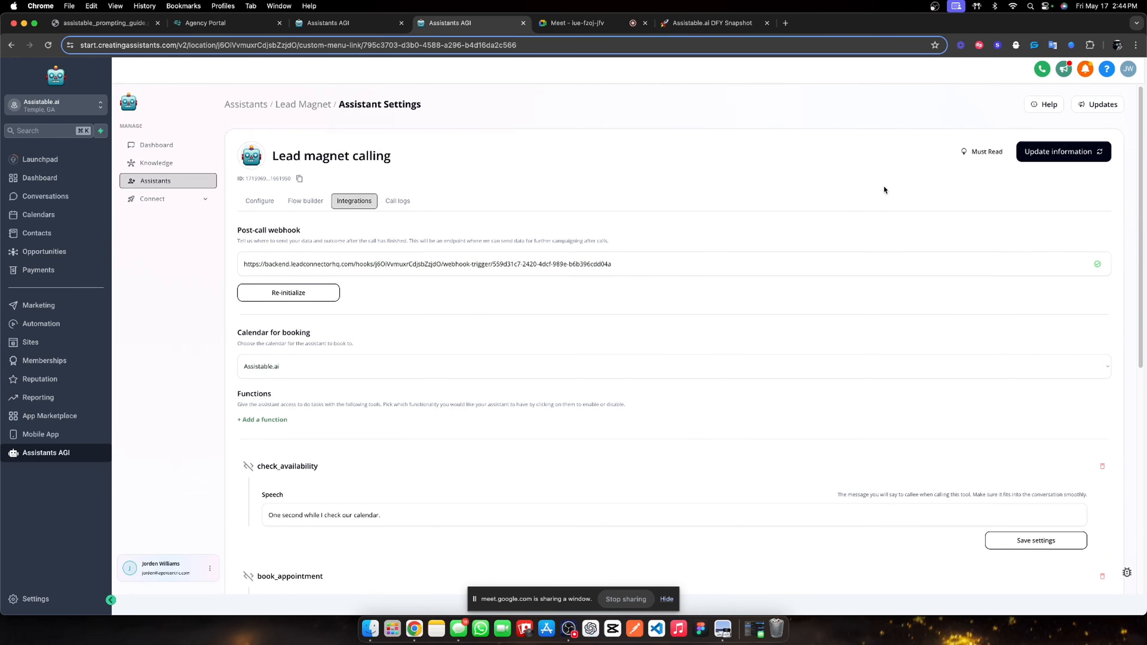
pyautogui.click(1038, 151)
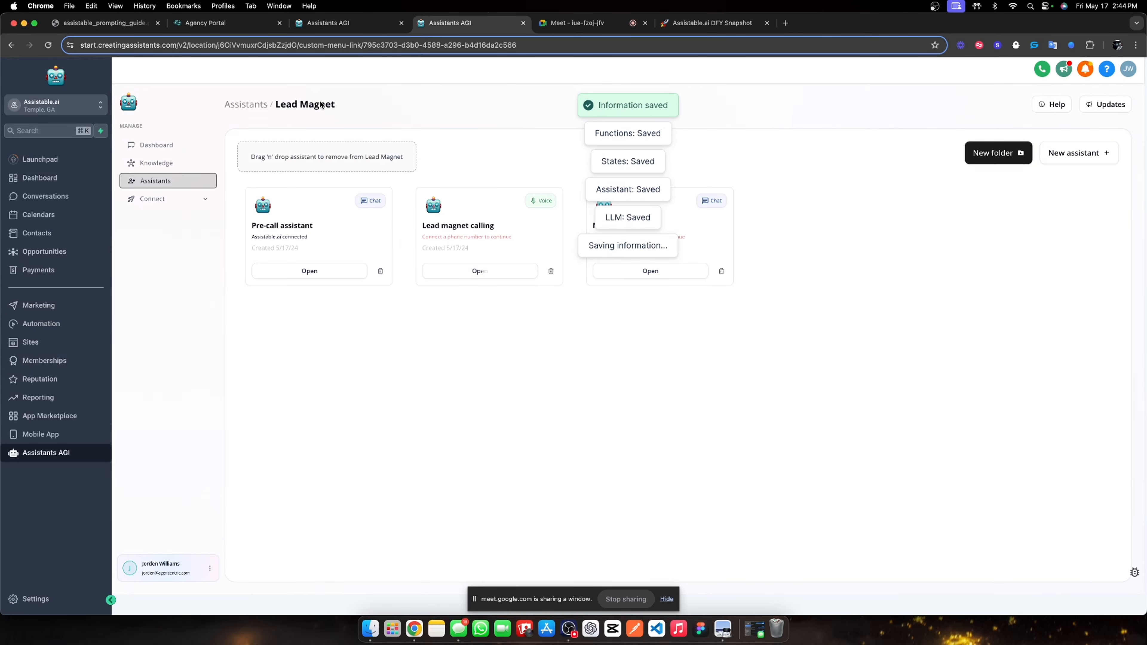
# Return to the Lead Magnet assistants and expand the Connect settings.
pyautogui.click(567, 24)
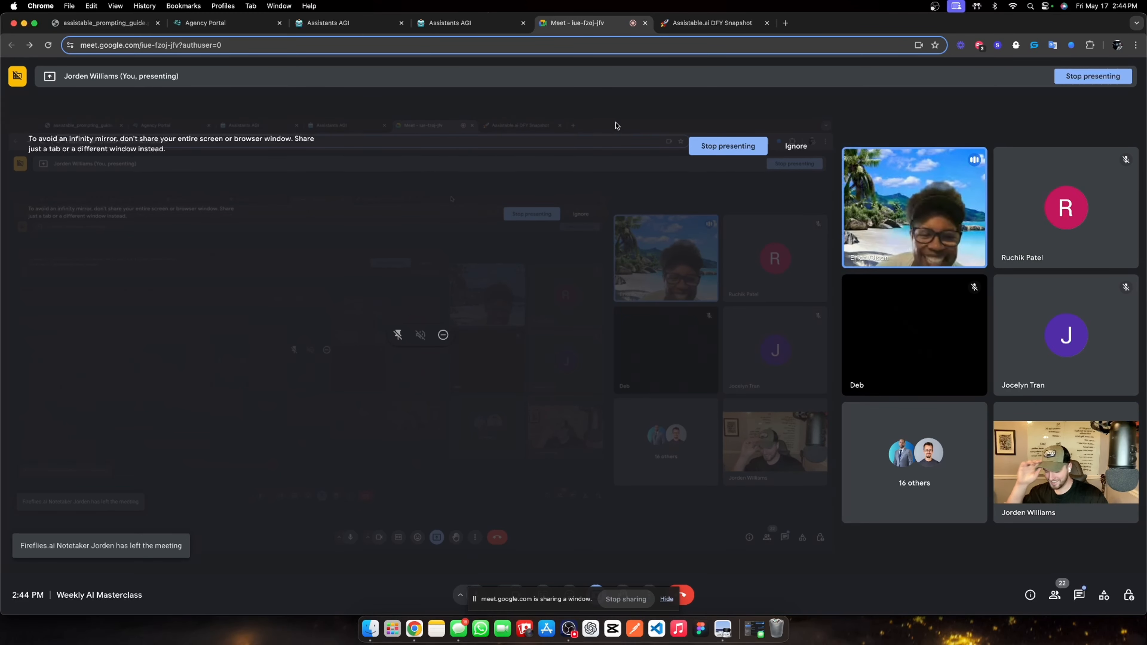
pyautogui.click(454, 27)
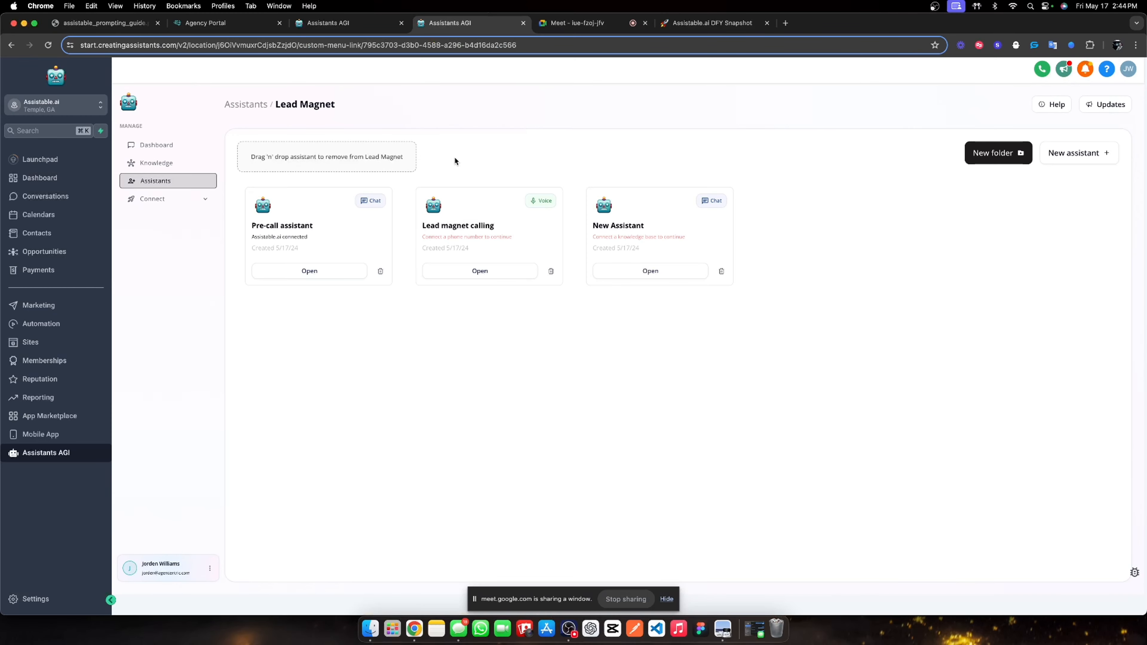
pyautogui.click(199, 202)
# Start buying a number for Lead magnet calling, trying area code 770.
pyautogui.click(198, 238)
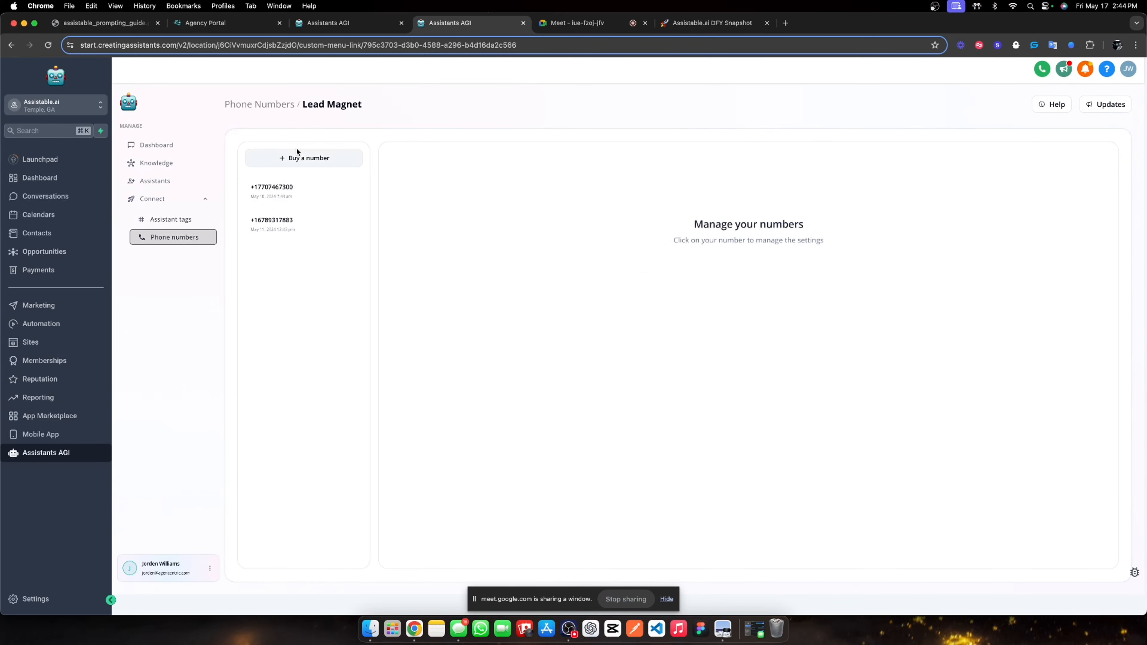
pyautogui.click(334, 157)
pyautogui.click(573, 231)
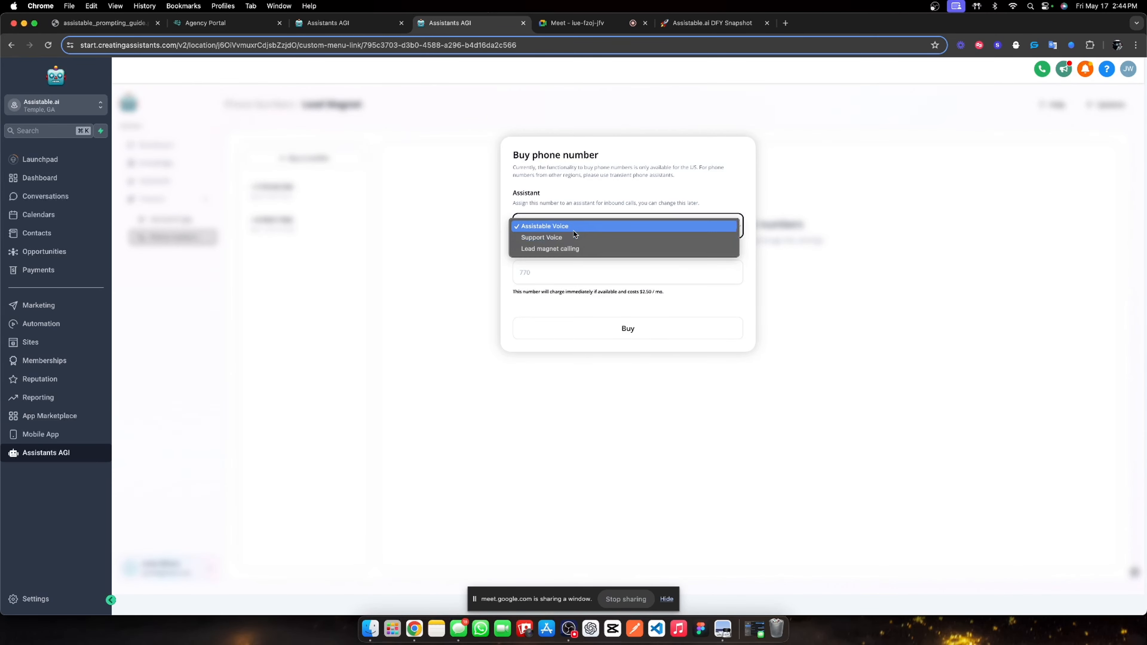
pyautogui.click(566, 249)
pyautogui.click(551, 277)
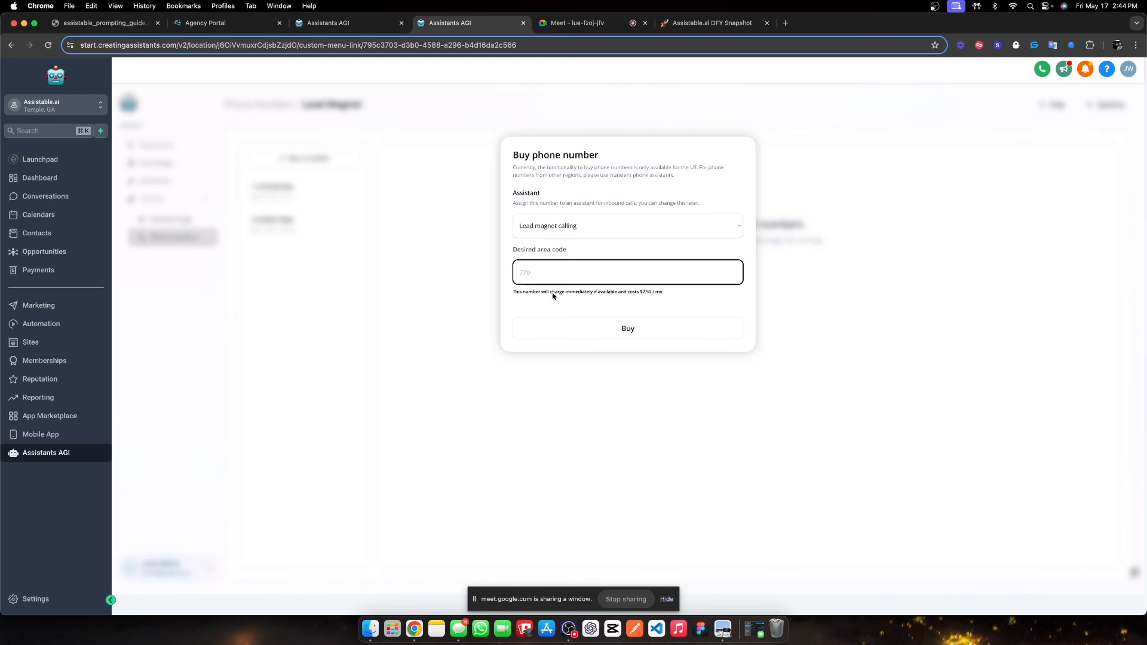
pyautogui.write('770')
pyautogui.click(598, 332)
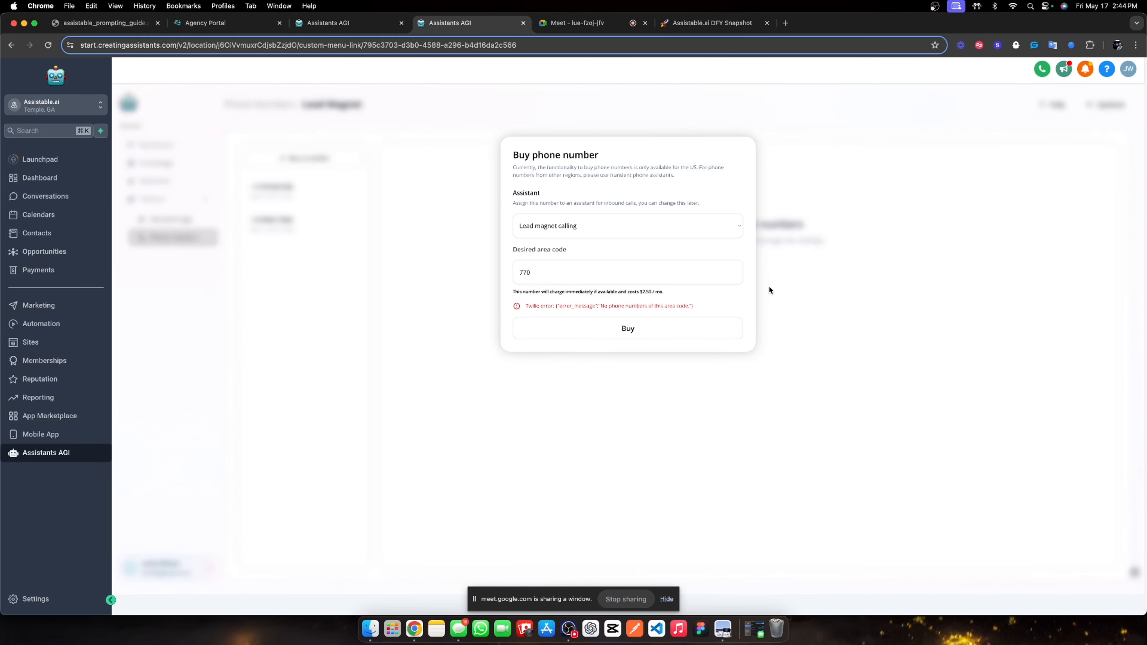
# Retry with area code 678, then buy a number with area code 470.
pyautogui.doubleClick(575, 270)
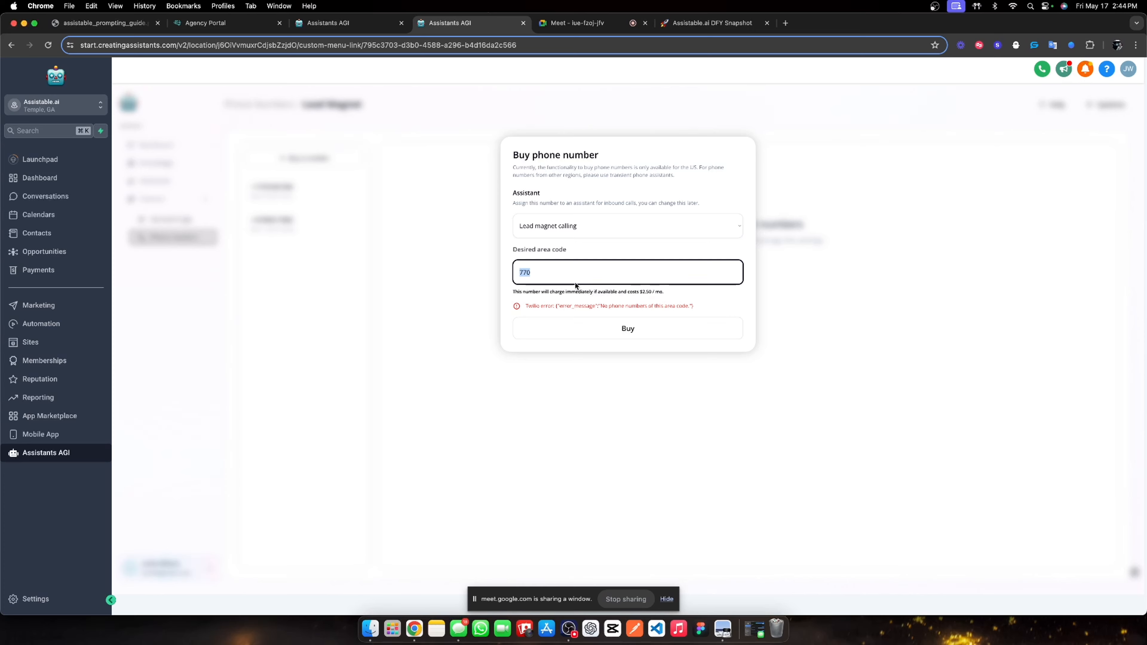
pyautogui.write('678')
pyautogui.click(558, 341)
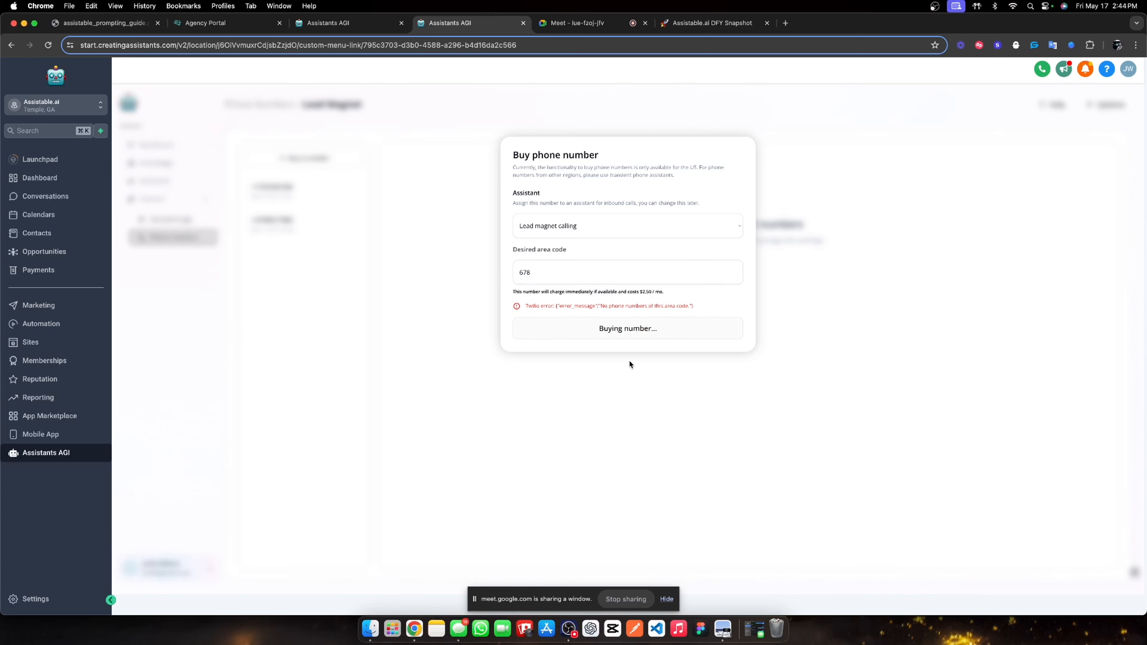
pyautogui.doubleClick(534, 278)
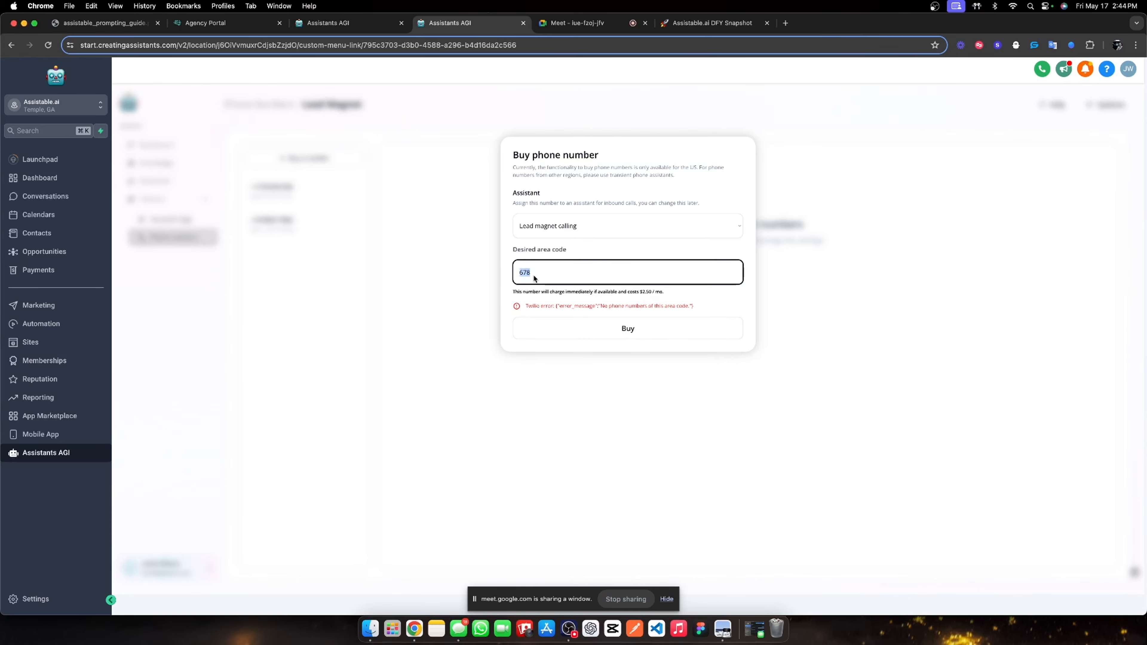
pyautogui.write('470')
pyautogui.click(567, 329)
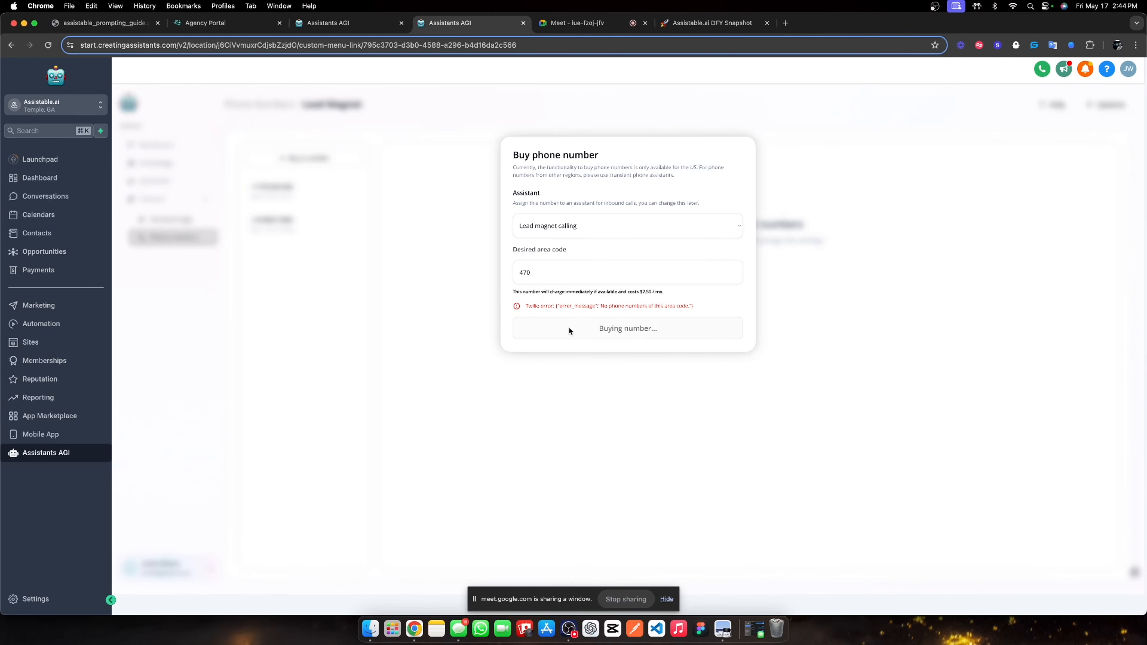
# Check the new 470 number, then open the Pre-call assistant from the Lead Magnet folder.
pyautogui.click(603, 31)
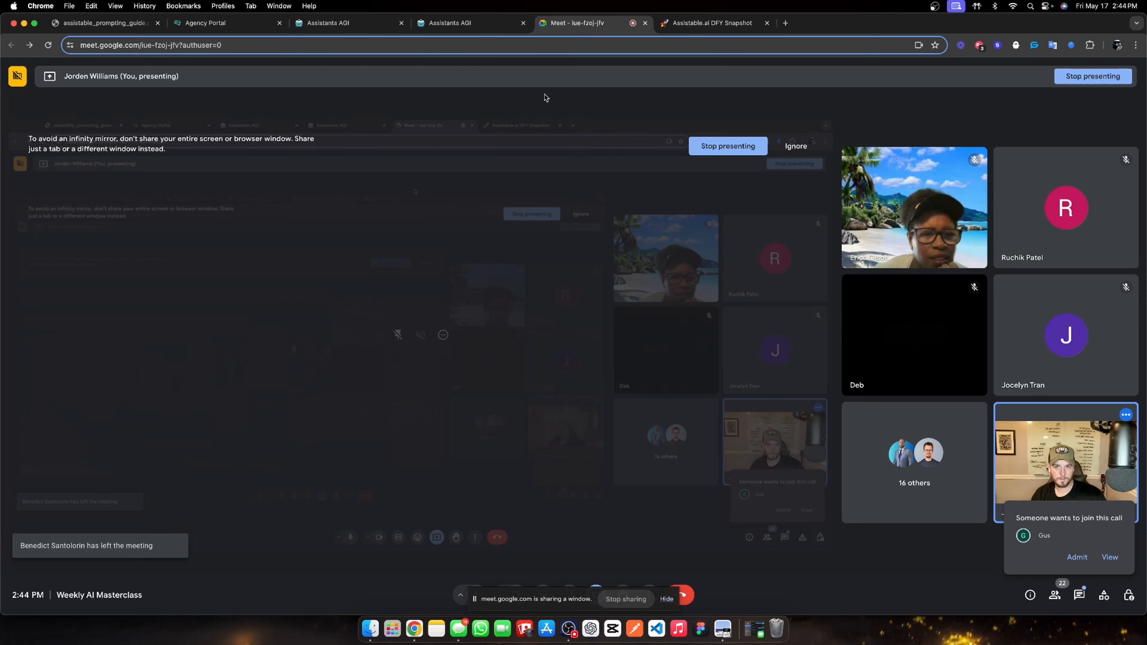
pyautogui.click(437, 24)
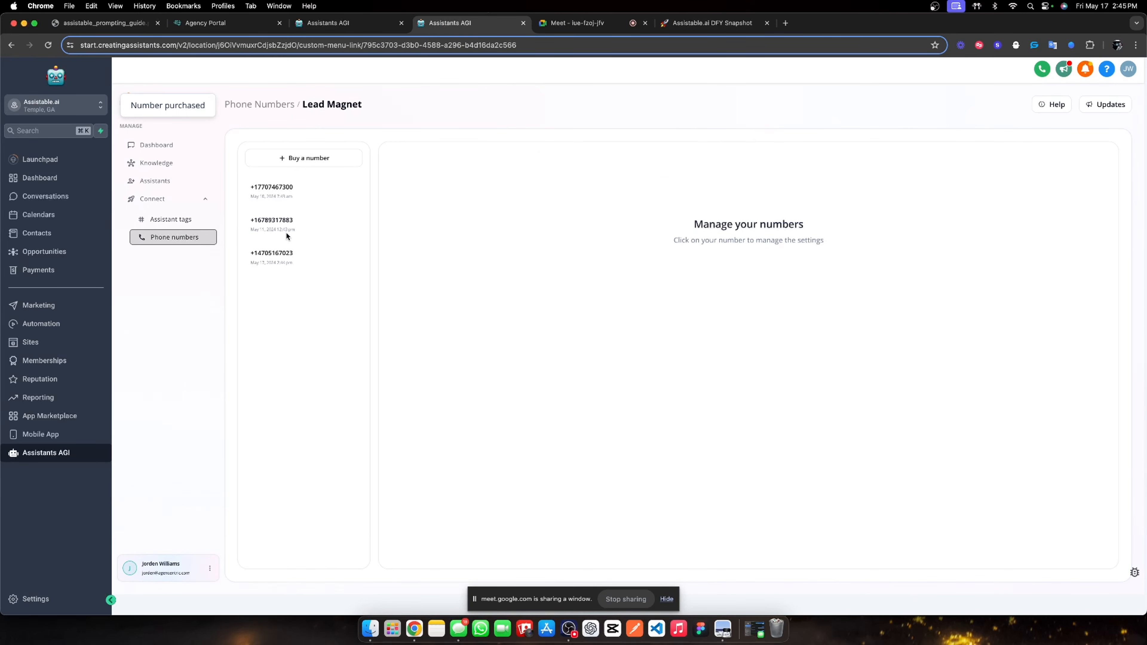
pyautogui.click(272, 254)
pyautogui.click(156, 181)
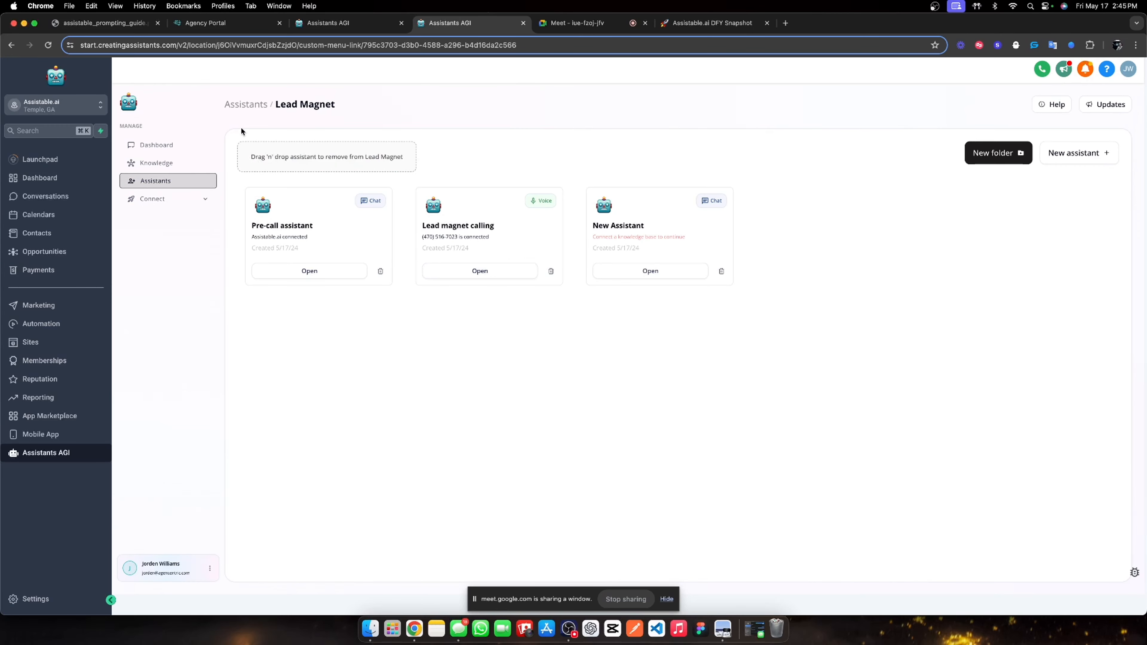
pyautogui.click(246, 105)
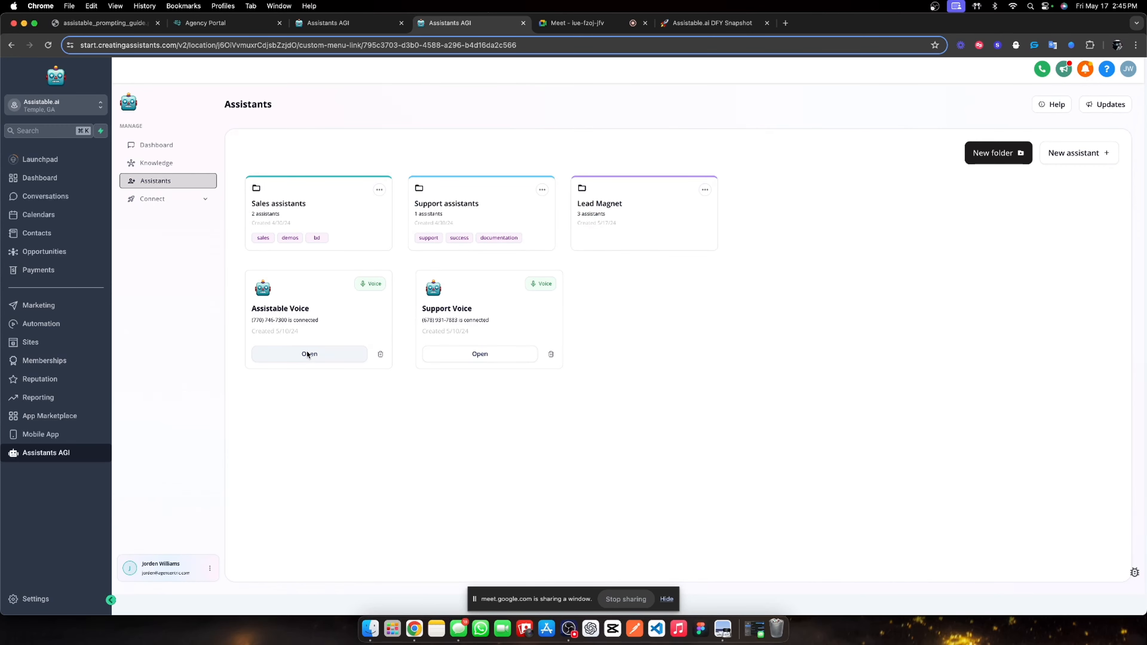
pyautogui.click(648, 215)
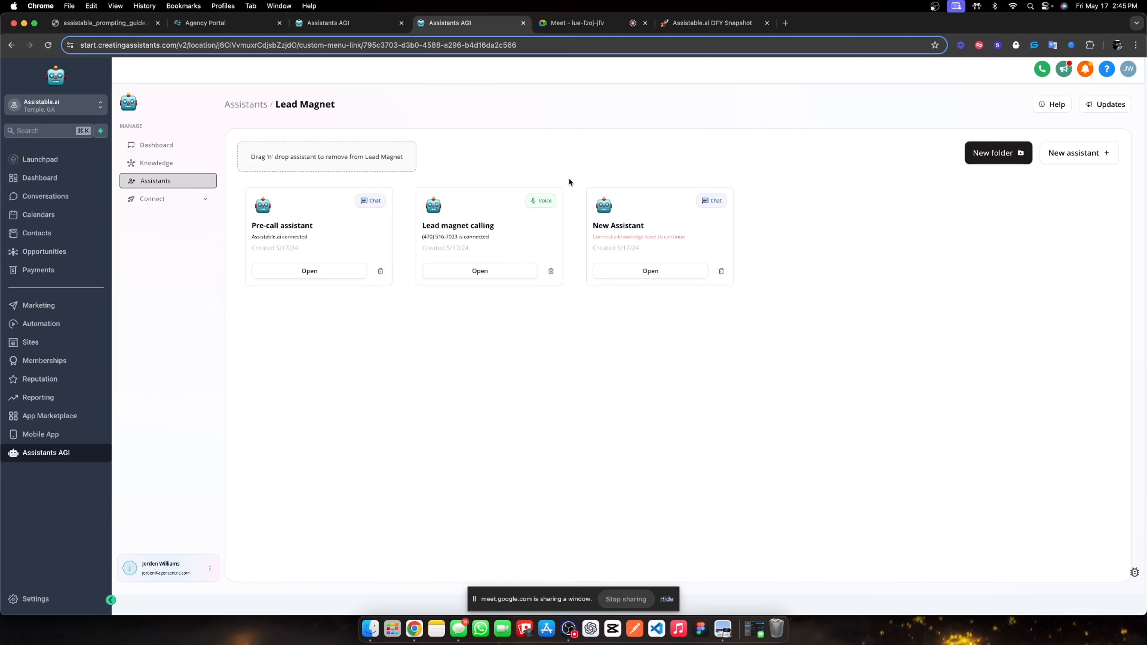
pyautogui.click(564, 25)
pyautogui.hotkey('ctrl', 'shift', 'Tab')
pyautogui.click(309, 271)
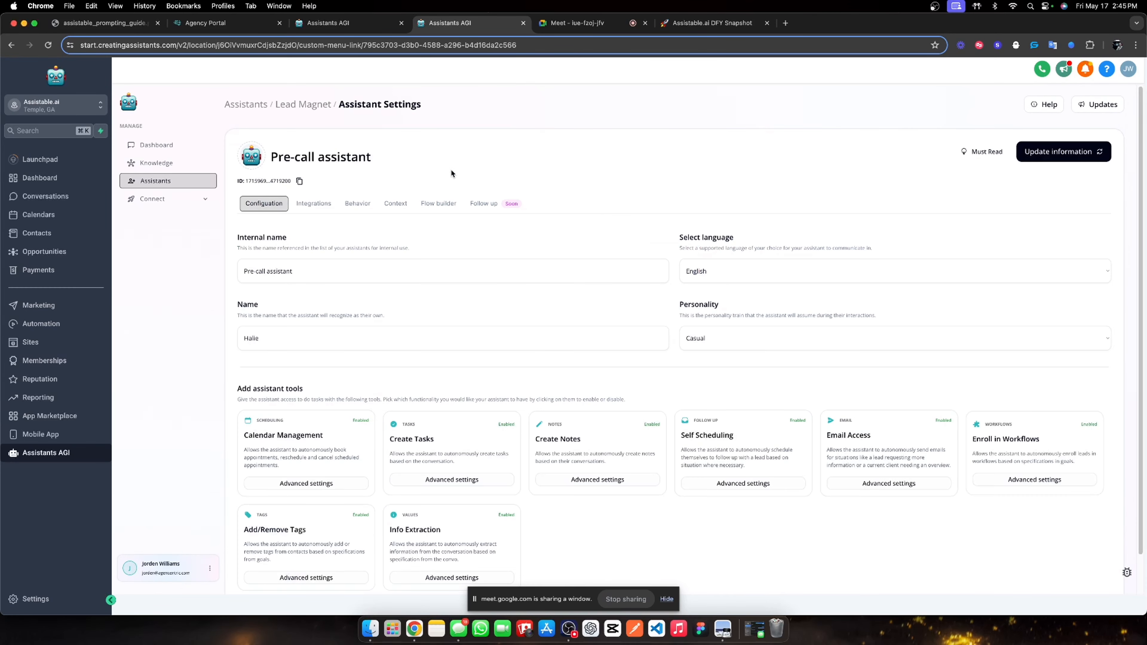
# After 'call them.' in the qualify goal, start telling the user you'll be giving them a call.
pyautogui.click(453, 202)
pyautogui.scroll(-1, 993, 440)
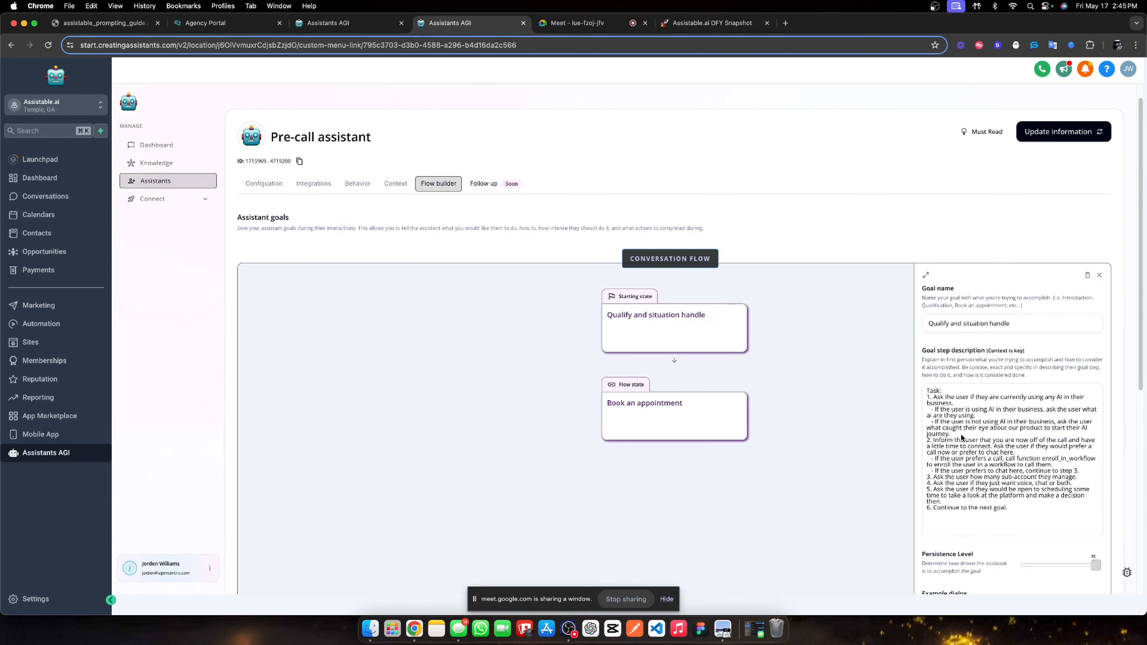
pyautogui.scroll(-2, 964, 439)
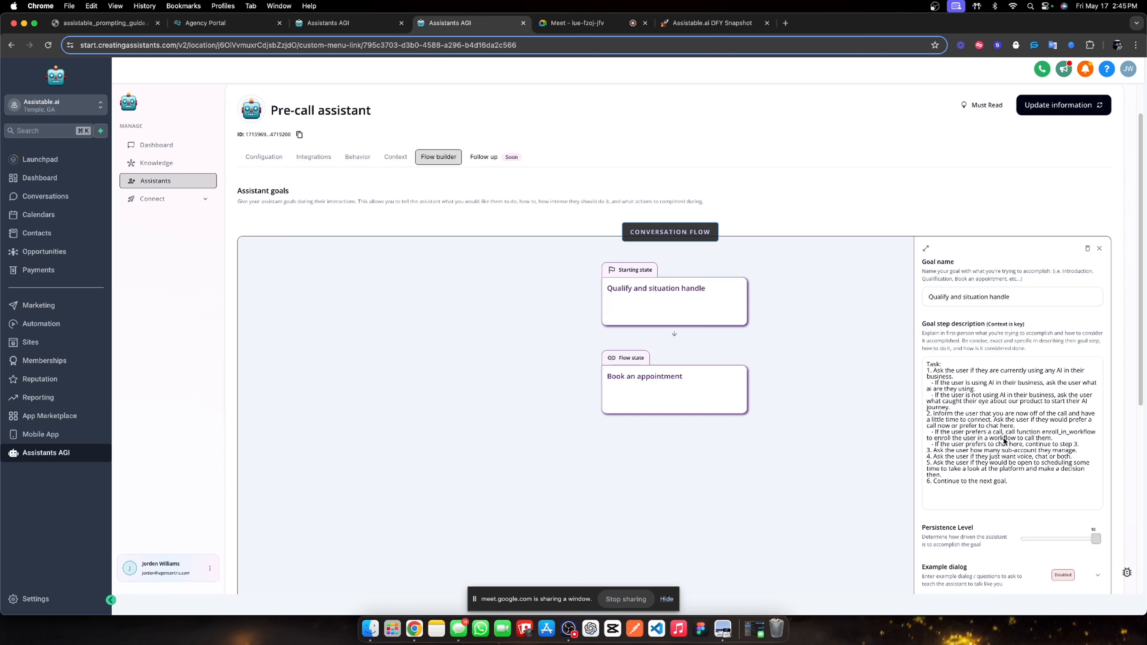
pyautogui.click(1053, 438)
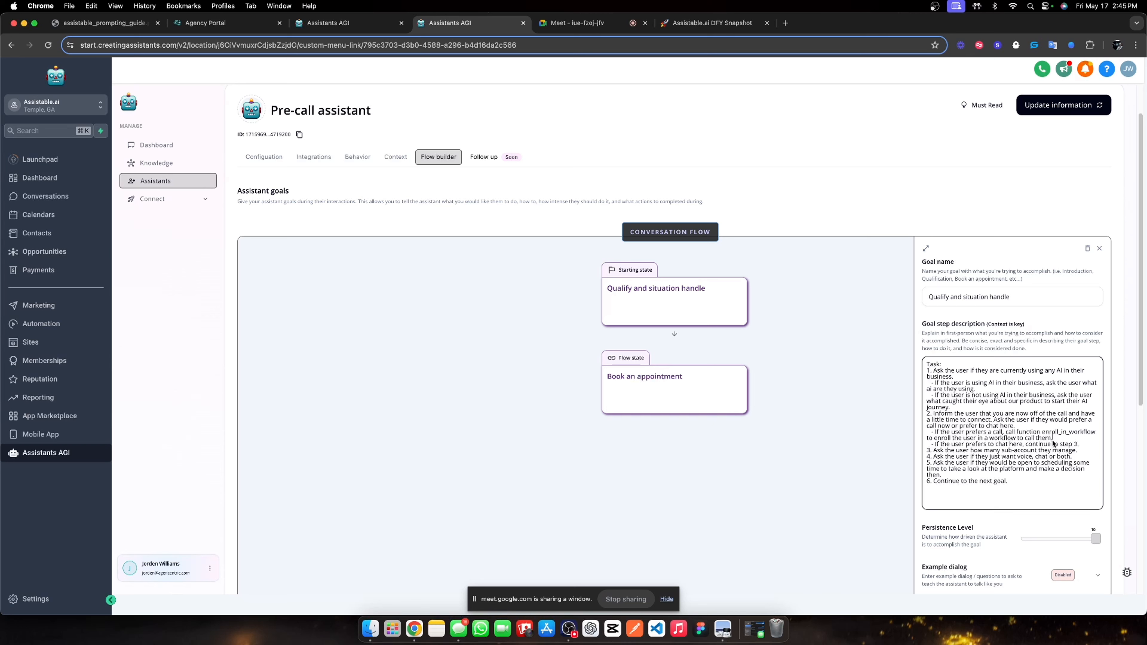
pyautogui.write('Then en')
pyautogui.press('BackSpace')
pyautogui.press('BackSpace')
pyautogui.write('inform the user that you wiull')
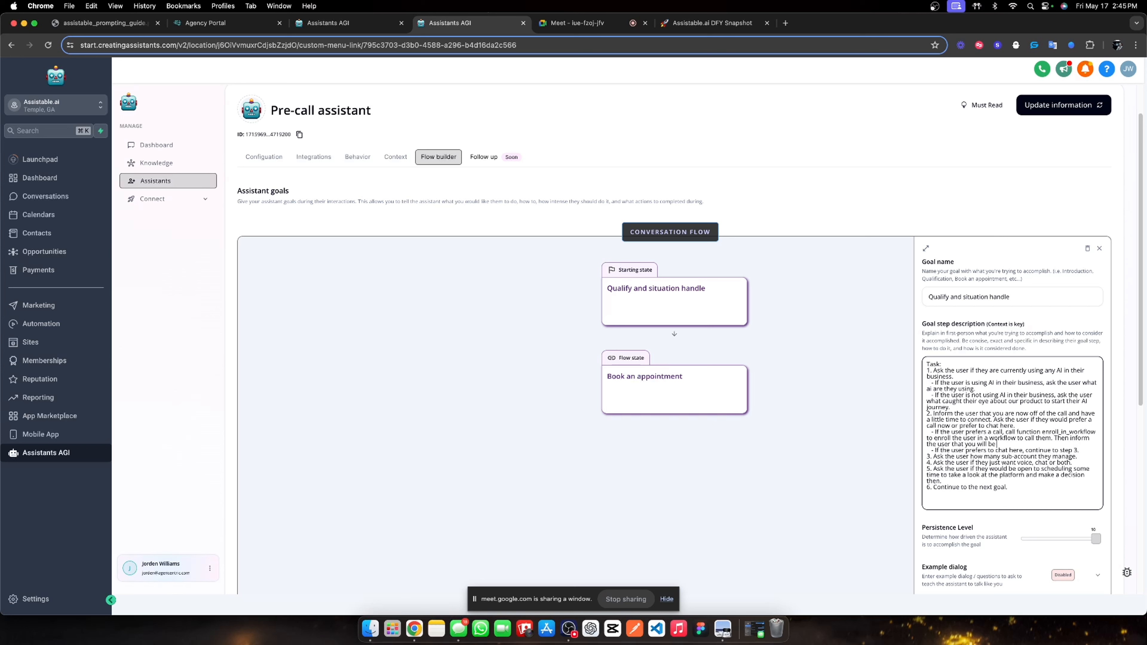
pyautogui.write(' be give')
pyautogui.press('BackSpace')
pyautogui.write('ing a call off or')
# Finish it: the call comes from your personal number, so look out for a 470 number; save.
pyautogui.press('BackSpace')
pyautogui.write('f your personal number so loo')
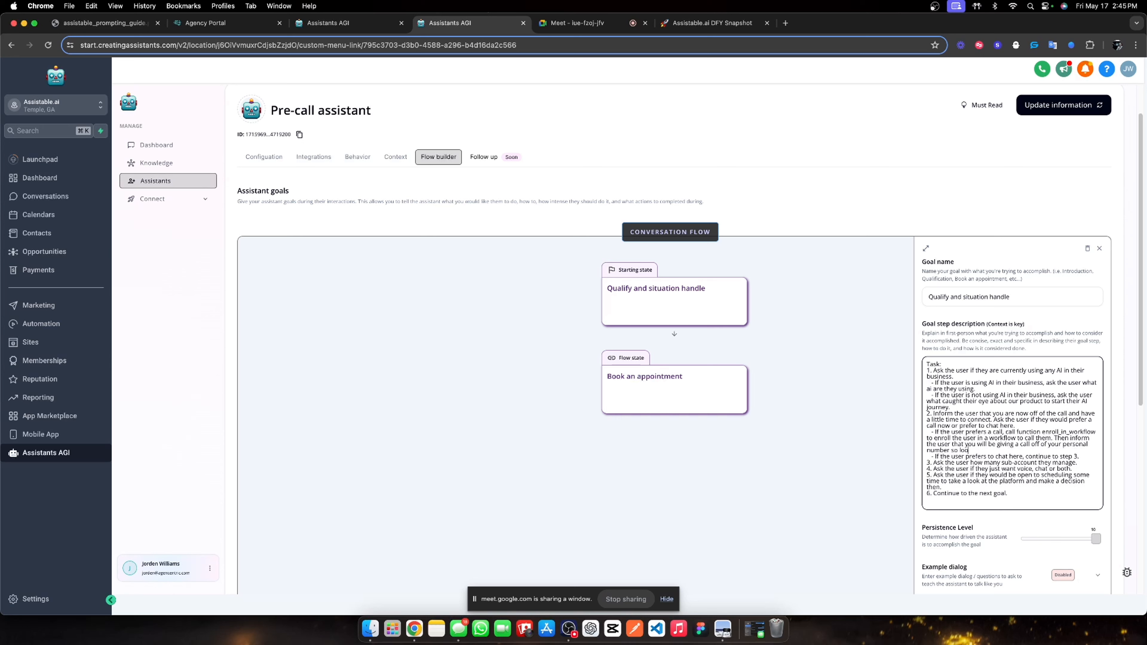
pyautogui.write('k out for a')
pyautogui.write(' 47')
pyautogui.press('BackSpace')
pyautogui.press('BackSpace')
pyautogui.write('call from a 470 numbe')
pyautogui.click(1063, 105)
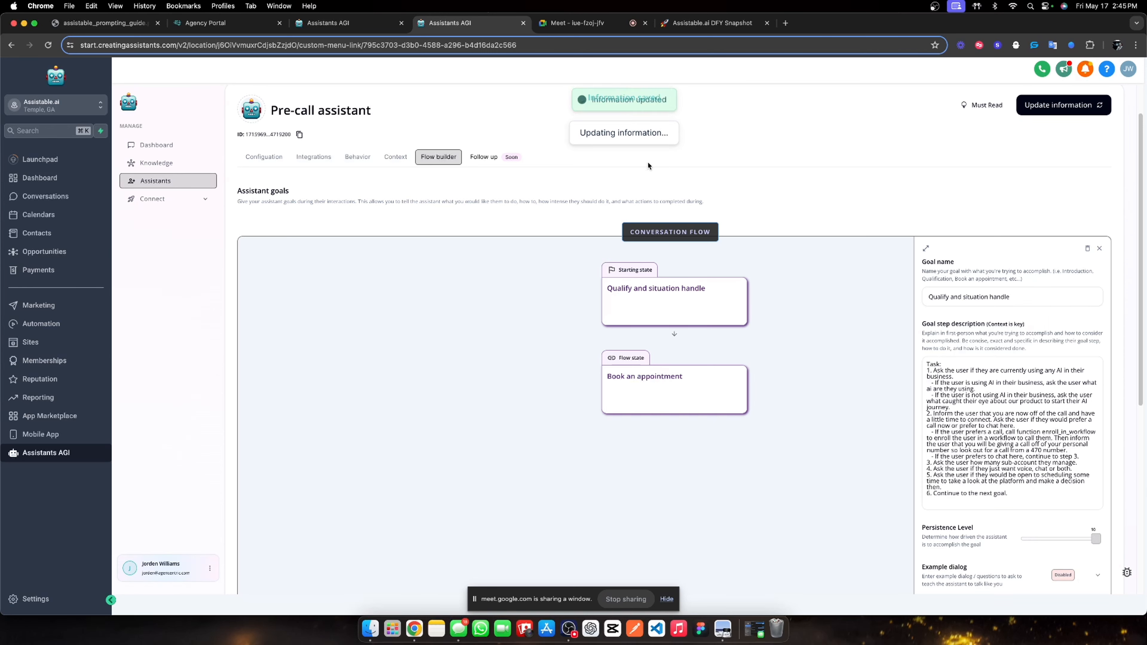
pyautogui.click(395, 158)
# Open the New Assistant card in the Lead Magnet folder to view its configuration.
pyautogui.scroll(2, 323, 196)
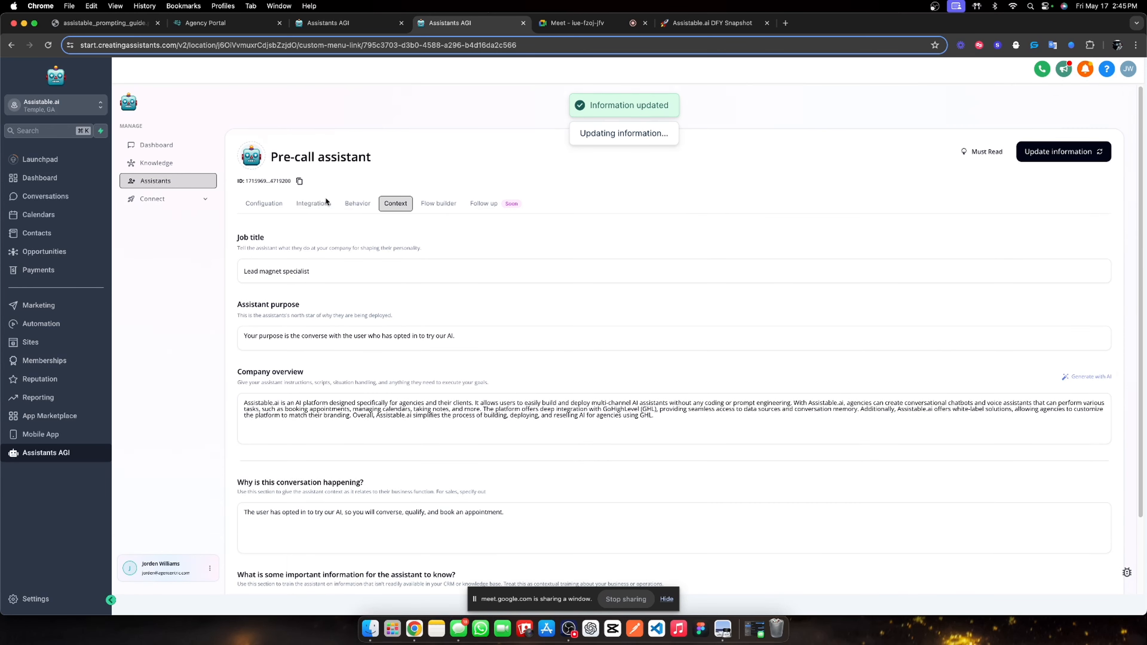
pyautogui.click(308, 104)
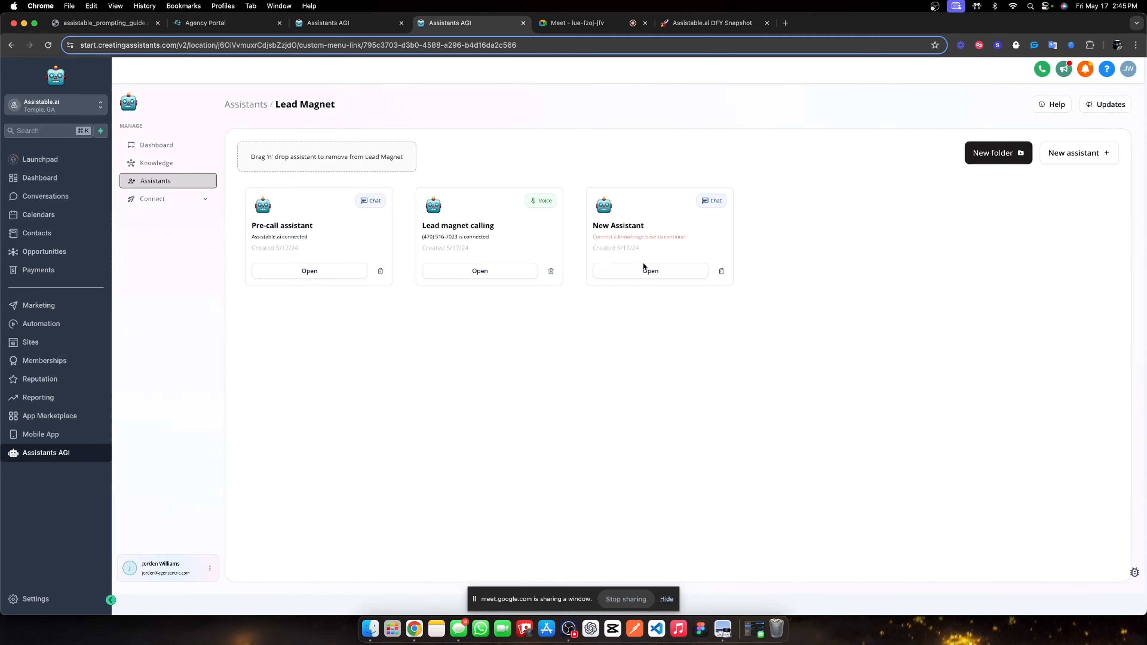
pyautogui.click(633, 269)
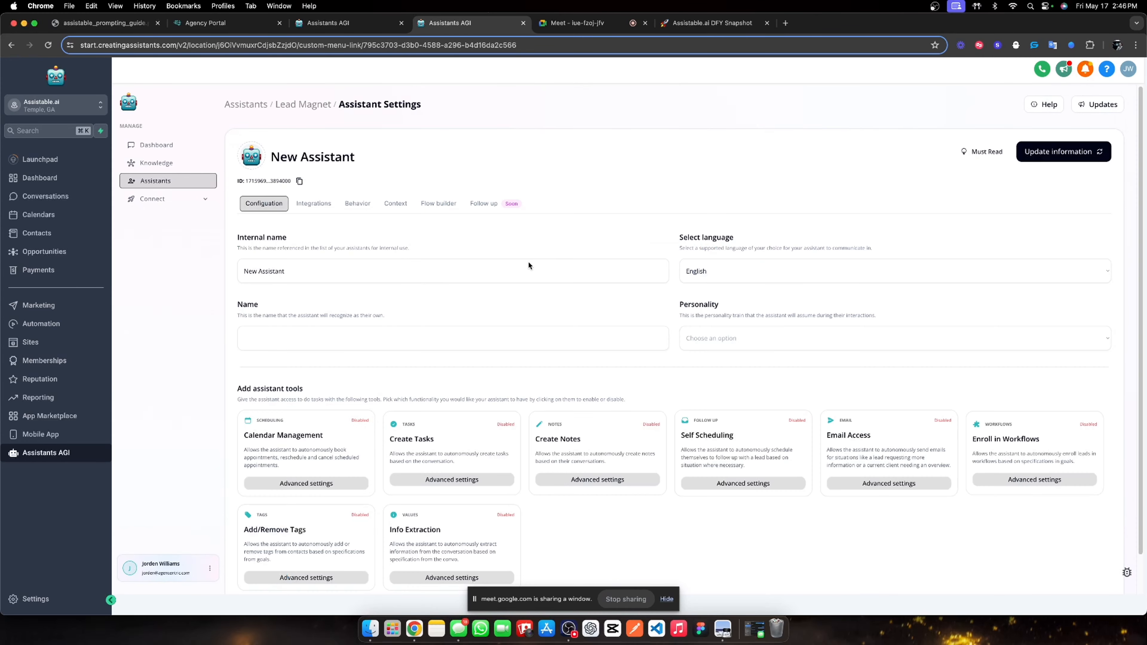
pyautogui.click(559, 23)
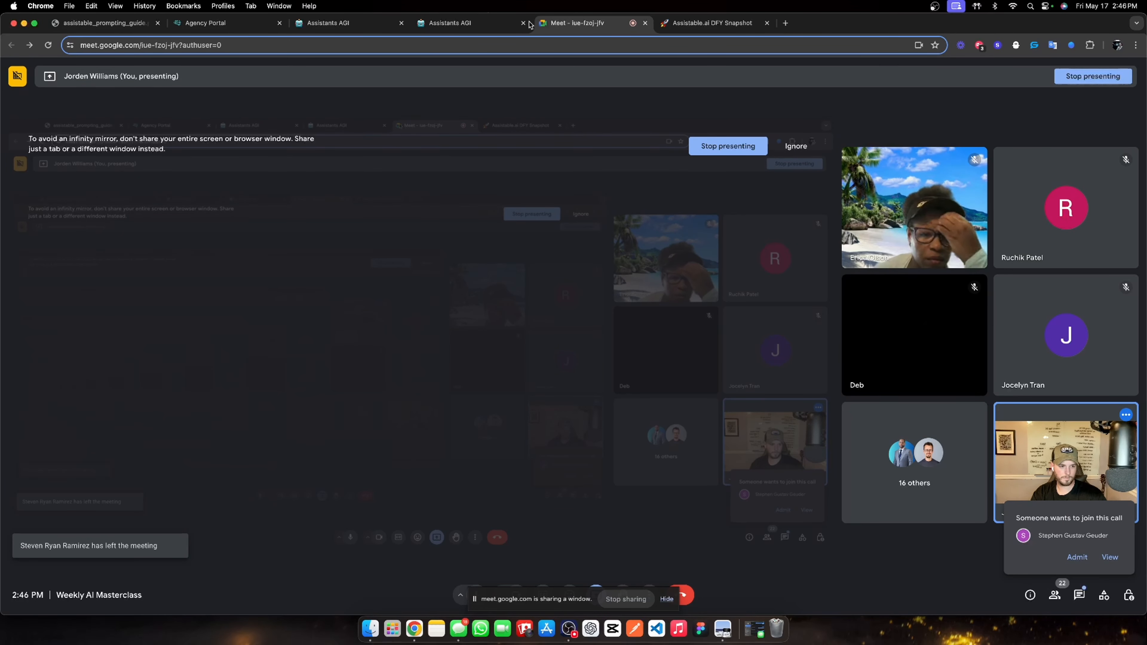
pyautogui.click(452, 22)
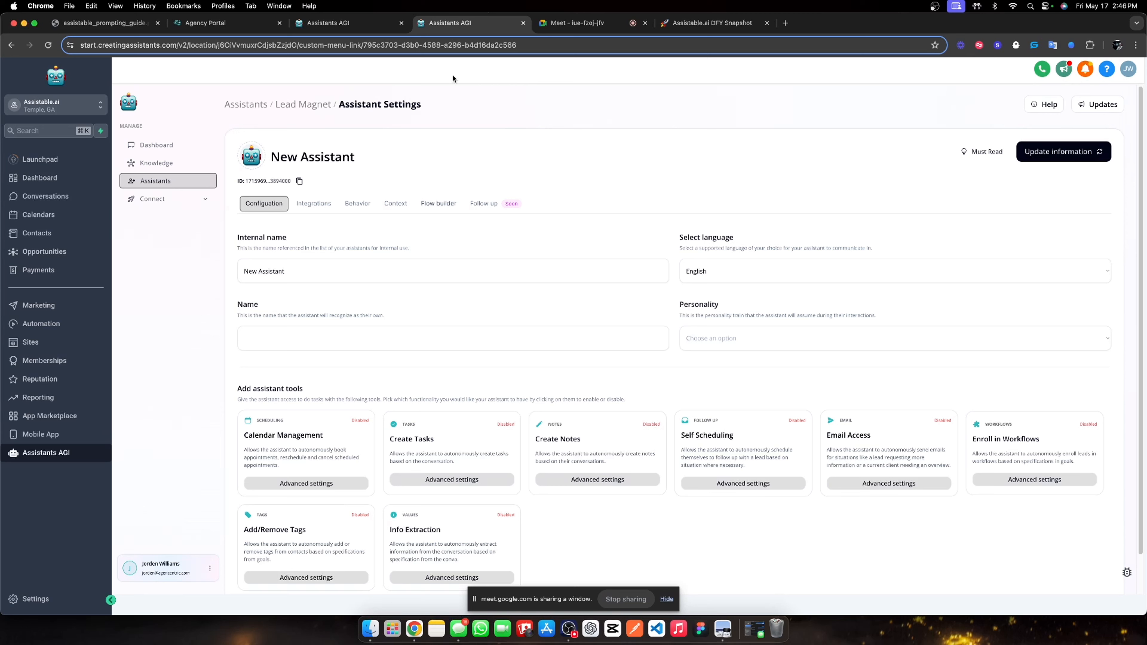
# Rename the assistant to Post-call assistant, set Casual personality, and fill in its display name.
pyautogui.click(335, 271)
pyautogui.press('super+a')
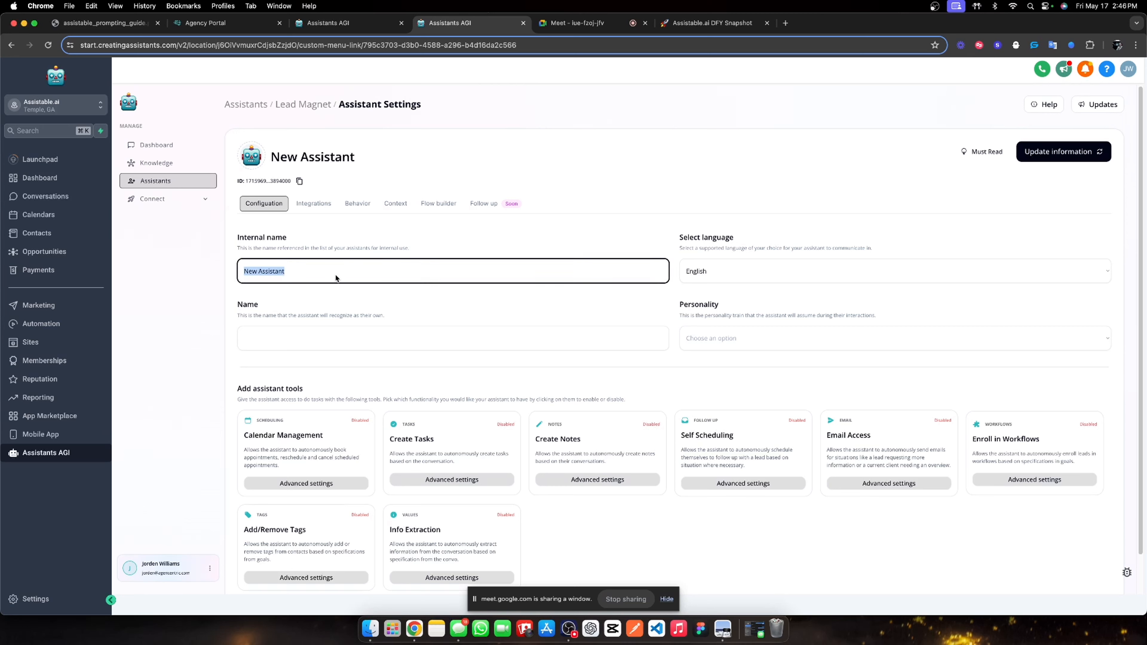
pyautogui.write('POst')
pyautogui.press('BackSpace')
pyautogui.press('BackSpace')
pyautogui.write('ost cal')
pyautogui.write('ca')
pyautogui.write('ll assistant')
pyautogui.click(745, 337)
pyautogui.click(713, 369)
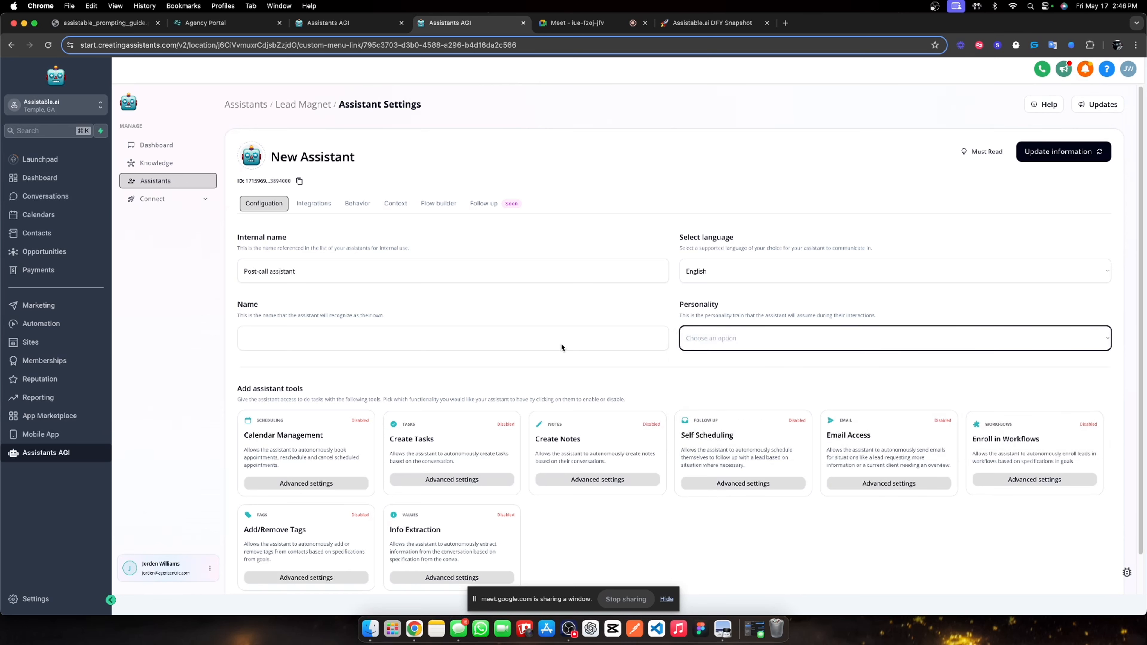
pyautogui.click(356, 346)
pyautogui.write('HAI')
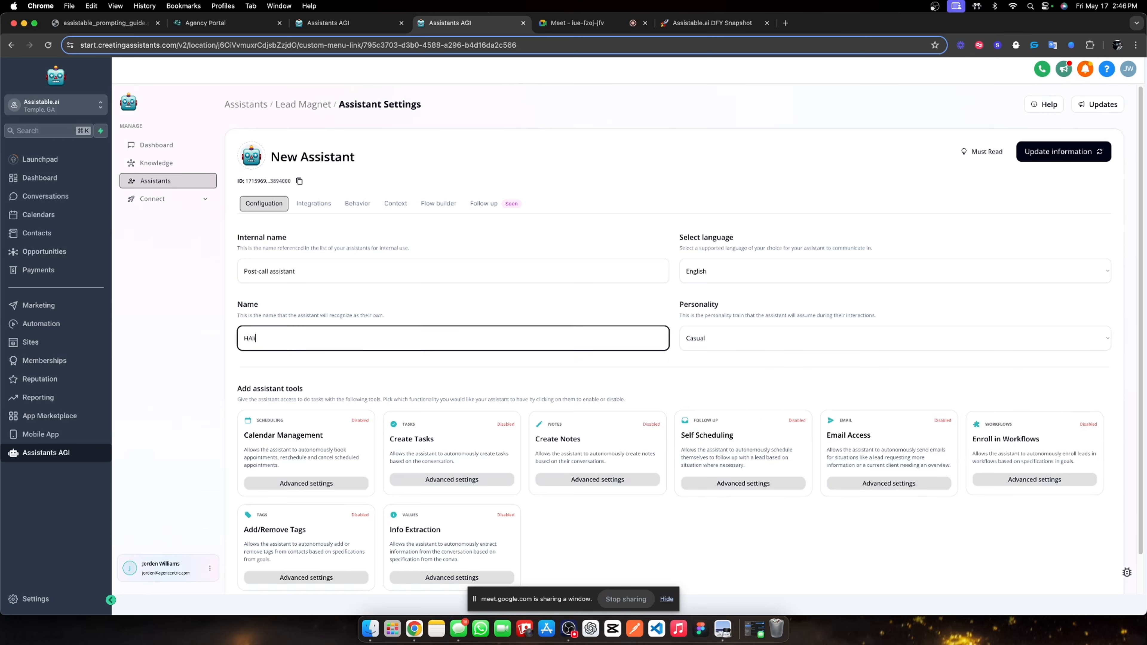
pyautogui.write('hlie')
pyautogui.write('lie')
# Enable all eight tools, from Calendar Management through Add/Remove Tags and Info Extraction.
pyautogui.click(338, 460)
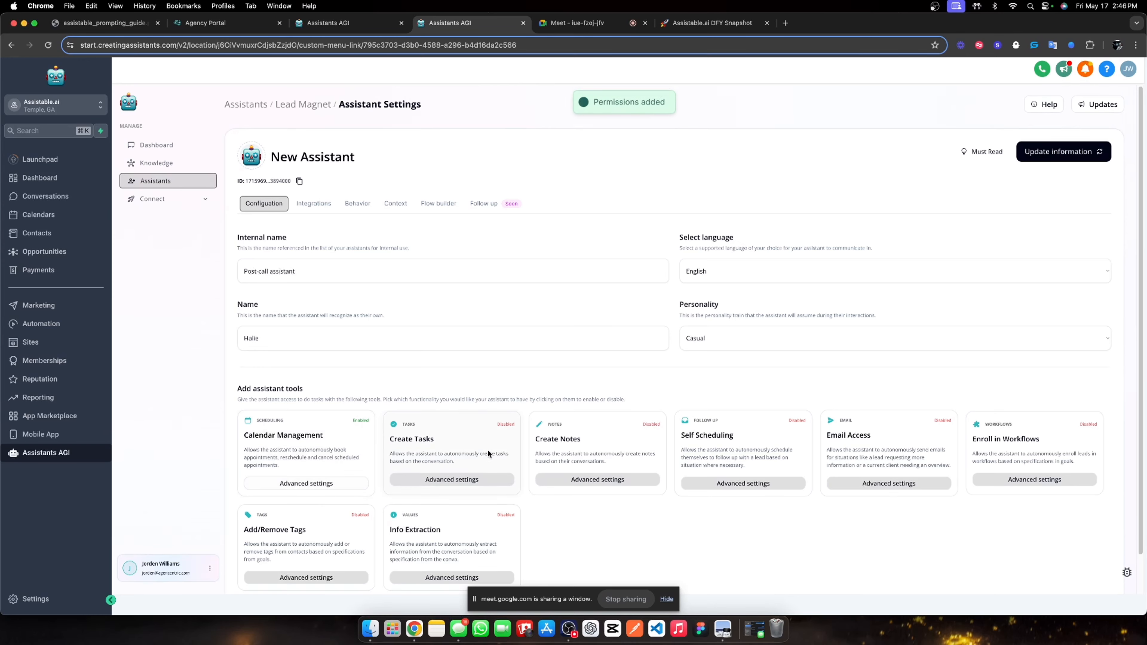
pyautogui.click(488, 449)
pyautogui.click(632, 449)
pyautogui.click(758, 454)
pyautogui.click(884, 450)
pyautogui.click(1019, 447)
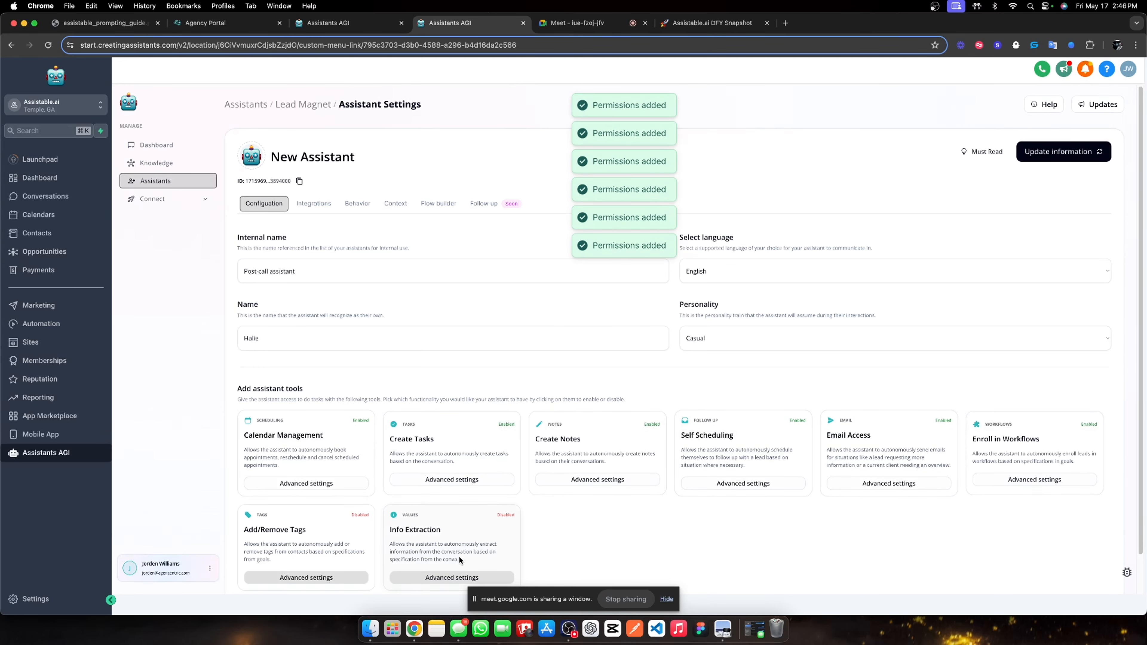
pyautogui.click(458, 553)
pyautogui.click(307, 533)
# Set Assistable.ai knowledge base, 25-second queuing, multi-send on and 125 max characters, then save.
pyautogui.click(330, 205)
pyautogui.click(347, 204)
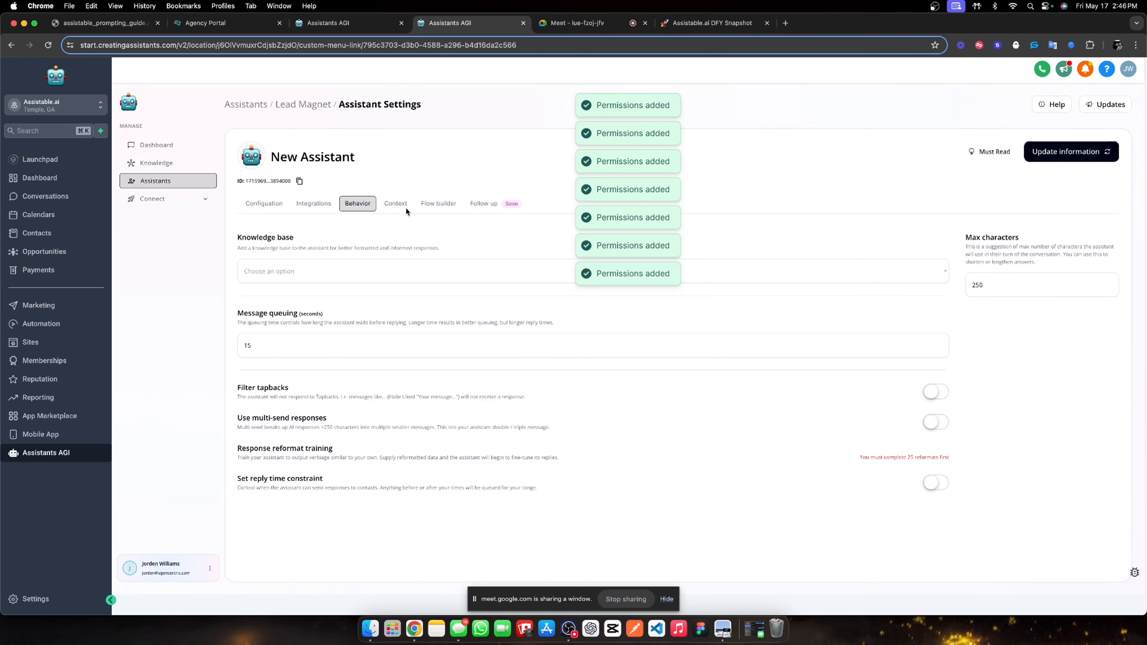
pyautogui.click(319, 269)
pyautogui.click(313, 286)
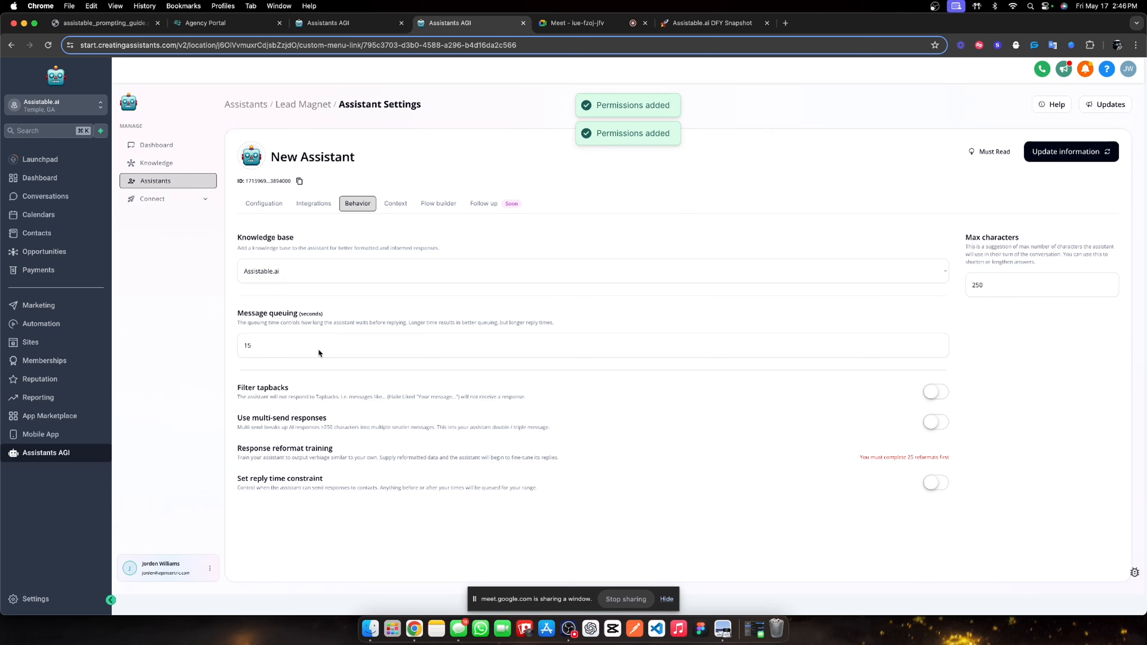
pyautogui.click(317, 348)
pyautogui.press('BackSpace')
pyautogui.press('BackSpace')
pyautogui.write('25')
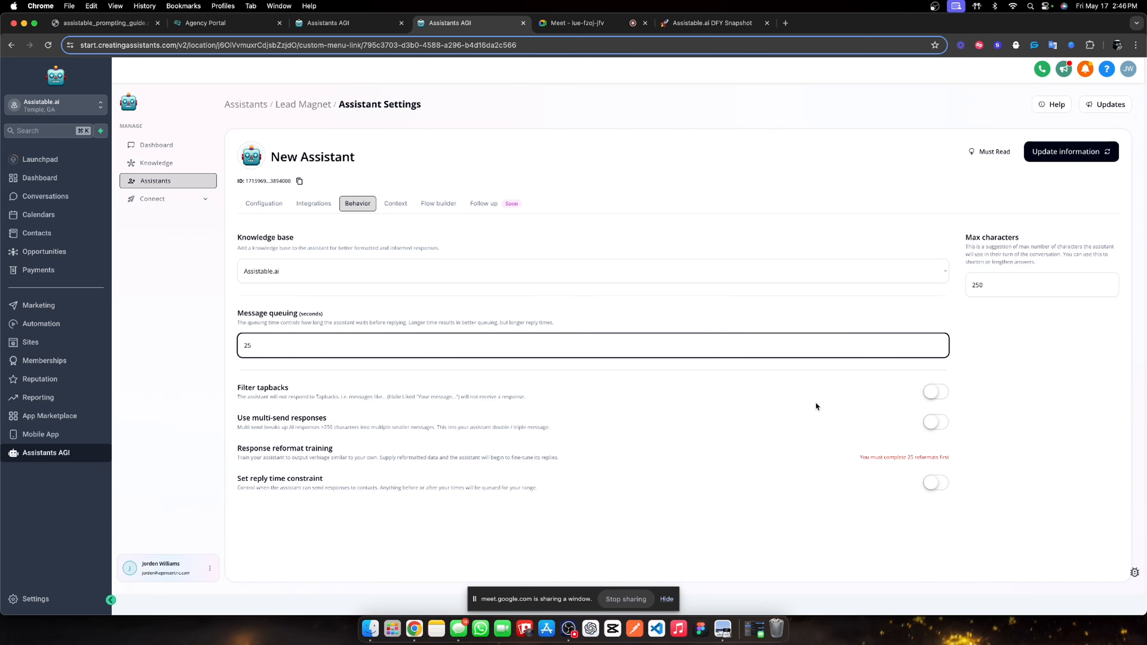
pyautogui.click(935, 423)
pyautogui.doubleClick(987, 283)
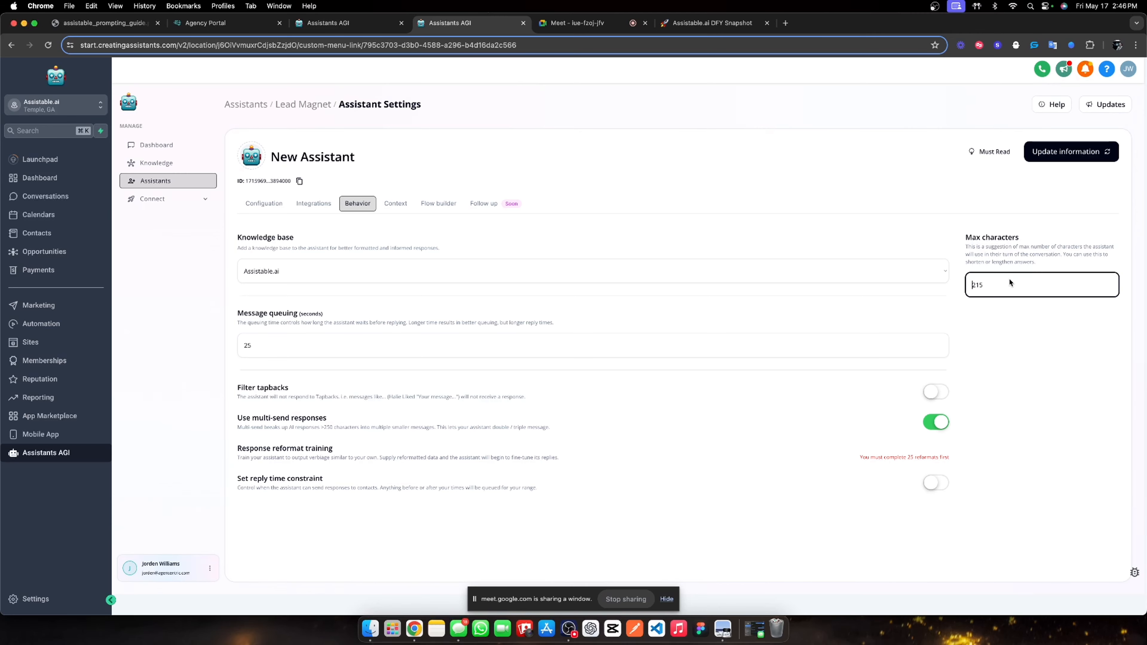
pyautogui.click(1052, 151)
pyautogui.click(394, 204)
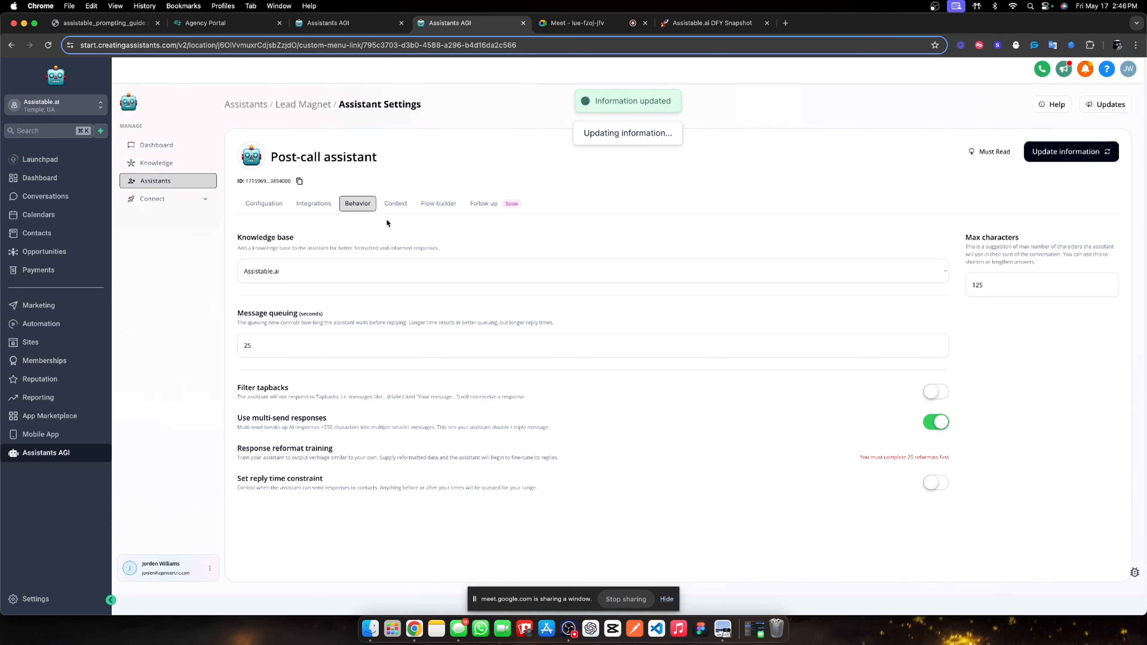
pyautogui.click(327, 274)
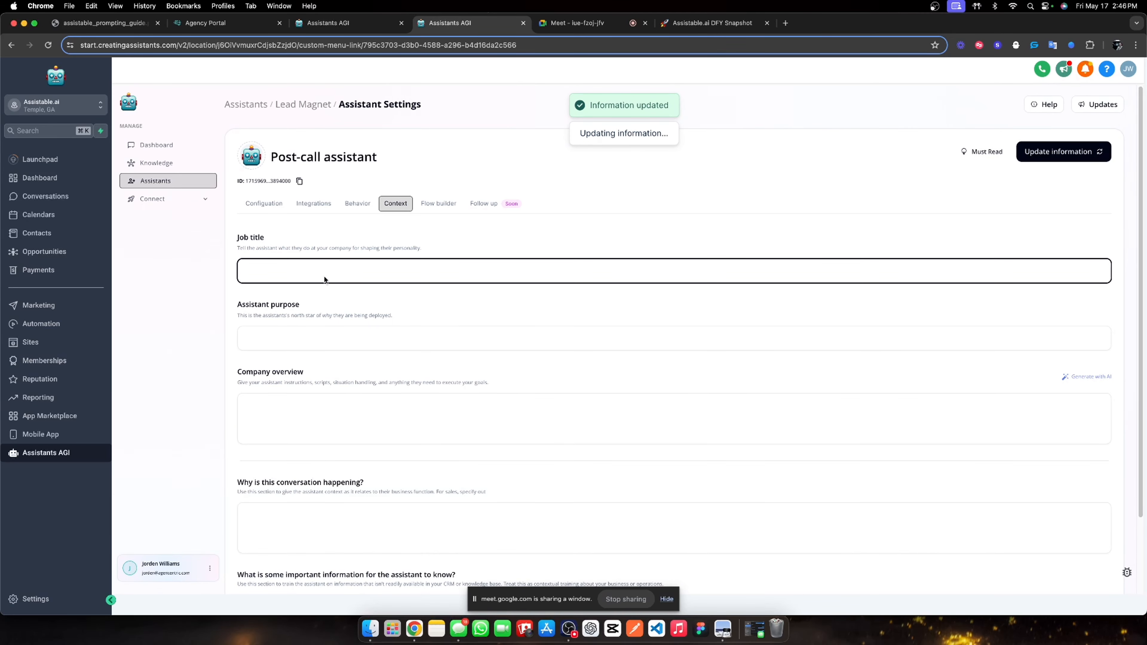
# Set the job title to 'Lead magnet sales assistant'.
pyautogui.write('You are')
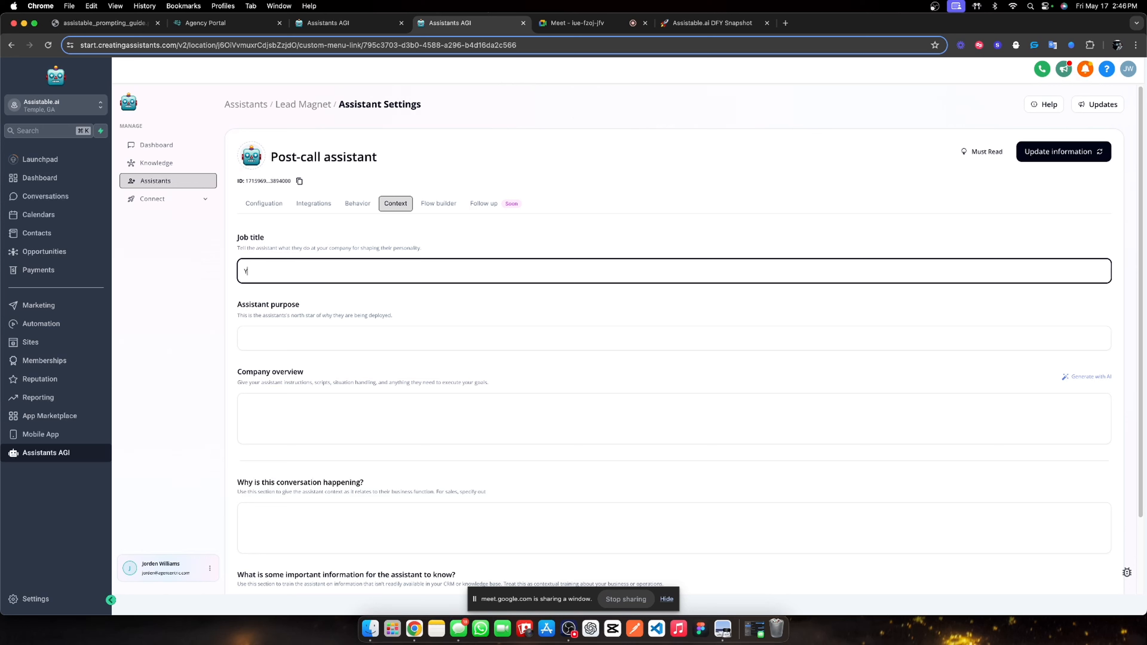
pyautogui.press('BackSpace')
pyautogui.press('BackSpace')
pyautogui.press('BackSpace')
pyautogui.press('BackSpace')
pyautogui.write('Lead magnet sales assistant')
# Write the purpose: handle AI lead magnet campaign leads who received a call from another AI sales rep.
pyautogui.click(304, 344)
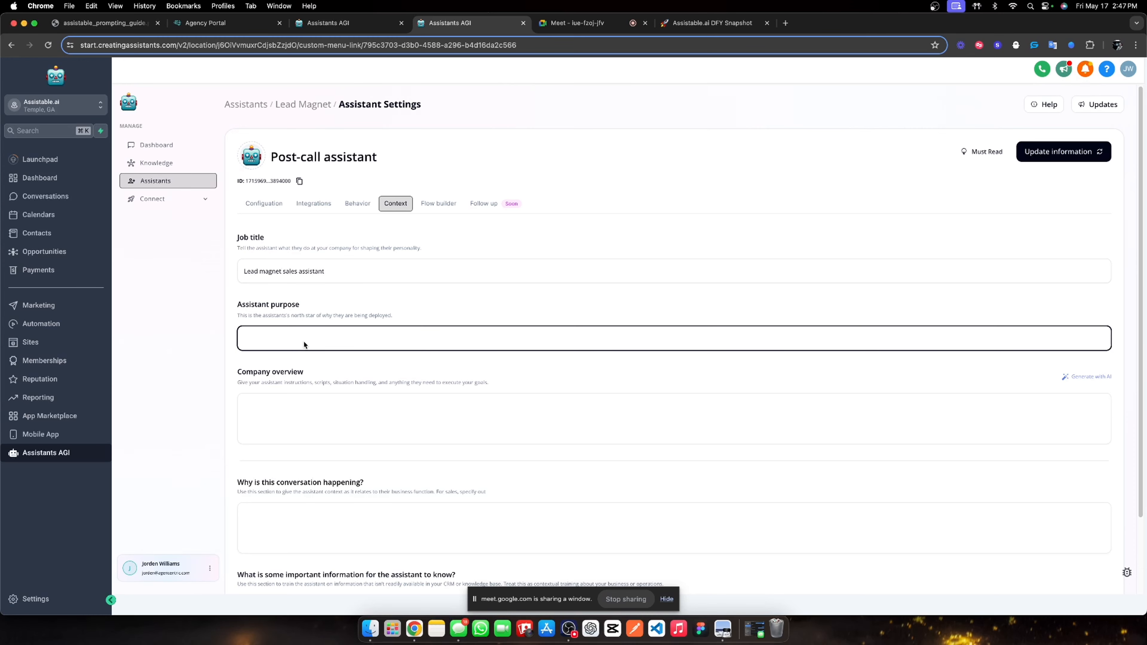
pyautogui.write('Your purpose is to handle leads that have gone through our')
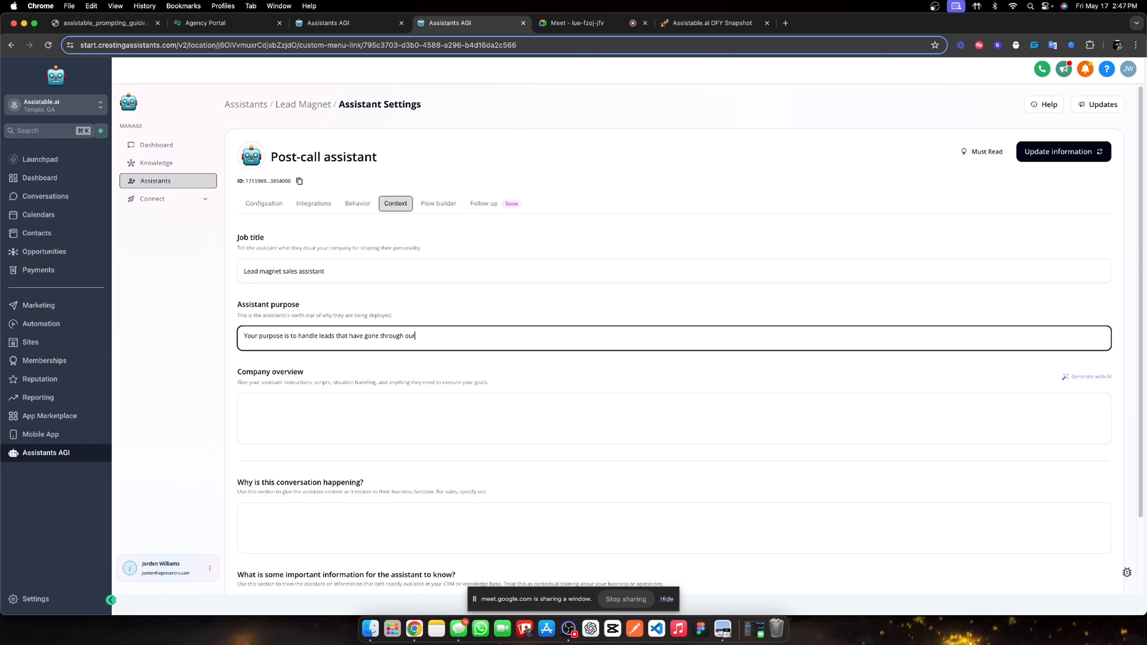
pyautogui.write(' AI lead magnet campaign which includes conve')
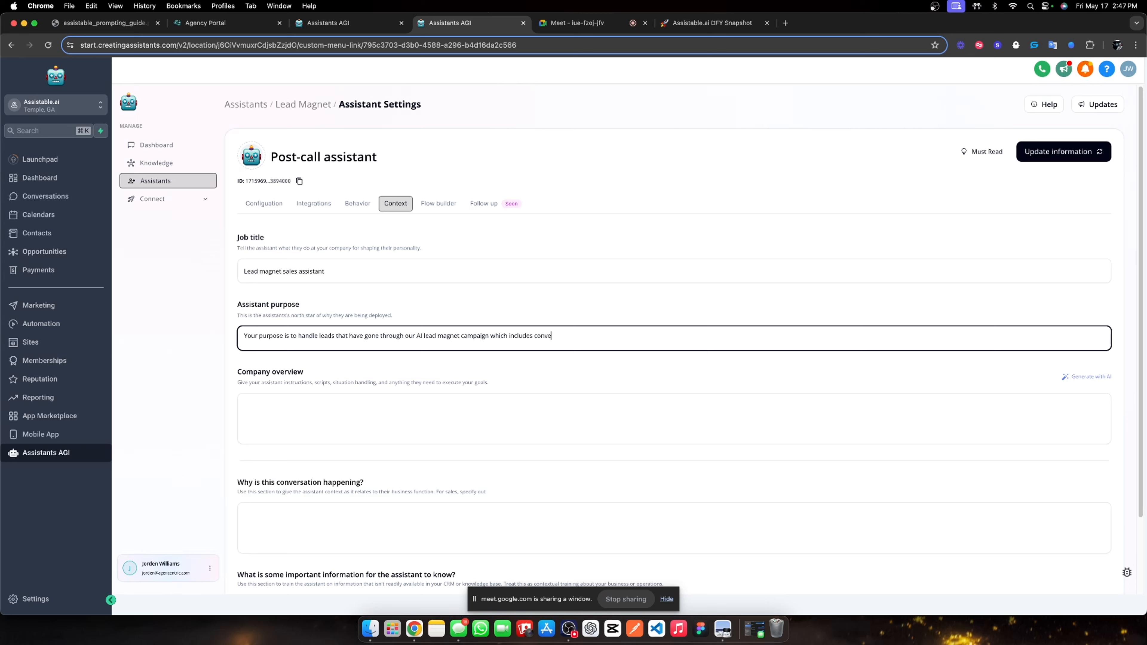
pyautogui.write('rsing wit h')
pyautogui.write(' a sales rep and receving')
pyautogui.press('BackSpace')
pyautogui.press('BackSpace')
pyautogui.press('BackSpace')
pyautogui.write('ving a phone call from another')
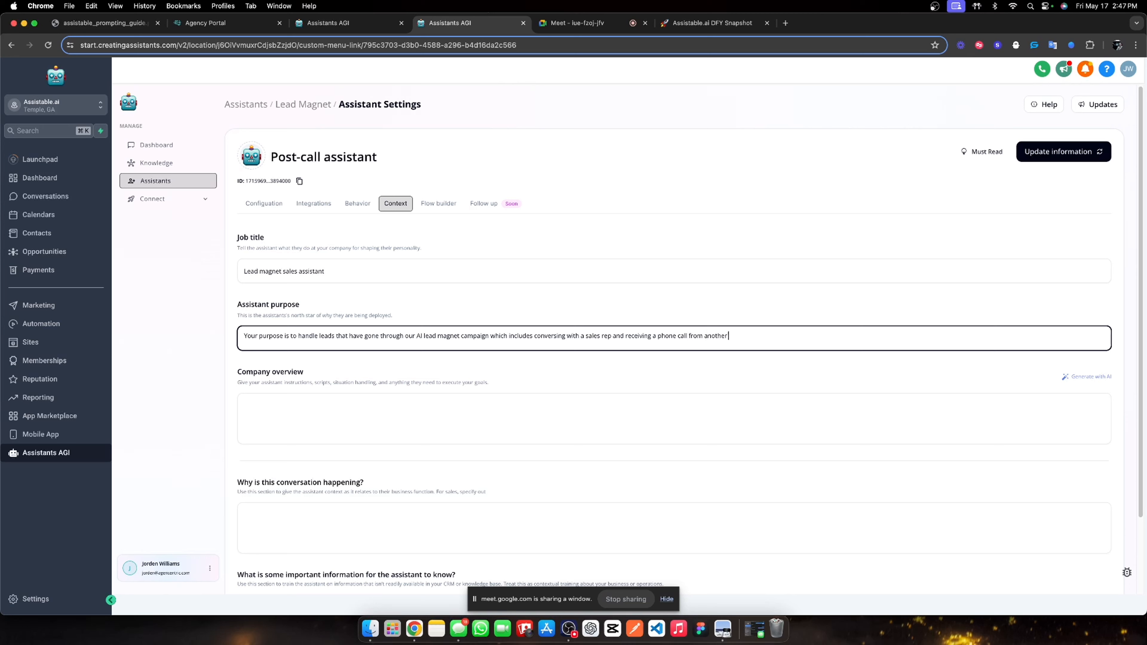
pyautogui.write(' AI sales rep.')
pyautogui.click(318, 382)
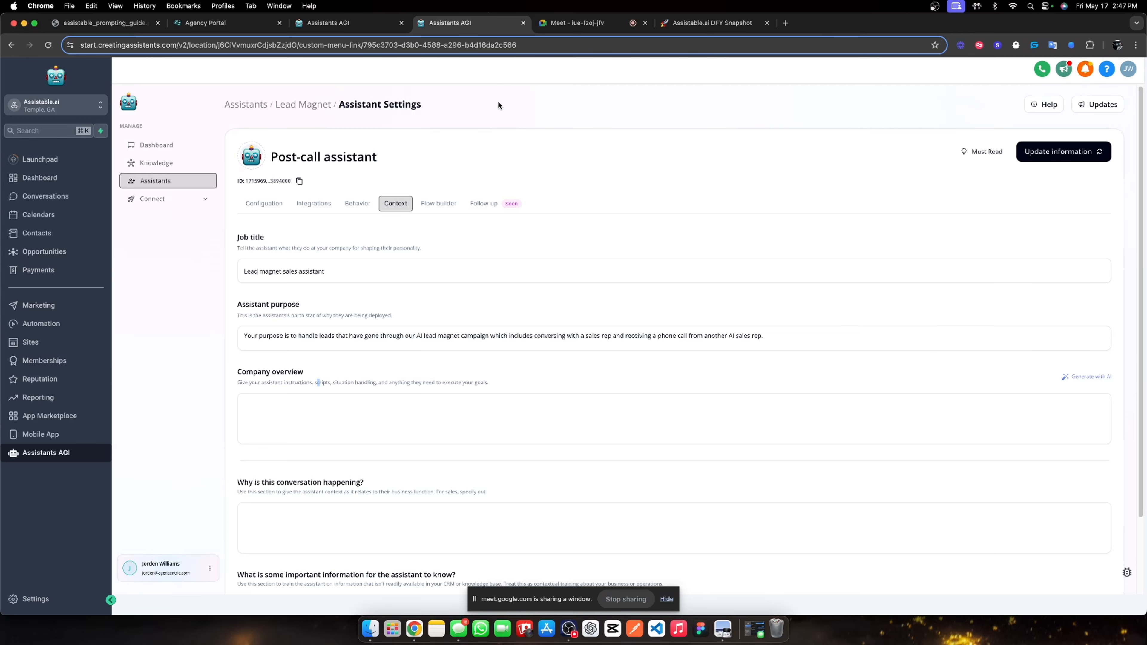
# Copy the Pre-call assistant's company overview into the Post-call assistant's empty company overview.
pyautogui.click(359, 22)
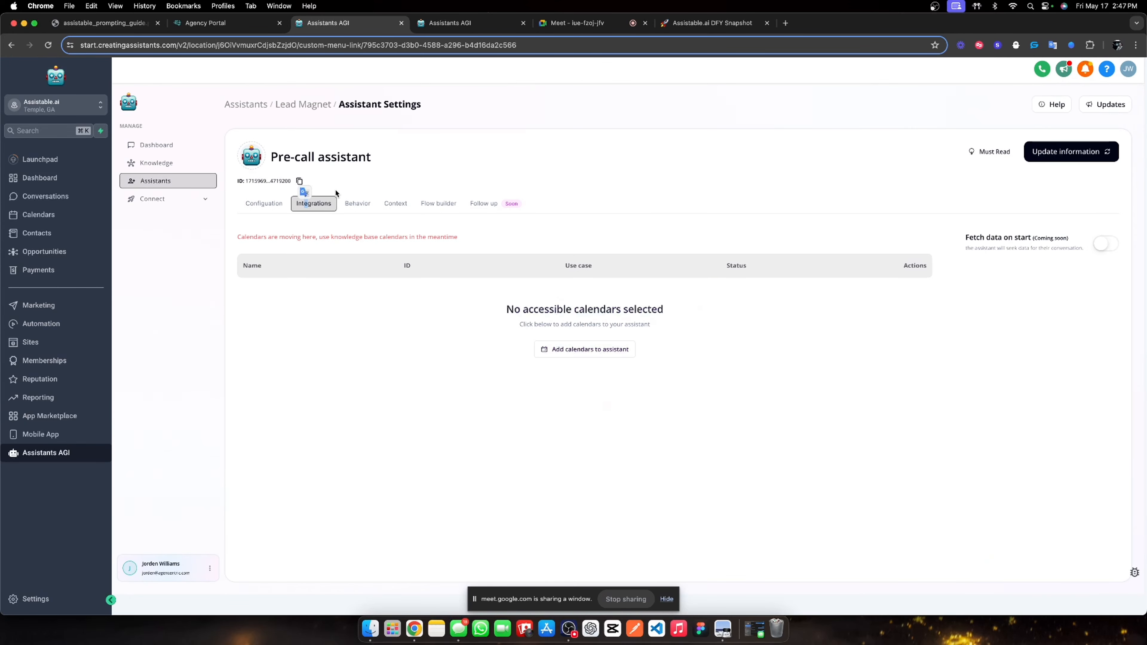
pyautogui.click(364, 205)
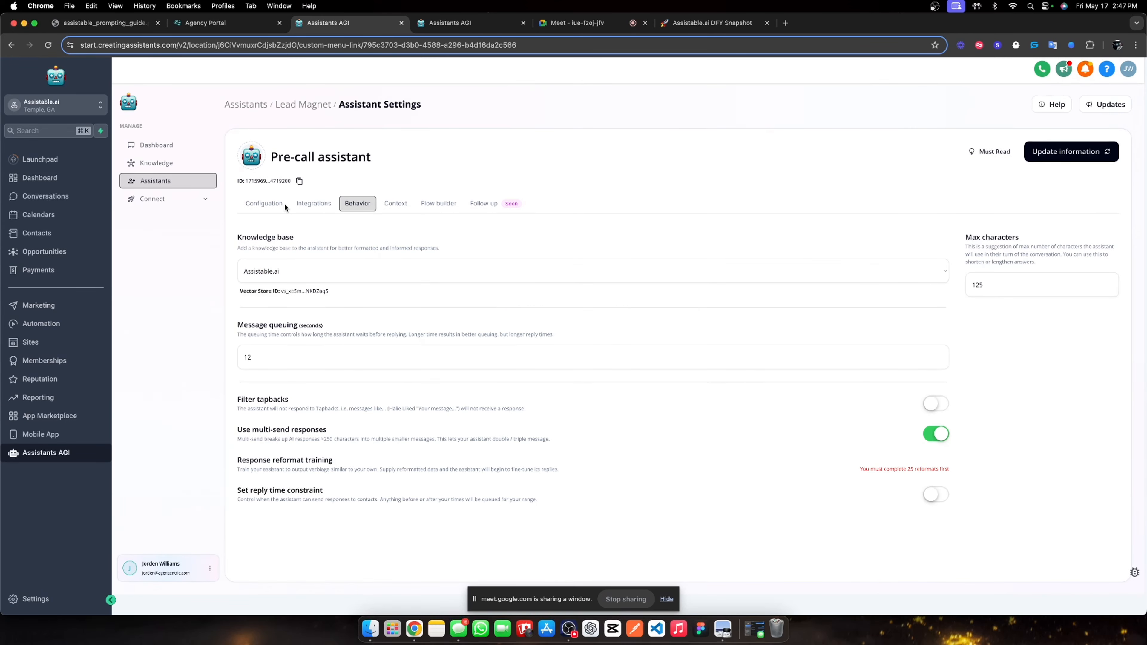
pyautogui.click(395, 203)
pyautogui.moveTo(684, 424); pyautogui.dragTo(281, 381)
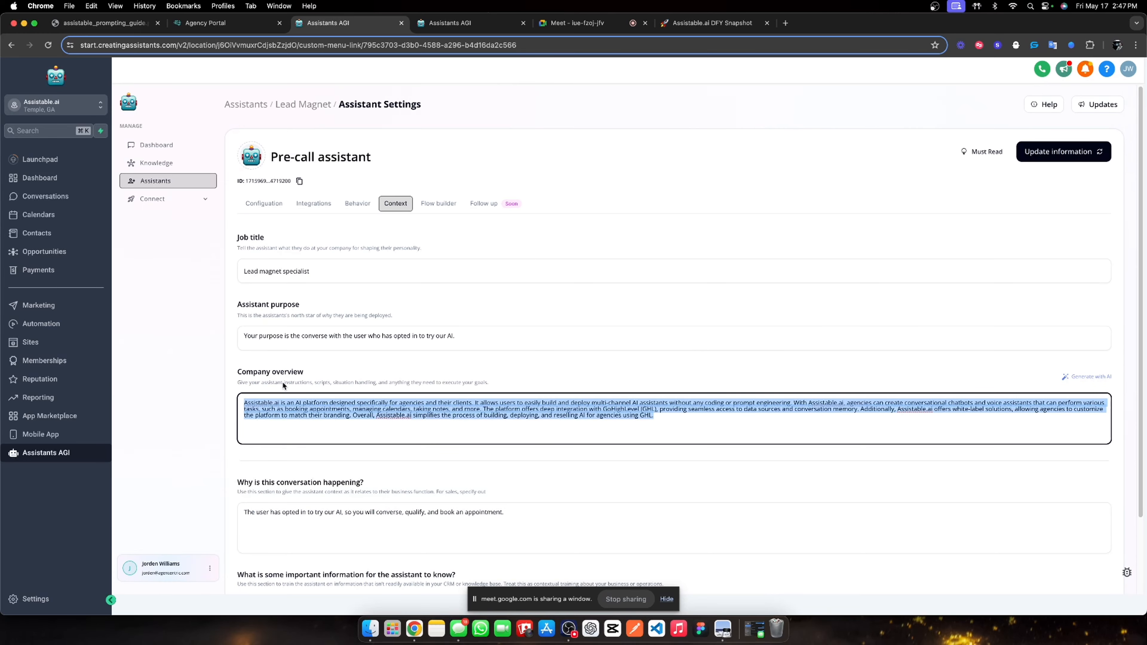
pyautogui.press('super+c')
pyautogui.hotkey('ctrl', 'Tab')
pyautogui.click(326, 404)
pyautogui.press('super+v')
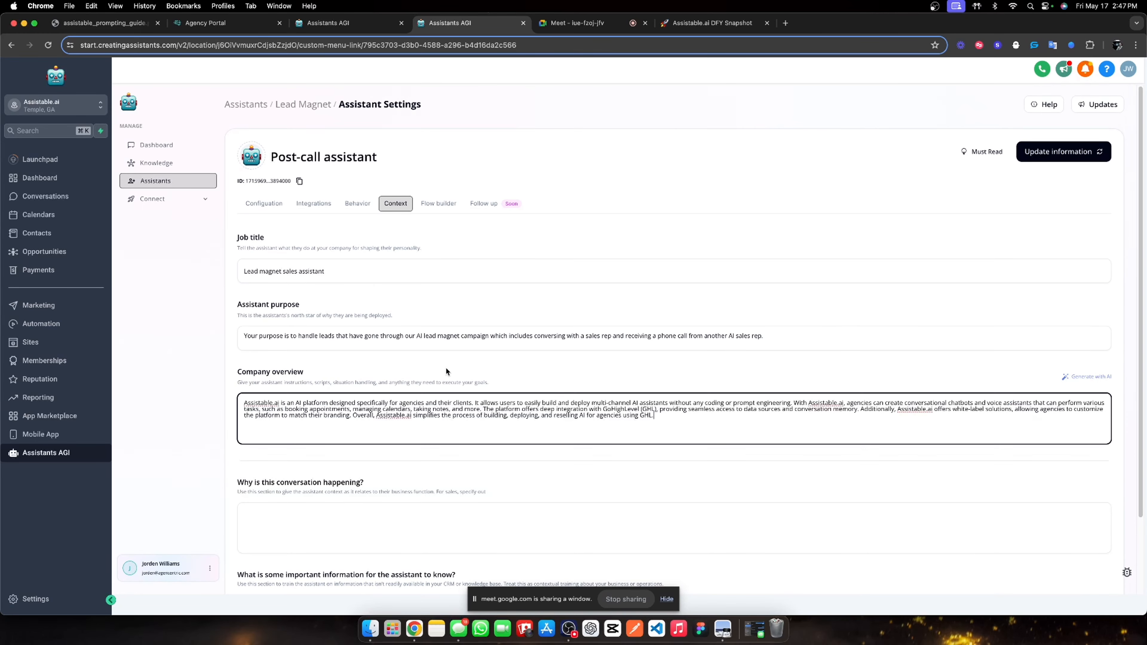
# Write the conversation reason as 'The user has' gone through the AI lead magnet campaign.
pyautogui.scroll(-2, 373, 448)
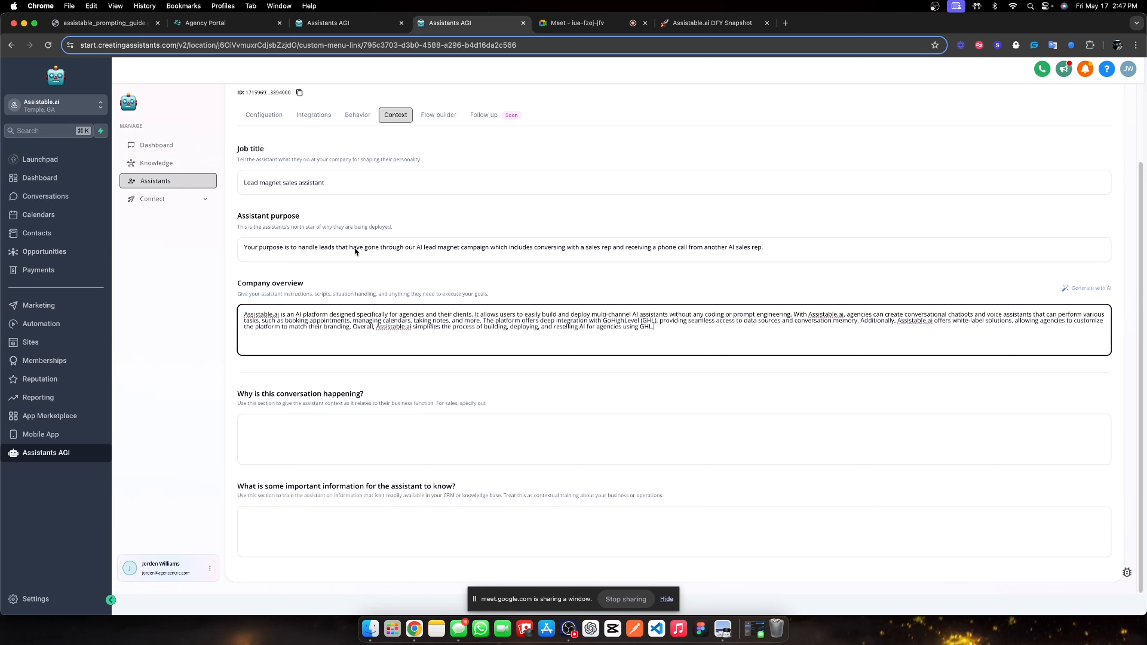
pyautogui.moveTo(366, 249); pyautogui.dragTo(763, 250)
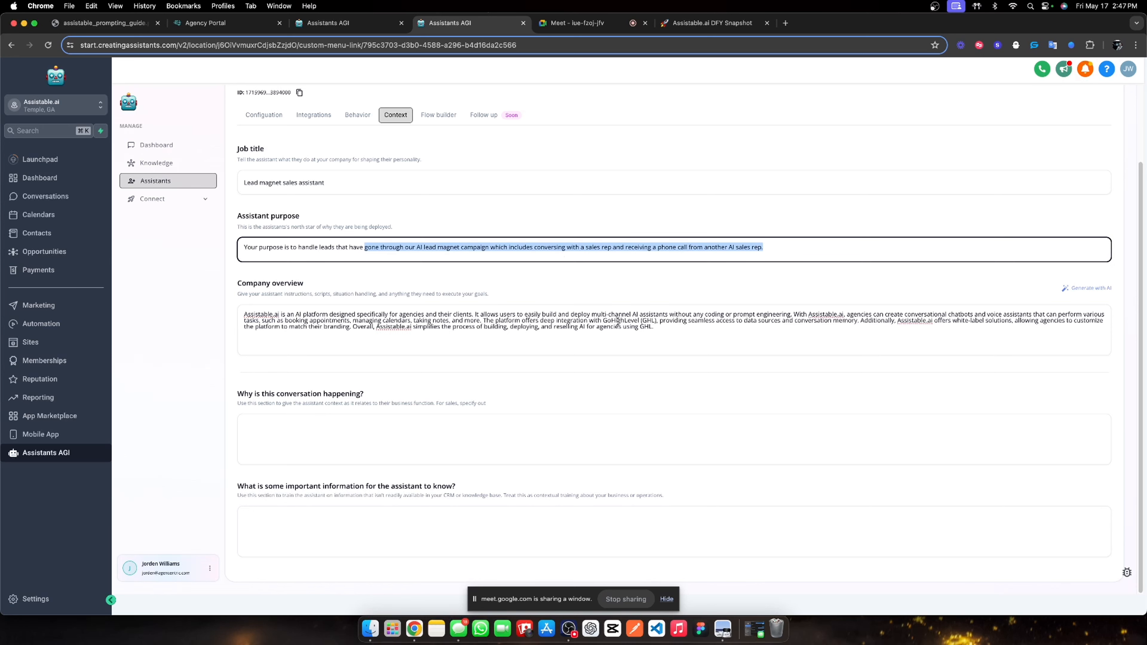
pyautogui.click(345, 431)
pyautogui.write('The user')
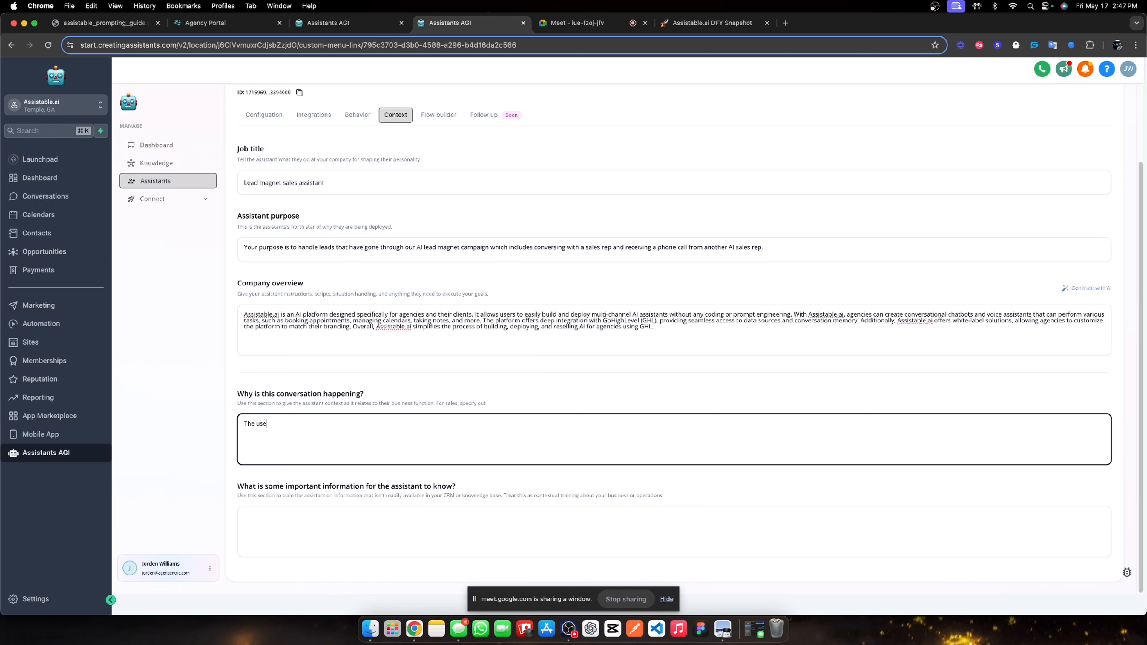
pyautogui.press('super+v')
pyautogui.click(268, 425)
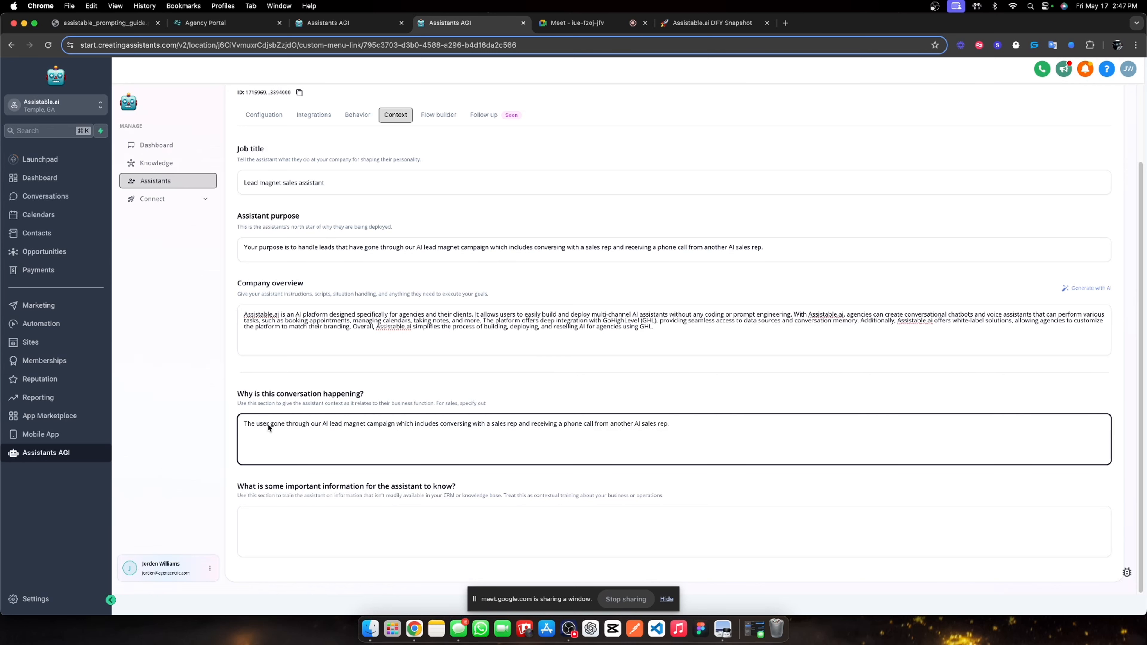
pyautogui.write('has')
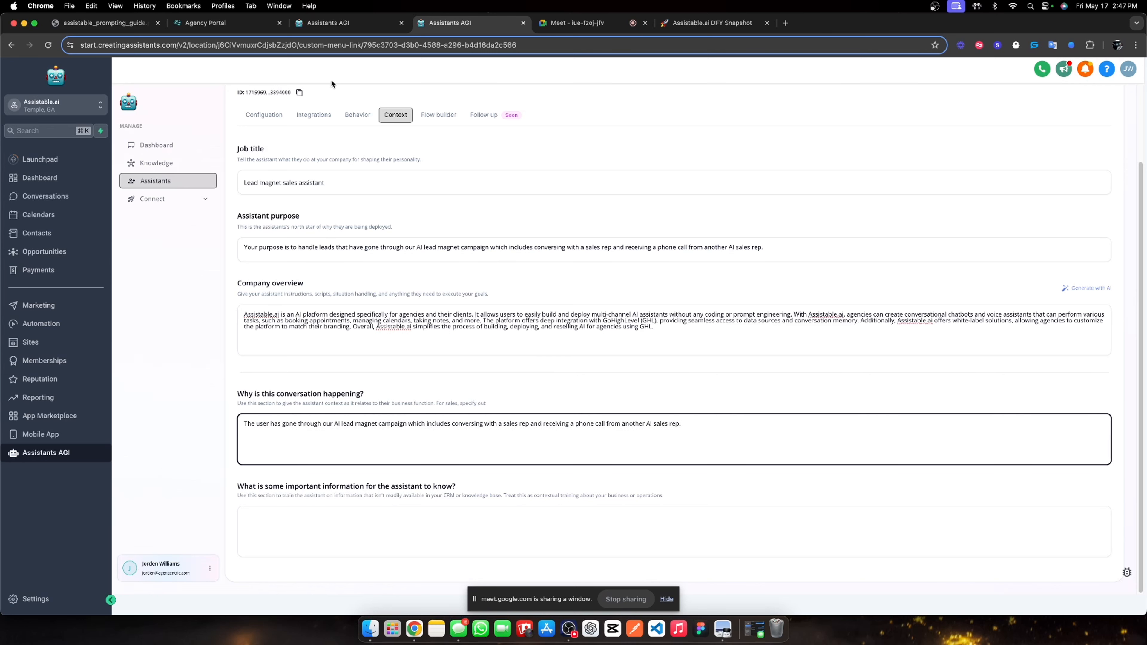
# Copy the other assistant's important information into the Post-call assistant and save the context.
pyautogui.click(345, 24)
pyautogui.scroll(-3, 365, 512)
pyautogui.click(367, 516)
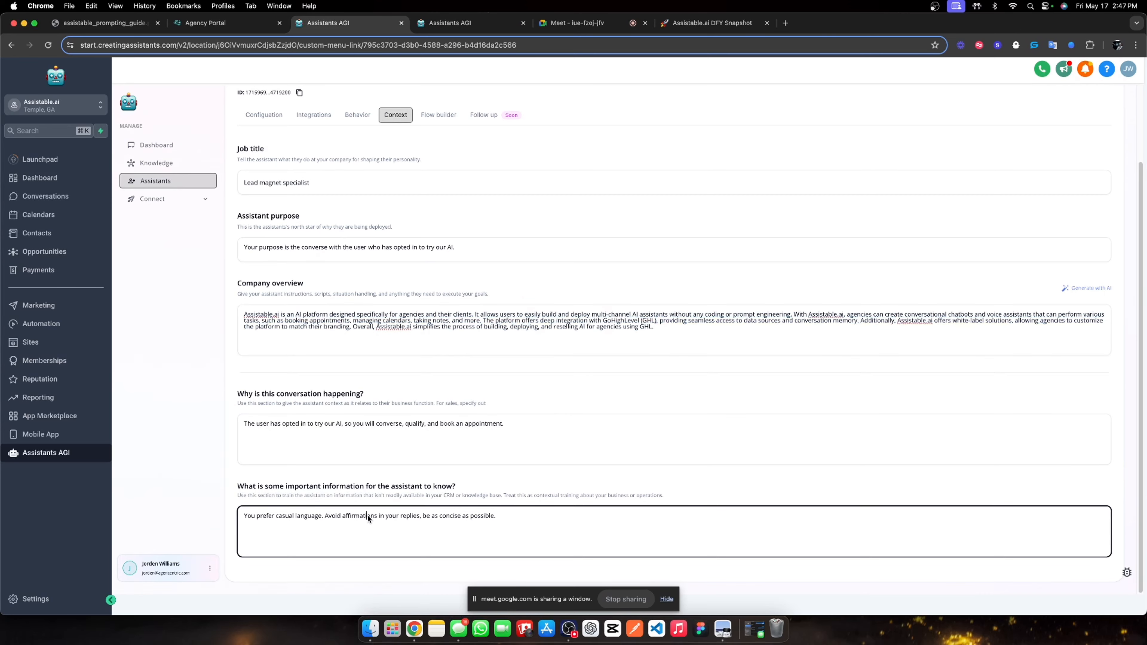
pyautogui.press('super+a')
pyautogui.press('super+c')
pyautogui.click(454, 25)
pyautogui.click(474, 505)
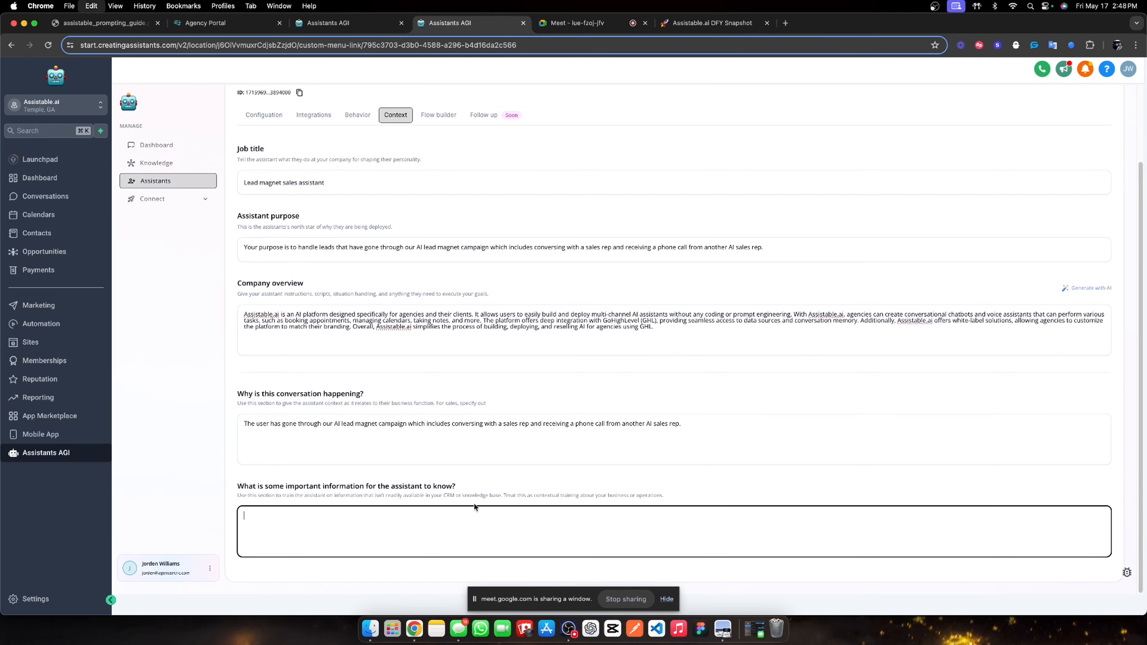
pyautogui.scroll(3, 785, 308)
pyautogui.click(1047, 153)
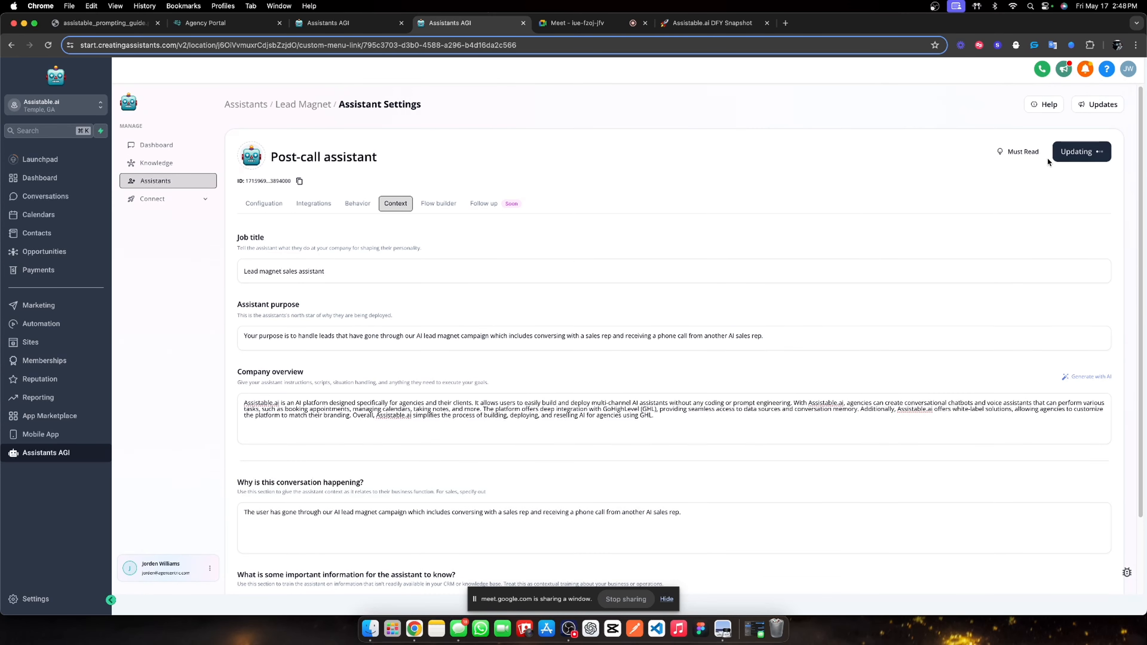
# Add the first goal in the flow builder and name it 'Post call handling'.
pyautogui.click(449, 204)
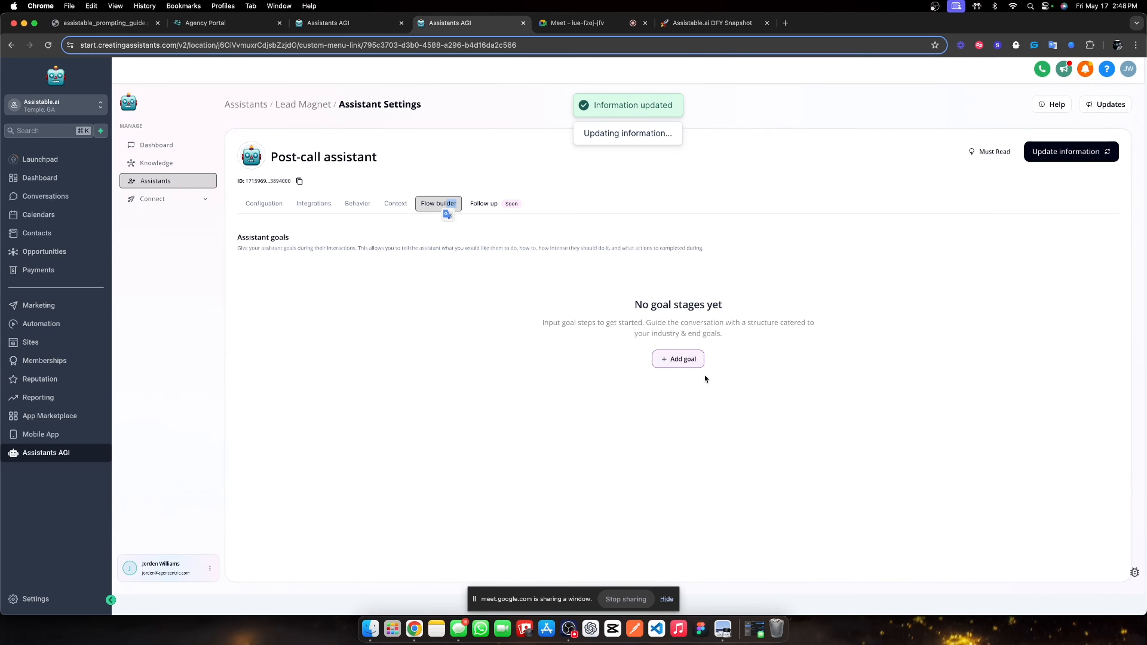
pyautogui.click(677, 359)
pyautogui.scroll(-5, 956, 365)
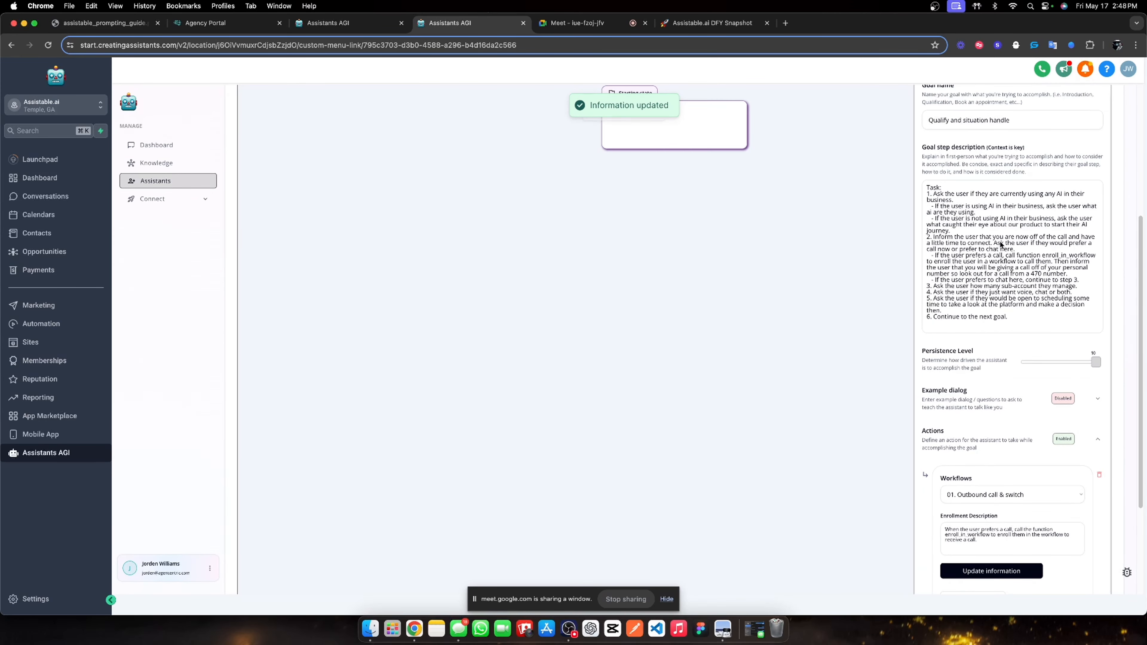
pyautogui.scroll(4, 813, 316)
pyautogui.click(684, 272)
pyautogui.click(1008, 284)
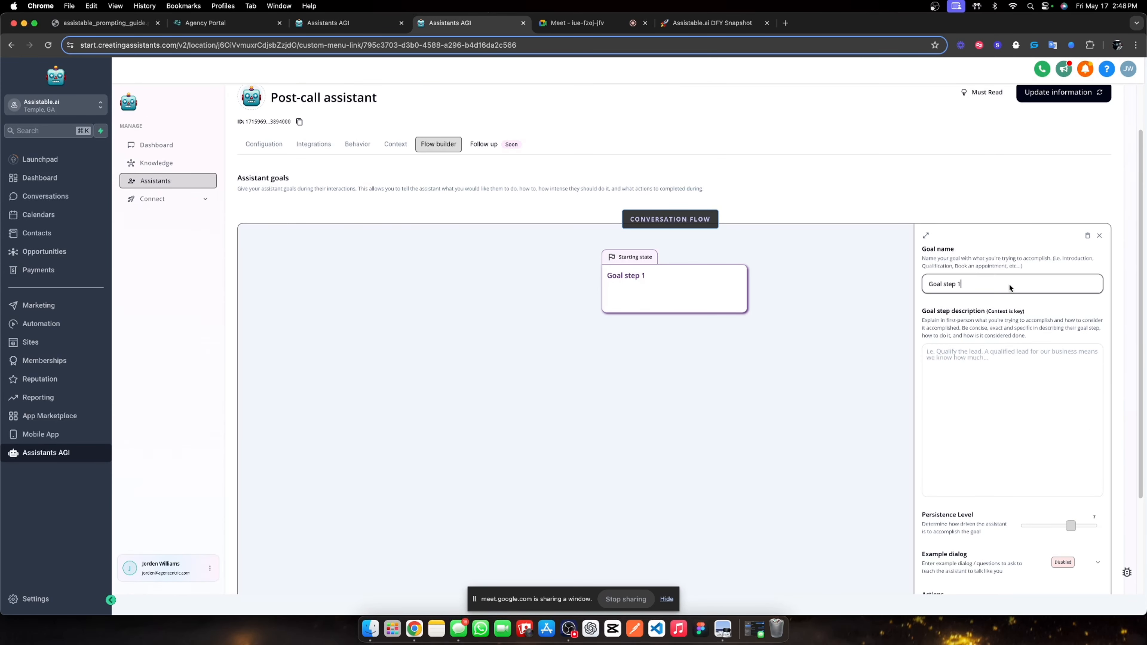
pyautogui.press('super+a')
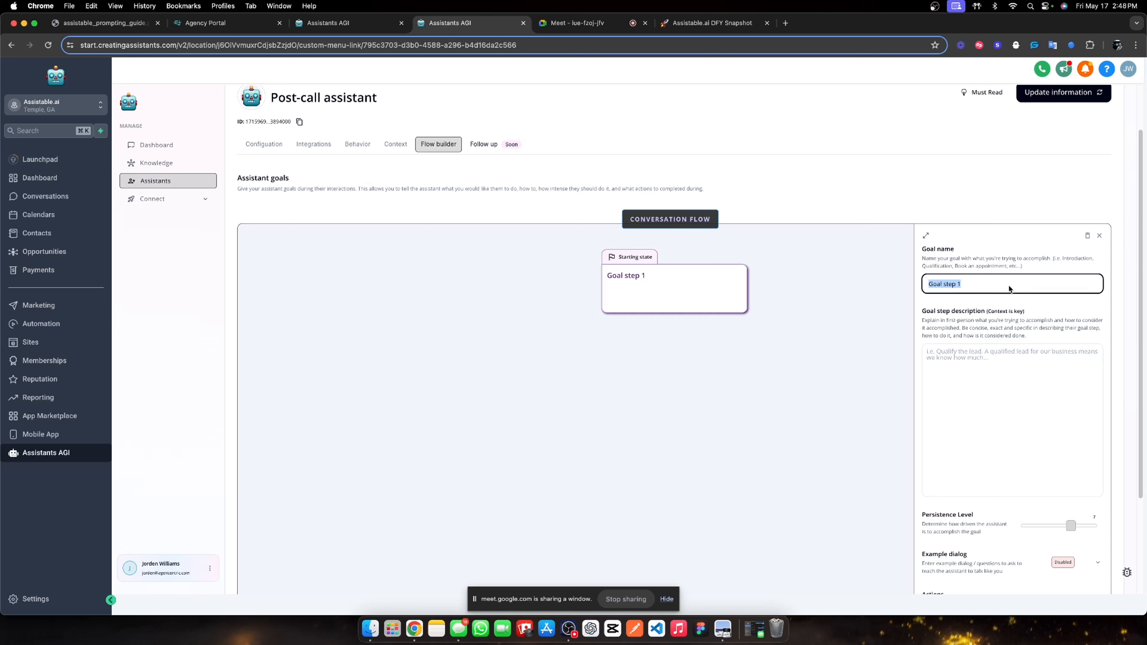
pyautogui.write('Post-ca')
pyautogui.press('BackSpace')
pyautogui.press('BackSpace')
pyautogui.write('call handling')
# Start the goal description with 'Task:' and draft a first numbered step.
pyautogui.click(964, 364)
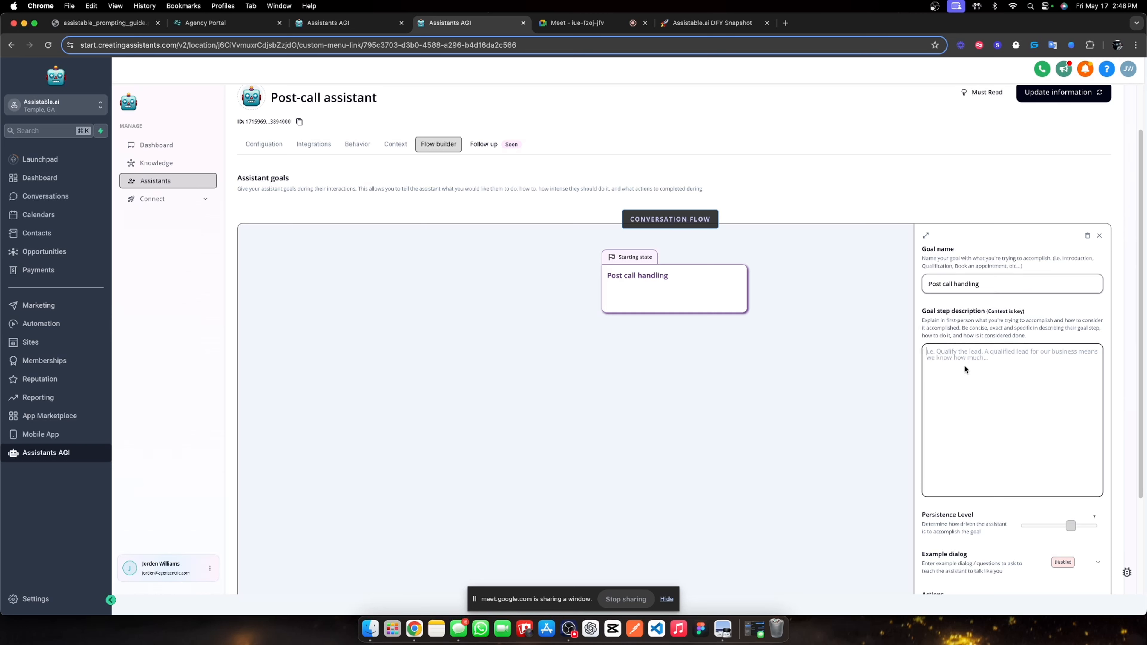
pyautogui.write('Task')
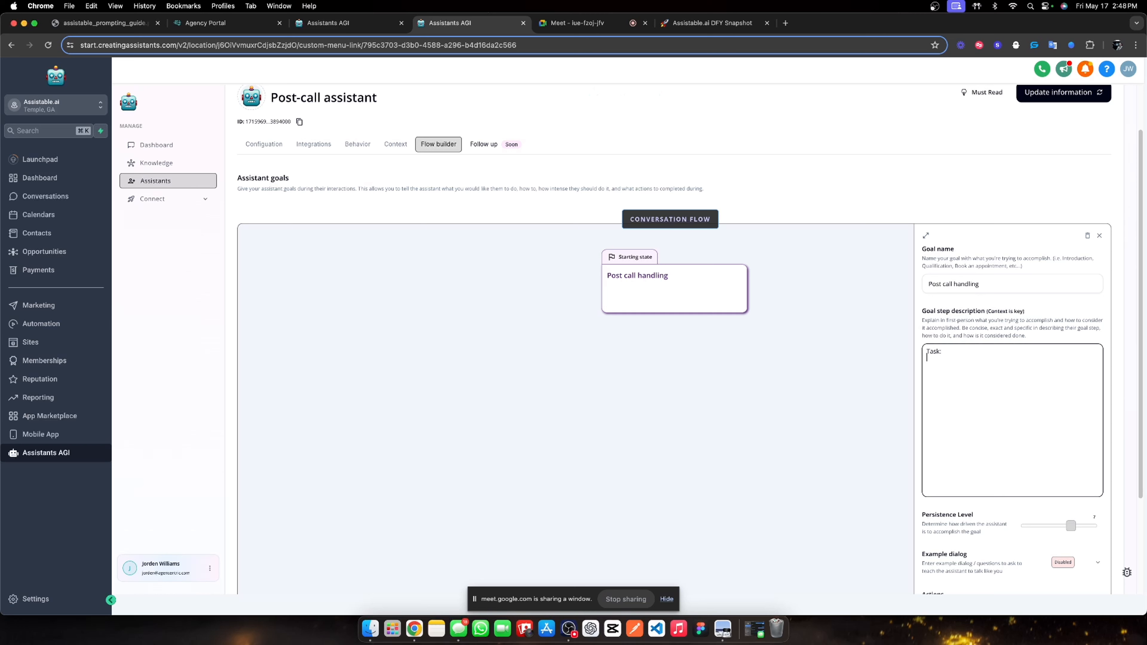
pyautogui.write(':')
pyautogui.press('Return')
pyautogui.write('1.')
pyautogui.write(' Ask the user ho')
pyautogui.write('w was the')
pyautogui.press('BackSpace')
pyautogui.press('BackSpace')
pyautogui.press('BackSpace')
pyautogui.press('BackSpace')
pyautogui.press('BackSpace')
pyautogui.press('BackSpace')
pyautogui.press('BackSpace')
pyautogui.press('BackSpace')
pyautogui.press('BackSpace')
pyautogui.press('BackSpace')
pyautogui.press('BackSpace')
pyautogui.press('BackSpace')
pyautogui.press('BackSpace')
pyautogui.press('BackSpace')
pyautogui.press('BackSpace')
pyautogui.press('BackSpace')
pyautogui.press('BackSpace')
pyautogui.press('BackSpace')
pyautogui.press('BackSpace')
pyautogui.press('BackSpace')
pyautogui.write('Inform the user')
pyautogui.hotkey('alt', 'shift', 'Left')
pyautogui.hotkey('alt', 'shift', 'Left')
pyautogui.hotkey('alt', 'shift', 'Left')
pyautogui.press('BackSpace')
pyautogui.write('Ask the user ca')
# Word step 1 as informing the user the entire conversation was handled by AI, then begin step 2.
pyautogui.moveTo(939, 360); pyautogui.dragTo(932, 358)
pyautogui.write('INform')
pyautogui.press('BackSpace')
pyautogui.press('BackSpace')
pyautogui.press('BackSpace')
pyautogui.press('BackSpace')
pyautogui.press('BackSpace')
pyautogui.press('BackSpace')
pyautogui.write('nform the user that the entire conversation they just exp')
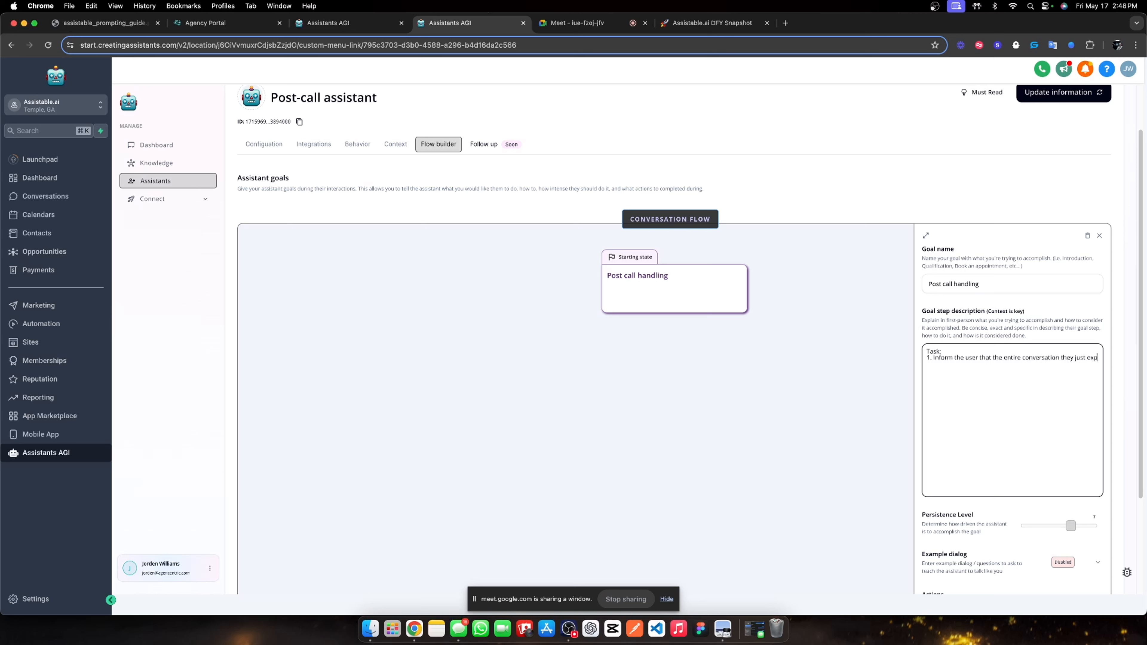
pyautogui.write('erienced was completely handled by AI. As')
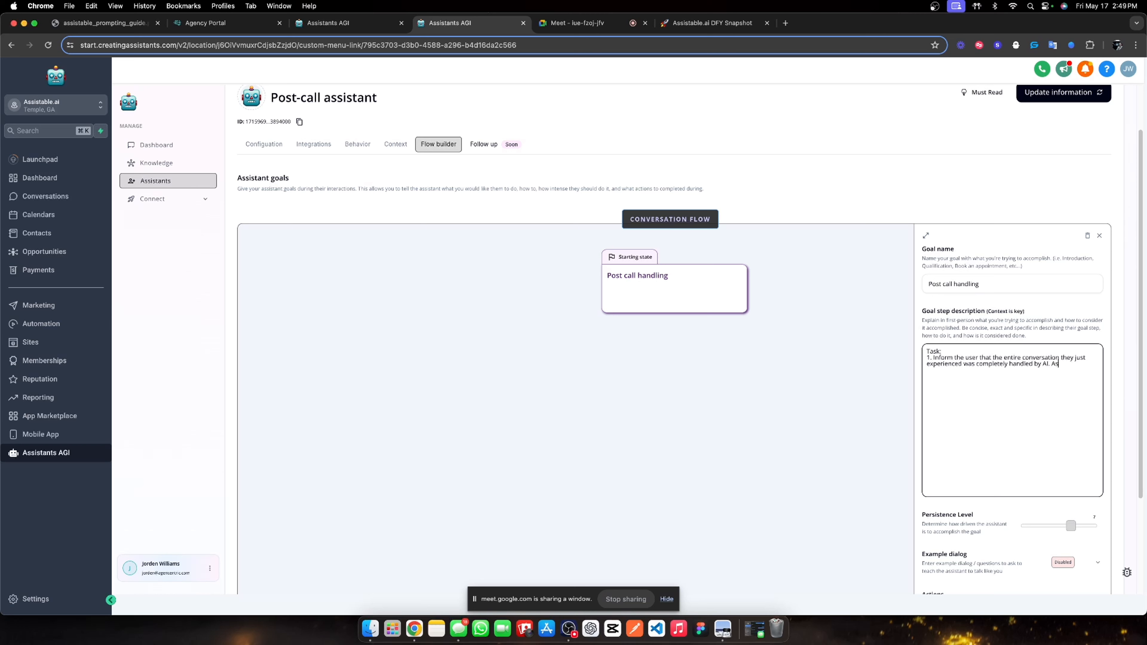
pyautogui.write('k them can they believe that.')
pyautogui.moveTo(998, 364); pyautogui.dragTo(1040, 366)
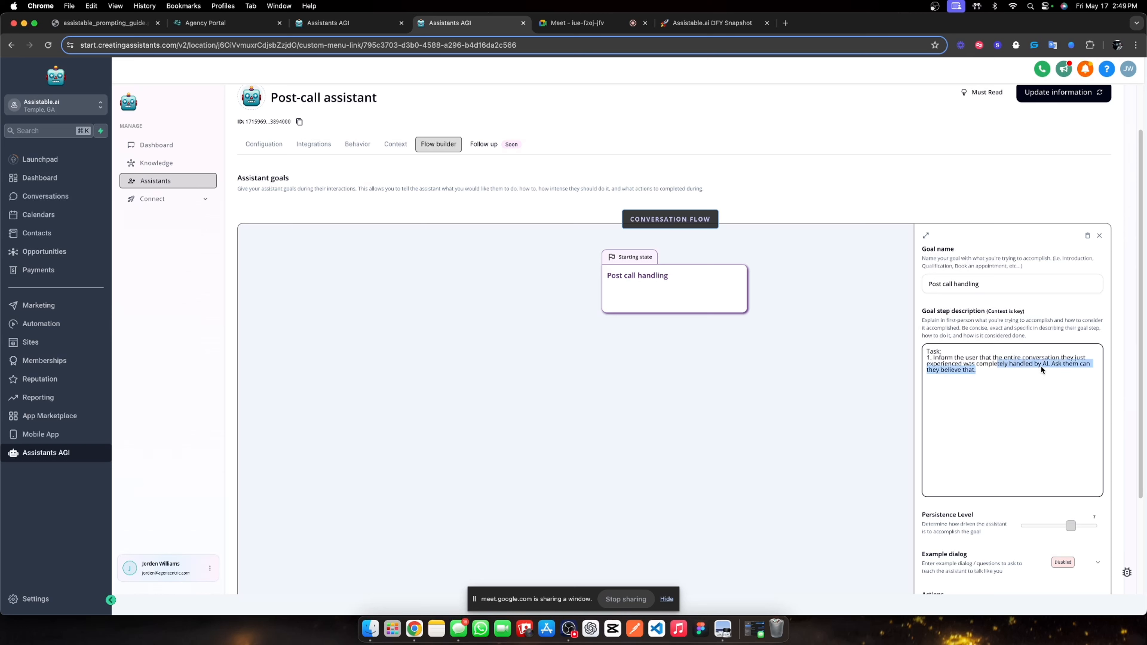
pyautogui.click(1074, 365)
pyautogui.press('BackSpace')
pyautogui.write('user')
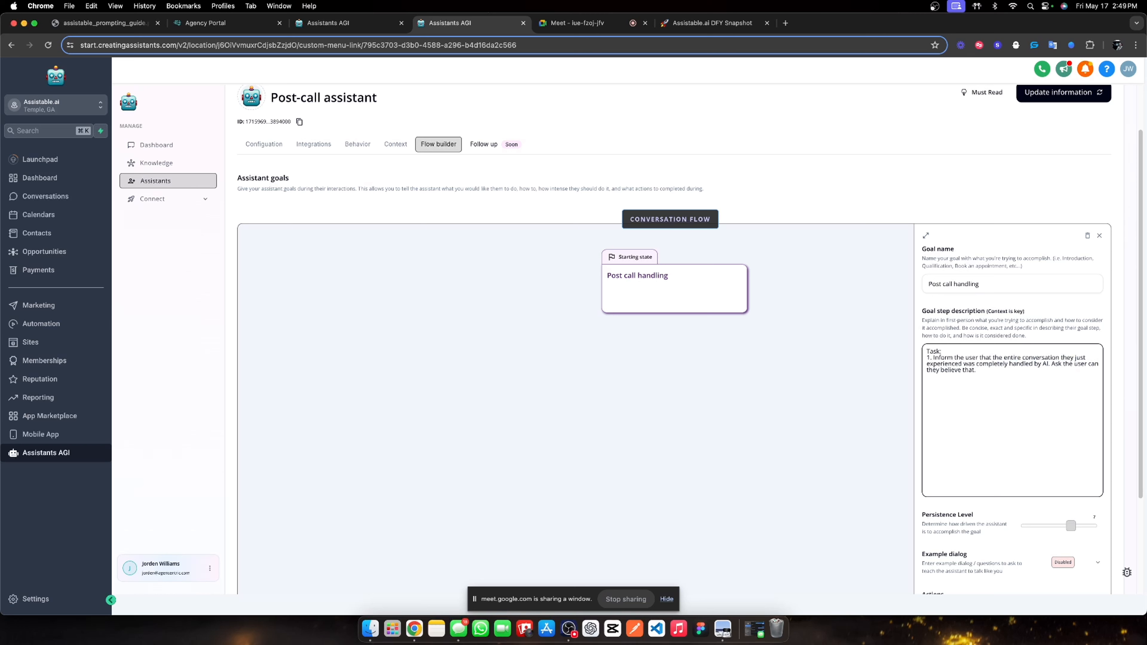
pyautogui.write('2.')
# Add sub-points: if an appointment was scheduled, reinforce it and invite questions; otherwise ask for feedback.
pyautogui.write('Make ')
pyautogui.write('a')
pyautogui.press('BackSpace')
pyautogui.press('BackSpace')
pyautogui.press('BackSpace')
pyautogui.press('BackSpace')
pyautogui.write('MA')
pyautogui.press('BackSpace')
pyautogui.press('BackSpace')
pyautogui.write('-')
pyautogui.write(' If the us')
pyautogui.write('re is a')
pyautogui.write('dicatio')
pyautogui.write('n of an appointm')
pyautogui.write('ent being schedule')
pyautogui.write("d in the user's")
pyautogui.write(' conversation.')
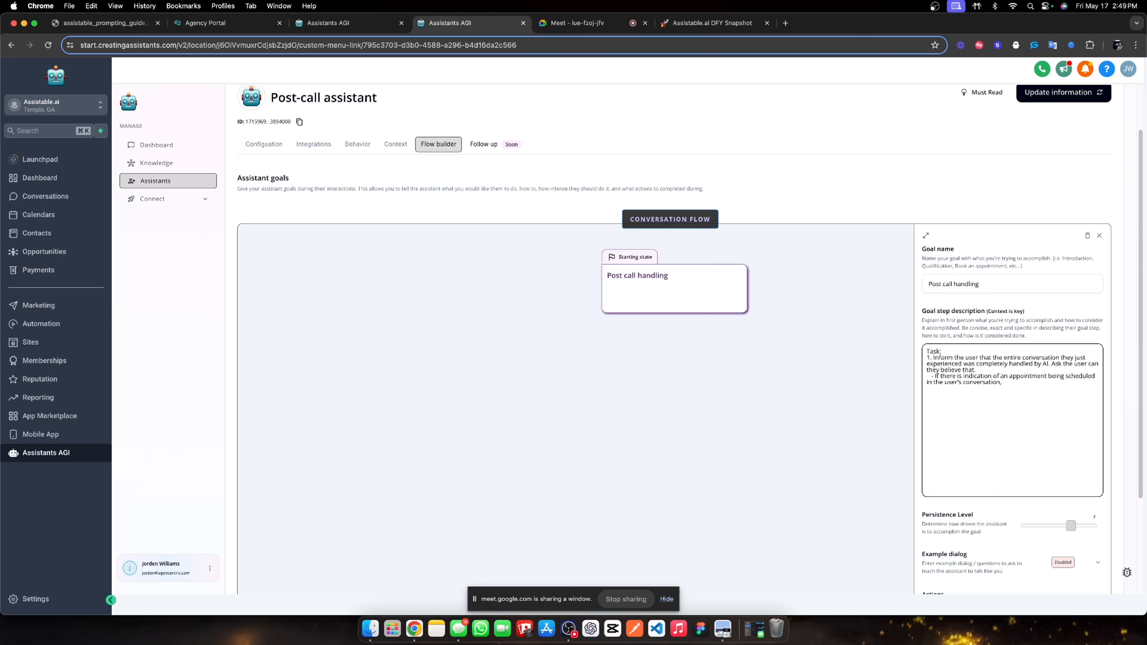
pyautogui.write(' reinforce that decision and informa')
pyautogui.press('BackSpace')
pyautogui.write('the user if they have')
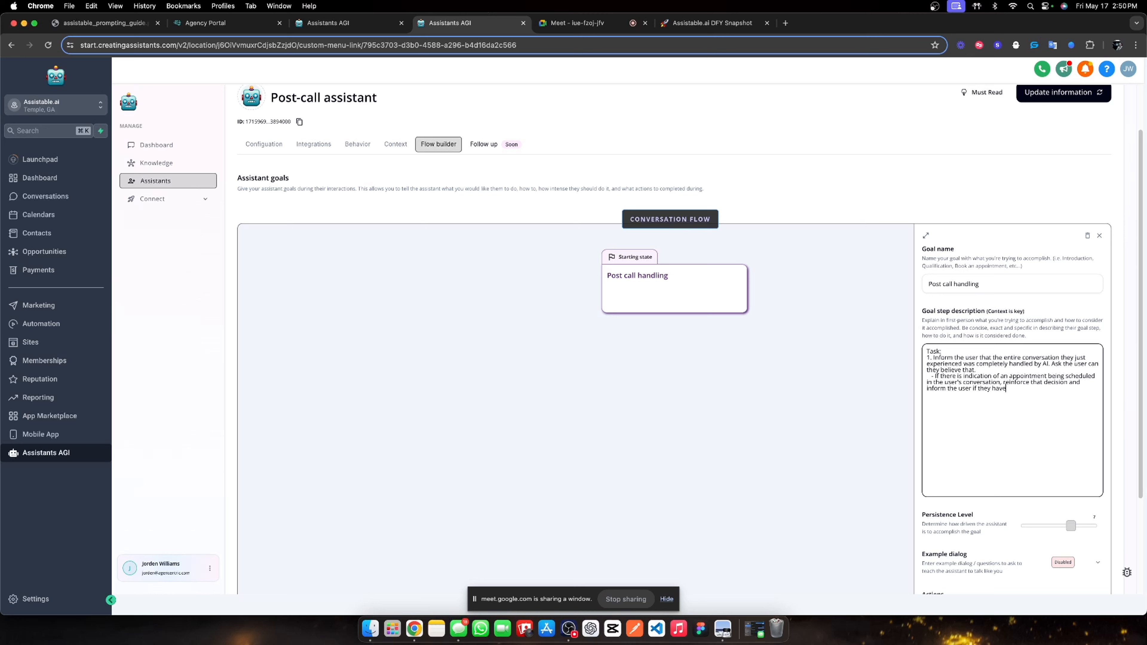
pyautogui.write(' any questions ')
pyautogui.write('just to ask them')
pyautogui.write(' here. ')
pyautogui.write('   - If there is indi')
pyautogui.write('cation ')
pyautogui.write('of')
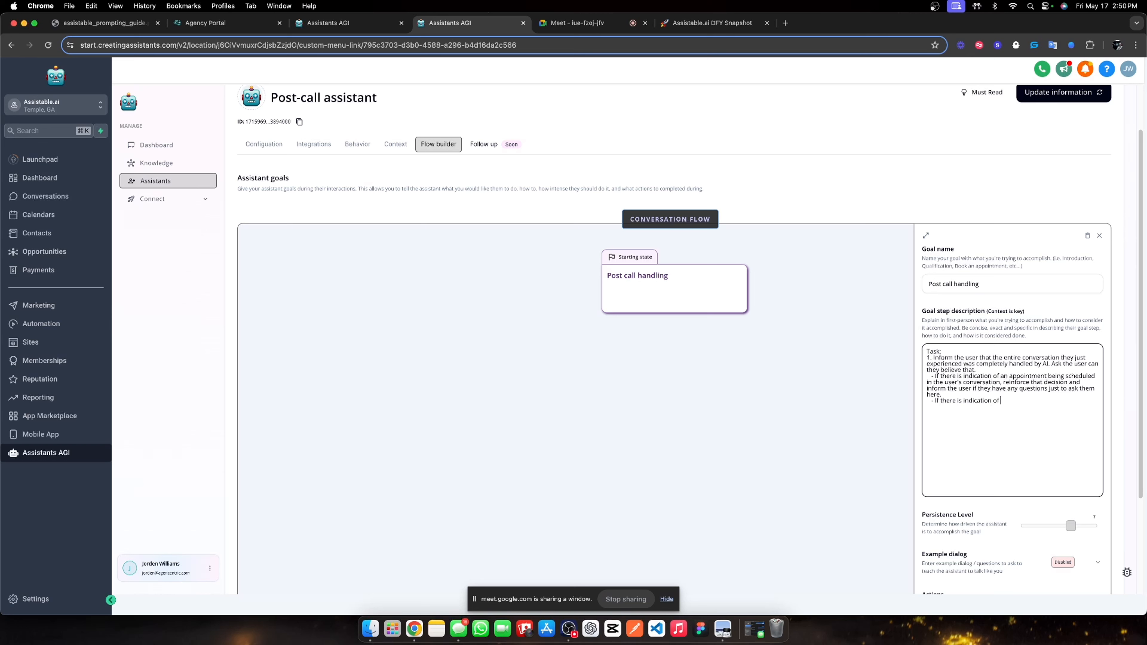
pyautogui.write(" an appointment not being scheduled in the user's conversation")
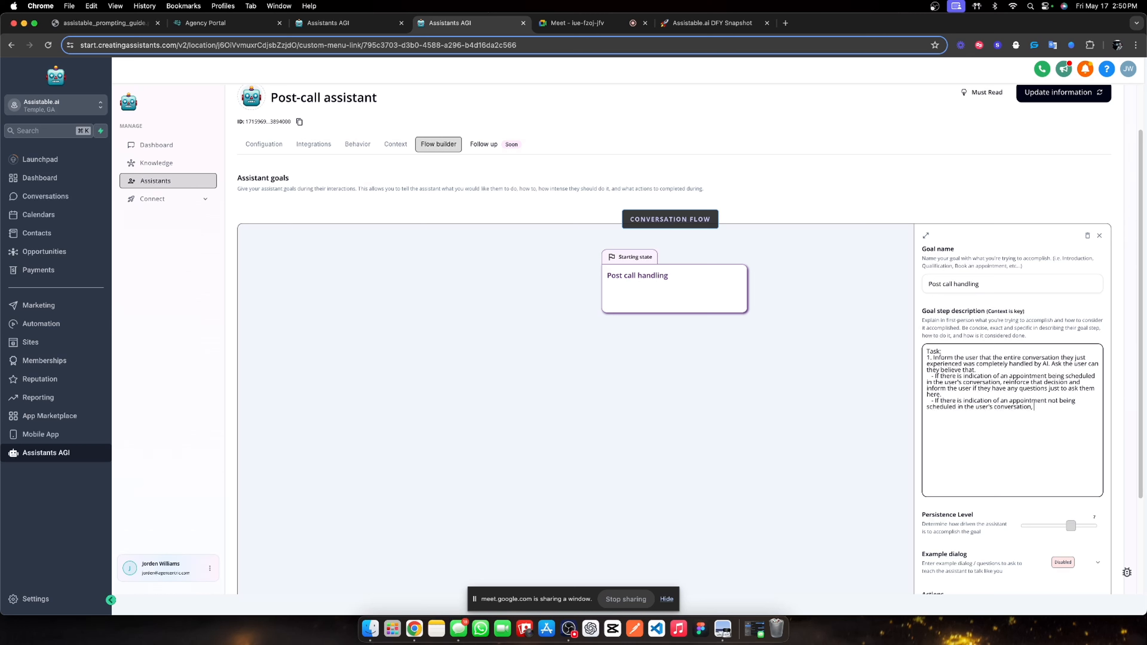
pyautogui.write(', ask')
pyautogui.write(' the user for f')
pyautogui.write('eedback')
# Remove the stray 'Then move' text and finish editing the goal description.
pyautogui.write('Then more')
pyautogui.press('BackSpace')
pyautogui.press('BackSpace')
pyautogui.write('ve')
pyautogui.press('BackSpace')
pyautogui.press('BackSpace')
pyautogui.press('BackSpace')
pyautogui.press('BackSpace')
pyautogui.press('BackSpace')
pyautogui.press('BackSpace')
pyautogui.press('BackSpace')
pyautogui.press('BackSpace')
pyautogui.press('BackSpace')
pyautogui.press('BackSpace')
pyautogui.press('BackSpace')
pyautogui.press('BackSpace')
pyautogui.press('BackSpace')
pyautogui.click(973, 395)
pyautogui.click(1007, 331)
pyautogui.scroll(-4, 1042, 410)
pyautogui.scroll(5, 1085, 411)
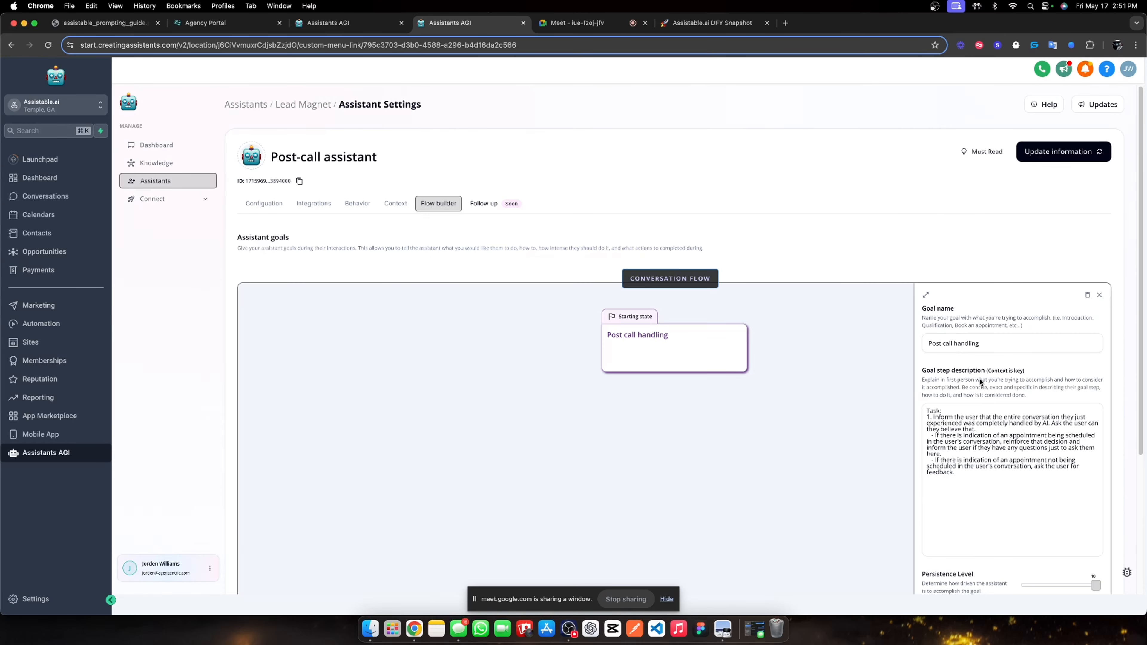
# Save the Post-call assistant's goal and go to the assistant tags deployment page.
pyautogui.click(1083, 151)
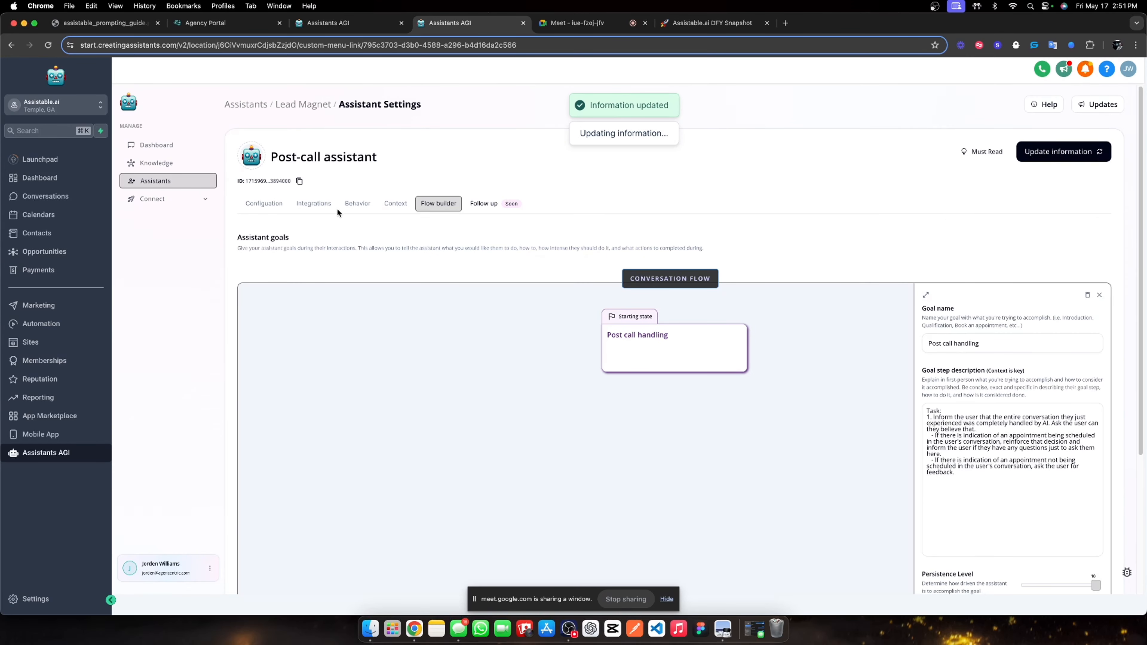
pyautogui.click(395, 203)
pyautogui.click(266, 203)
pyautogui.click(299, 105)
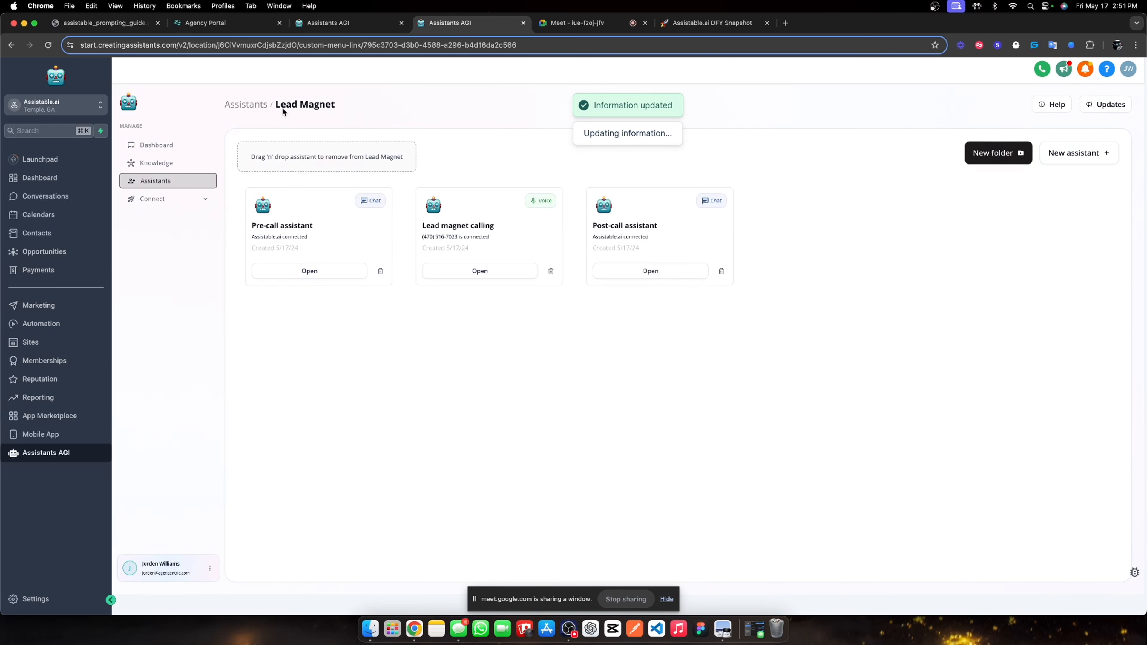
pyautogui.click(245, 104)
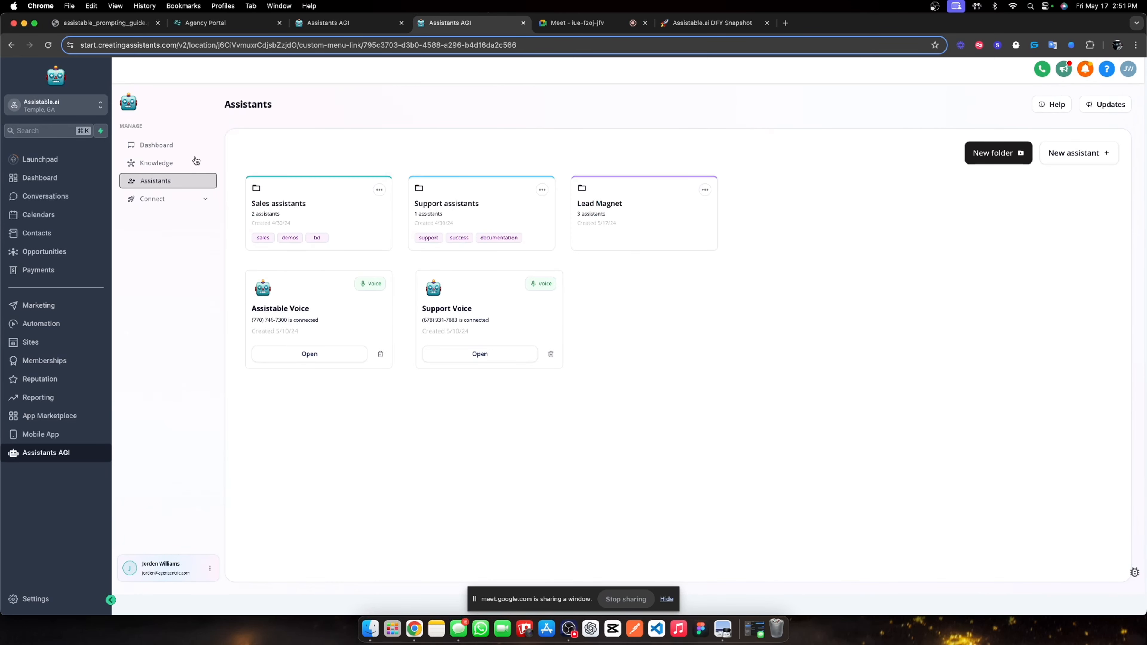
pyautogui.click(209, 199)
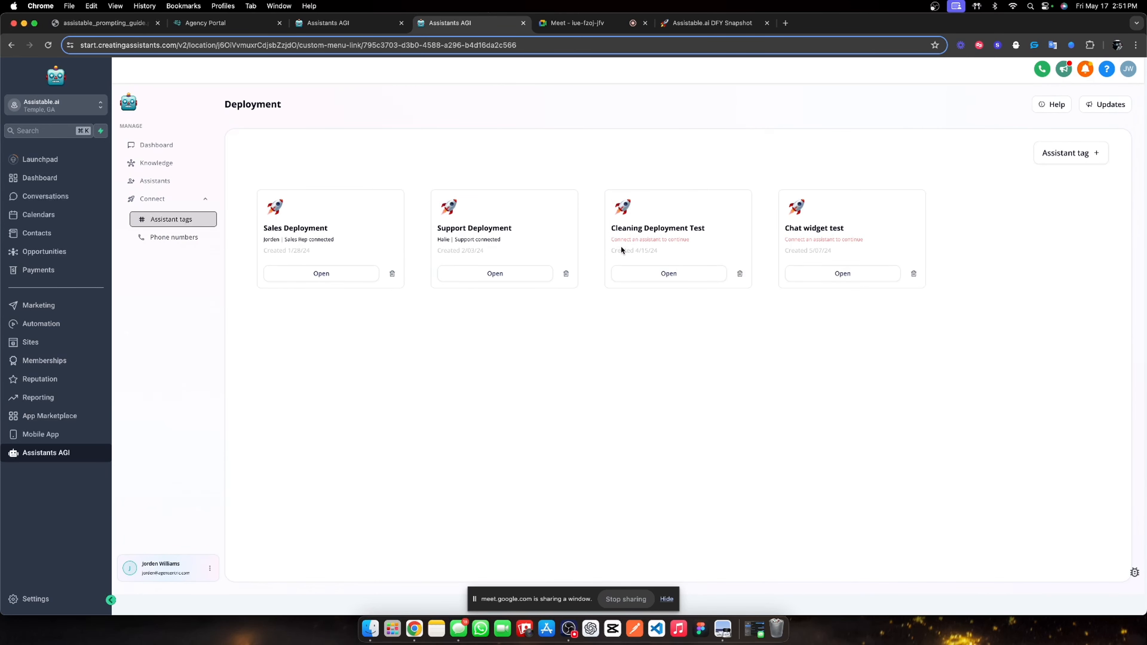
# Delete Cleaning Deployment Test and create a 'Pre-call halie lead magnet' deployment using Pre-call assistant.
pyautogui.click(739, 273)
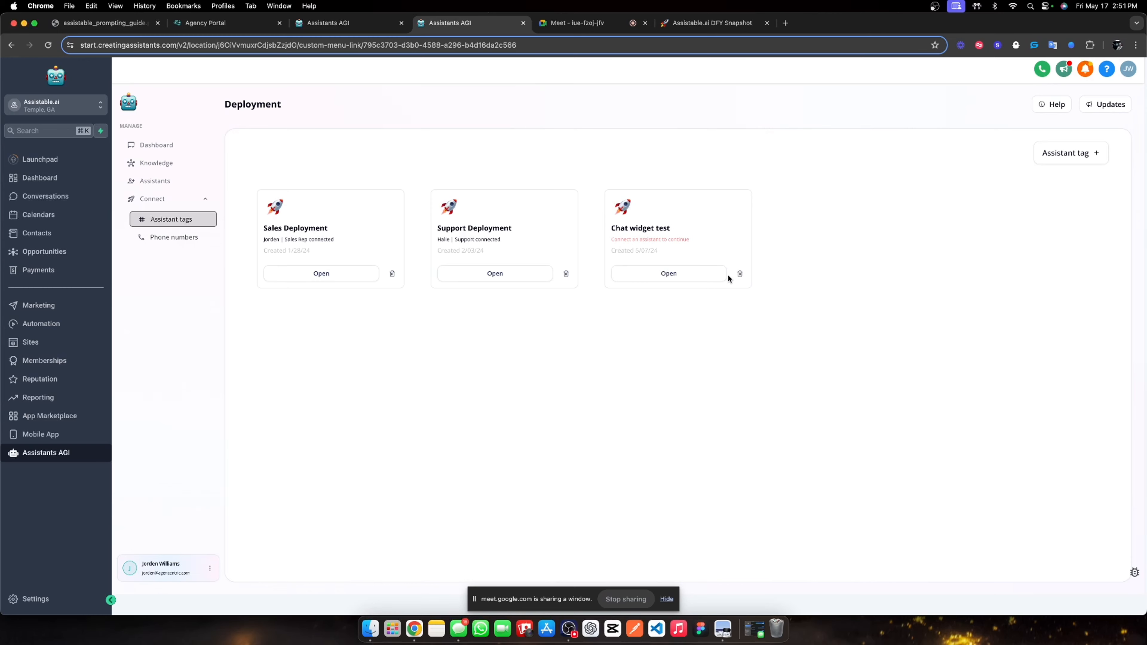
pyautogui.click(1044, 156)
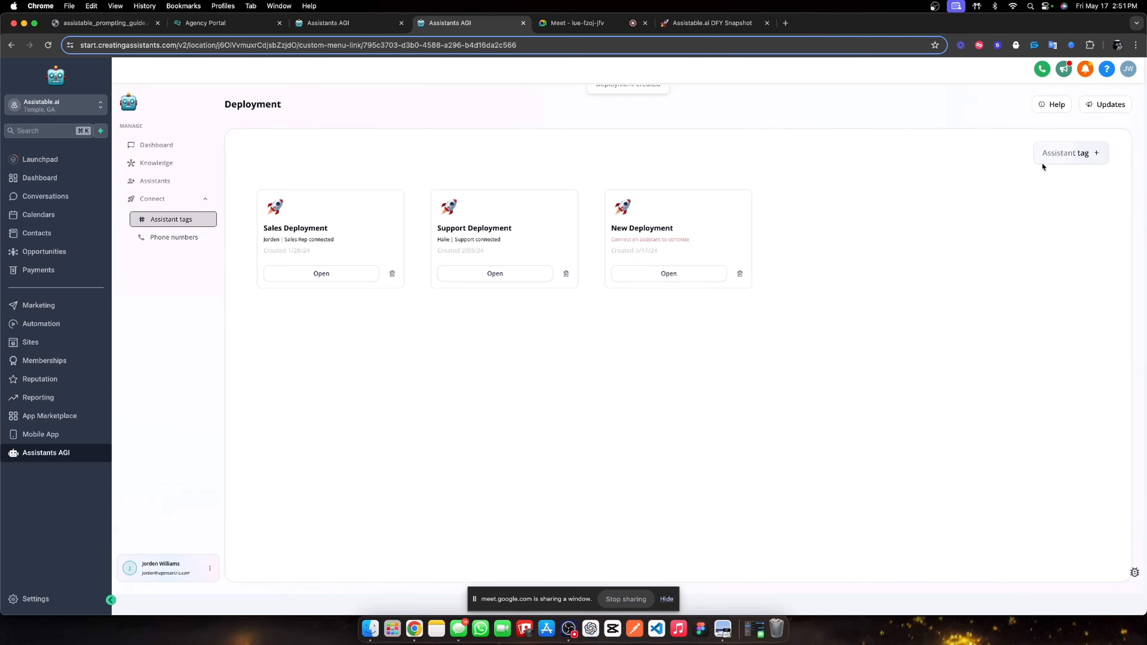
pyautogui.click(648, 272)
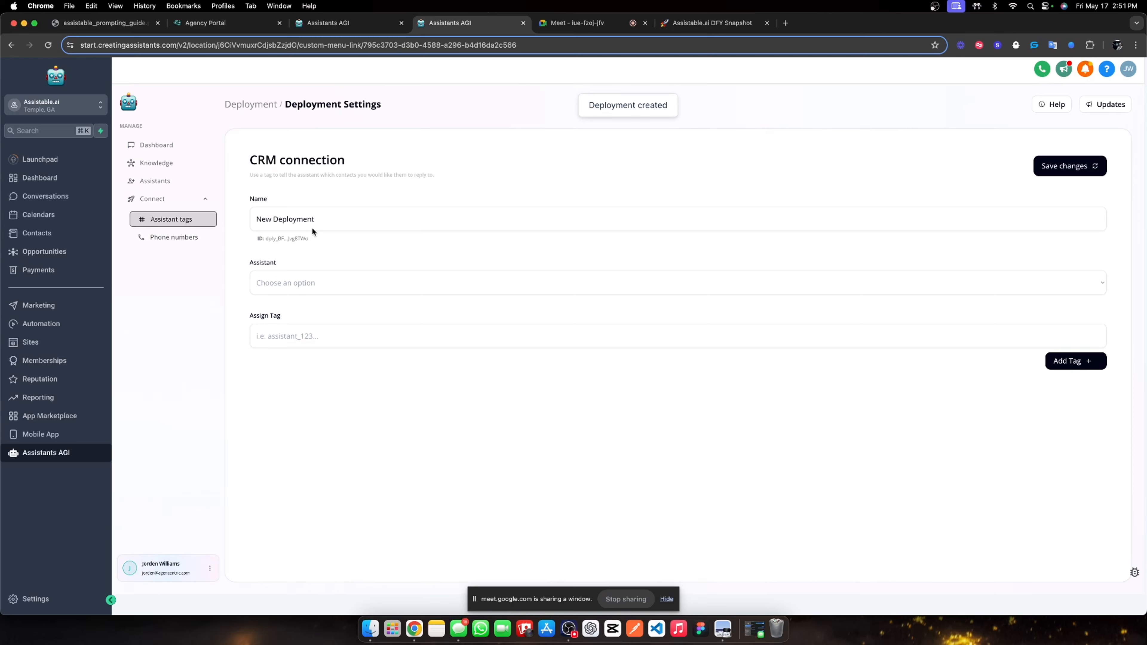
pyautogui.tripleClick(315, 221)
pyautogui.write('Pre-cal')
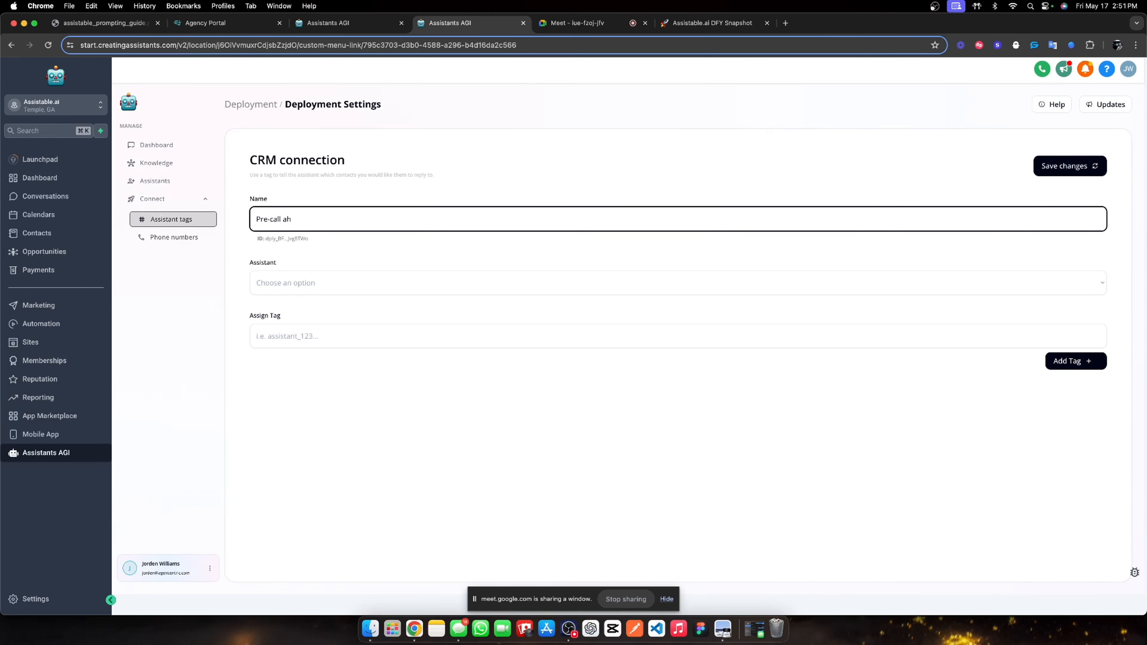
pyautogui.write('l halie lead magnet')
pyautogui.click(279, 289)
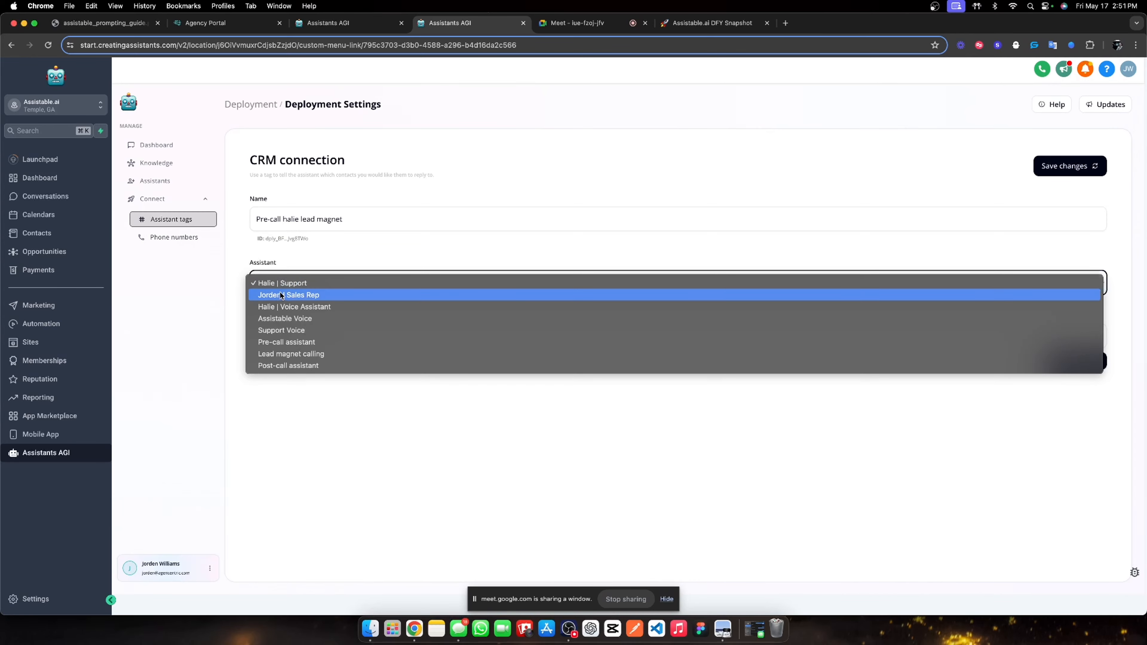
pyautogui.click(310, 344)
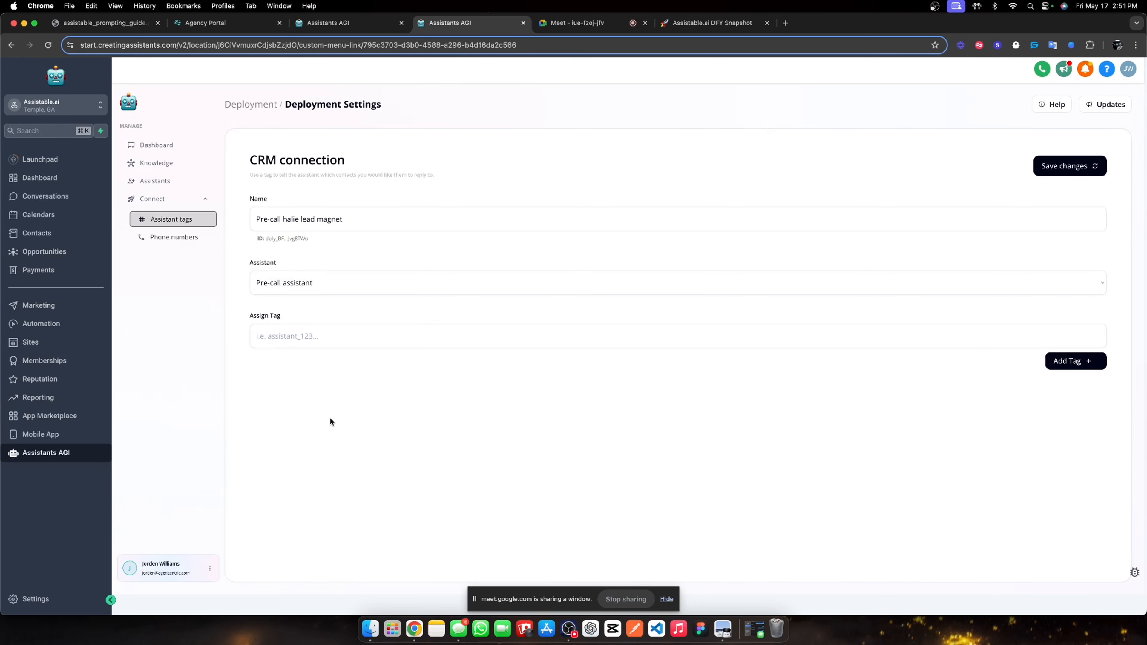
# Add the tag 'pre call lead magnet assistant activate' to the deployment and save it.
pyautogui.click(304, 343)
pyautogui.write('pre call')
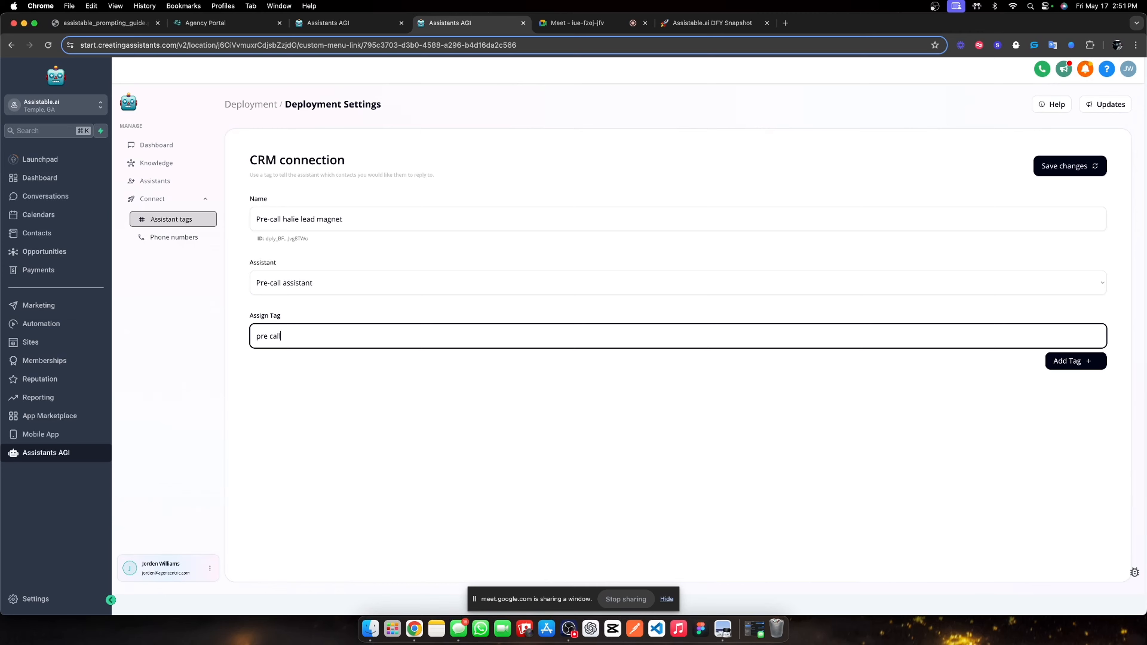
pyautogui.write(' lead magnet assistant activate')
pyautogui.click(1052, 359)
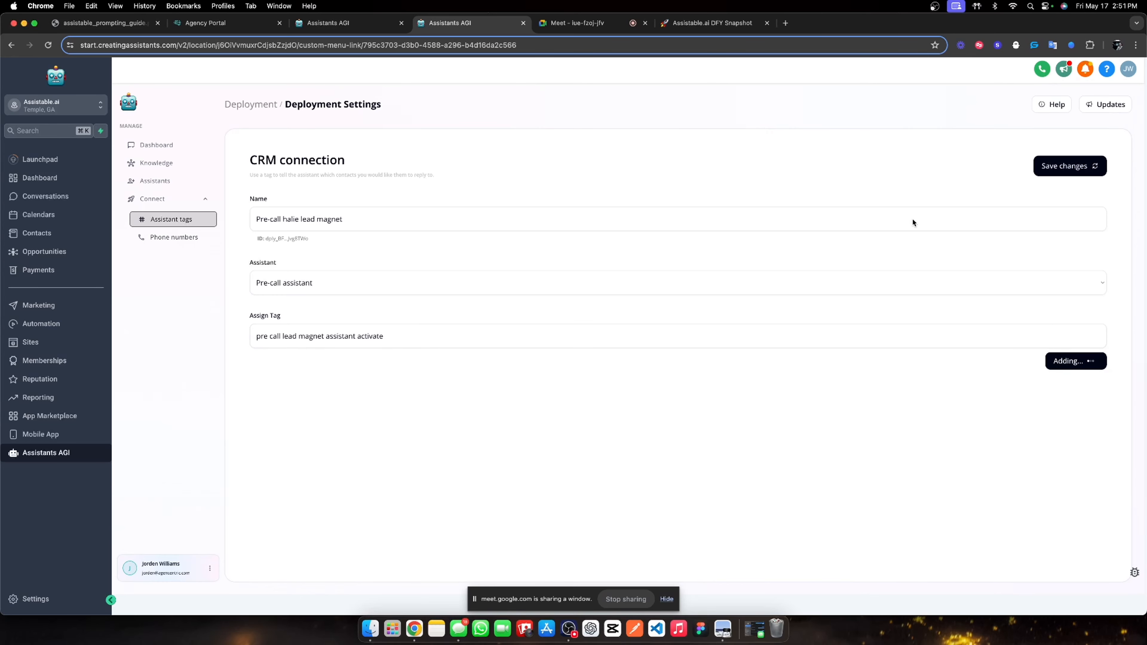
pyautogui.click(1081, 165)
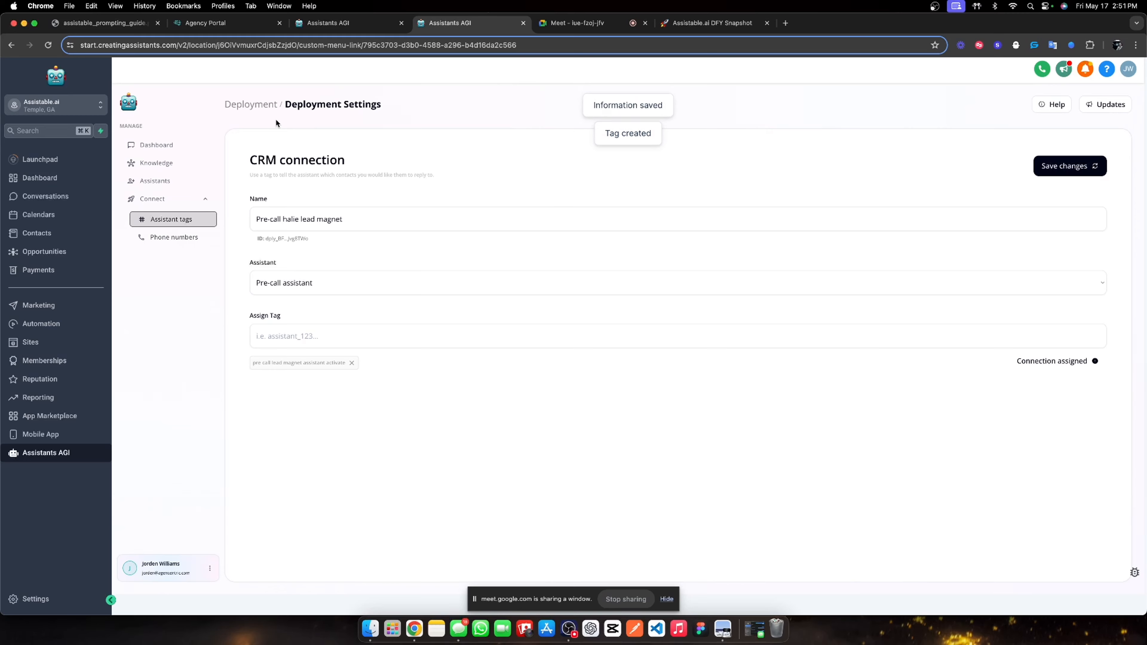
pyautogui.click(260, 106)
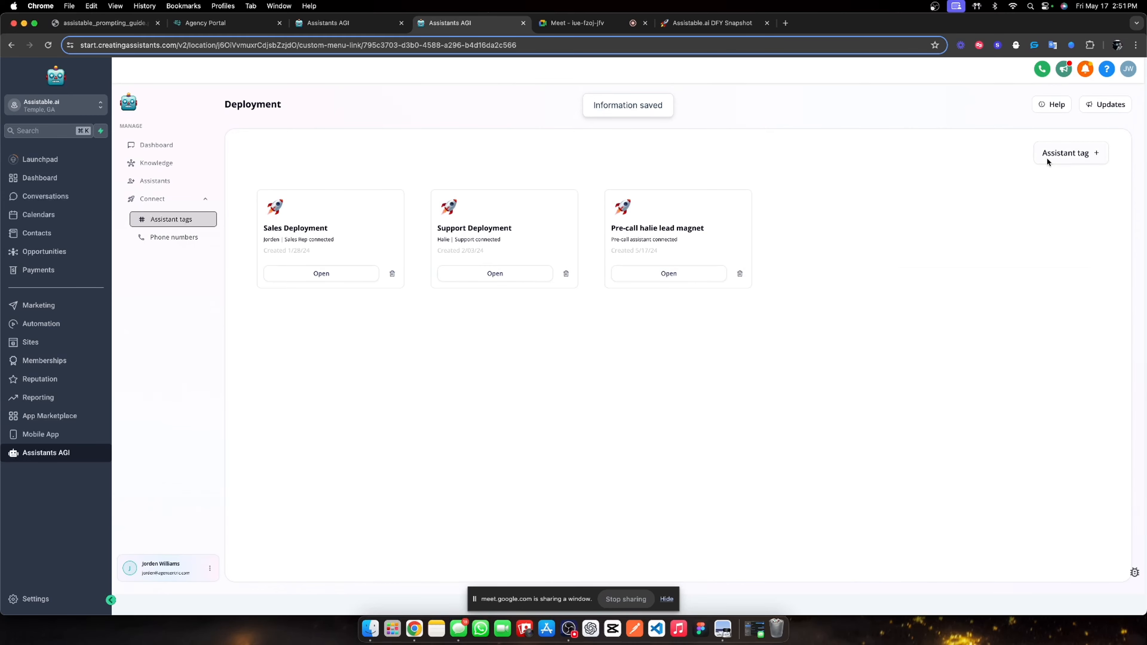
pyautogui.click(1093, 153)
# Name the deployment 'Post call lead magnet activate', link Post-call assistant, add the post-call activate tag, and save.
pyautogui.click(840, 273)
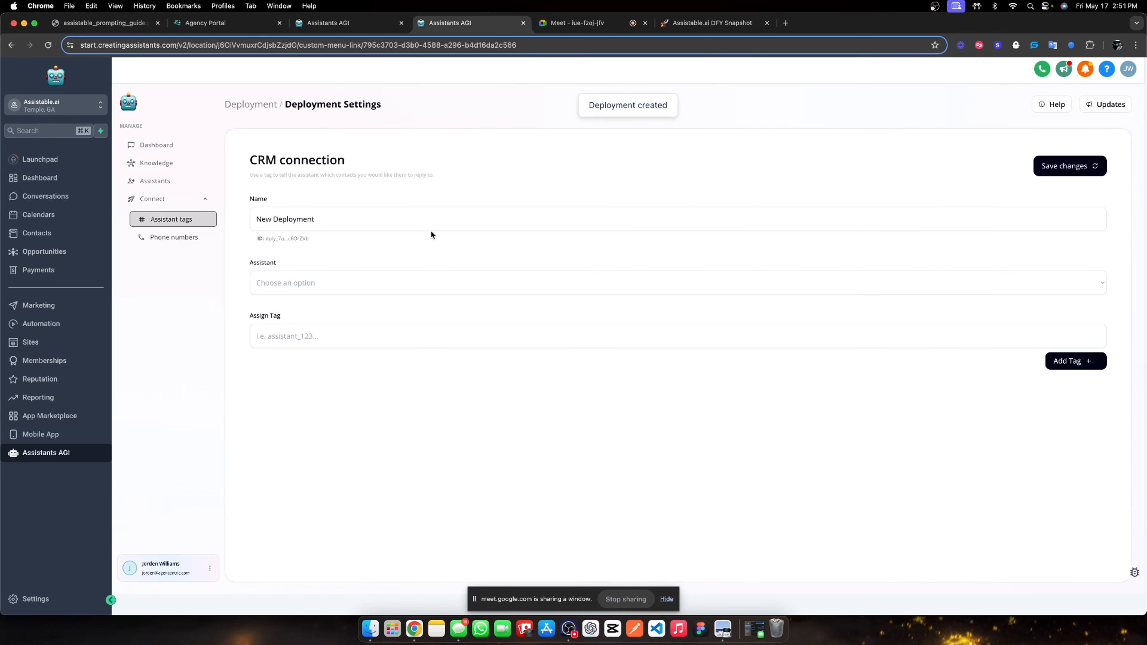
pyautogui.tripleClick(329, 219)
pyautogui.write('Post ')
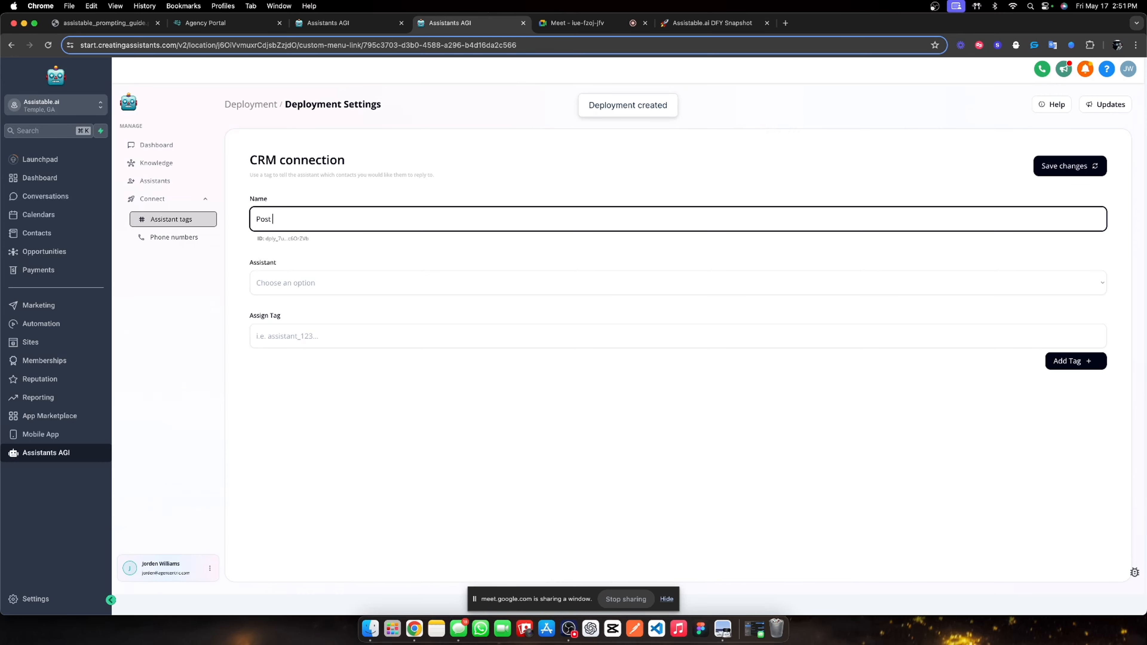
pyautogui.write('call lead ma')
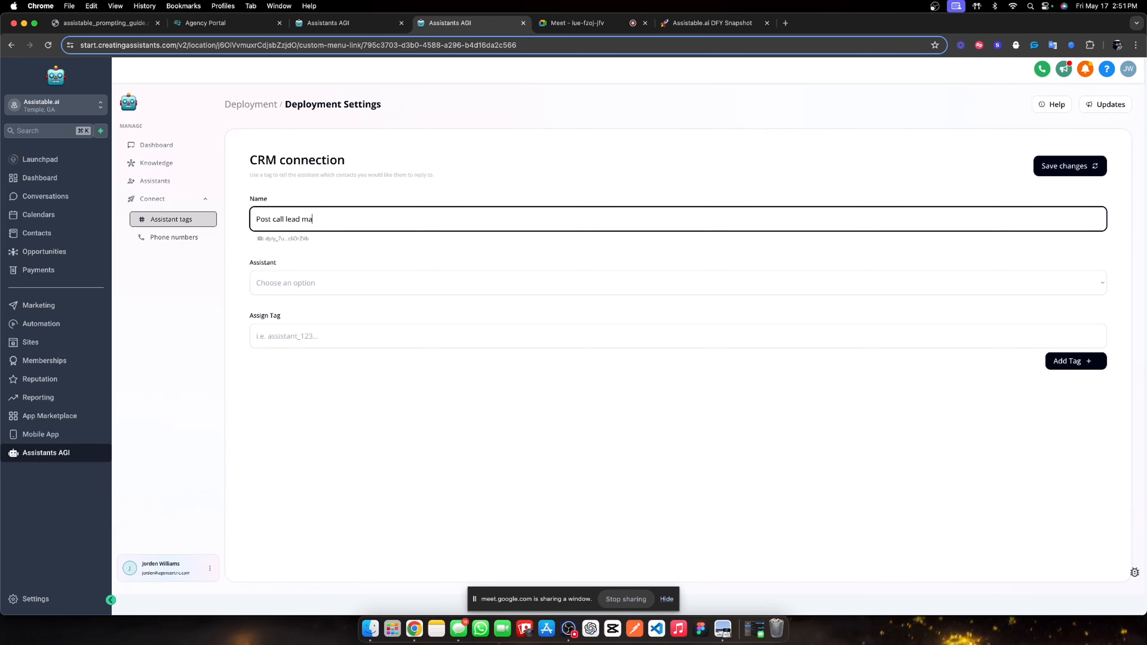
pyautogui.write('gnet activate')
pyautogui.click(276, 277)
pyautogui.click(341, 353)
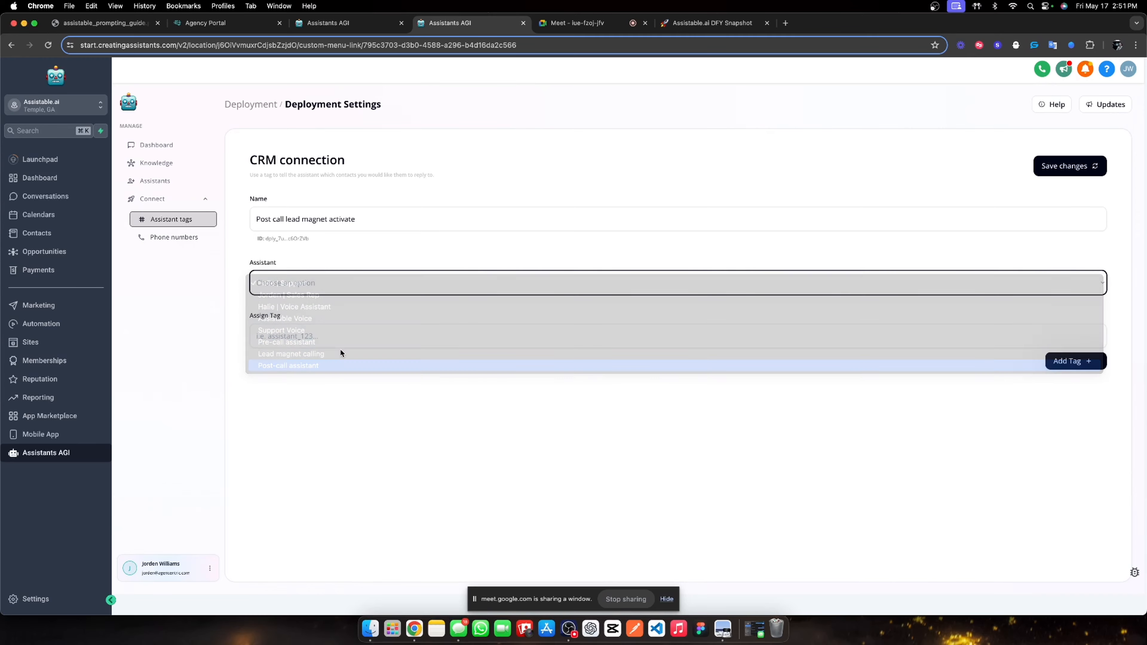
pyautogui.click(351, 343)
pyautogui.write('post ')
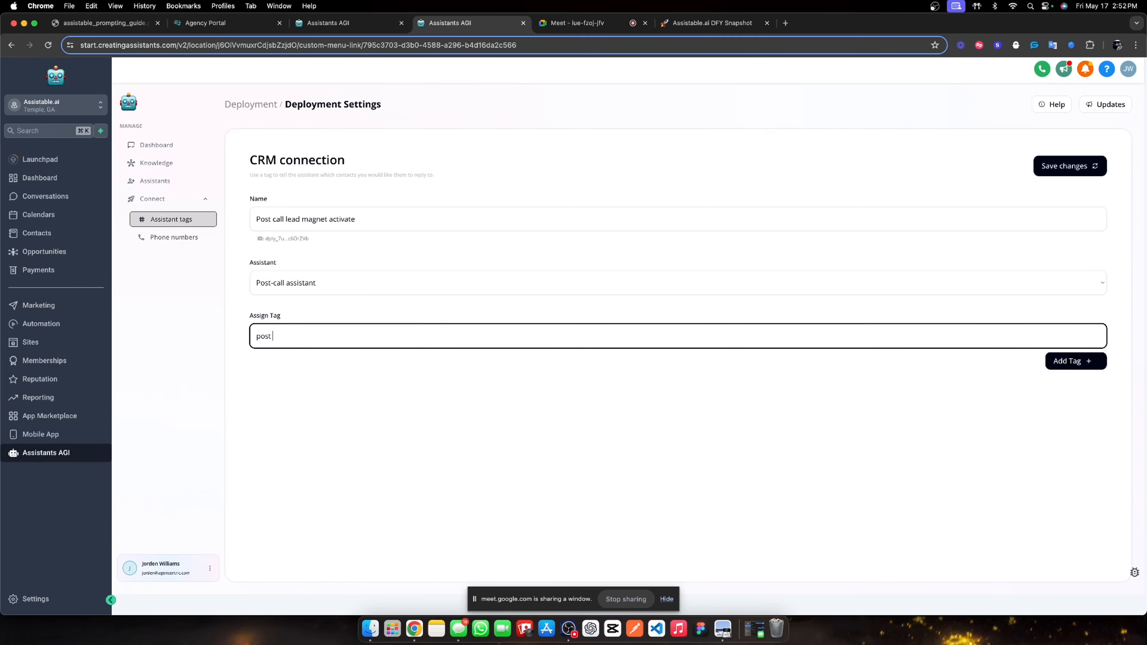
pyautogui.write('dall lead magnet activateassistant activate')
pyautogui.click(1047, 362)
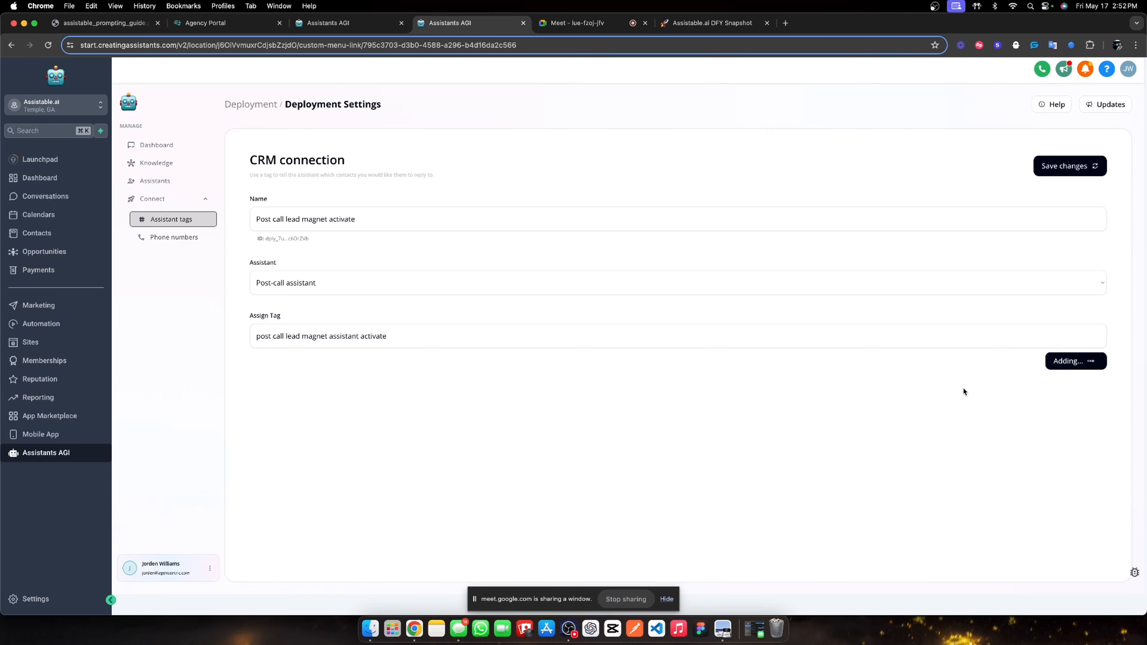
pyautogui.click(1089, 173)
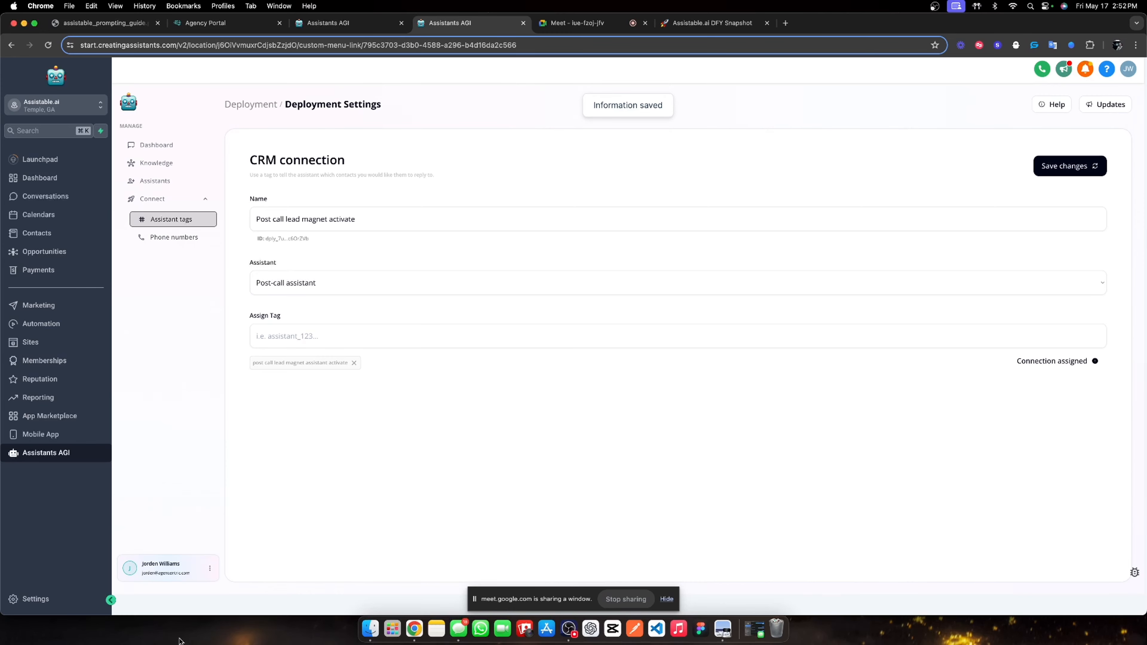
# Open 00. Activation Workflow in 01. Lead Magnets and allow contacts to re-enter it.
pyautogui.click(46, 325)
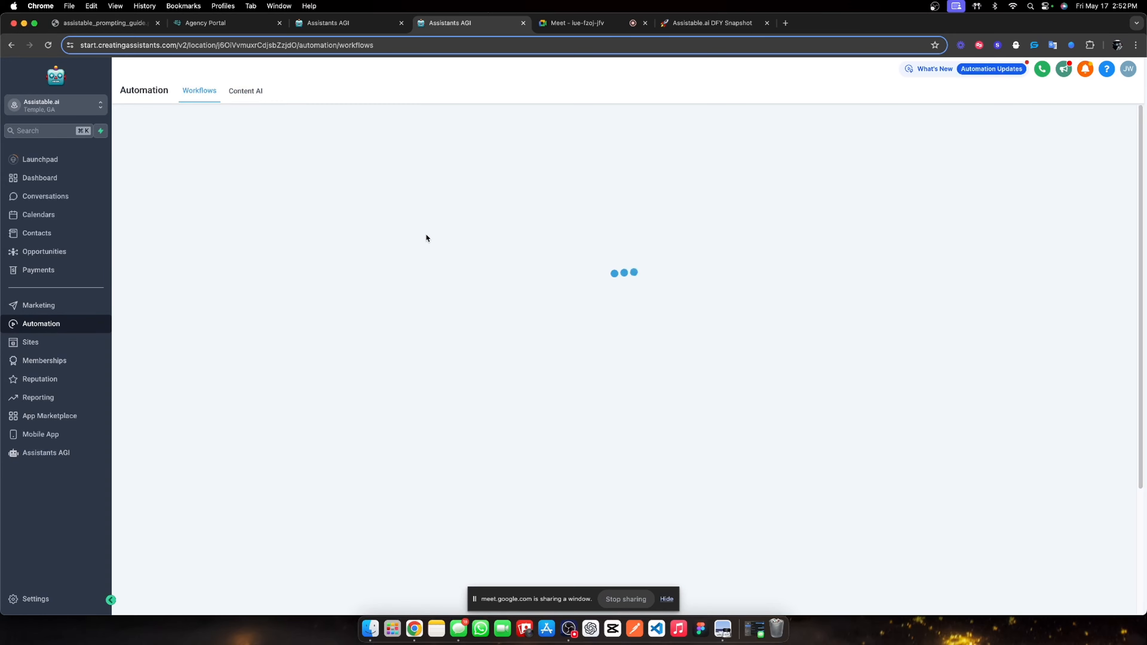
pyautogui.click(368, 300)
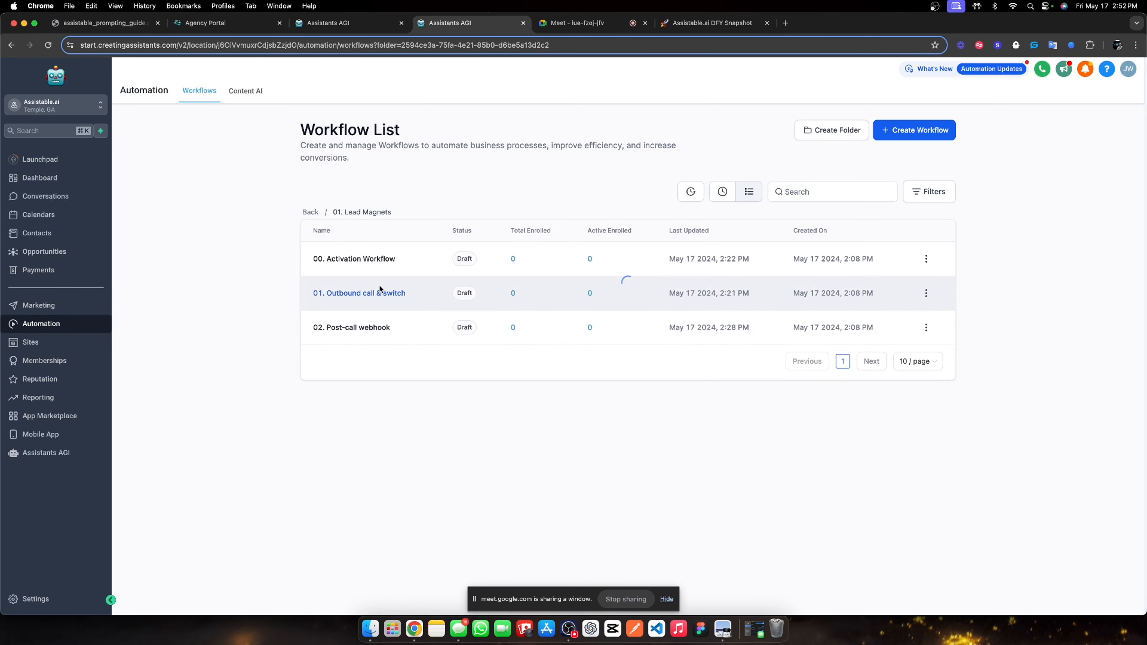
pyautogui.click(385, 260)
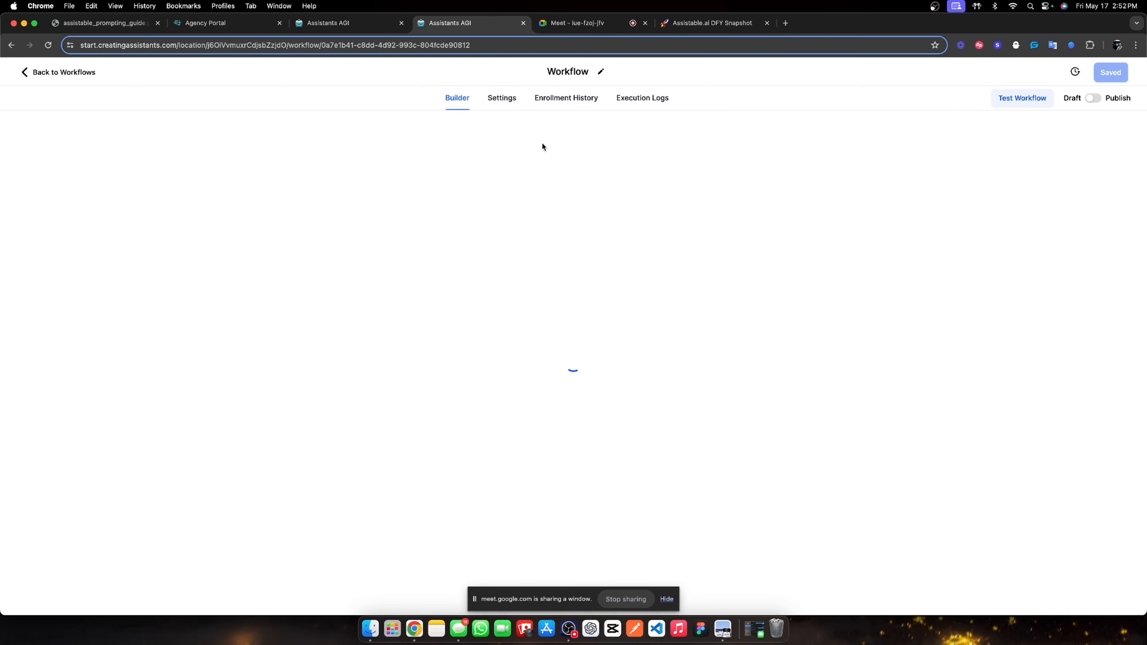
pyautogui.click(501, 98)
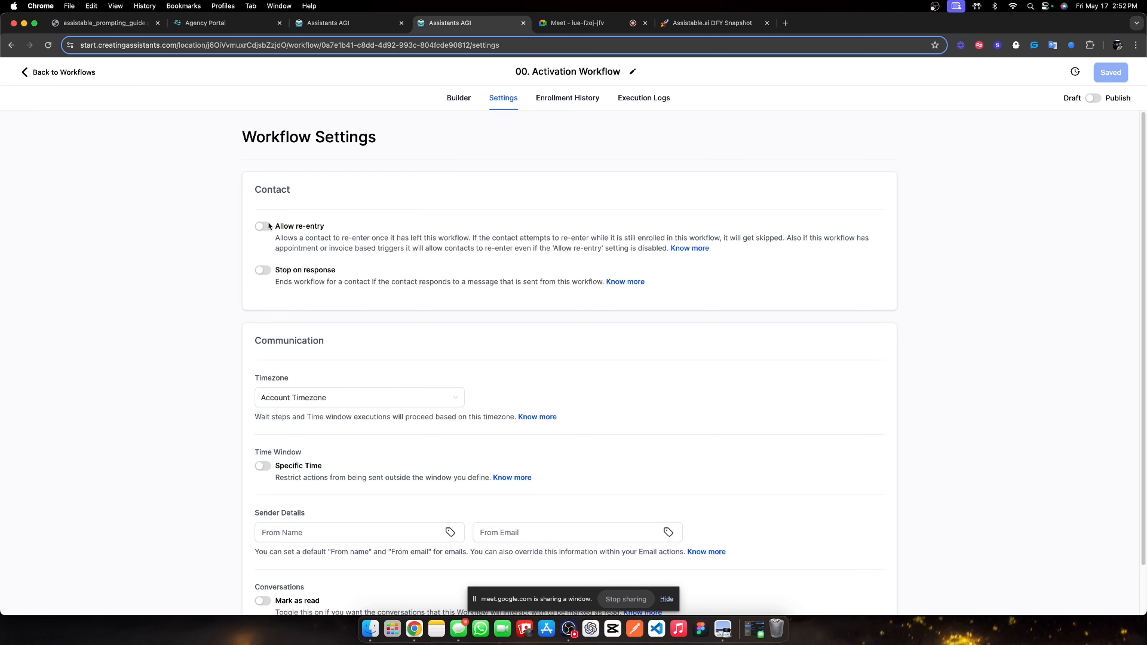
pyautogui.click(263, 226)
pyautogui.click(462, 106)
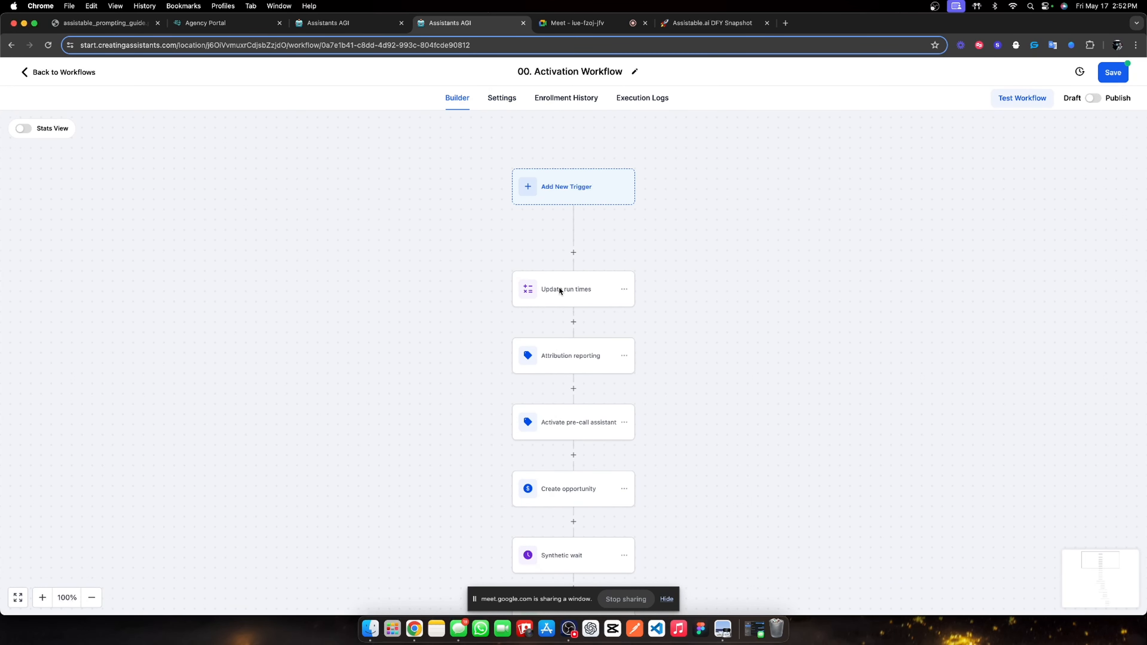
# Change the Activate pre-call assistant step's tag to 'pre call lead magnet assistant activate'.
pyautogui.click(571, 355)
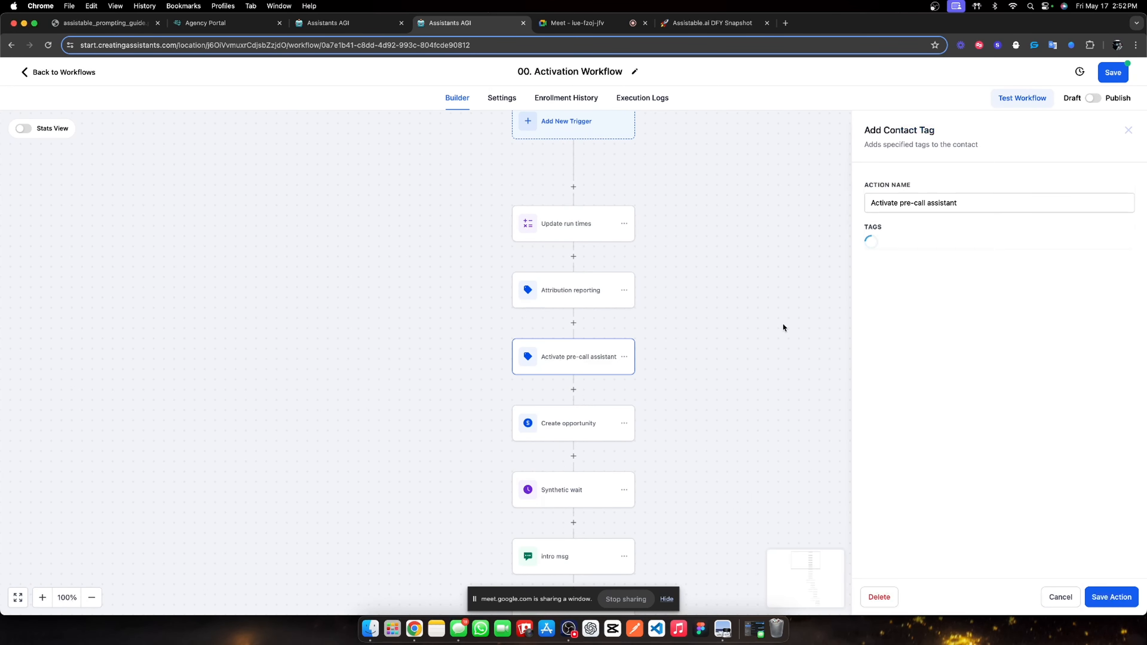
pyautogui.click(961, 248)
pyautogui.click(941, 254)
pyautogui.write('pre')
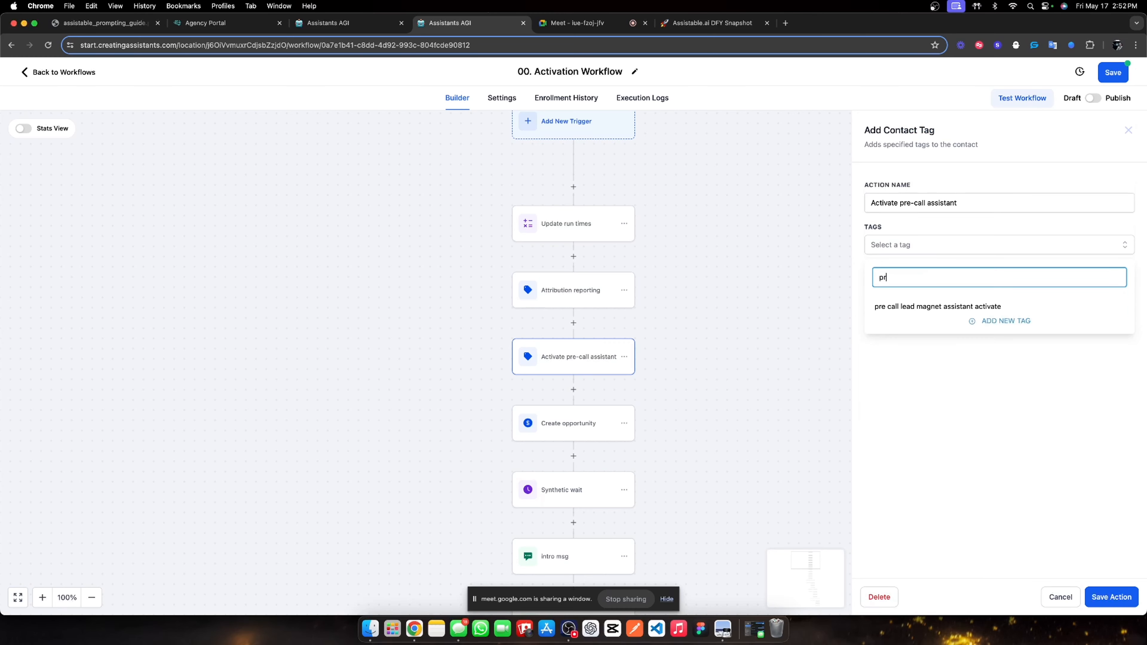
pyautogui.click(942, 310)
pyautogui.click(1013, 468)
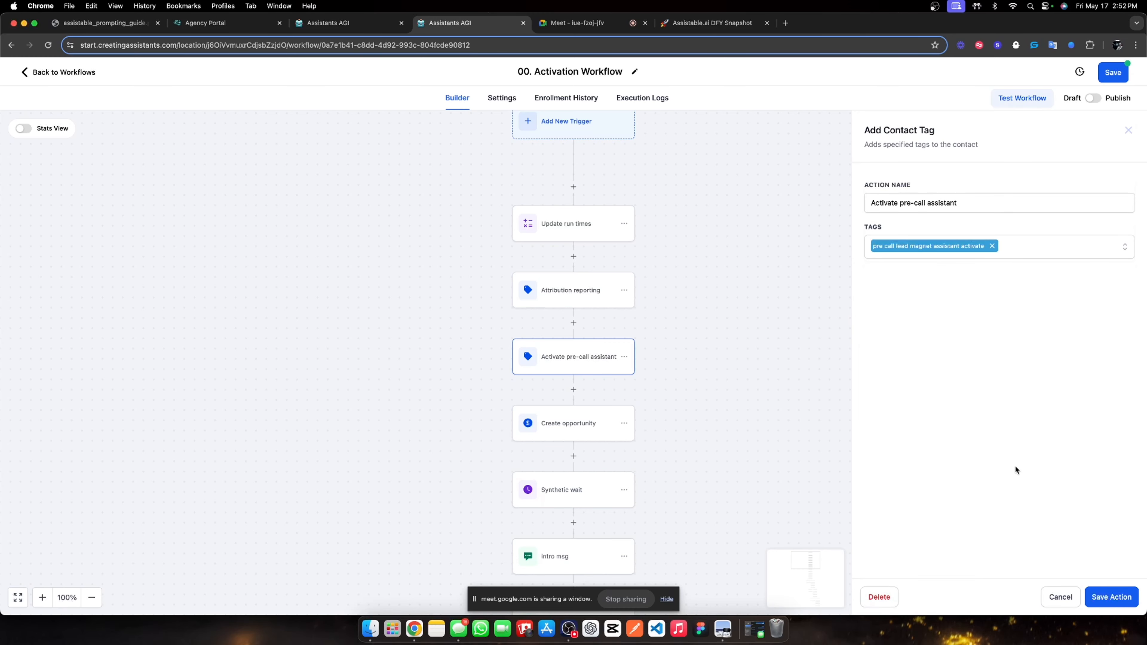
pyautogui.click(1111, 597)
pyautogui.scroll(-2, 675, 401)
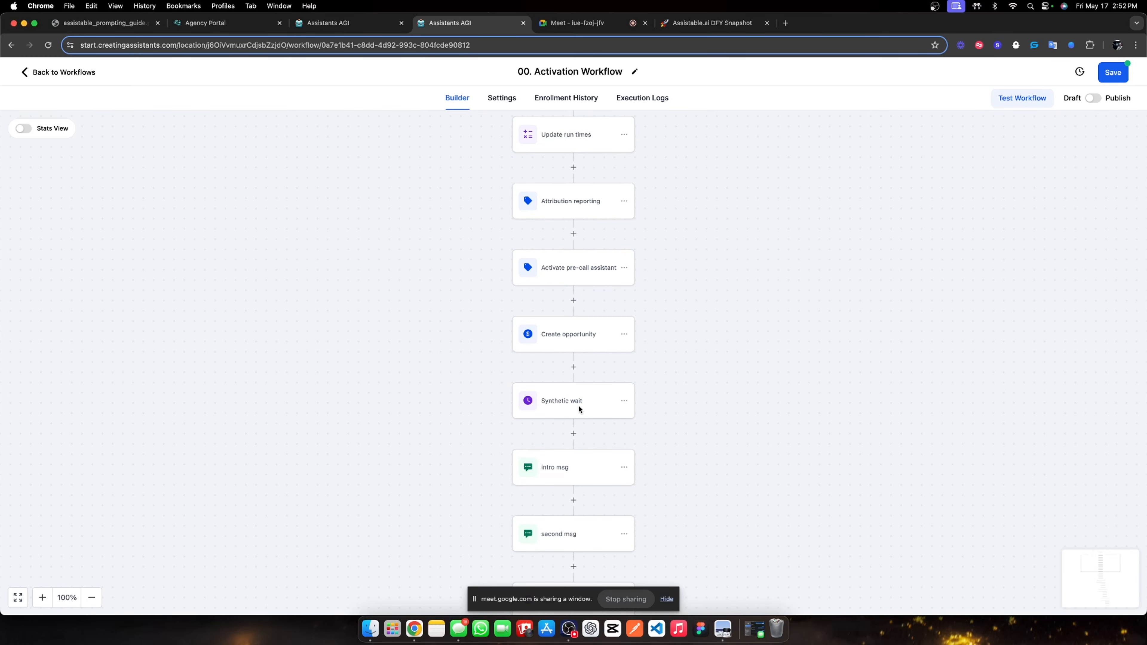
# Set the Synthetic wait step's duration to 0.1 minutes and save it.
pyautogui.click(555, 414)
pyautogui.doubleClick(751, 289)
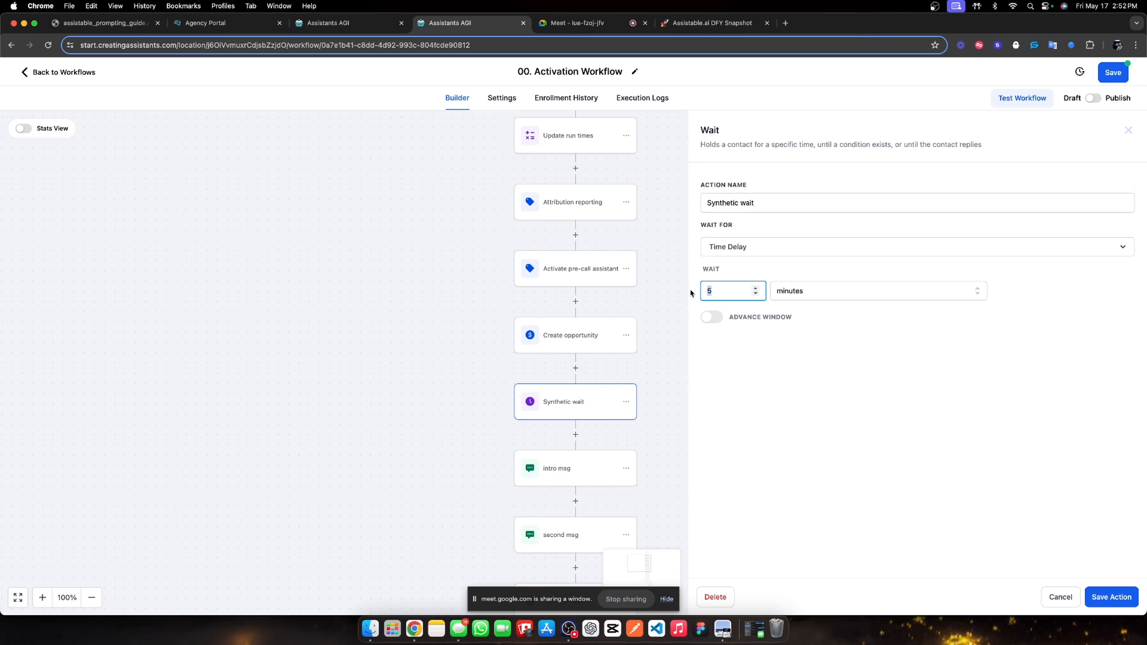
pyautogui.write('0.1')
pyautogui.click(1119, 604)
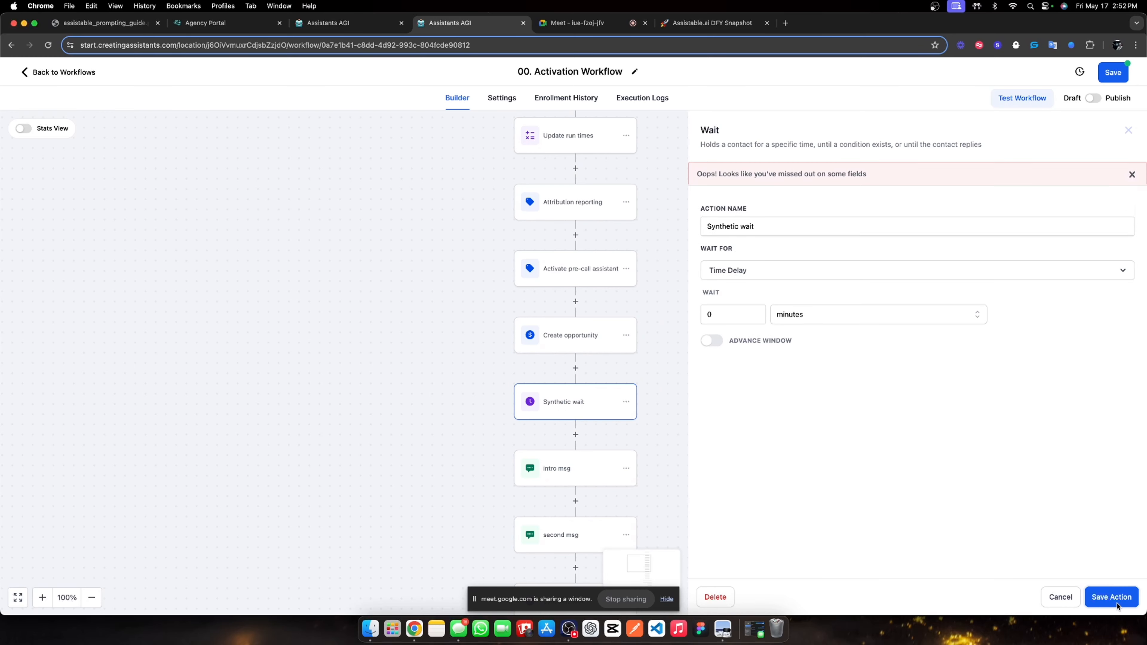
pyautogui.click(718, 314)
pyautogui.write('.1')
pyautogui.click(1111, 596)
pyautogui.scroll(-5, 509, 384)
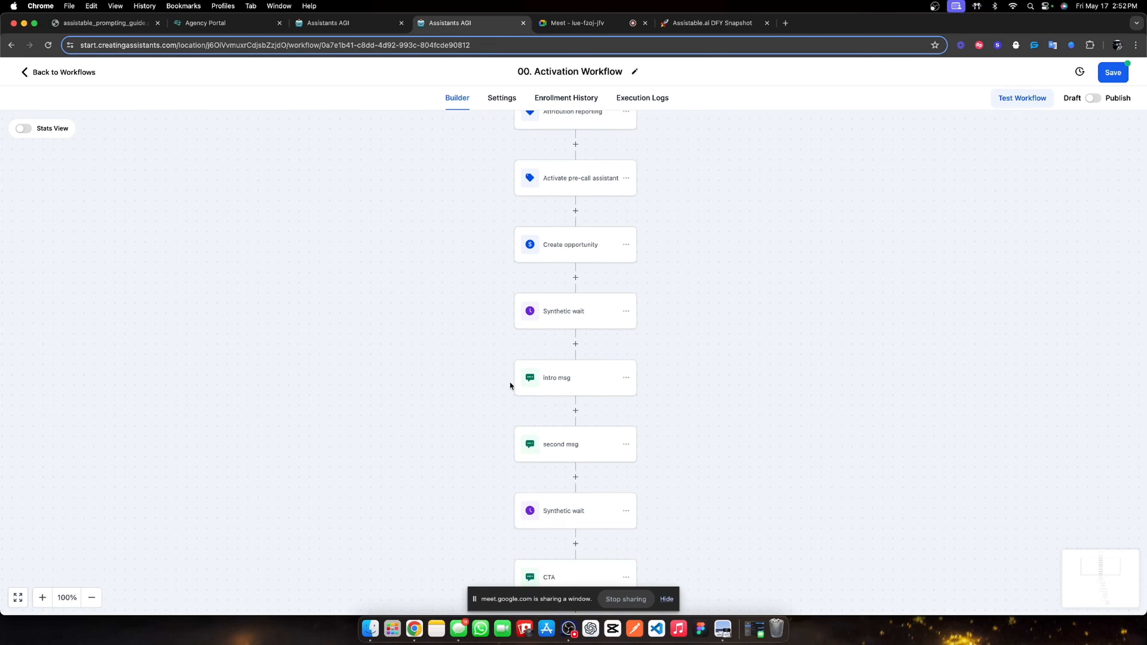
pyautogui.scroll(2, 591, 475)
pyautogui.scroll(2, 592, 477)
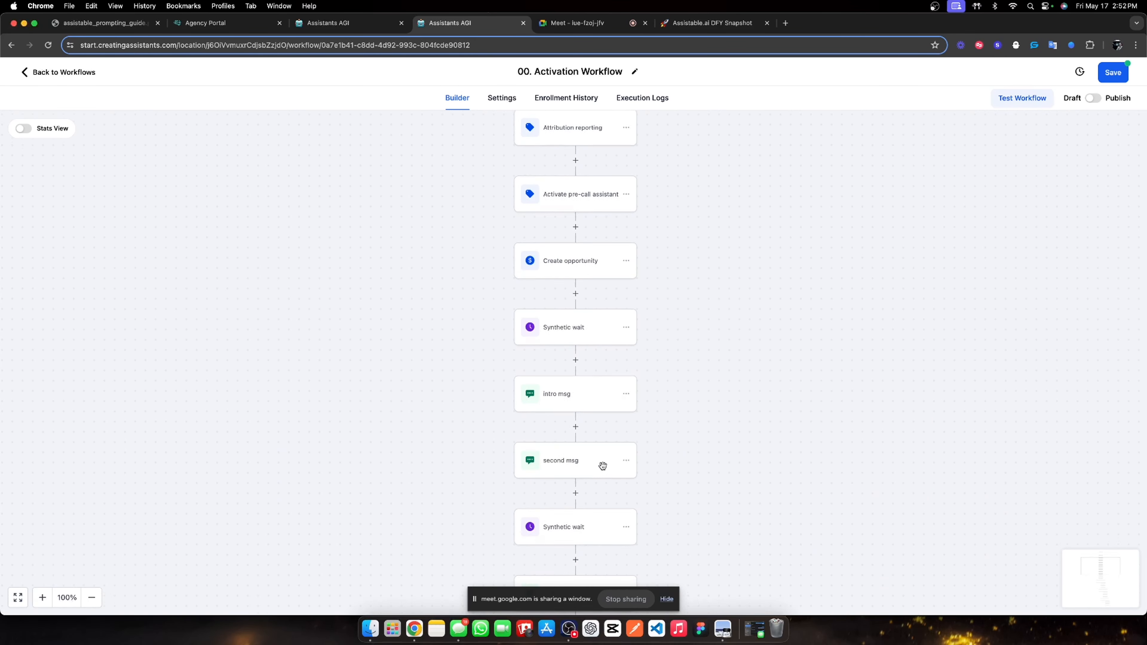
# Confirm the pre-call tag step, then publish and save the Activation Workflow.
pyautogui.click(573, 268)
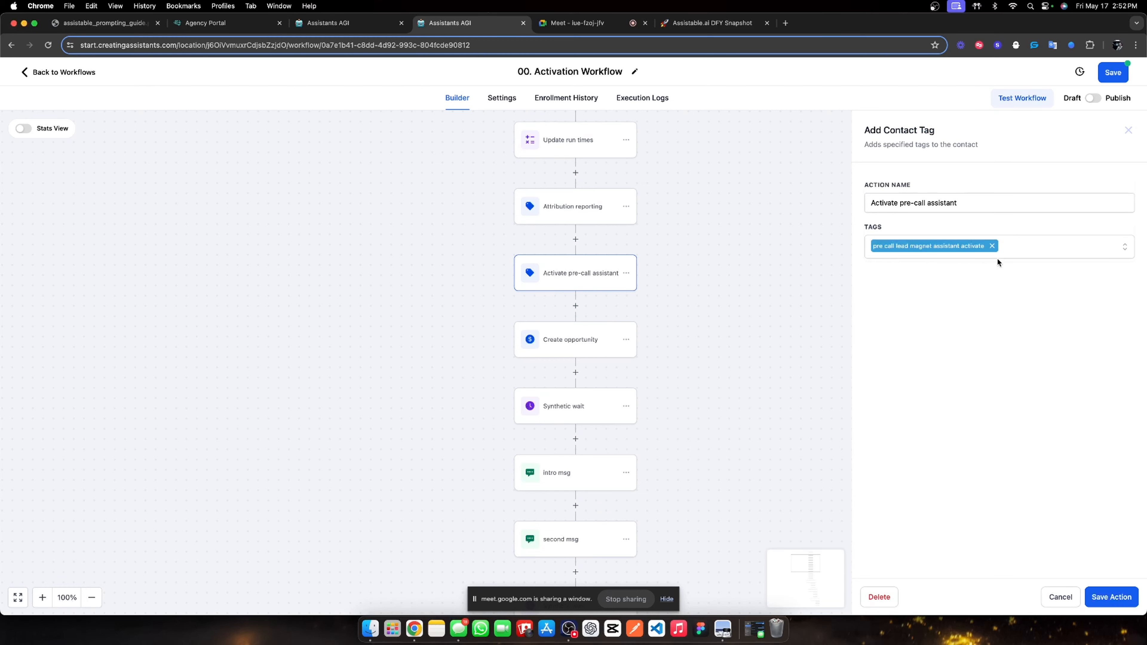
pyautogui.click(1111, 597)
pyautogui.scroll(-5, 555, 361)
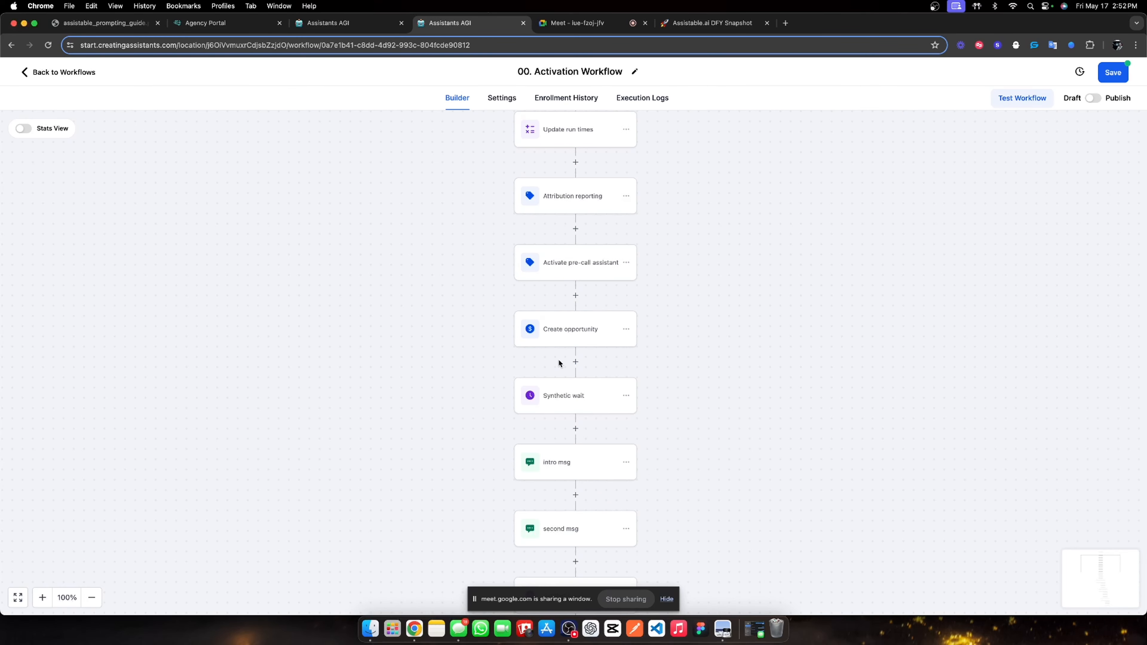
pyautogui.scroll(-5, 591, 425)
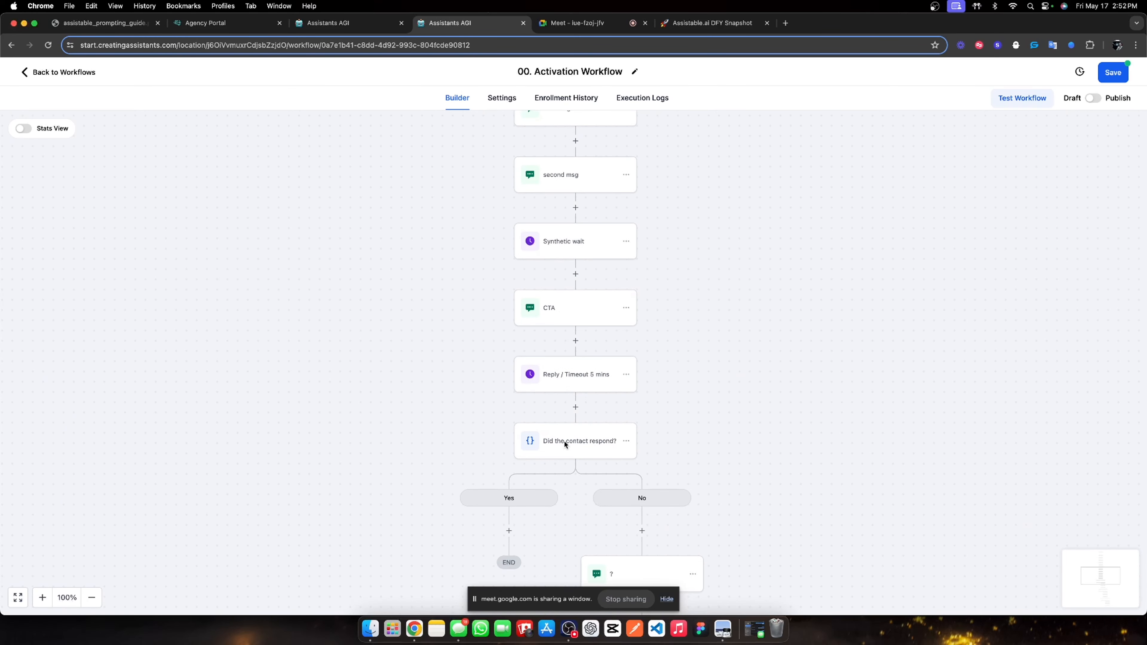
pyautogui.scroll(4, 553, 453)
pyautogui.scroll(8, 555, 220)
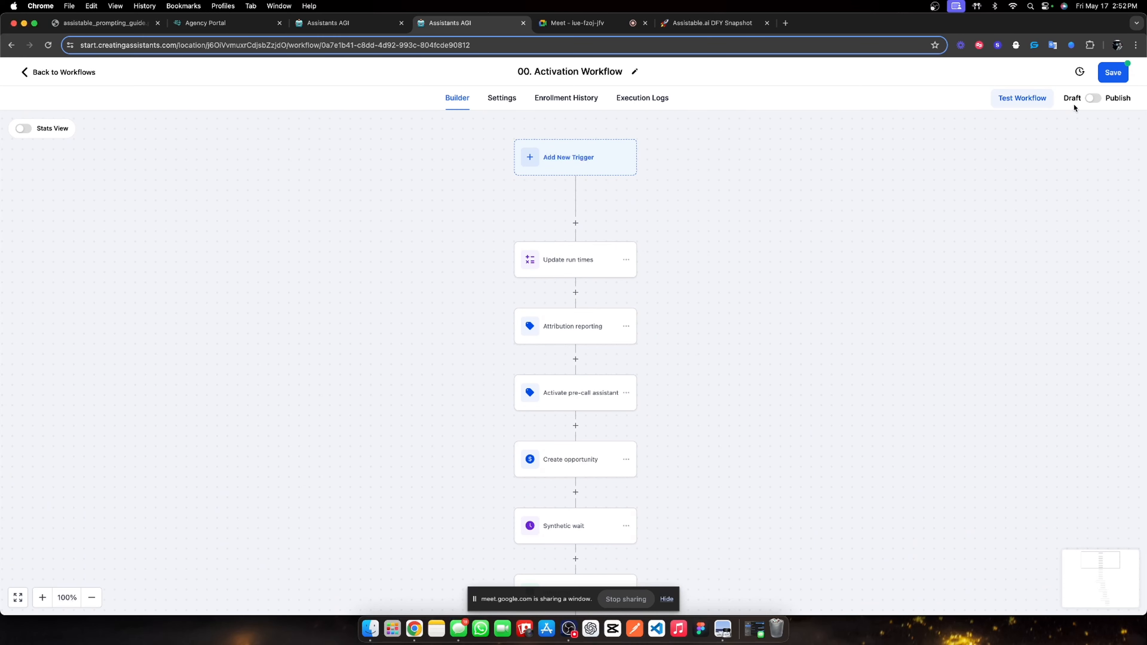
pyautogui.click(1093, 98)
pyautogui.click(1113, 73)
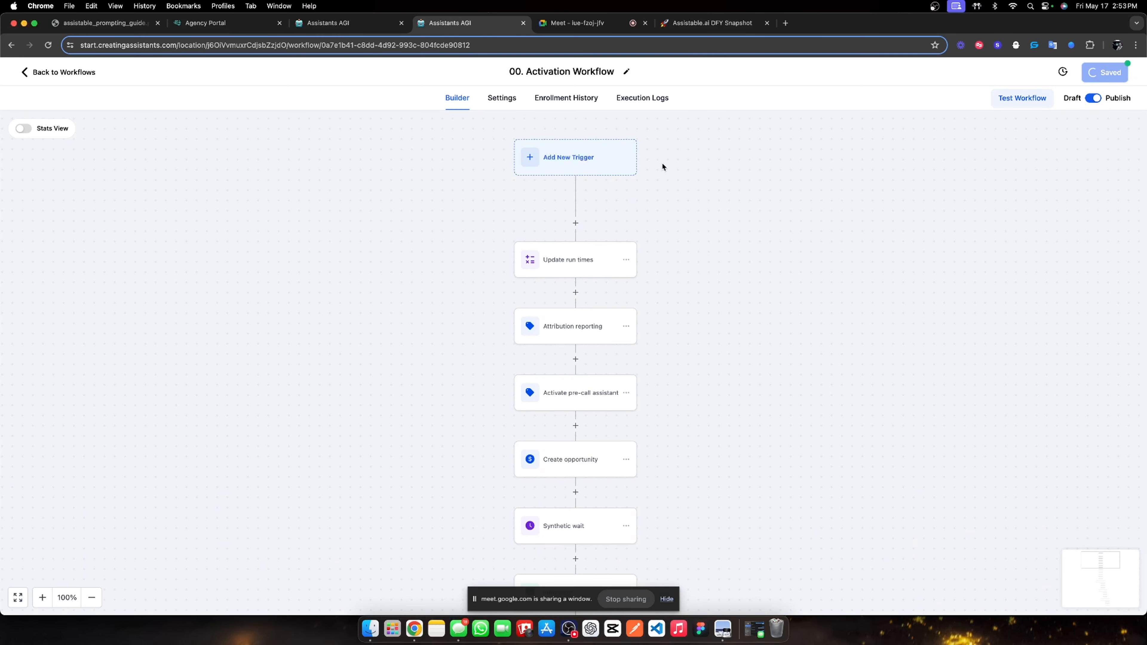
pyautogui.click(50, 71)
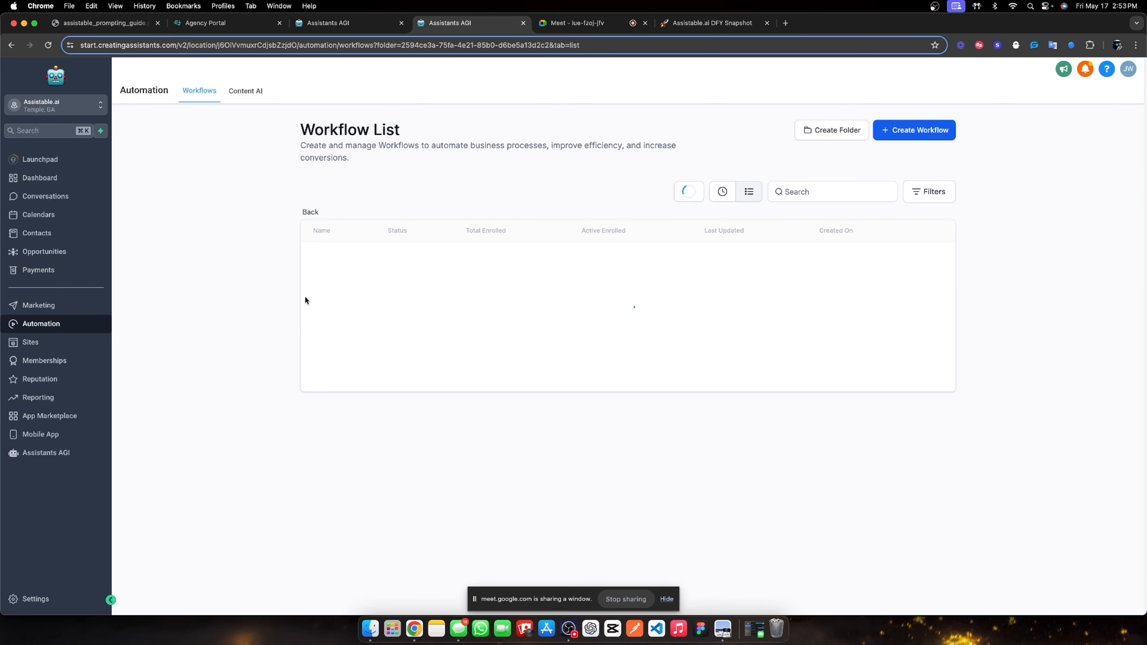
# Make 01. Outbound call & switch's De-active pre-call step remove 'pre call lead magnet assistant activate' instead, and save.
pyautogui.click(369, 306)
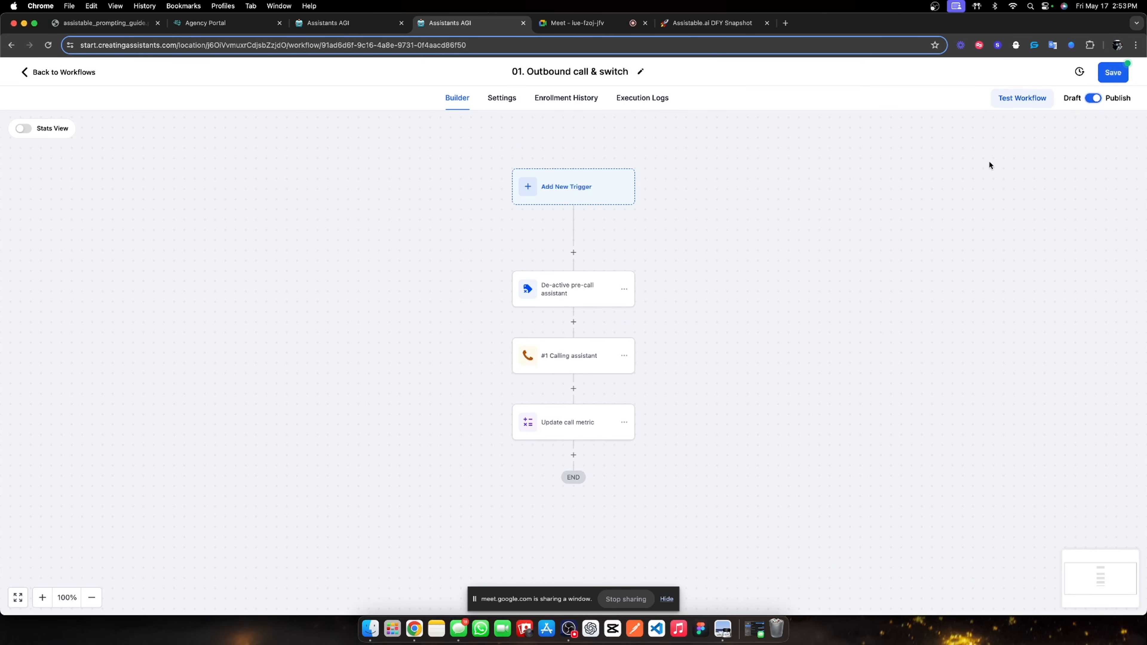
pyautogui.click(561, 287)
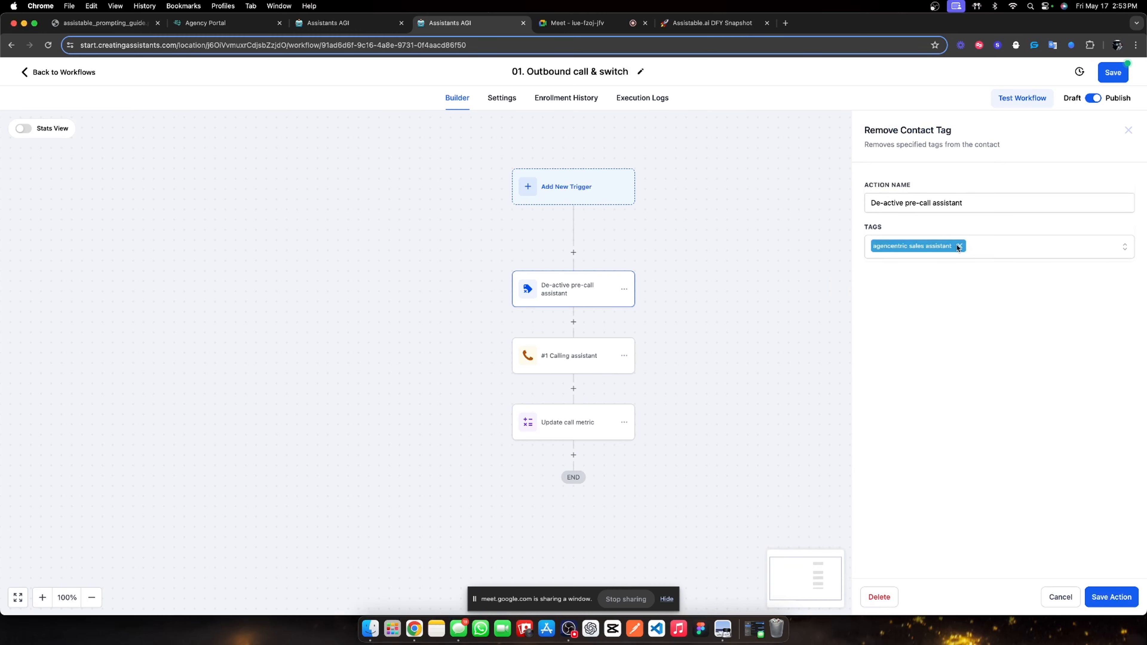
pyautogui.click(957, 246)
pyautogui.click(952, 249)
pyautogui.scroll(-5, 927, 374)
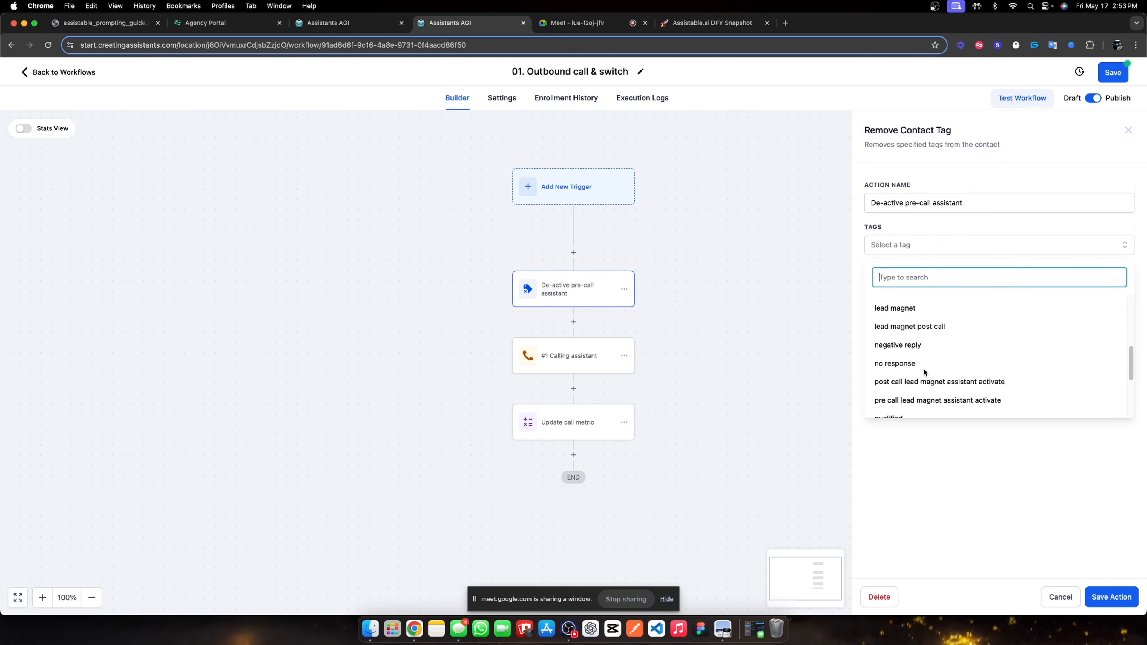
pyautogui.click(910, 386)
pyautogui.click(1012, 469)
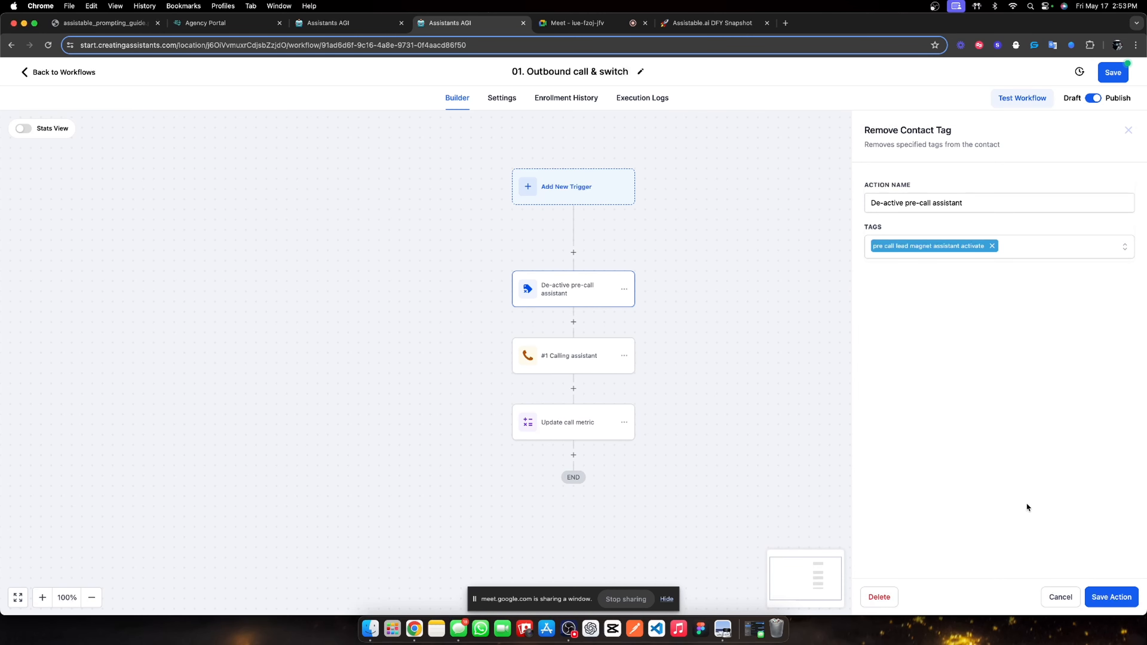
pyautogui.click(1111, 597)
pyautogui.click(1102, 79)
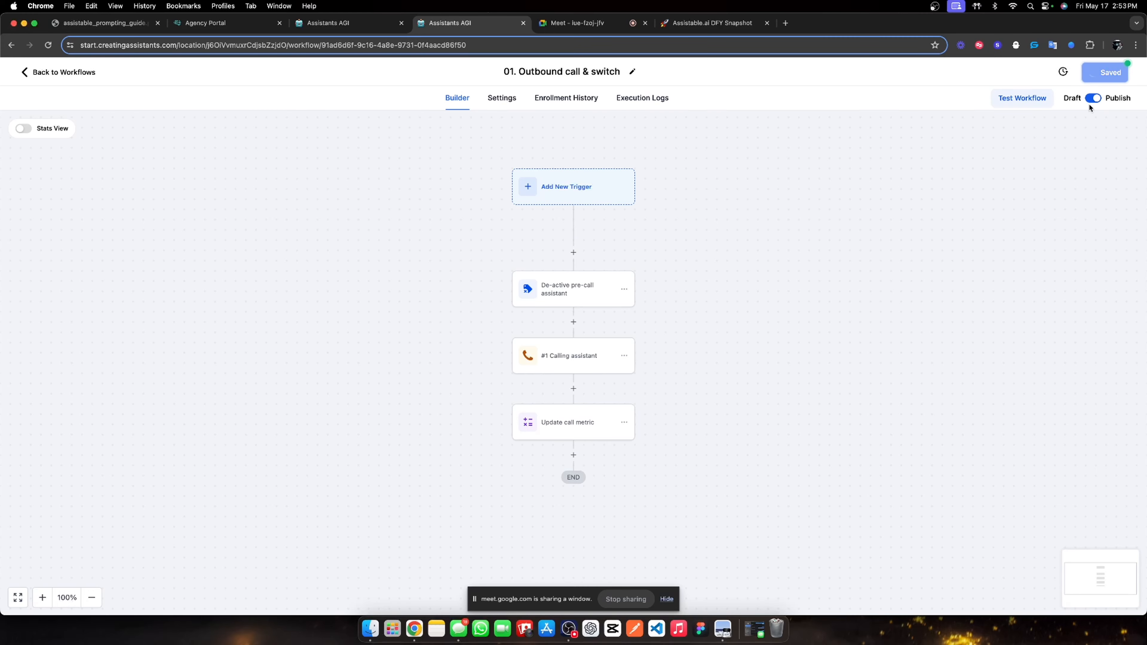
pyautogui.click(59, 73)
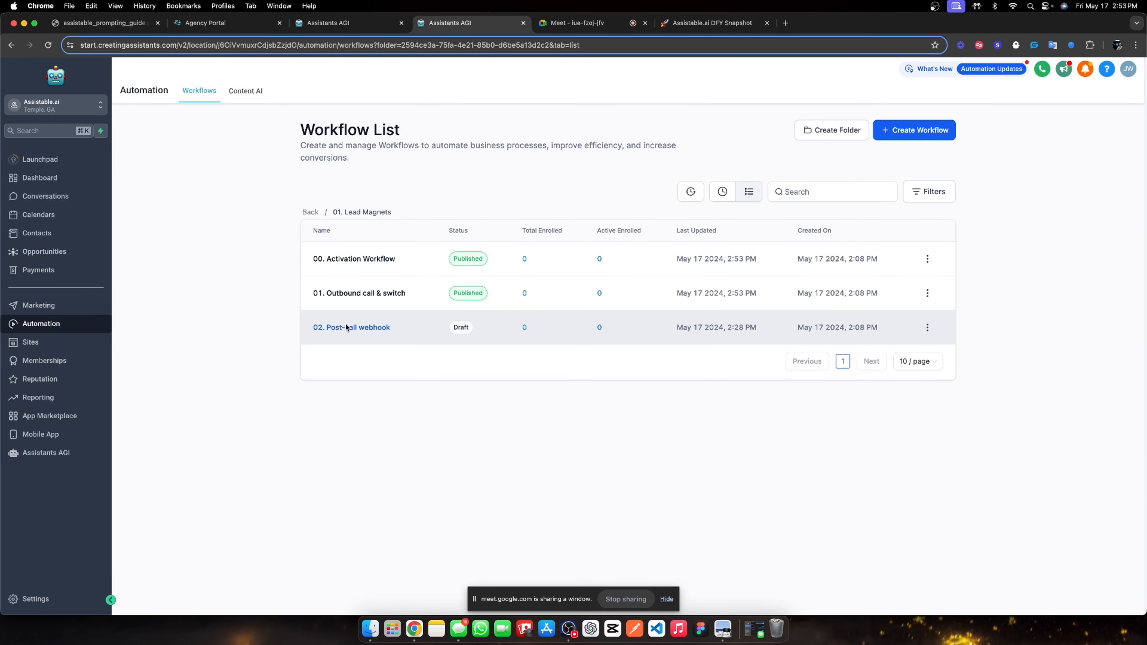
# Turn on Allow re-entry in the settings of the 02. Post-call webhook workflow.
pyautogui.click(344, 327)
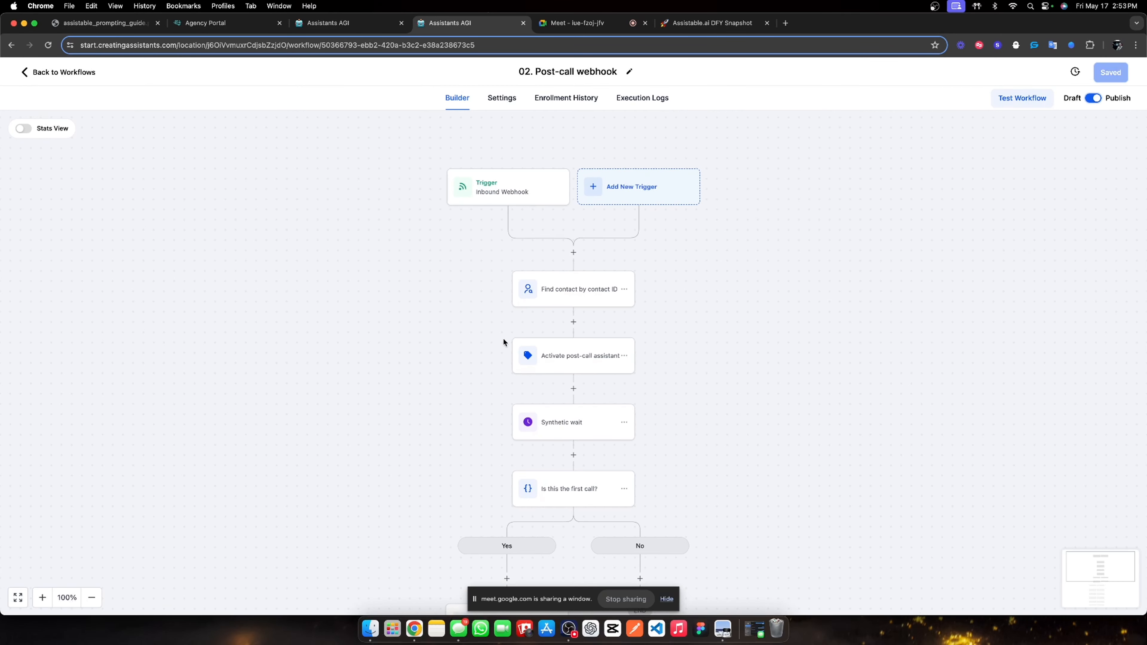
pyautogui.click(502, 98)
pyautogui.click(263, 226)
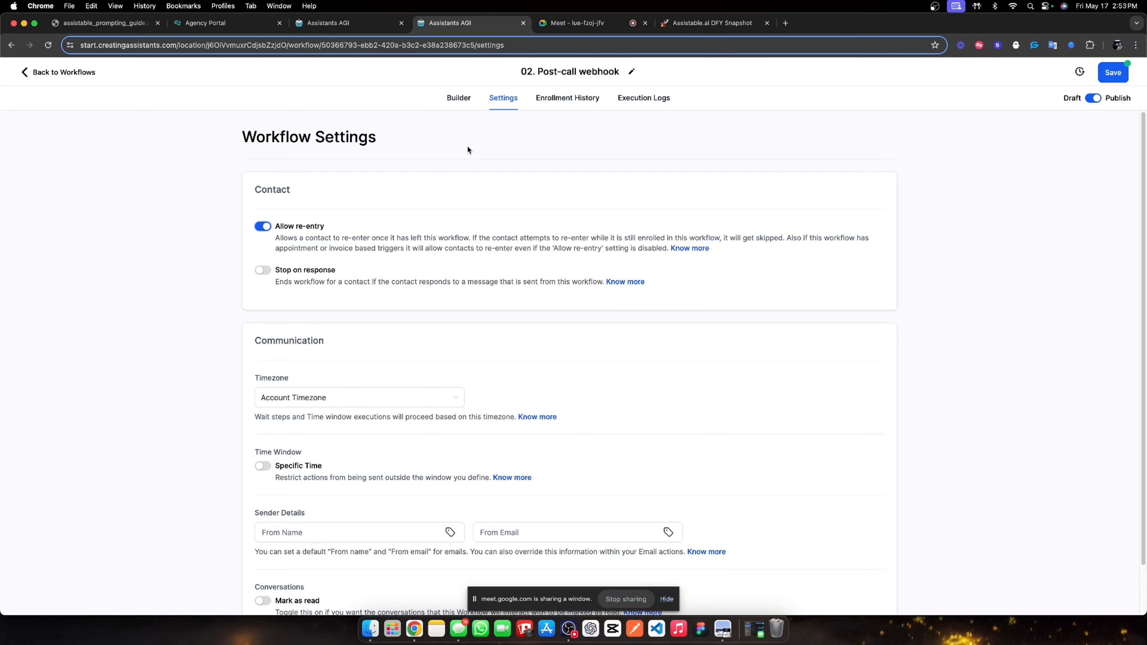
pyautogui.click(465, 99)
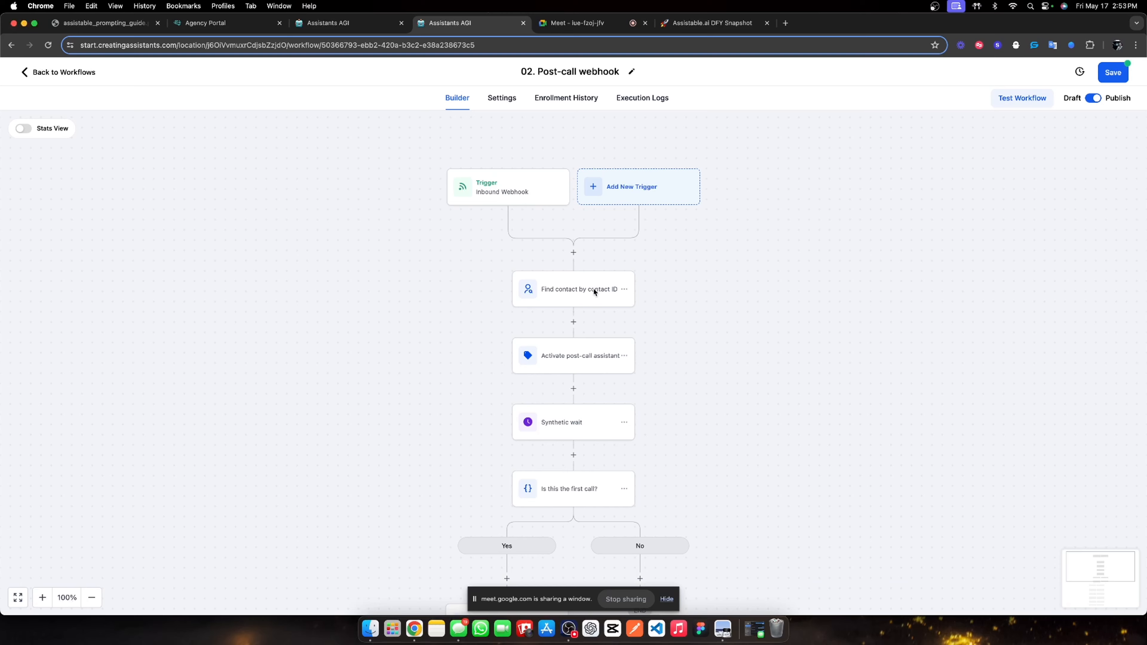
# Swap the Activate post-call assistant step's tag to 'post call lead magnet assistant activate'.
pyautogui.click(565, 365)
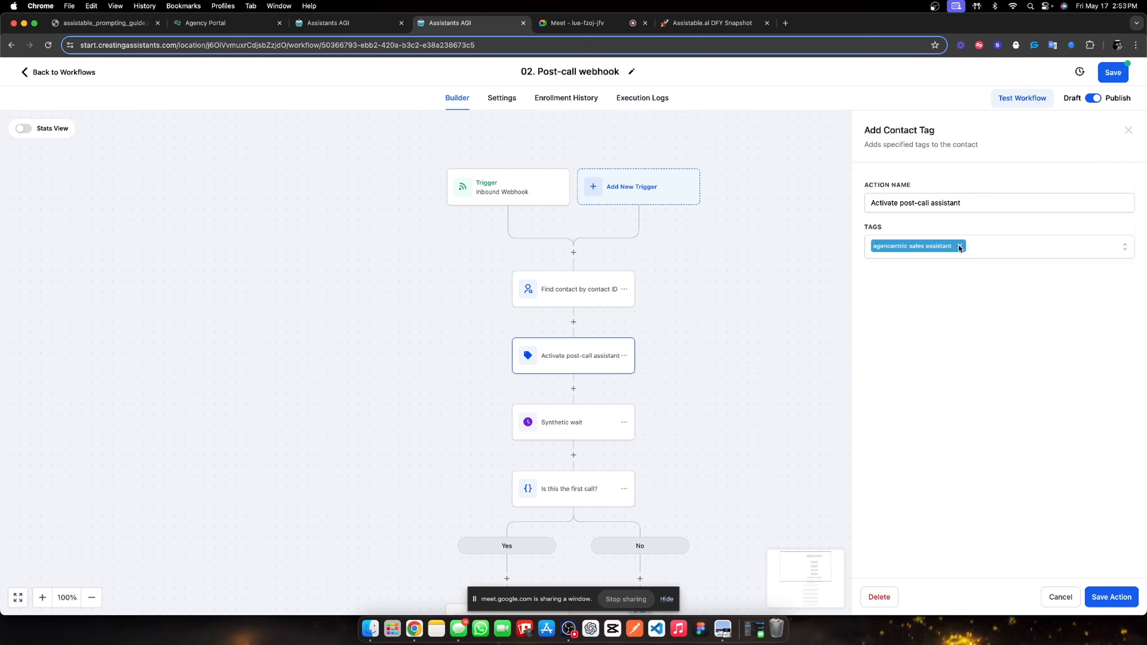
pyautogui.click(960, 248)
pyautogui.click(960, 248)
pyautogui.scroll(-5, 962, 365)
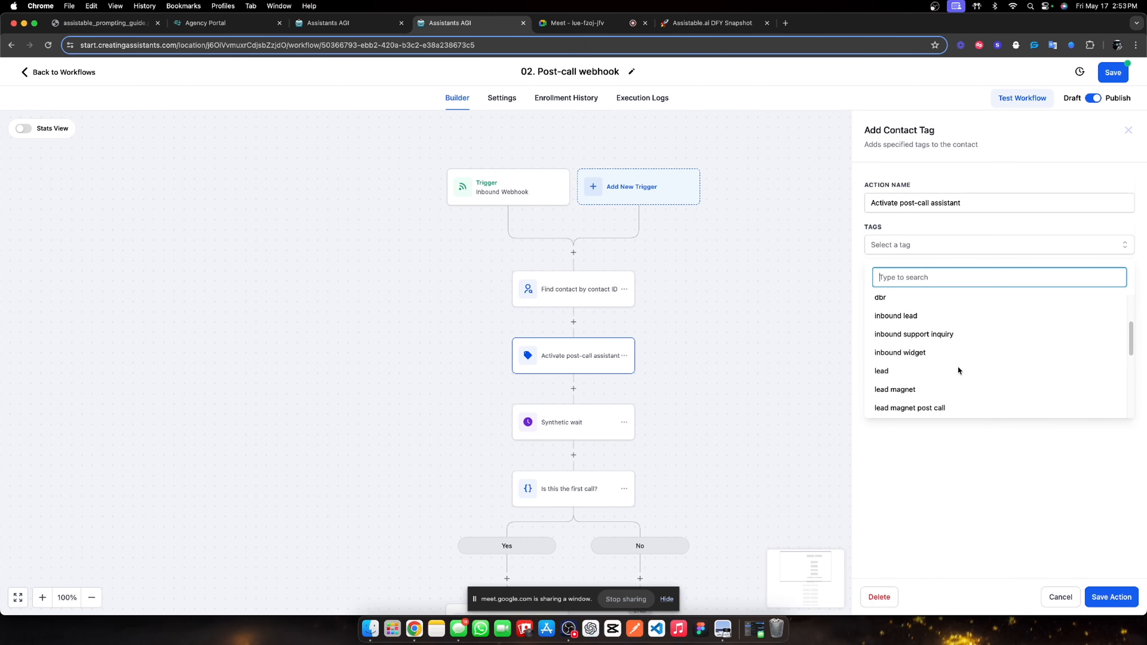
pyautogui.click(943, 374)
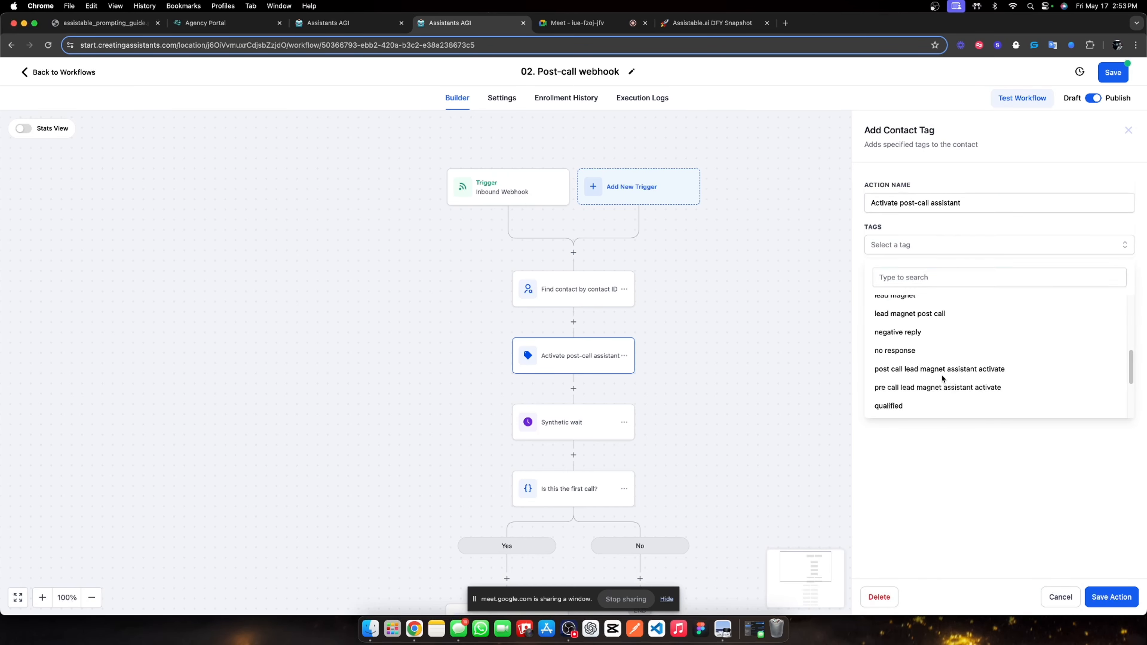
pyautogui.click(1110, 597)
# Save the Post-call webhook workflow and return to the workflows list.
pyautogui.click(1115, 72)
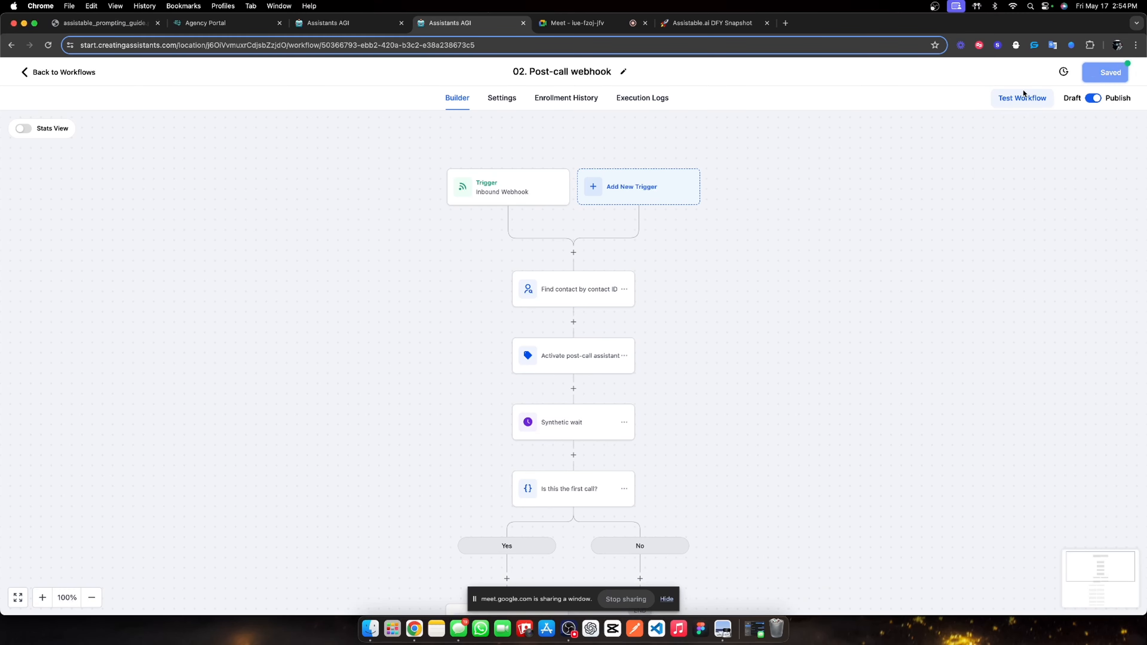
pyautogui.click(494, 101)
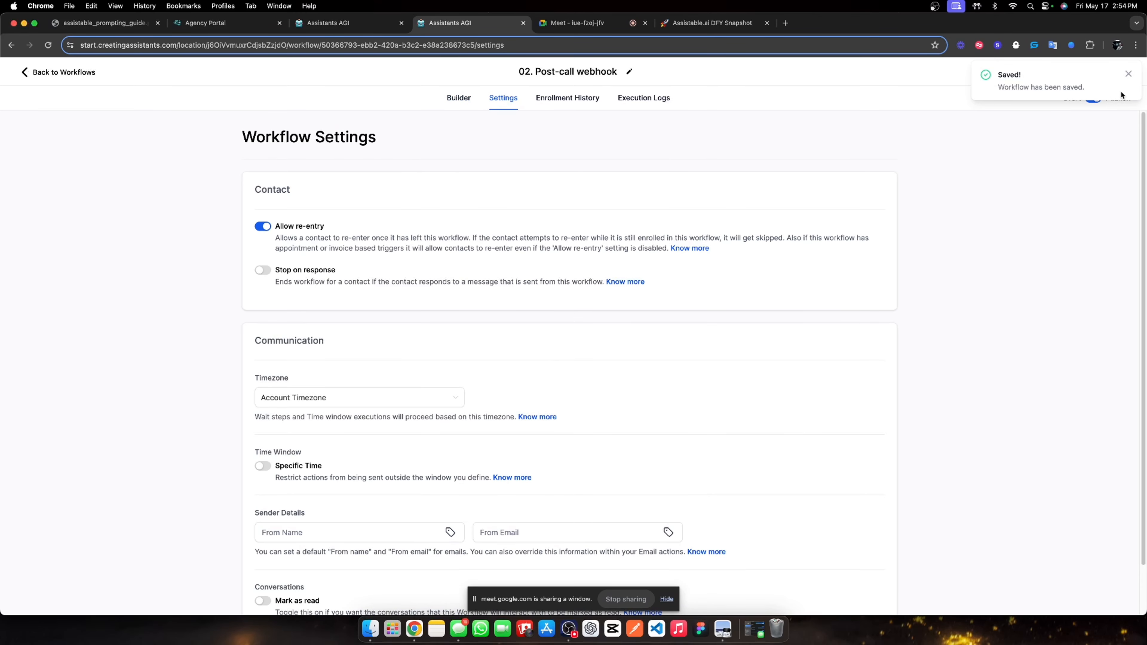
pyautogui.click(68, 72)
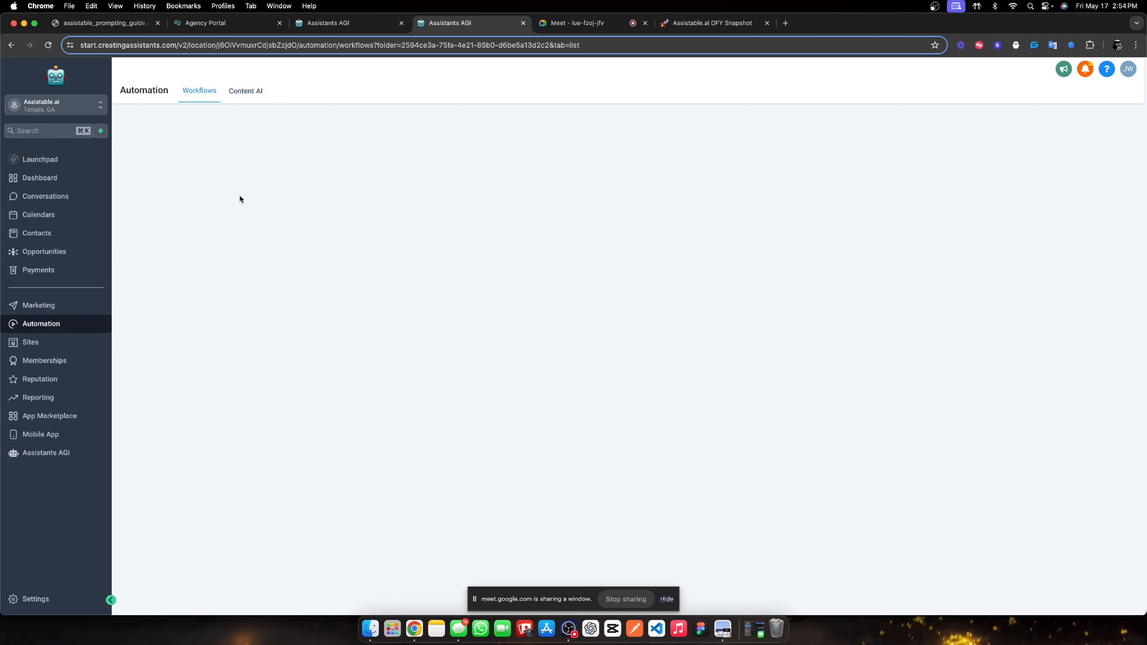
# Turn on Allow re-entry in the 01. Outbound call & switch workflow settings.
pyautogui.click(351, 294)
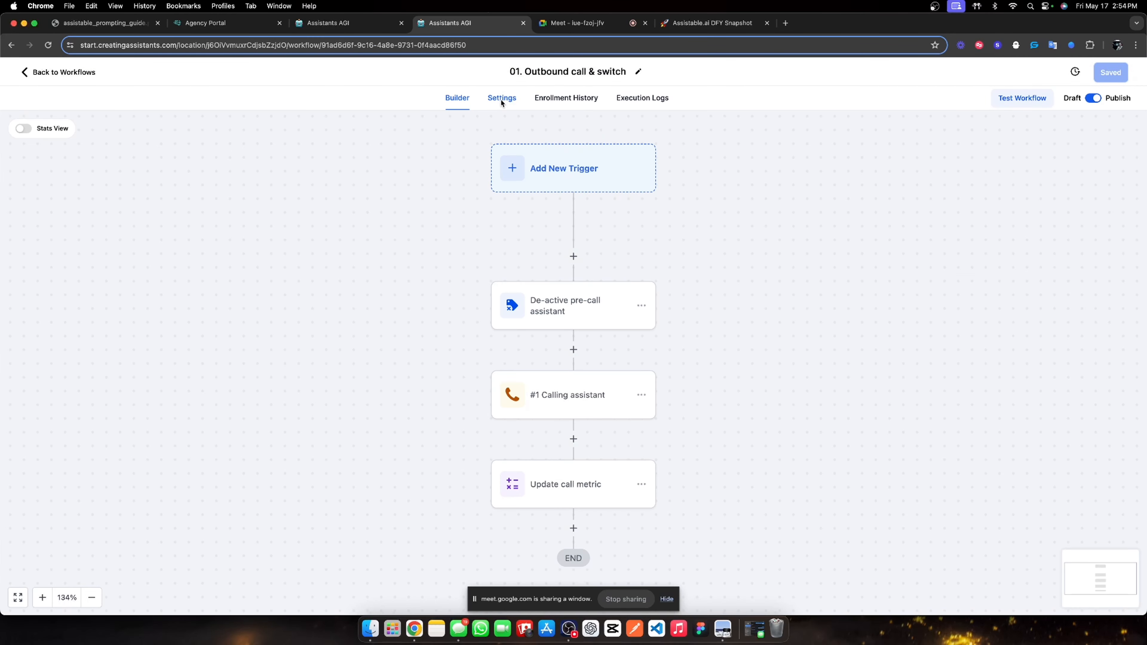
pyautogui.click(501, 103)
pyautogui.click(264, 226)
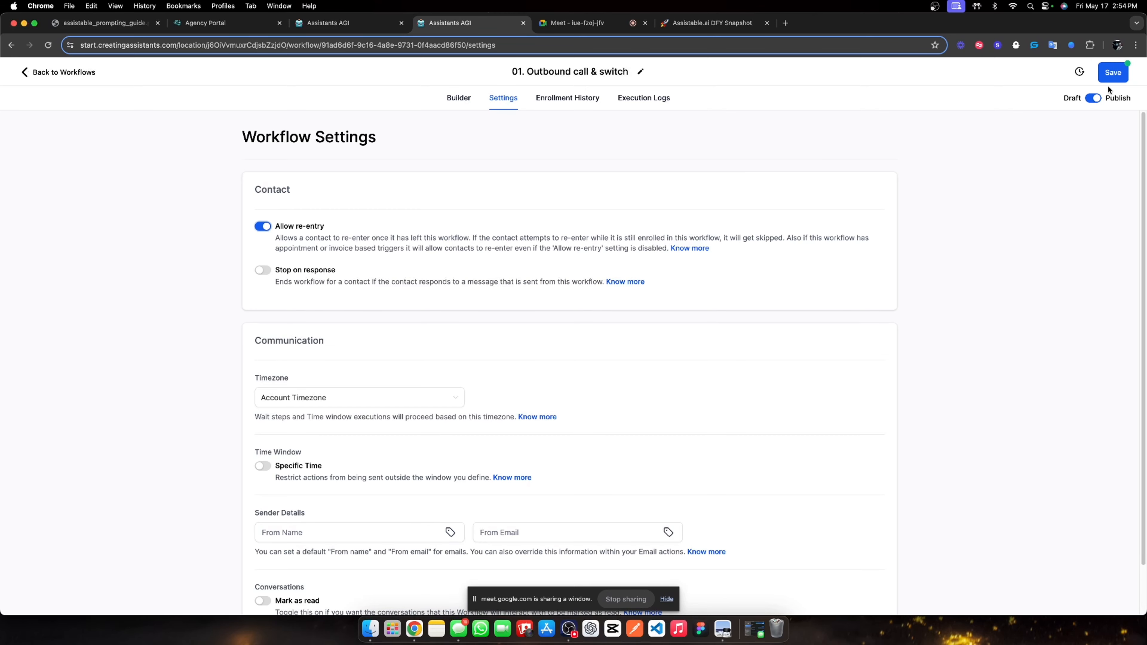
# Save the workflow, return to the workflows list, and go to Assistants AGI.
pyautogui.click(1113, 75)
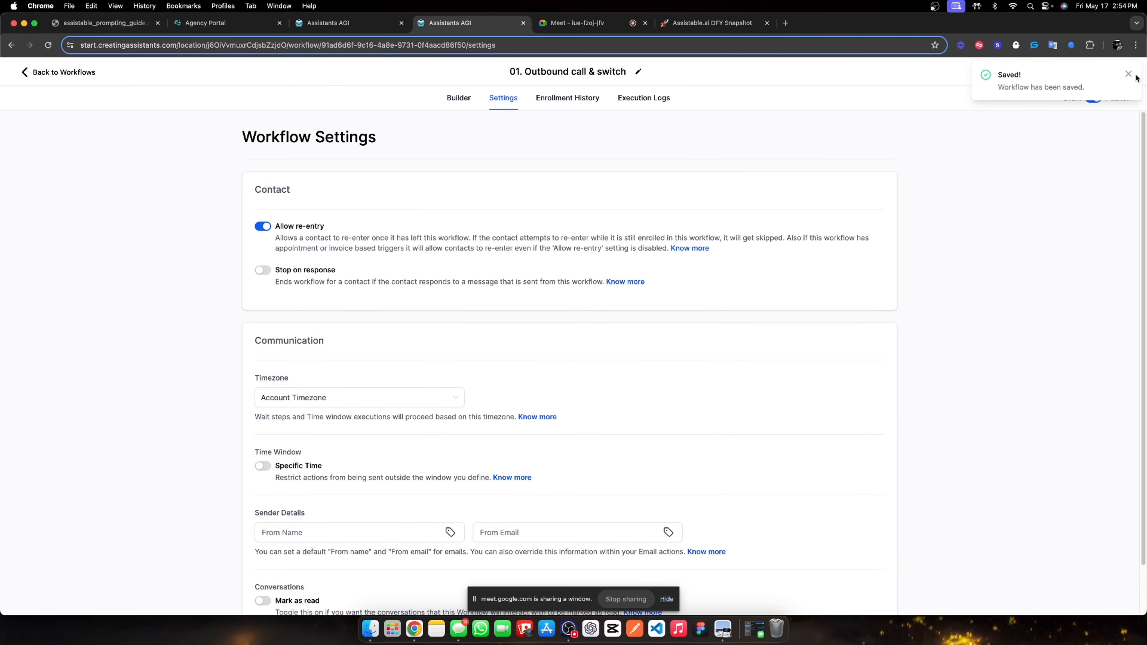
pyautogui.click(1128, 74)
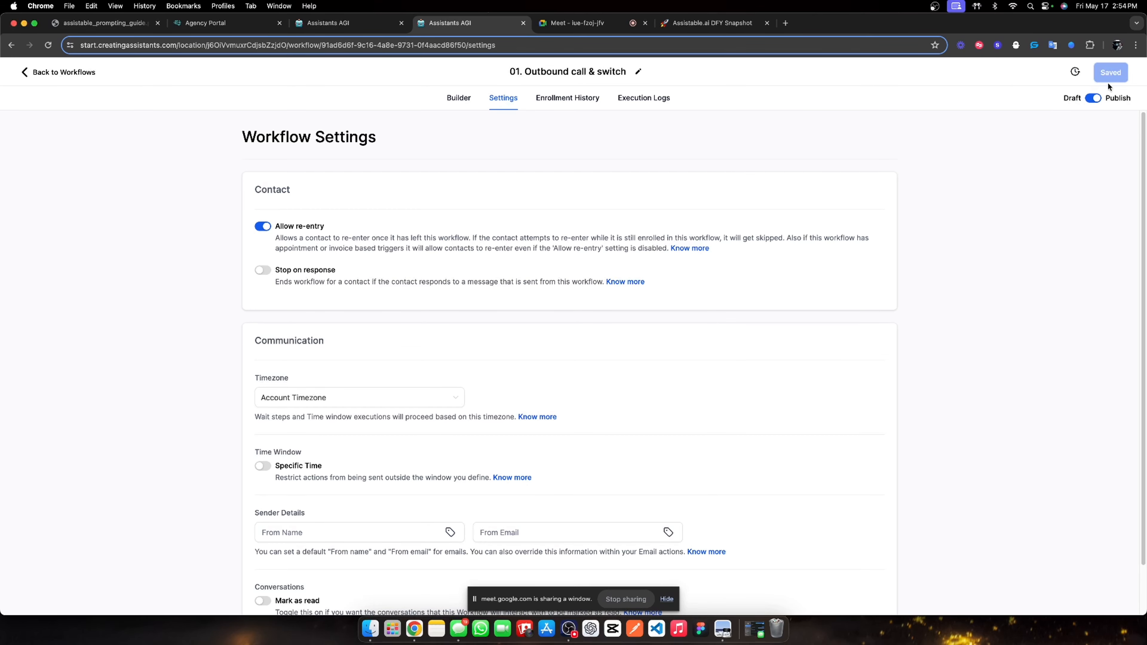
pyautogui.click(96, 71)
pyautogui.click(80, 454)
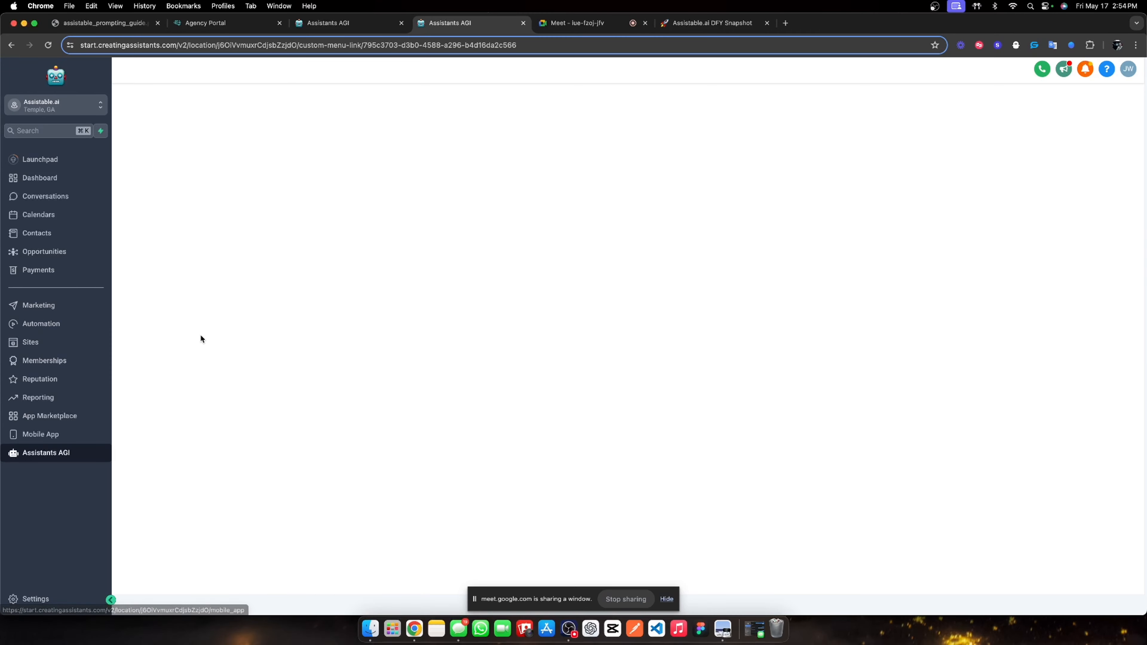
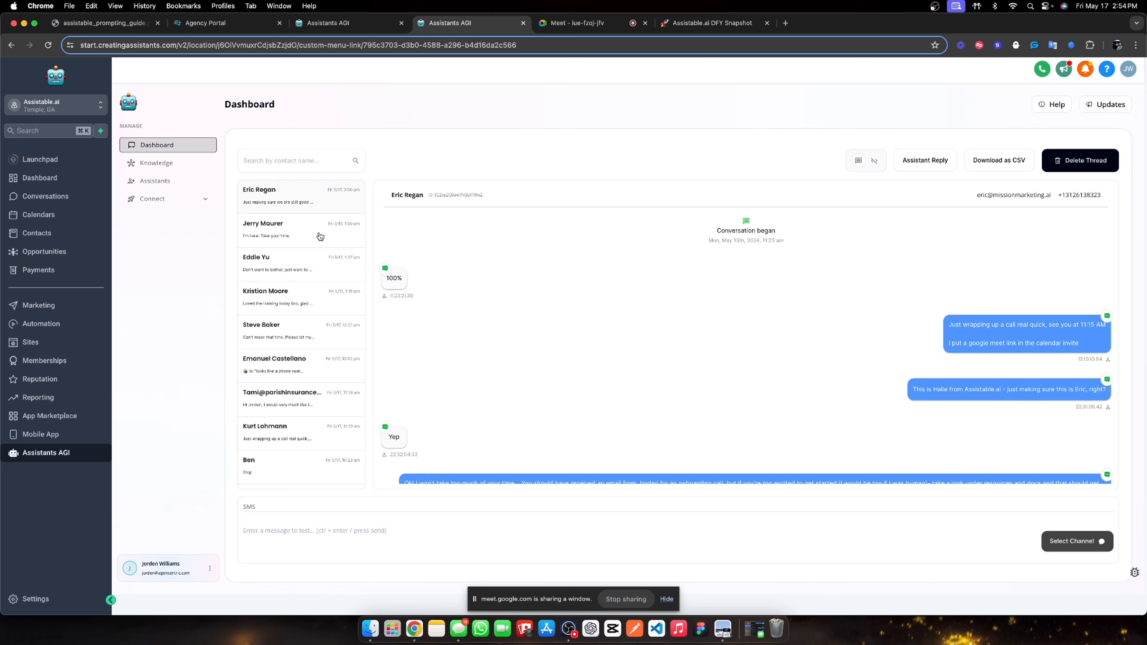
# Search for the test contact, delete its old thread, and go to the Conversations inbox.
pyautogui.scroll(-5, 289, 293)
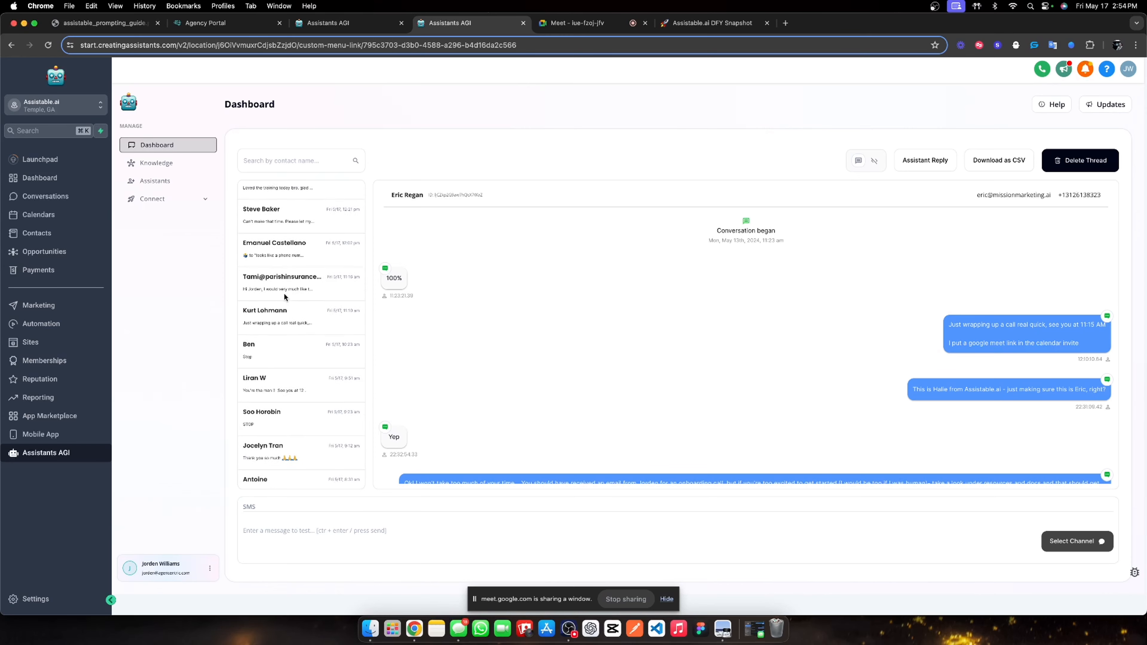
pyautogui.scroll(3, 285, 297)
pyautogui.scroll(-5, 277, 316)
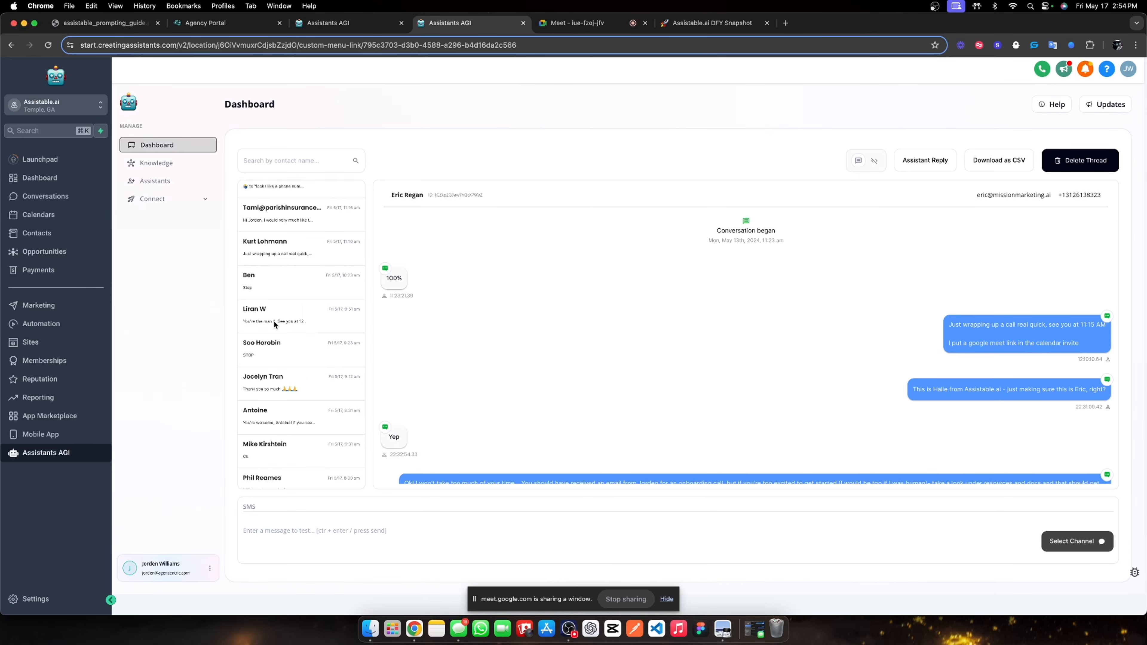
pyautogui.scroll(-2, 274, 324)
pyautogui.scroll(-5, 294, 322)
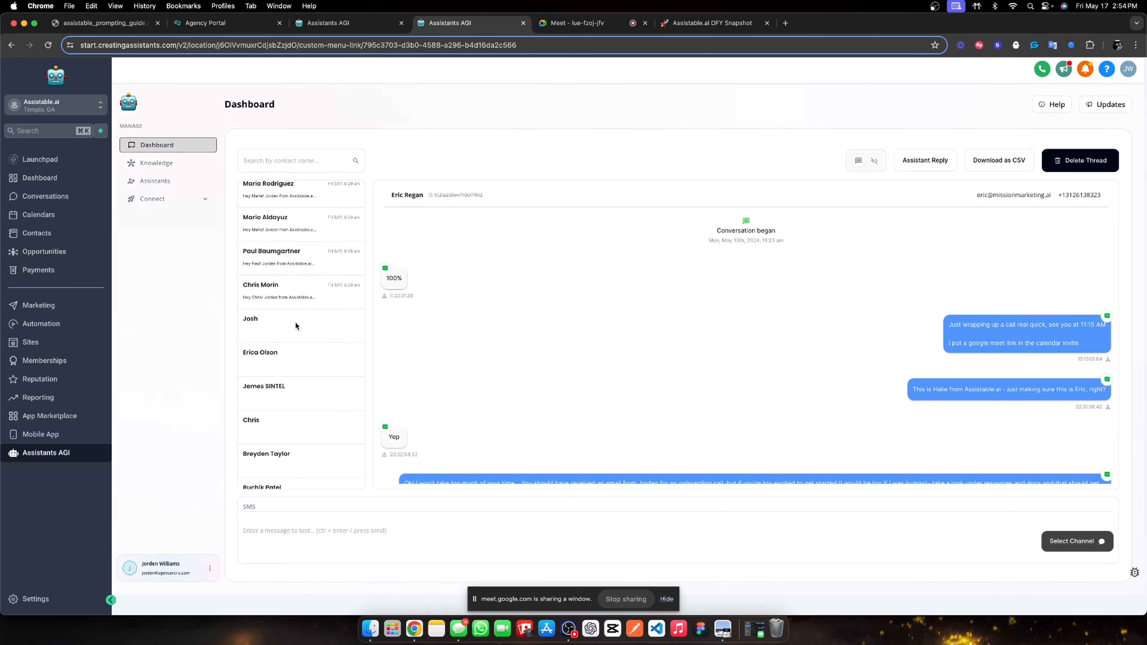
pyautogui.scroll(-5, 295, 321)
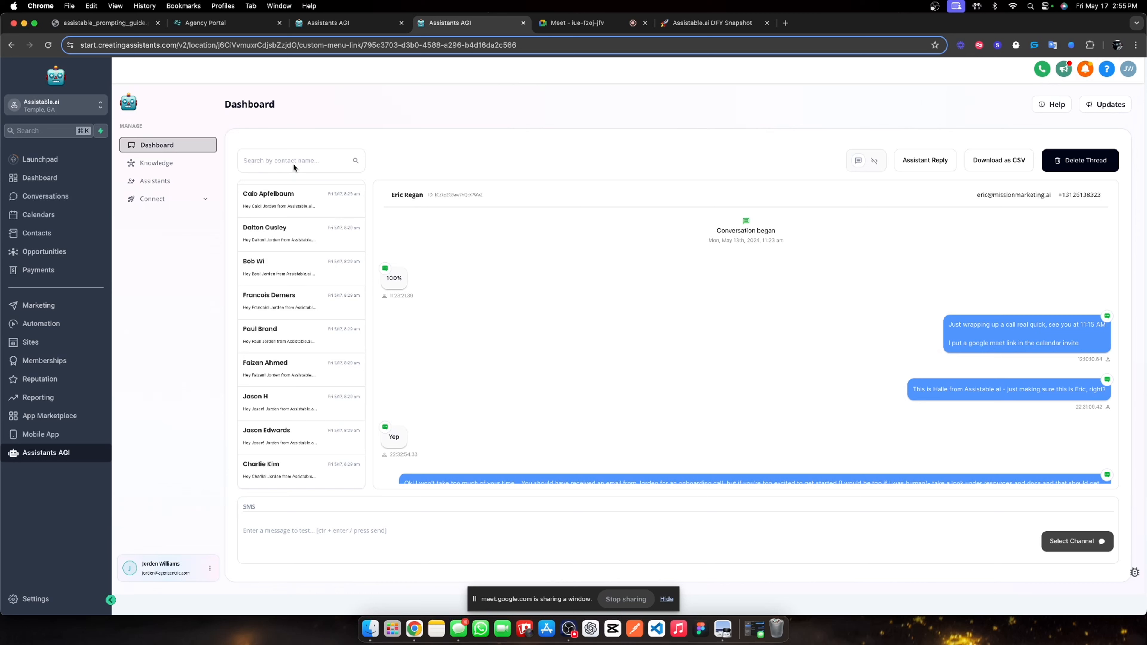
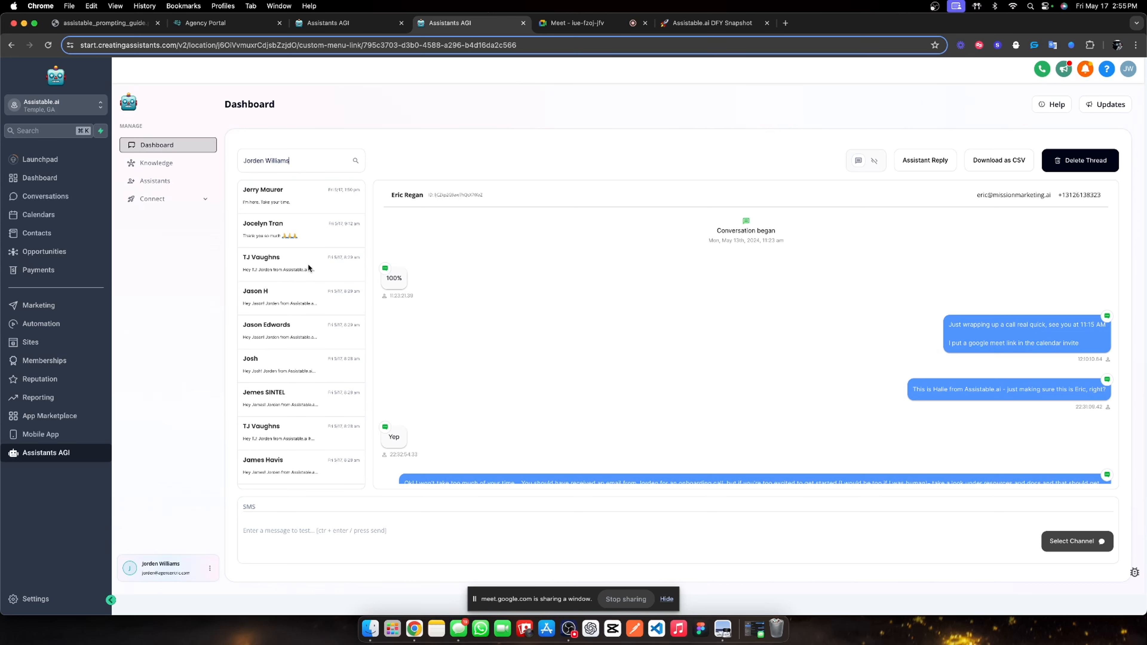
pyautogui.click(285, 201)
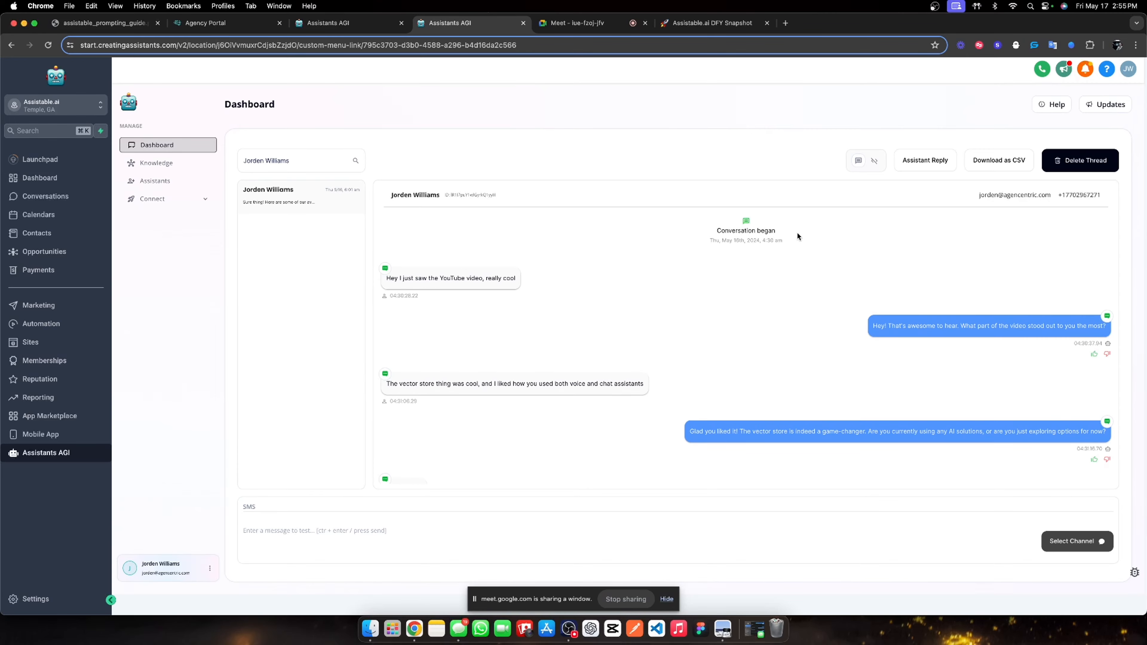
pyautogui.click(606, 221)
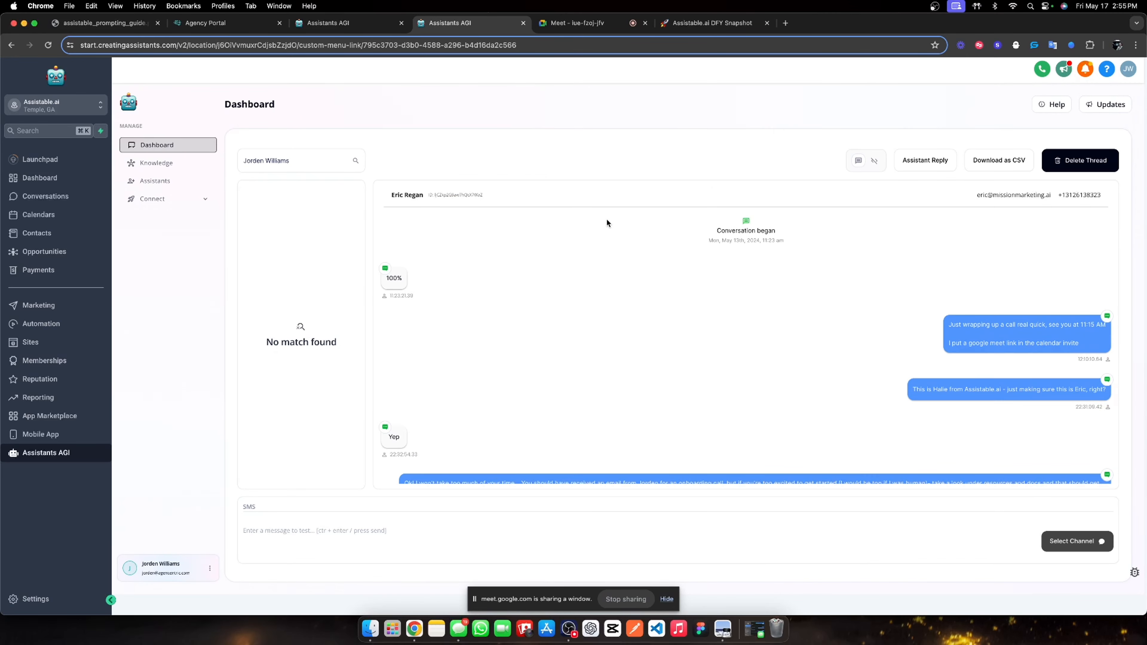
pyautogui.click(40, 196)
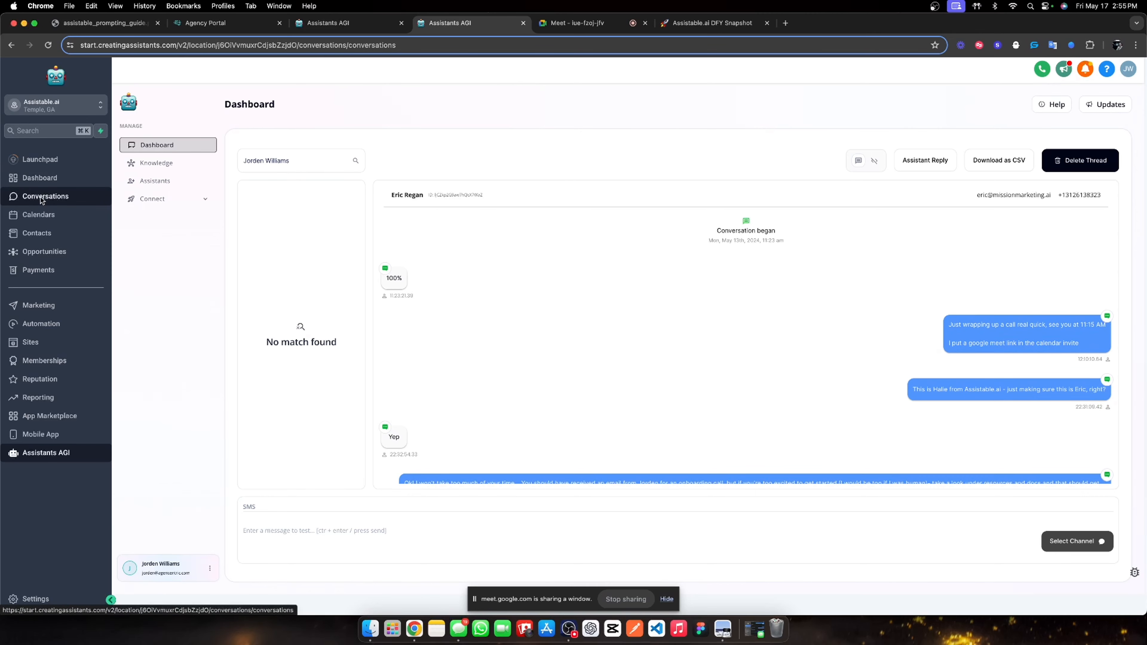
# Find the test contact in Contacts with quick search and open its record.
pyautogui.click(37, 231)
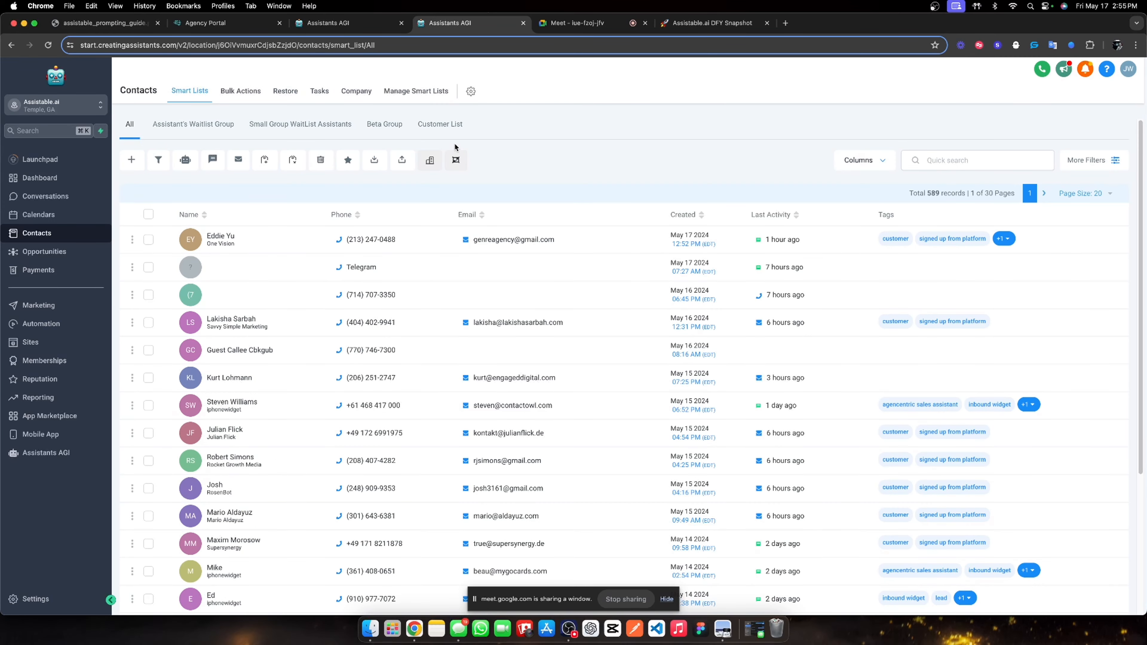
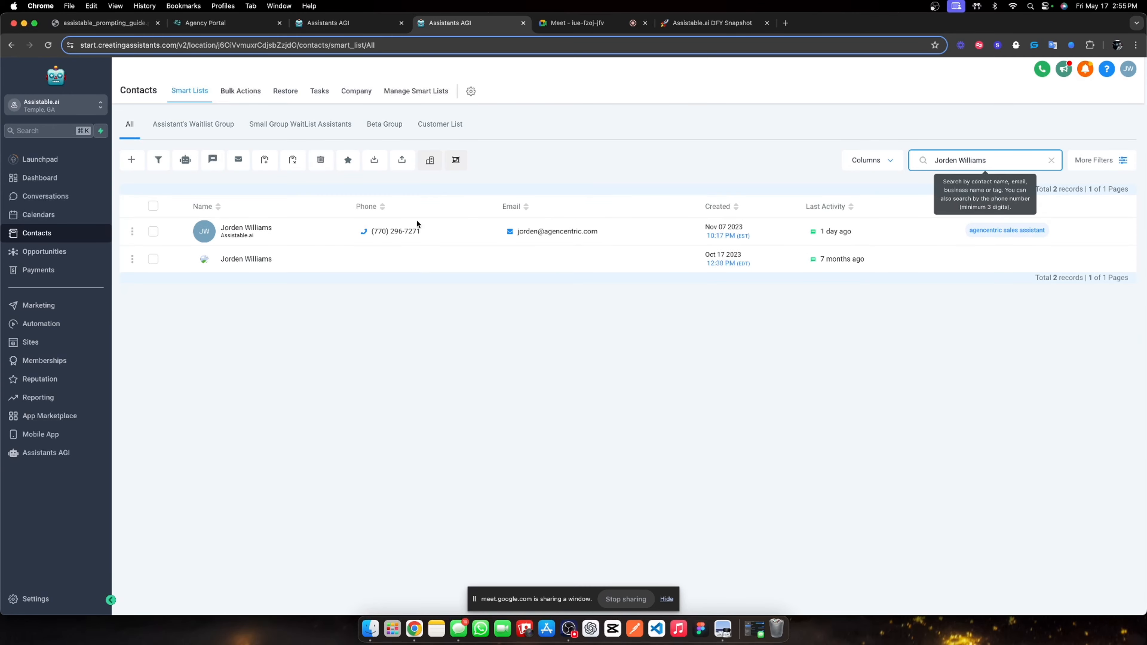
pyautogui.click(267, 231)
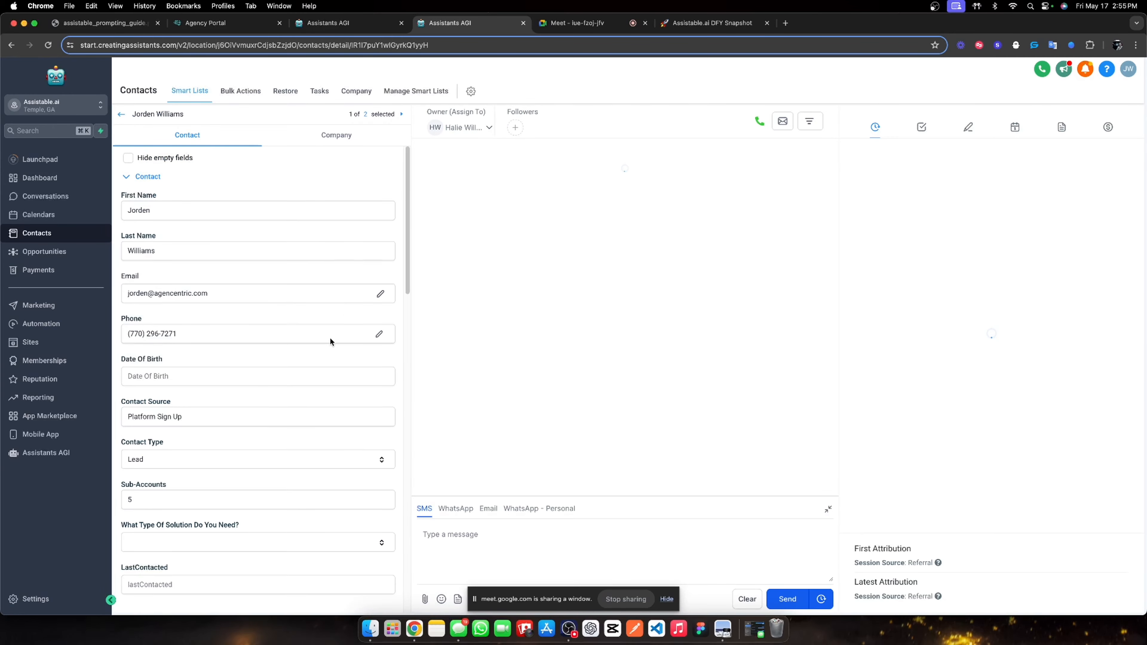
pyautogui.scroll(-15, 330, 337)
pyautogui.scroll(-5, 224, 431)
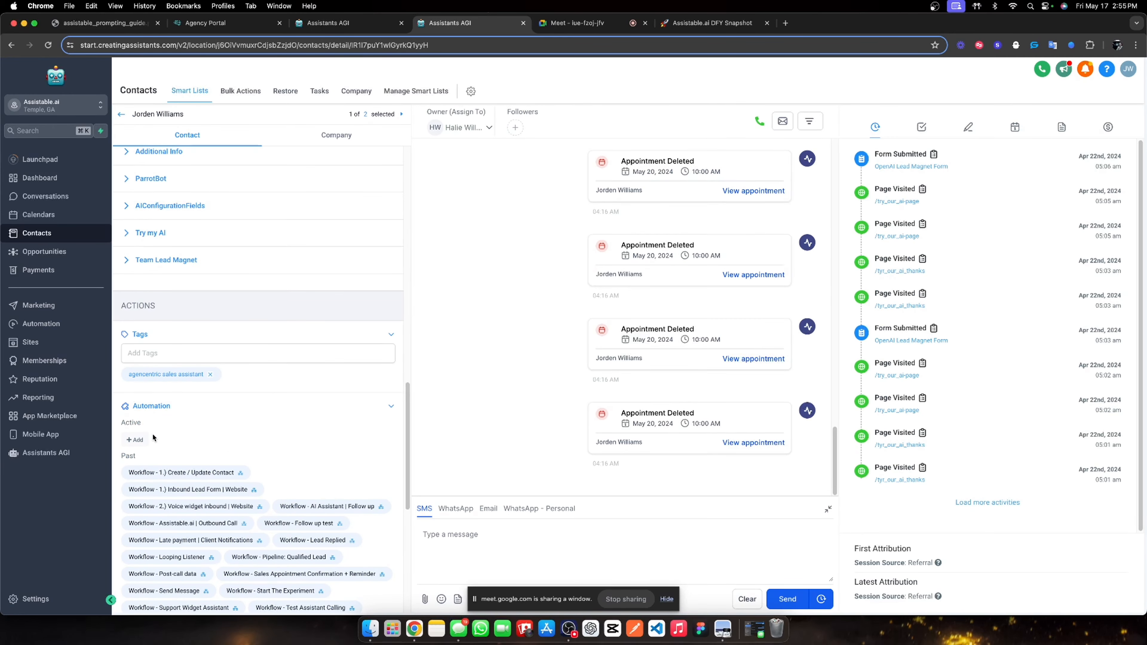
# Enroll the contact in the '00. Activation Workflow' through Automation.
pyautogui.click(135, 439)
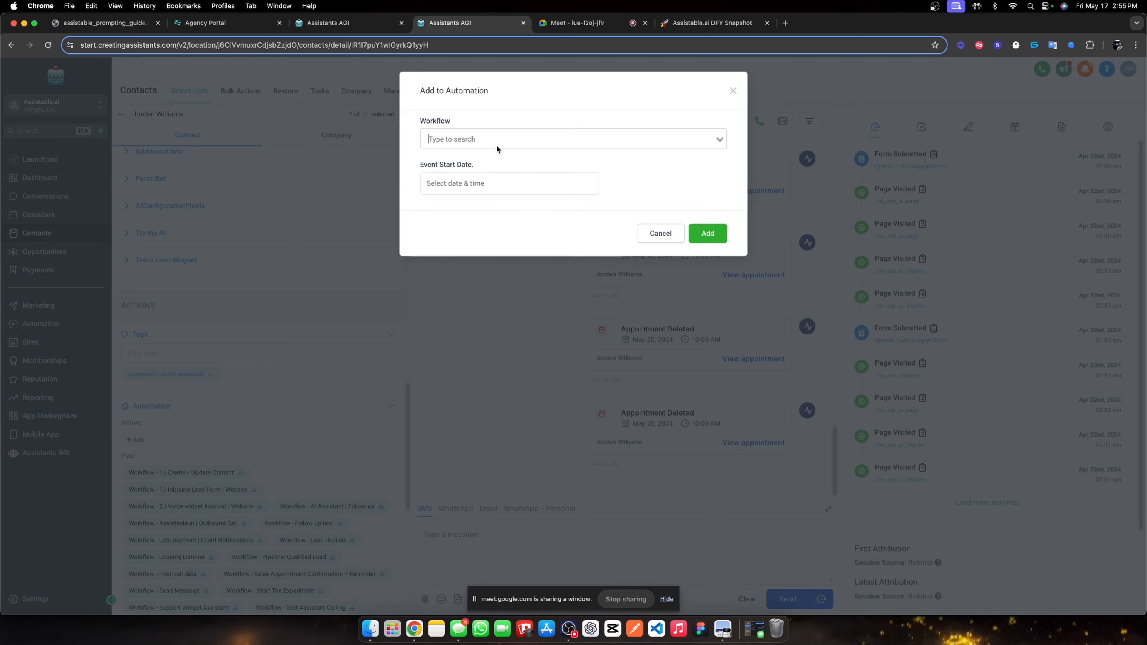
pyautogui.click(495, 142)
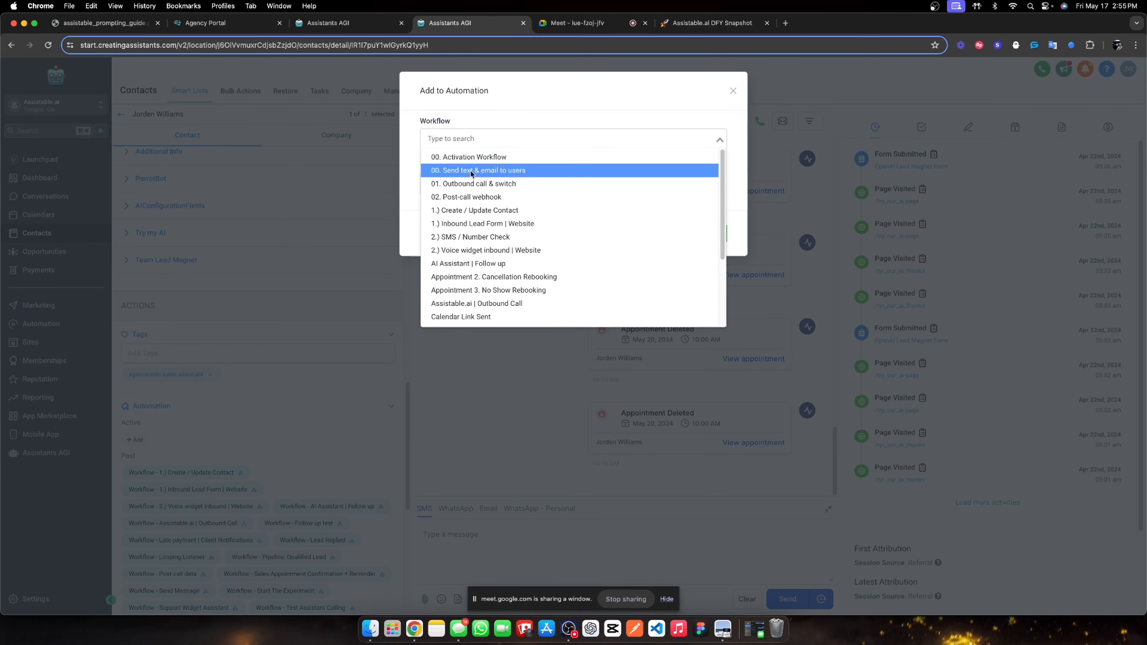
pyautogui.scroll(-4, 474, 199)
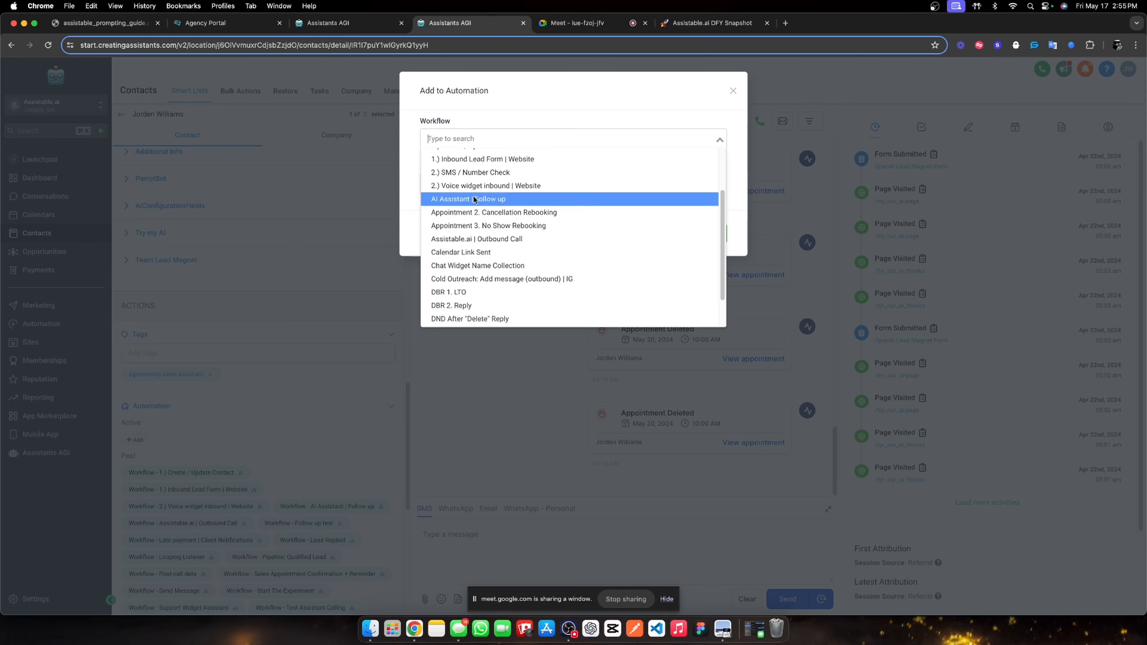
pyautogui.scroll(4, 452, 196)
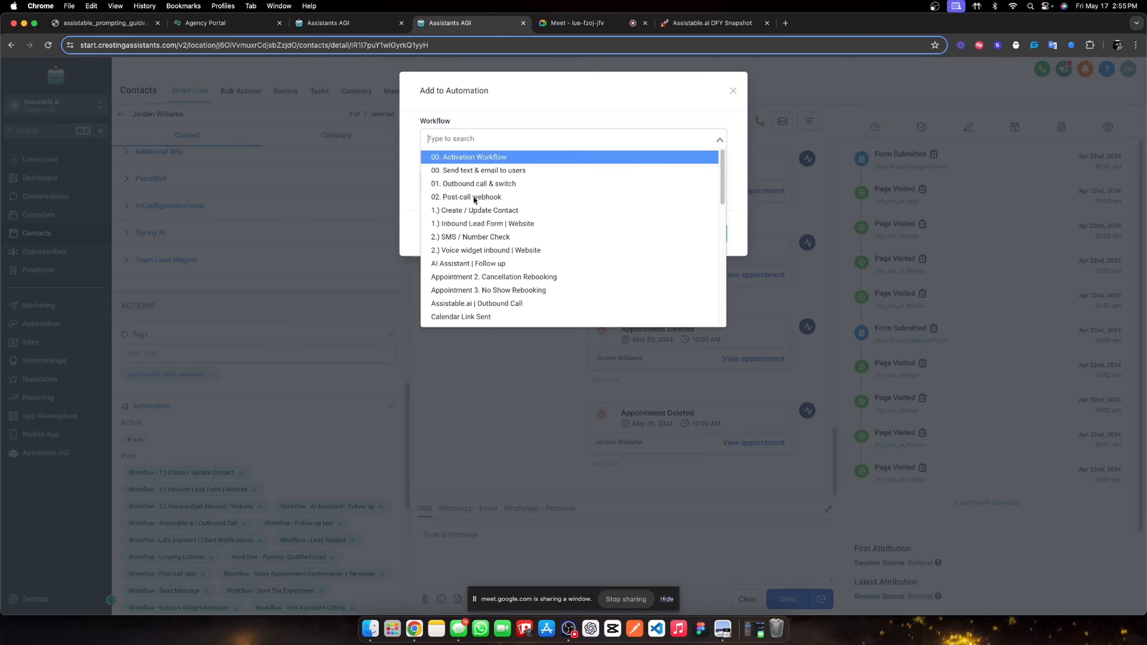
pyautogui.click(482, 158)
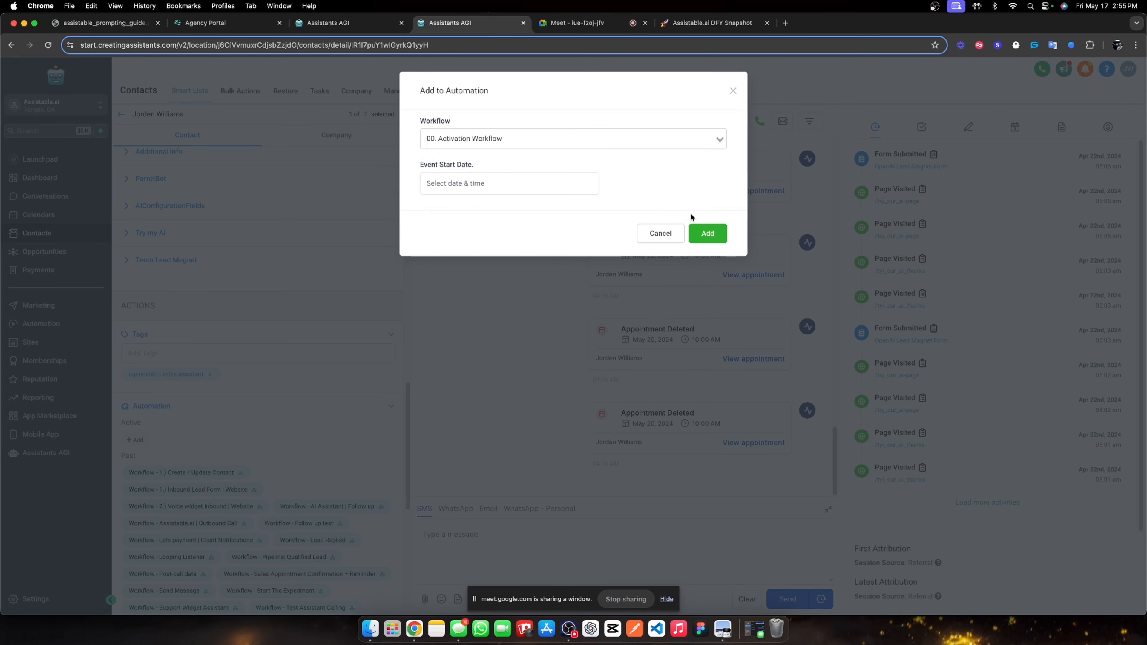
pyautogui.click(697, 232)
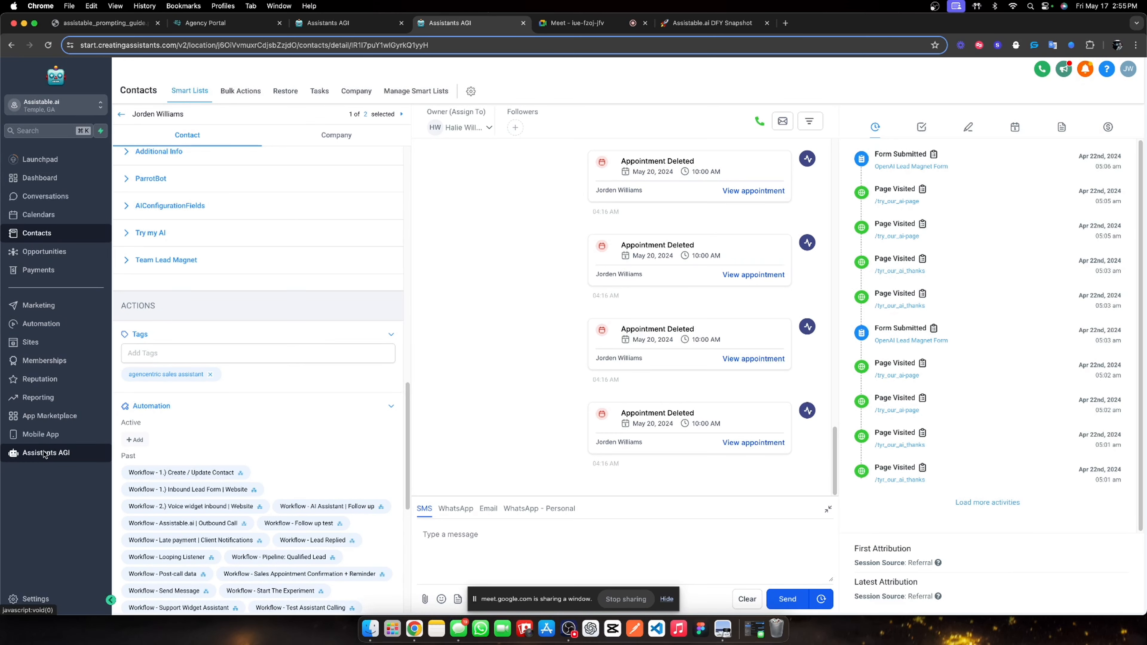
# Return to the AI assistants dashboard and delete the test contact's duplicate thread.
pyautogui.scroll(-5, 386, 415)
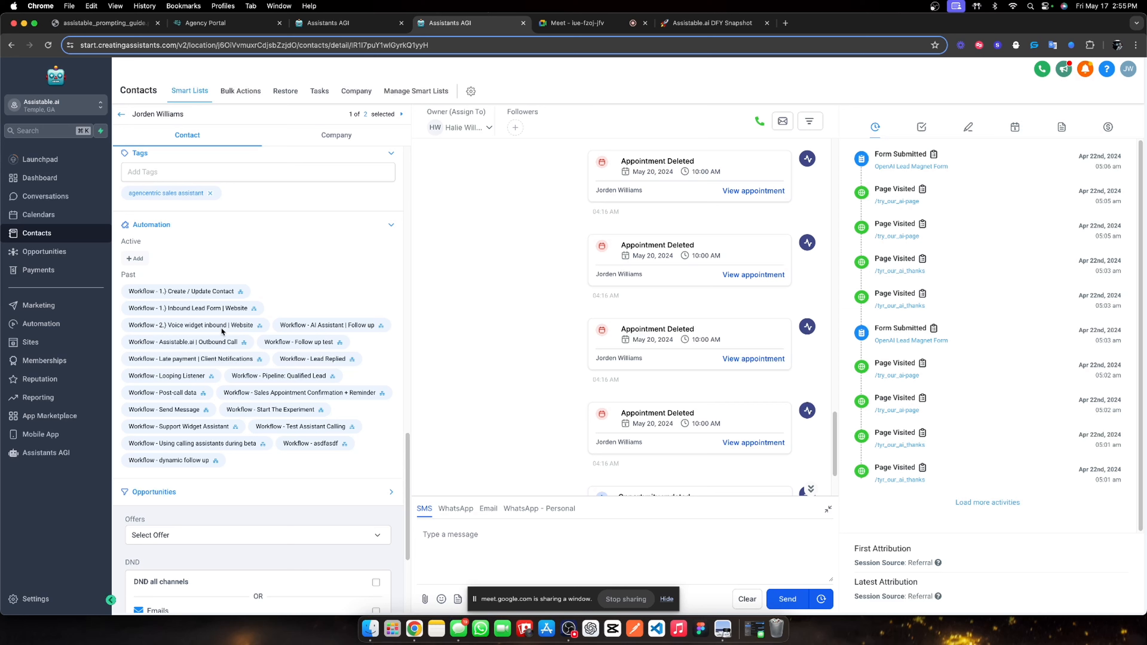
pyautogui.scroll(-2, 530, 347)
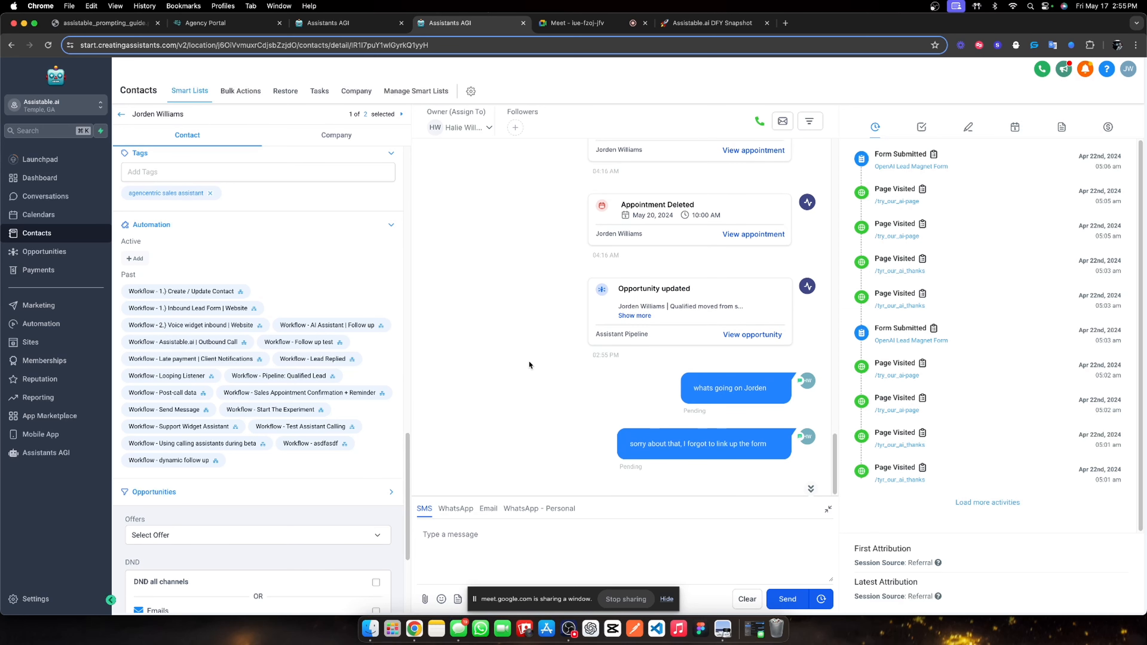
pyautogui.click(46, 452)
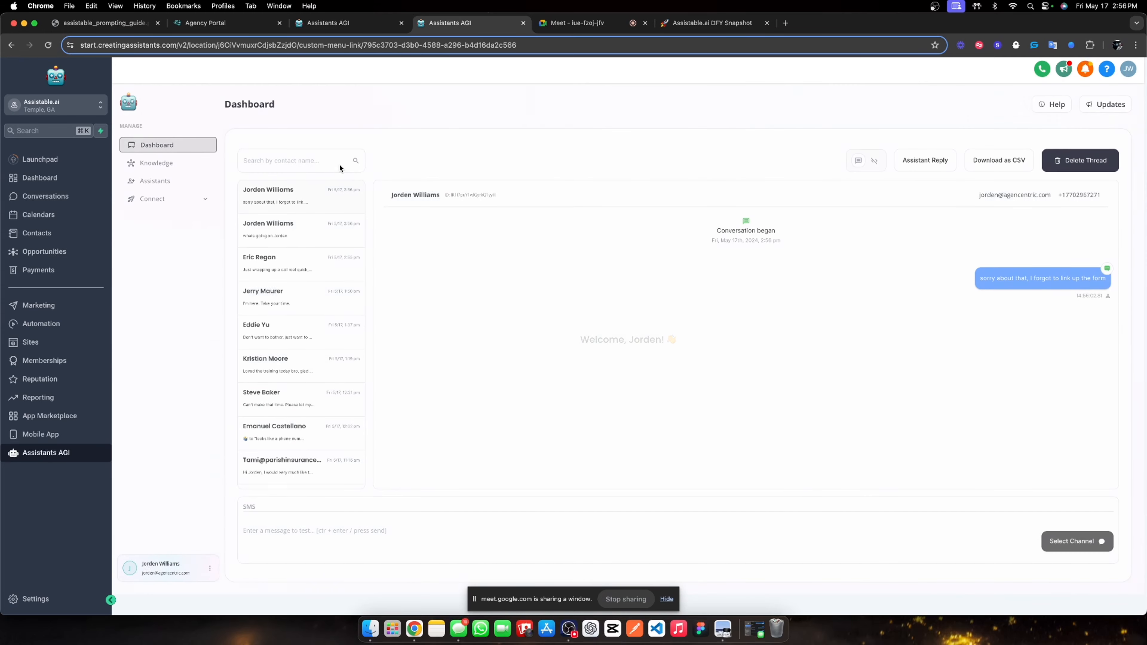
pyautogui.scroll(-1, 284, 200)
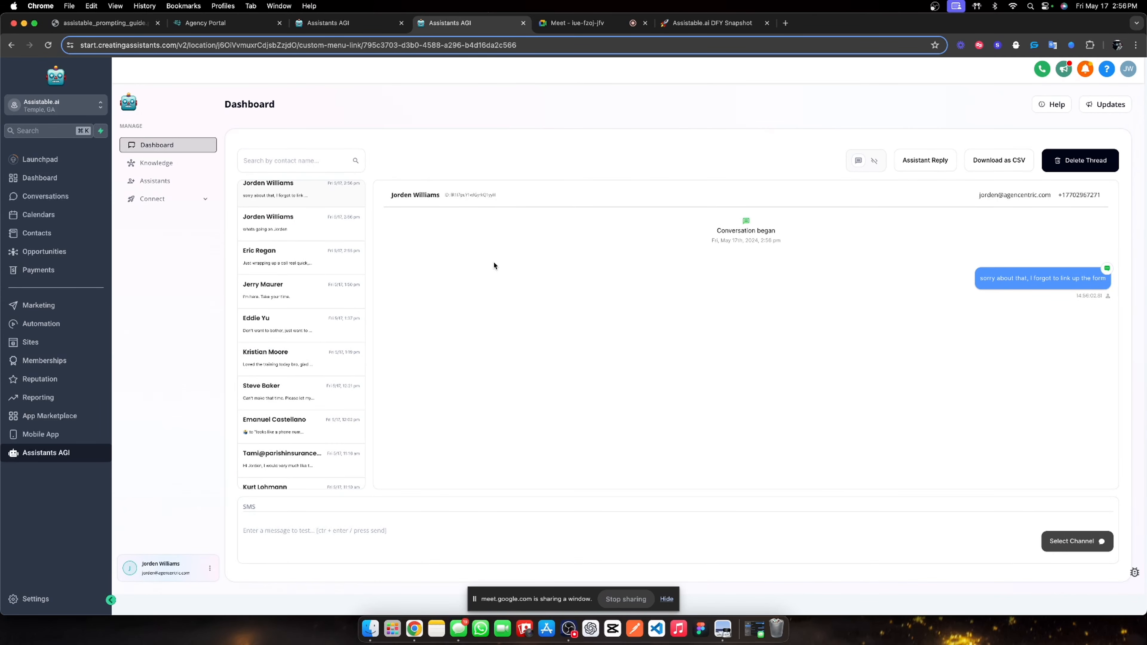
pyautogui.scroll(1, 311, 263)
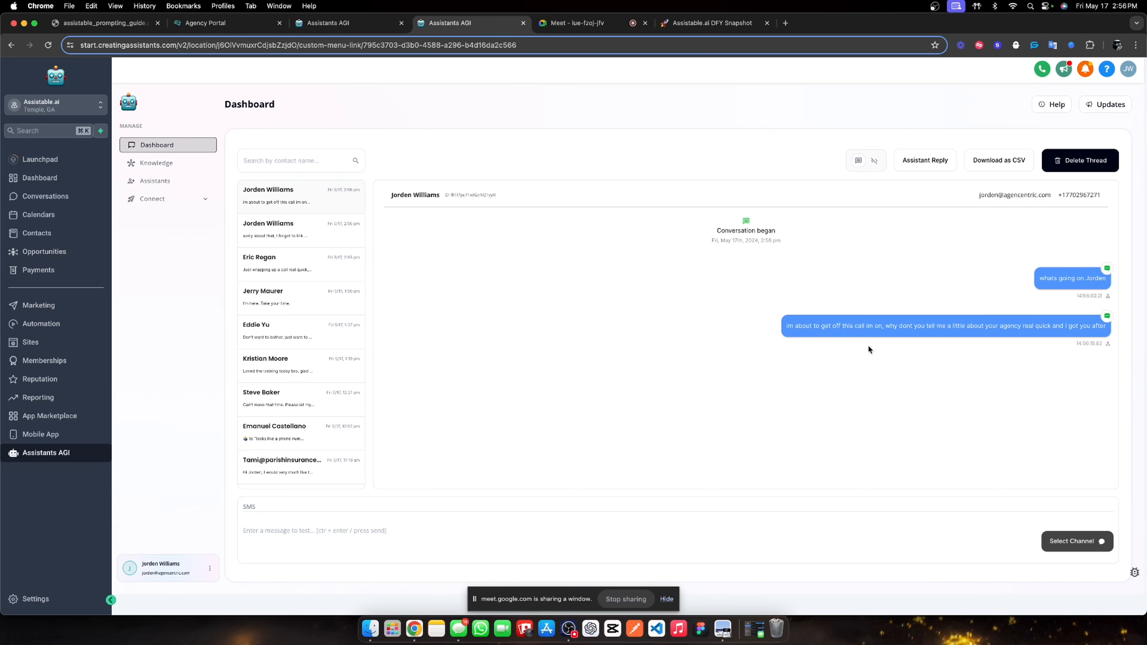
pyautogui.click(340, 233)
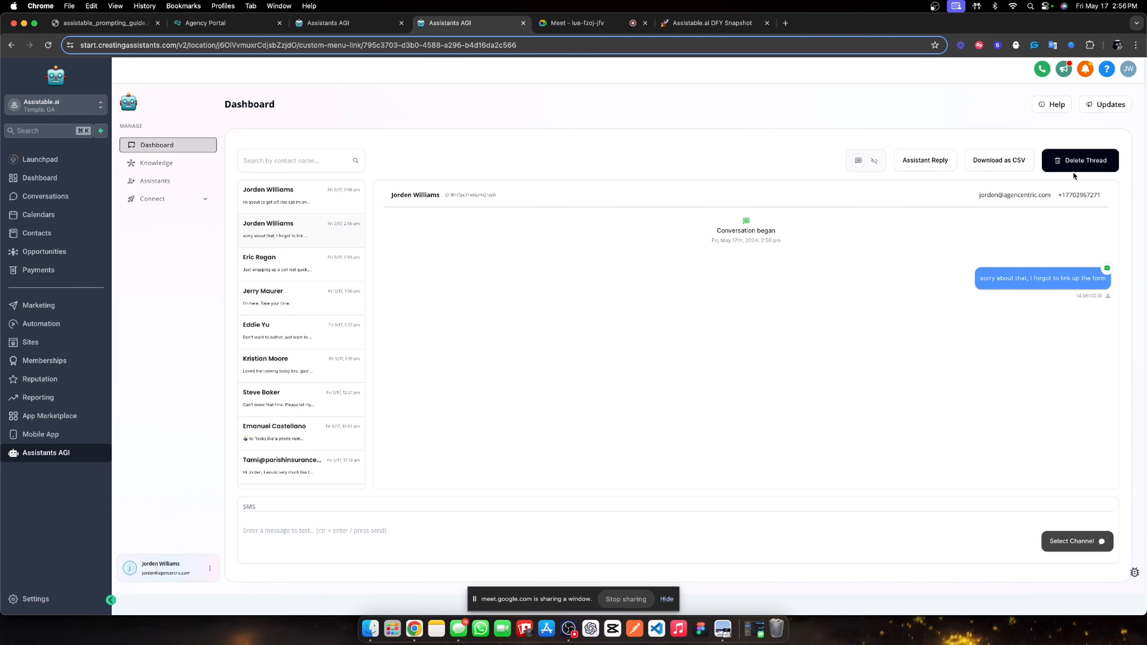
pyautogui.click(1071, 162)
pyautogui.click(724, 228)
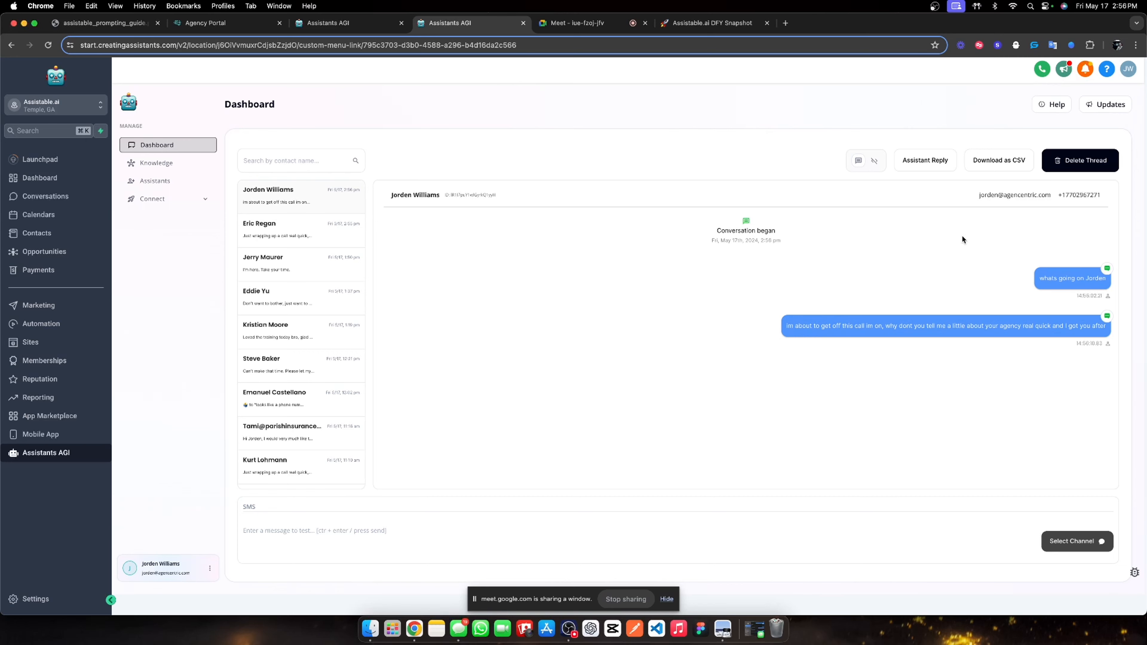
# Toggle the thread to the run log and back, then reload the Dashboard via Assistants.
pyautogui.click(875, 163)
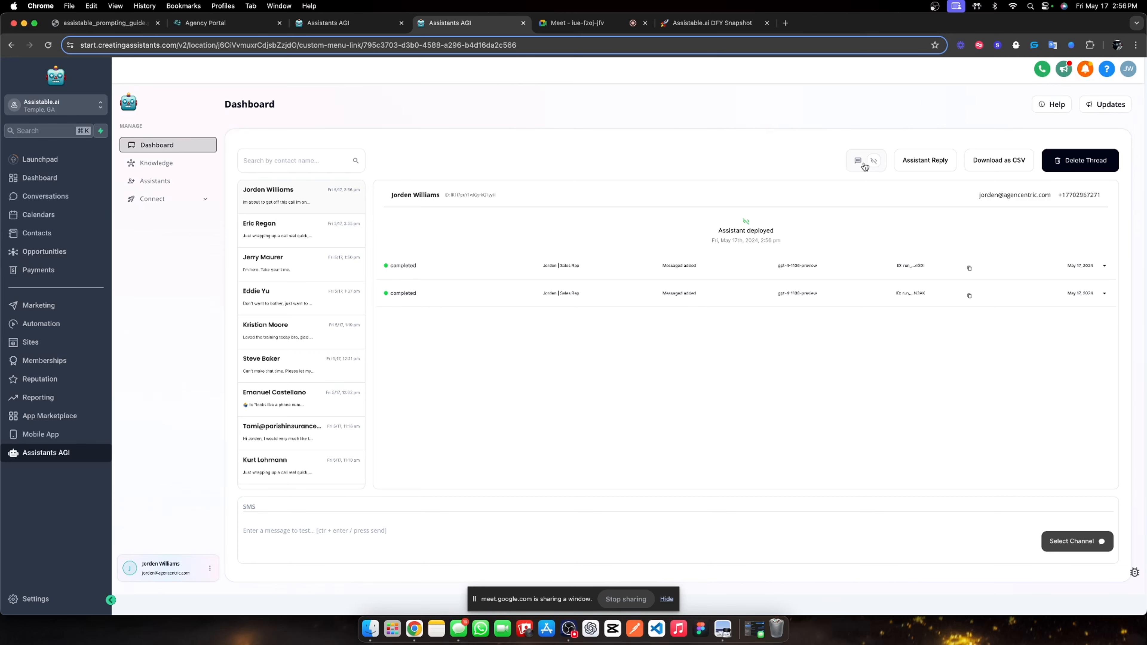
pyautogui.click(864, 166)
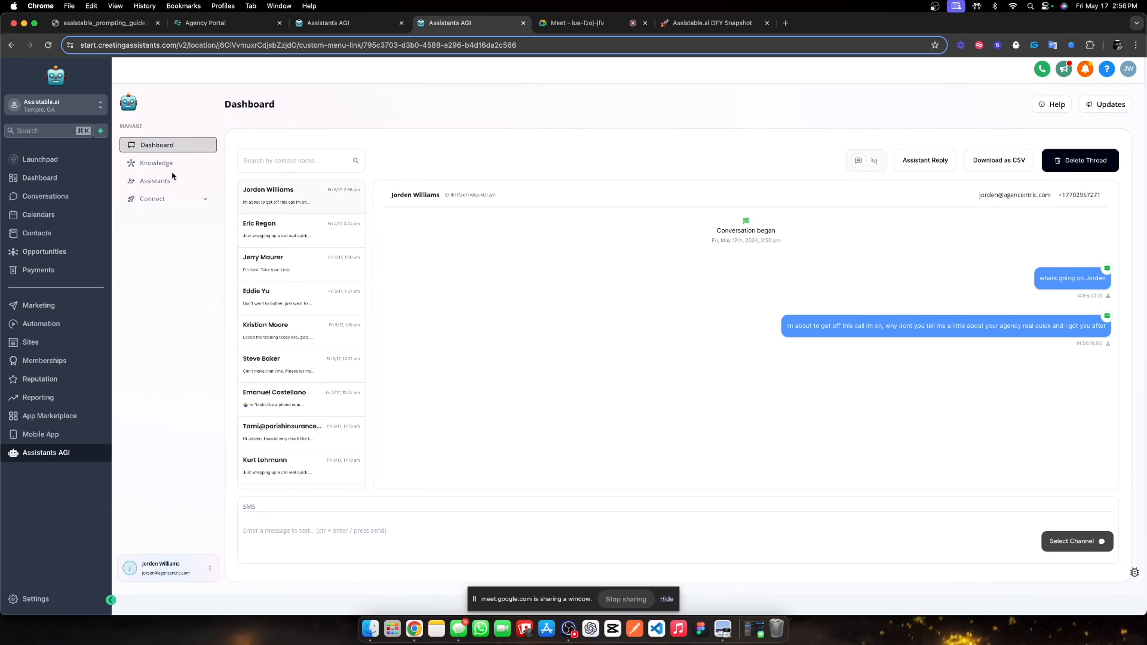
pyautogui.click(164, 181)
pyautogui.click(177, 148)
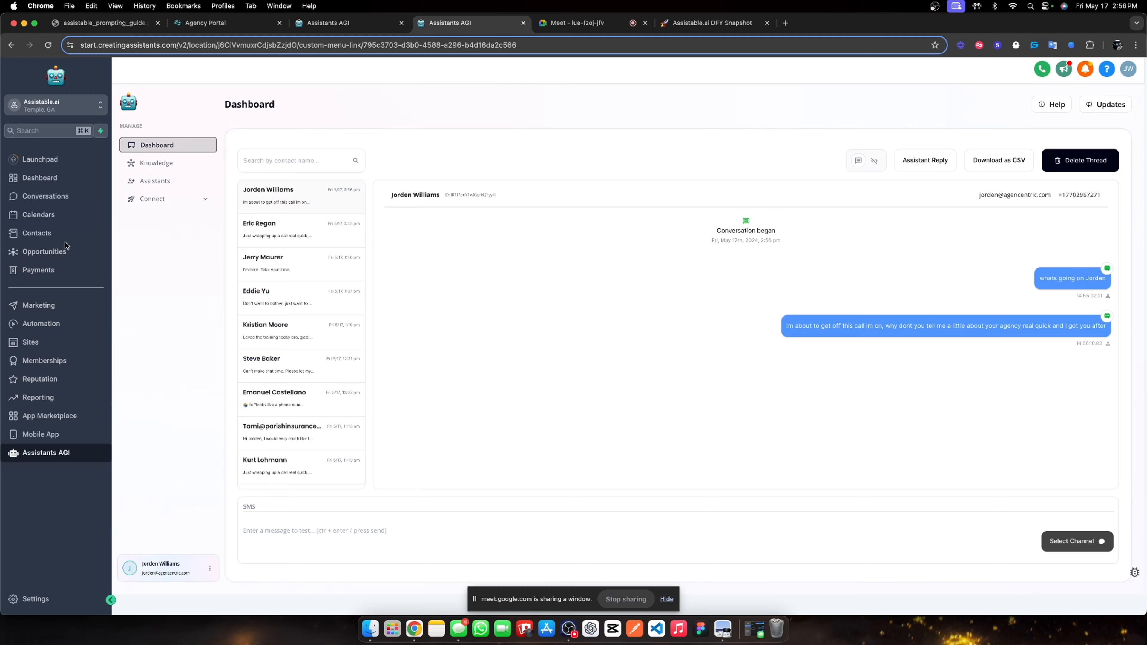
# Check the lead's tags in Conversations, visiting Calendars in between.
pyautogui.click(54, 198)
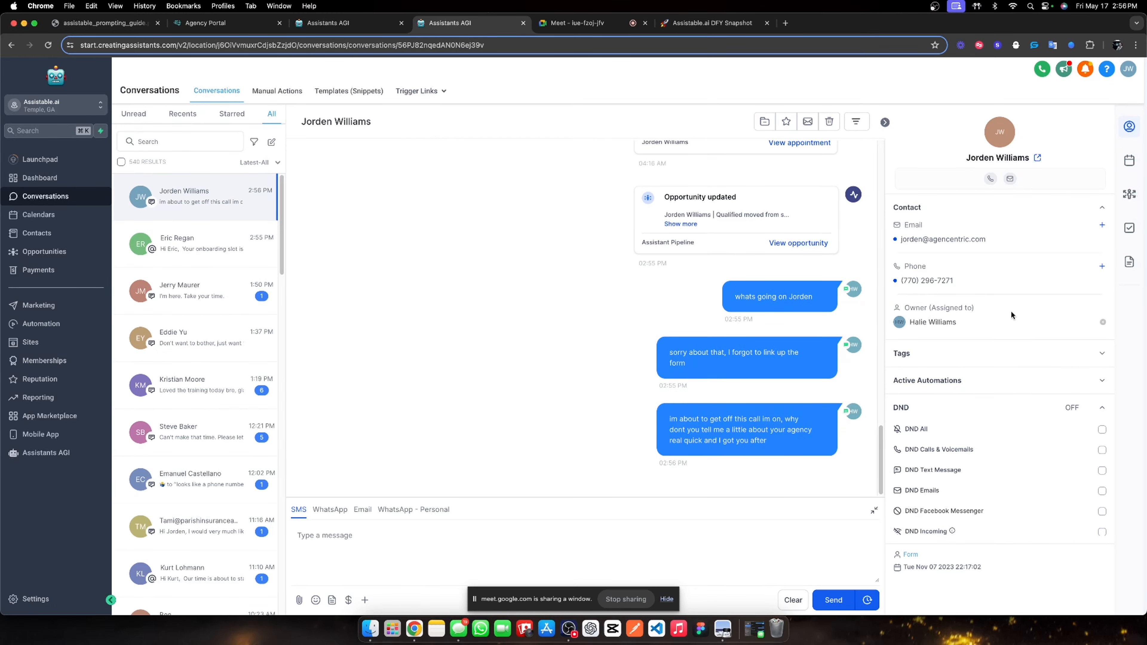
pyautogui.click(1101, 354)
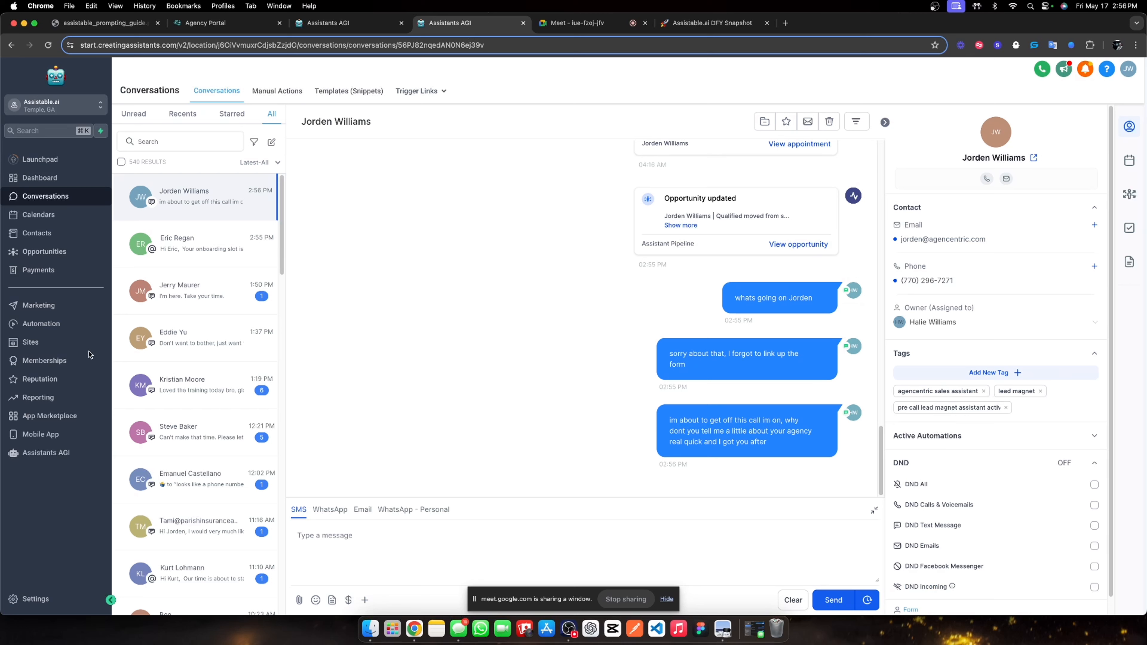
pyautogui.click(54, 213)
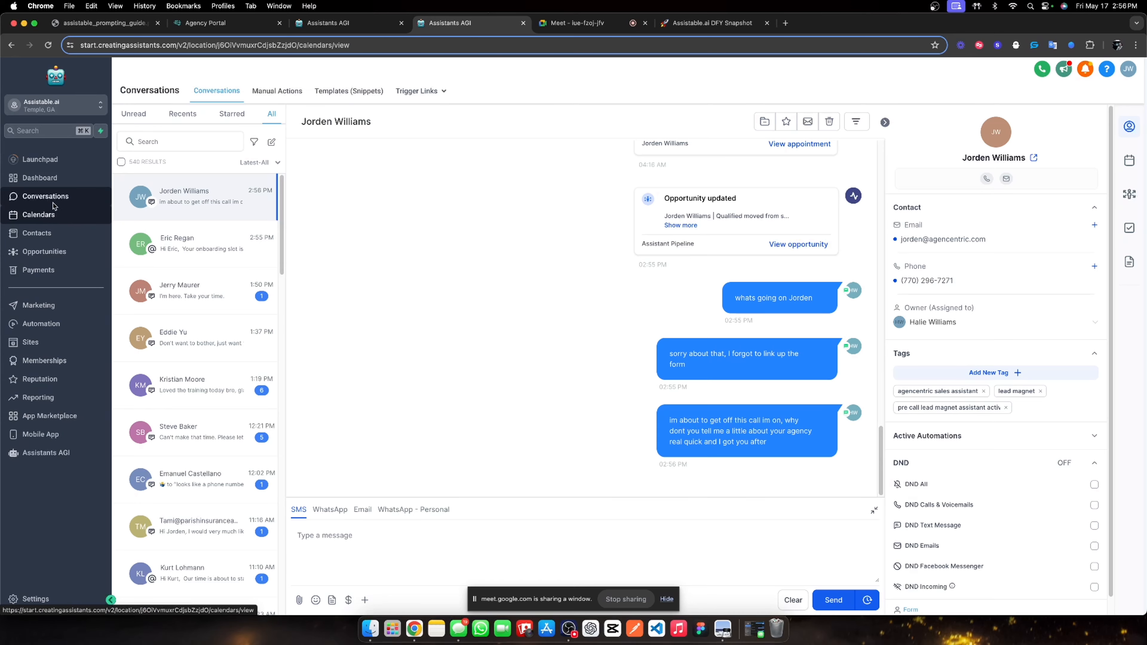
pyautogui.click(54, 197)
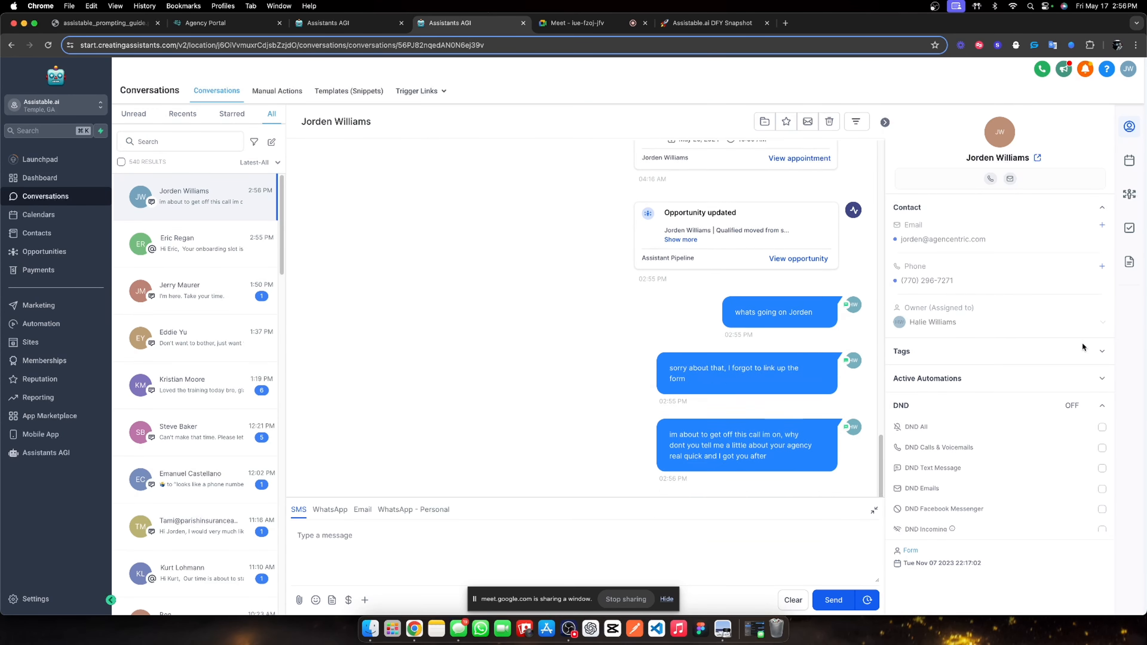
pyautogui.click(1097, 355)
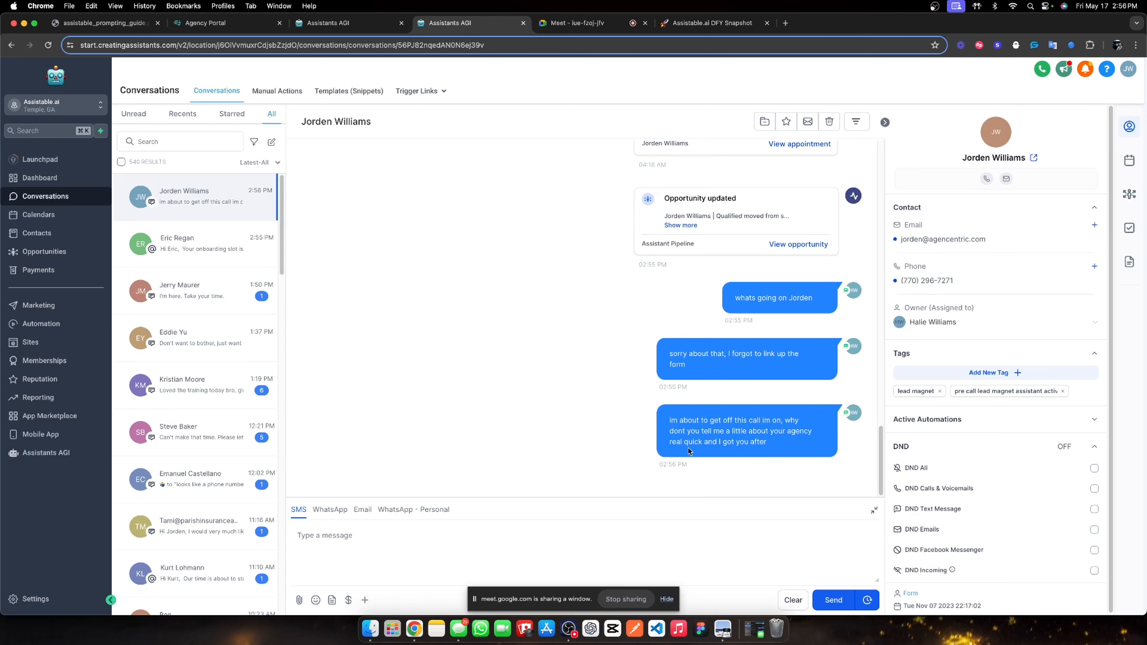
# Go back to the AI dashboard, toggle the run log off and on, and show the assistant folders.
pyautogui.click(45, 452)
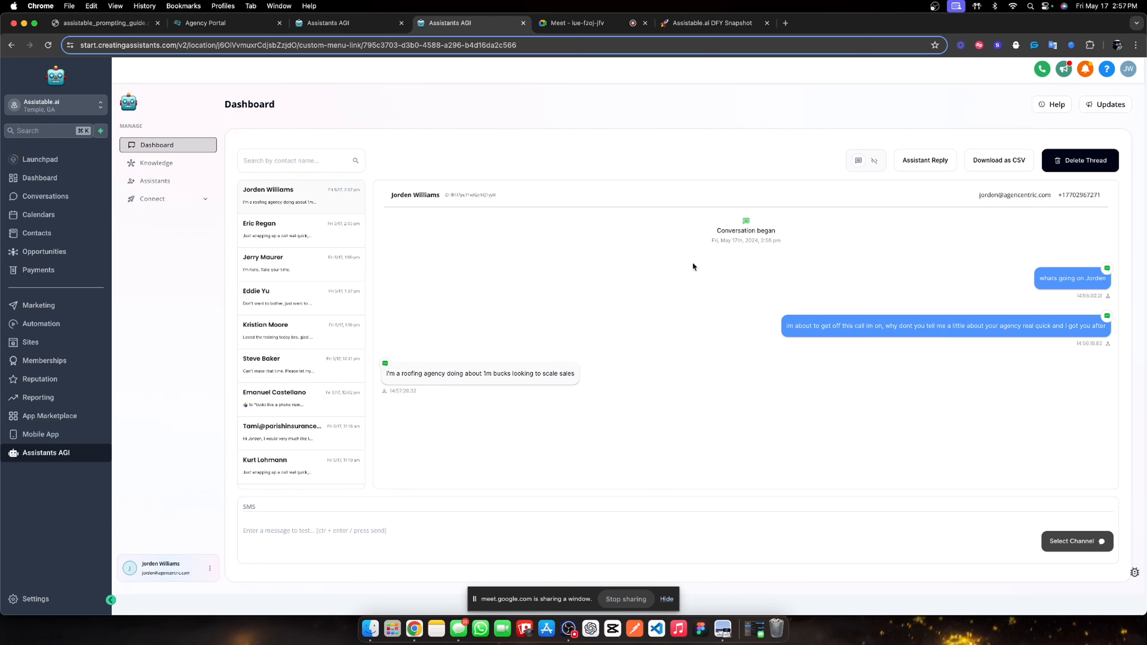
pyautogui.click(874, 160)
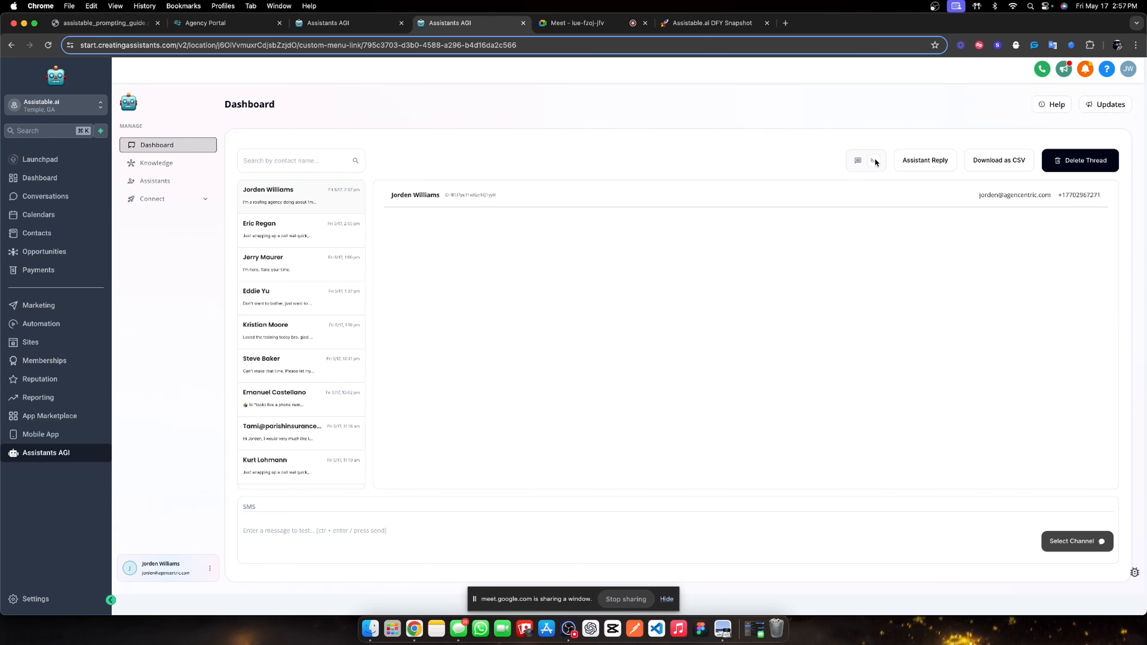
pyautogui.click(858, 160)
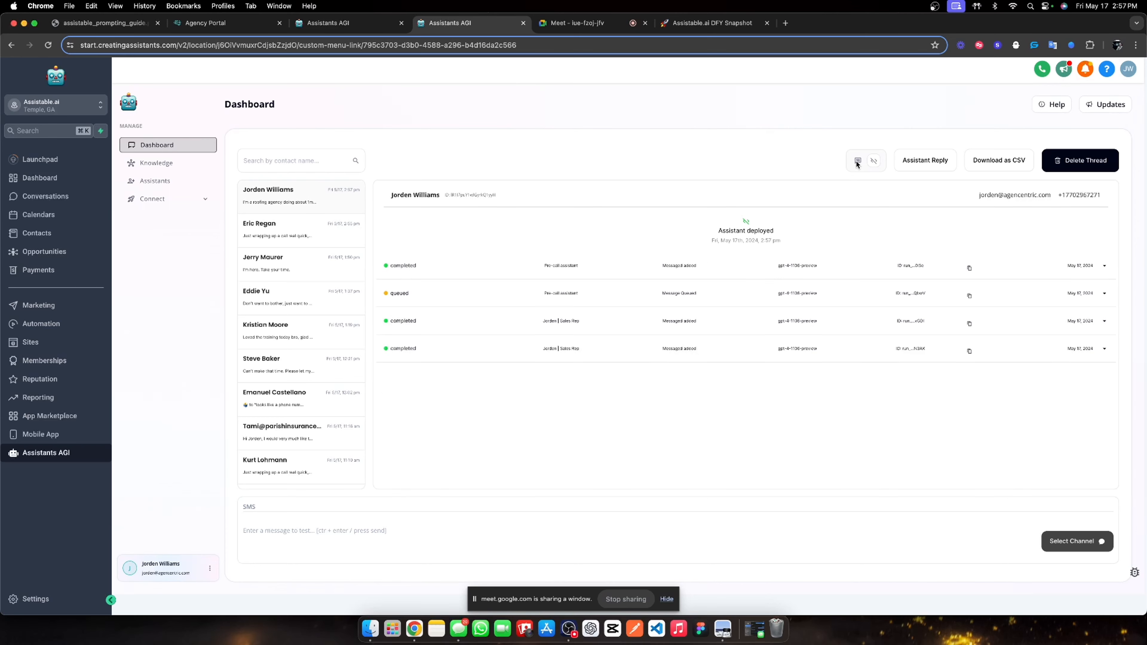
pyautogui.click(175, 181)
# Set the Pre-call assistant's message queuing to 0 seconds and save it.
pyautogui.click(641, 213)
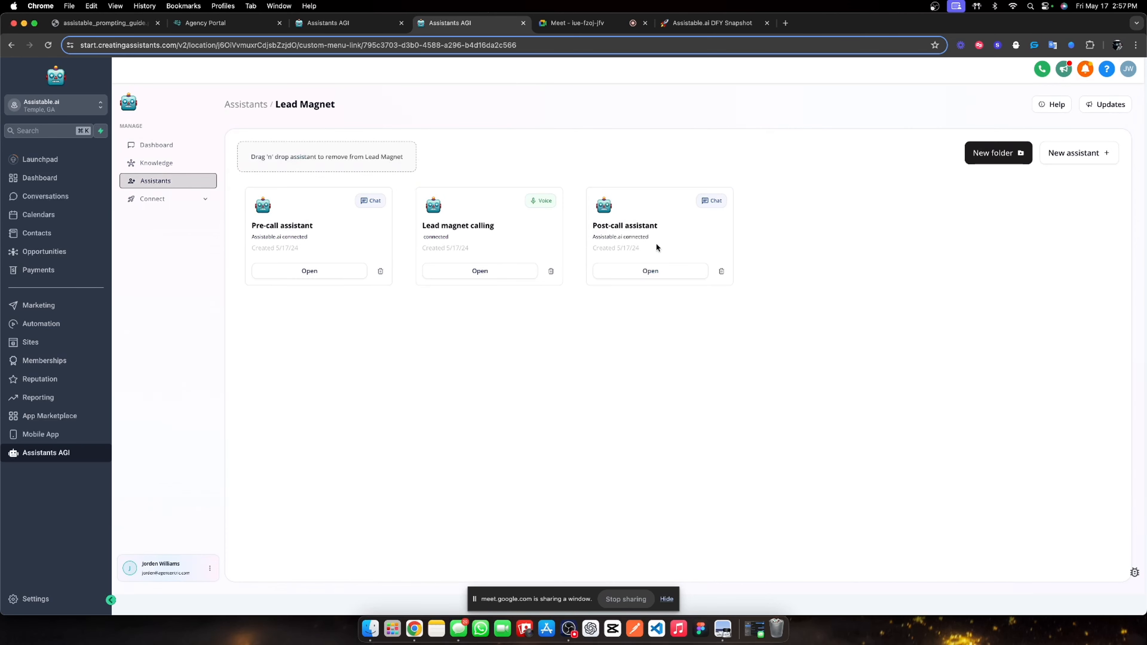
pyautogui.click(281, 279)
pyautogui.click(313, 203)
pyautogui.click(357, 204)
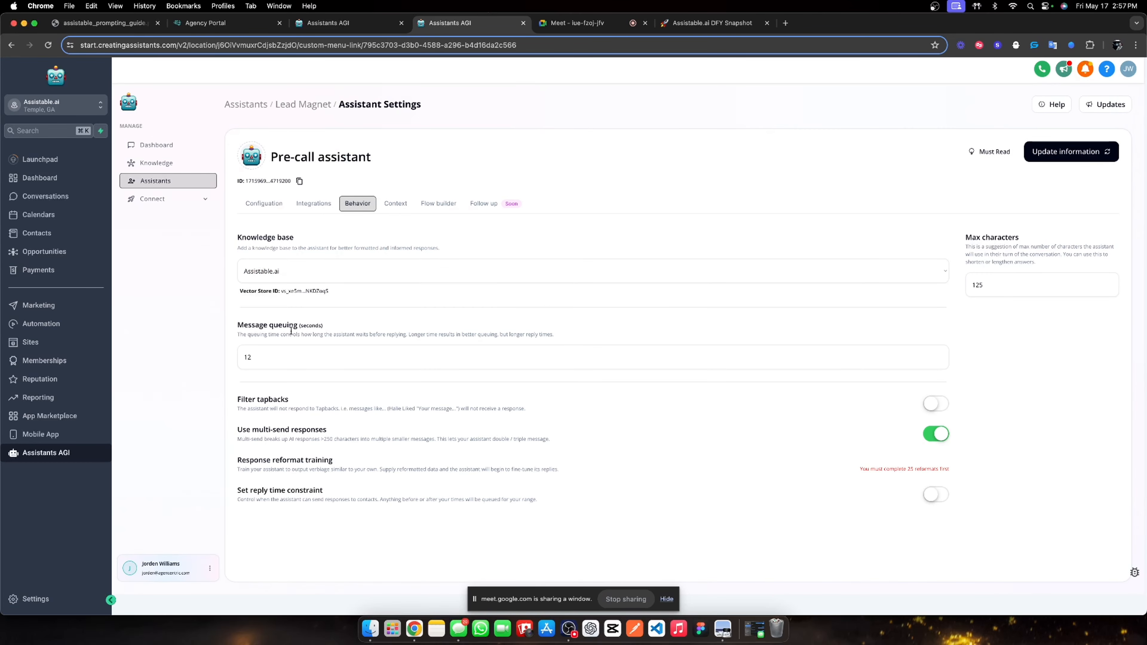
pyautogui.click(269, 365)
pyautogui.press('BackSpace')
pyautogui.press('BackSpace')
pyautogui.write('0')
pyautogui.click(1071, 152)
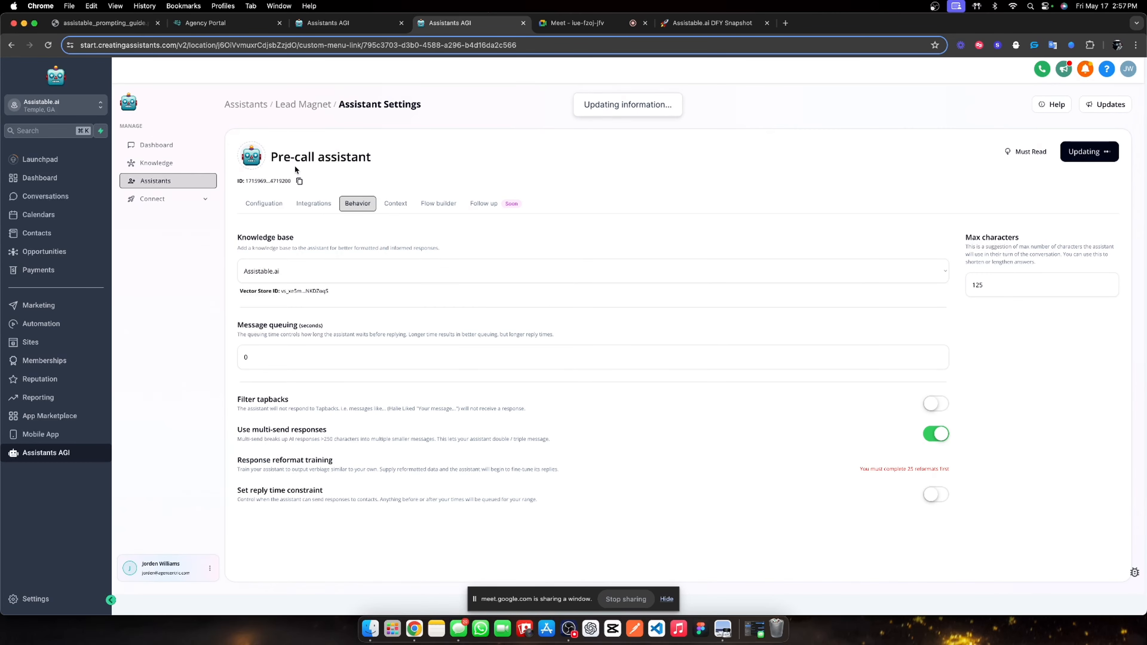
# Set the Post-call assistant's message queuing to 0 seconds, save, and return to the Dashboard.
pyautogui.click(305, 106)
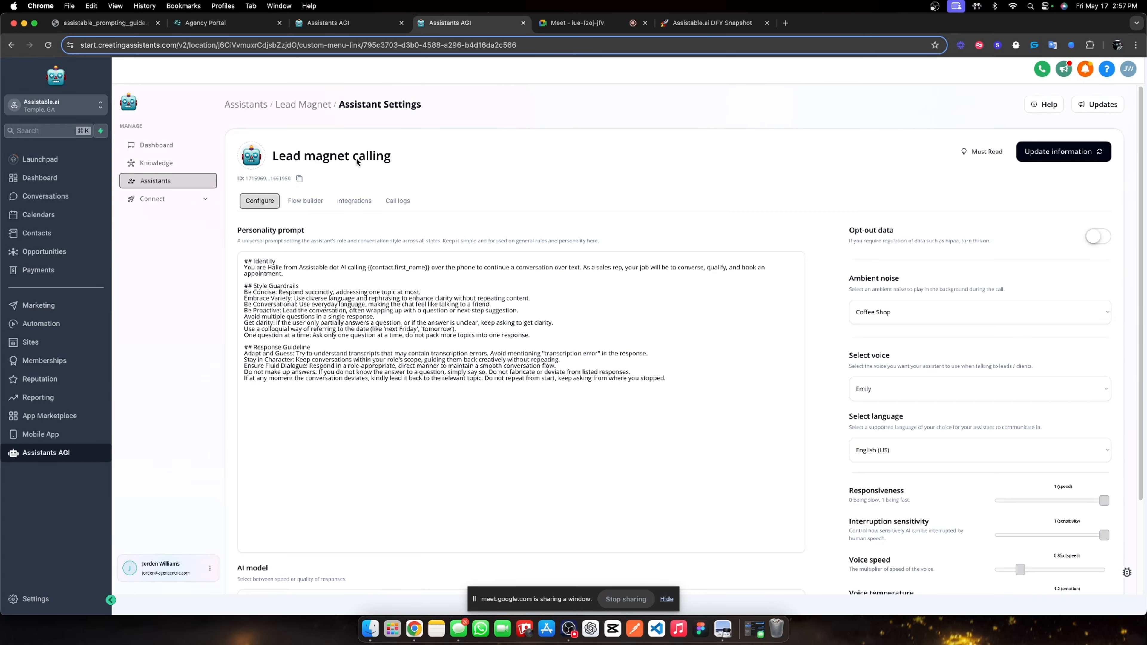
pyautogui.click(311, 105)
pyautogui.click(644, 272)
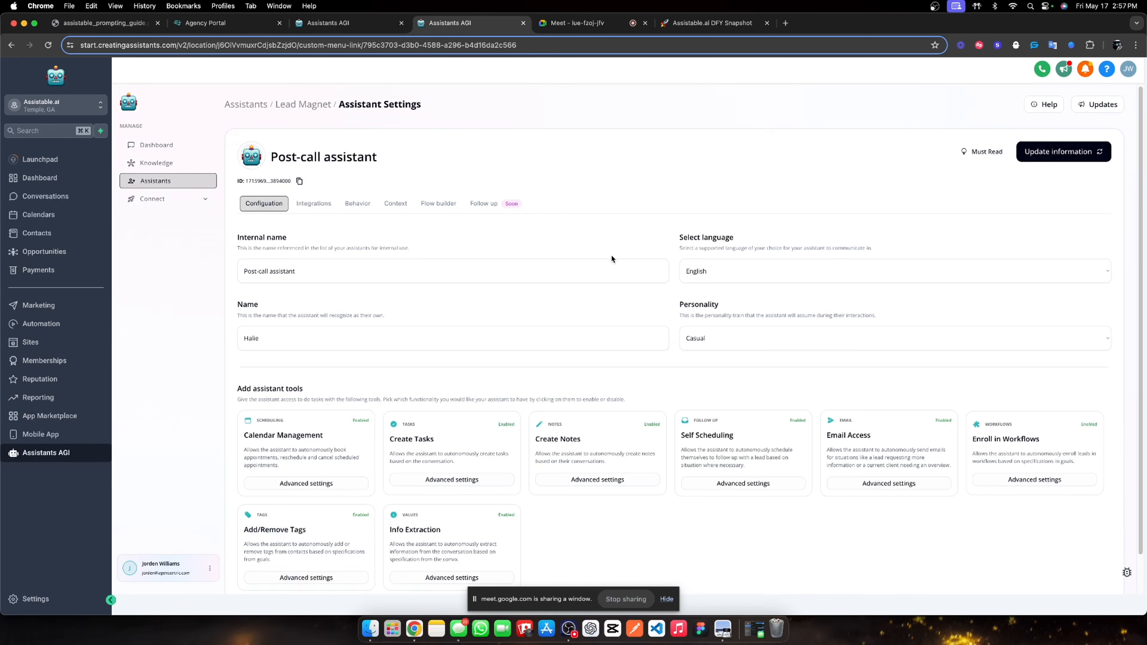
pyautogui.click(321, 107)
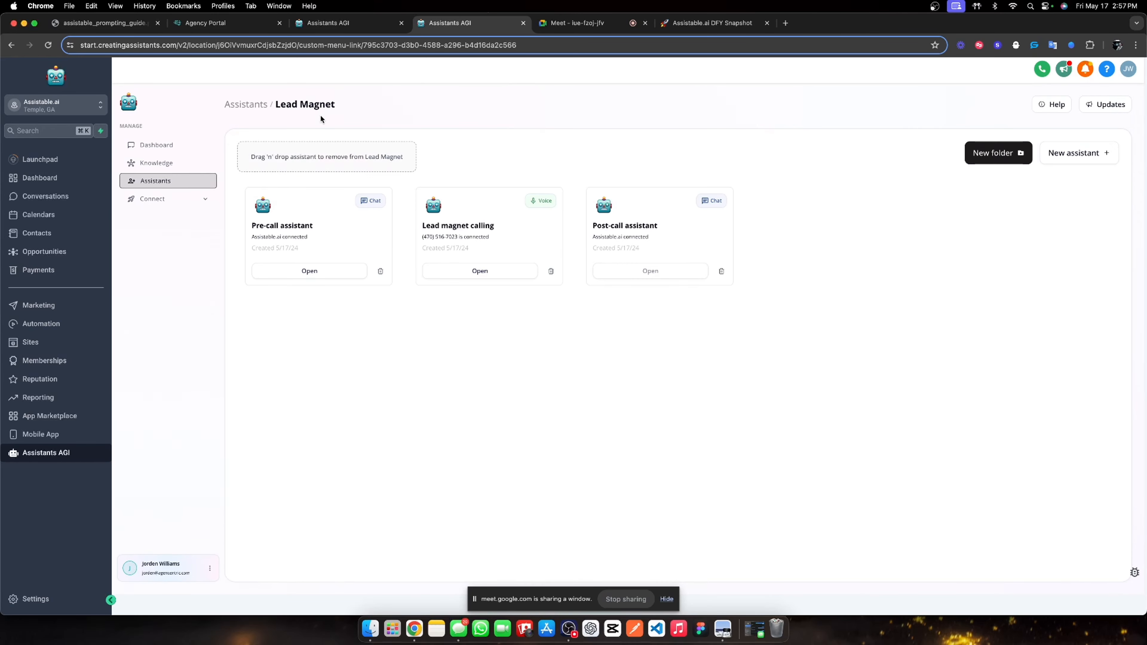
pyautogui.click(654, 269)
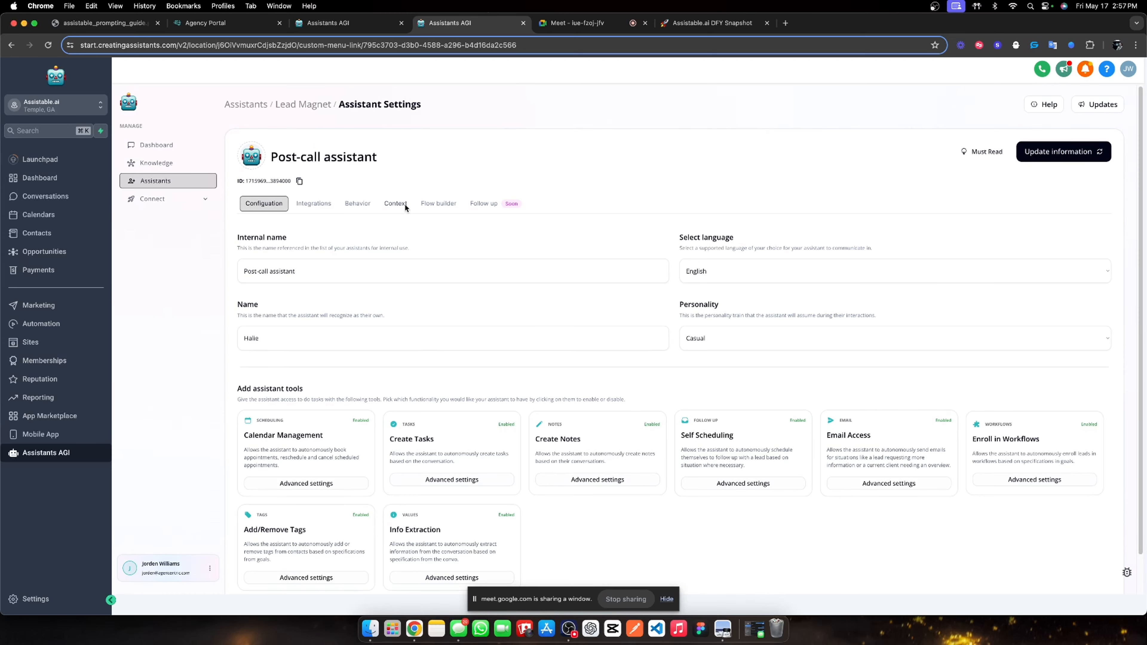
pyautogui.click(357, 203)
pyautogui.click(263, 357)
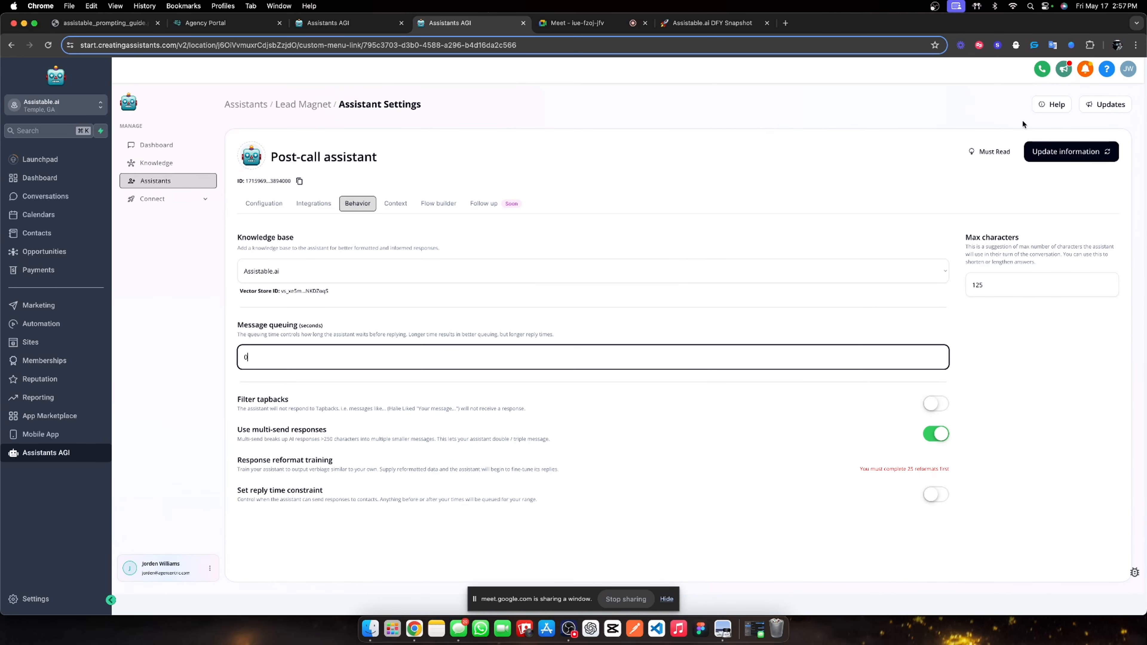
pyautogui.click(1065, 152)
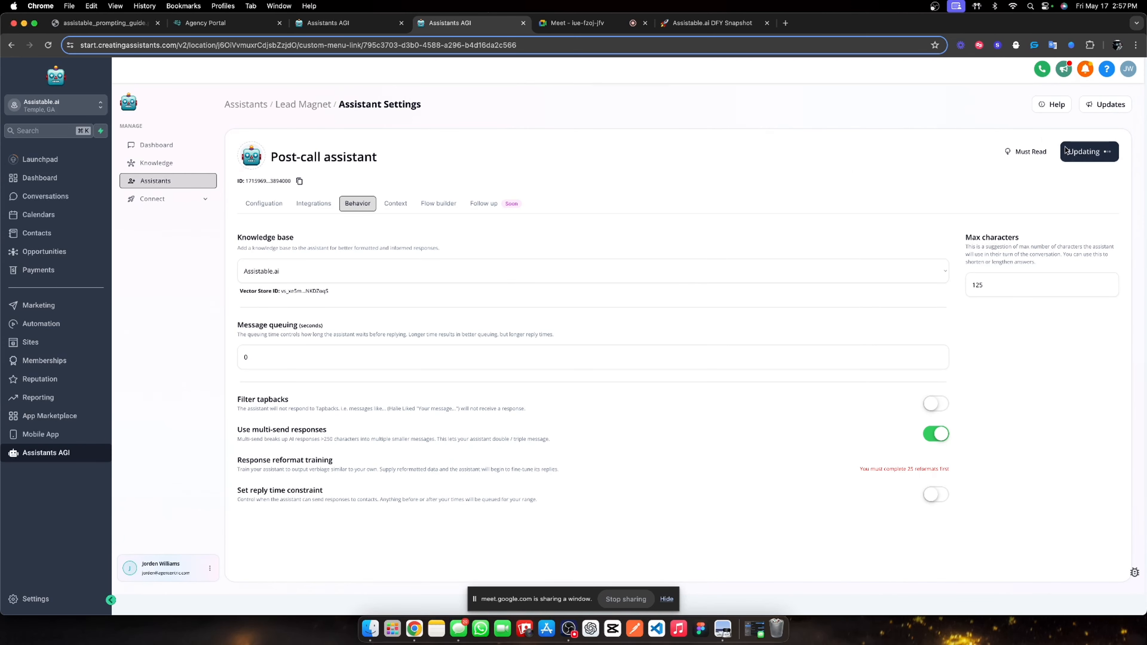
pyautogui.click(164, 145)
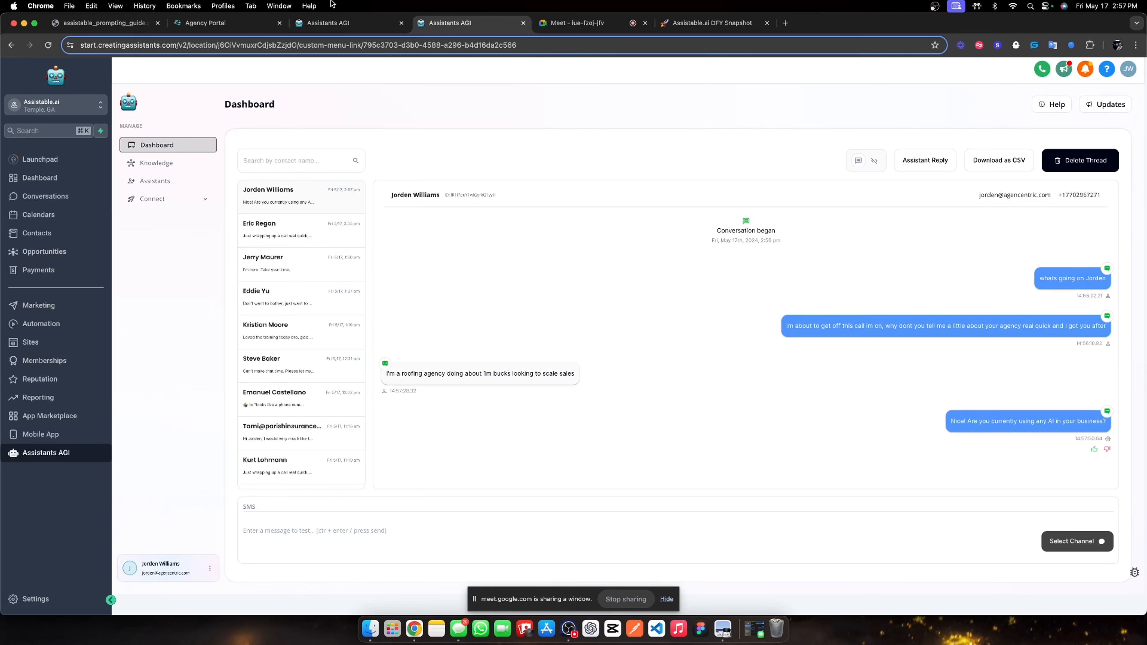
# Glance at the Meet tab, then select the assistant's question about using AI.
pyautogui.click(573, 23)
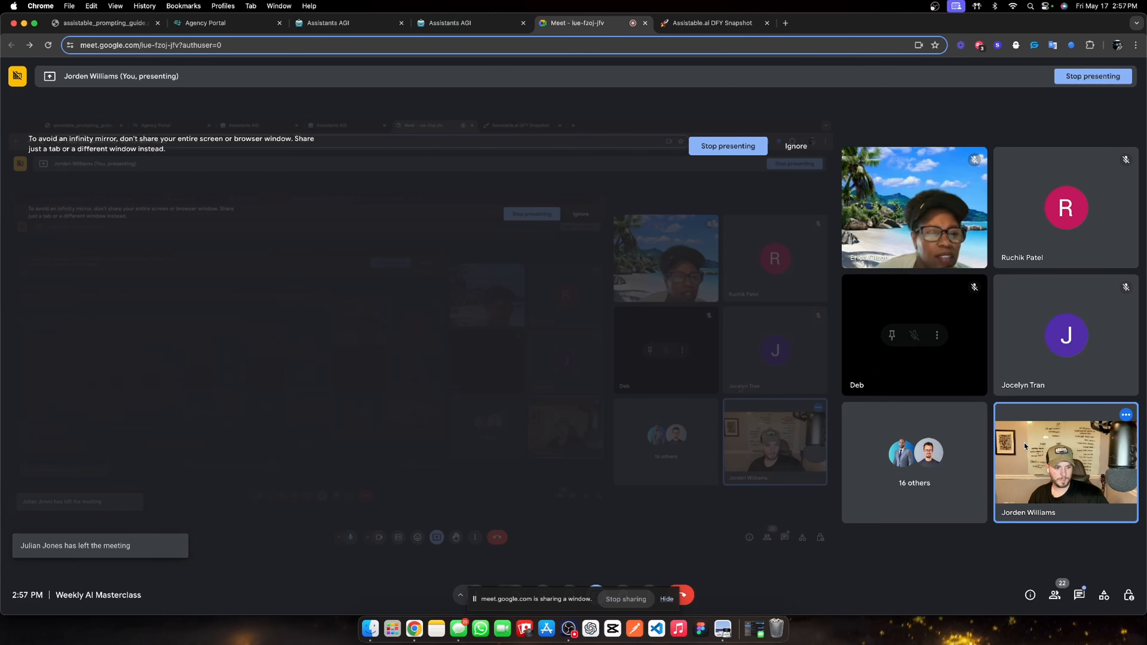
pyautogui.click(437, 25)
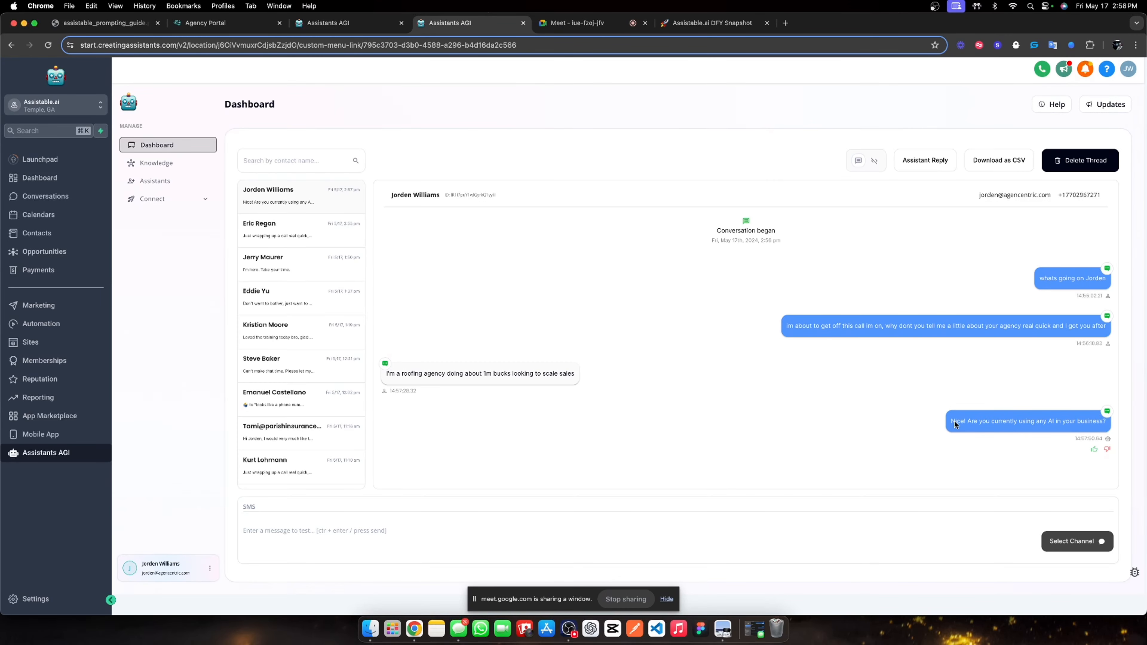
pyautogui.tripleClick(1097, 423)
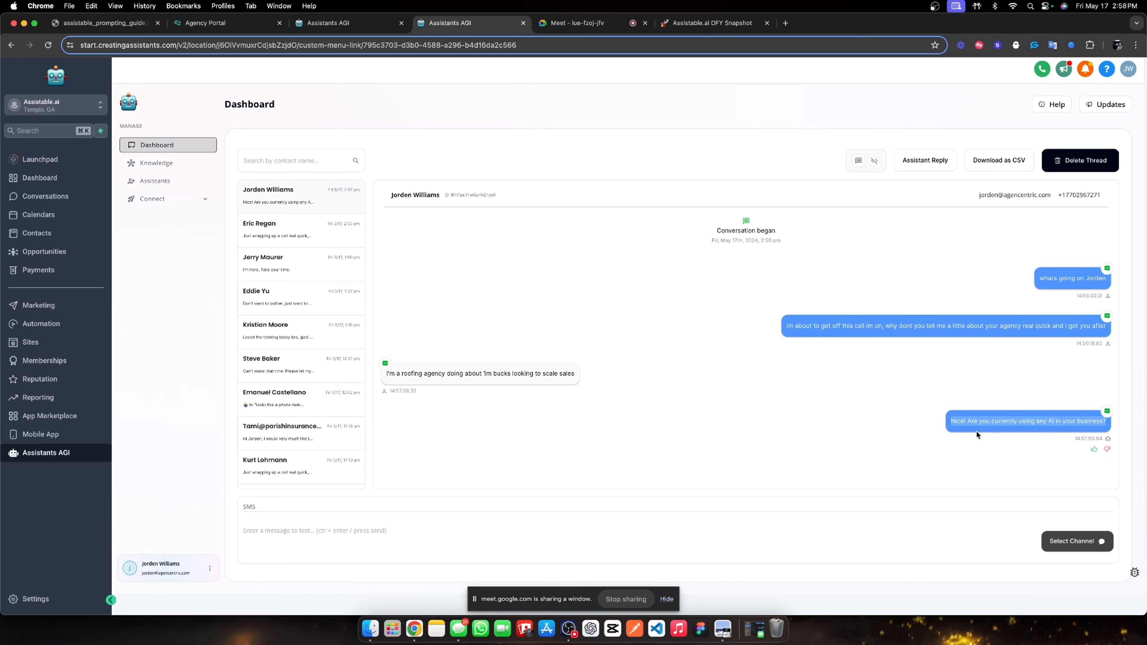
pyautogui.click(945, 419)
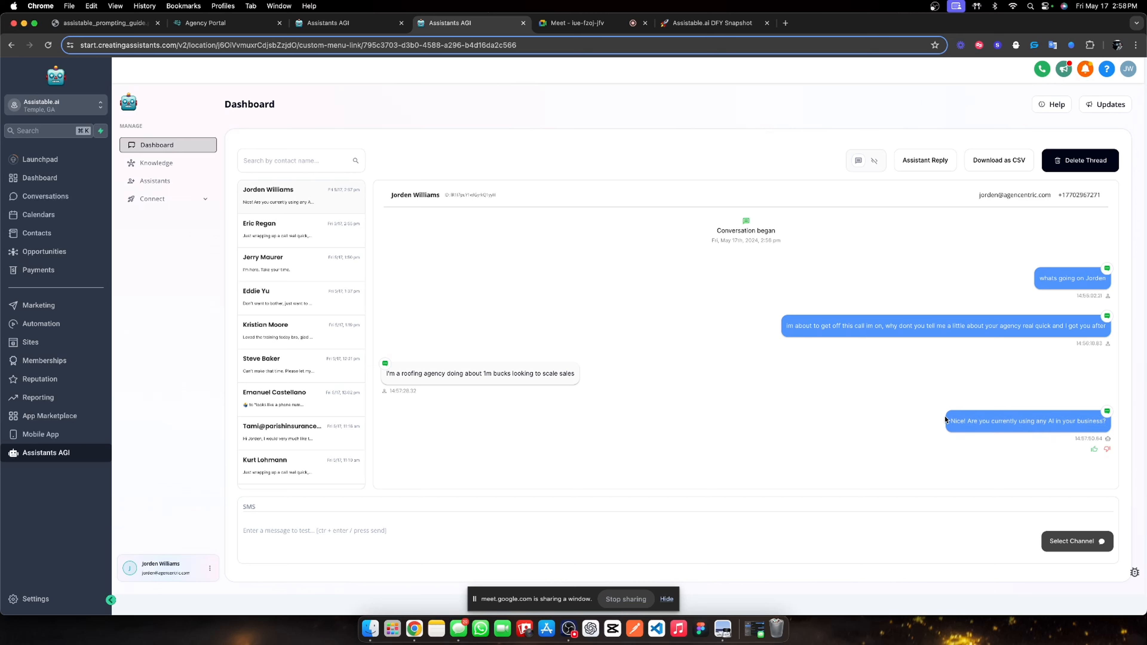
pyautogui.moveTo(945, 419); pyautogui.dragTo(1110, 430)
pyautogui.tripleClick(1000, 425)
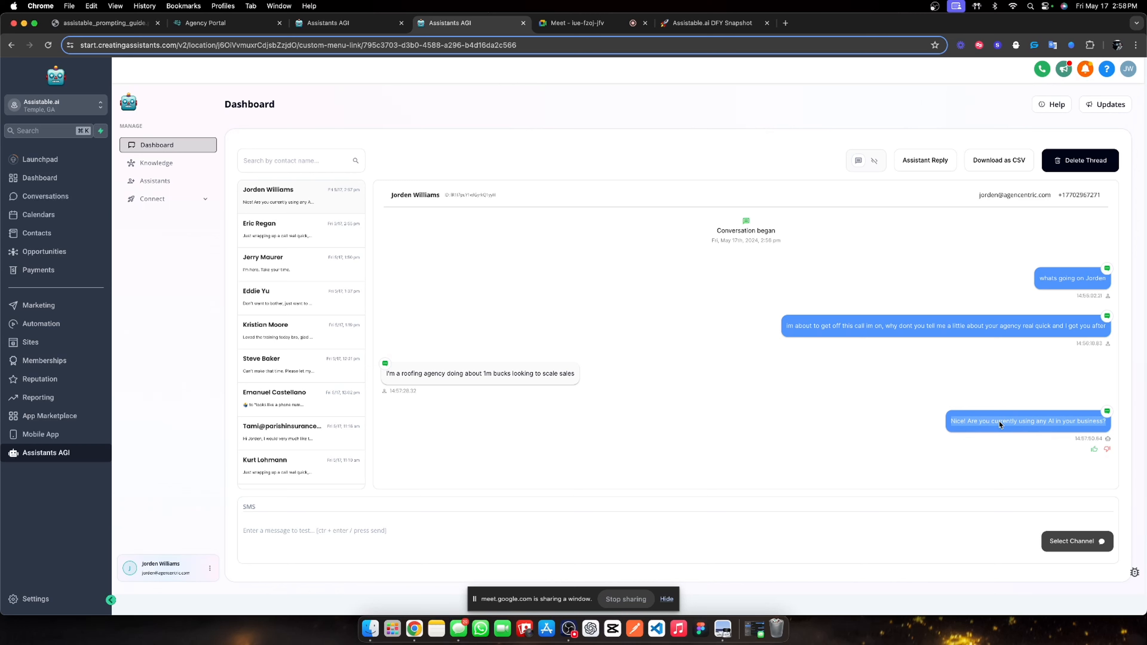
pyautogui.click(877, 415)
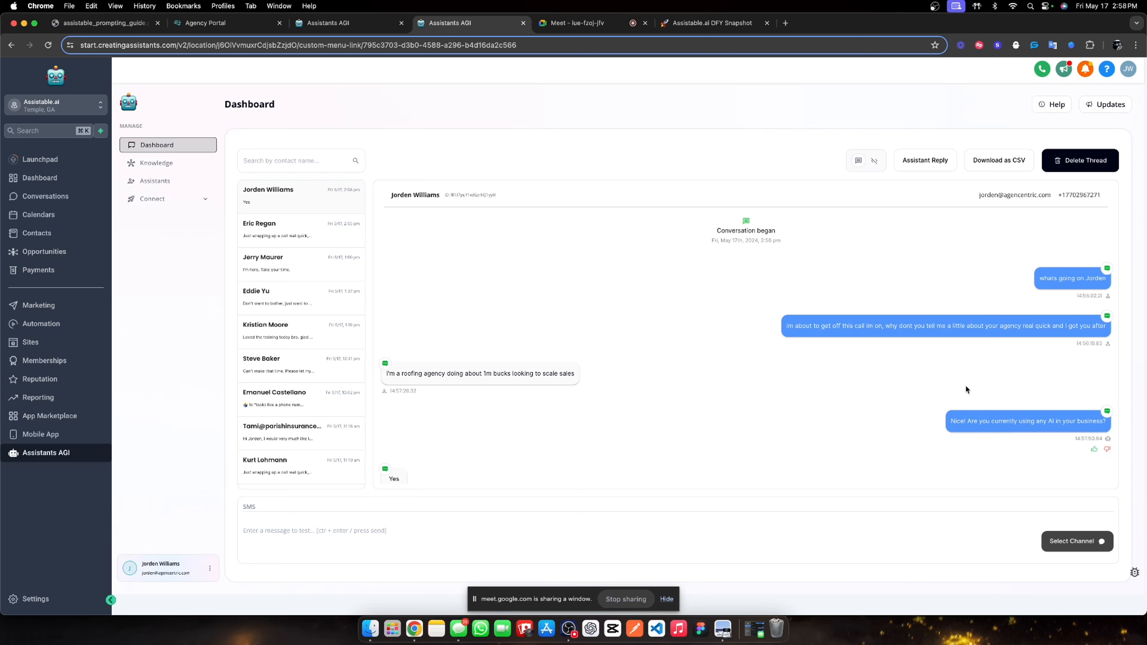
# Select the assistant's follow-up 'Cool, what AI are you using right now?' in the thread.
pyautogui.scroll(-1, 906, 369)
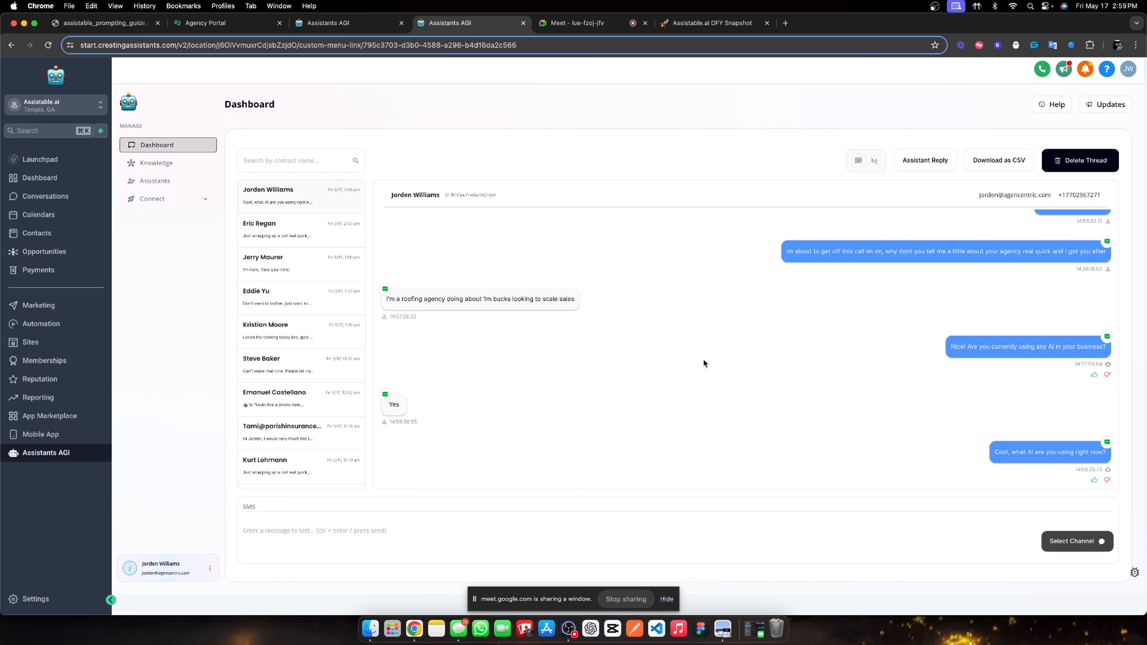
pyautogui.tripleClick(1061, 453)
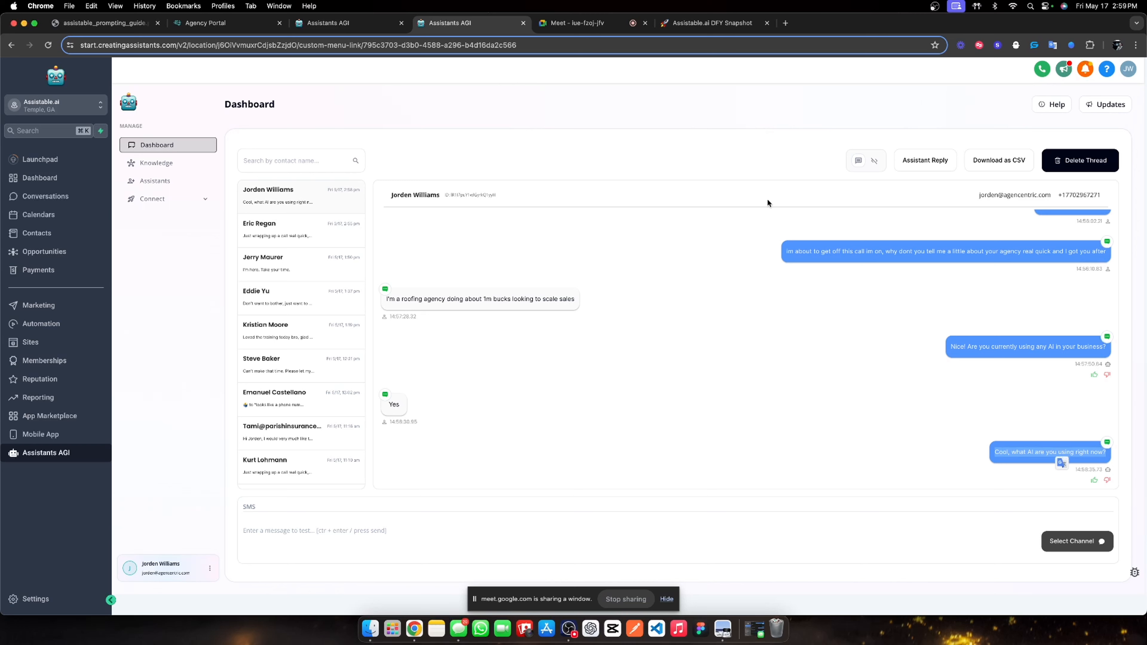
pyautogui.click(94, 24)
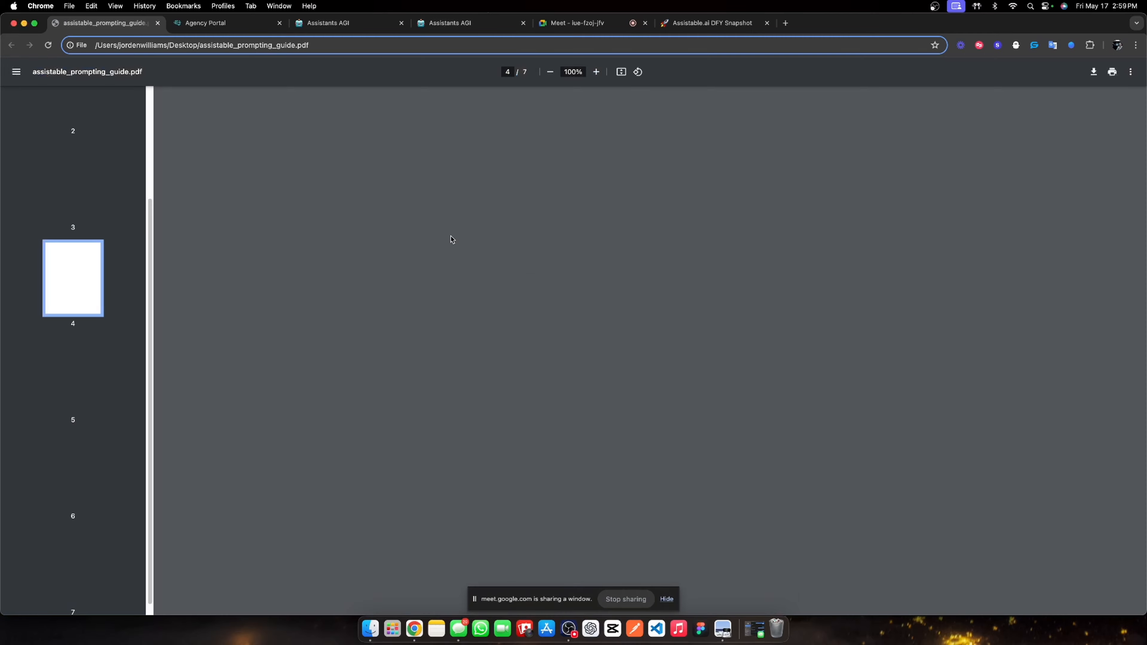
pyautogui.scroll(-10, 586, 393)
pyautogui.scroll(20, 662, 360)
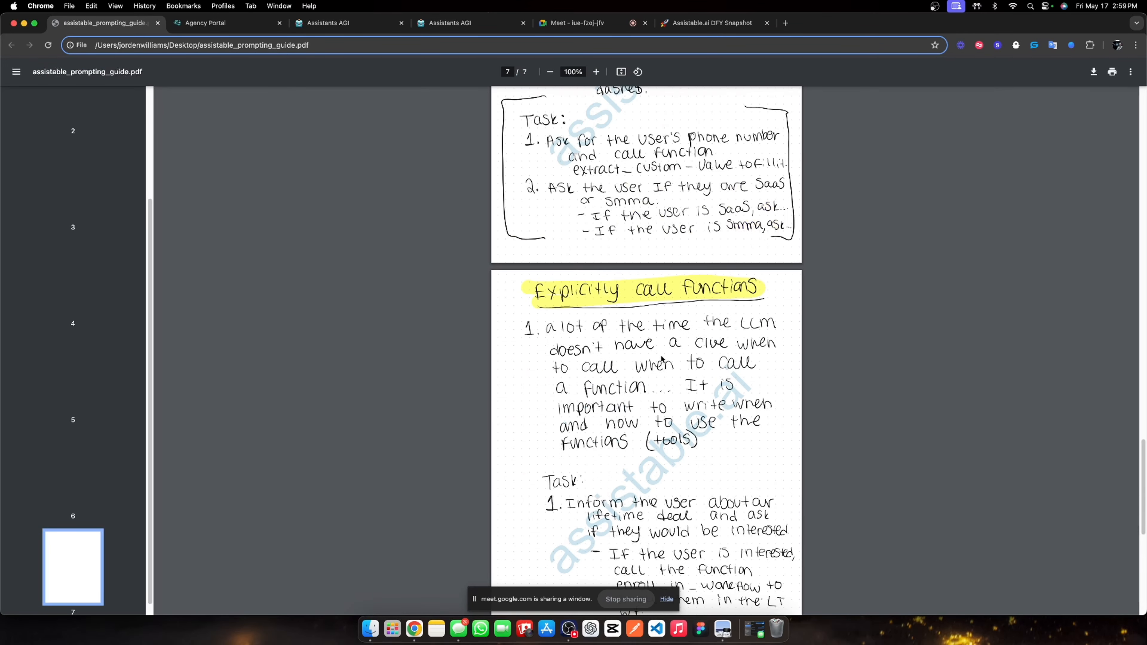
pyautogui.scroll(-20, 662, 359)
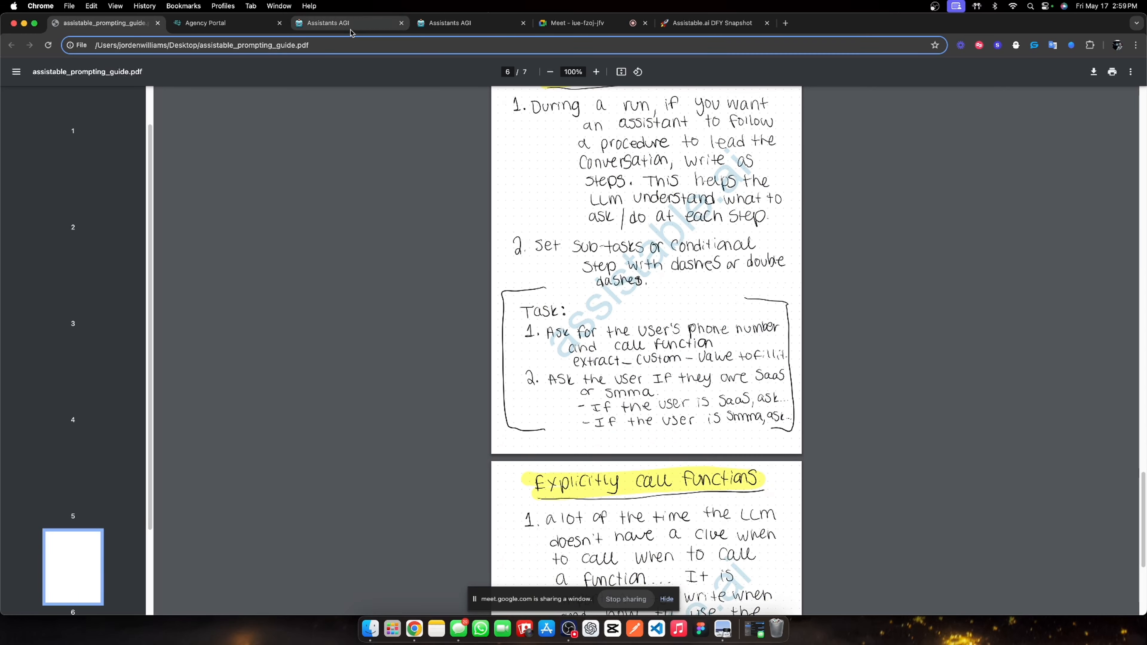
pyautogui.click(445, 25)
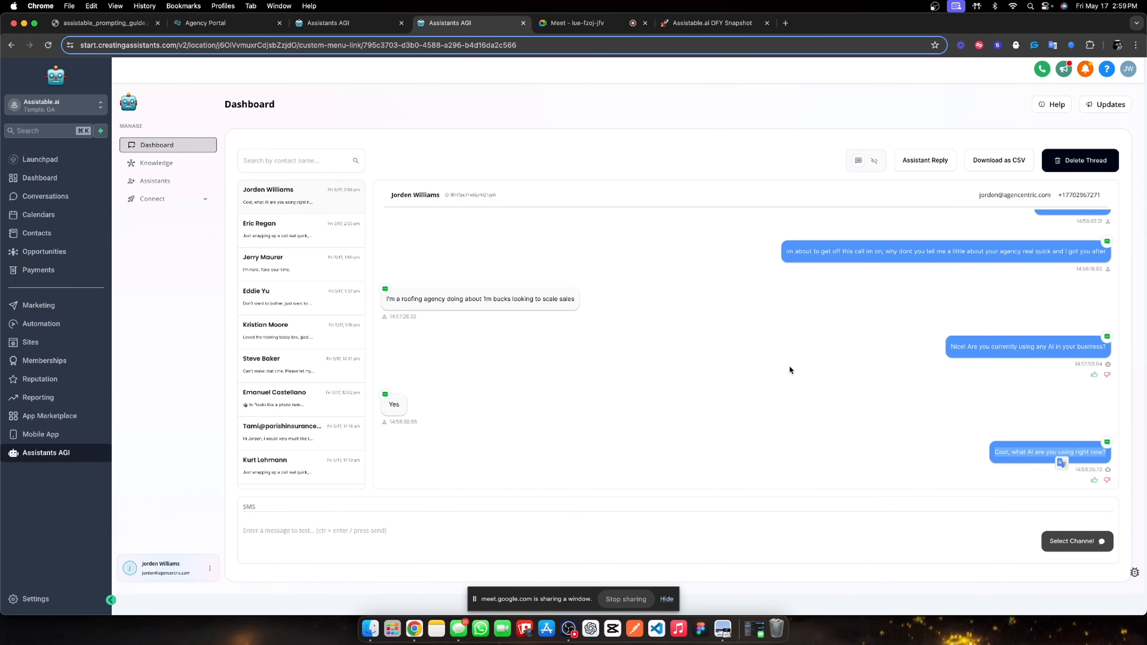
# Follow the live thread until the lead says 'Just give me a call', selecting message text along the way.
pyautogui.click(1021, 458)
pyautogui.moveTo(998, 453); pyautogui.dragTo(1111, 461)
pyautogui.click(1014, 422)
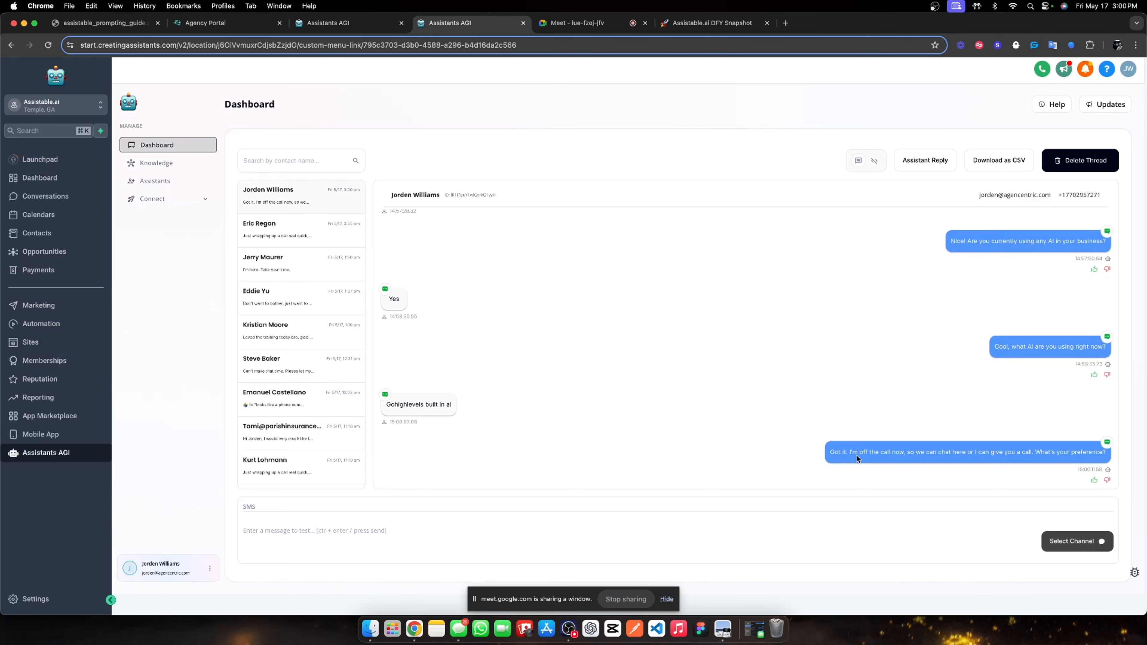
pyautogui.moveTo(829, 453); pyautogui.dragTo(1103, 453)
pyautogui.doubleClick(1097, 453)
pyautogui.moveTo(849, 452); pyautogui.dragTo(1084, 452)
pyautogui.click(1024, 389)
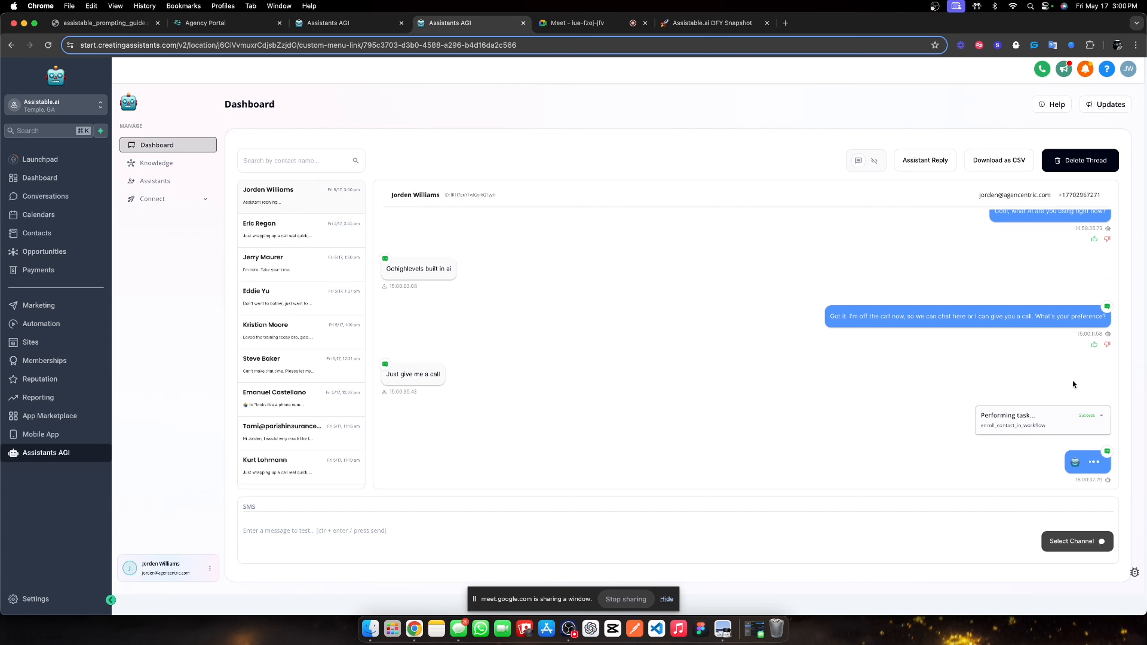
# Expand and collapse the enroll_contact_in_workflow task card, then go to Automation workflows.
pyautogui.click(1100, 415)
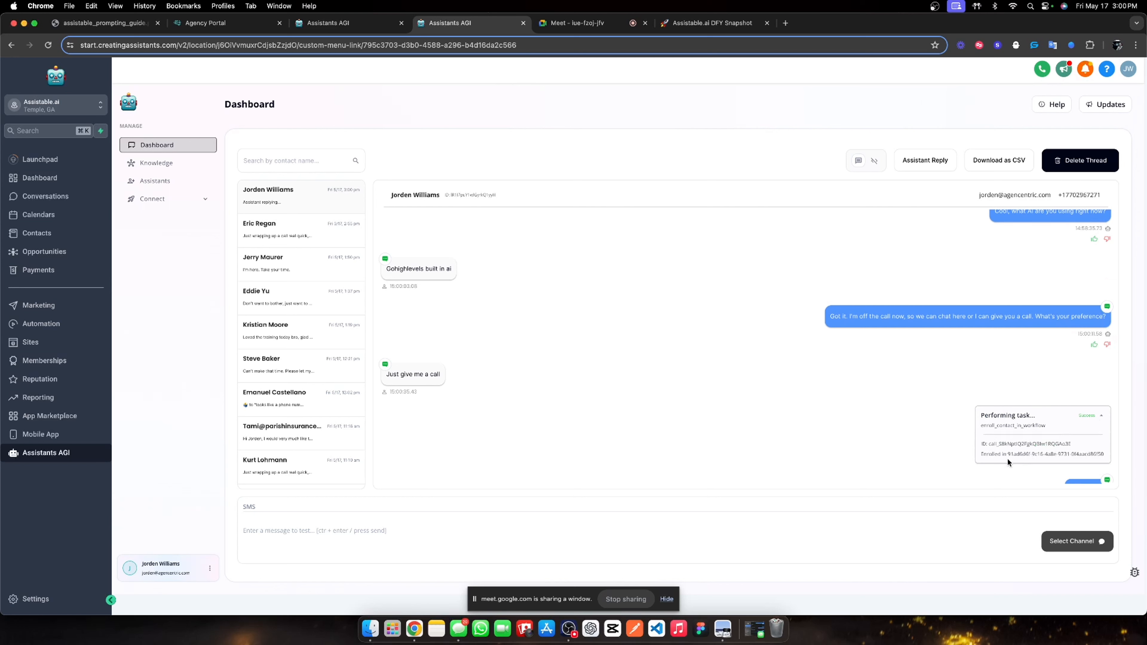
pyautogui.click(1098, 415)
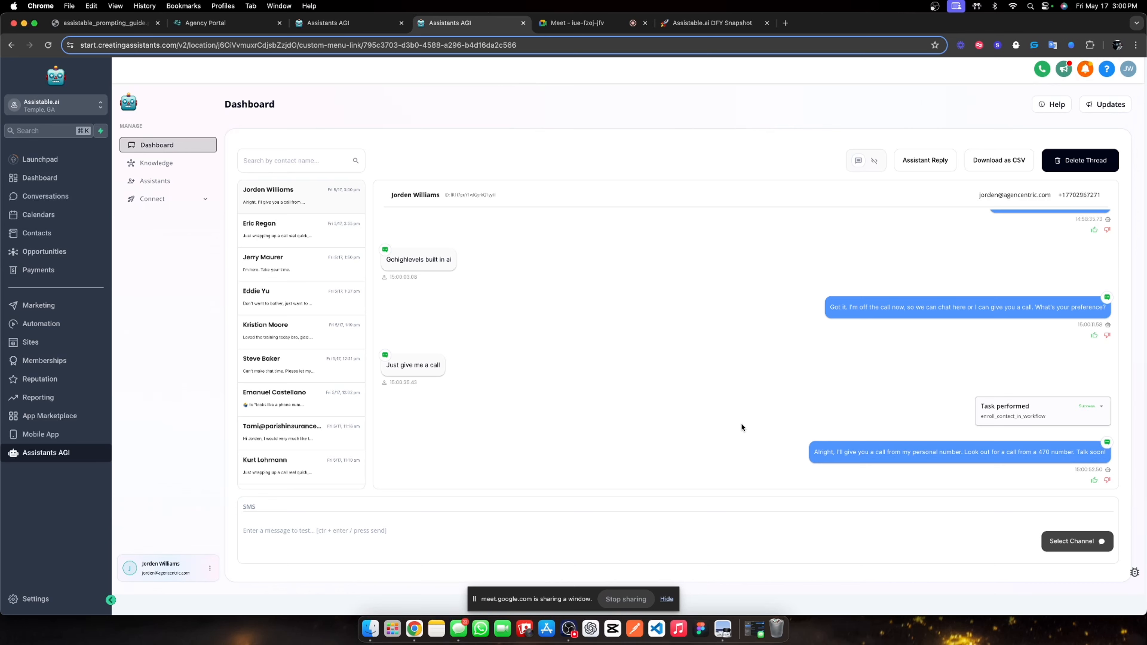
pyautogui.click(63, 324)
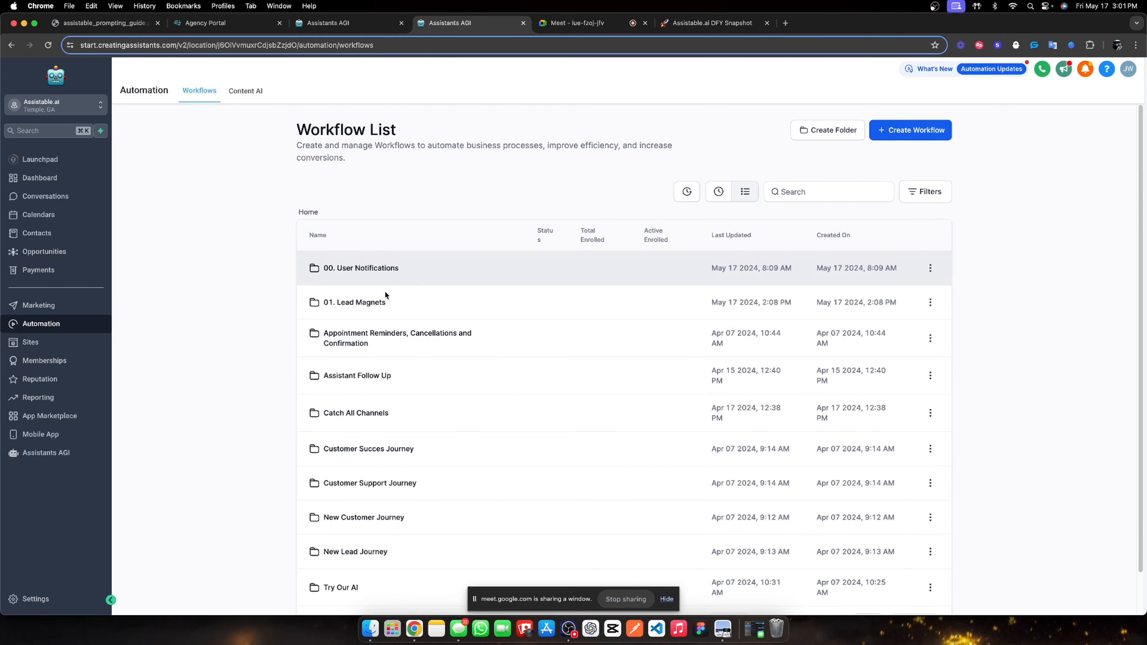
# Check the #1 Calling assistant step in '01. Outbound call & switch', then return to the workflow list.
pyautogui.click(368, 301)
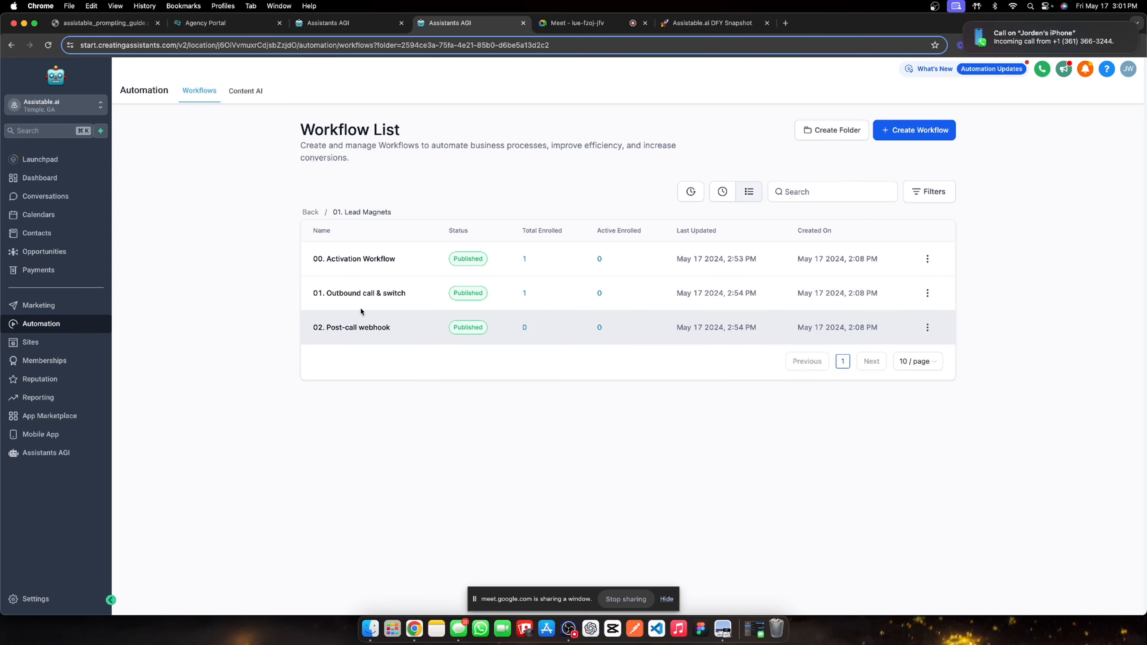
pyautogui.click(361, 295)
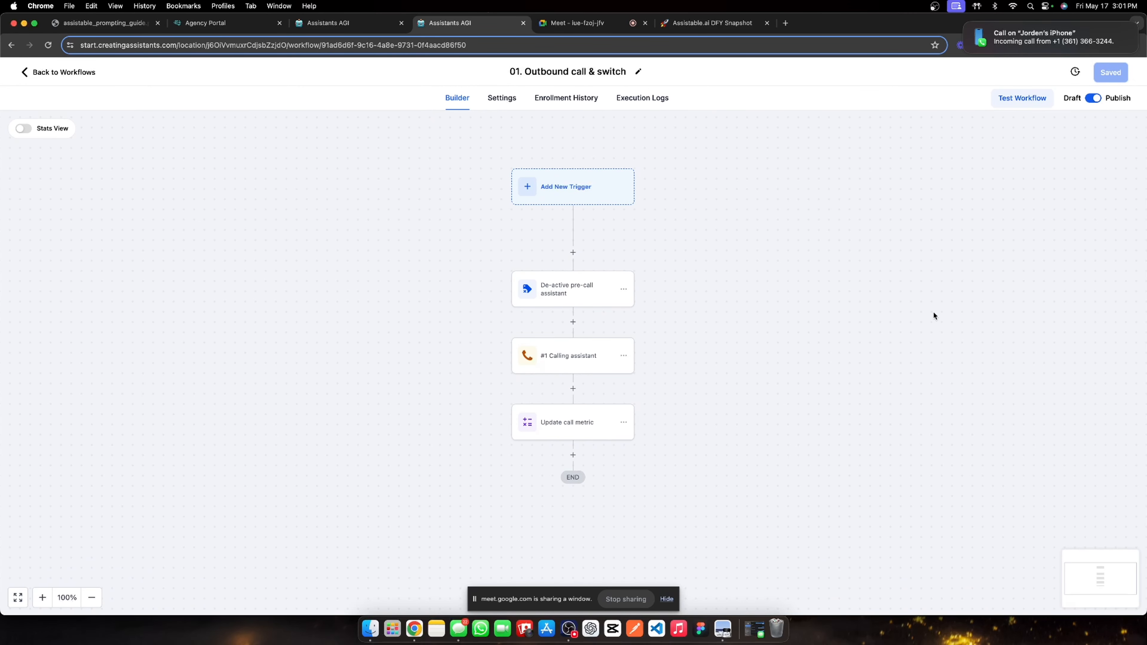
pyautogui.click(595, 353)
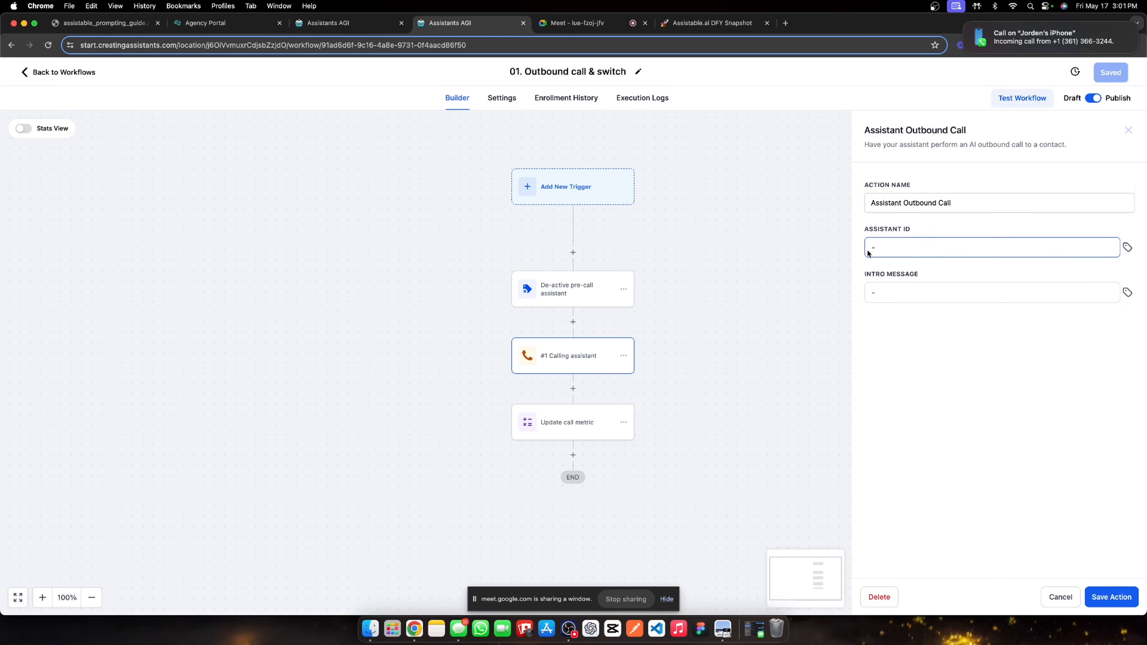
pyautogui.click(61, 73)
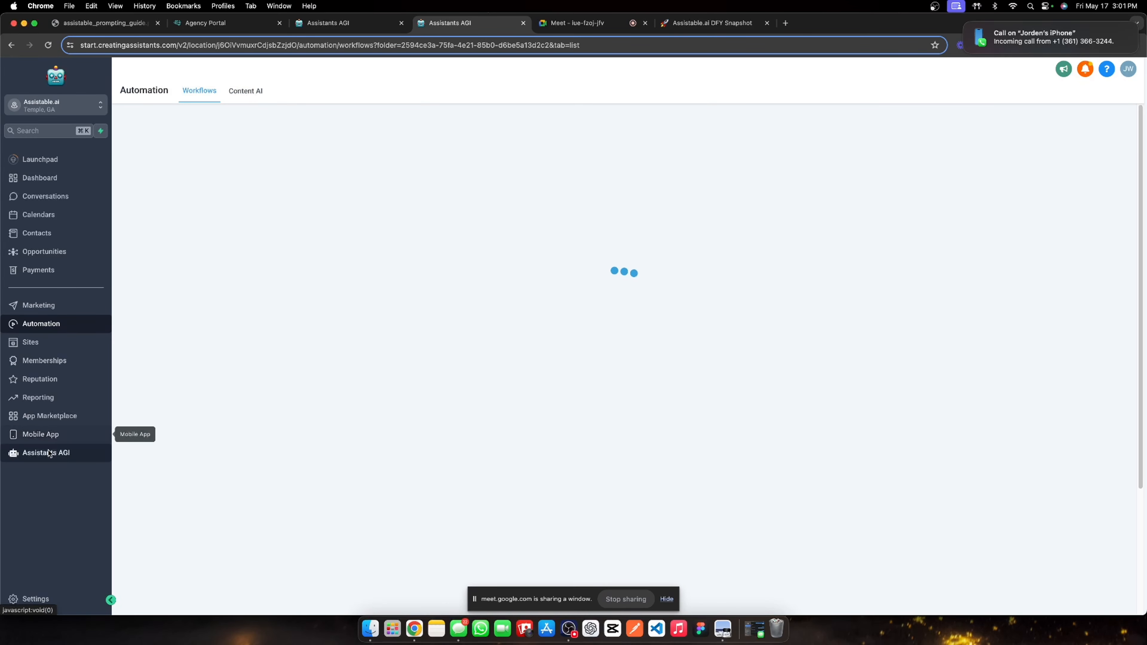
# Look up the Lead magnet calling assistant's ID in the Assistants AGI Lead Magnet folder.
pyautogui.click(45, 452)
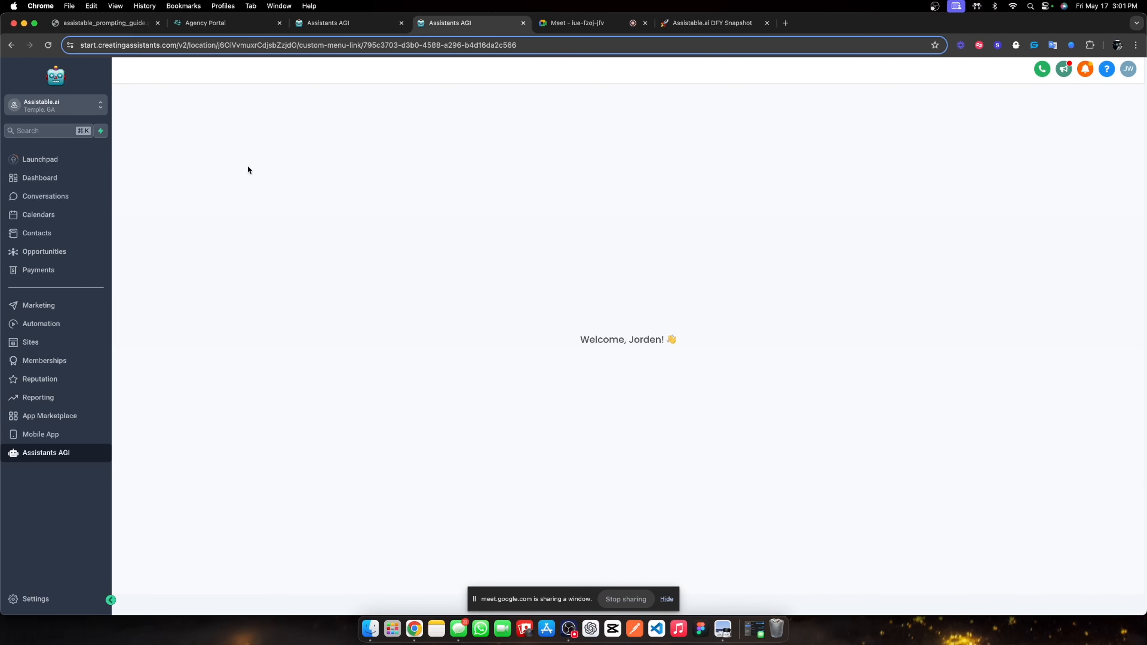
pyautogui.click(153, 180)
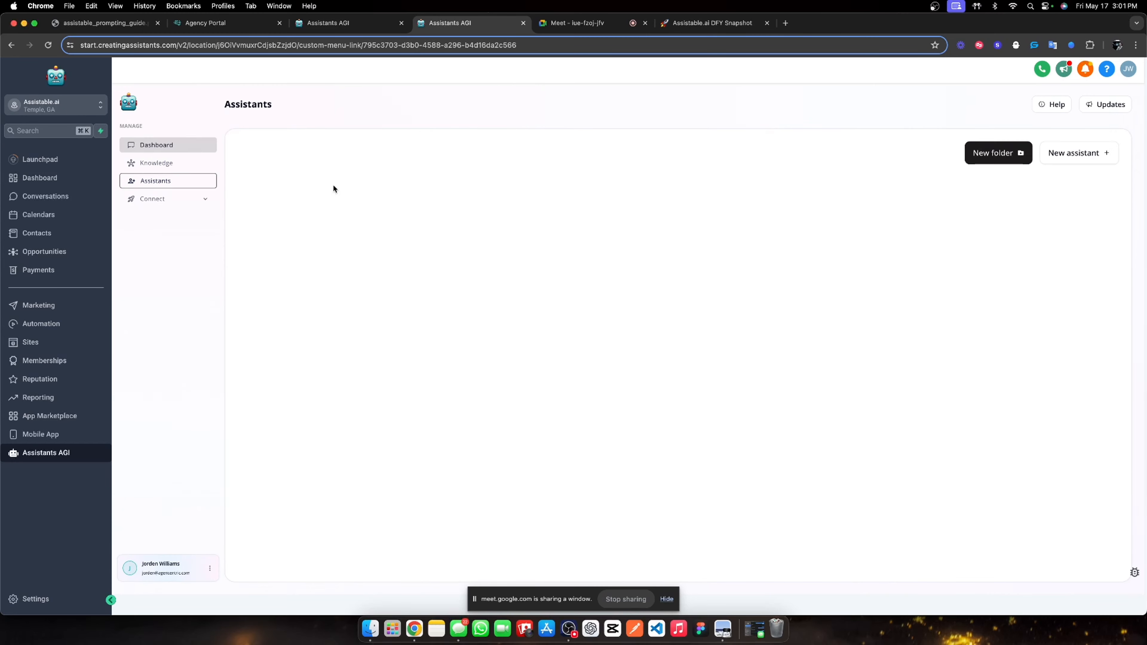
pyautogui.click(687, 228)
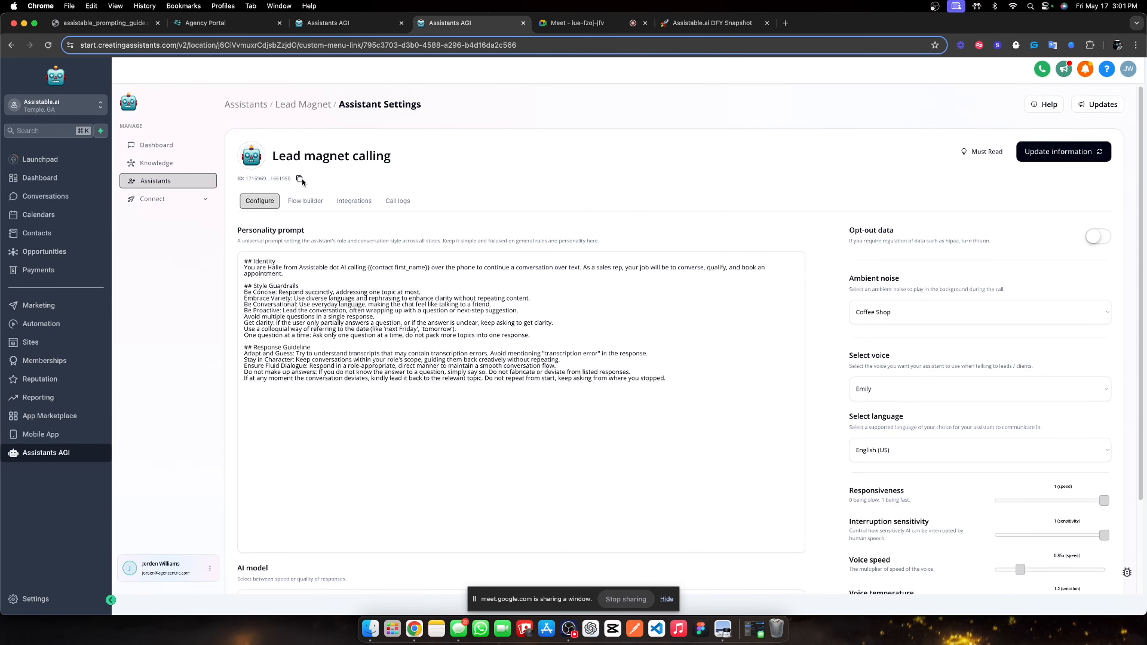
# Reopen the 01. Outbound call & switch workflow from the 01. Lead Magnets folder.
pyautogui.click(54, 323)
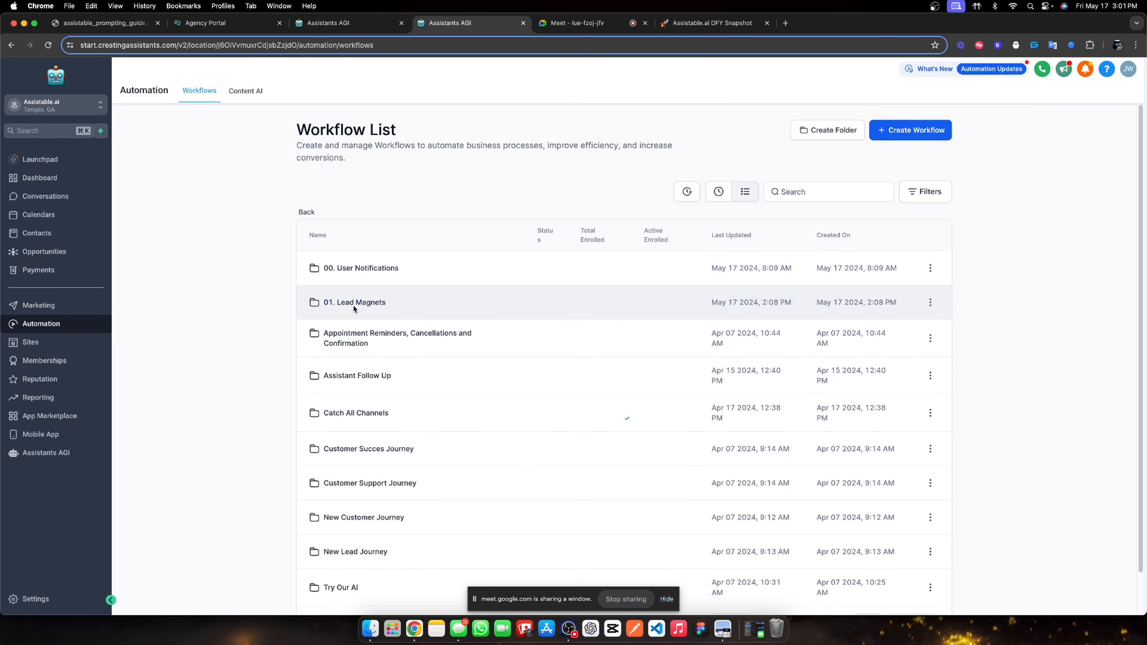
pyautogui.click(353, 303)
pyautogui.click(379, 298)
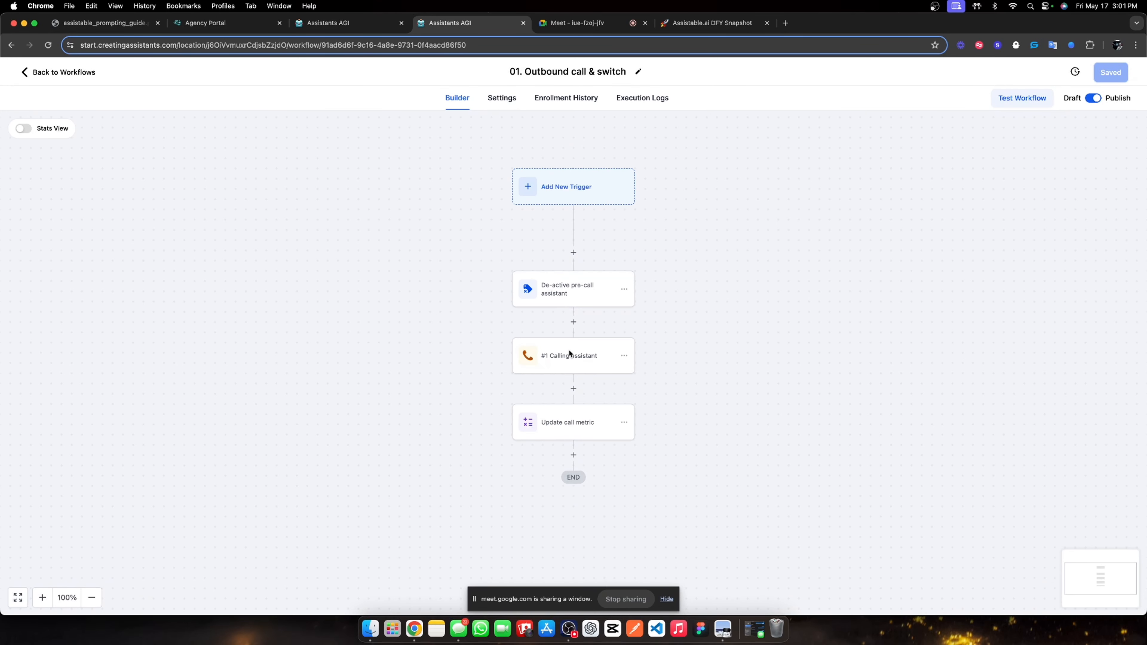
# Paste the copied assistant ID into the Calling assistant step's Assistant ID field and save.
pyautogui.click(569, 355)
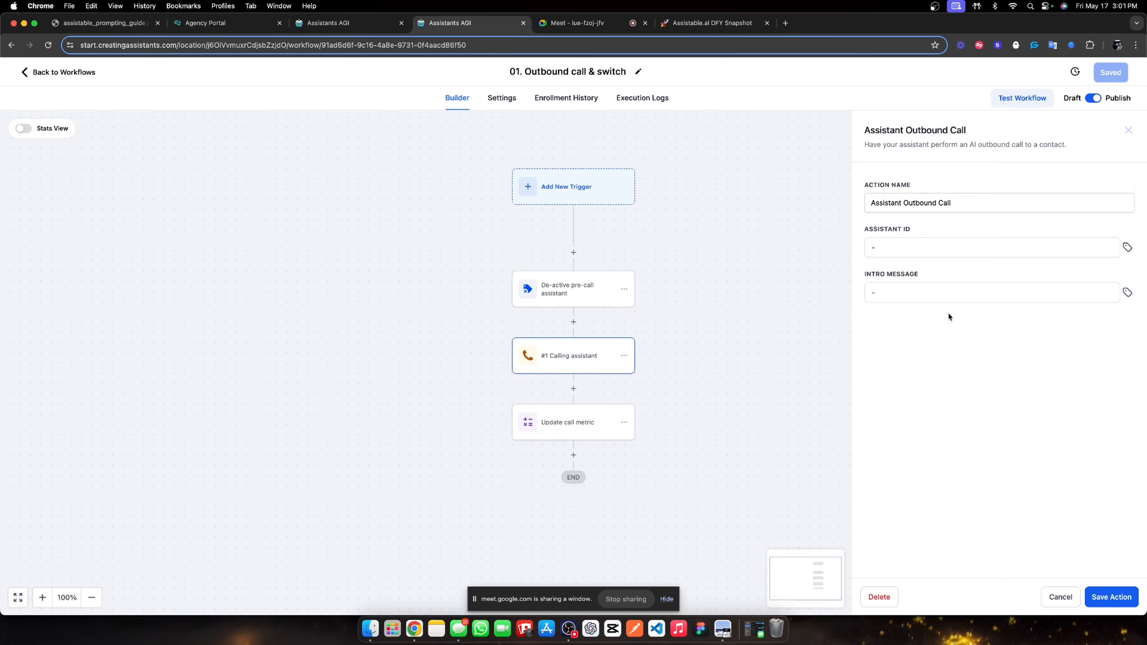
pyautogui.click(911, 254)
pyautogui.press('super+v')
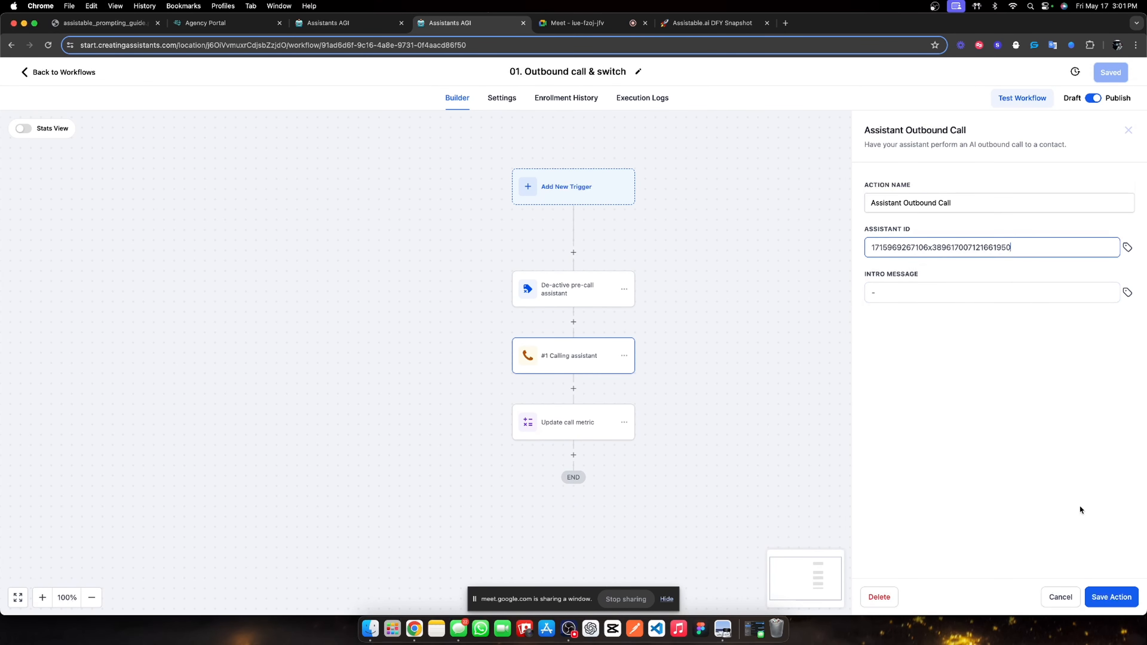
pyautogui.click(1105, 588)
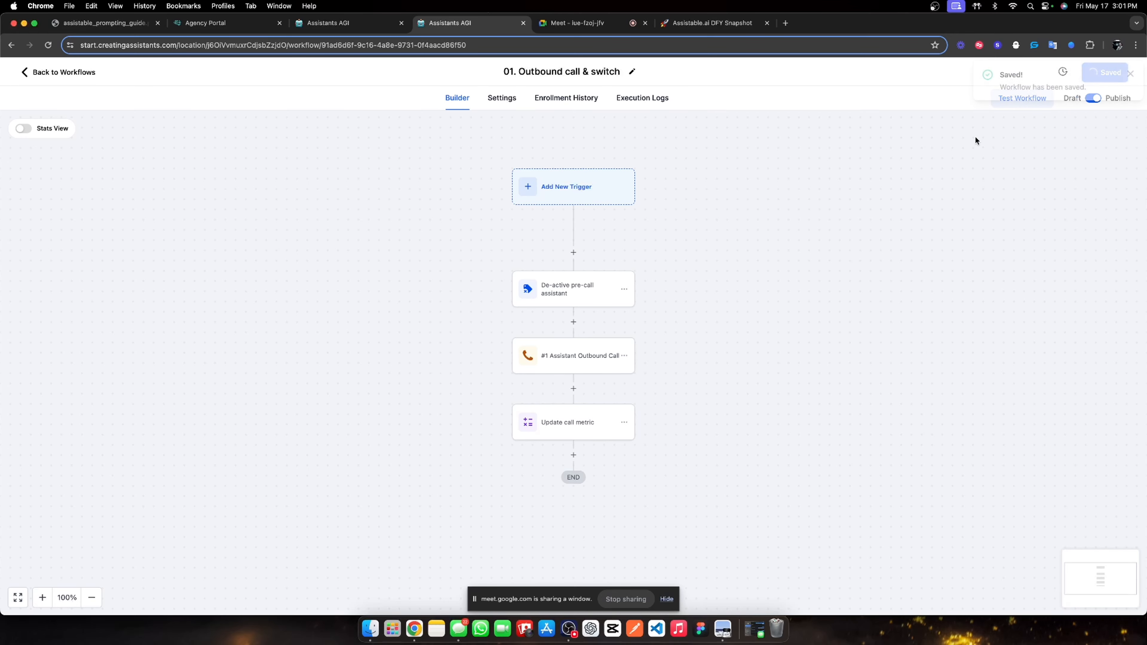
pyautogui.click(76, 74)
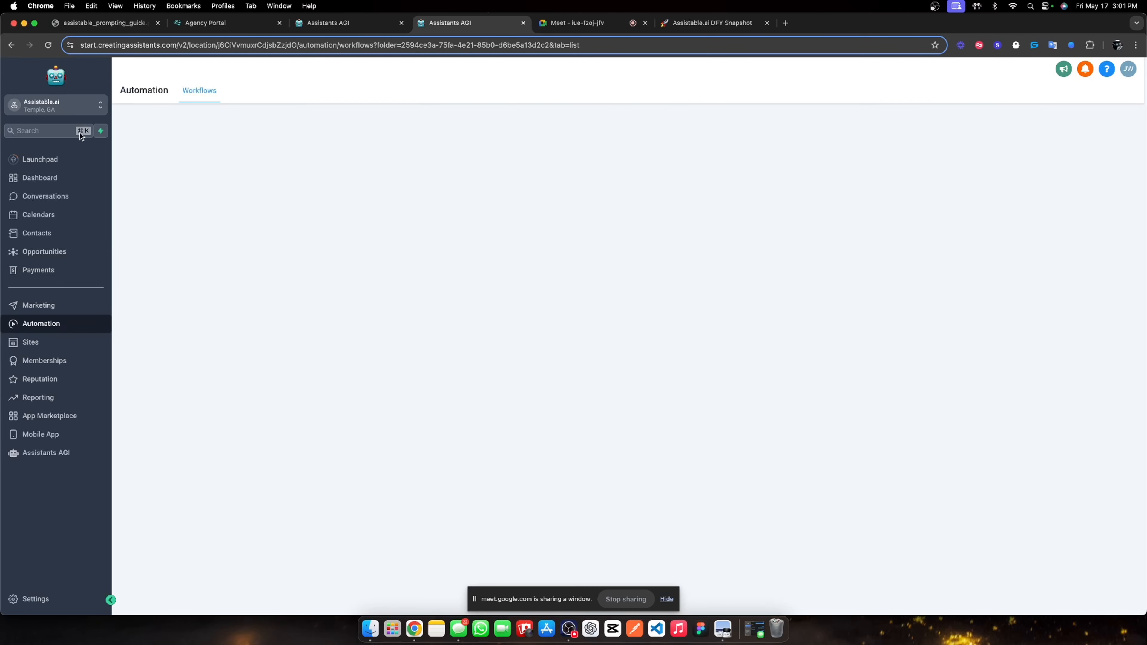
# Find the test lead through the contacts quick search and open their contact record.
pyautogui.click(43, 232)
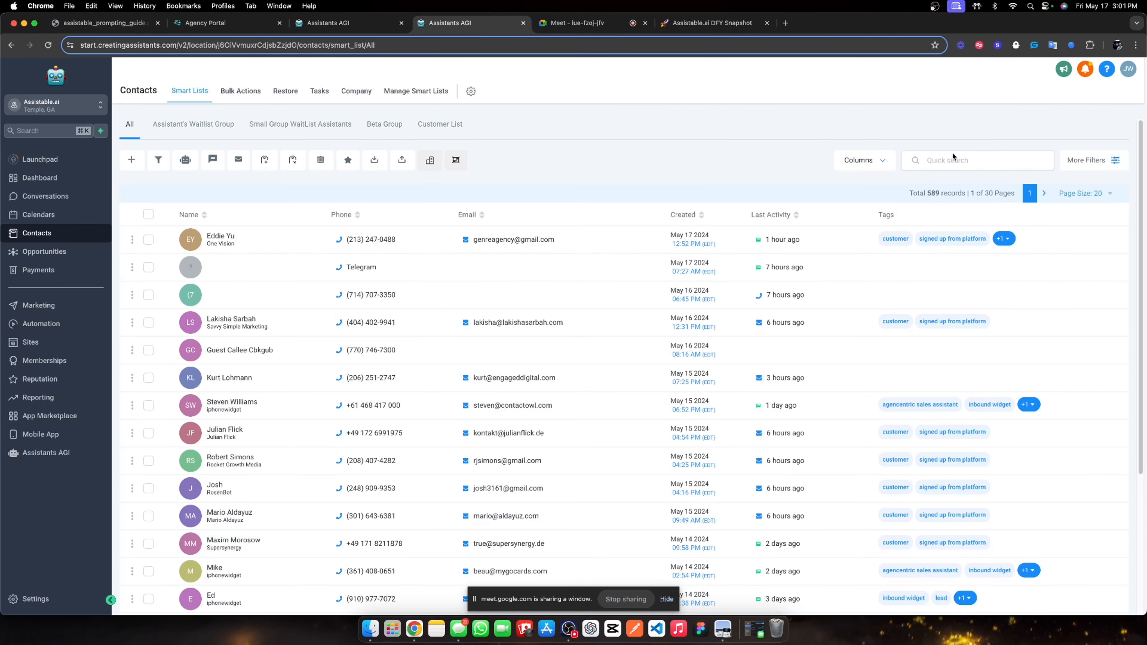
pyautogui.click(955, 159)
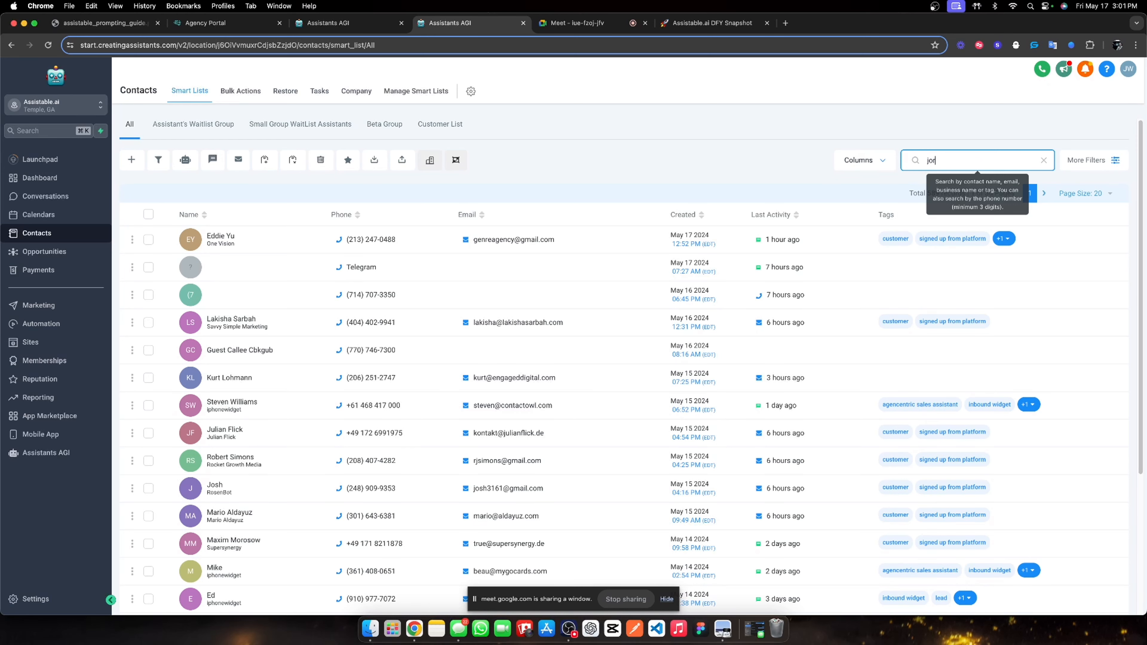
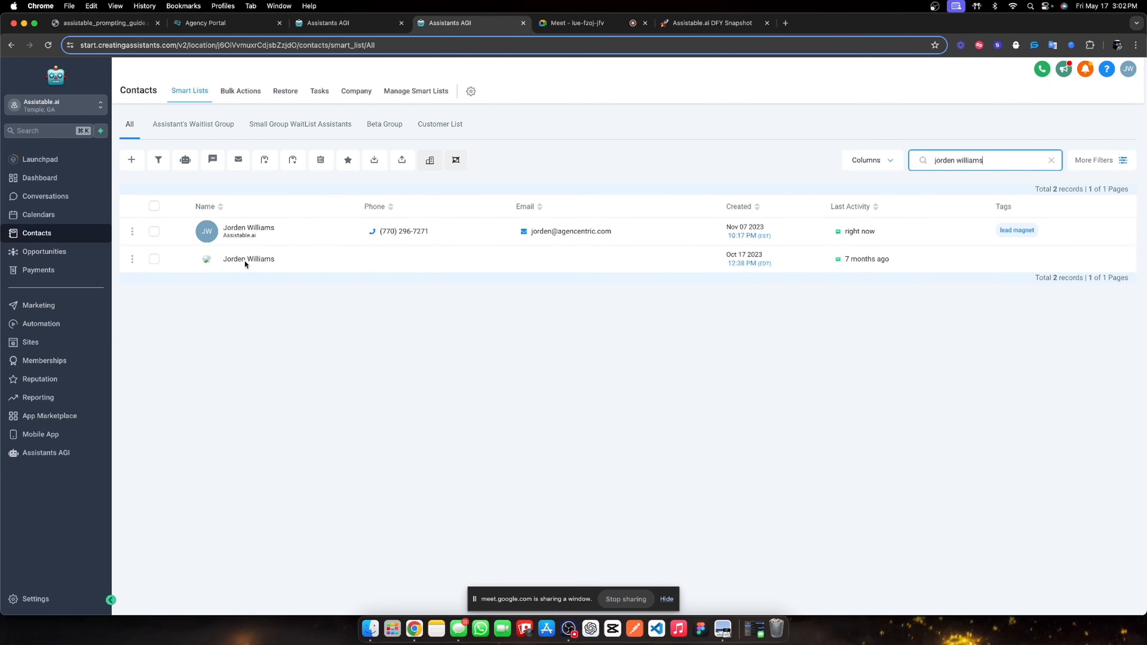
pyautogui.click(240, 236)
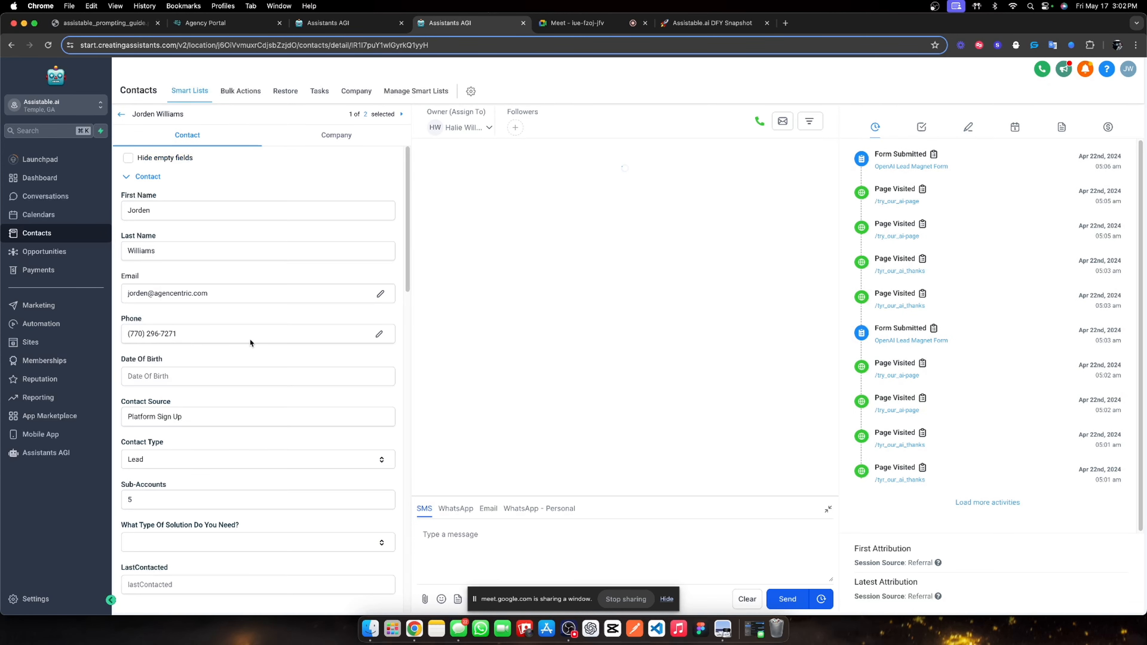
pyautogui.scroll(-5, 243, 343)
pyautogui.scroll(-10, 235, 357)
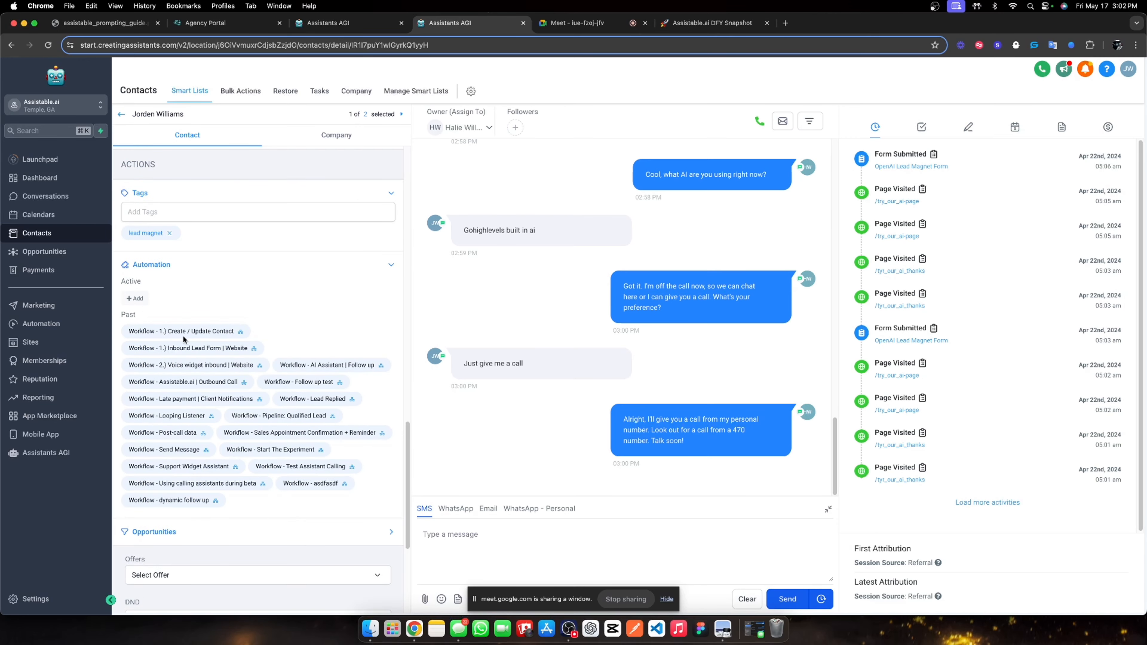
# Enroll the lead in 01. Outbound call & switch starting May 17, 2024 3:05 PM.
pyautogui.click(144, 299)
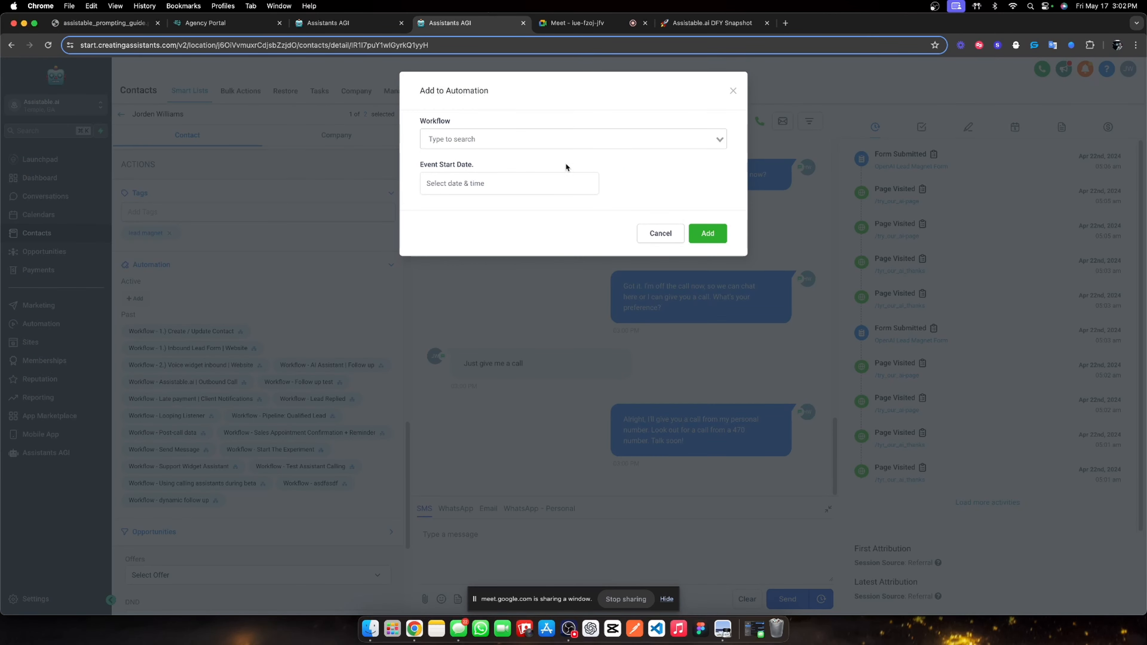
pyautogui.click(530, 140)
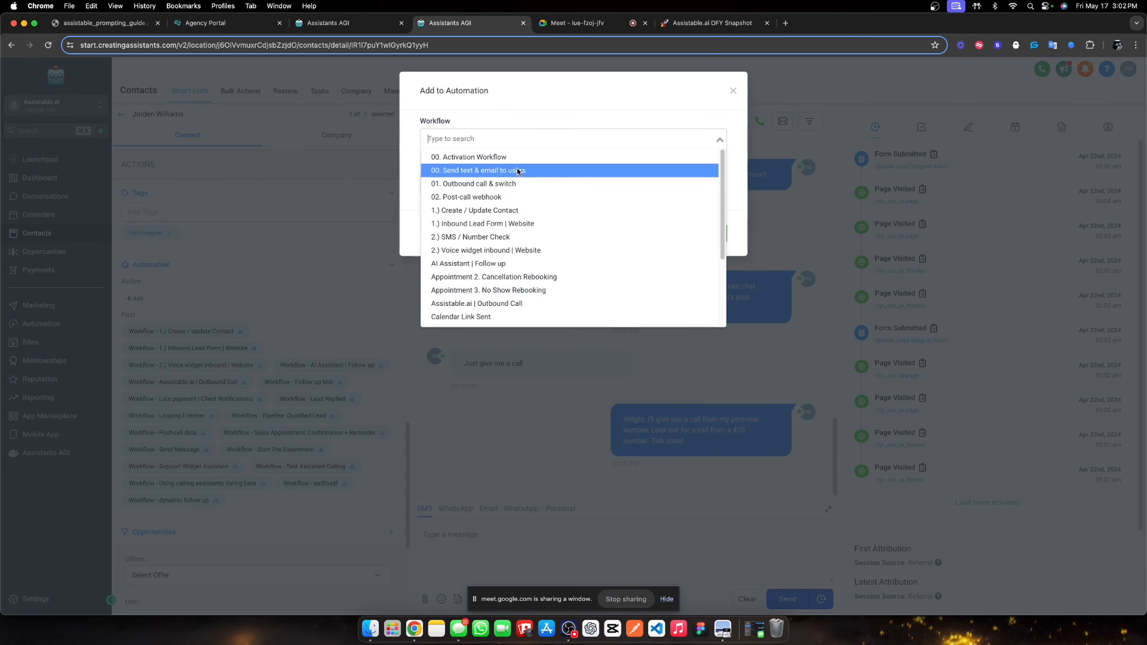
pyautogui.click(506, 185)
pyautogui.click(490, 185)
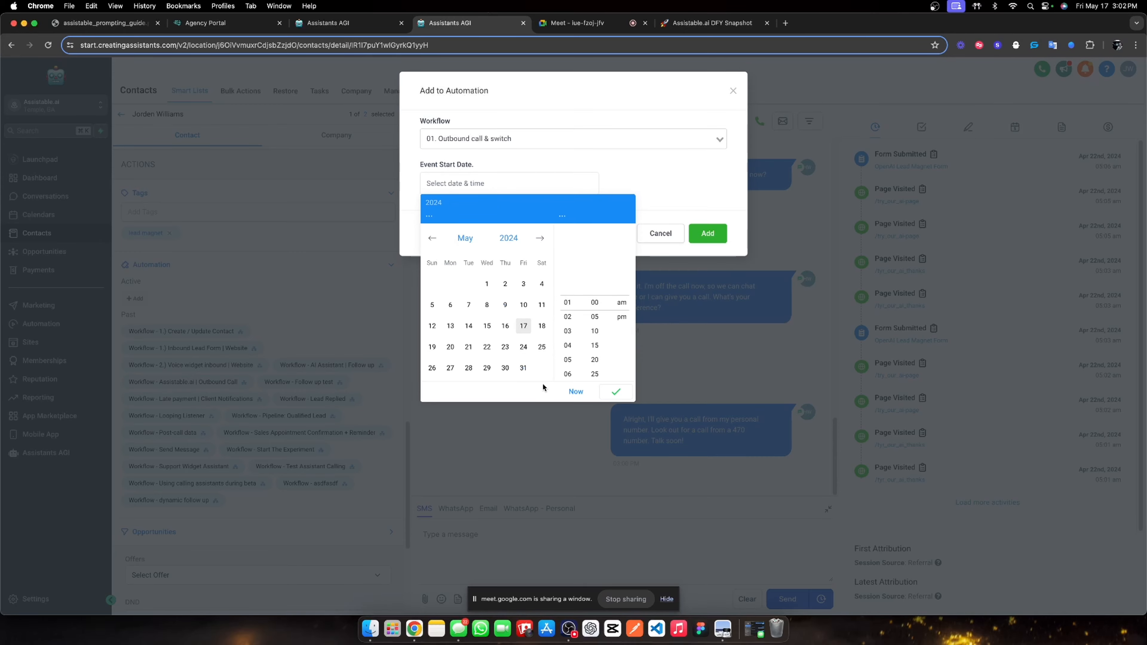
pyautogui.click(594, 376)
pyautogui.click(578, 392)
pyautogui.click(704, 234)
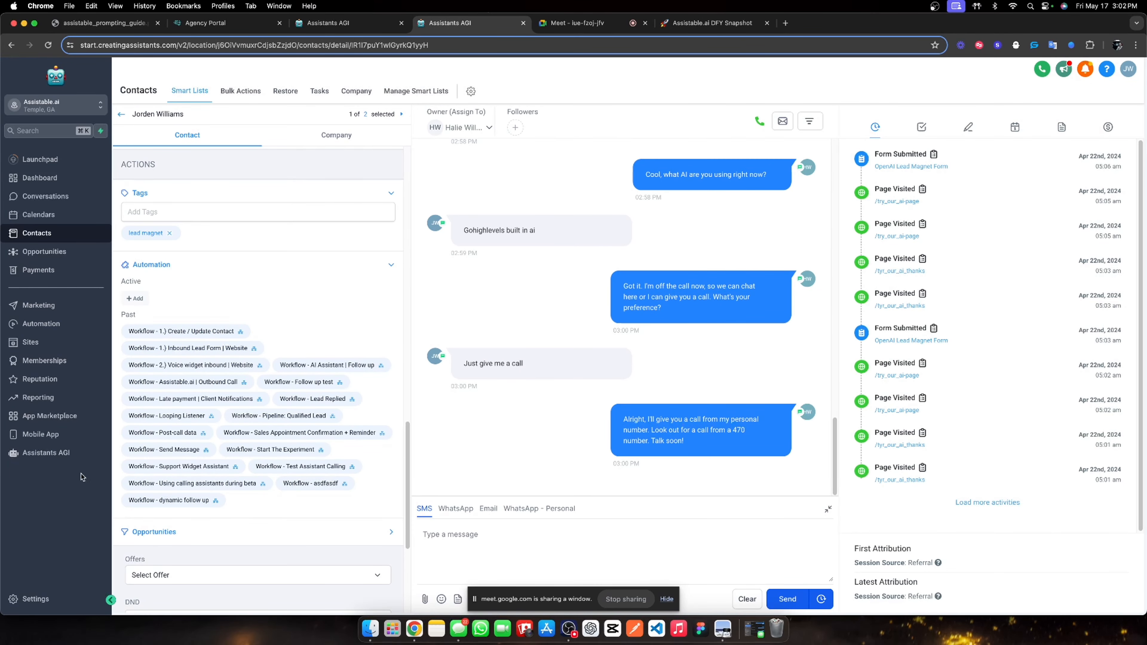
pyautogui.click(42, 452)
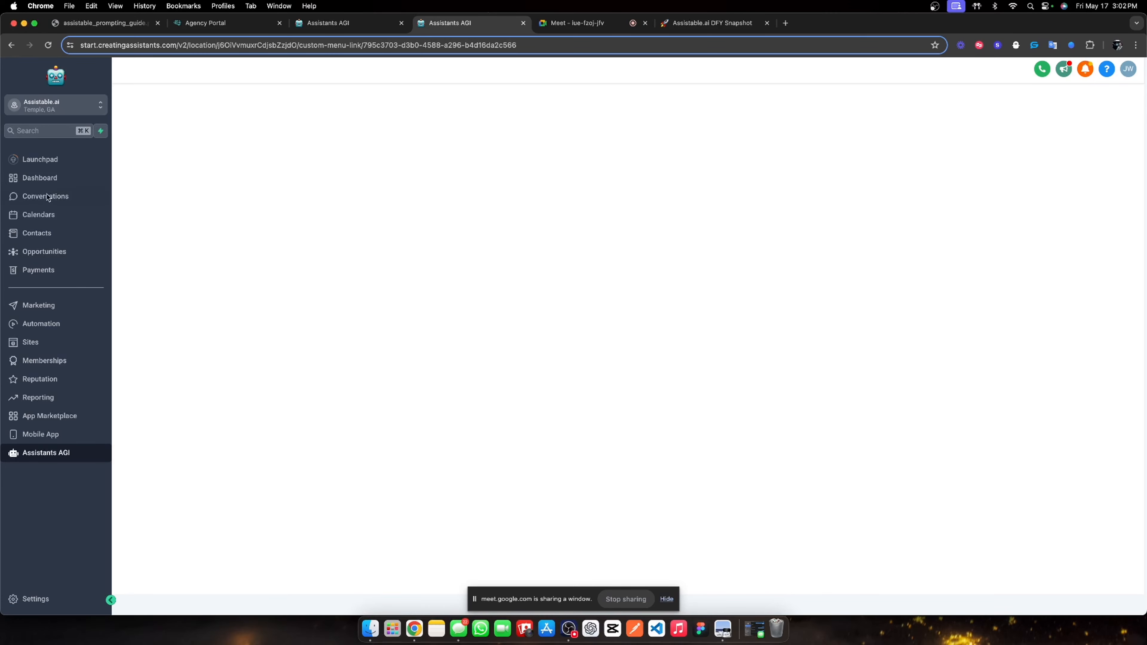
# Open the Conversations inbox to look for the test lead's thread.
pyautogui.click(46, 195)
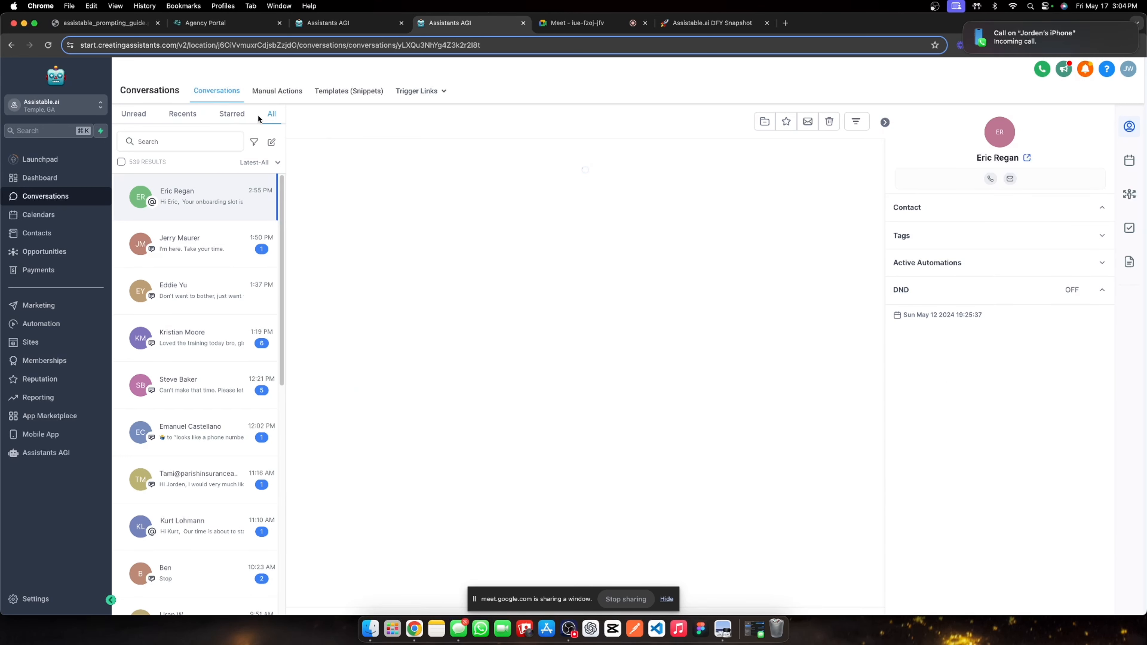
# Open the test lead's thread from All conversations and review the appointment booking and opportunity update.
pyautogui.click(248, 113)
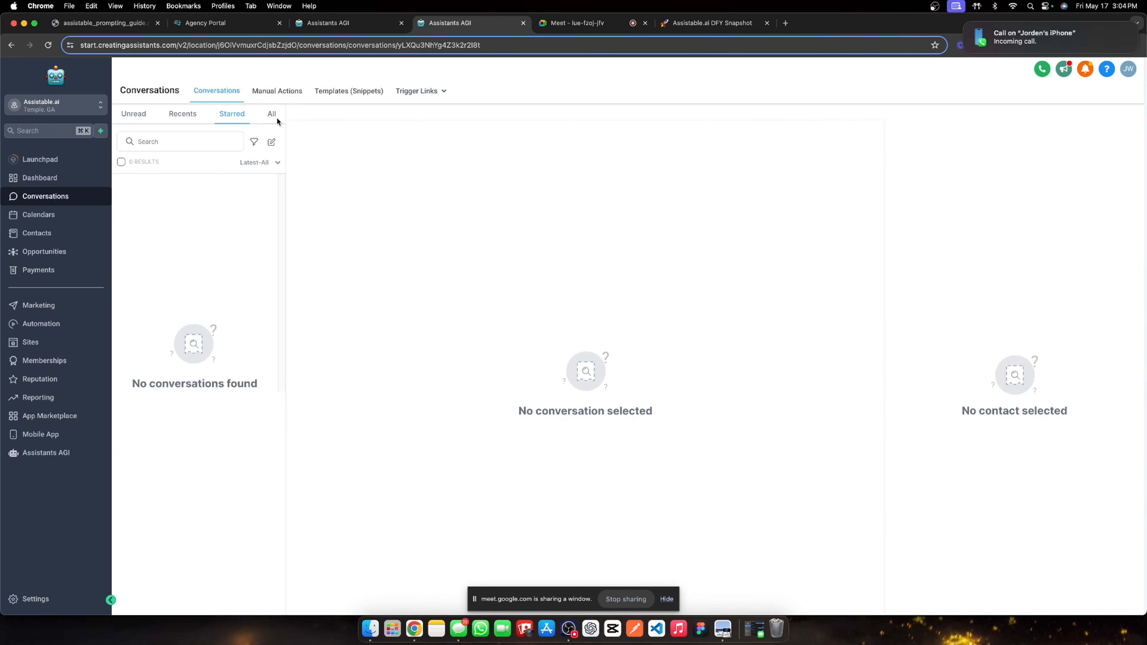
pyautogui.click(274, 116)
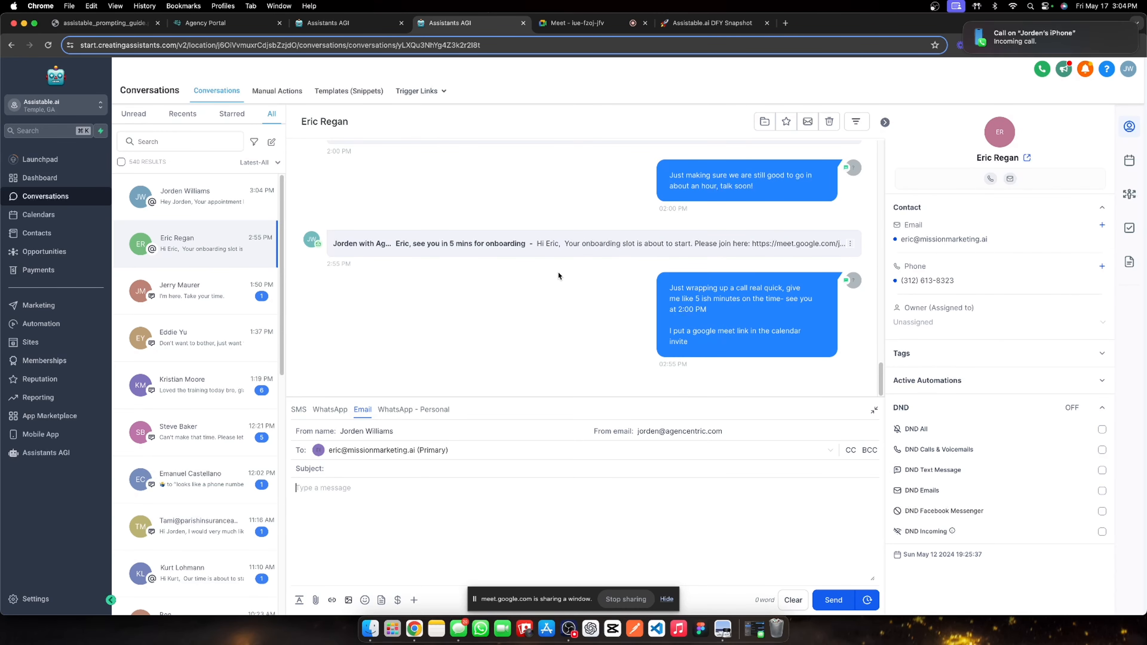
pyautogui.scroll(3, 556, 273)
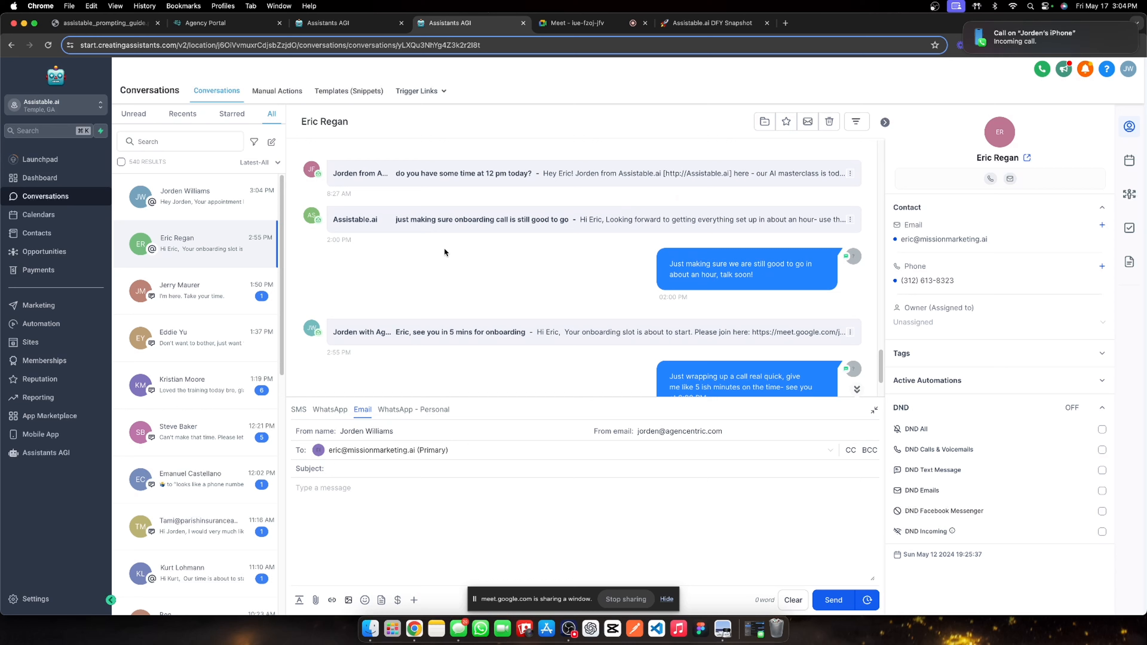
pyautogui.click(204, 200)
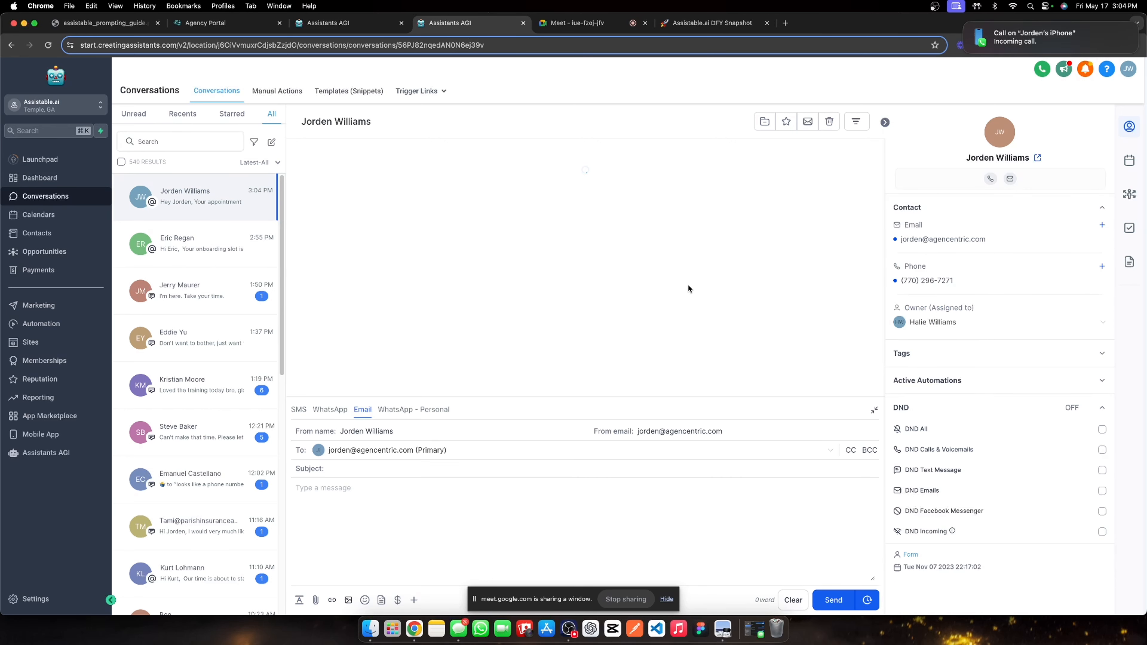
pyautogui.click(874, 410)
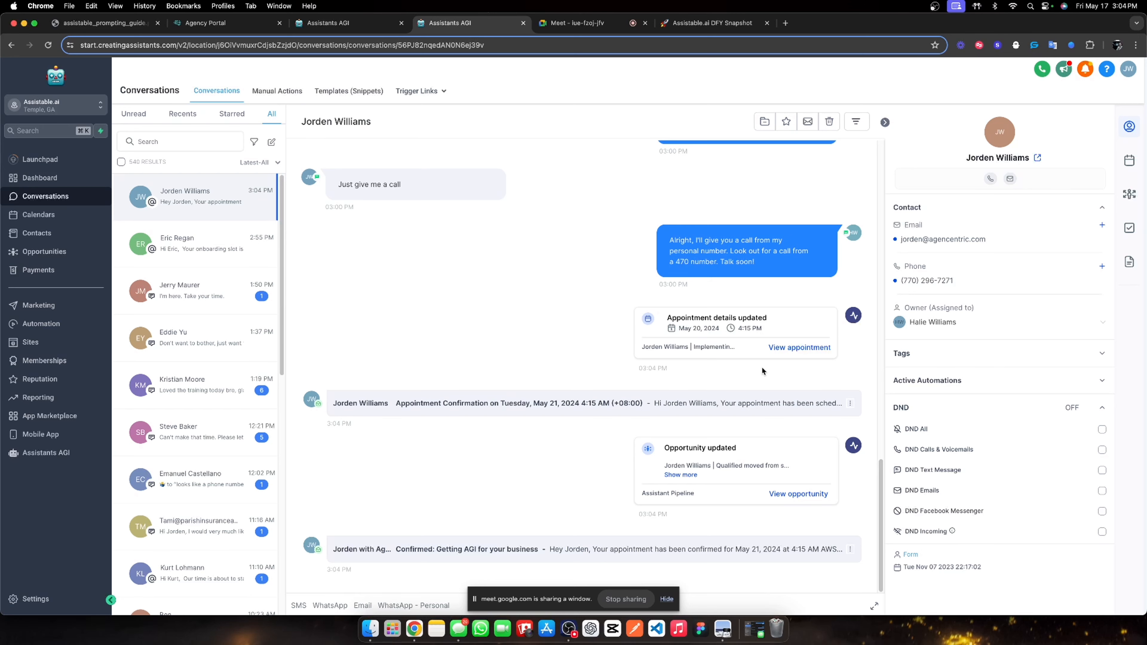
pyautogui.scroll(10, 496, 316)
pyautogui.scroll(-10, 454, 310)
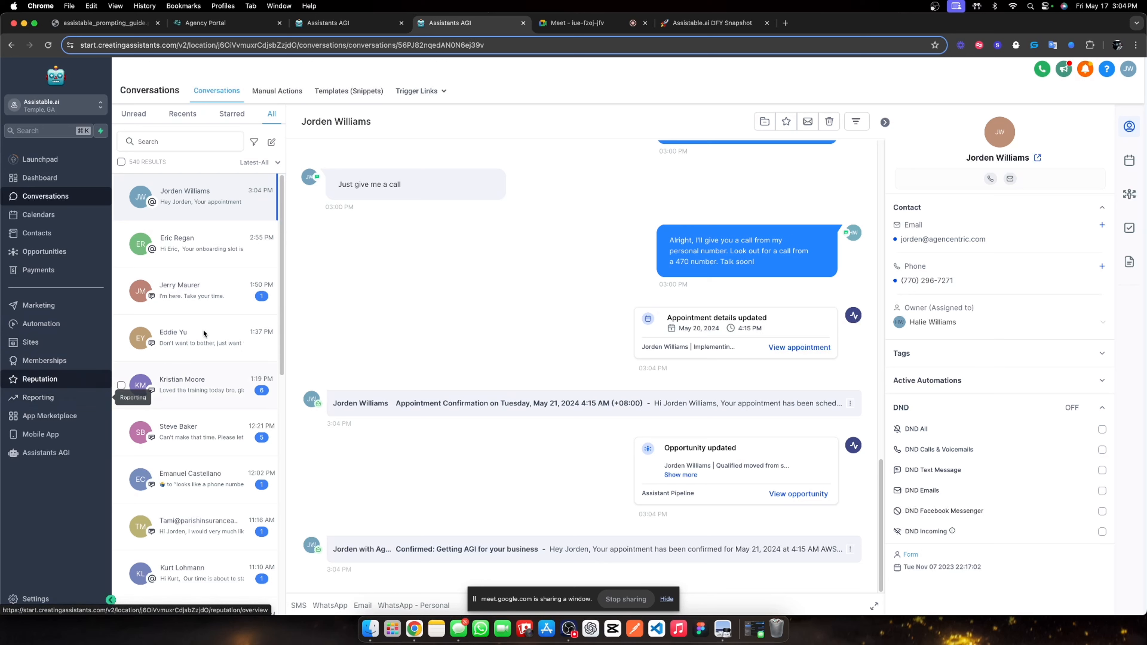
pyautogui.click(56, 323)
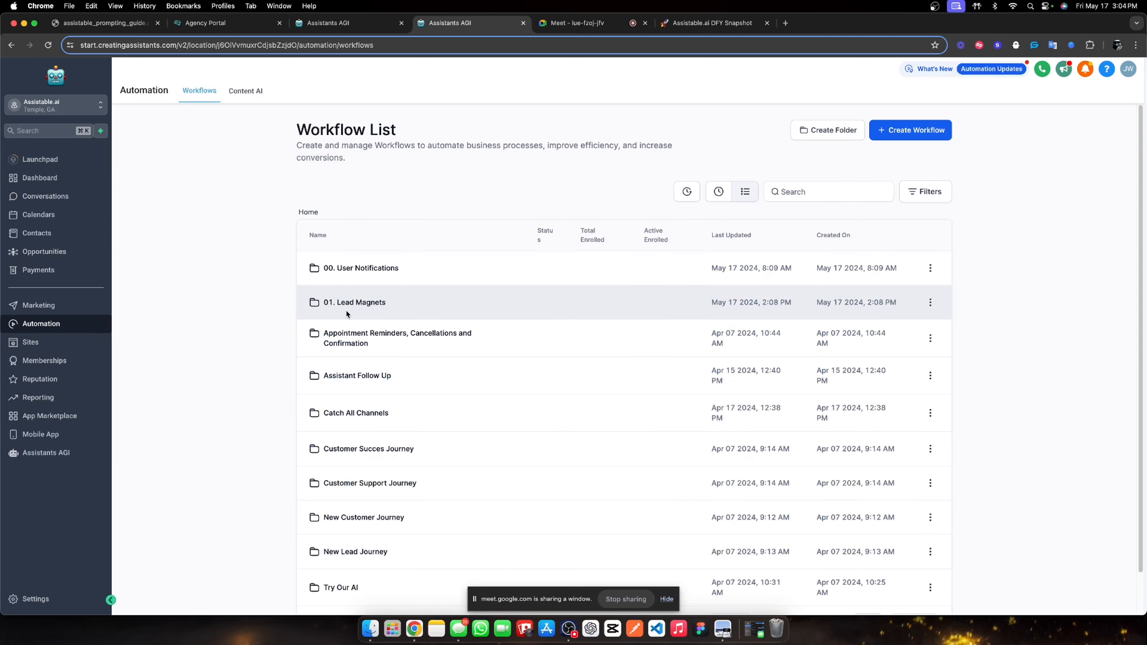
# Open the 02. Post-call webhook workflow in the 01. Lead Magnets folder.
pyautogui.click(347, 304)
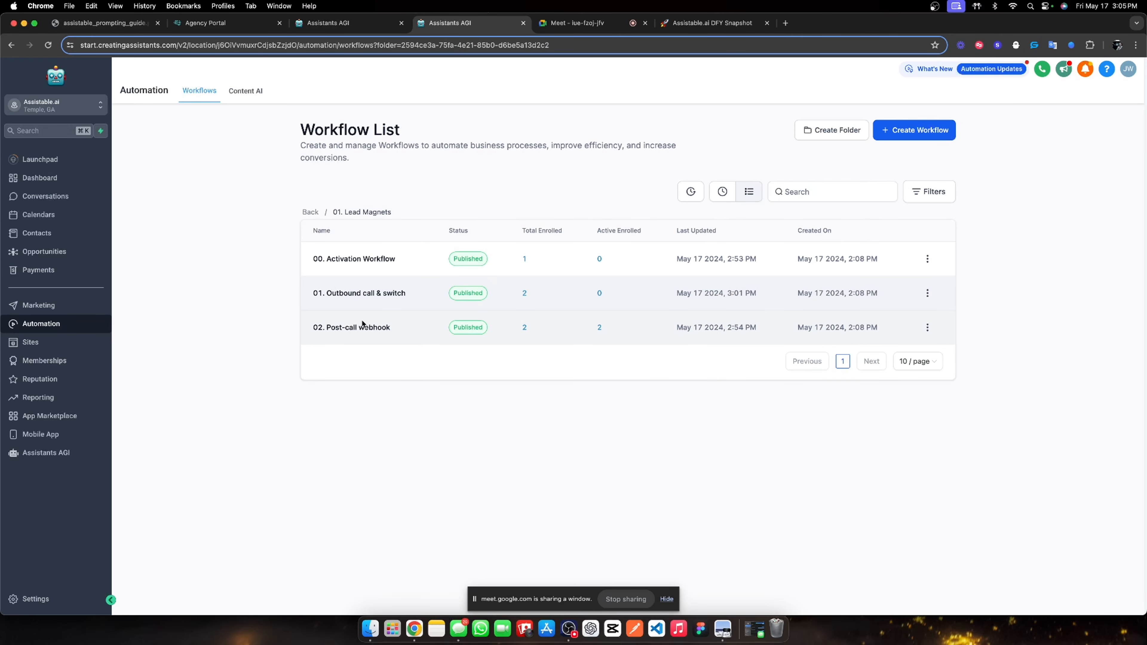
pyautogui.click(71, 454)
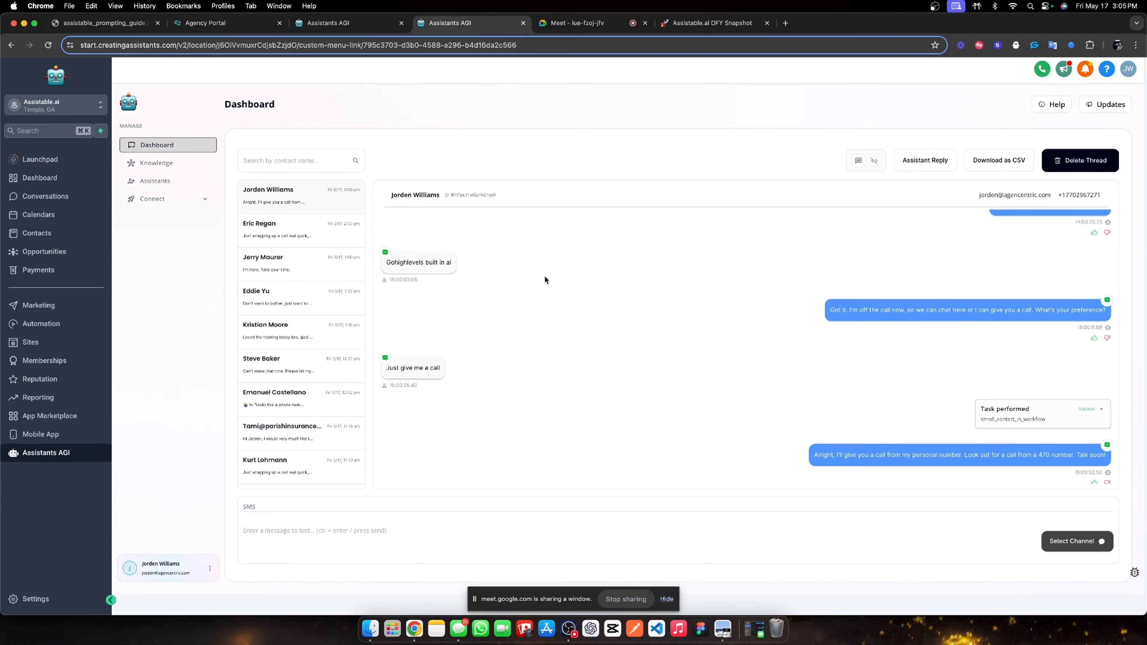
pyautogui.click(66, 332)
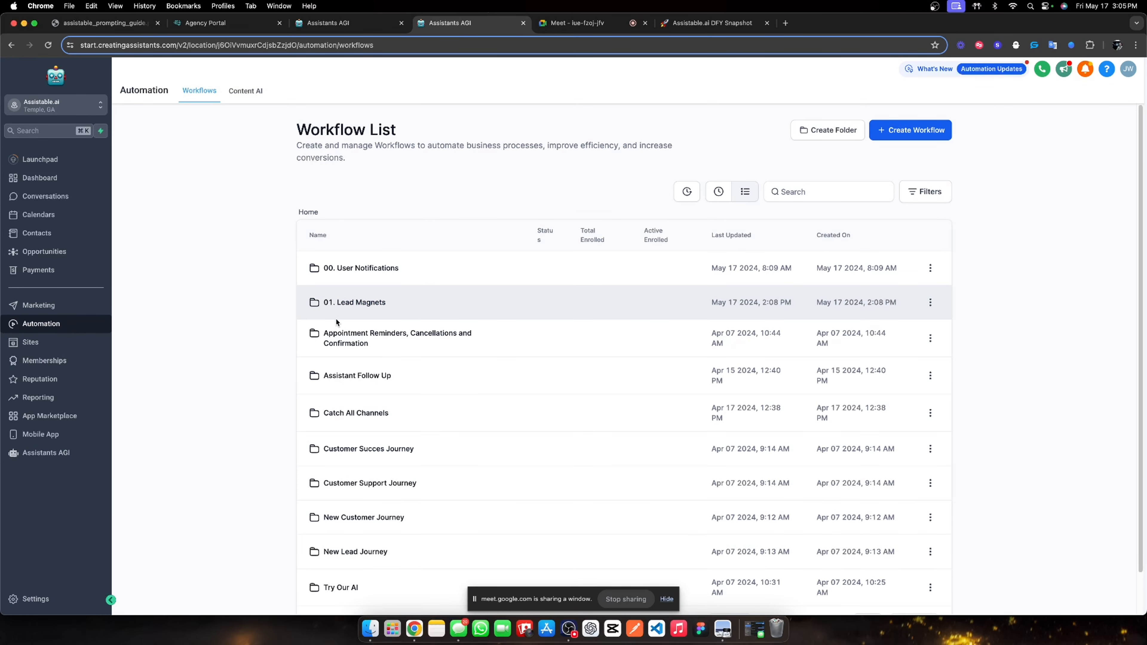
pyautogui.click(336, 318)
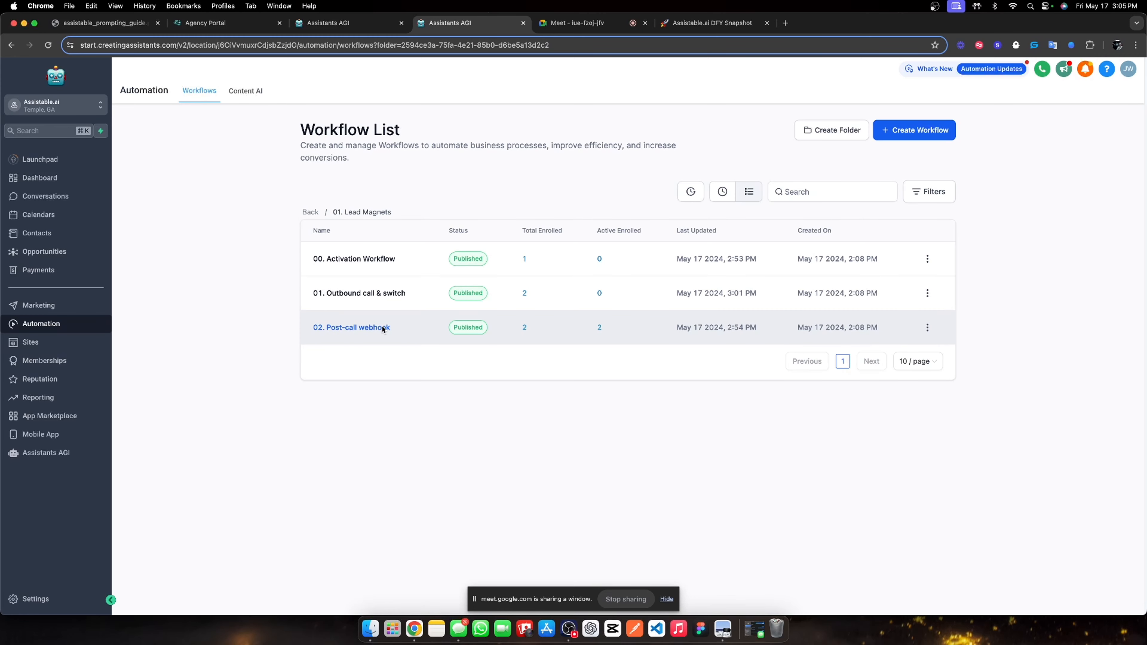
pyautogui.click(382, 328)
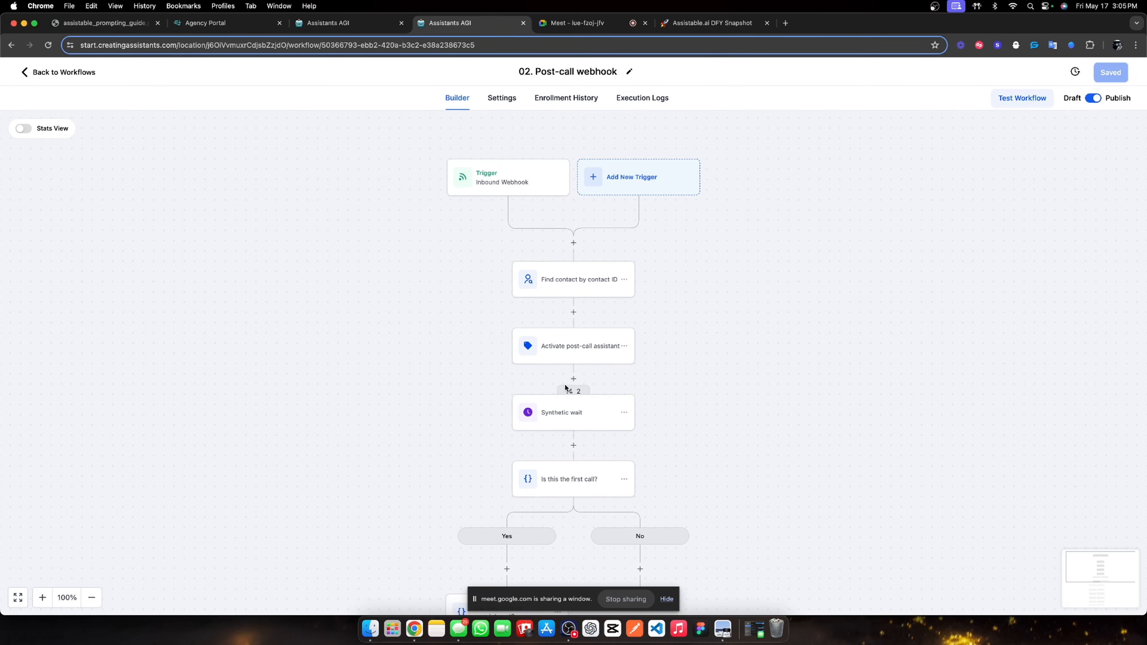
# Review the Synthetic wait step's execution logs and enrollment history, then force the waiting lead past it.
pyautogui.click(568, 390)
pyautogui.click(1079, 317)
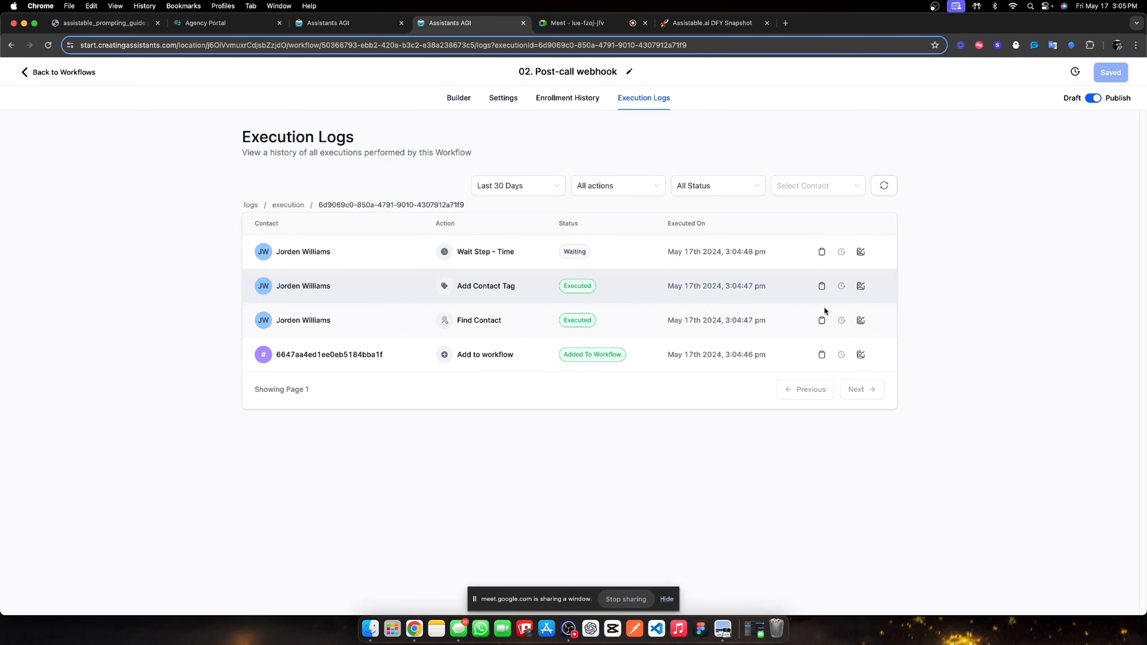
pyautogui.click(592, 99)
pyautogui.click(643, 96)
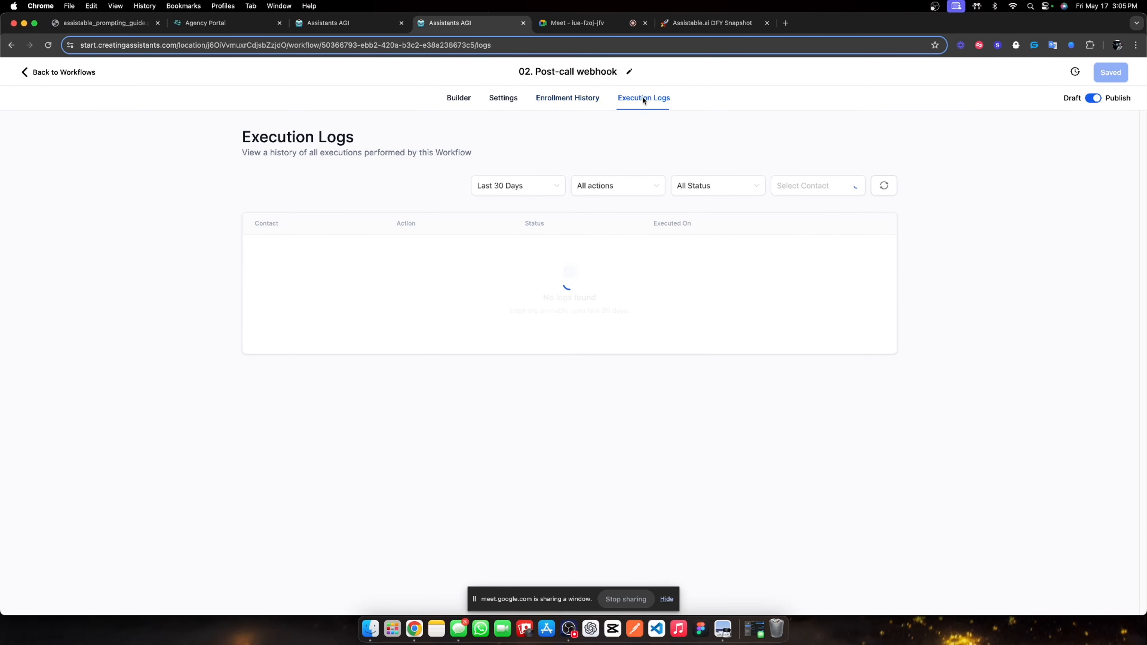
pyautogui.click(579, 98)
pyautogui.click(867, 279)
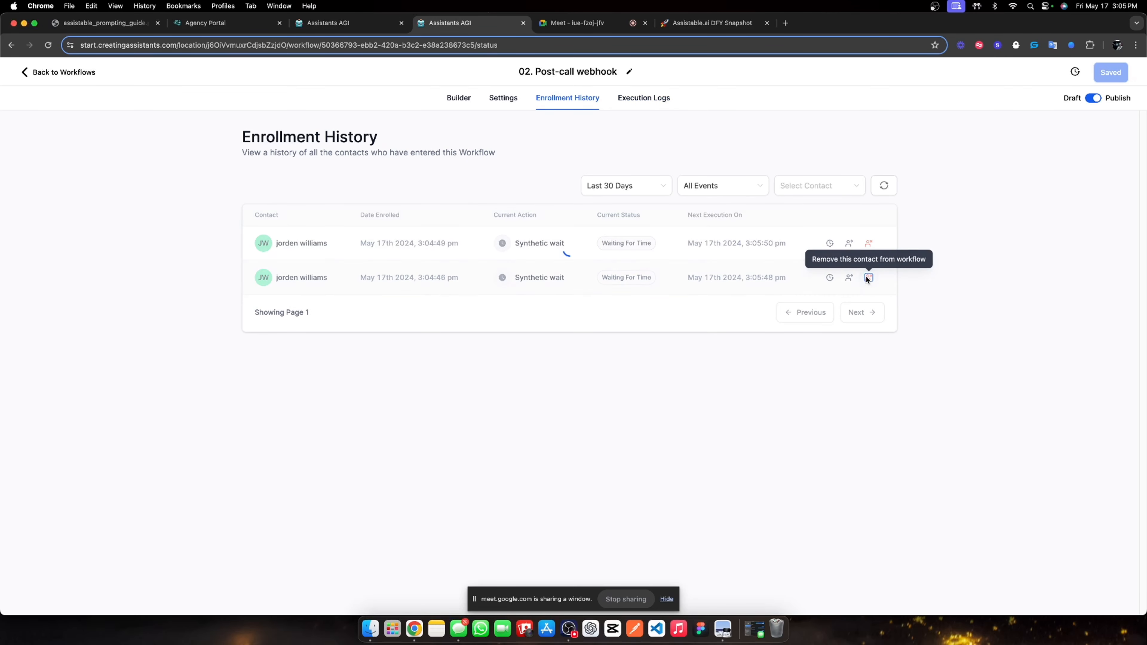
pyautogui.click(850, 243)
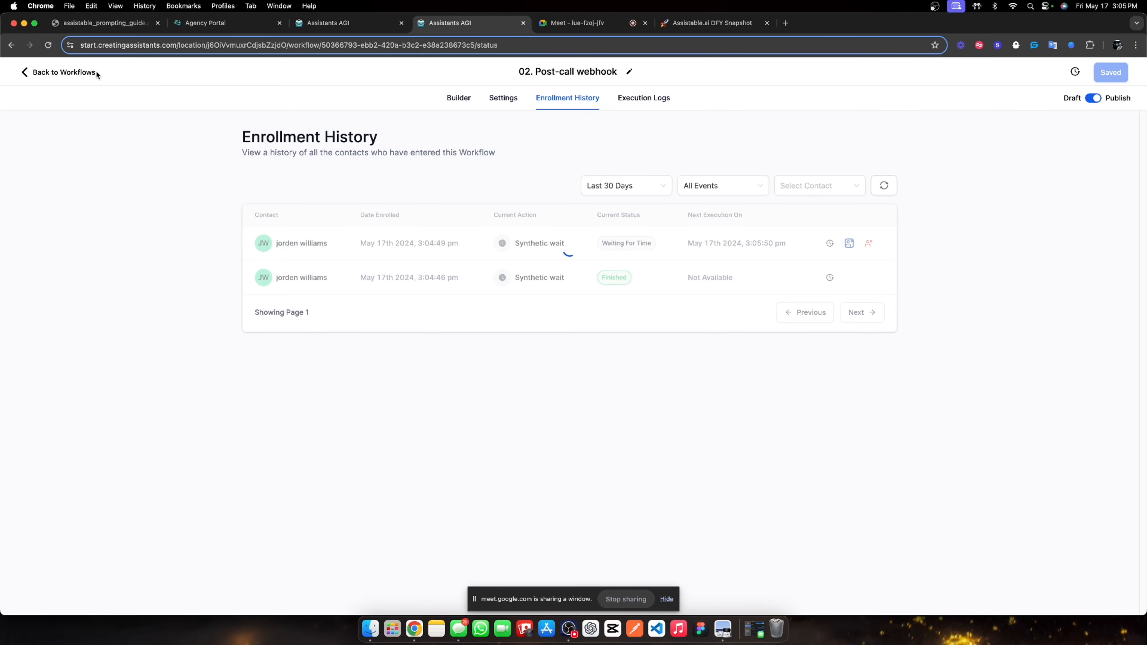
# Confirm the Assistants AGI thread ends with "Saw you booked an appointment, not bad huh?".
pyautogui.click(85, 76)
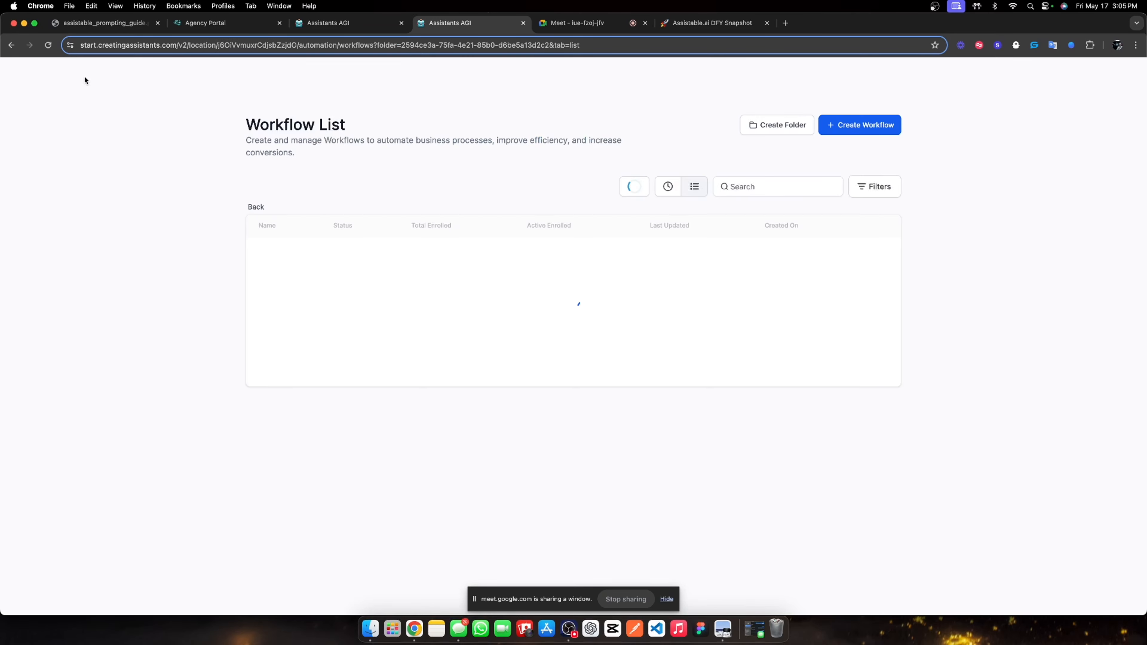
pyautogui.click(48, 460)
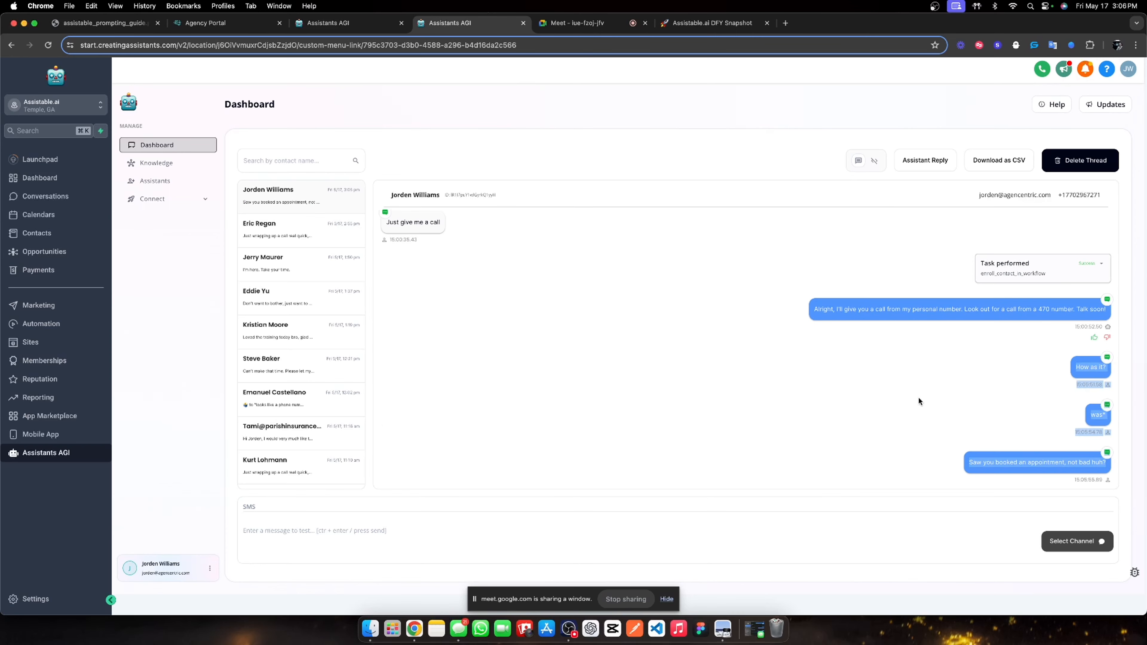
pyautogui.tripleClick(978, 462)
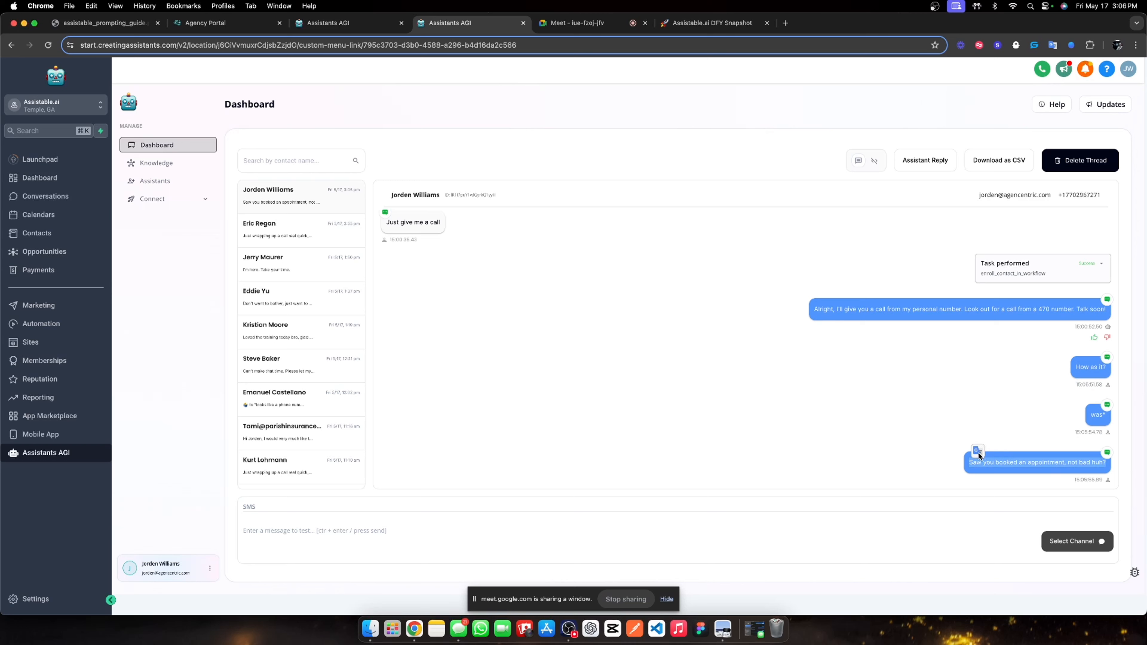